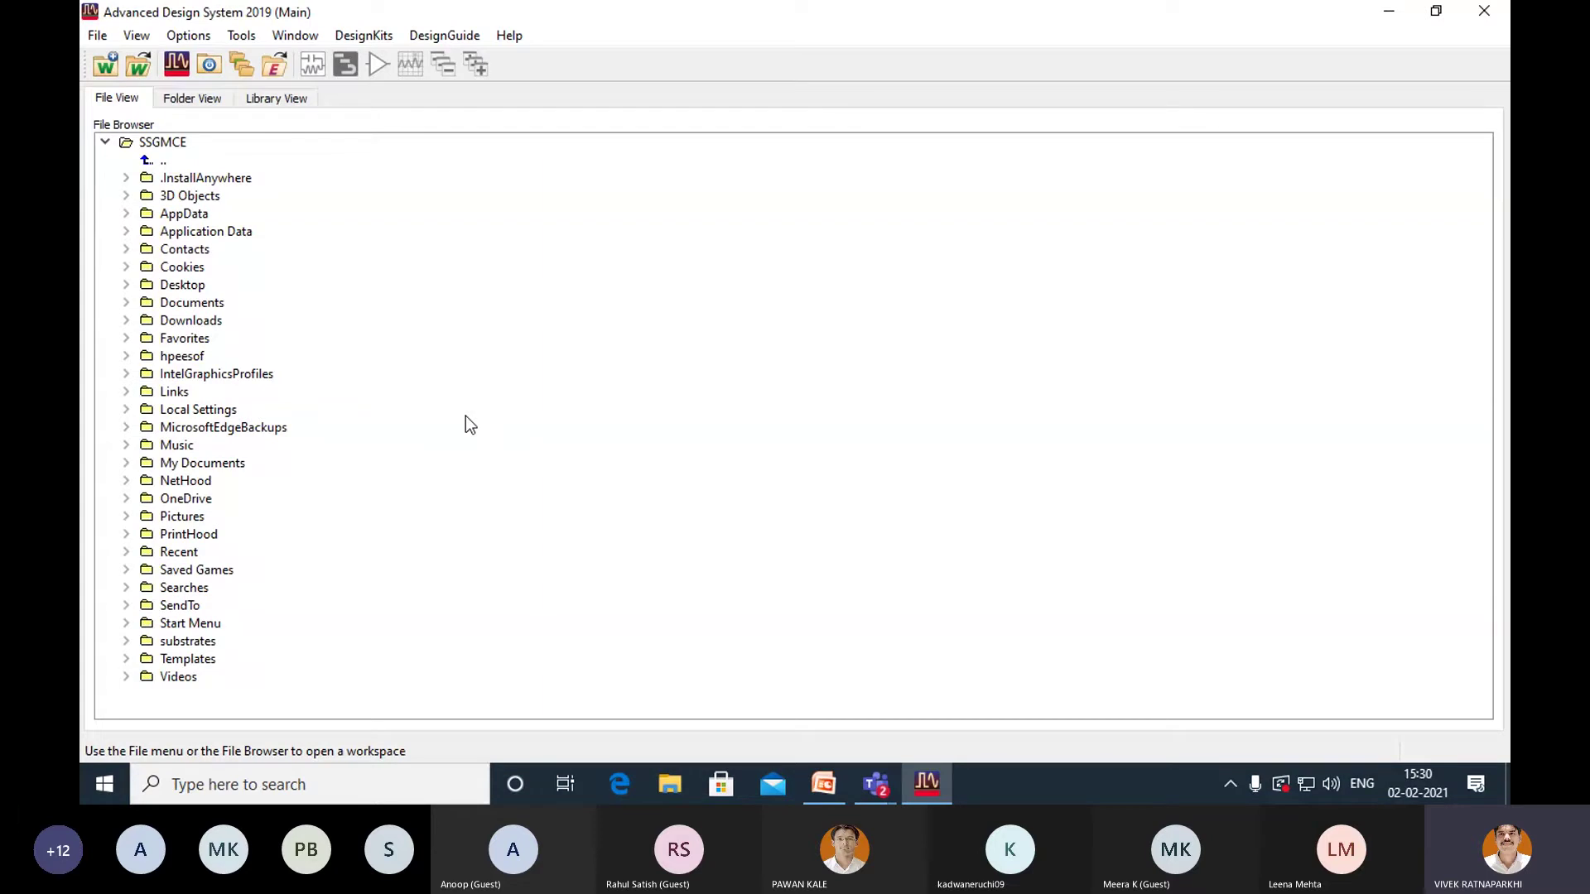
Review the general settings in the main preferences, switching the Get Started window option on and back off.
{"action": "left_click", "coordinate": [189, 35]}
{"action": "mouse_move", "coordinate": [150, 42]}
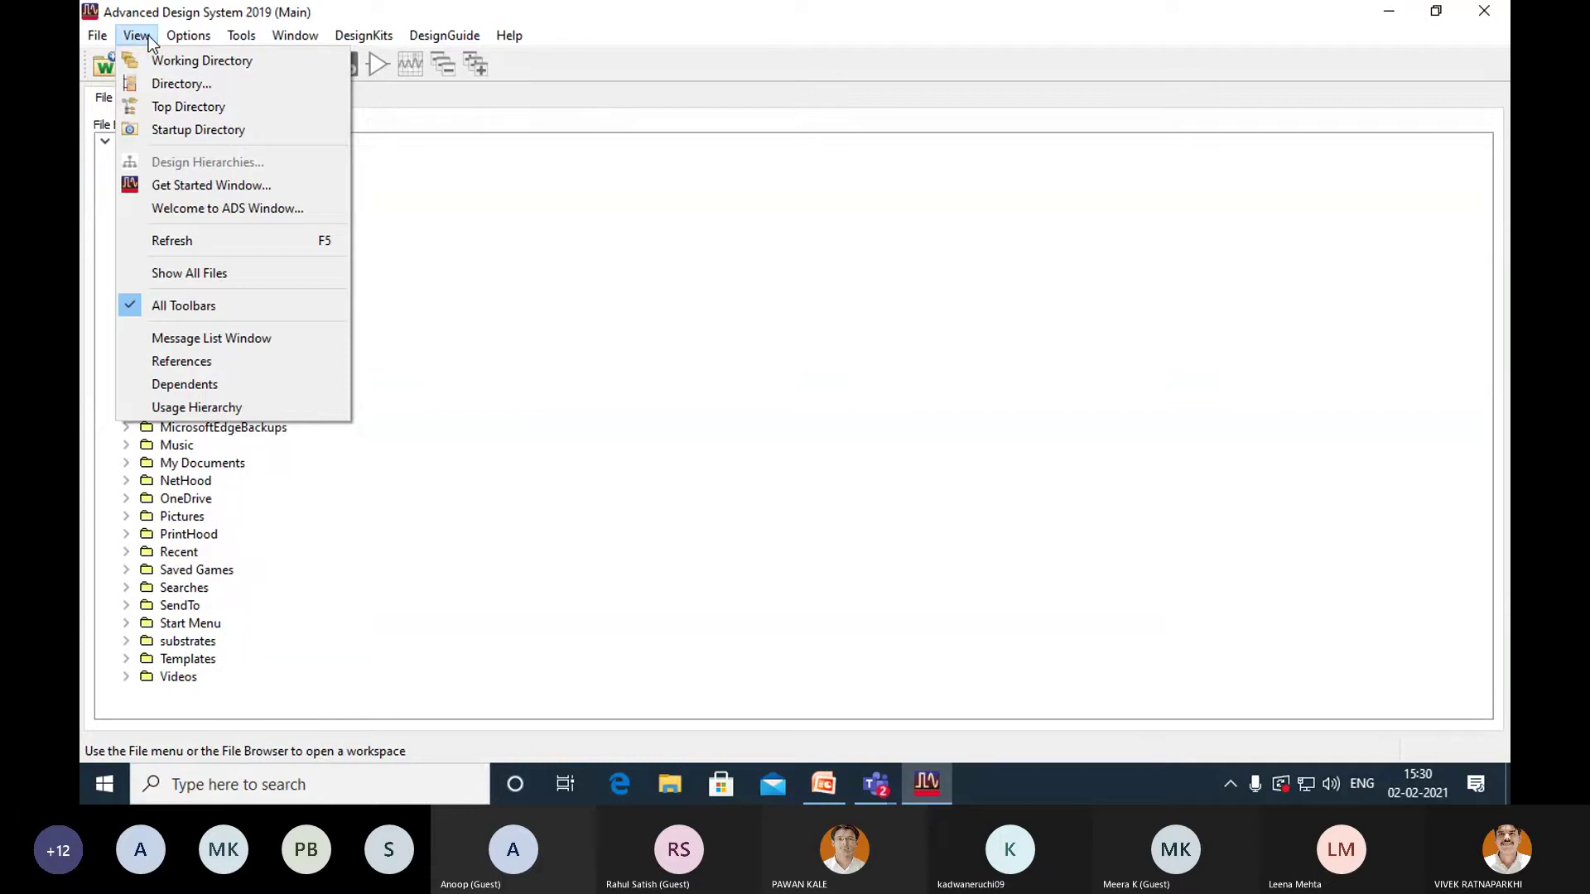
{"action": "mouse_move", "coordinate": [235, 42]}
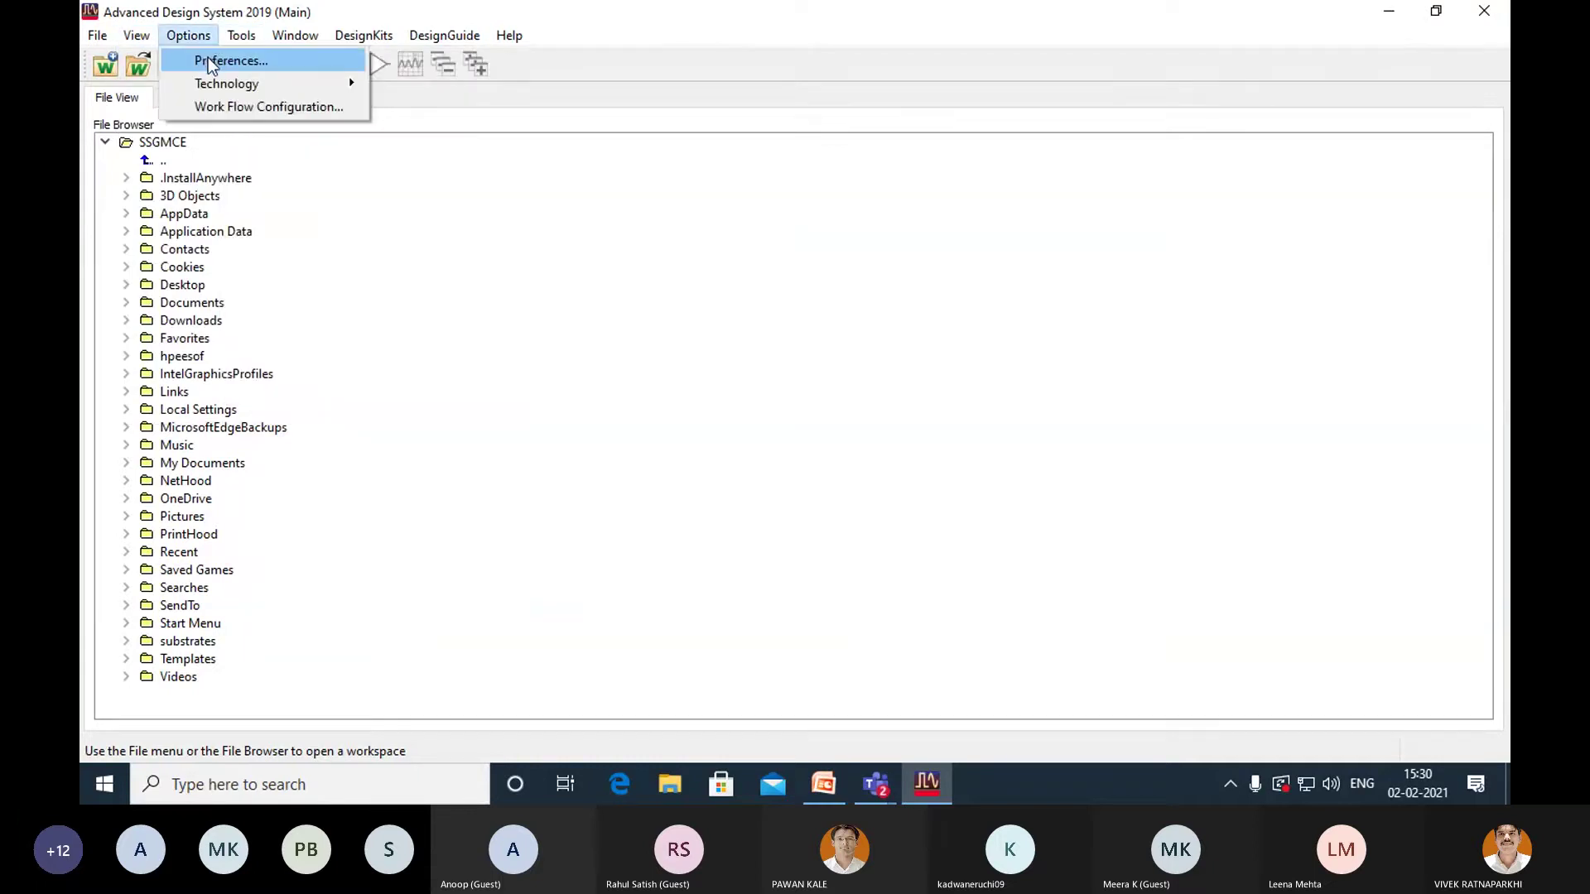
{"action": "left_click", "coordinate": [207, 57]}
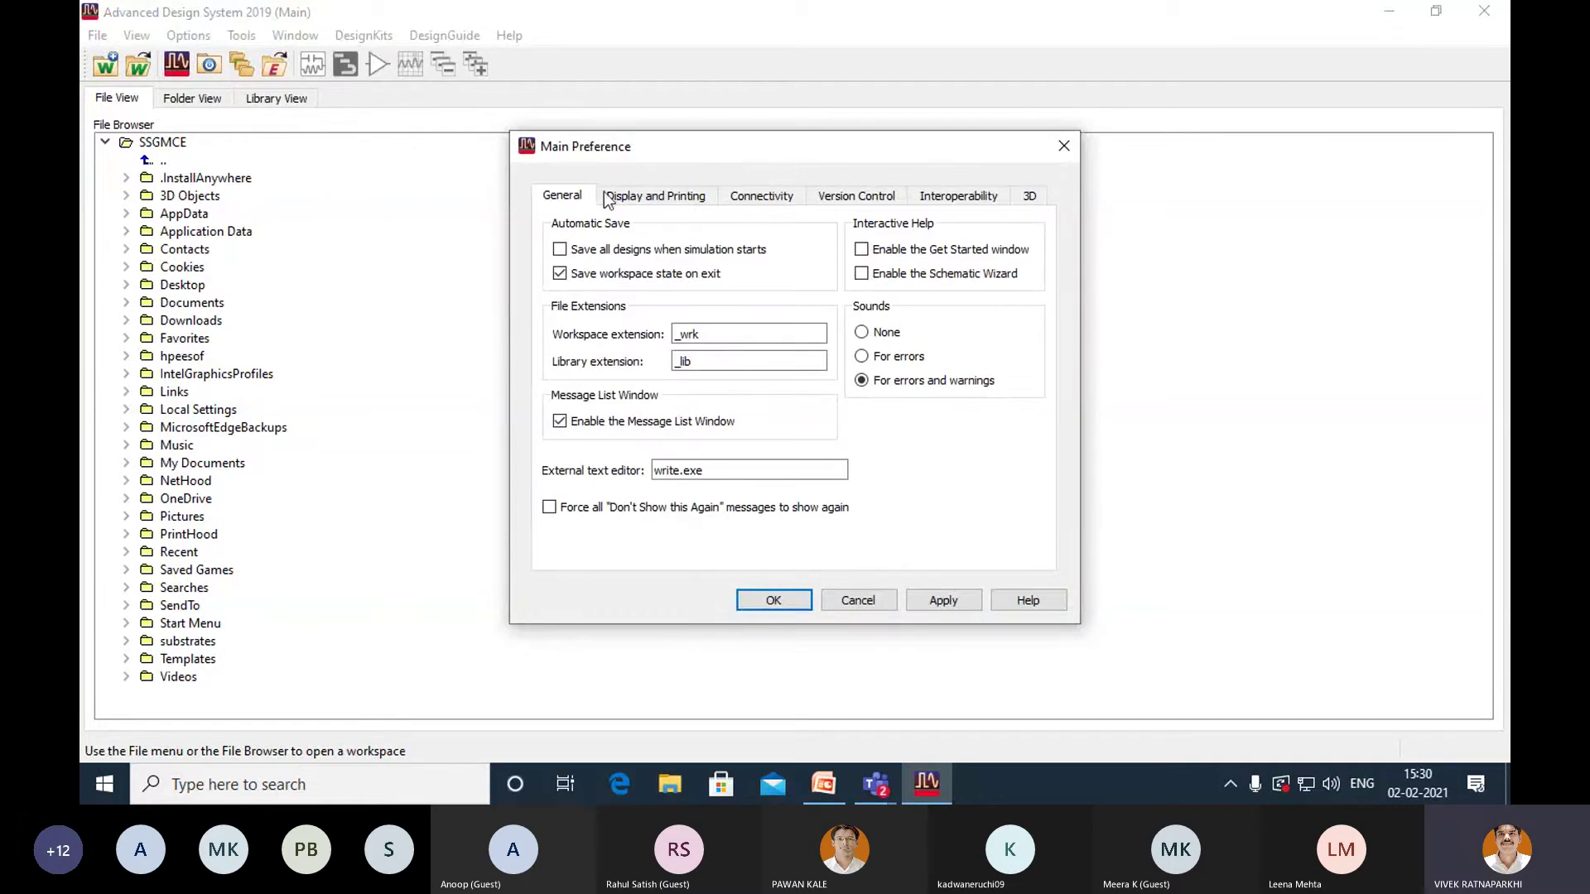
{"action": "left_click", "coordinate": [862, 250]}
{"action": "left_click", "coordinate": [862, 250]}
{"action": "left_click", "coordinate": [782, 601]}
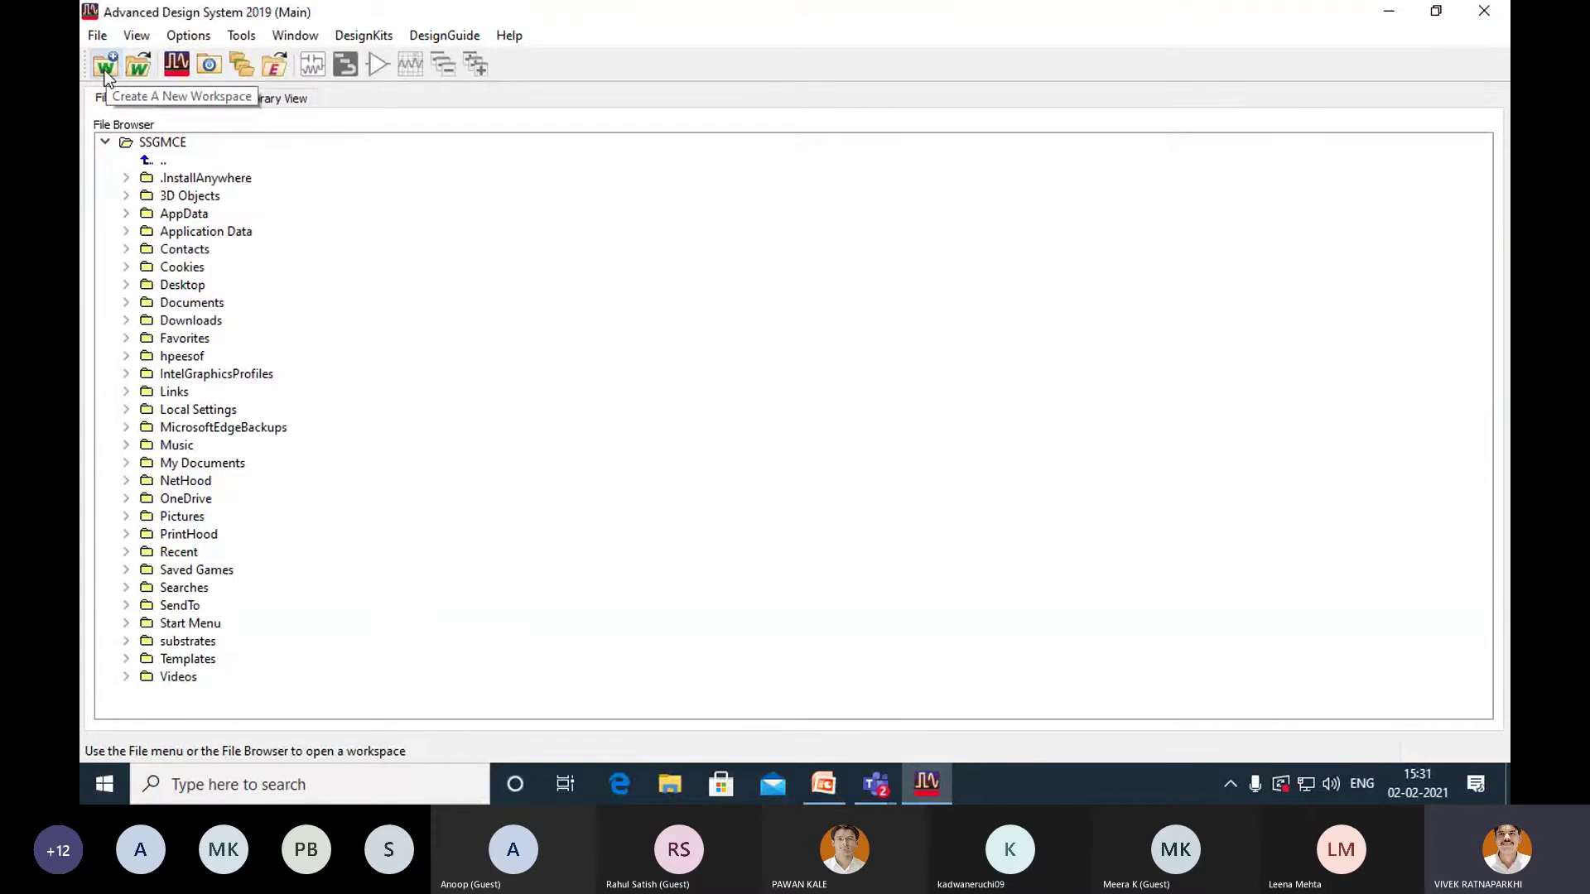
{"action": "left_click", "coordinate": [99, 37]}
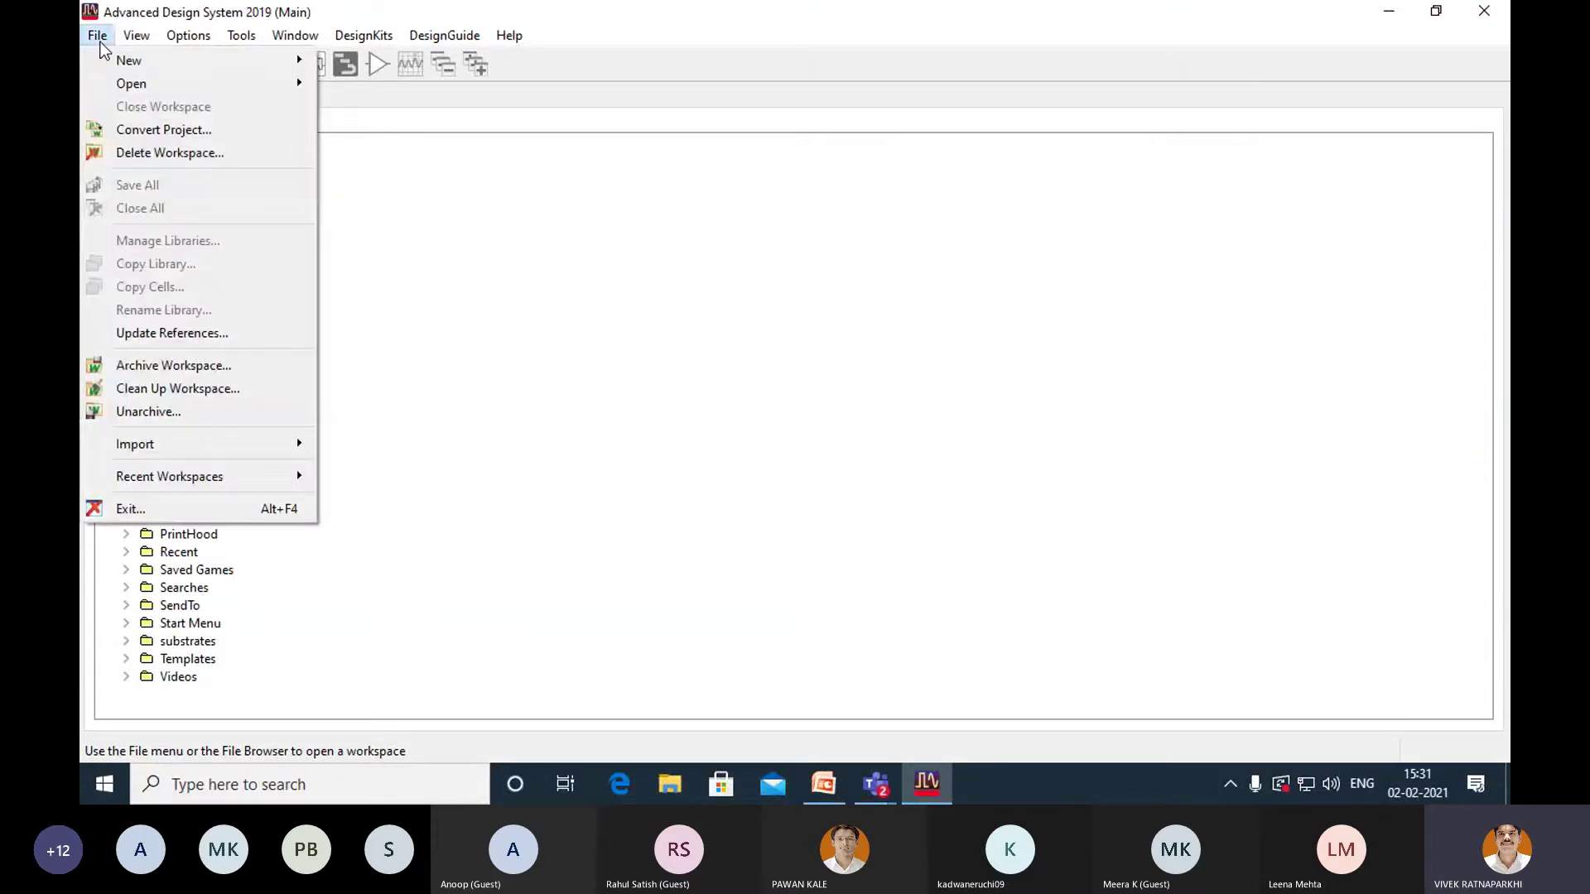
{"action": "mouse_move", "coordinate": [117, 57]}
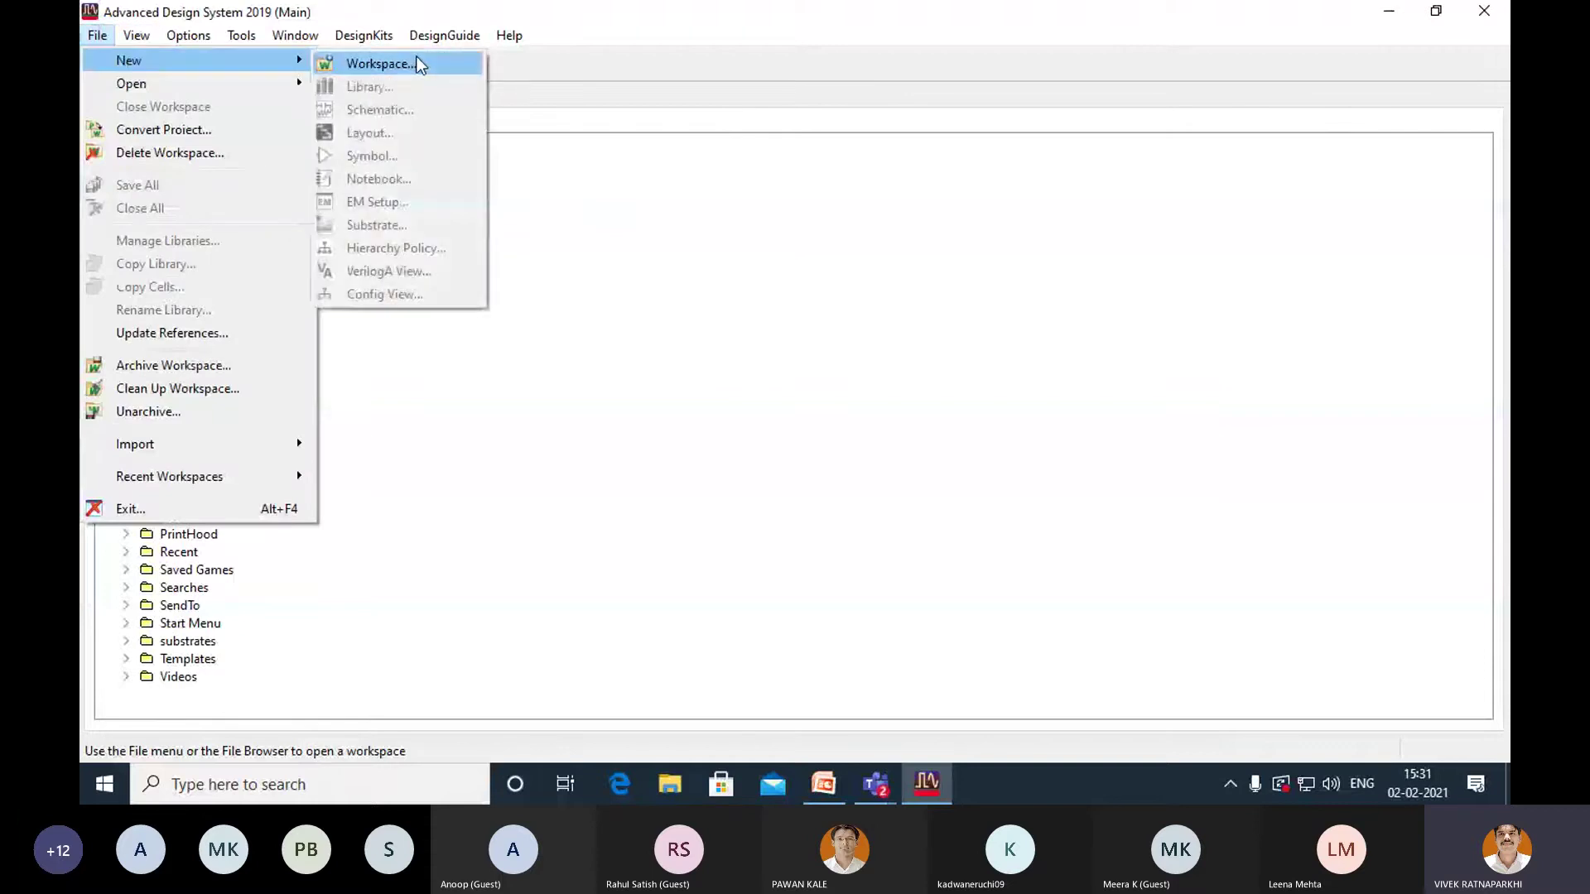
{"action": "left_click", "coordinate": [589, 254]}
Start a new workspace and name it My_First_RF_wrk.
{"action": "left_click", "coordinate": [107, 70]}
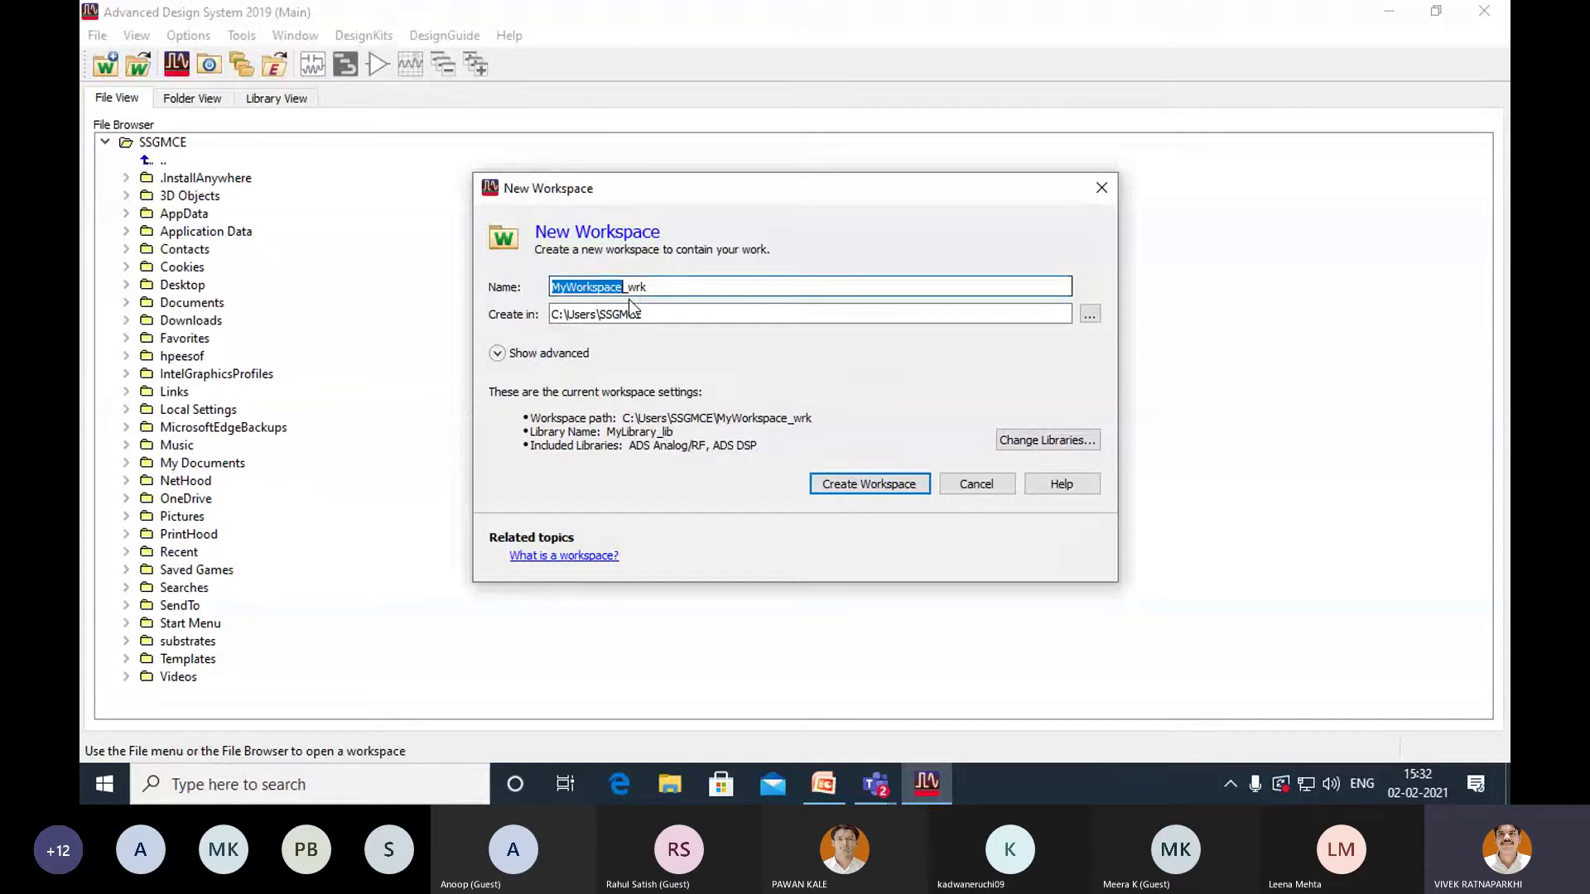
{"action": "type", "text": "My"}
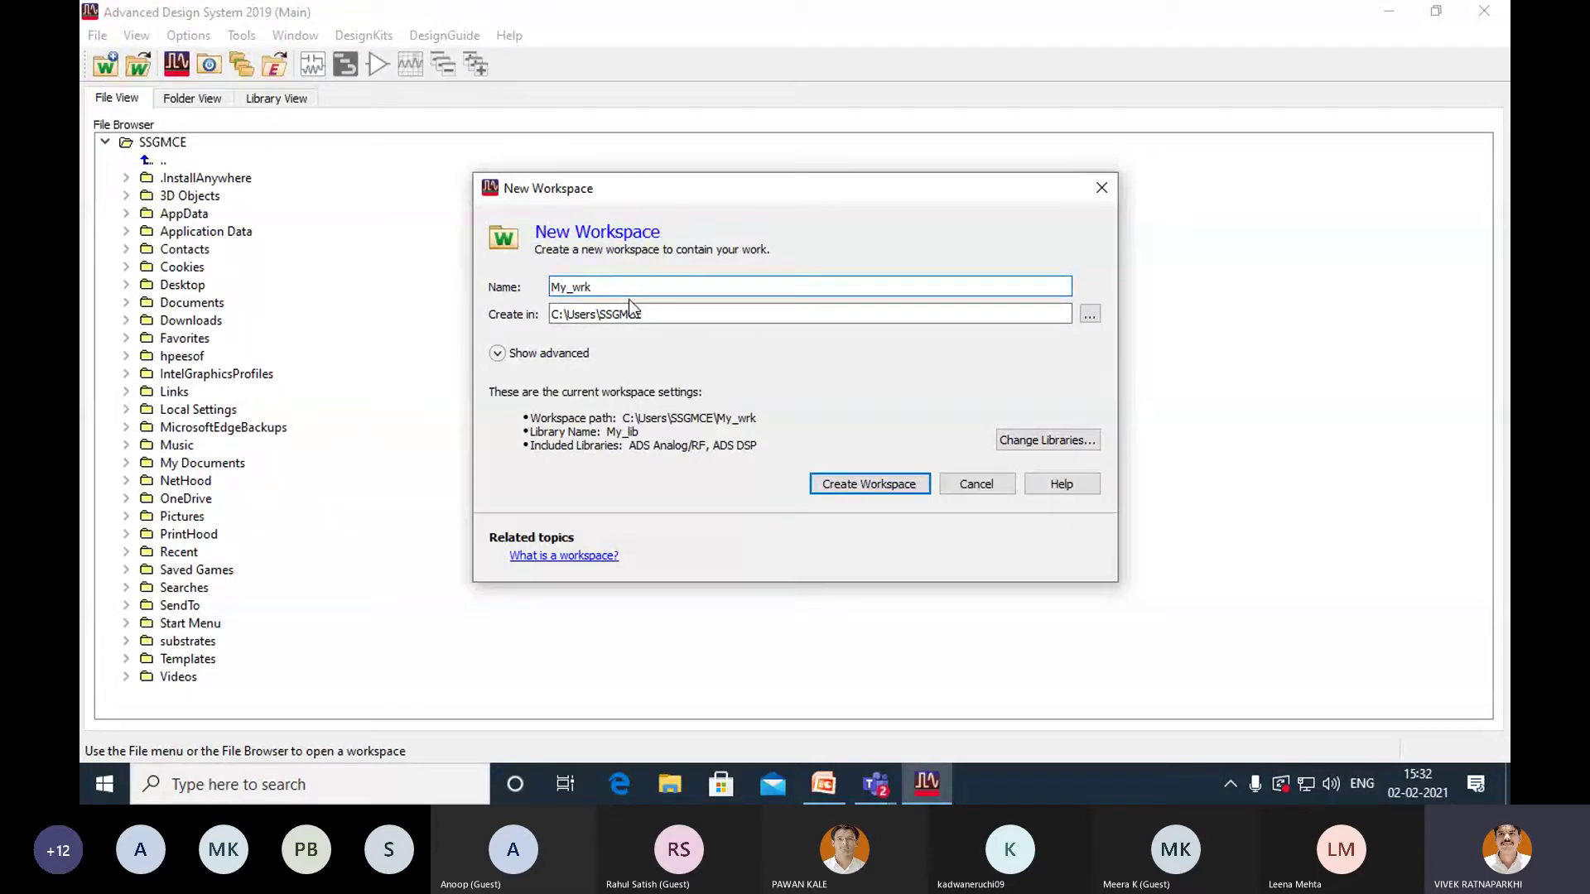
{"action": "type", "text": "_First"}
{"action": "type", "text": "_RF"}
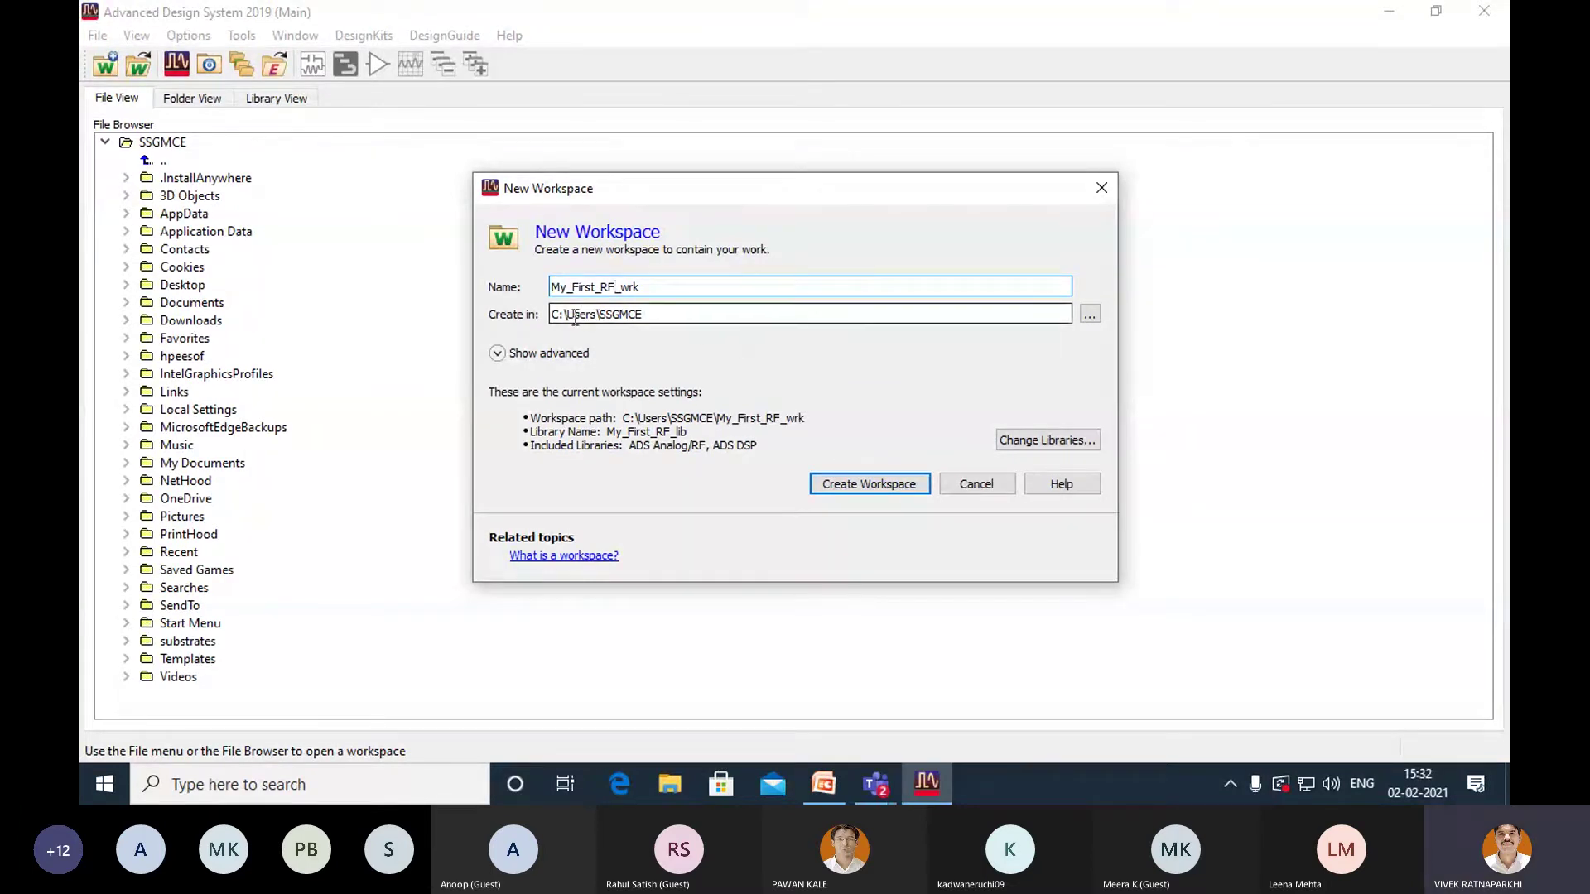
{"action": "left_click", "coordinate": [652, 314]}
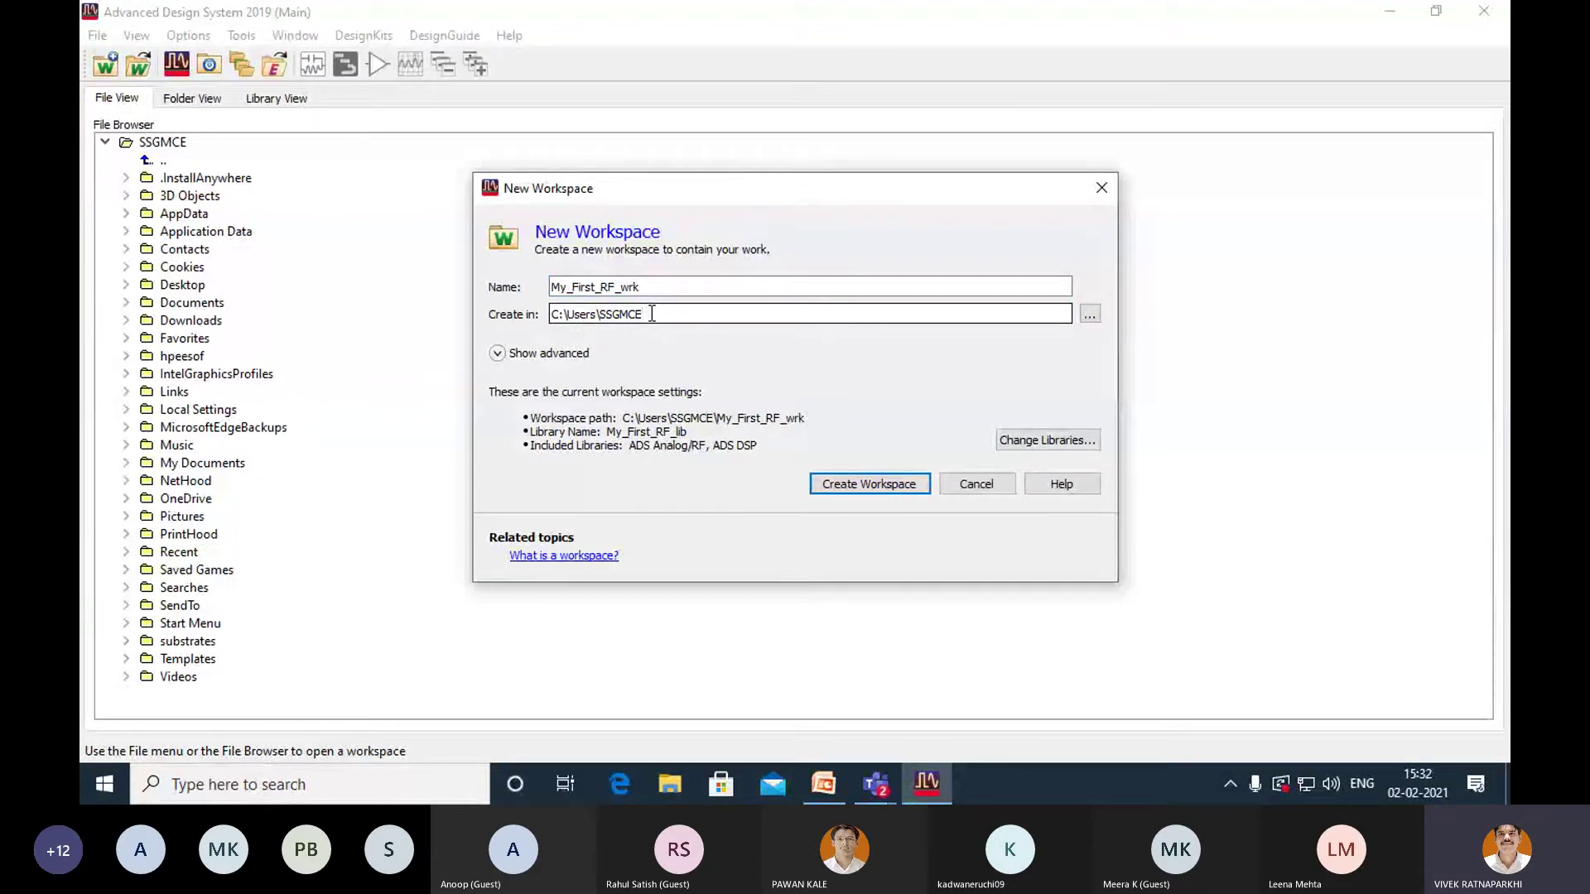
{"action": "left_click", "coordinate": [1092, 317]}
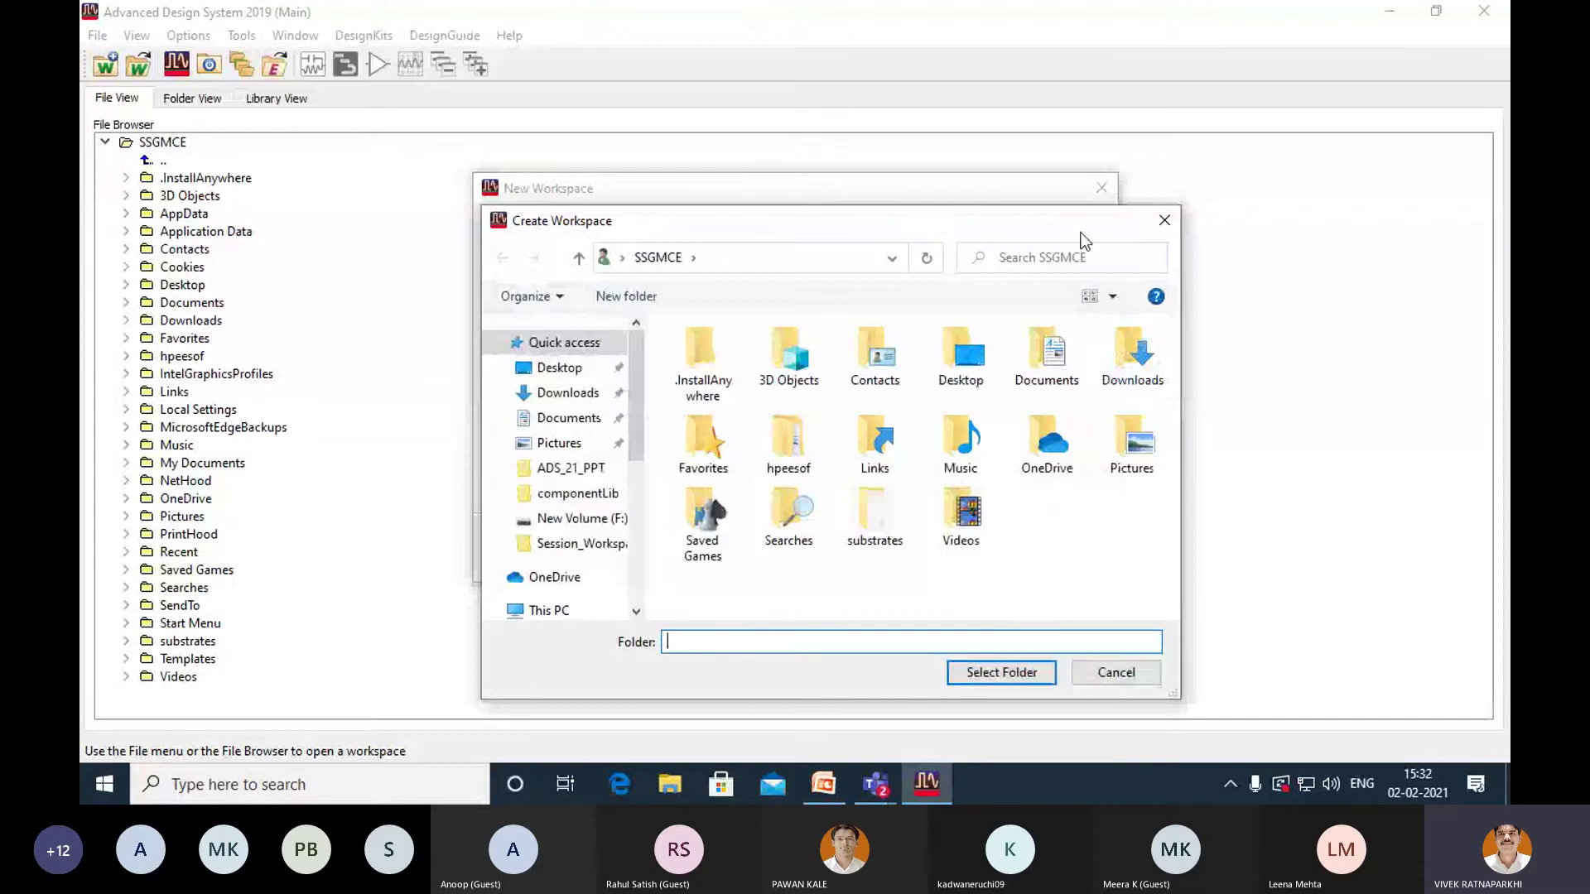
{"action": "left_click", "coordinate": [1164, 220]}
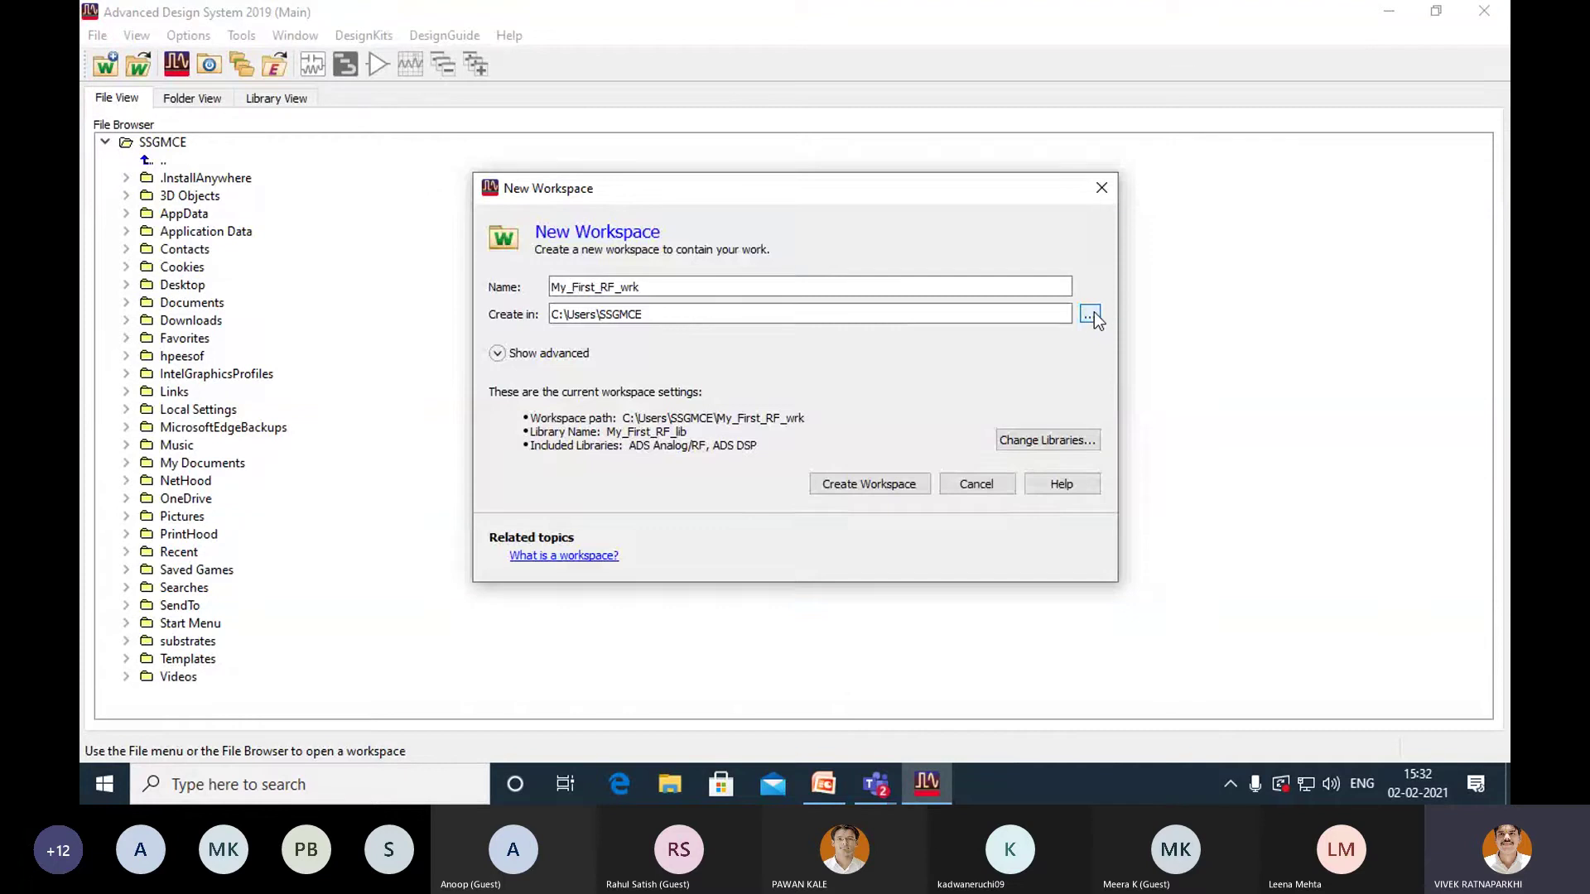
{"action": "left_click", "coordinate": [1092, 315]}
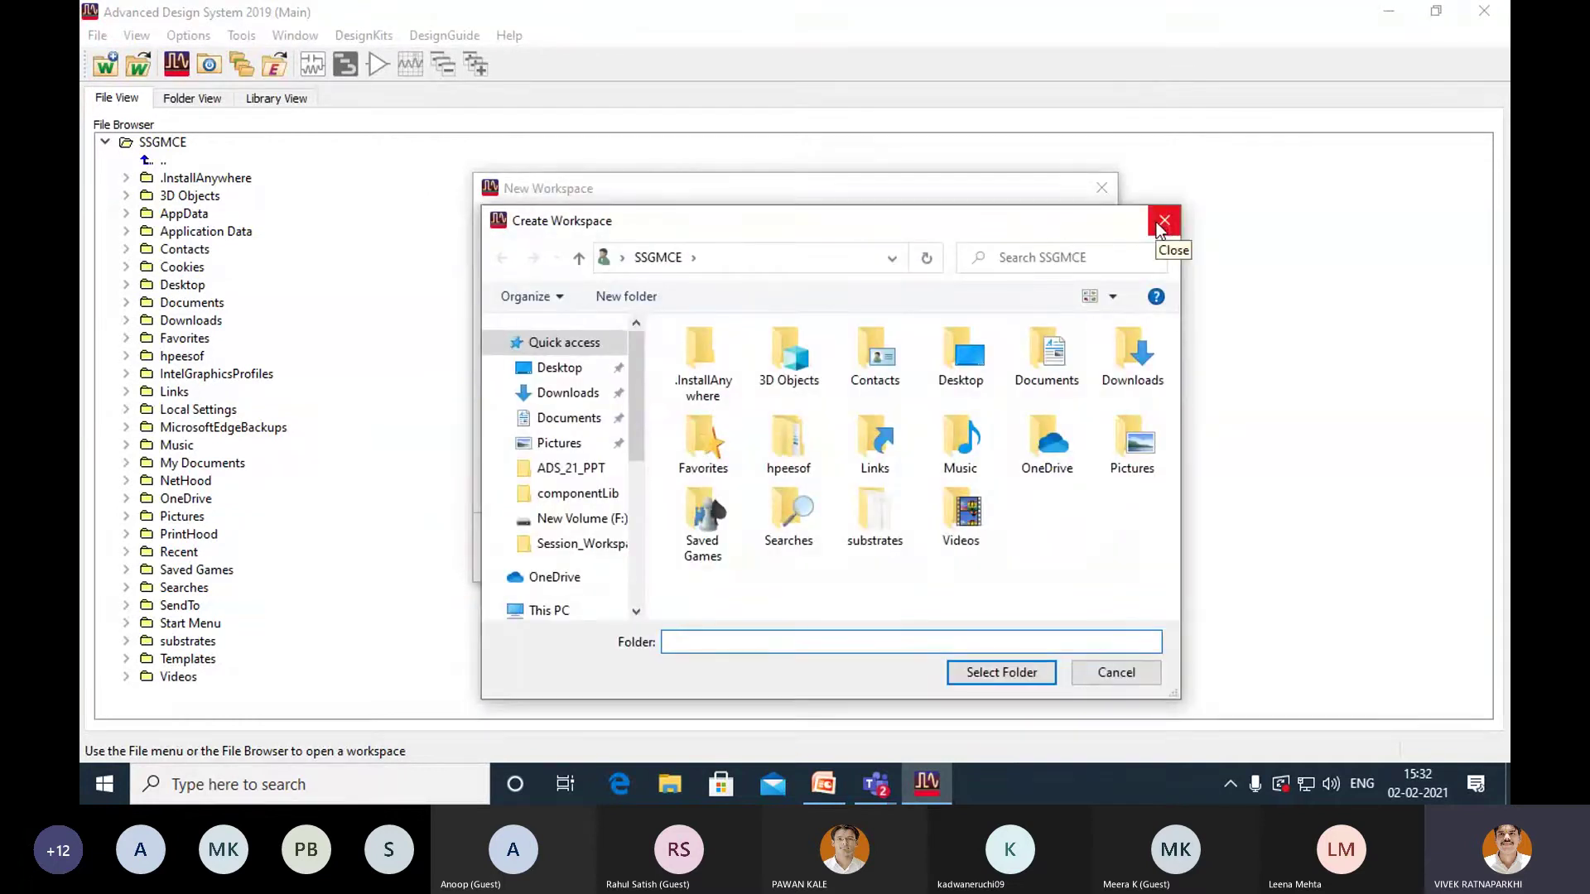
{"action": "left_click", "coordinate": [1160, 226]}
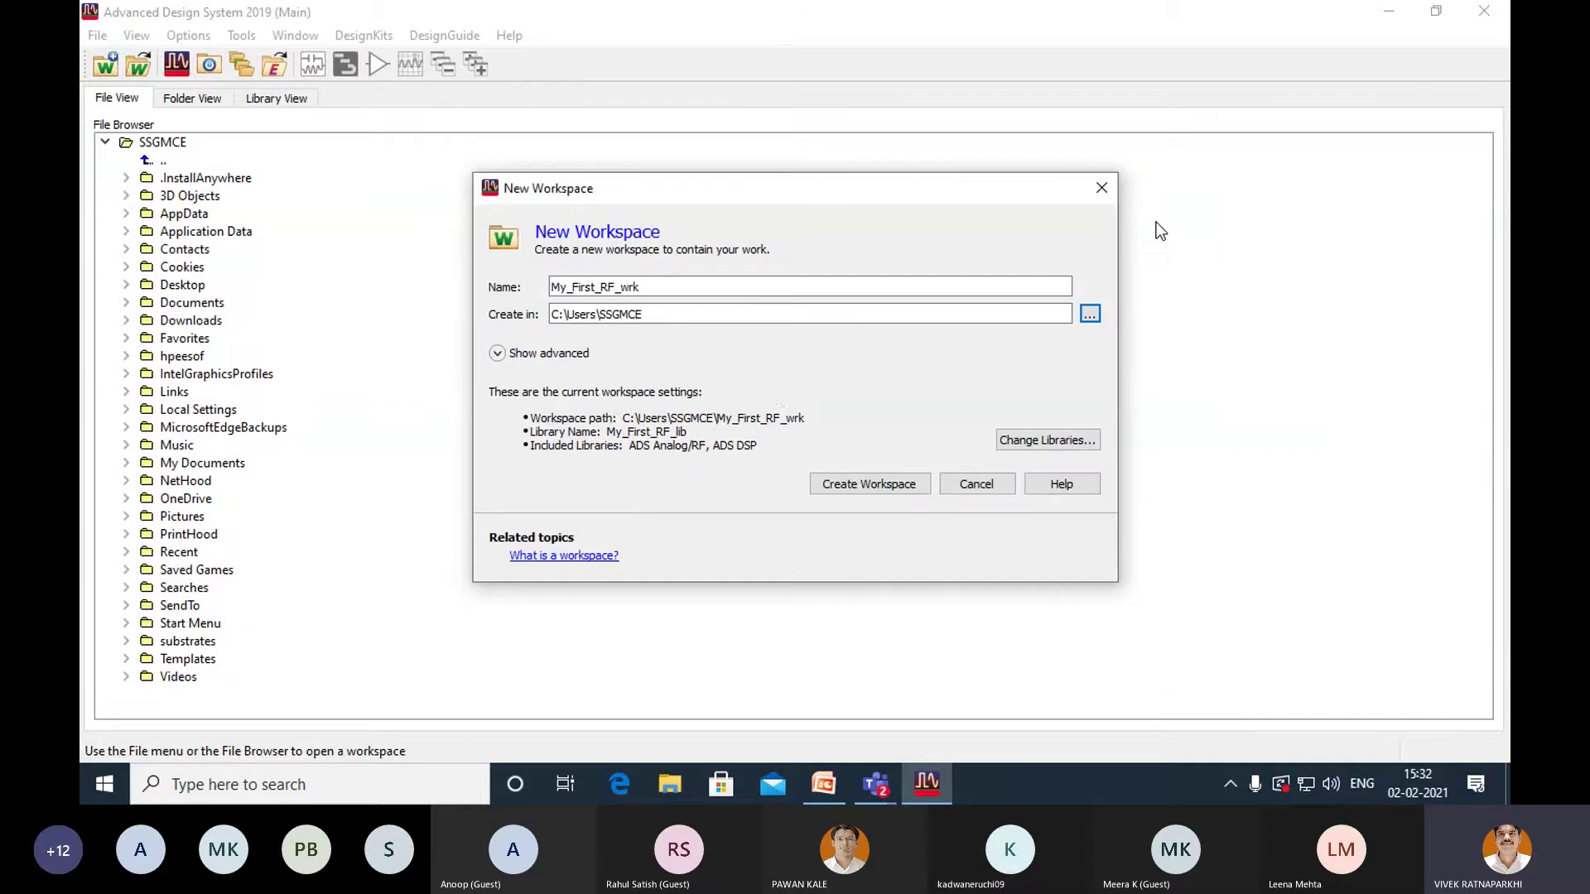
Review the new workspace's advanced settings and available libraries, keeping only ADS Analog/RF and DSP included.
{"action": "left_click", "coordinate": [498, 354]}
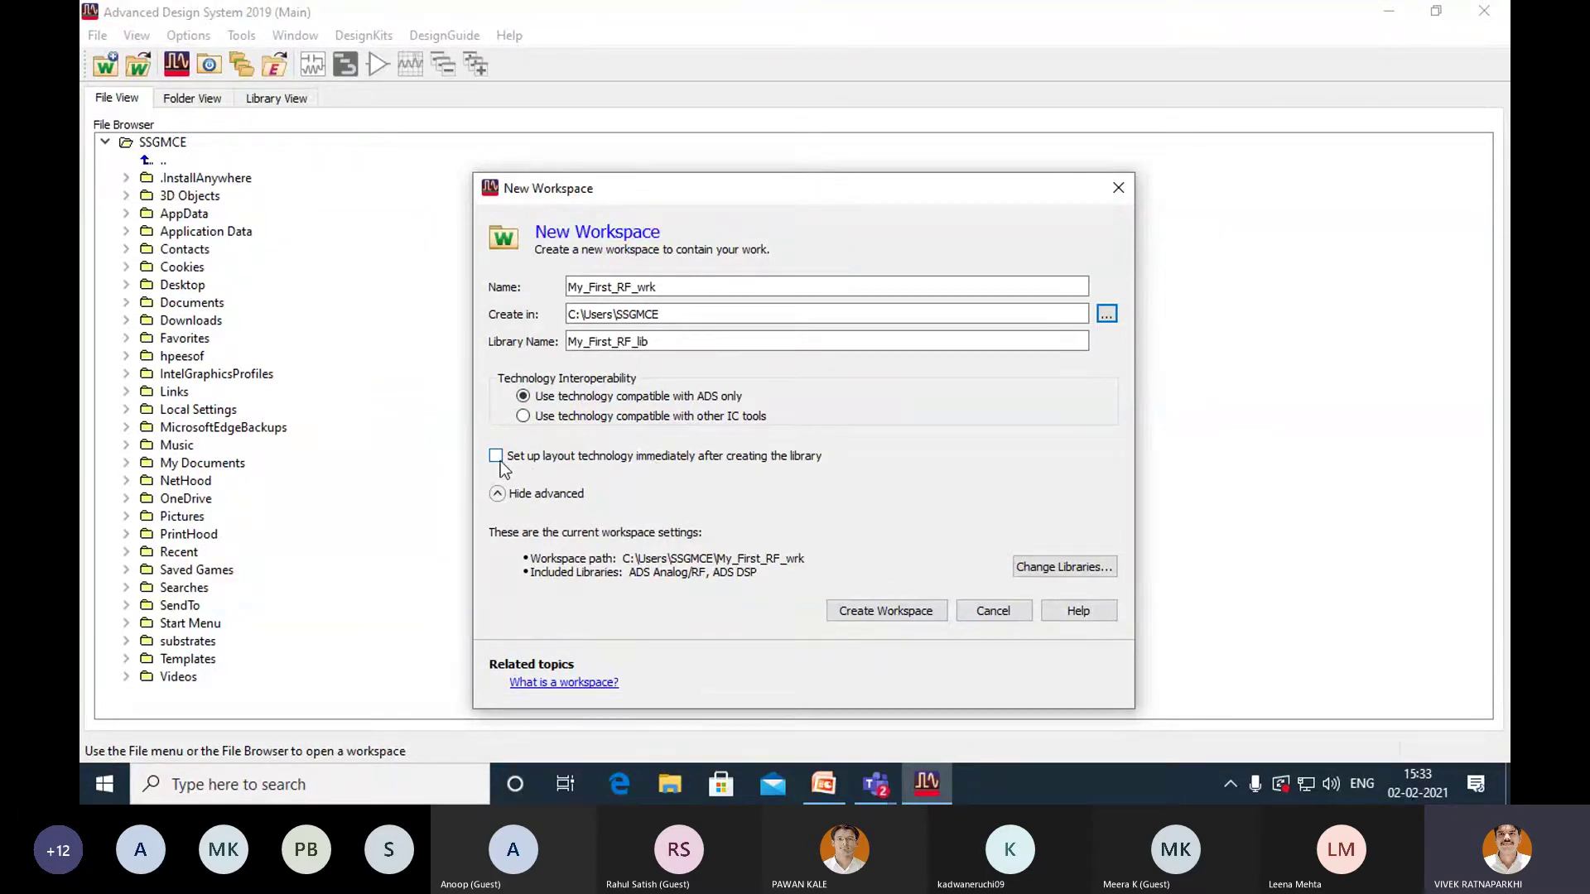
{"action": "left_click", "coordinate": [1023, 570]}
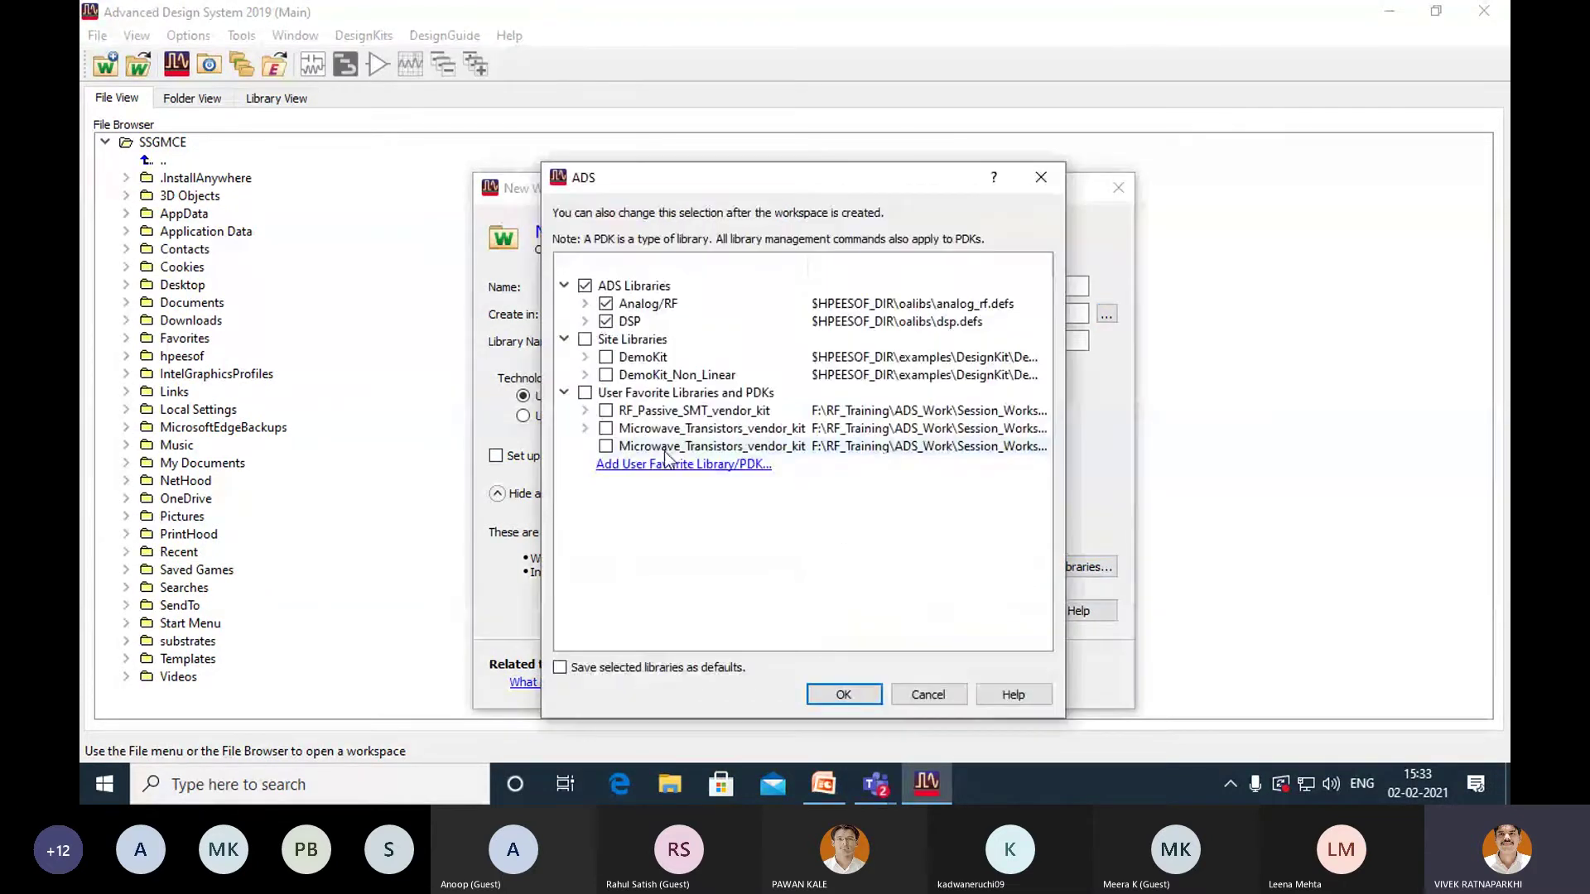
{"action": "left_click", "coordinate": [606, 322]}
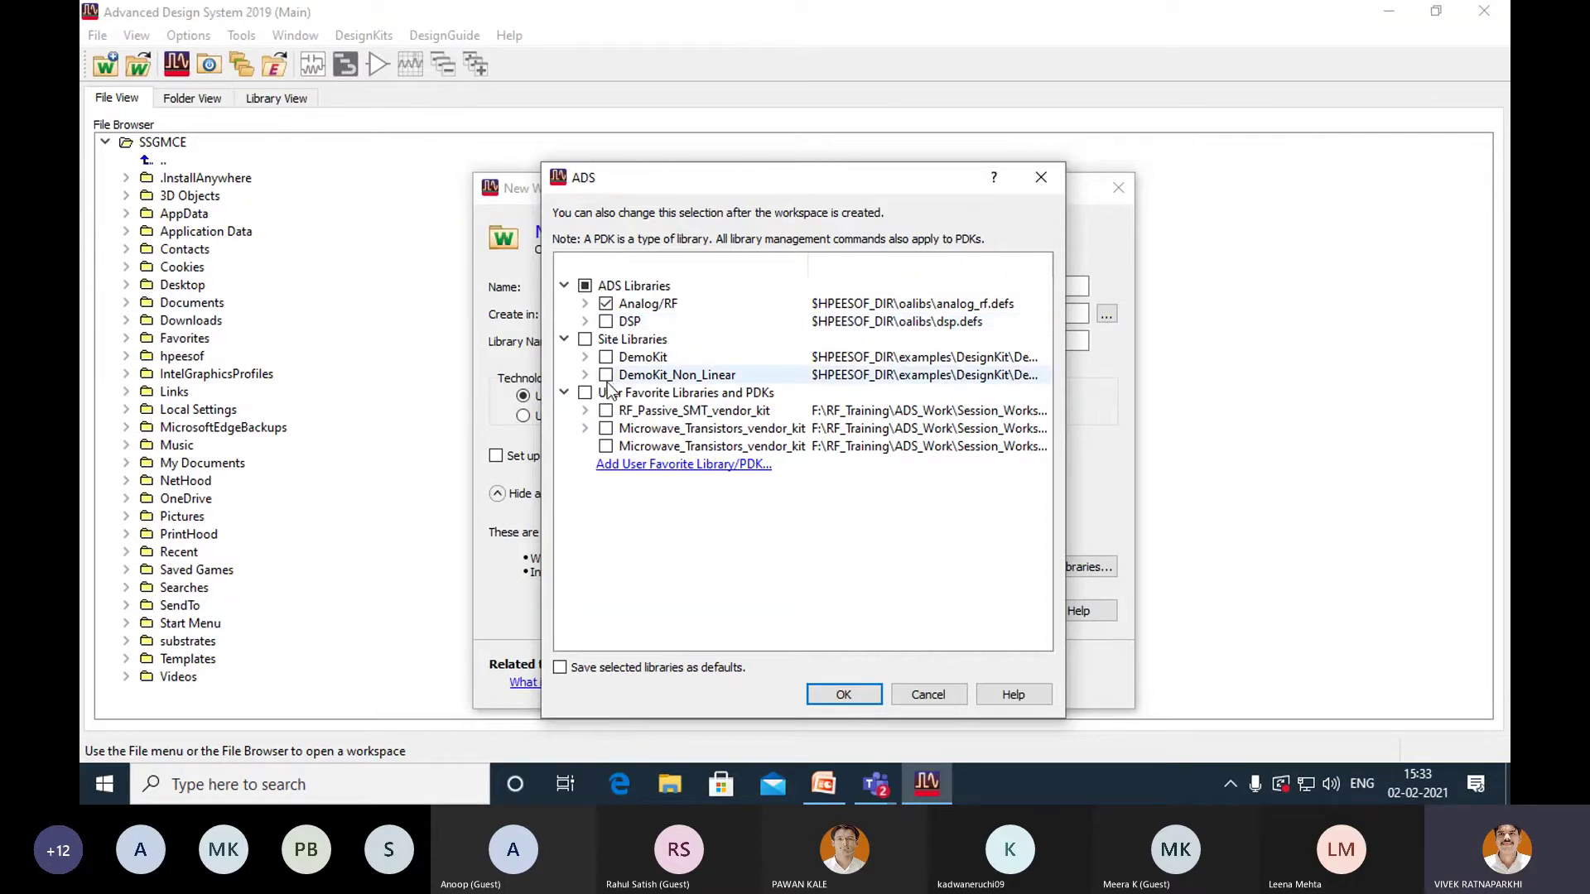
{"action": "left_click", "coordinate": [606, 412]}
{"action": "left_click", "coordinate": [607, 411]}
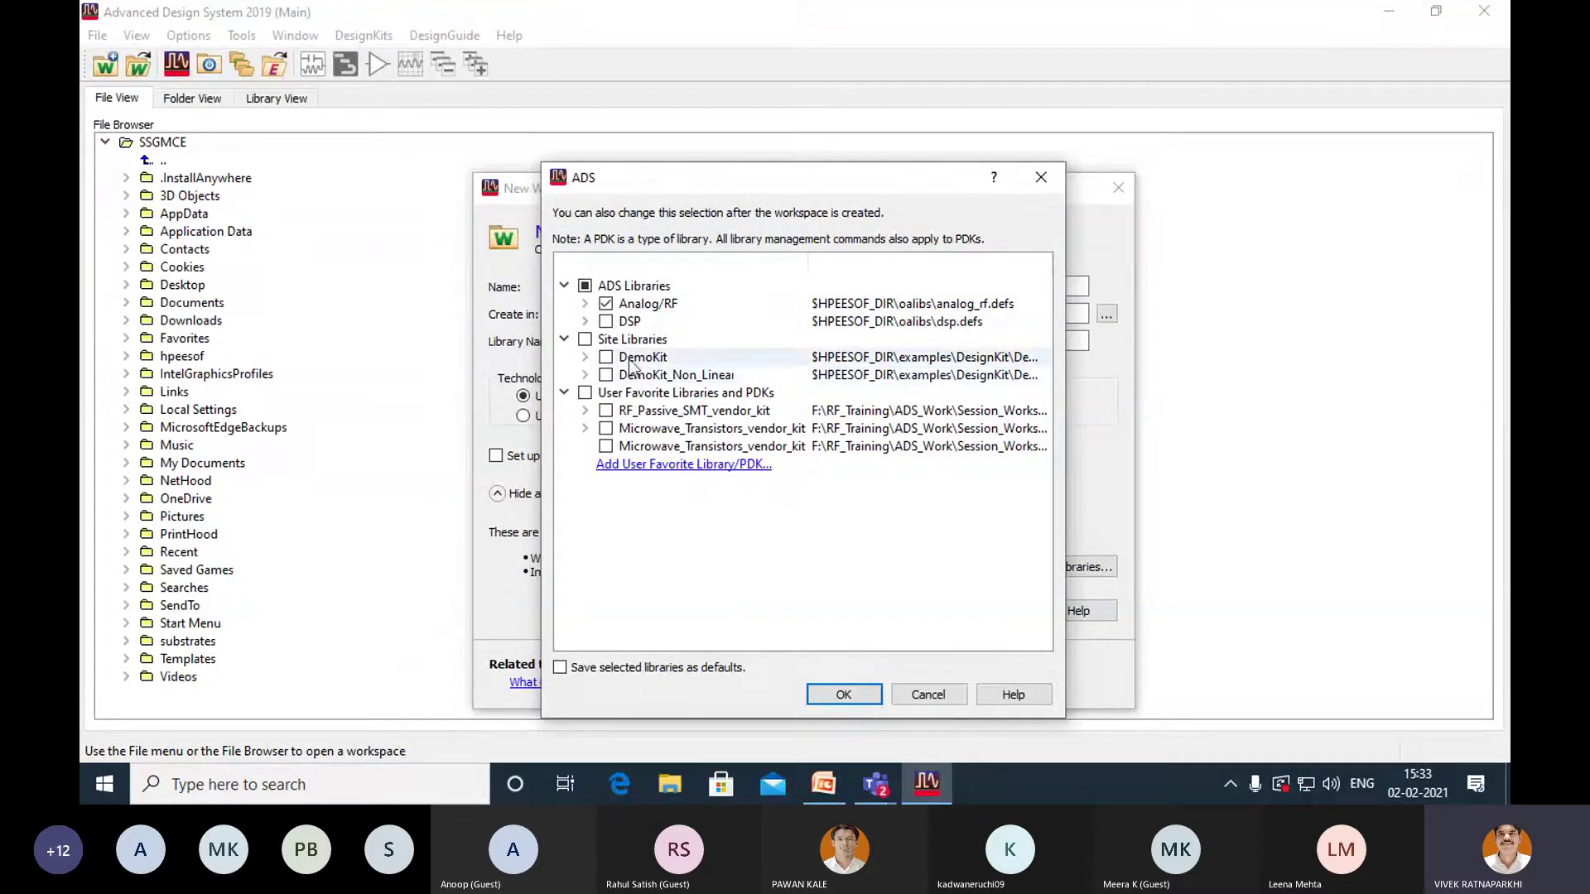
{"action": "left_click", "coordinate": [607, 323]}
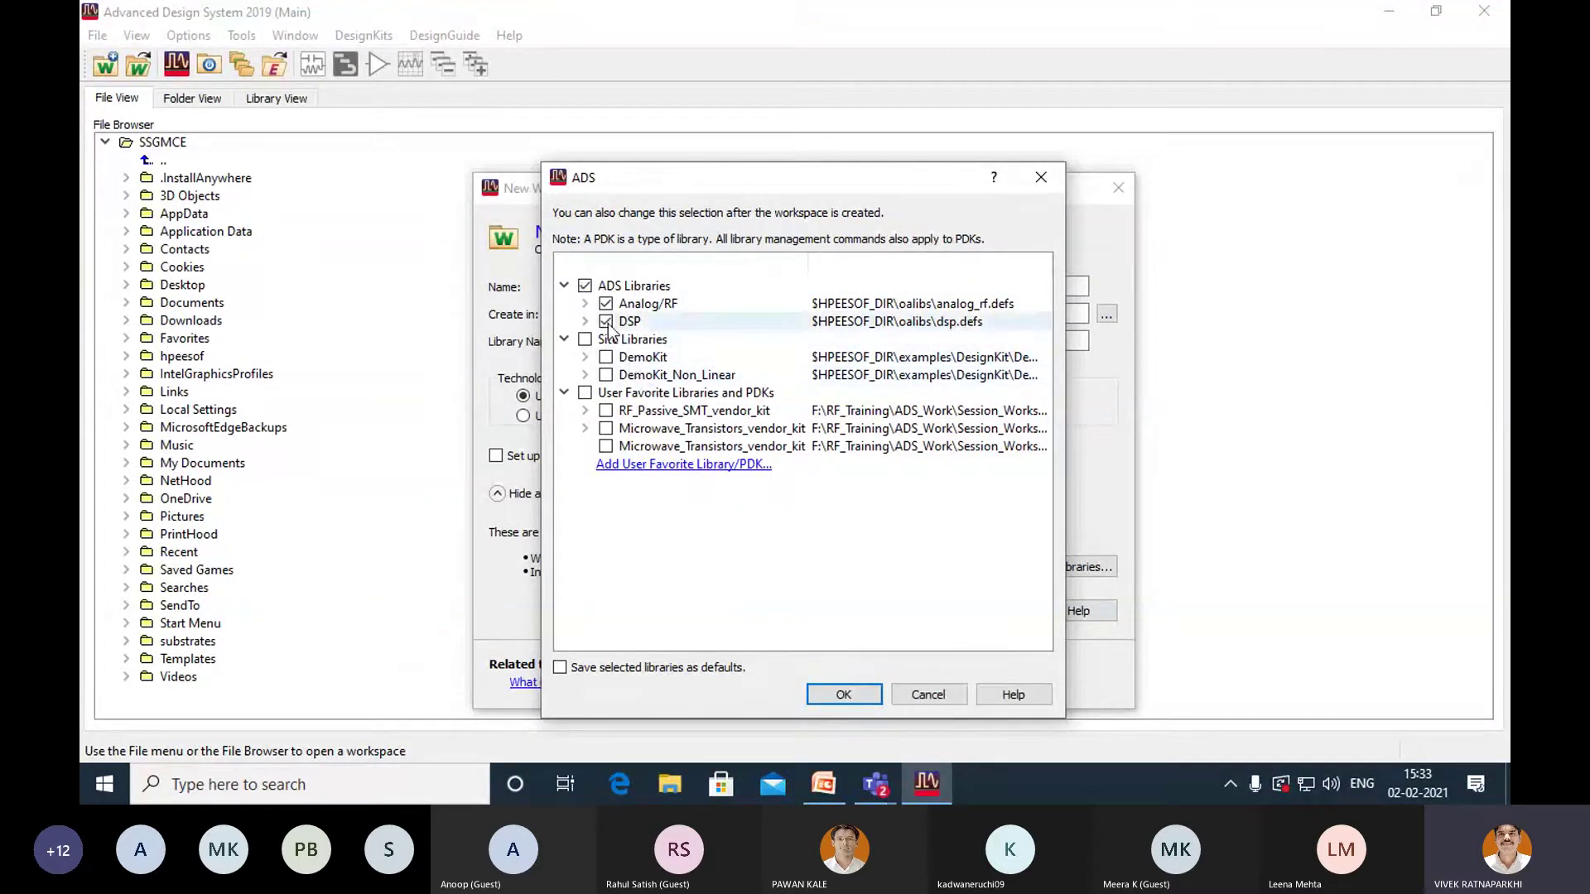
{"action": "left_click", "coordinate": [873, 696]}
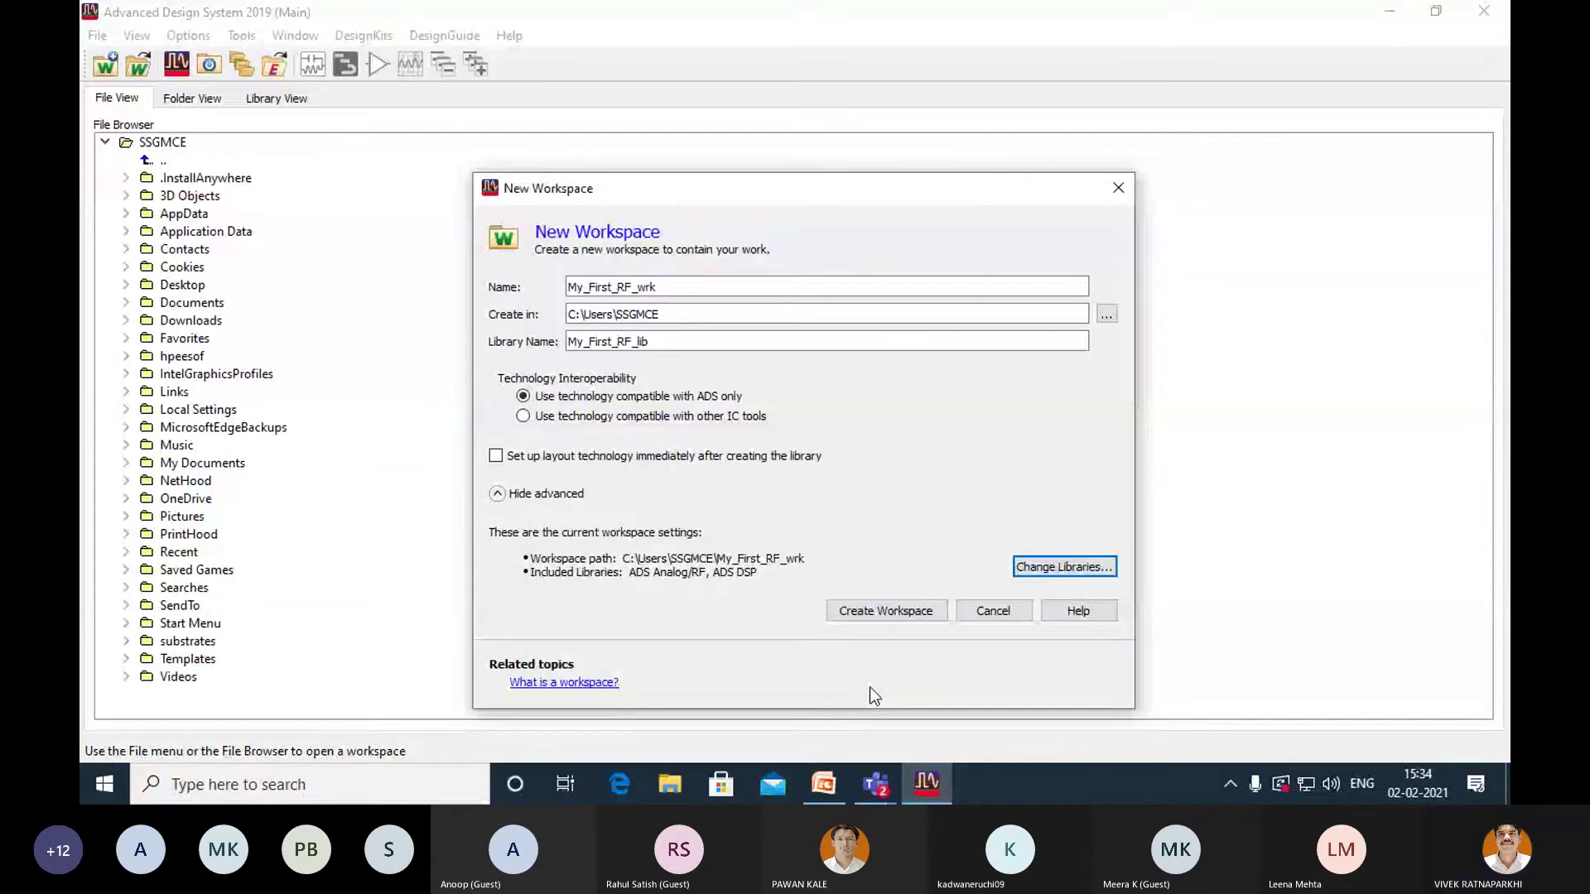
Create the workspace, examine its contents in the Library View and return to the Folder View.
{"action": "left_click", "coordinate": [859, 612]}
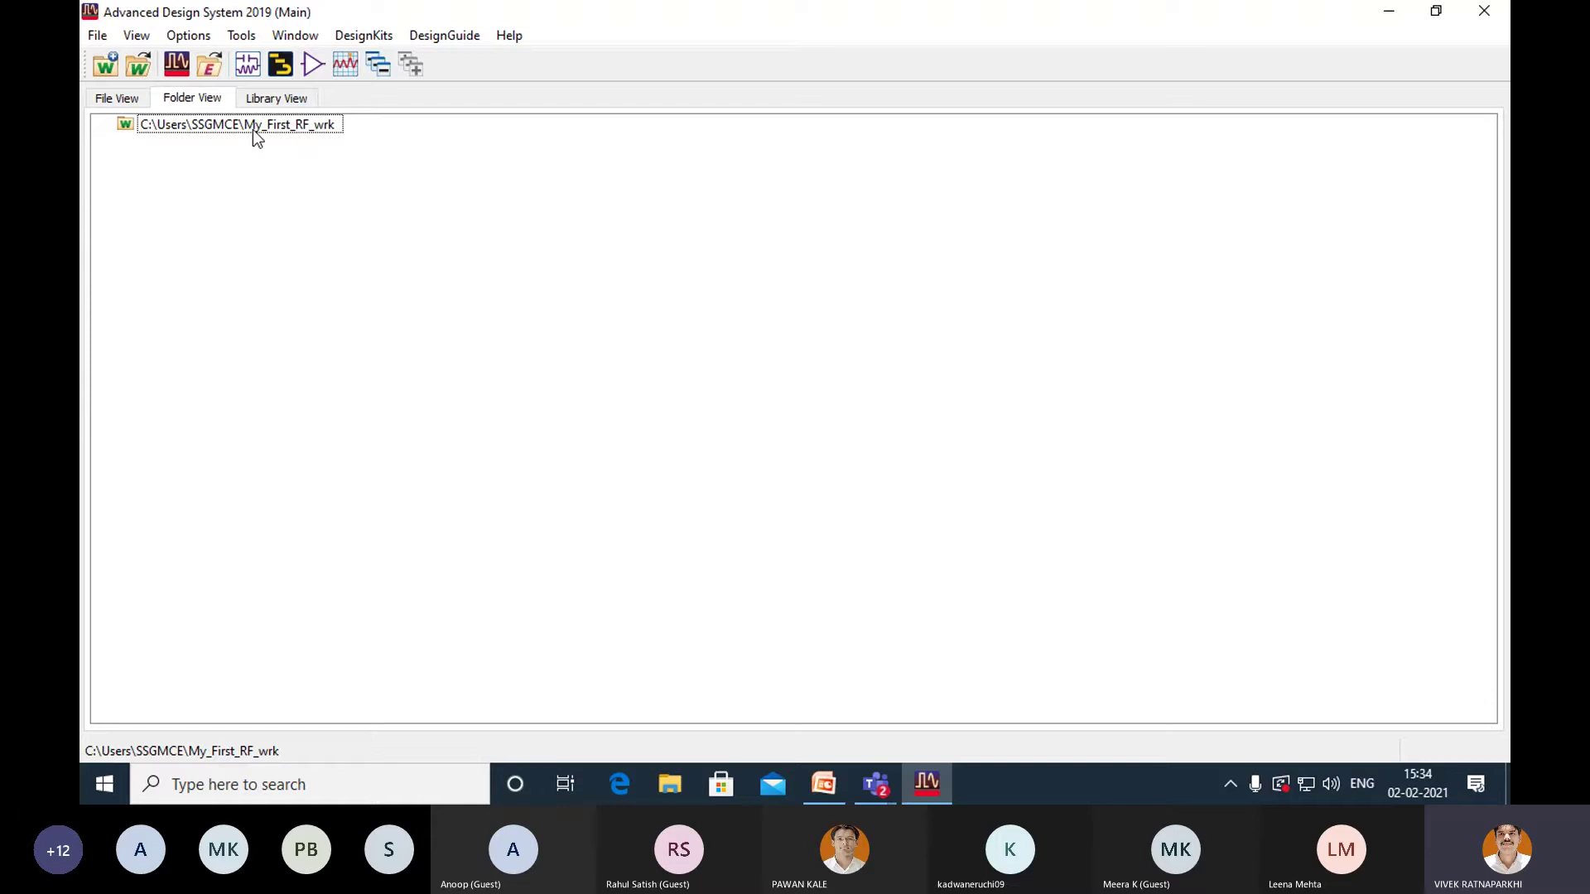
{"action": "left_click", "coordinate": [280, 103]}
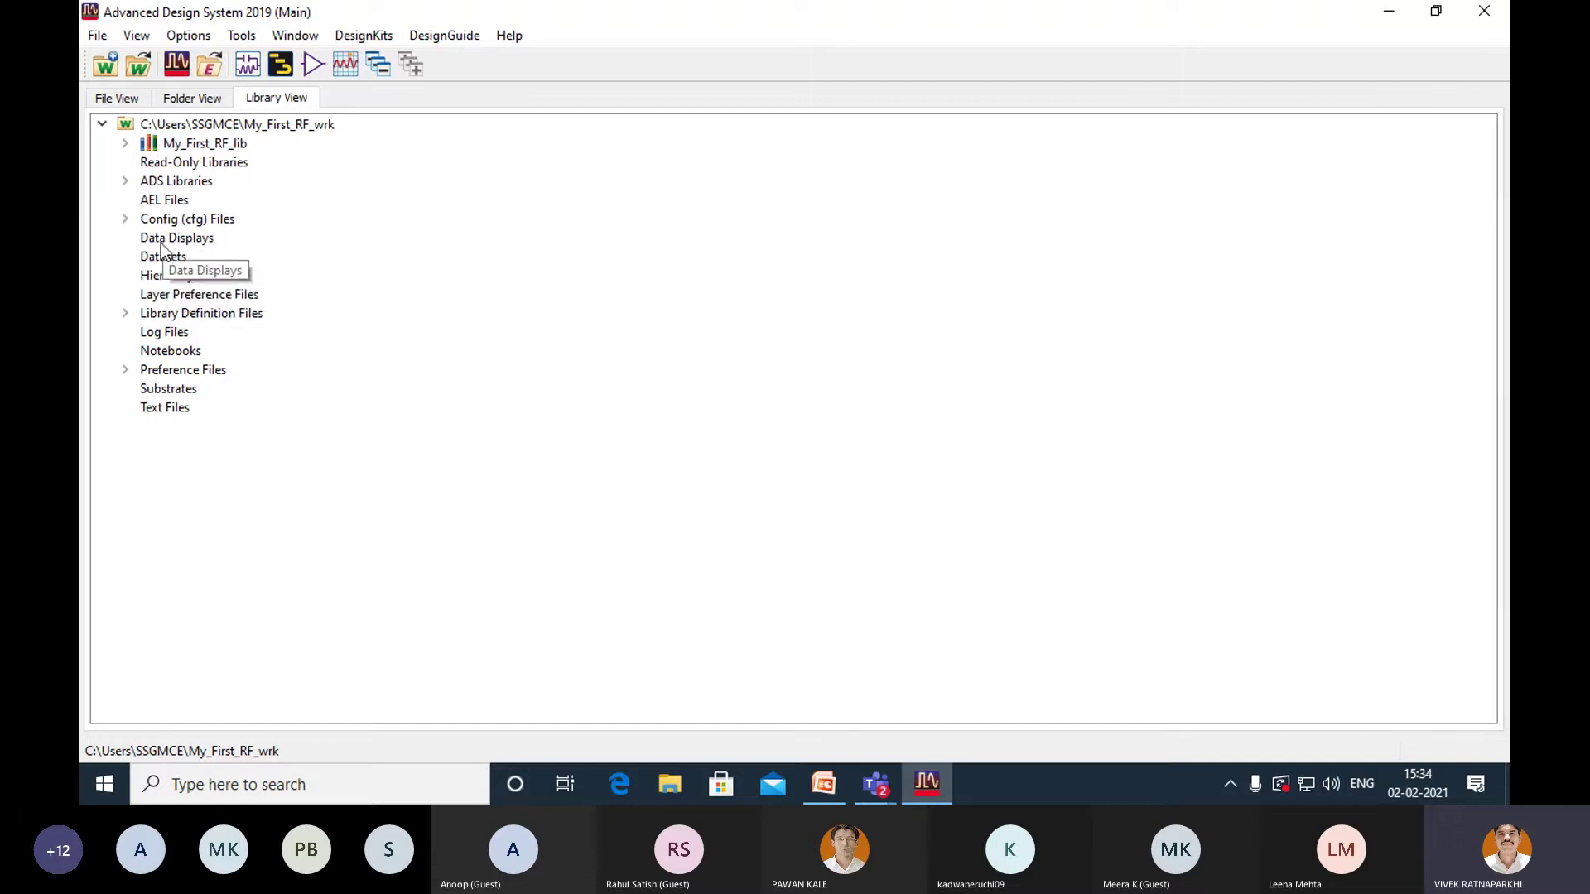
{"action": "left_click", "coordinate": [196, 105]}
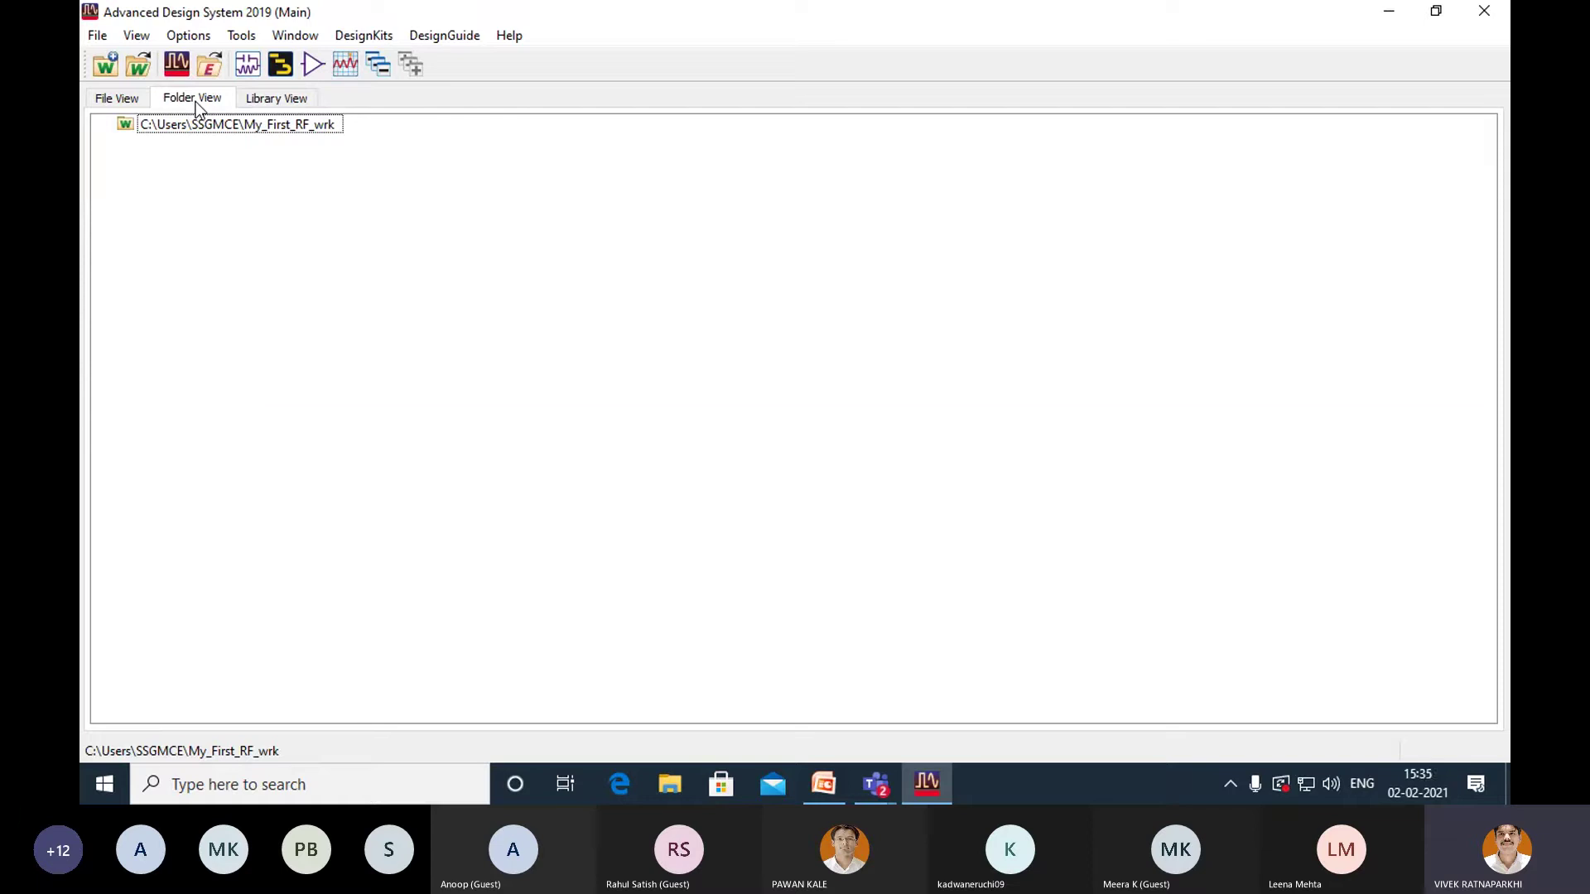
Switch to the PowerPoint presentation and run the slide show from the current slide about creating a schematic design.
{"action": "left_click", "coordinate": [823, 783]}
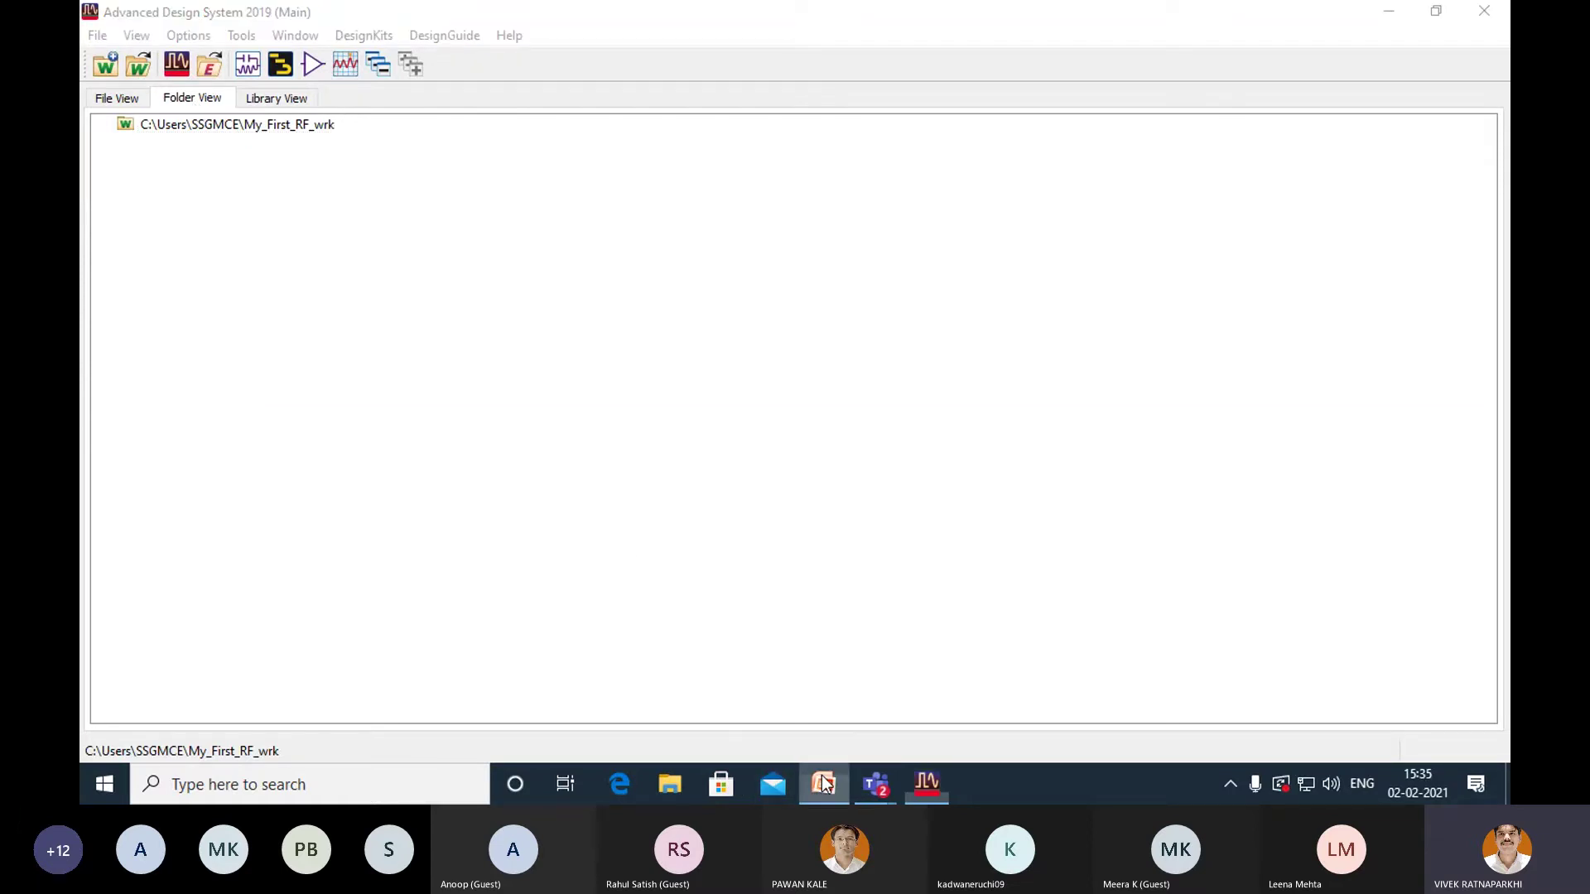
{"action": "key", "text": "shift+F5"}
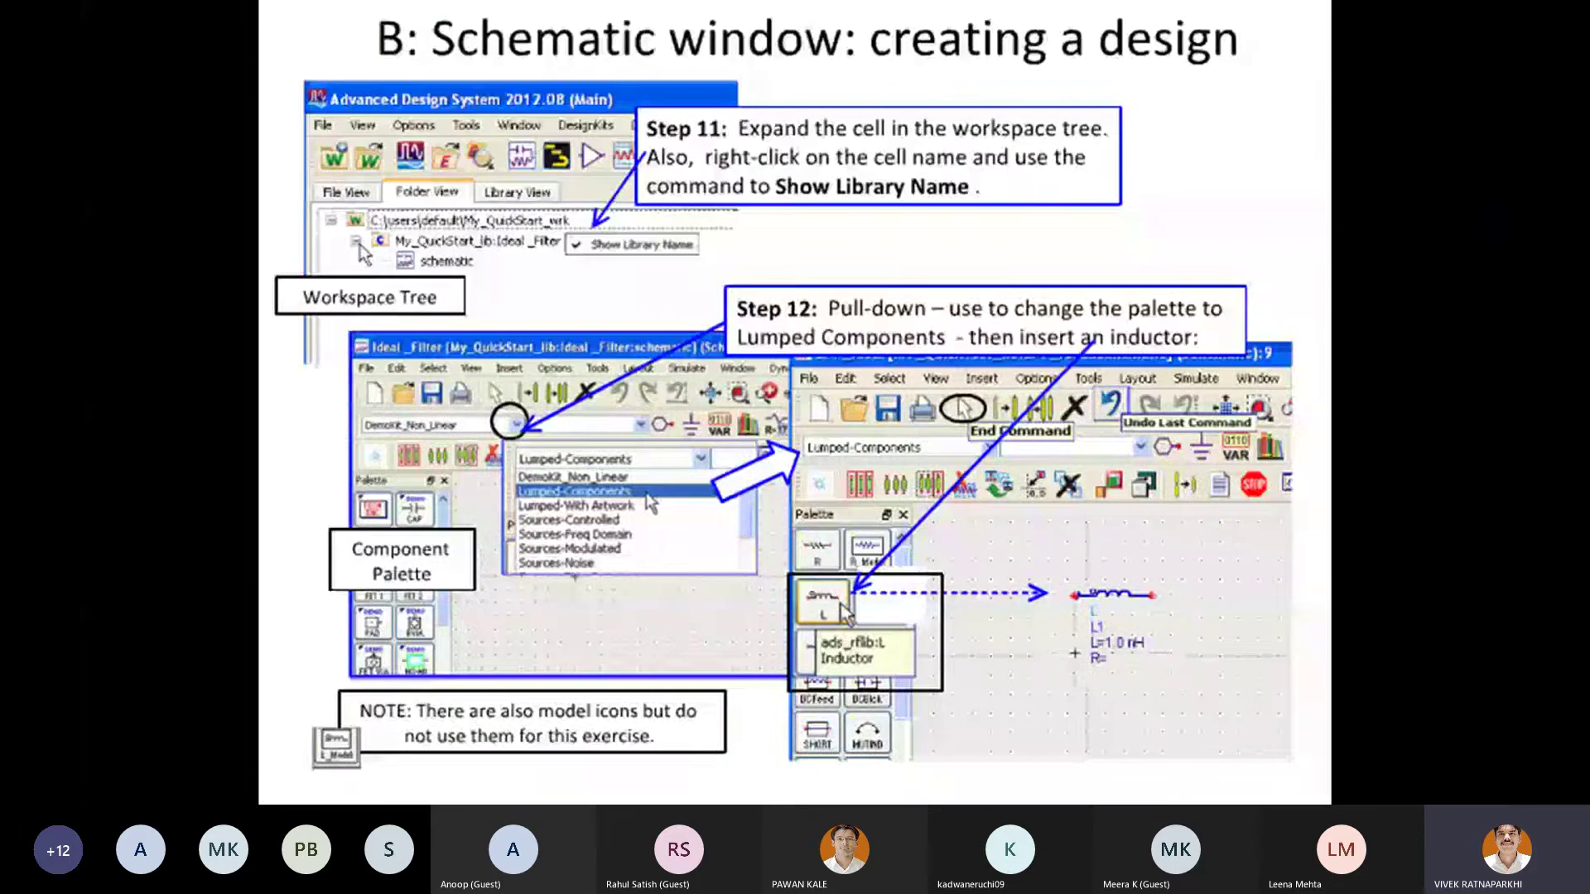
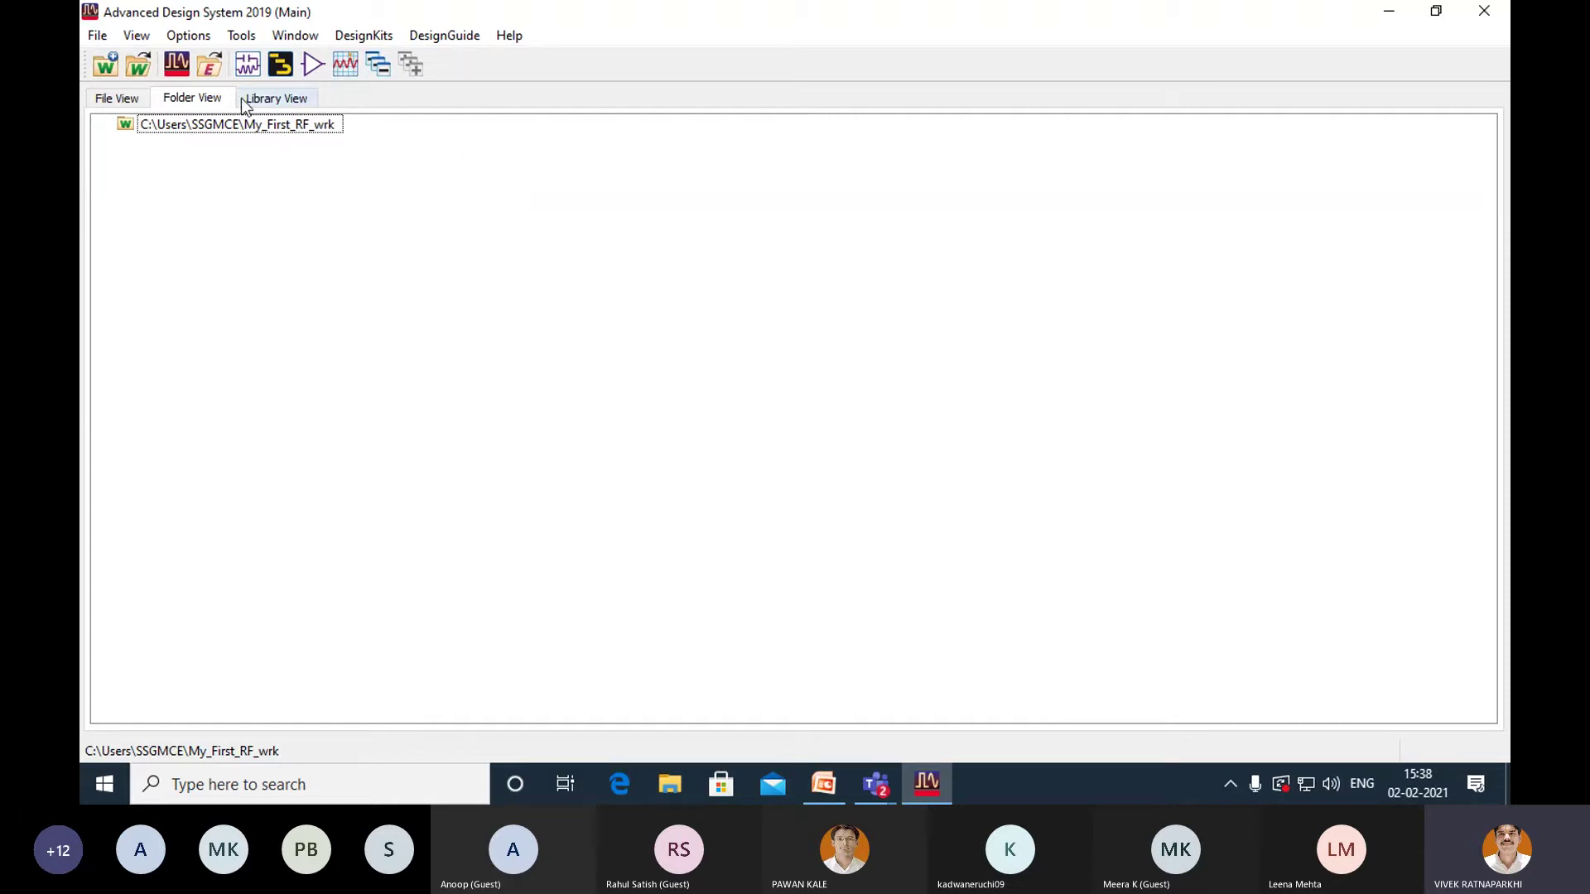
{"action": "left_click", "coordinate": [98, 40]}
{"action": "mouse_move", "coordinate": [114, 61]}
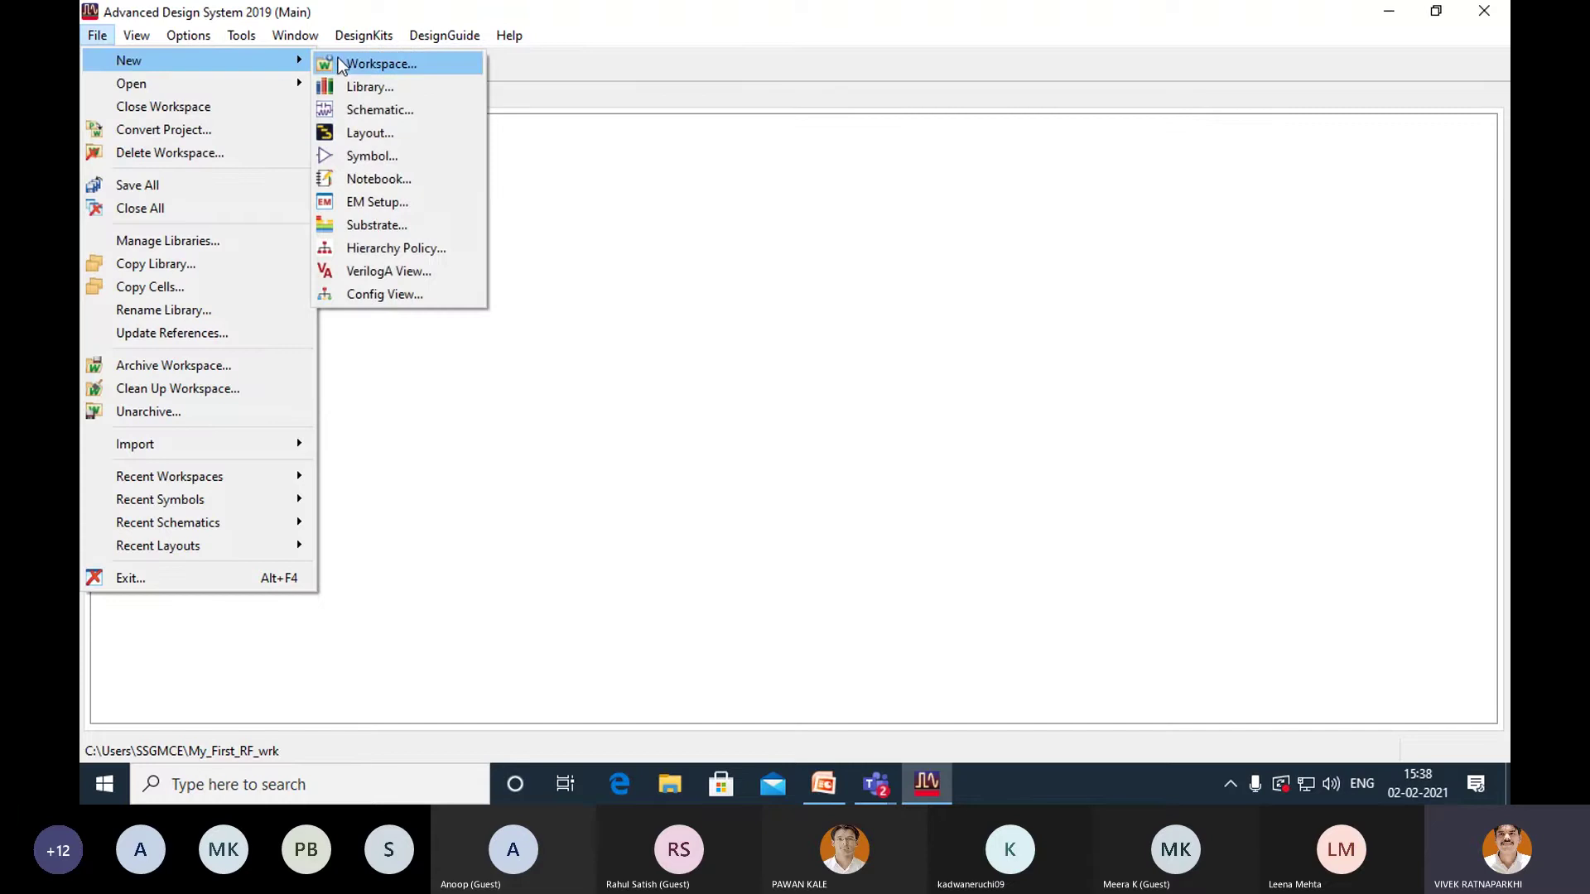
{"action": "left_click", "coordinate": [588, 290]}
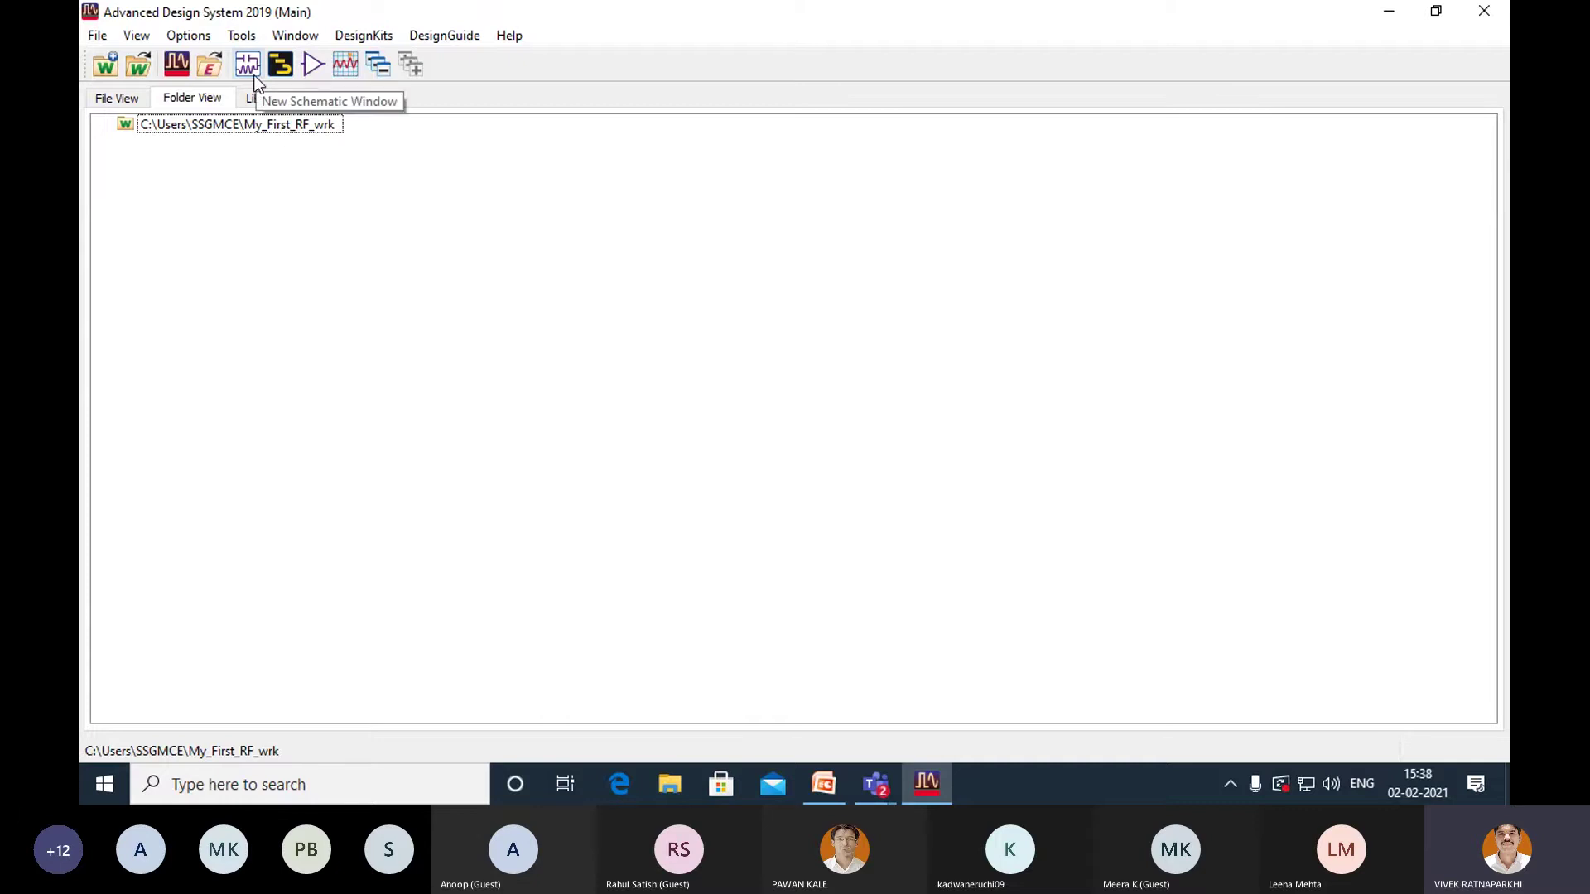
{"action": "left_click", "coordinate": [294, 38]}
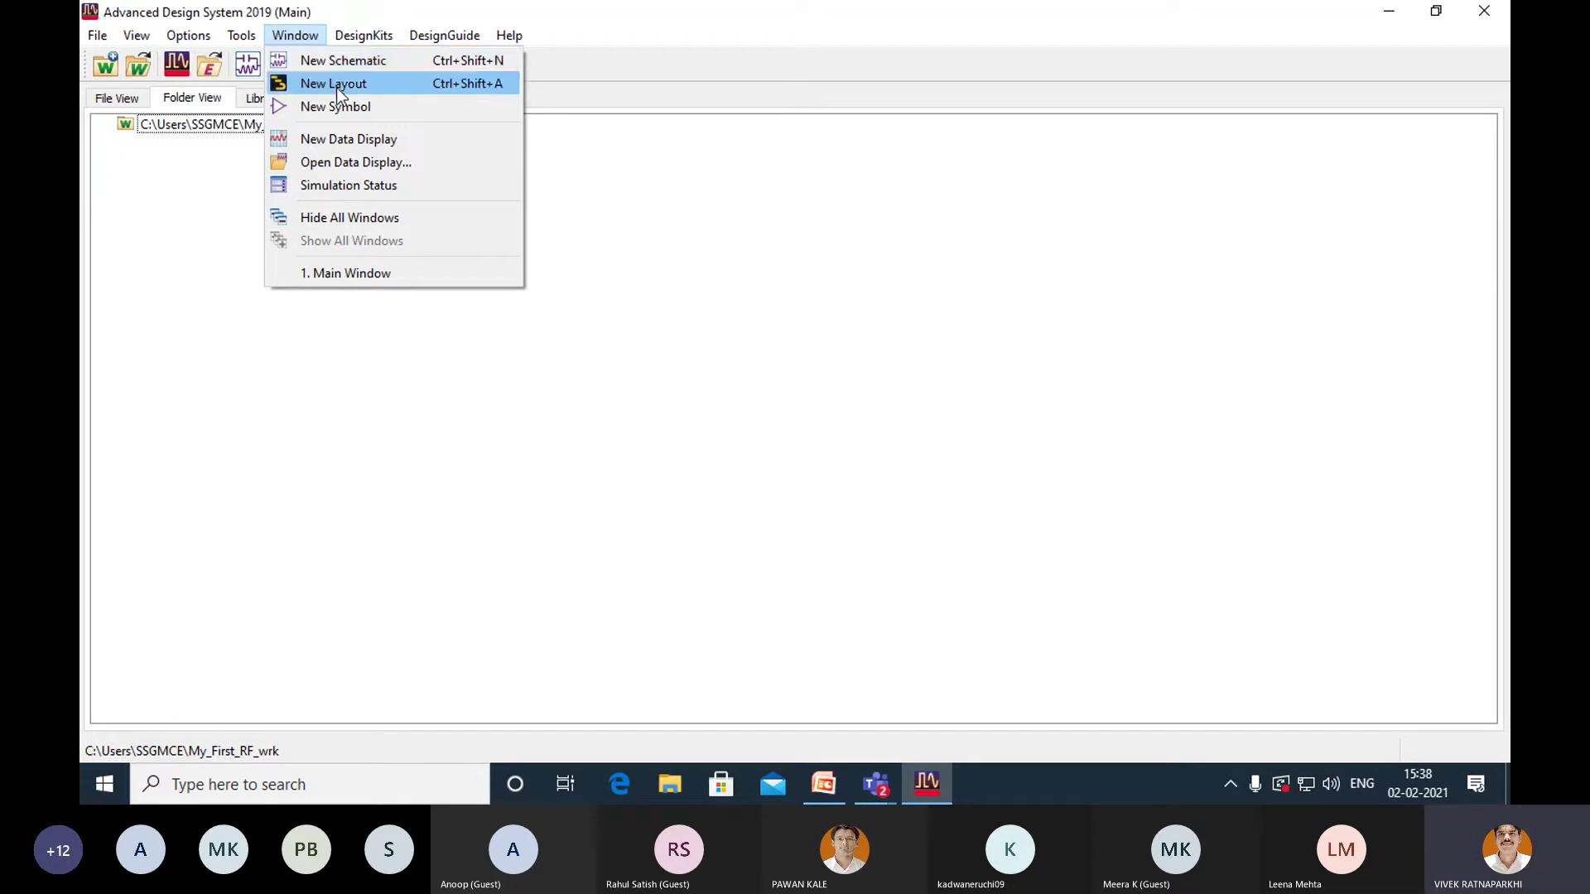
{"action": "left_click", "coordinate": [205, 218]}
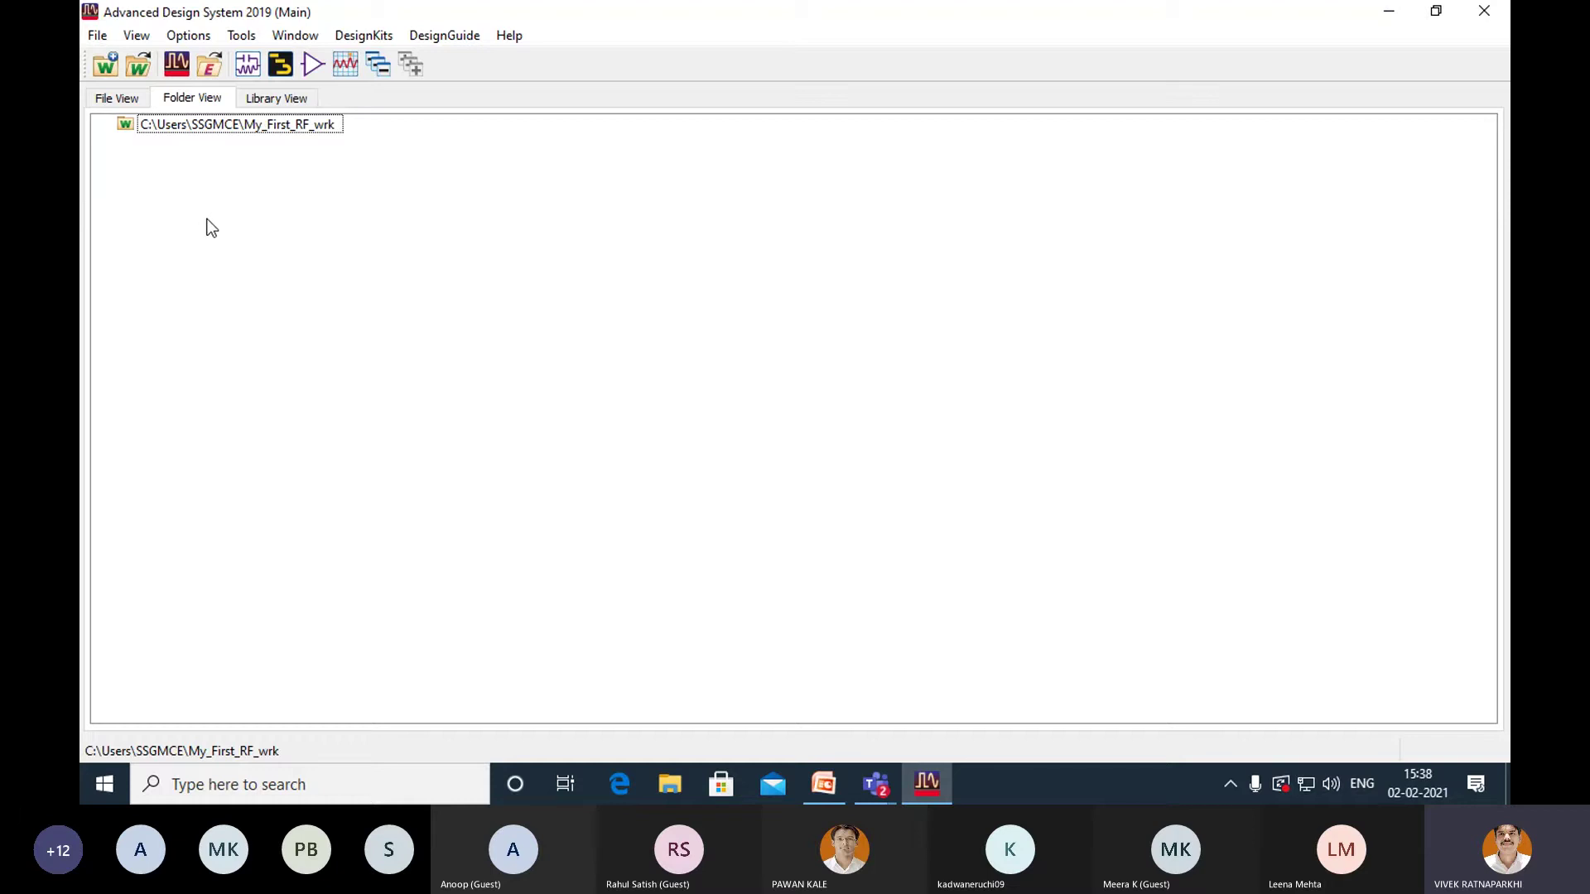
Review the cell list and advanced options for a new schematic and create it in My_First_RF_lib as cell_1.
{"action": "left_click", "coordinate": [247, 74]}
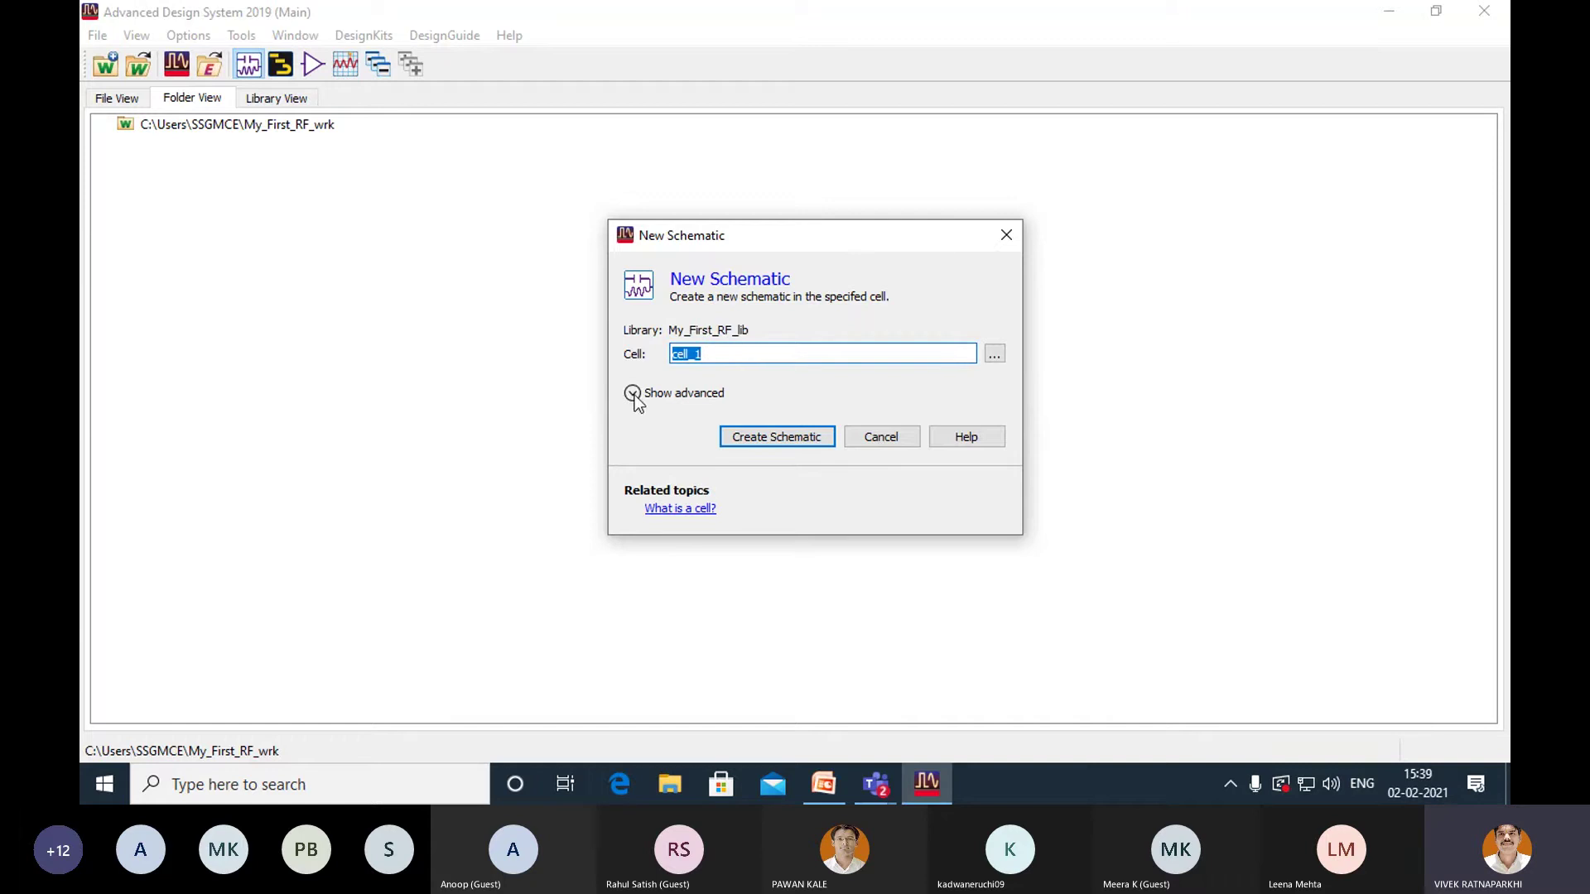
{"action": "left_click", "coordinate": [994, 355]}
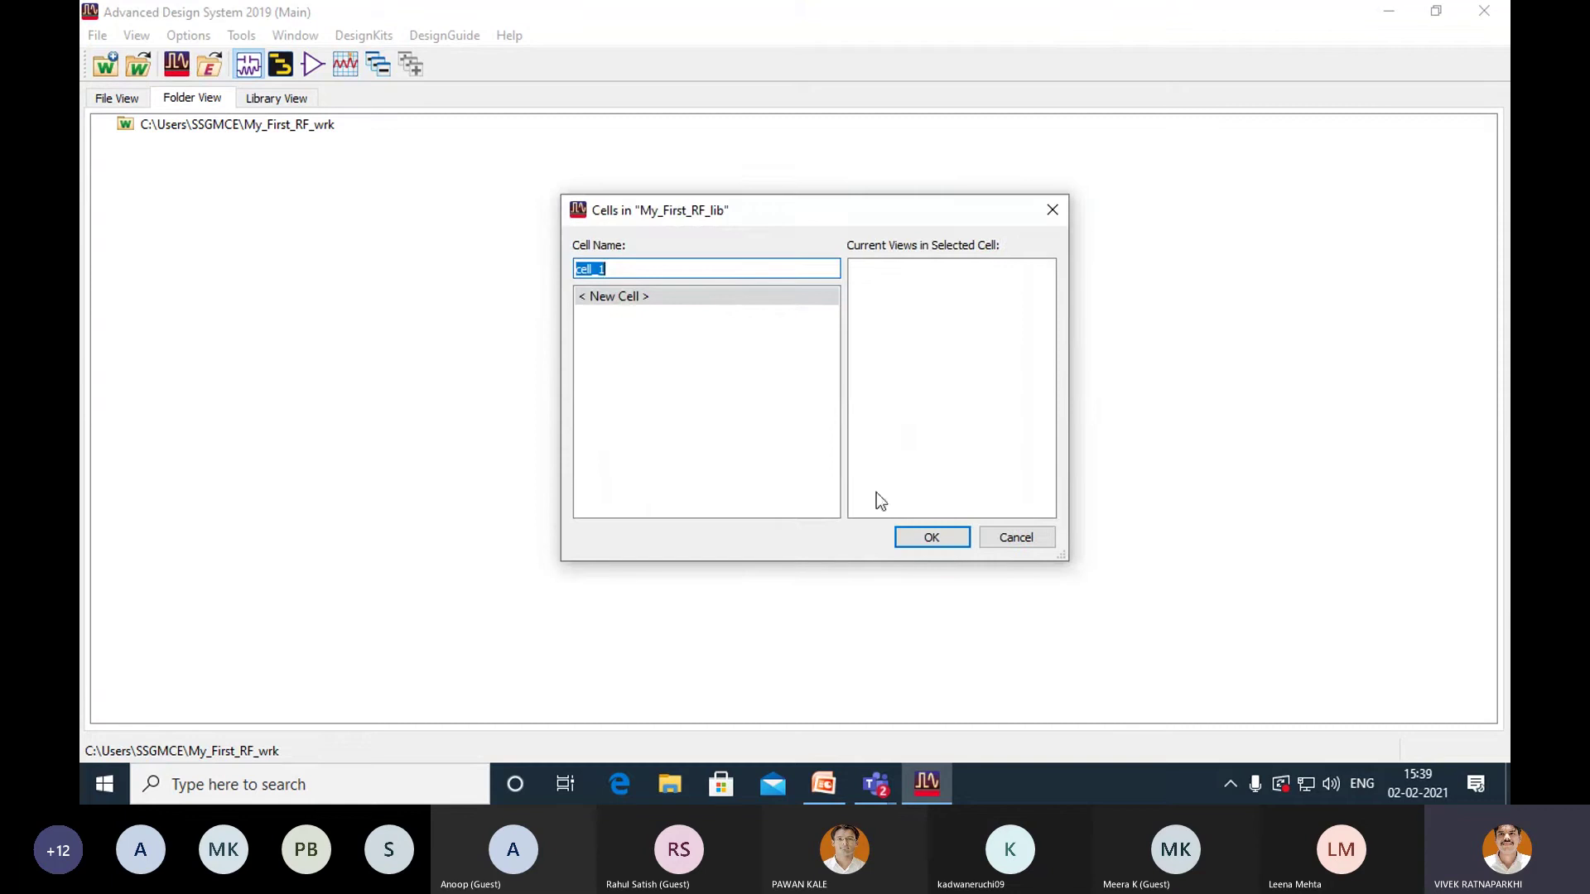
{"action": "left_click", "coordinate": [1014, 538]}
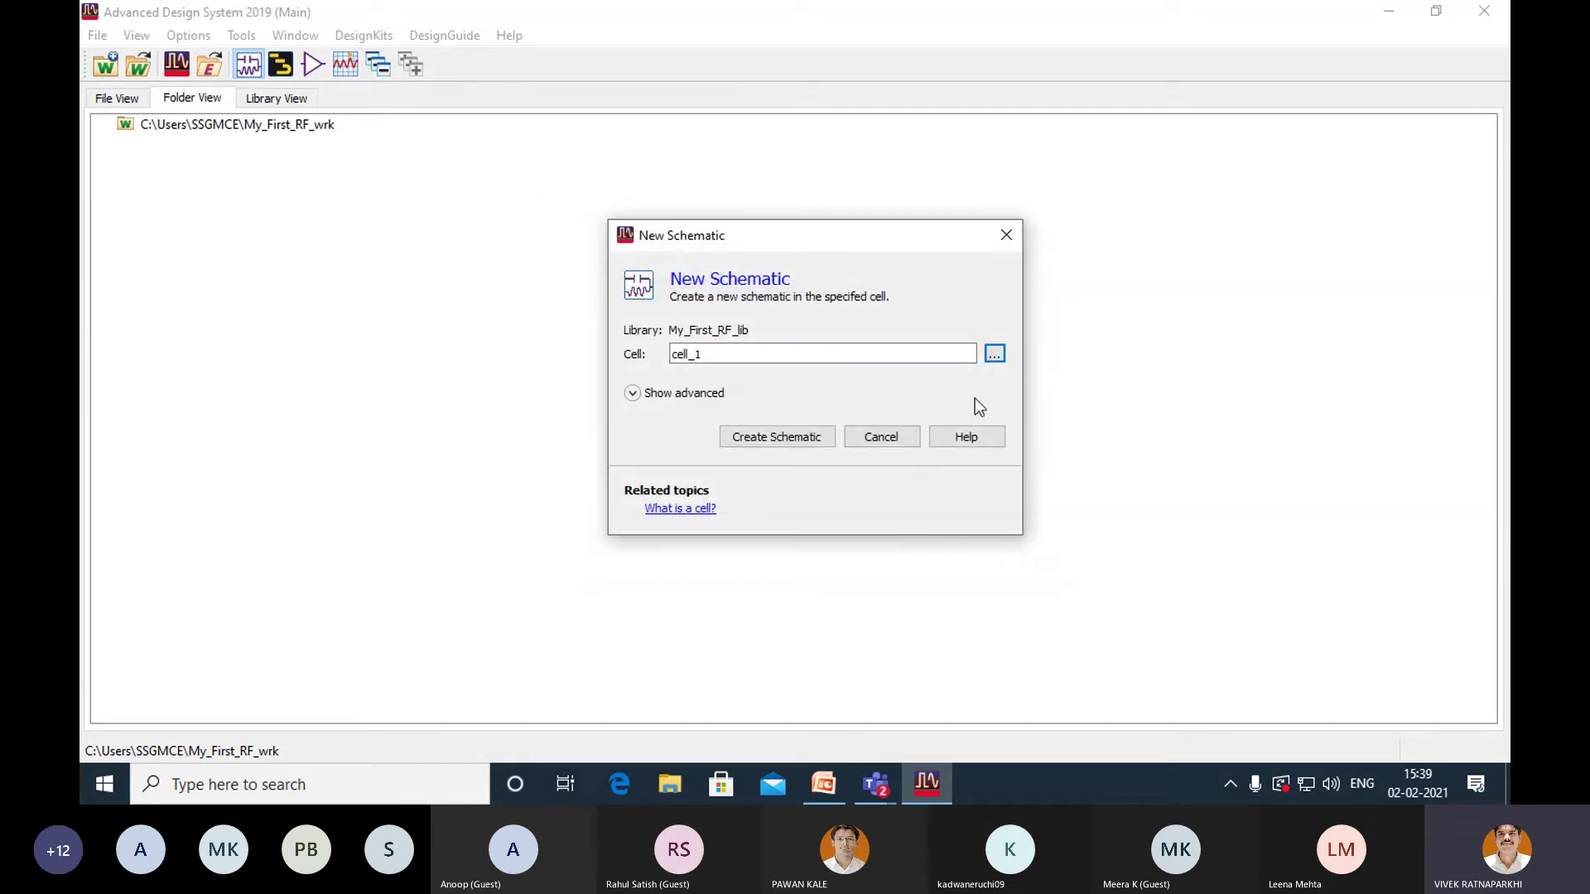
{"action": "left_click", "coordinate": [636, 395]}
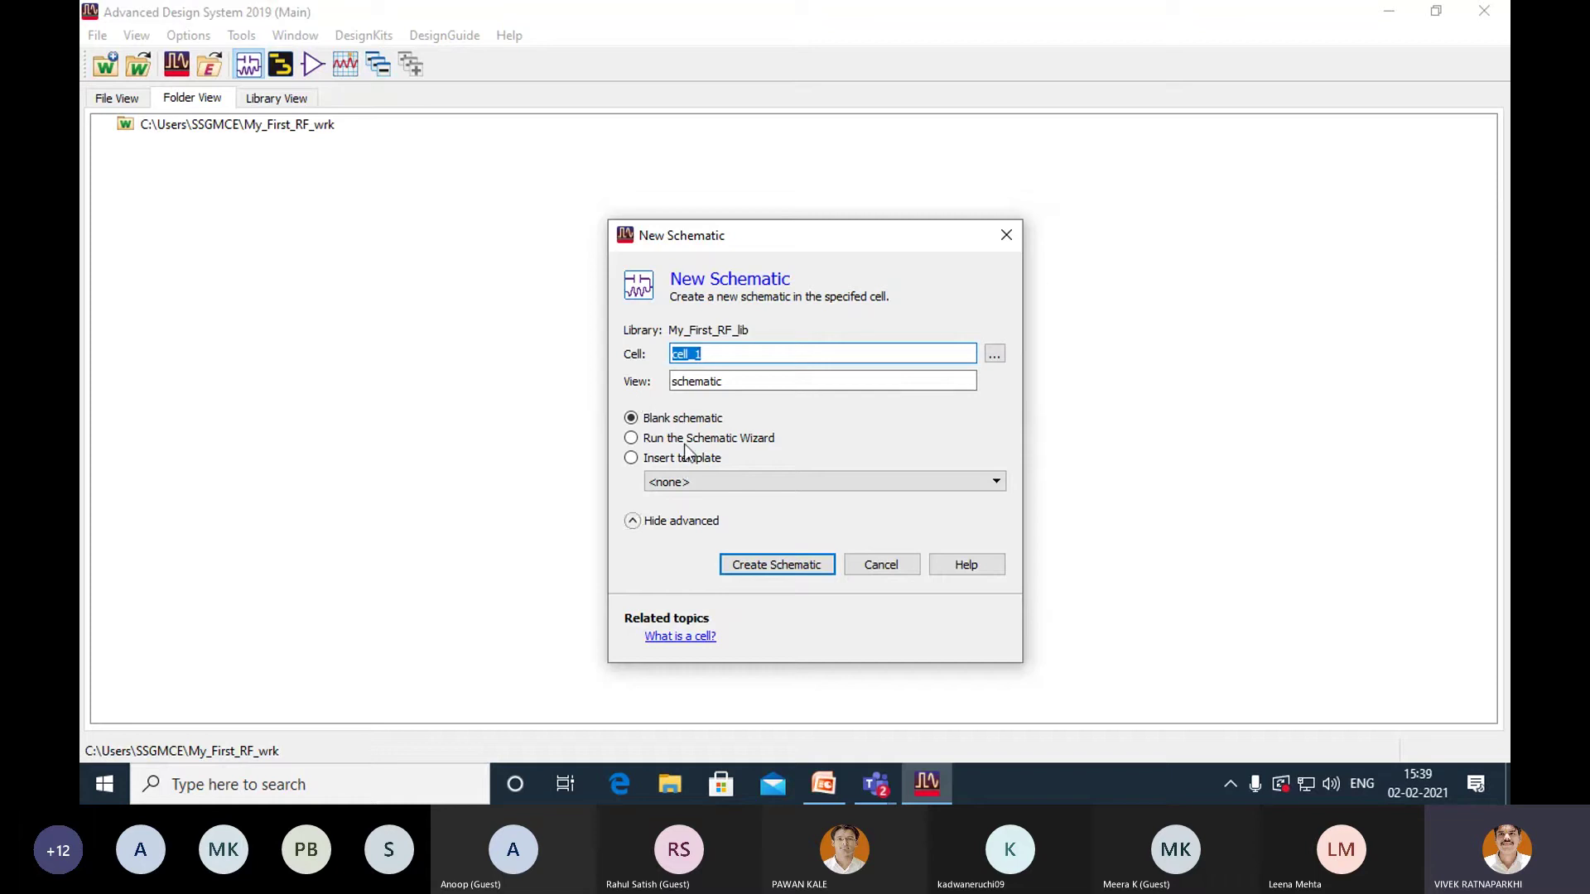
{"action": "left_click", "coordinate": [632, 460]}
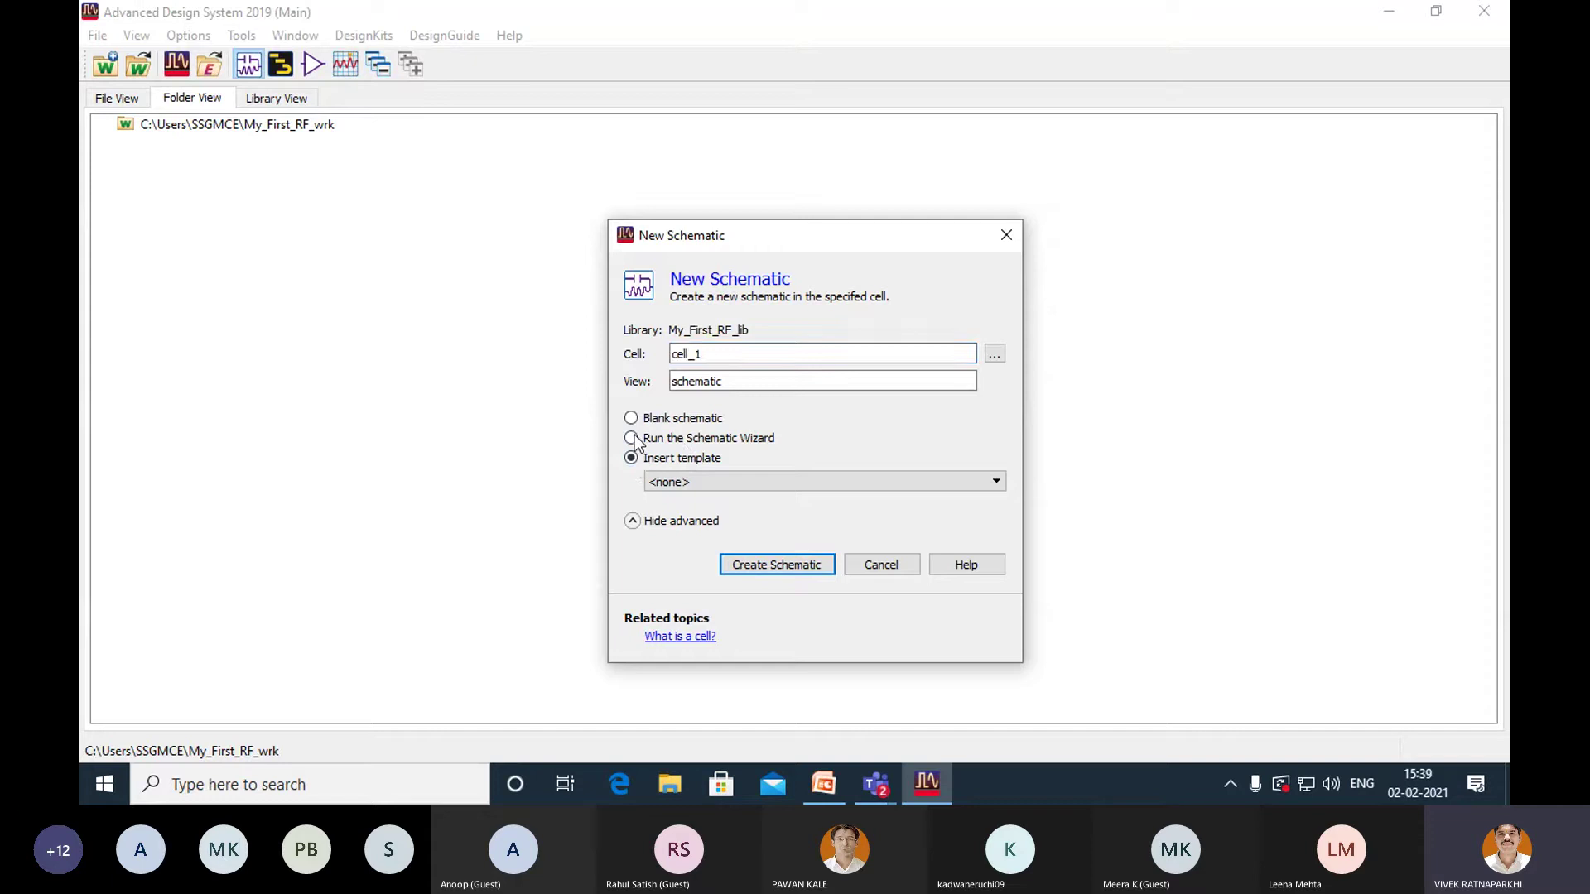
{"action": "left_click", "coordinate": [633, 440]}
{"action": "left_click", "coordinate": [632, 520]}
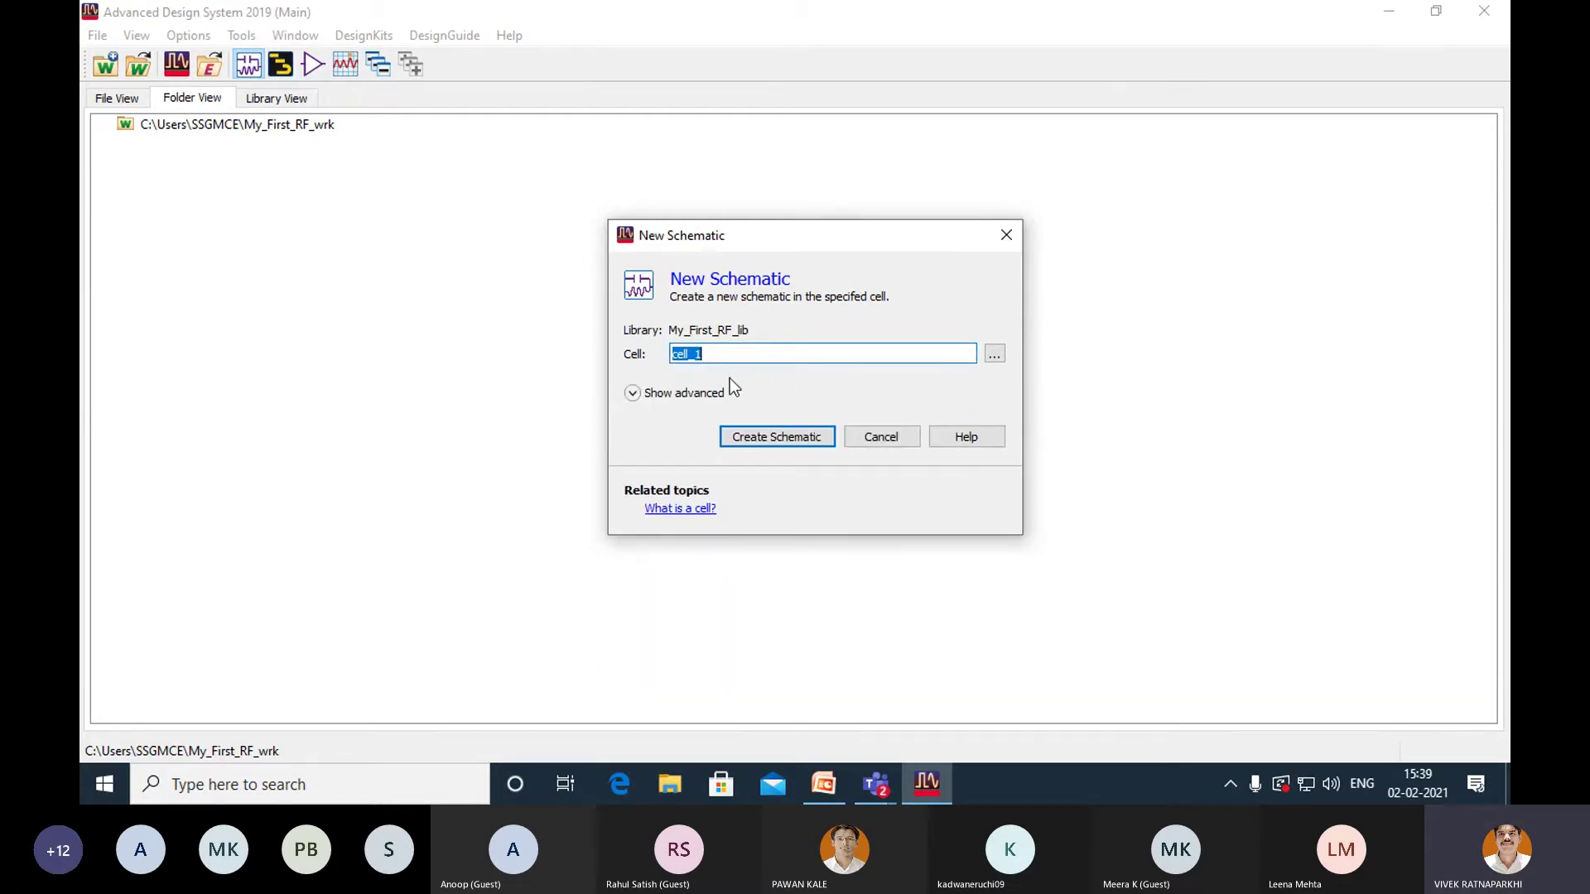
{"action": "left_click", "coordinate": [733, 441]}
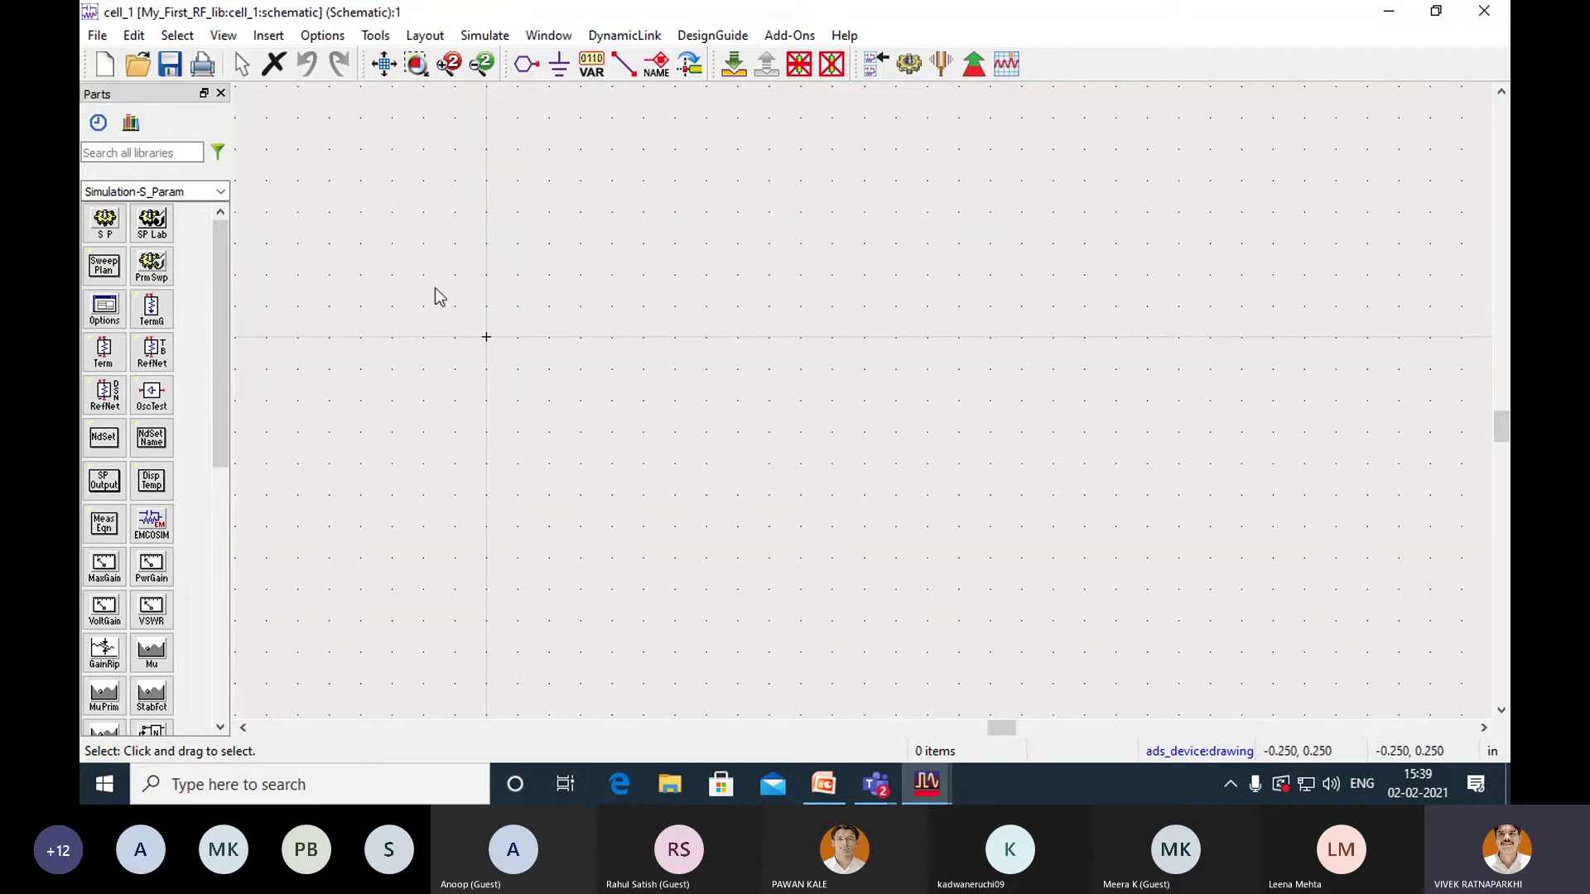
View the Basic Components palette and place one inductor (L) from the Lumped-Components palette near the centre of the schematic.
{"action": "left_click", "coordinate": [221, 194]}
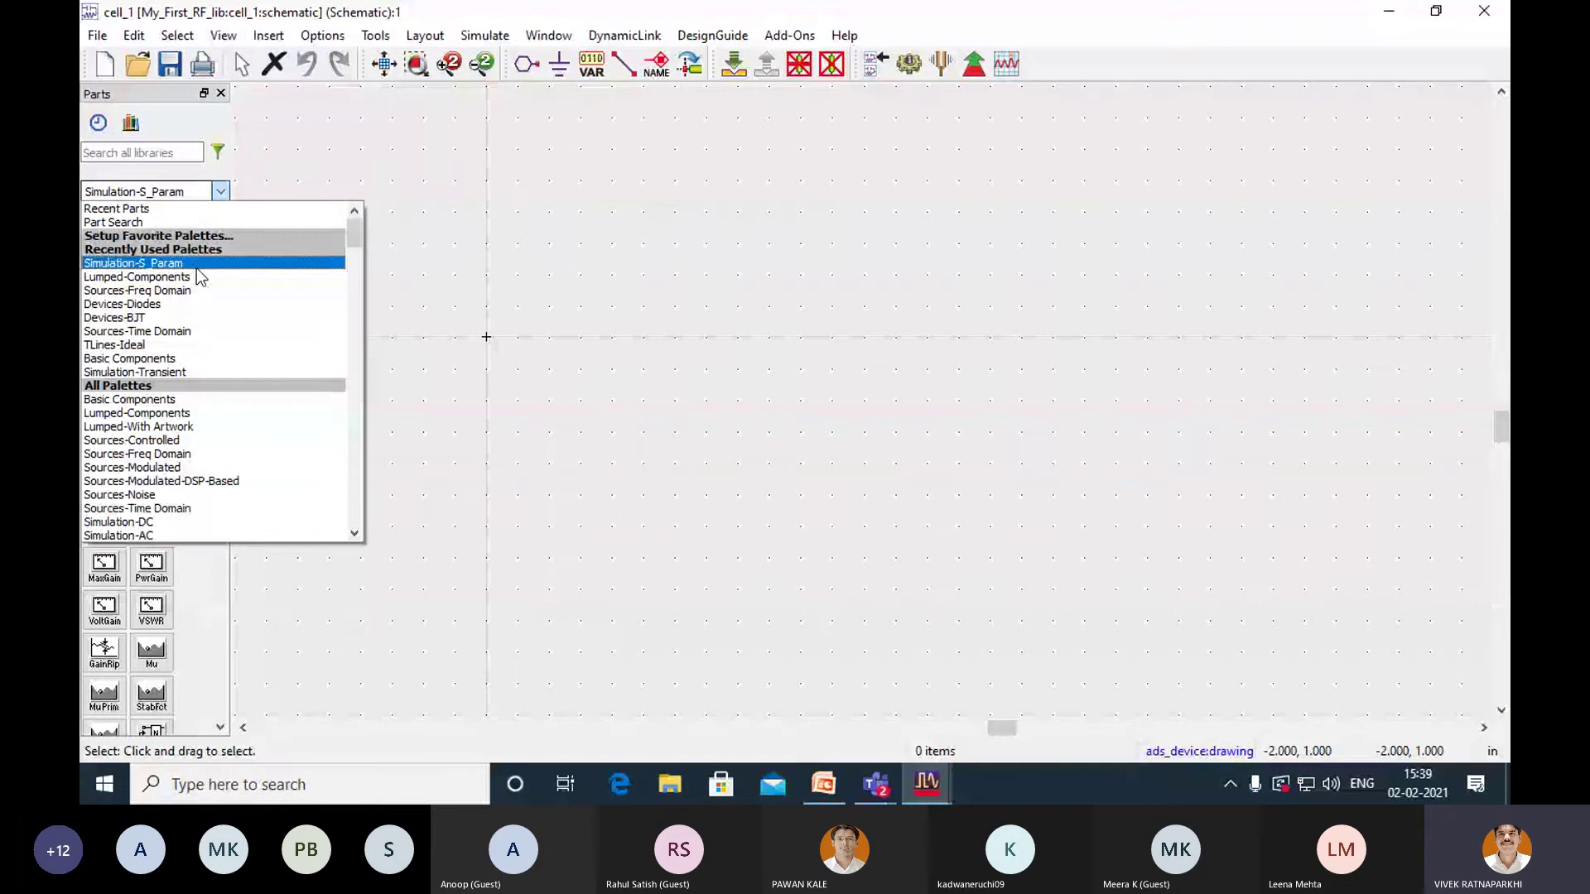
{"action": "left_click", "coordinate": [132, 358]}
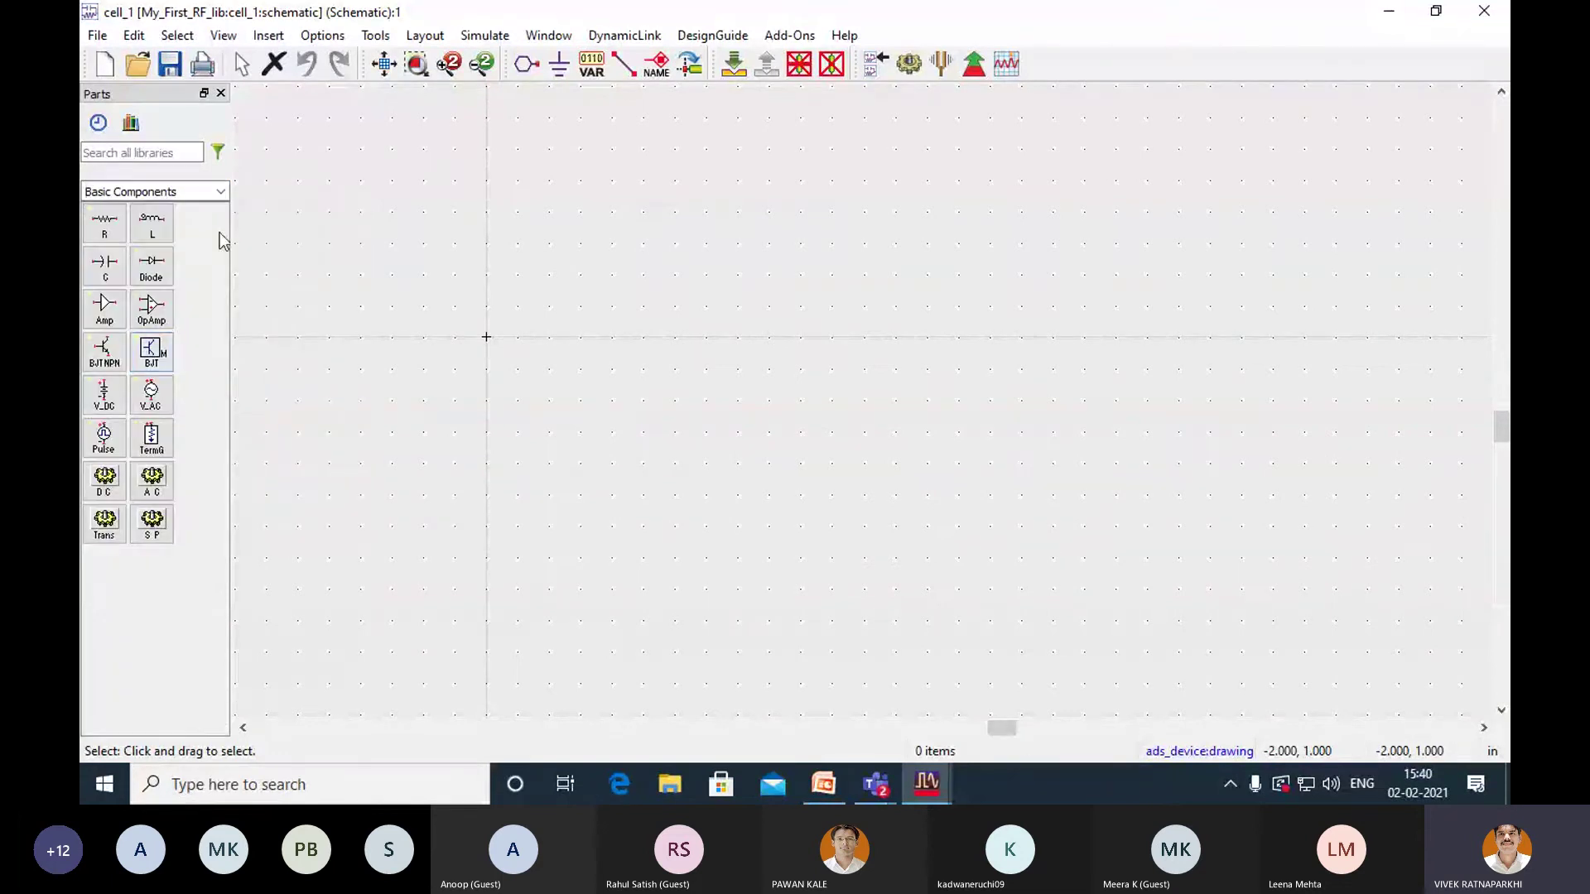
{"action": "left_click", "coordinate": [220, 191]}
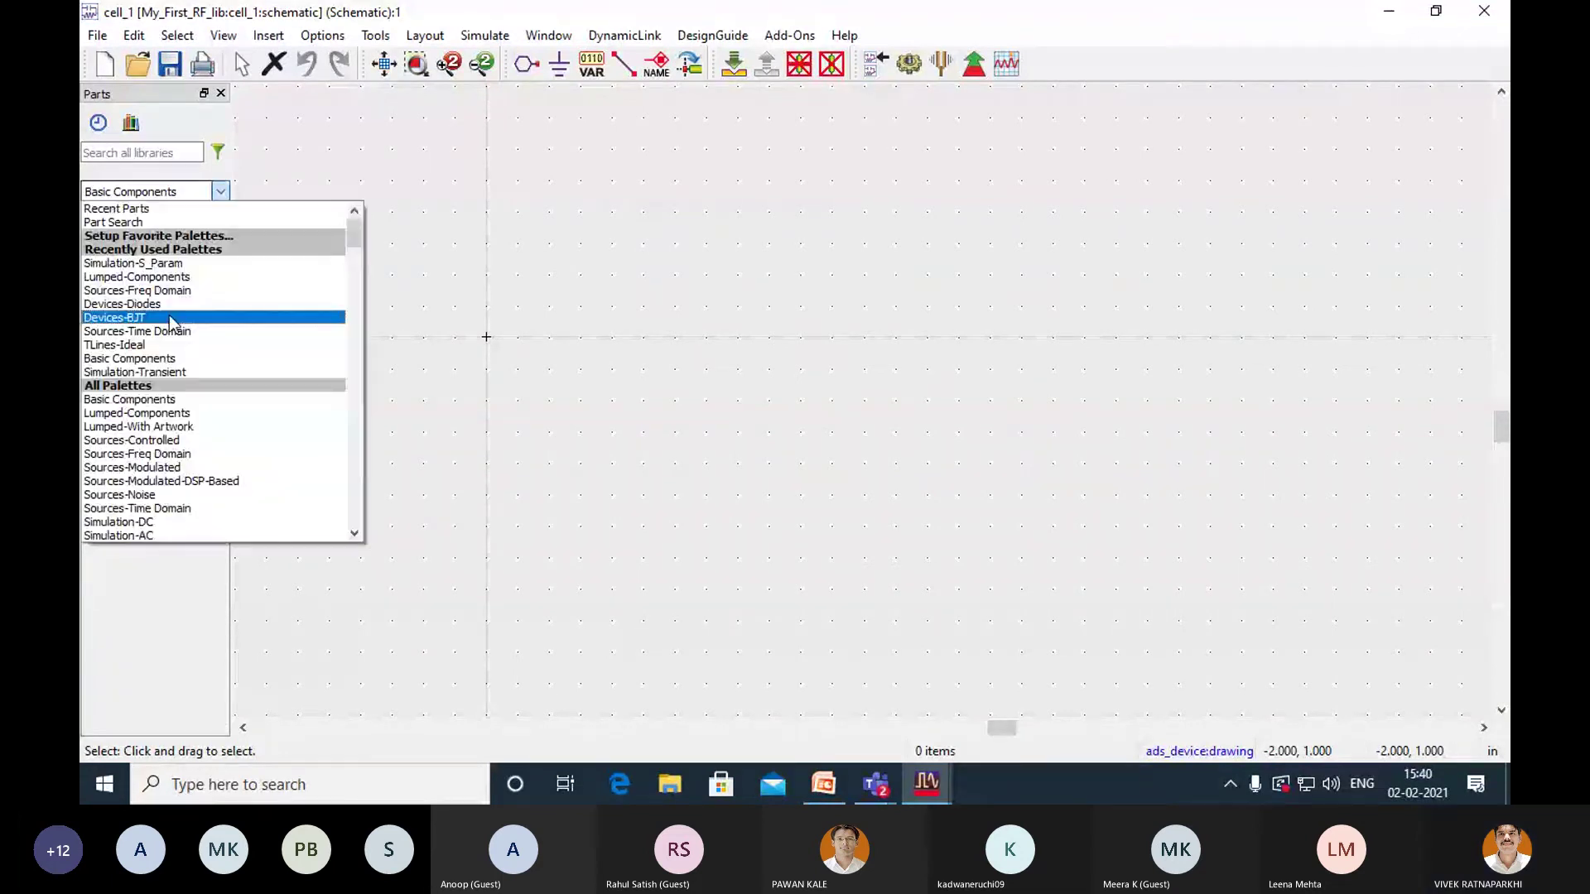
{"action": "left_click", "coordinate": [157, 277]}
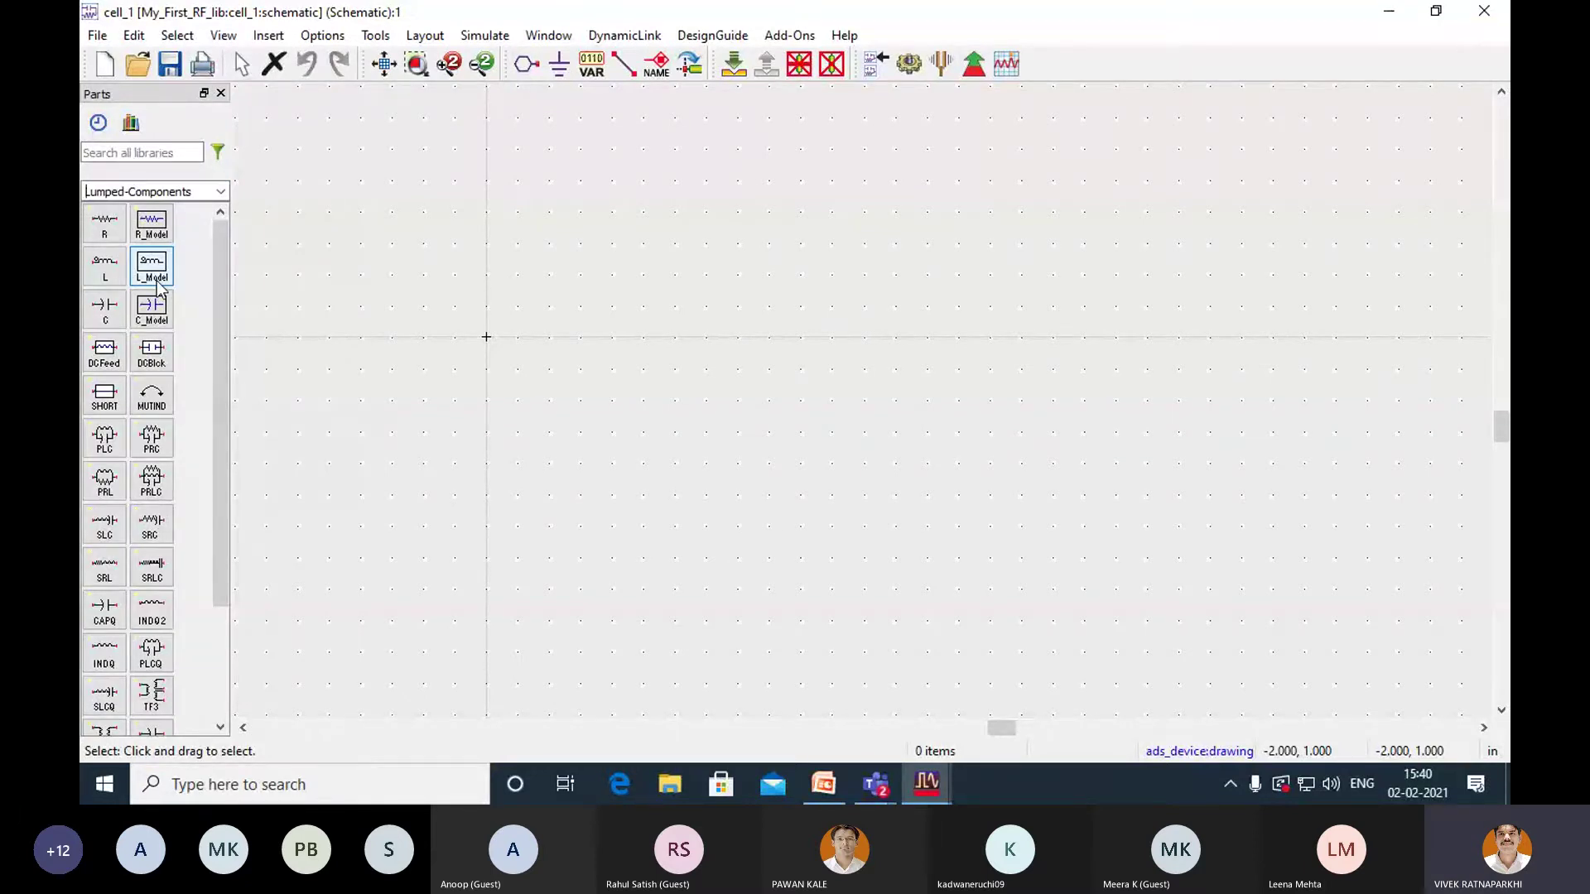
{"action": "left_click", "coordinate": [106, 276]}
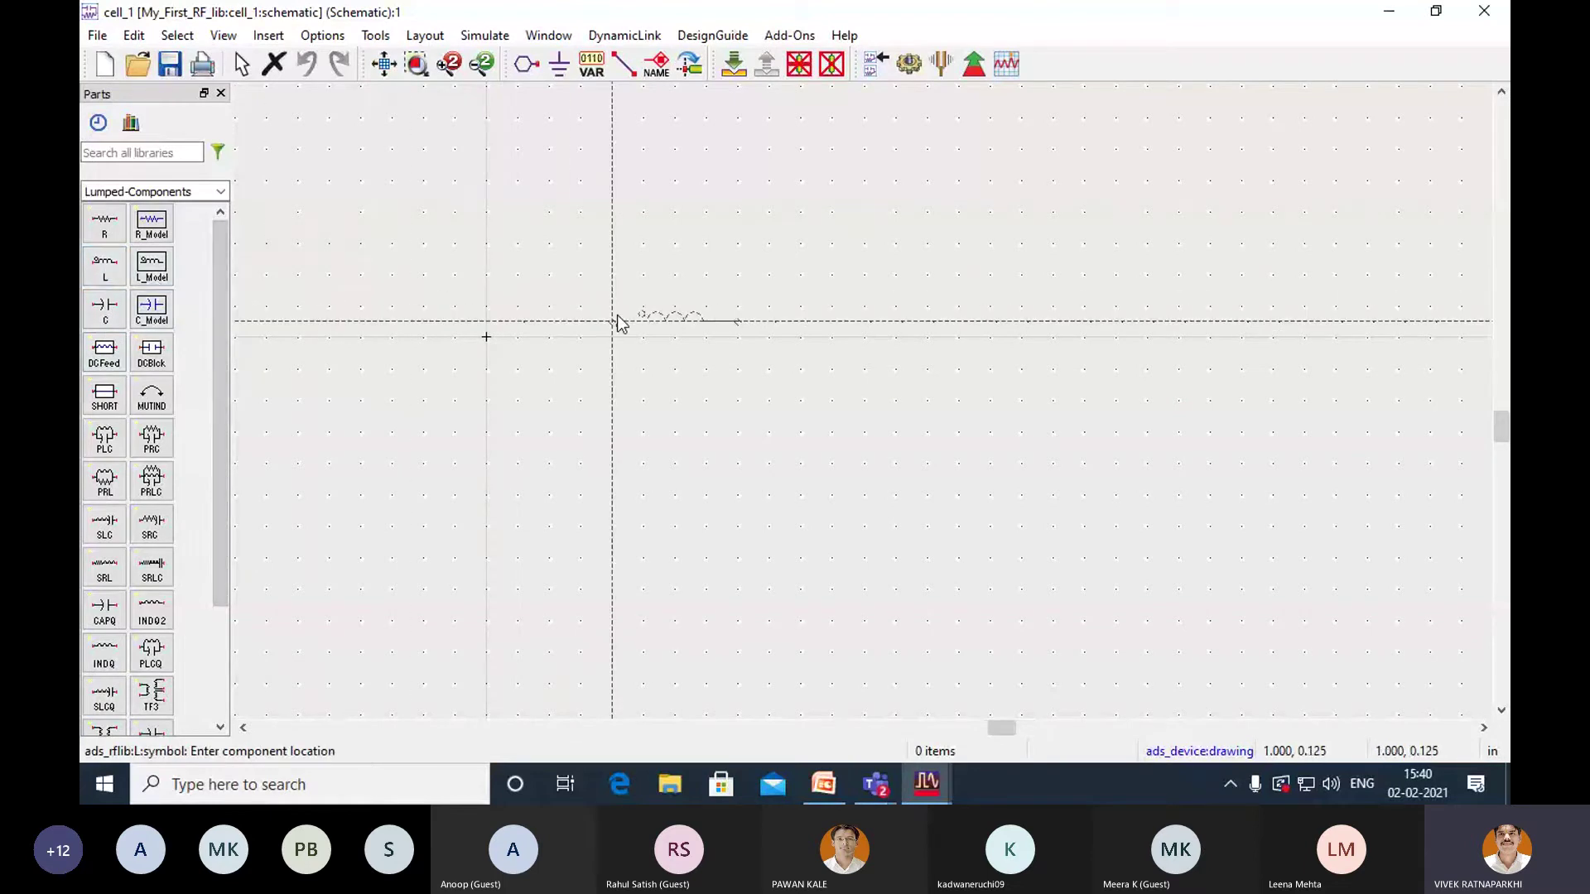
{"action": "key", "text": "Escape"}
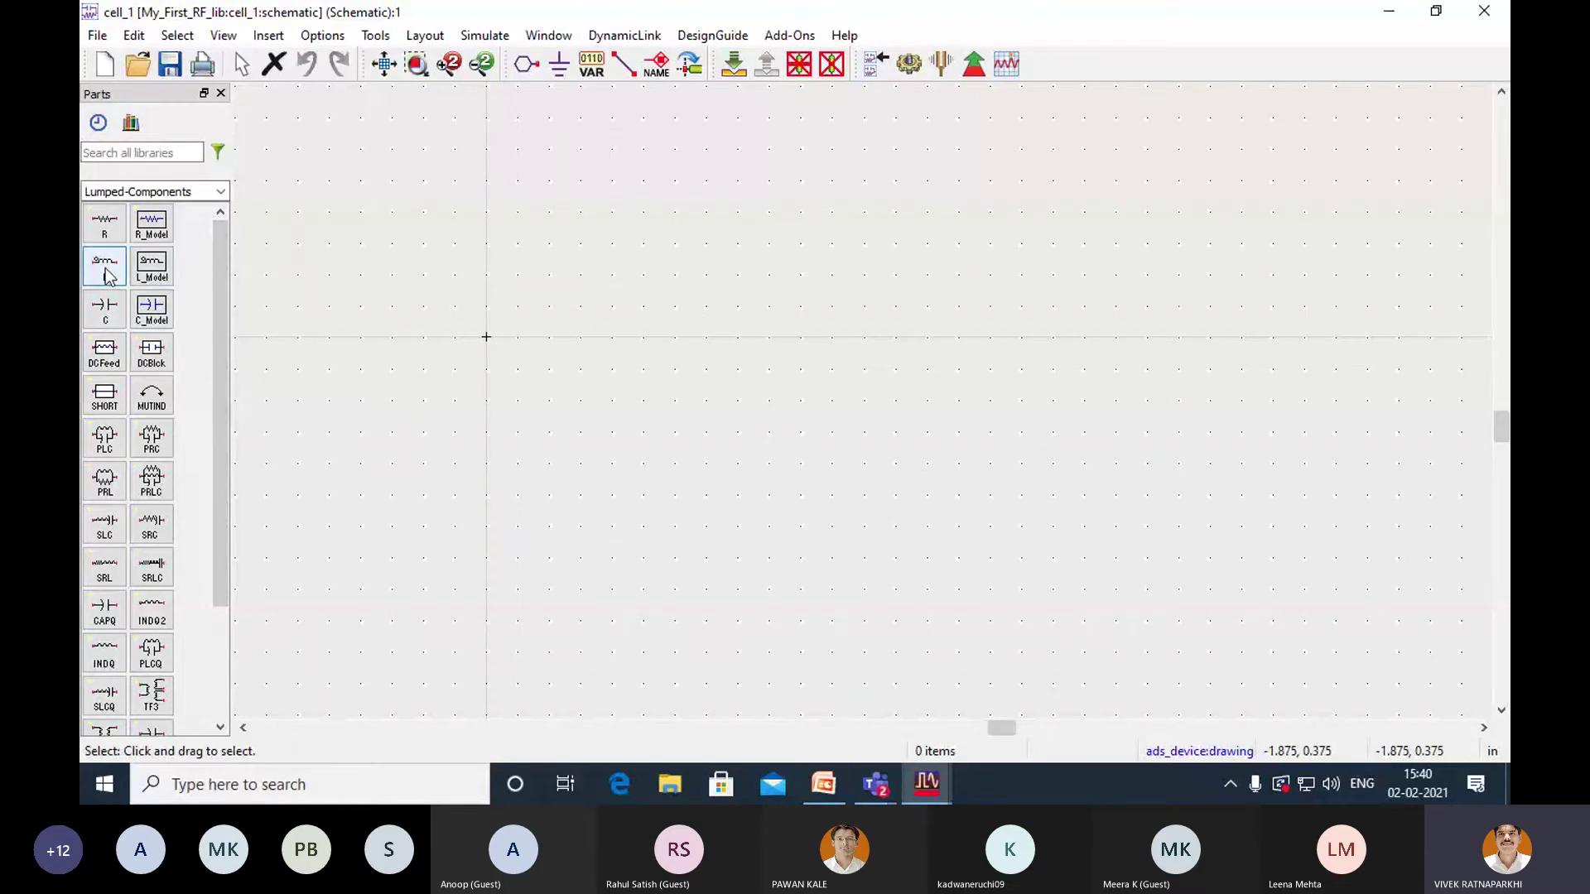
{"action": "left_click", "coordinate": [105, 269]}
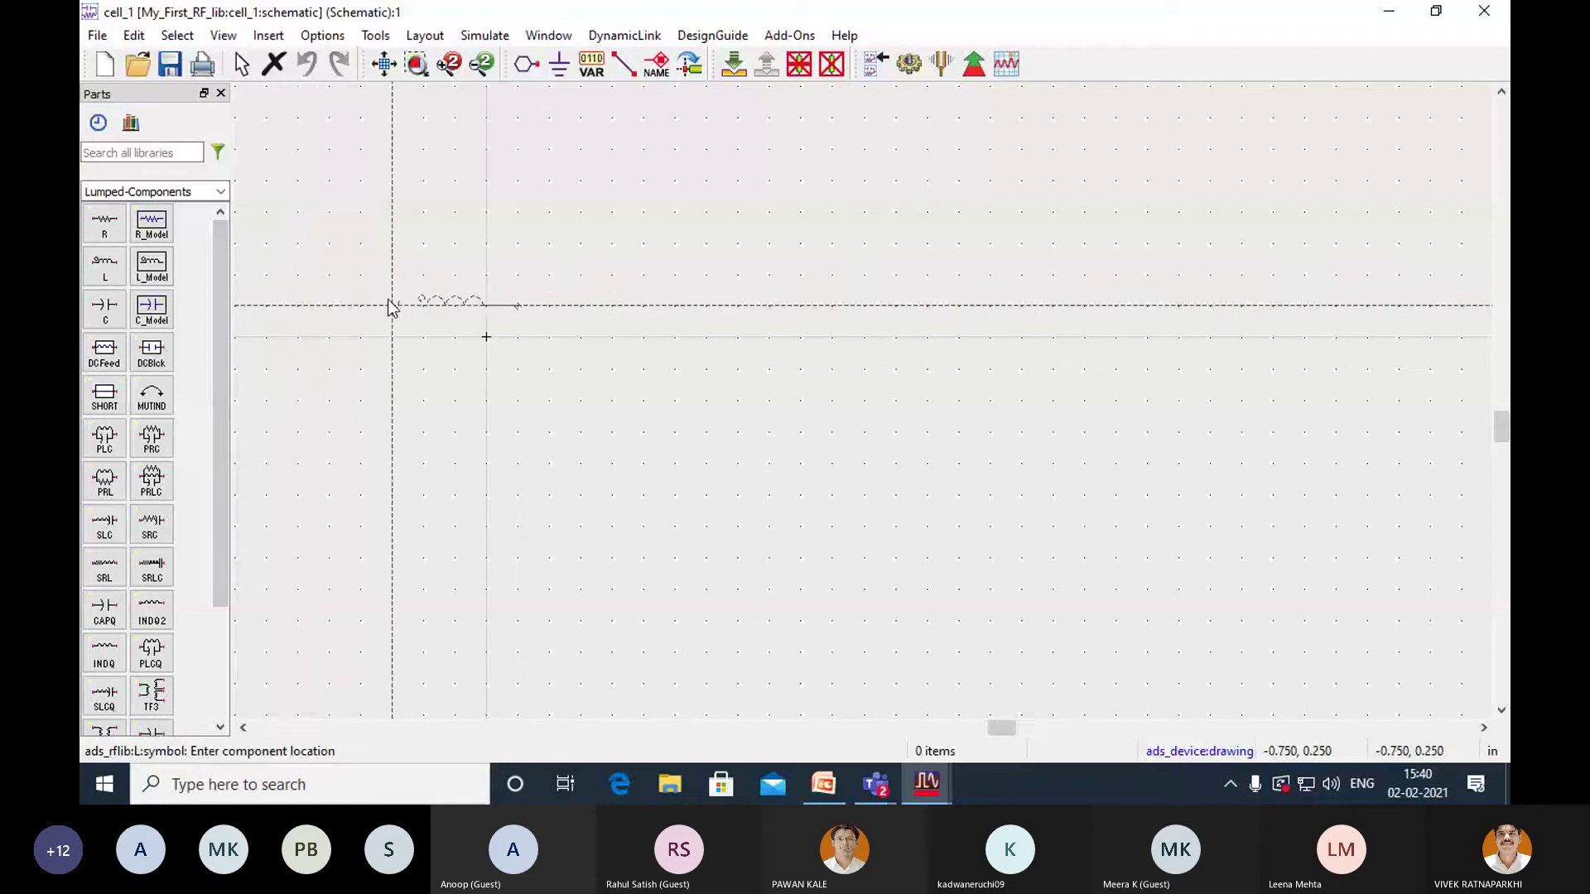
{"action": "left_click", "coordinate": [721, 322]}
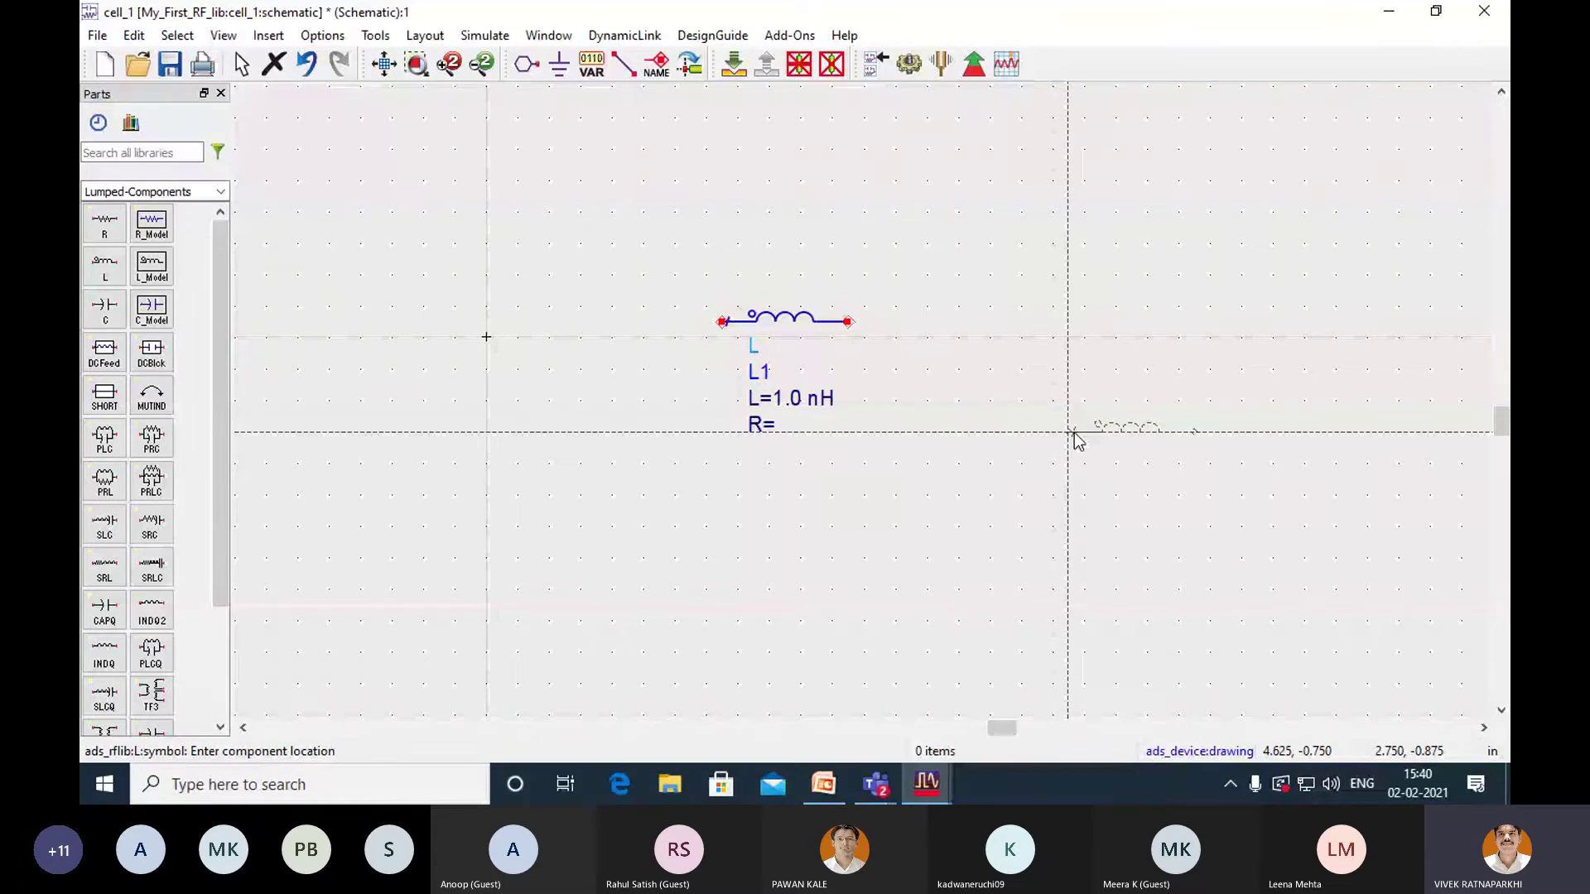
{"action": "key", "text": "Escape"}
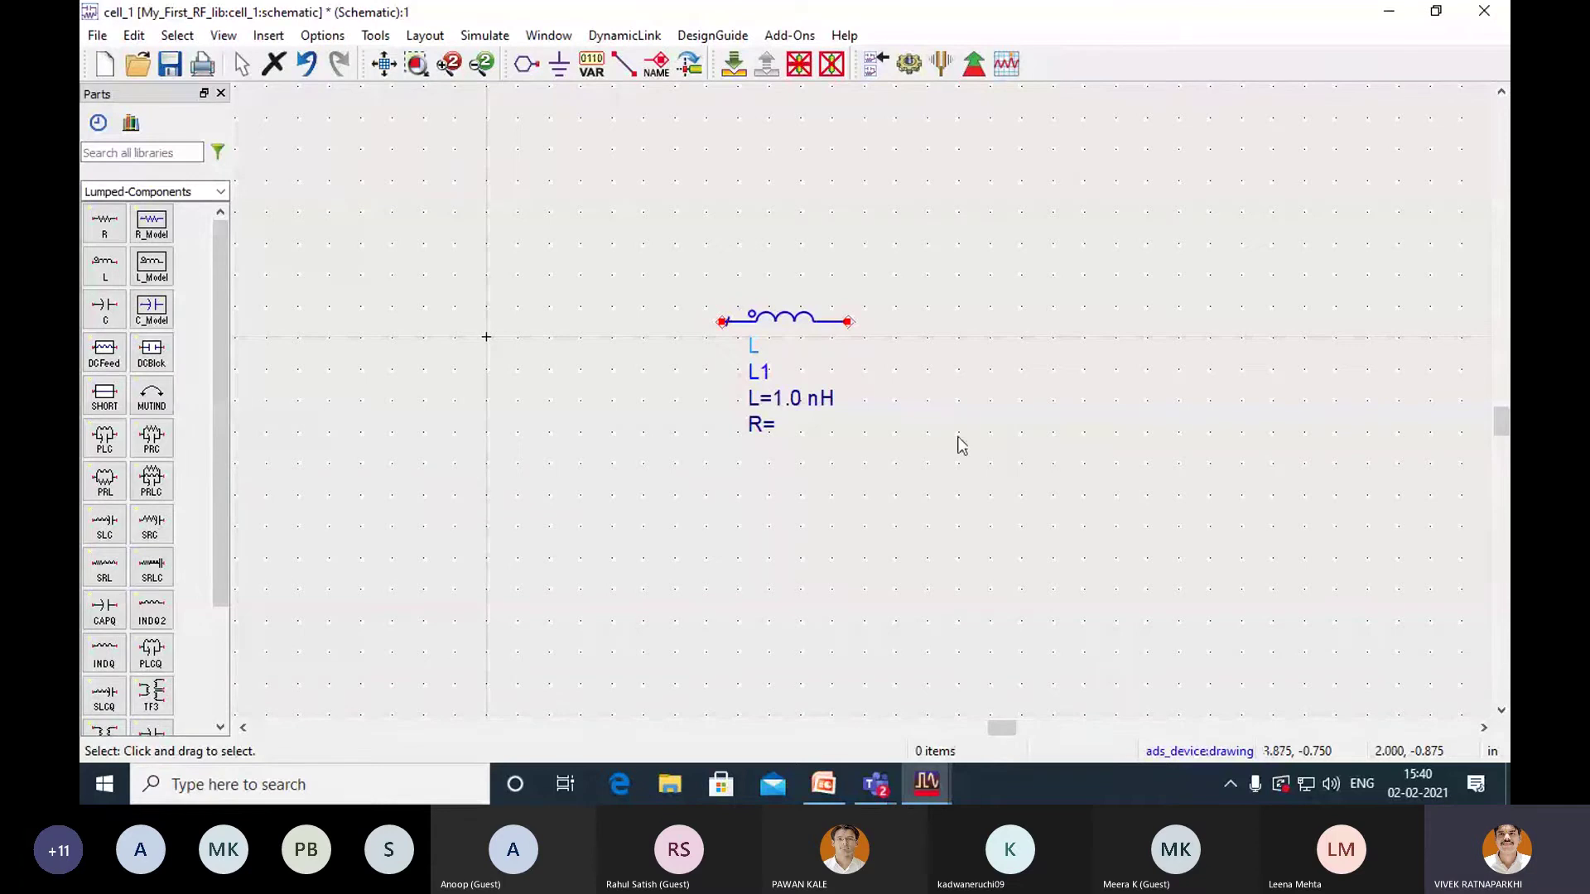
Place one capacitor (C) from the Lumped-Components palette below and to the right of the inductor.
{"action": "left_click", "coordinate": [104, 309]}
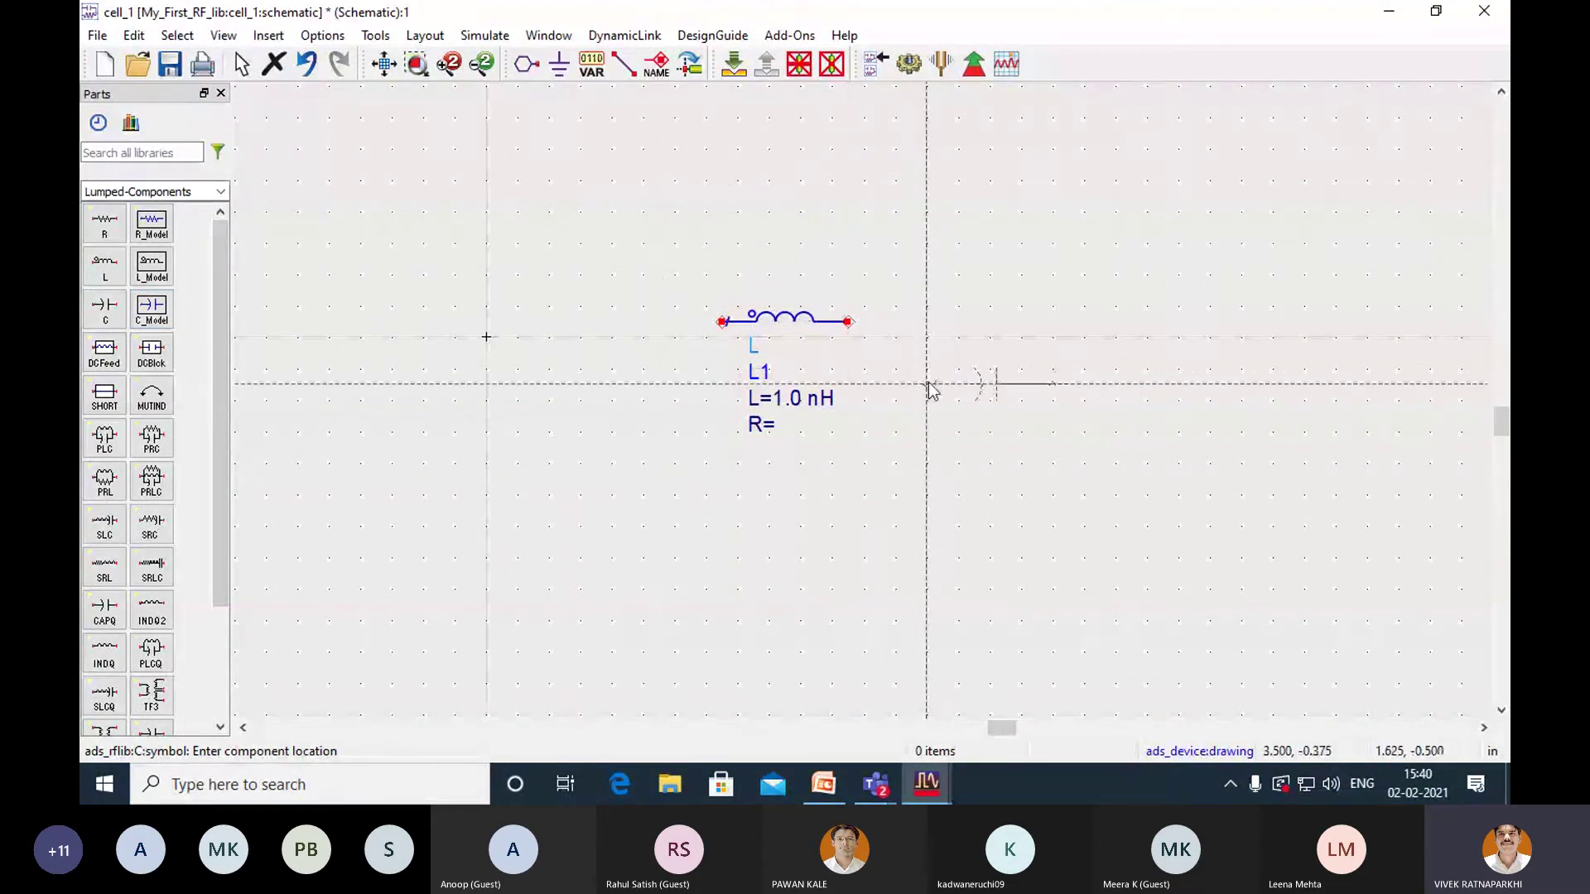
{"action": "left_click", "coordinate": [941, 414]}
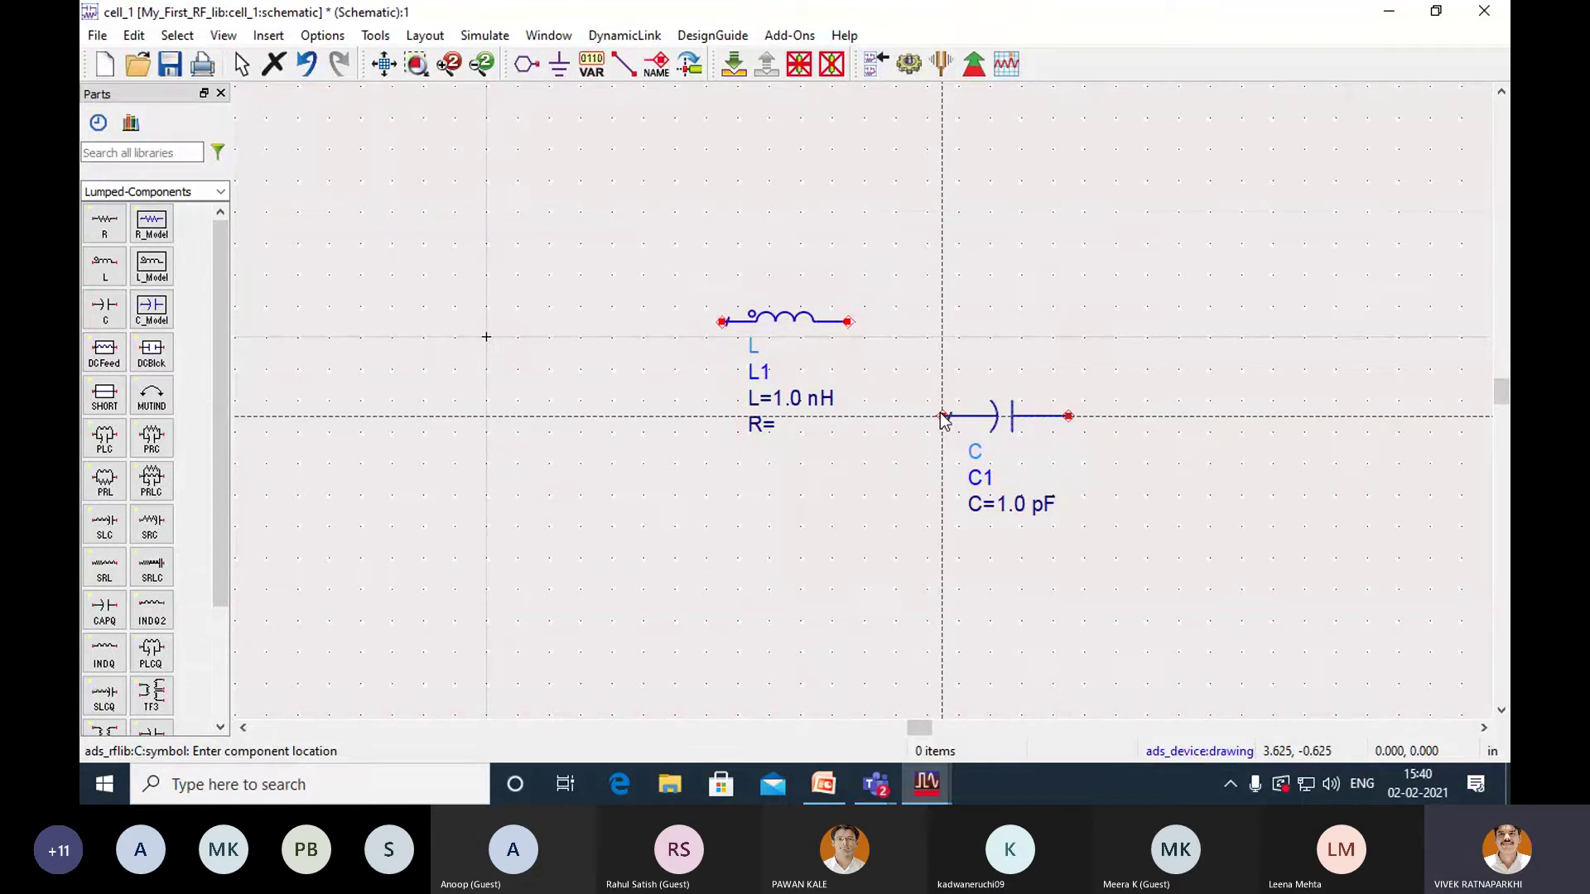
{"action": "key", "text": "Escape"}
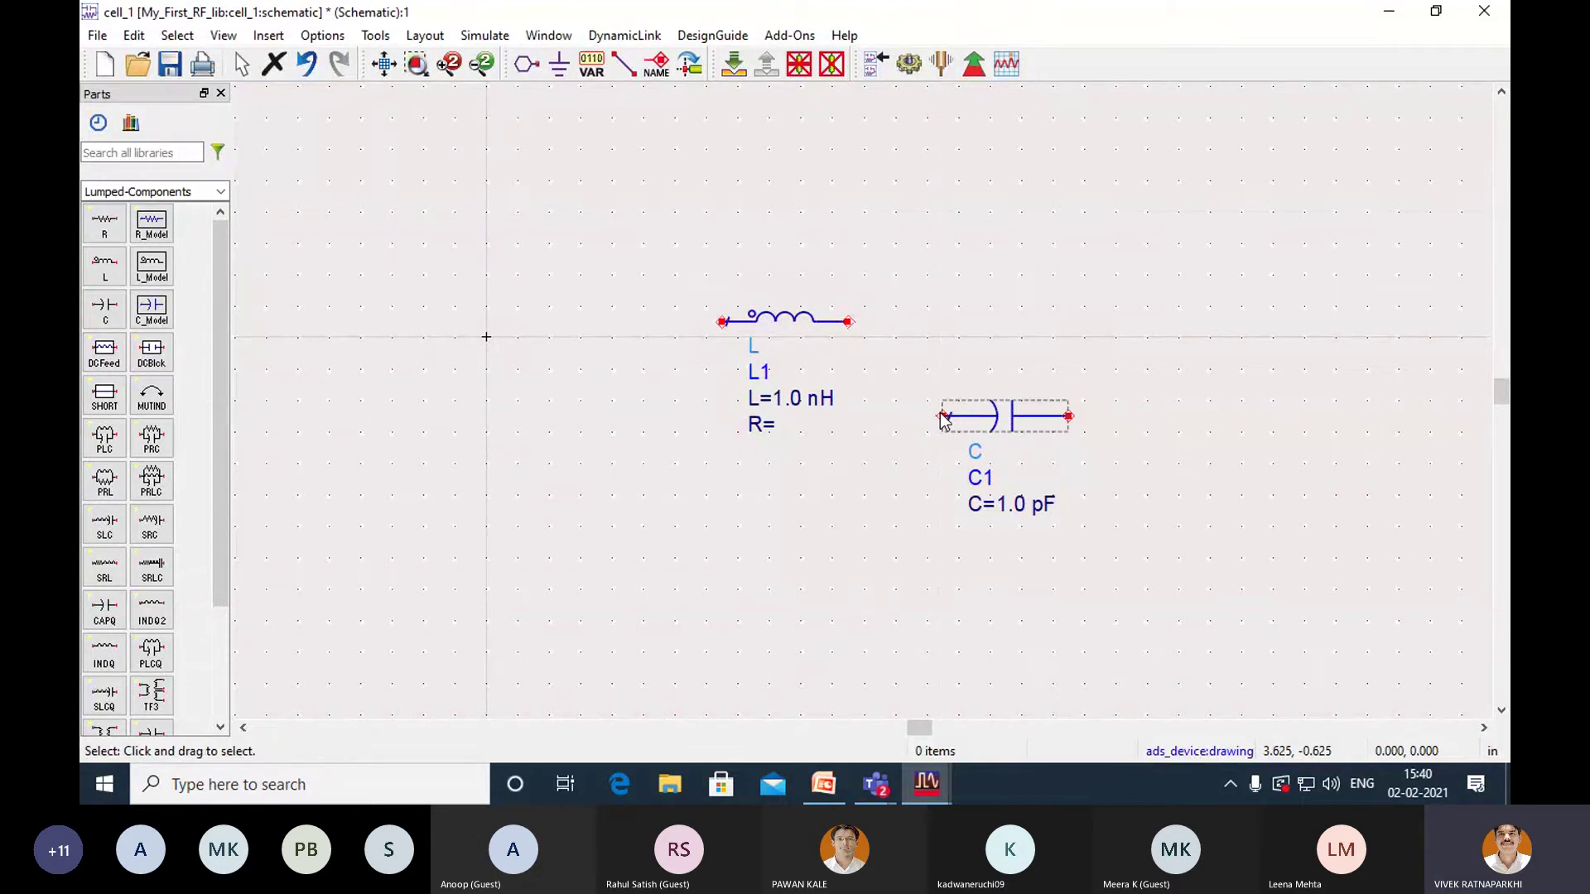
Rotate the capacitor to a vertical orientation and move it up slightly, closer to the level of the inductor.
{"action": "left_click", "coordinate": [1016, 424]}
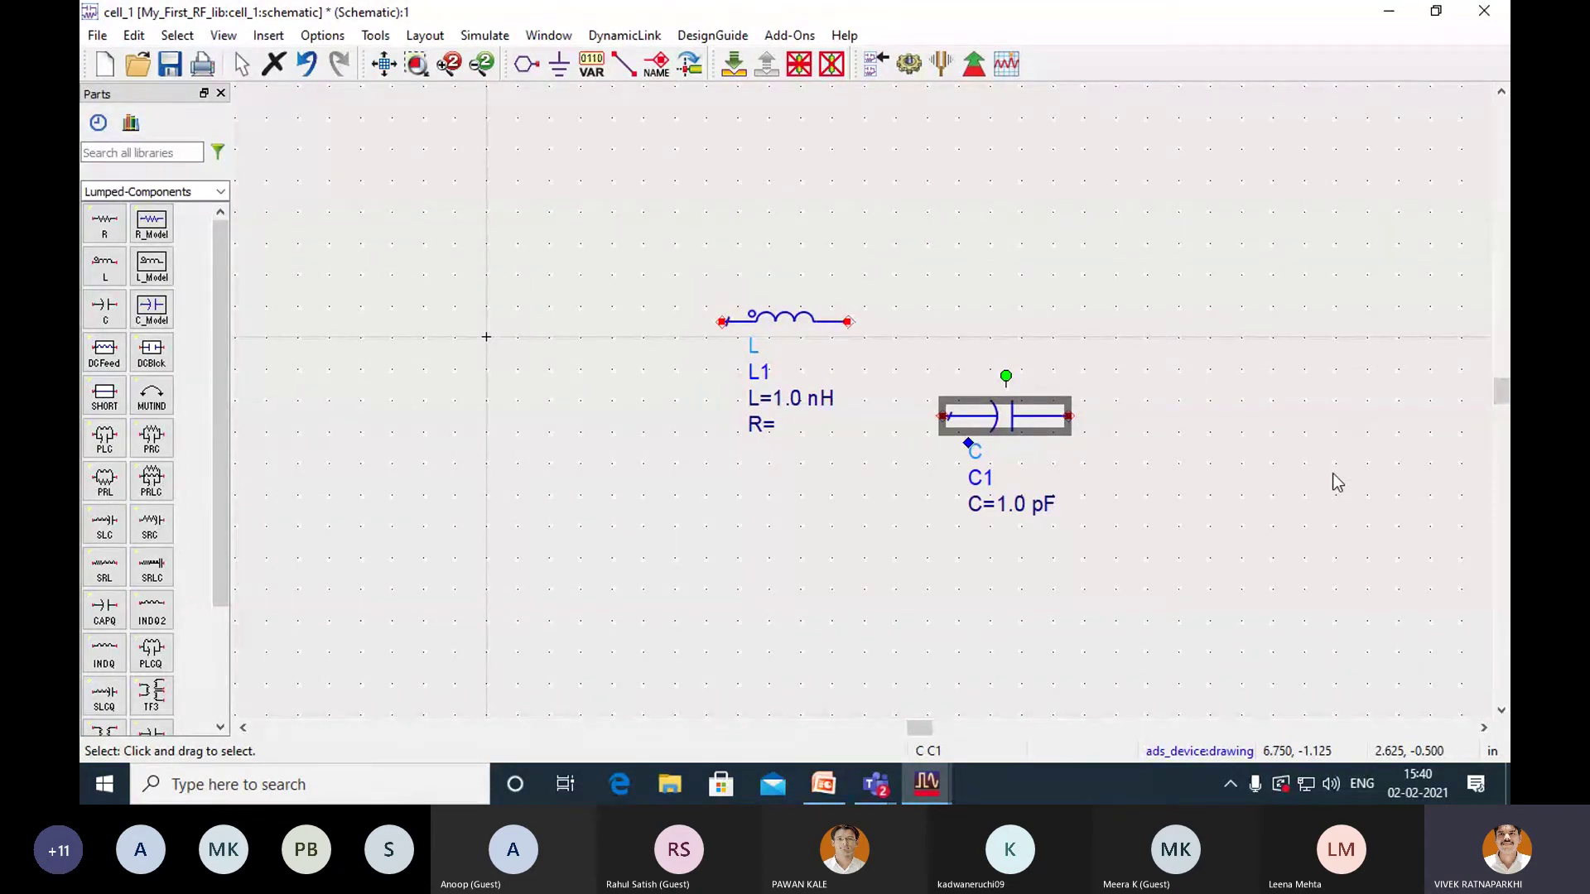
{"action": "key", "text": "ctrl+r"}
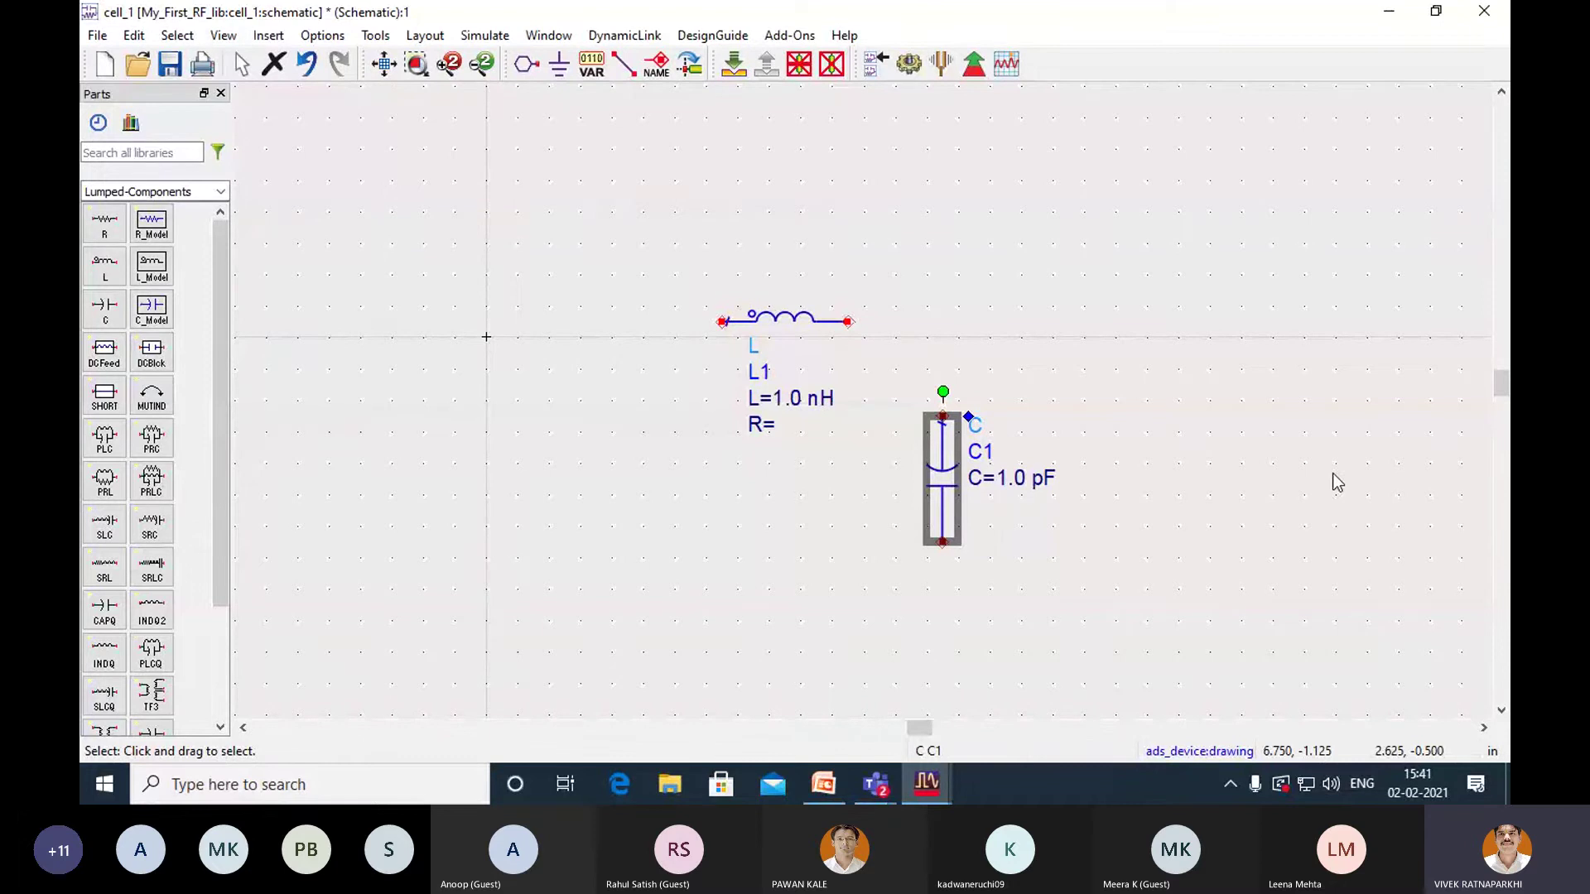
{"action": "left_click", "coordinate": [1333, 475]}
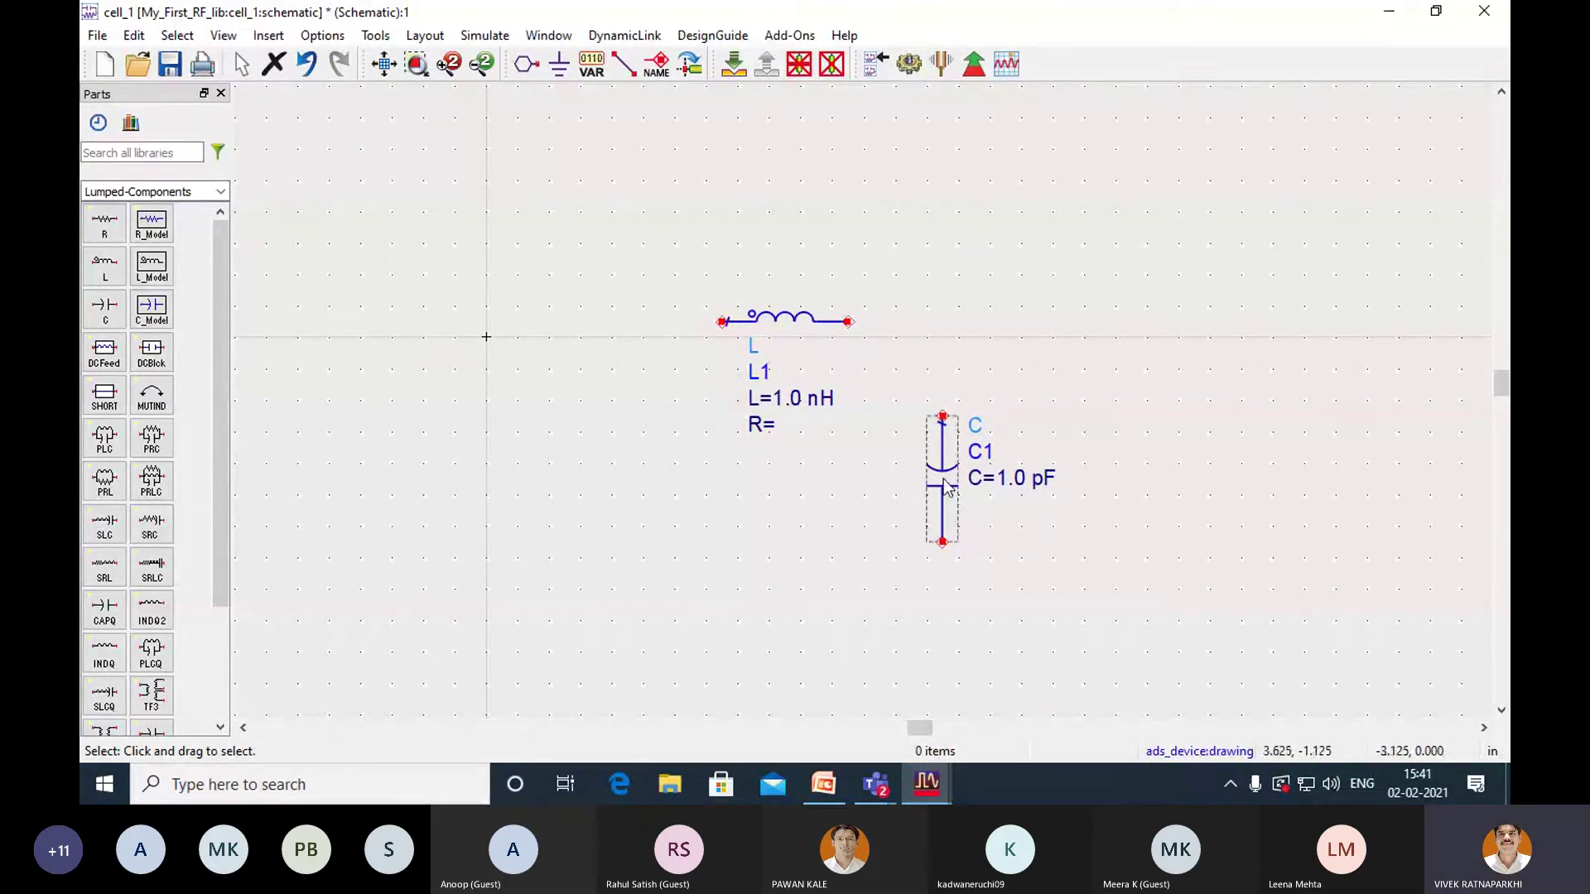
{"action": "left_click_drag", "start_coordinate": [948, 488], "coordinate": [964, 425]}
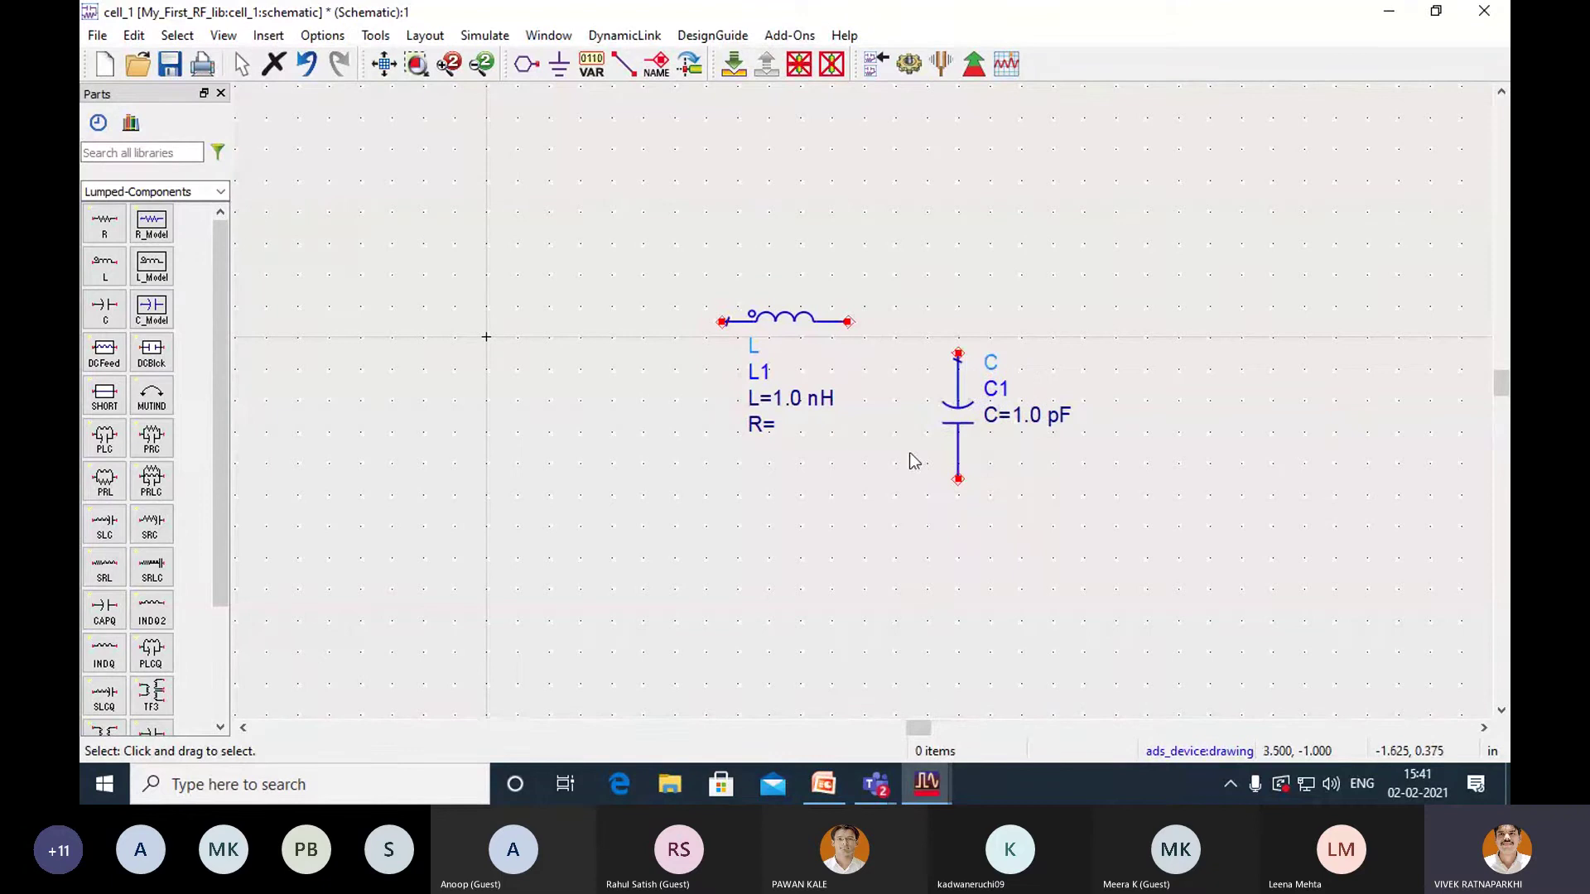
Examine the inductor's instance parameters and the available inductance units without changing them.
{"action": "double_click", "coordinate": [786, 323]}
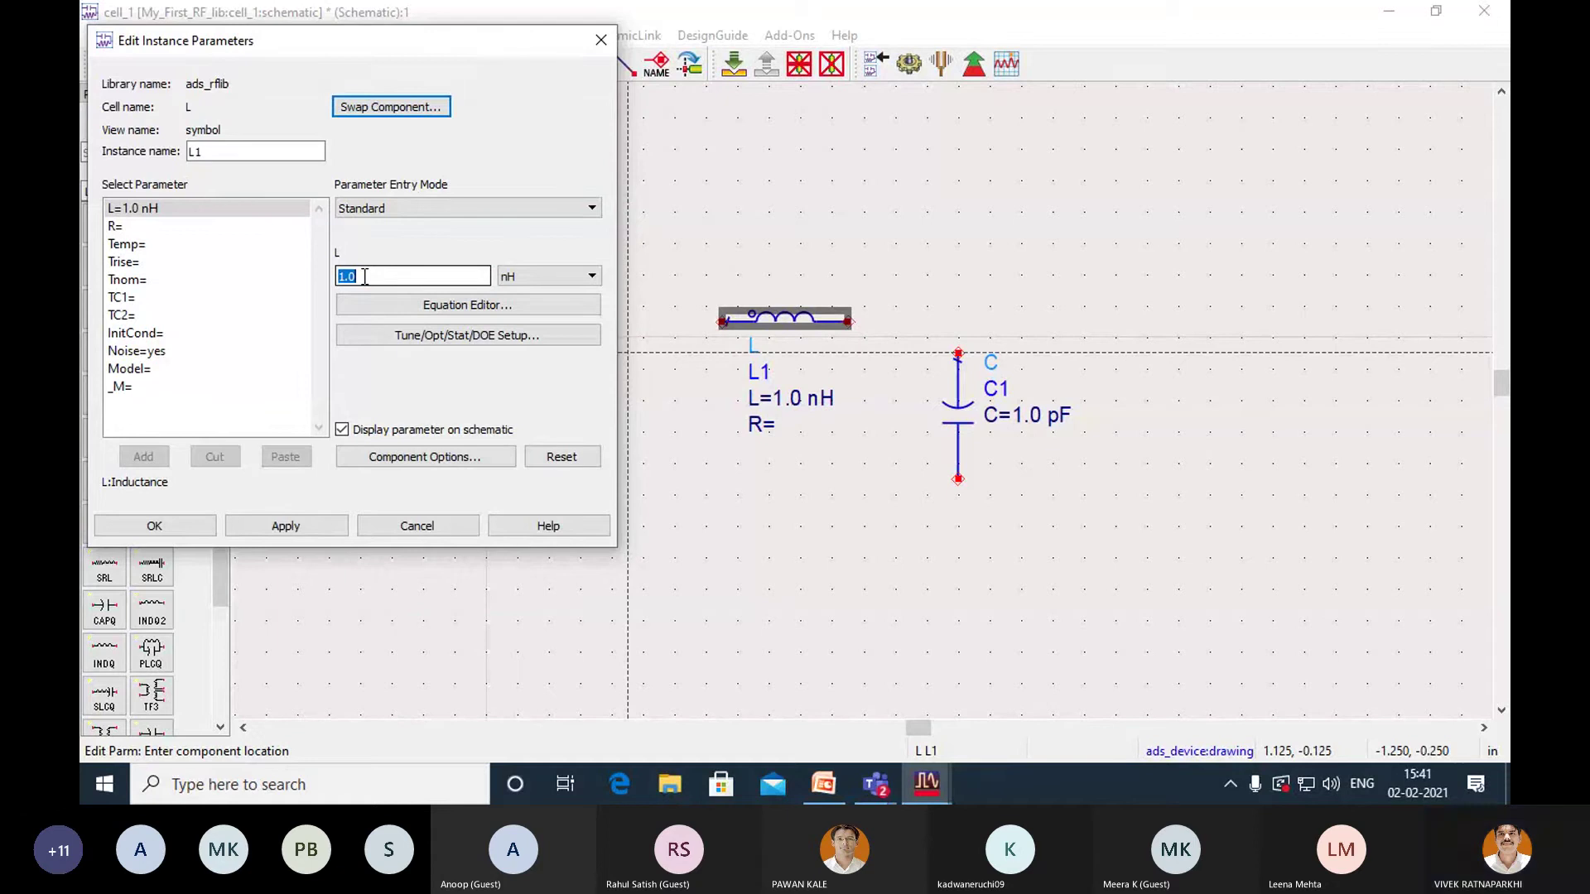
{"action": "left_click", "coordinate": [591, 276]}
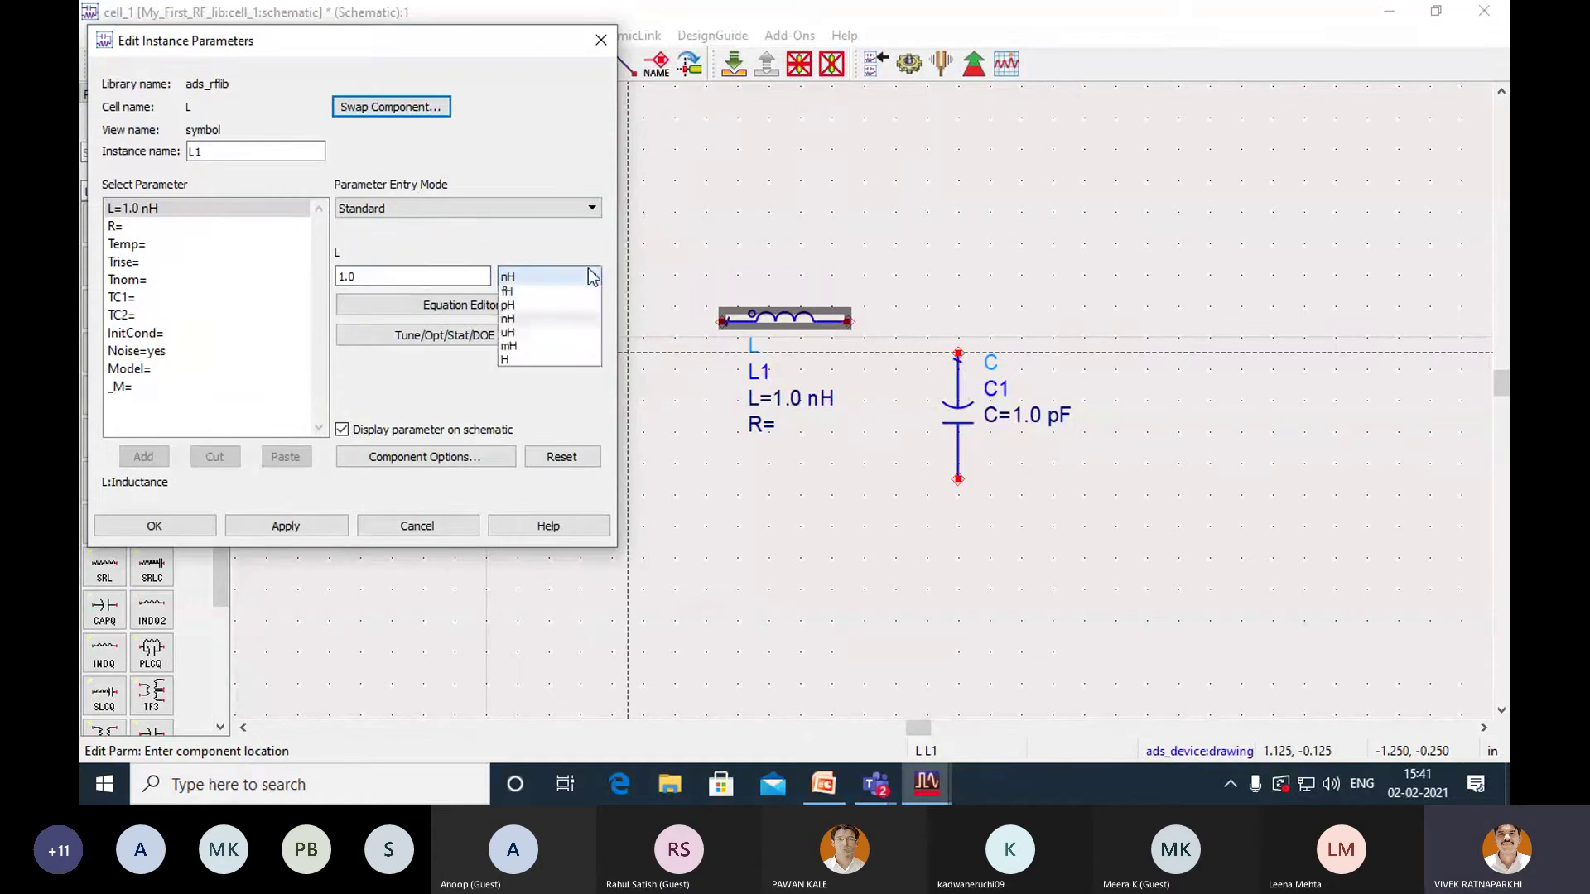
{"action": "left_click", "coordinate": [591, 276]}
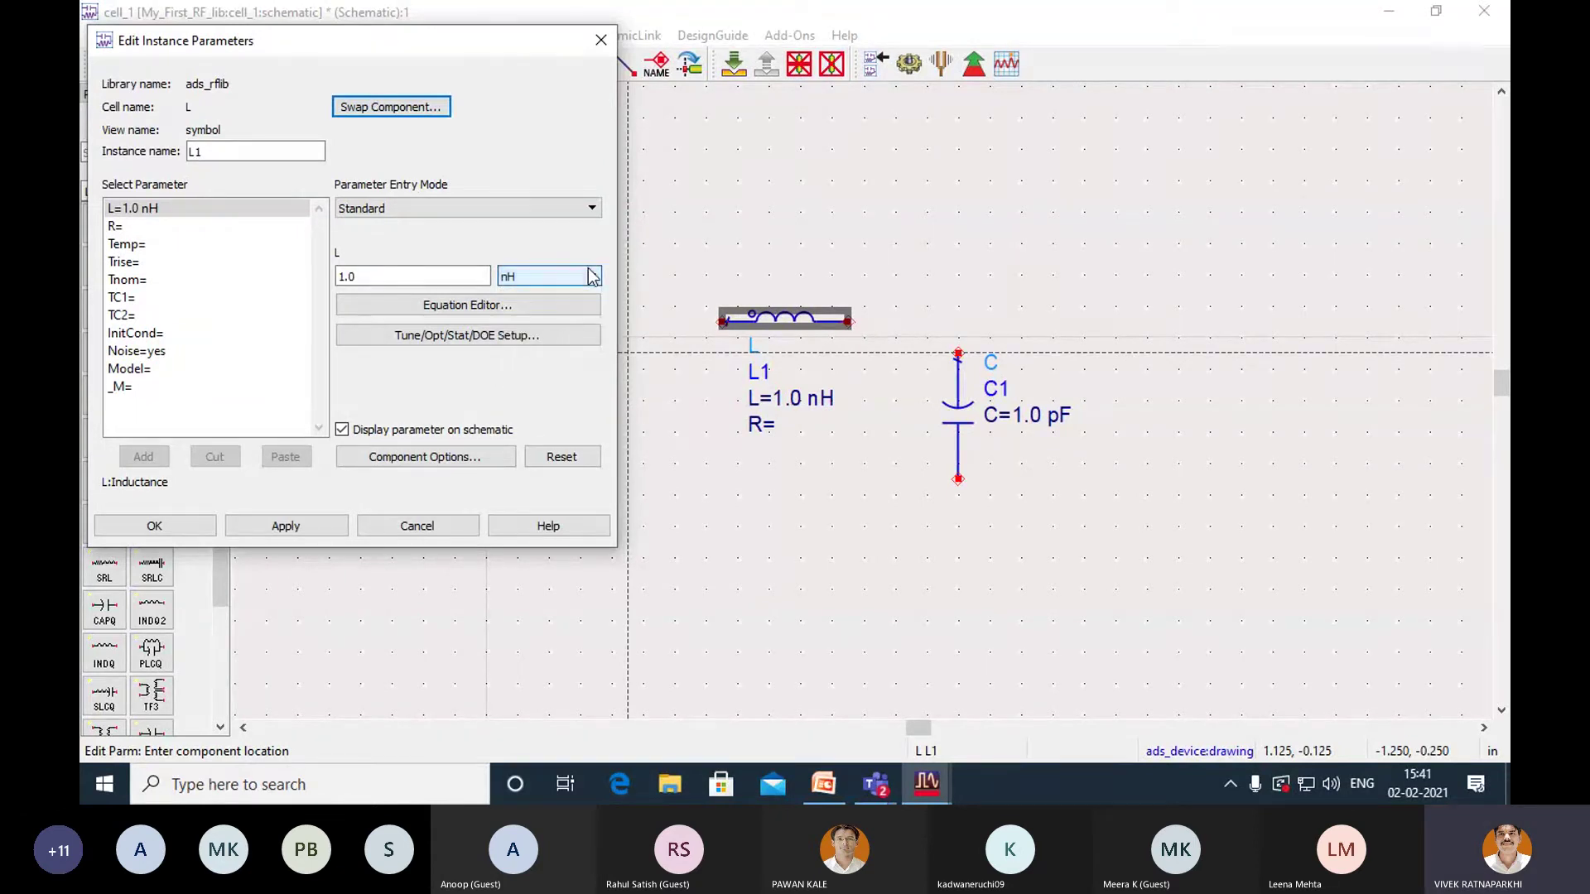
{"action": "left_click", "coordinate": [601, 40]}
{"action": "key", "text": "Escape"}
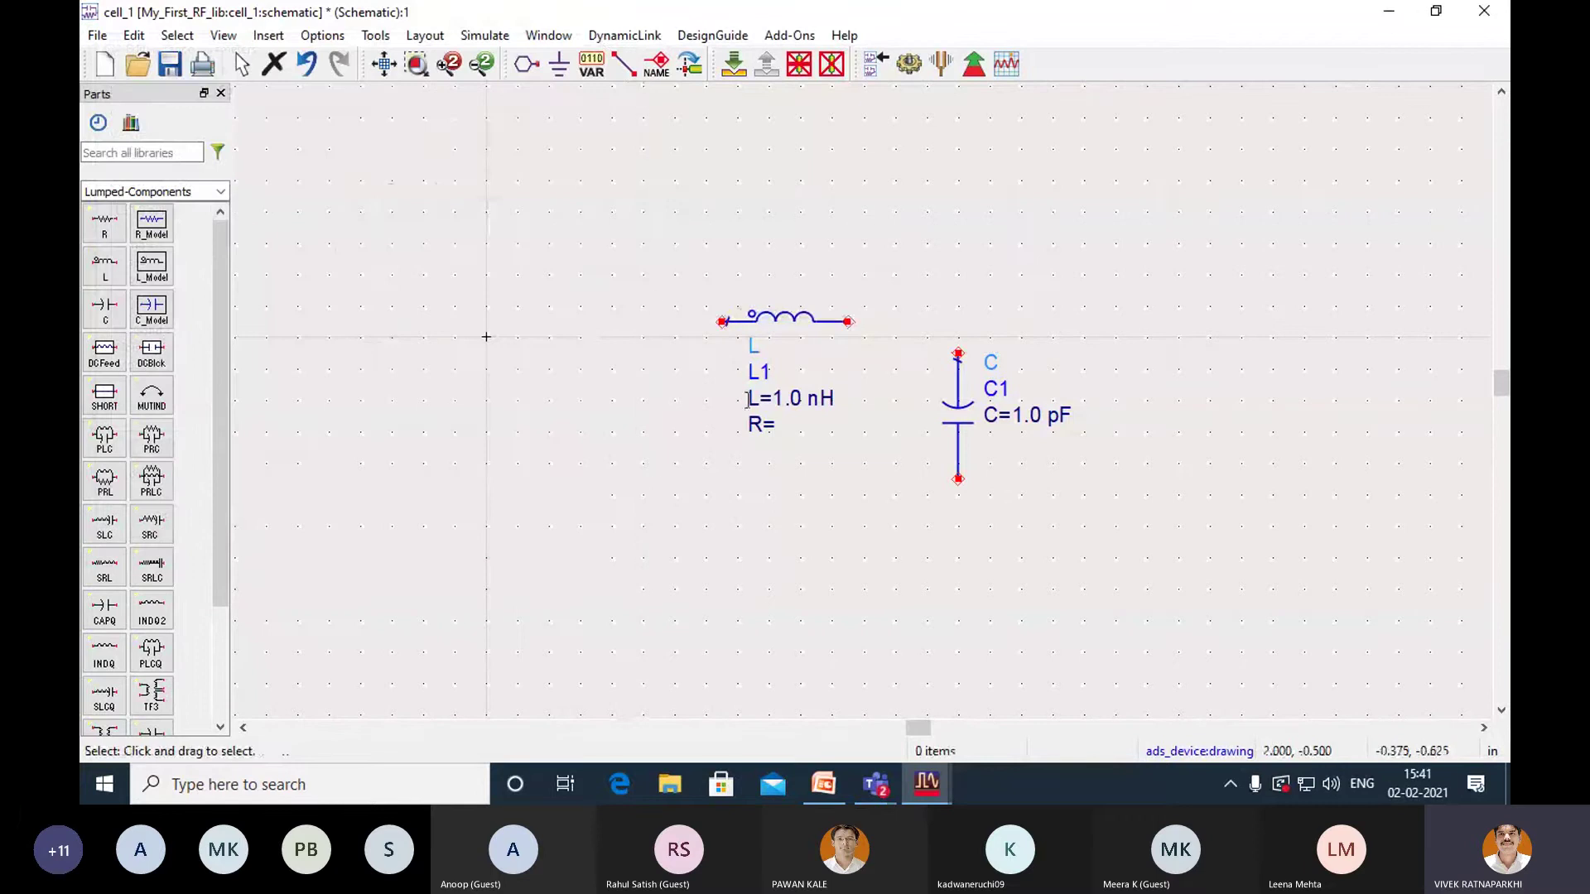
Set the inductance of L1 to 10 nH directly on the schematic.
{"action": "double_click", "coordinate": [795, 400]}
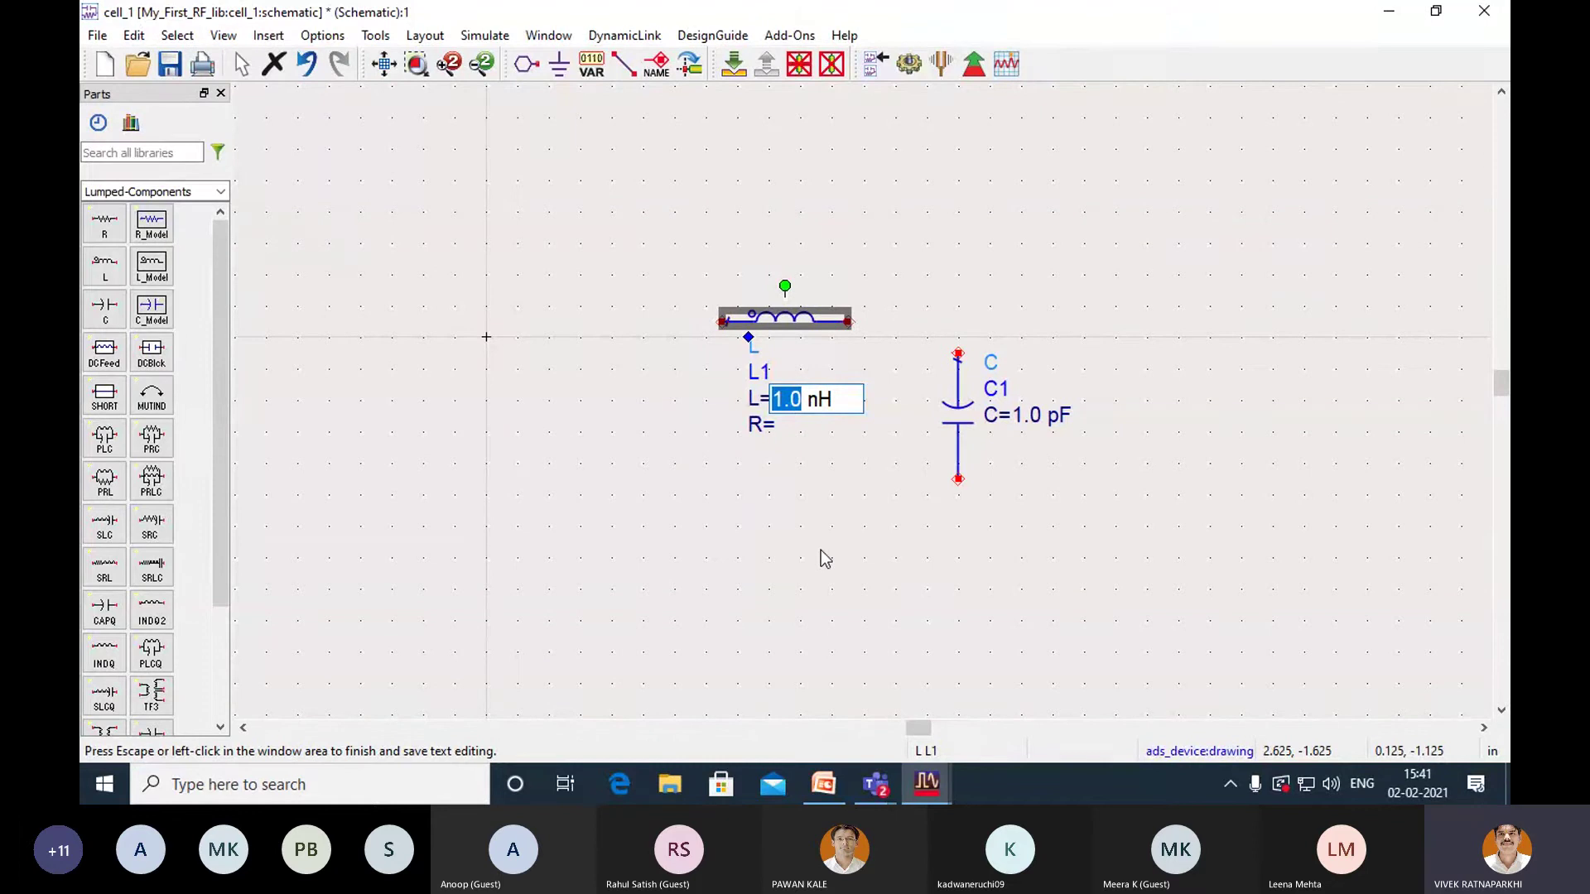
{"action": "type", "text": "10"}
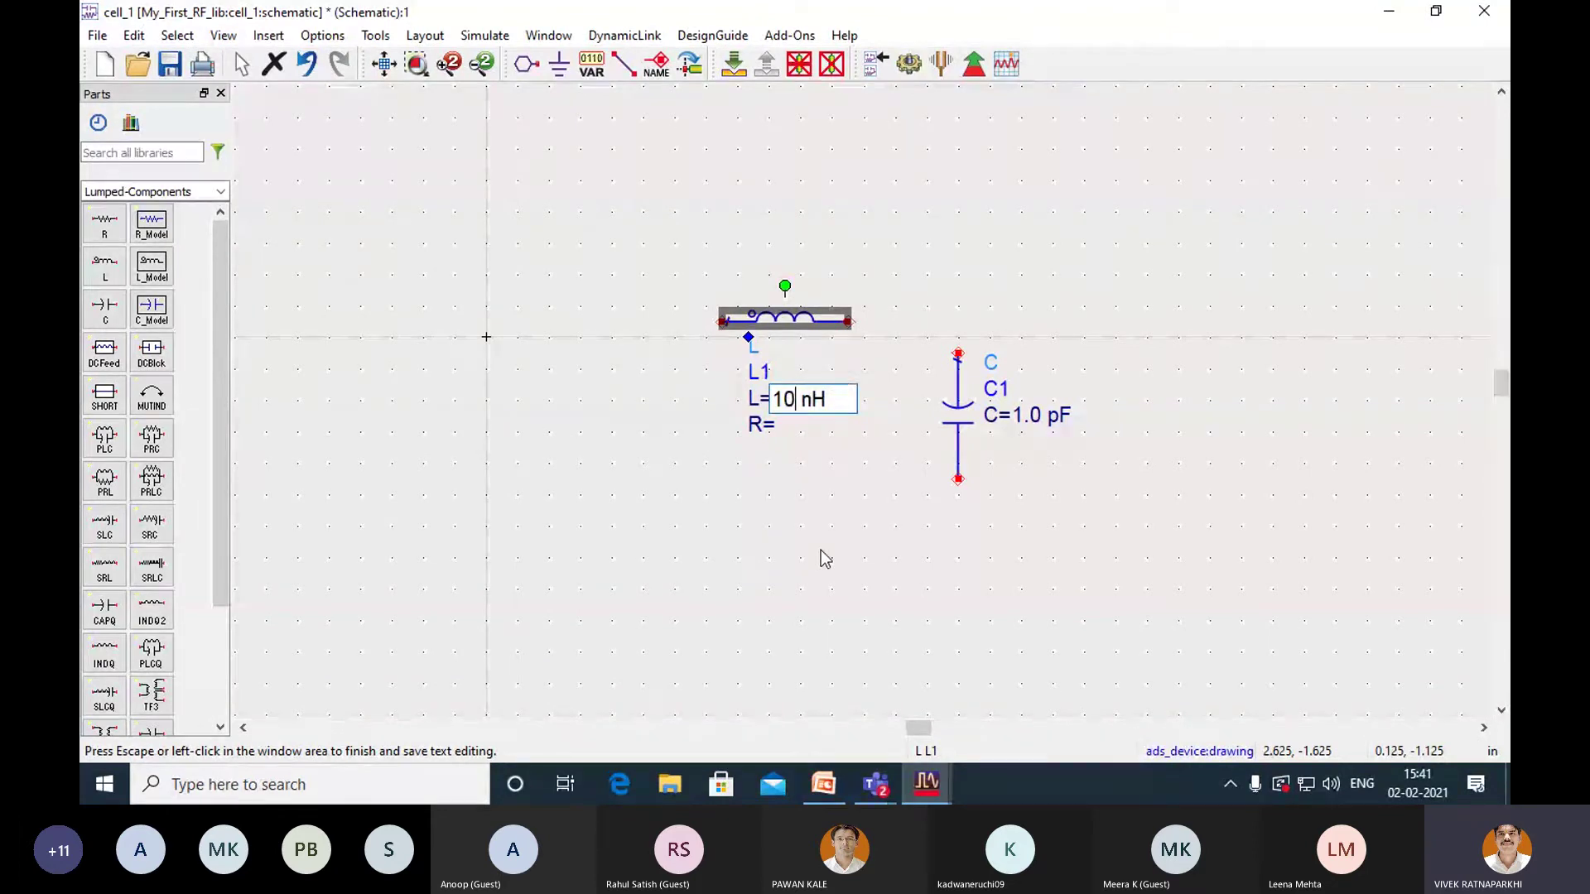
{"action": "left_click", "coordinate": [825, 559]}
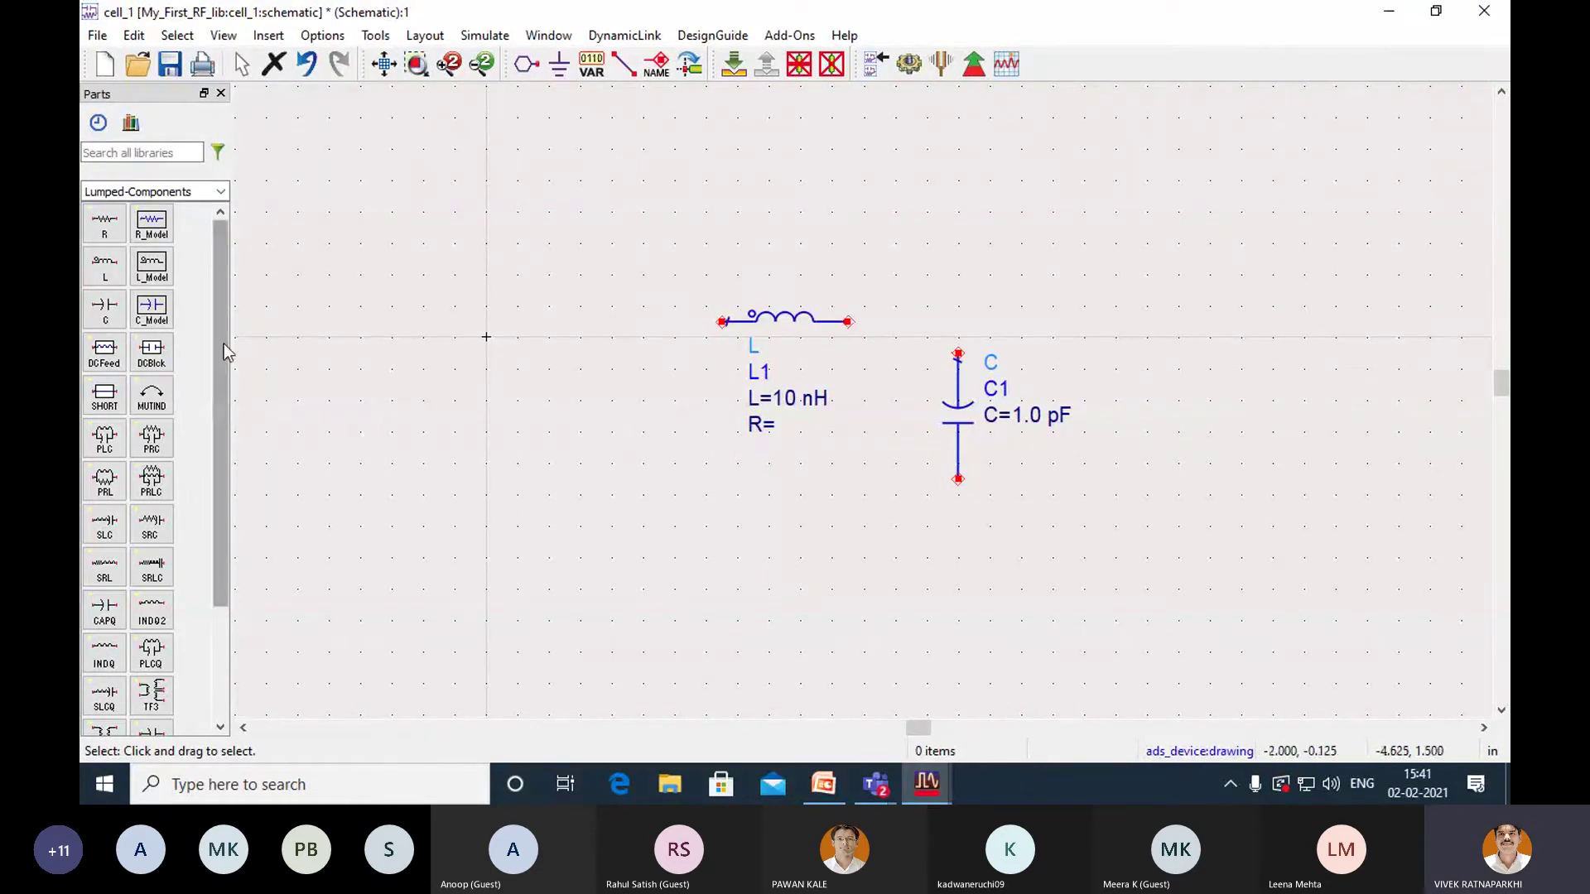
Place an S-parameter simulation controller (S P) from the Simulation-S_Param palette above and to the left of the inductor.
{"action": "left_click", "coordinate": [222, 192]}
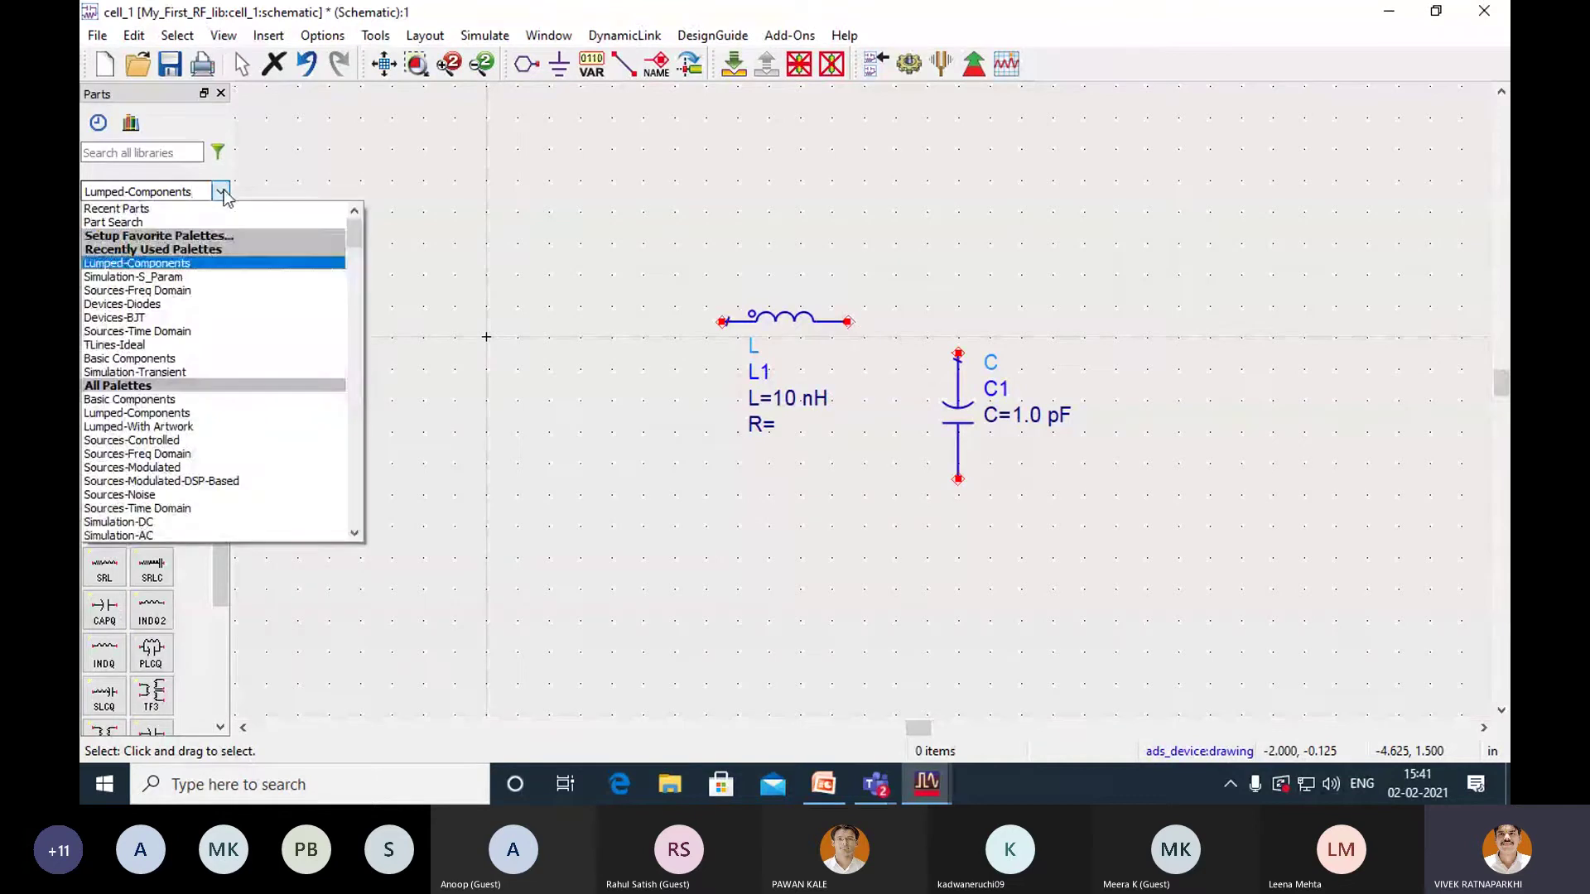
{"action": "left_click", "coordinate": [169, 277]}
{"action": "left_click", "coordinate": [104, 220]}
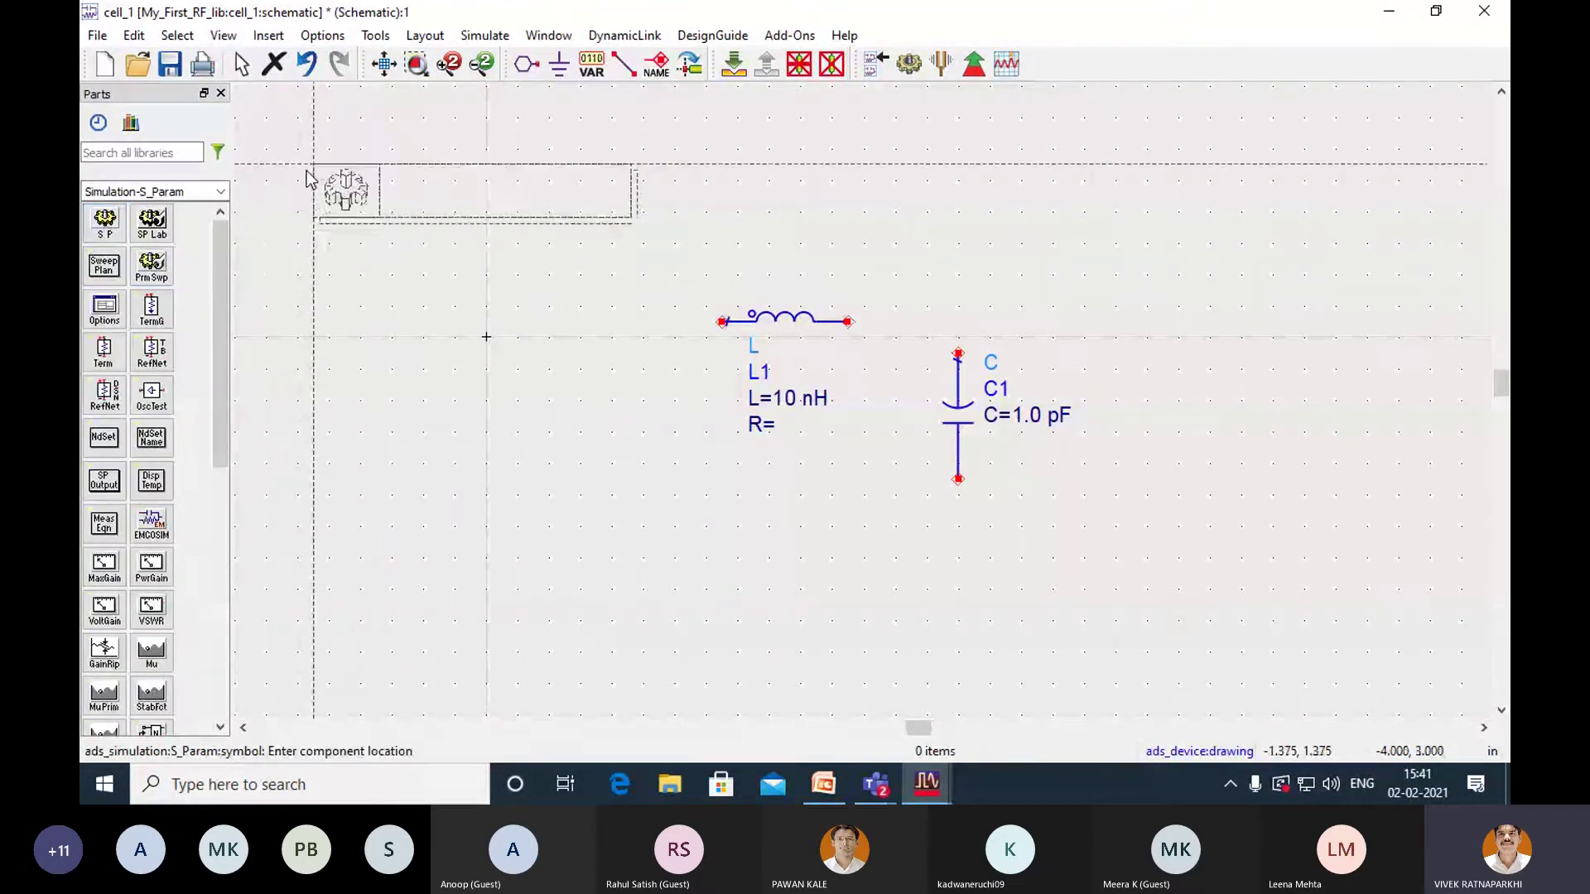
{"action": "left_click", "coordinate": [306, 178]}
Place two Term port terminations, one to the left of the inductor and one to the right of the capacitor.
{"action": "left_click", "coordinate": [105, 351]}
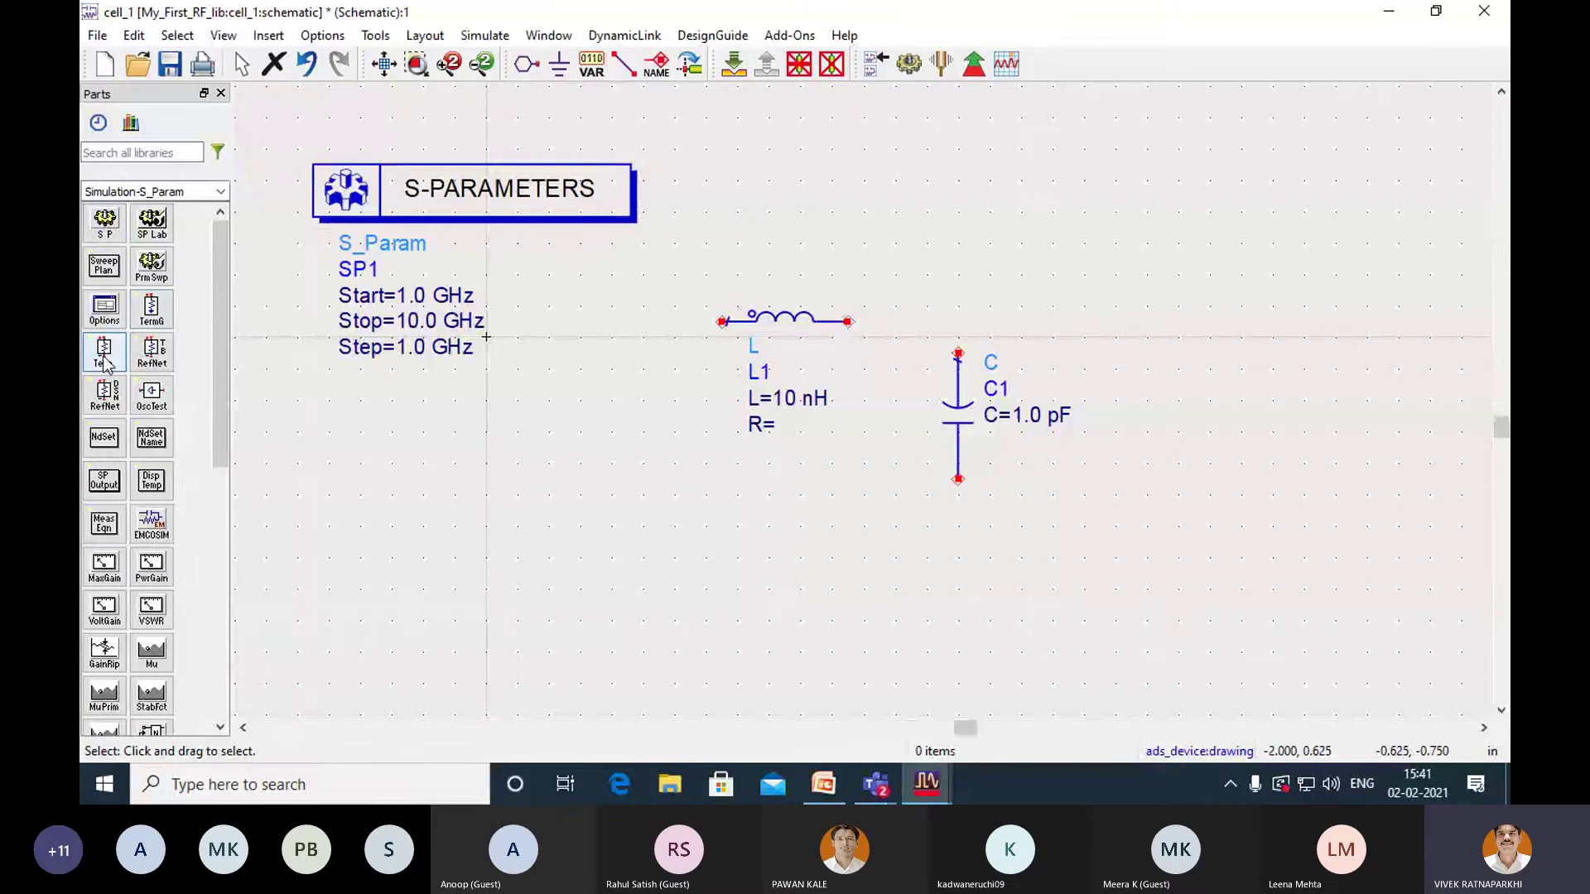
{"action": "left_click", "coordinate": [518, 387]}
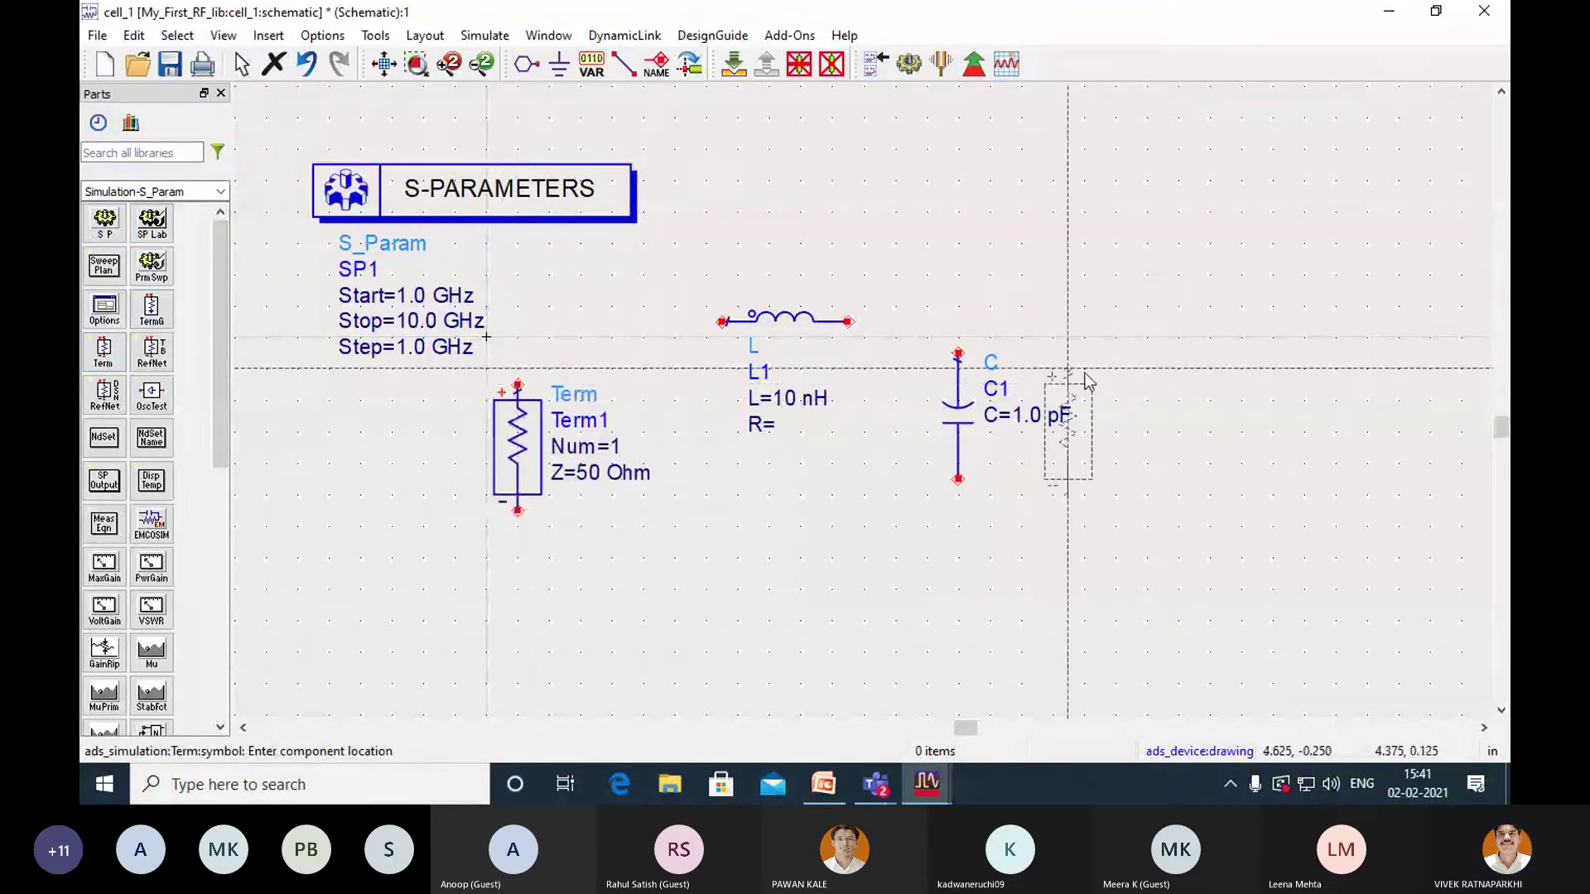
{"action": "left_click", "coordinate": [1208, 388]}
{"action": "key", "text": "Escape"}
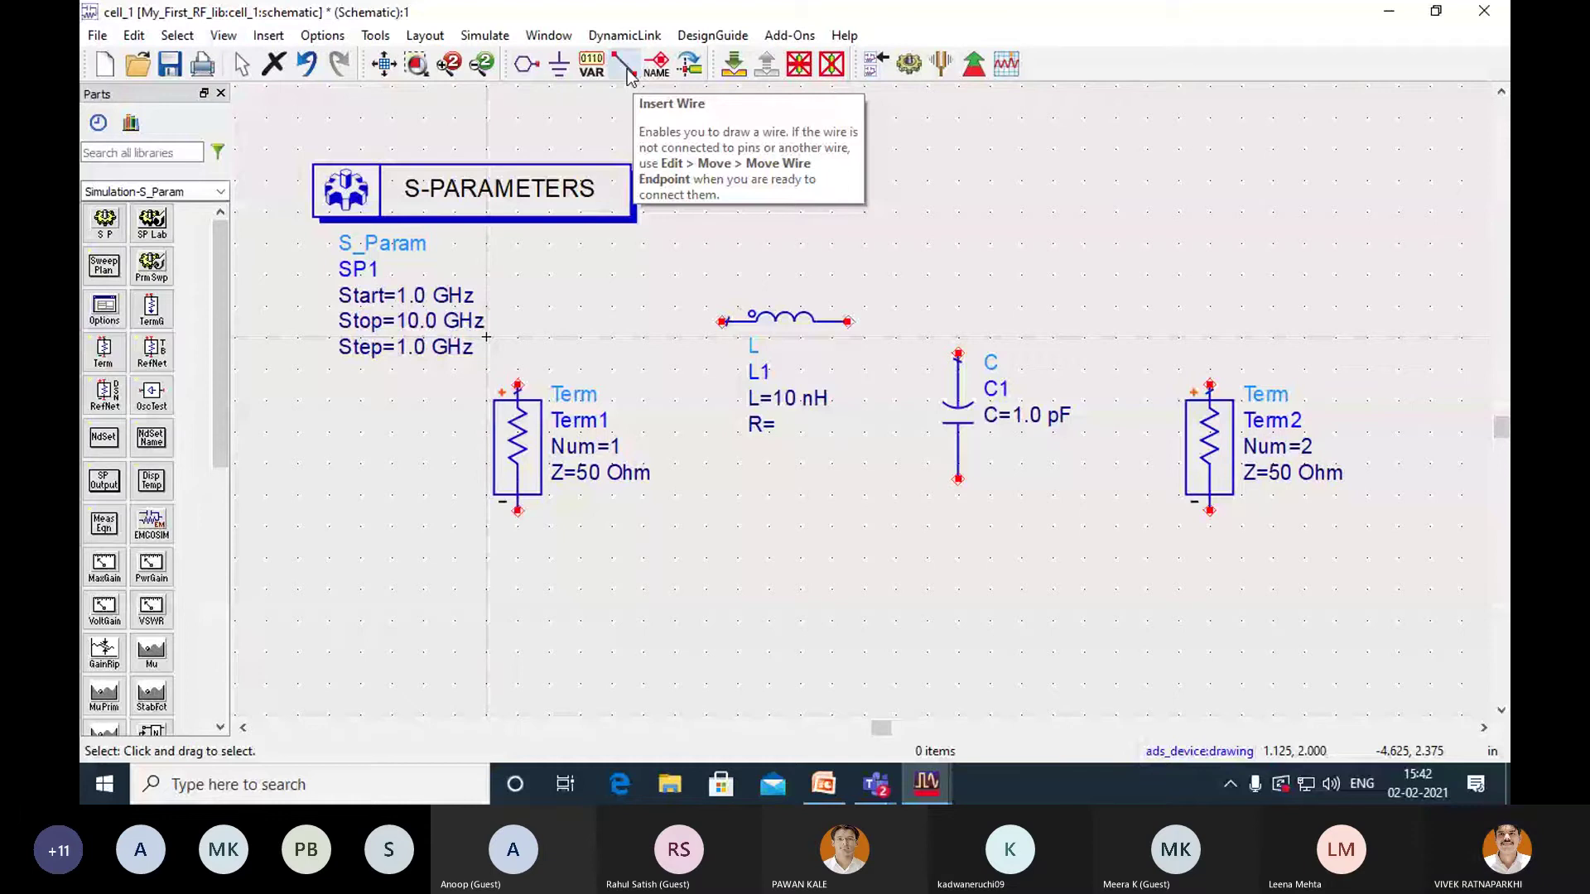
Wire Term1's positive pin to the inductor, the inductor to the top of the capacitor, and that node to Term2's positive pin.
{"action": "left_click", "coordinate": [273, 36]}
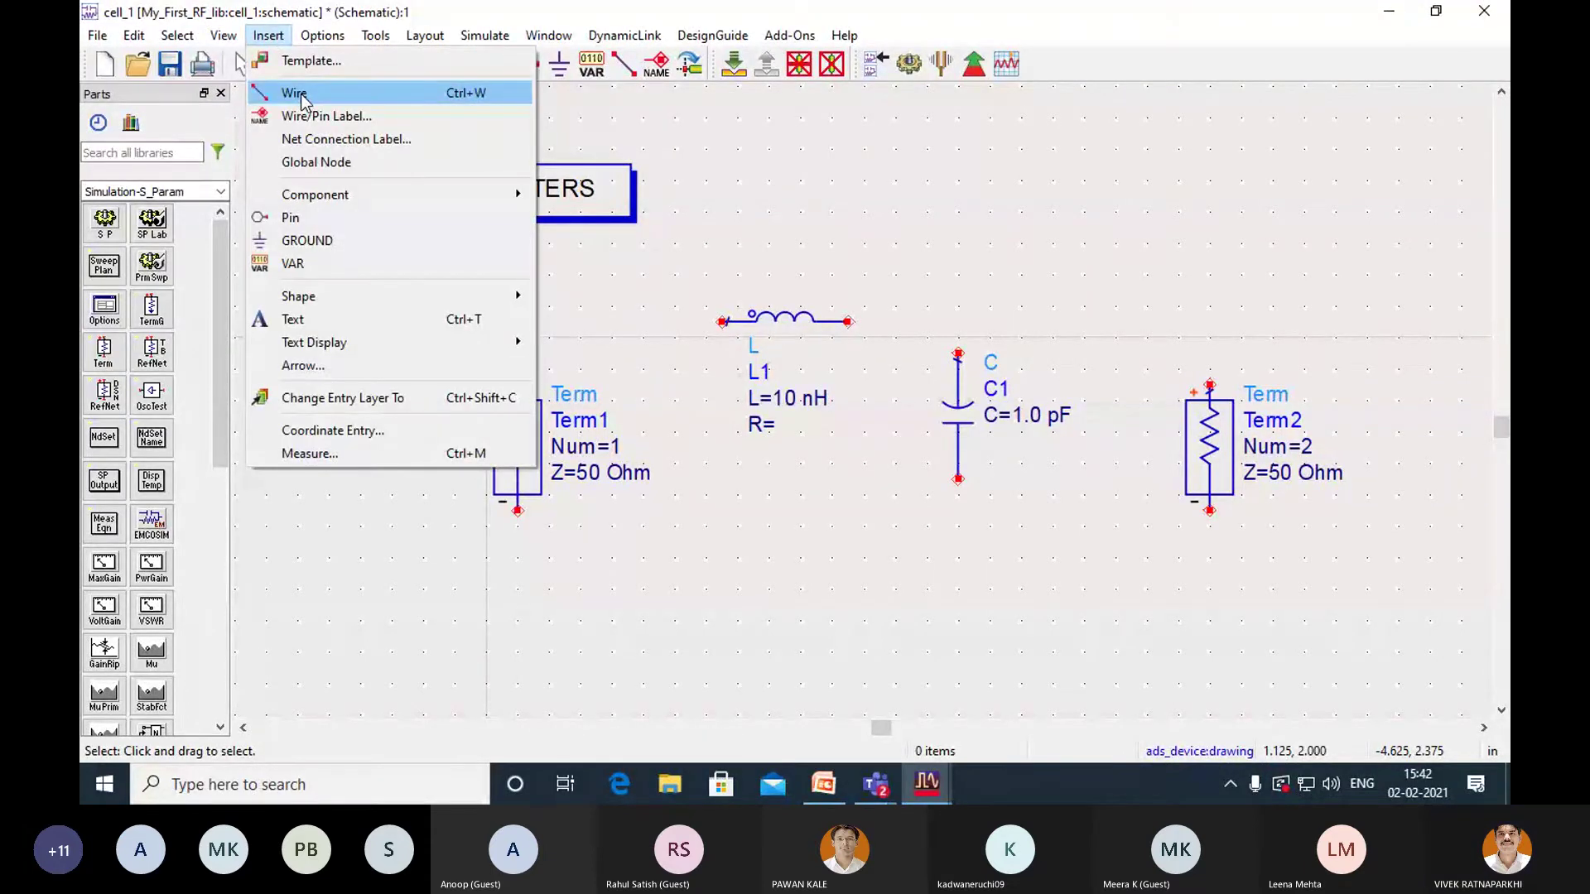
{"action": "left_click", "coordinate": [729, 621]}
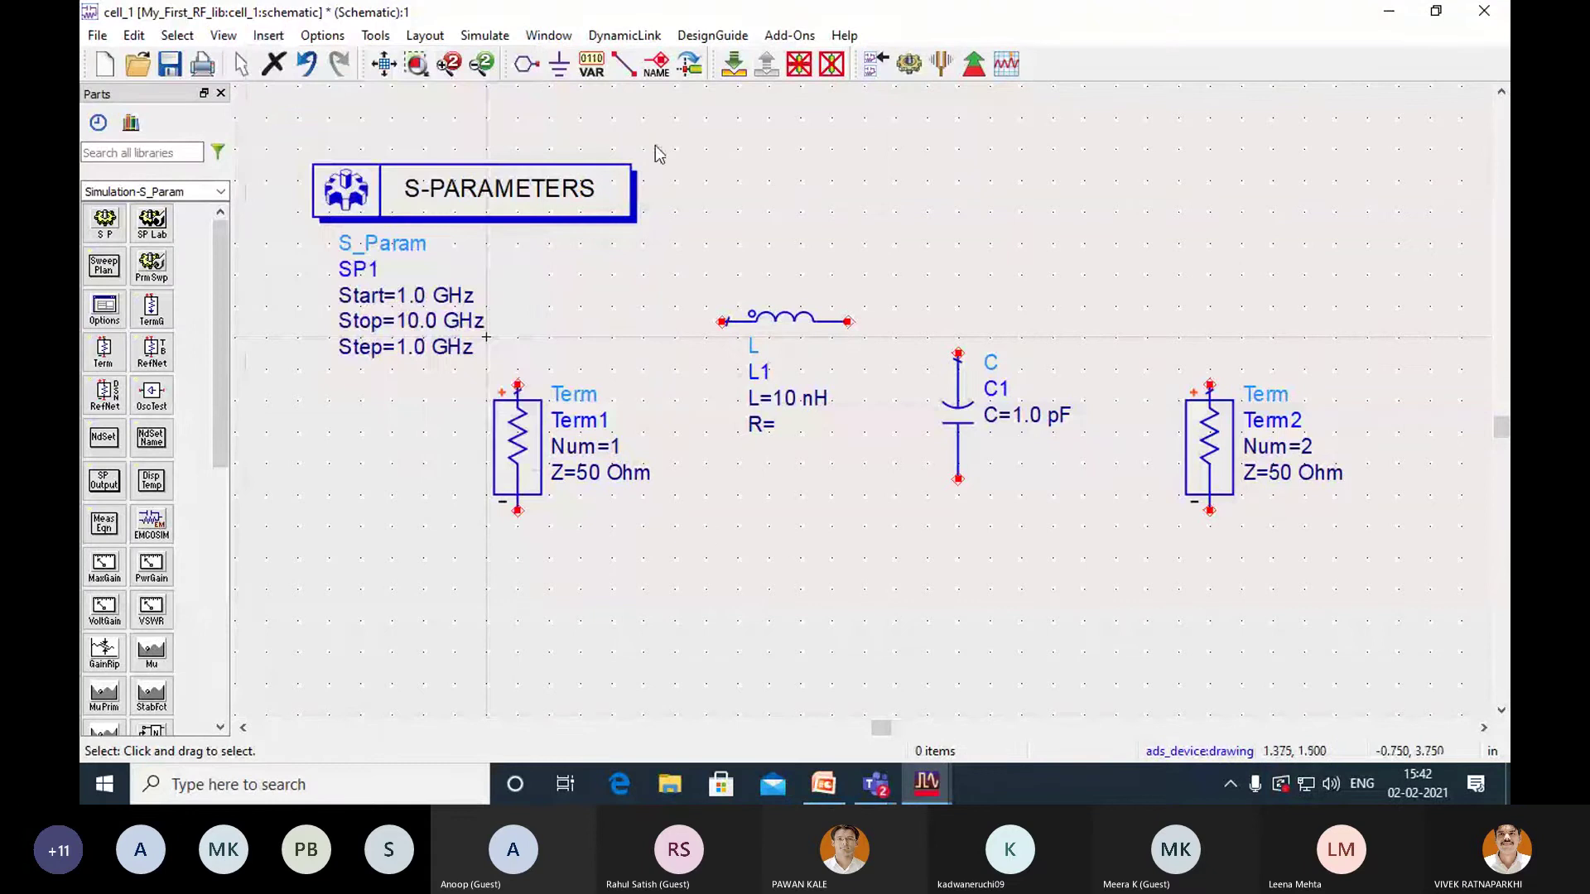
{"action": "left_click", "coordinate": [624, 64]}
{"action": "left_click", "coordinate": [518, 385]}
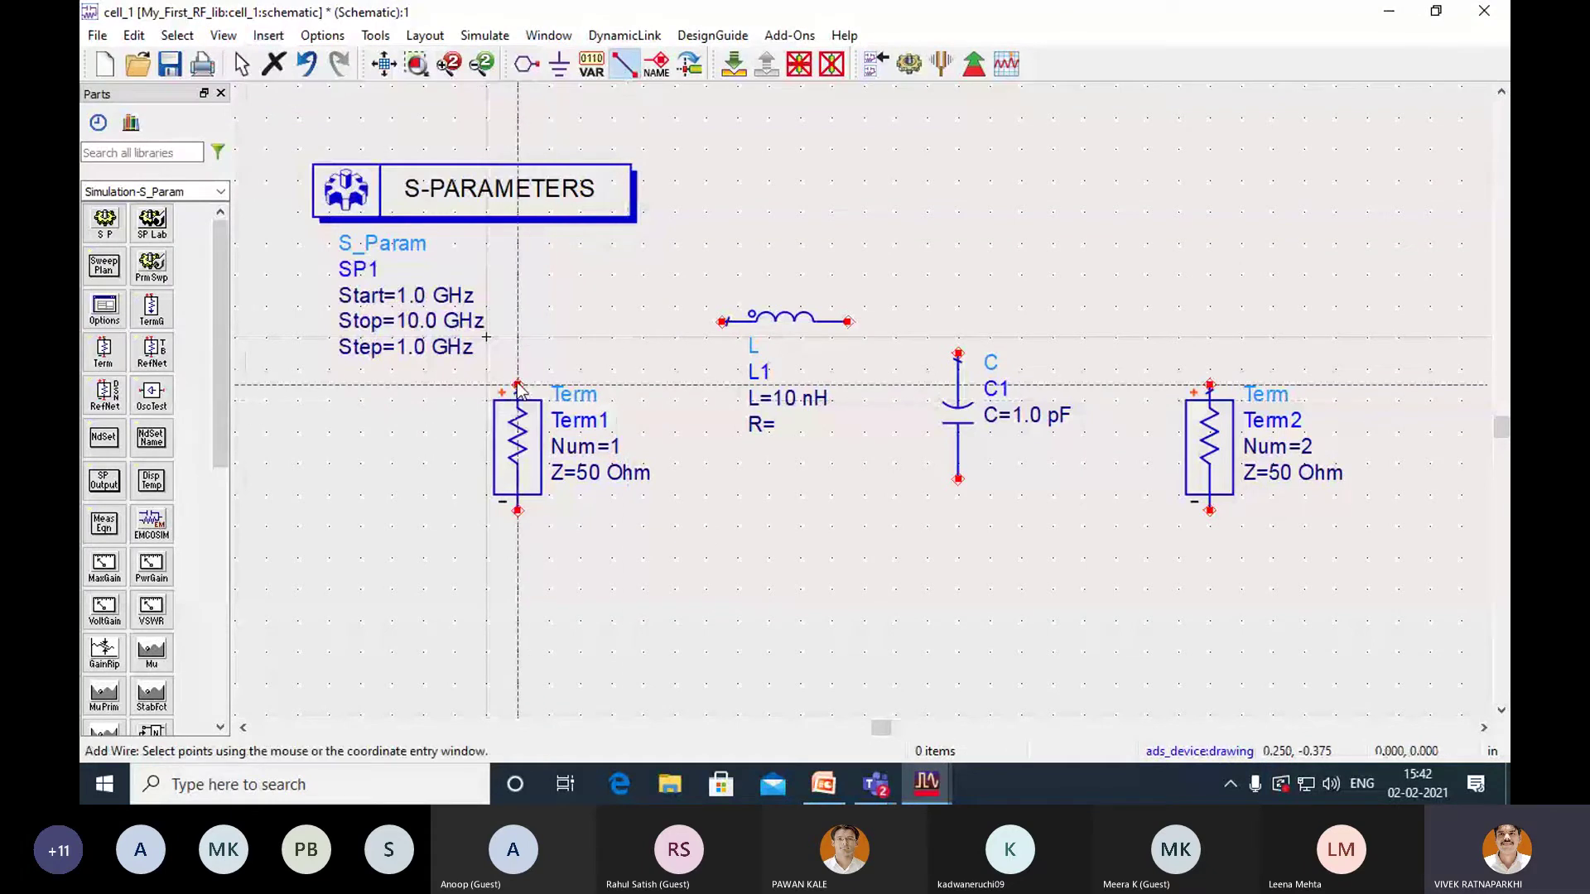
{"action": "left_click", "coordinate": [723, 322]}
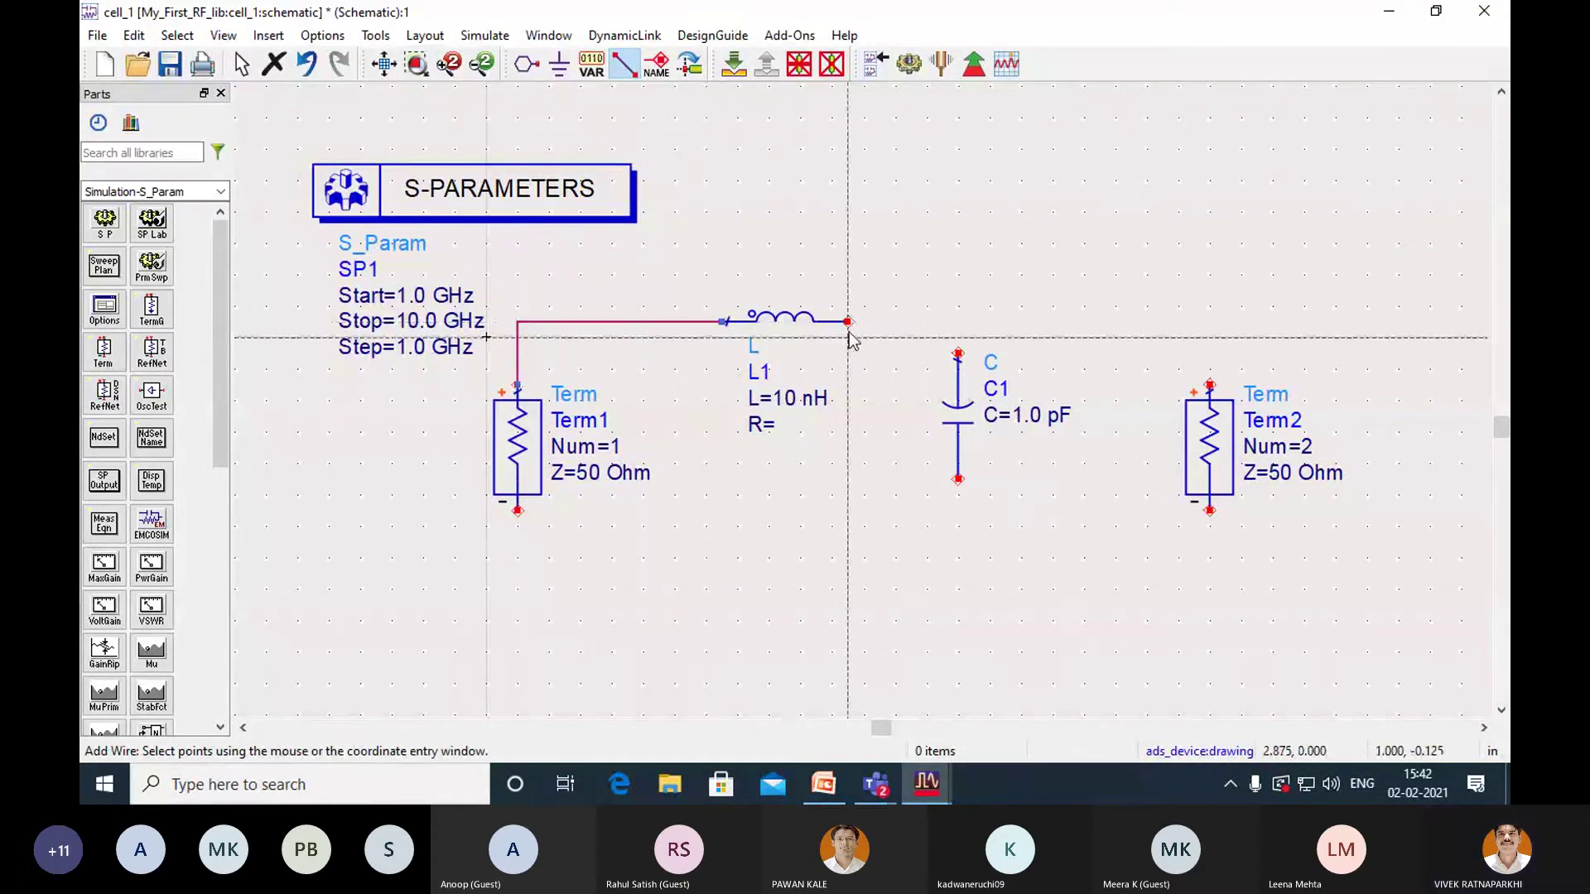
{"action": "left_click", "coordinate": [957, 354]}
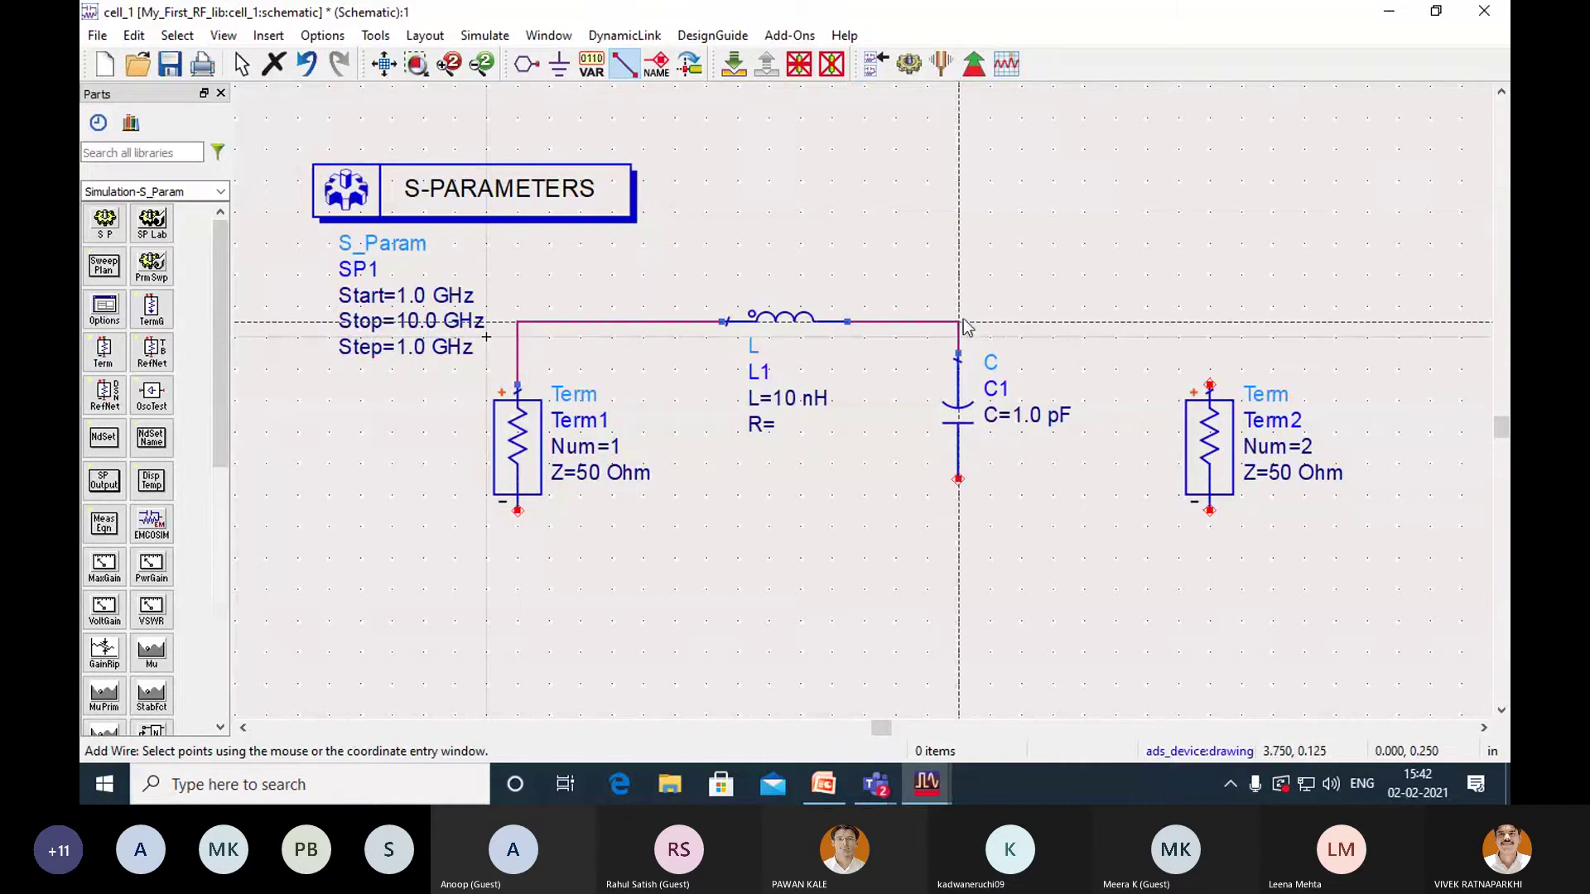
{"action": "left_click", "coordinate": [958, 322]}
{"action": "left_click", "coordinate": [1210, 385]}
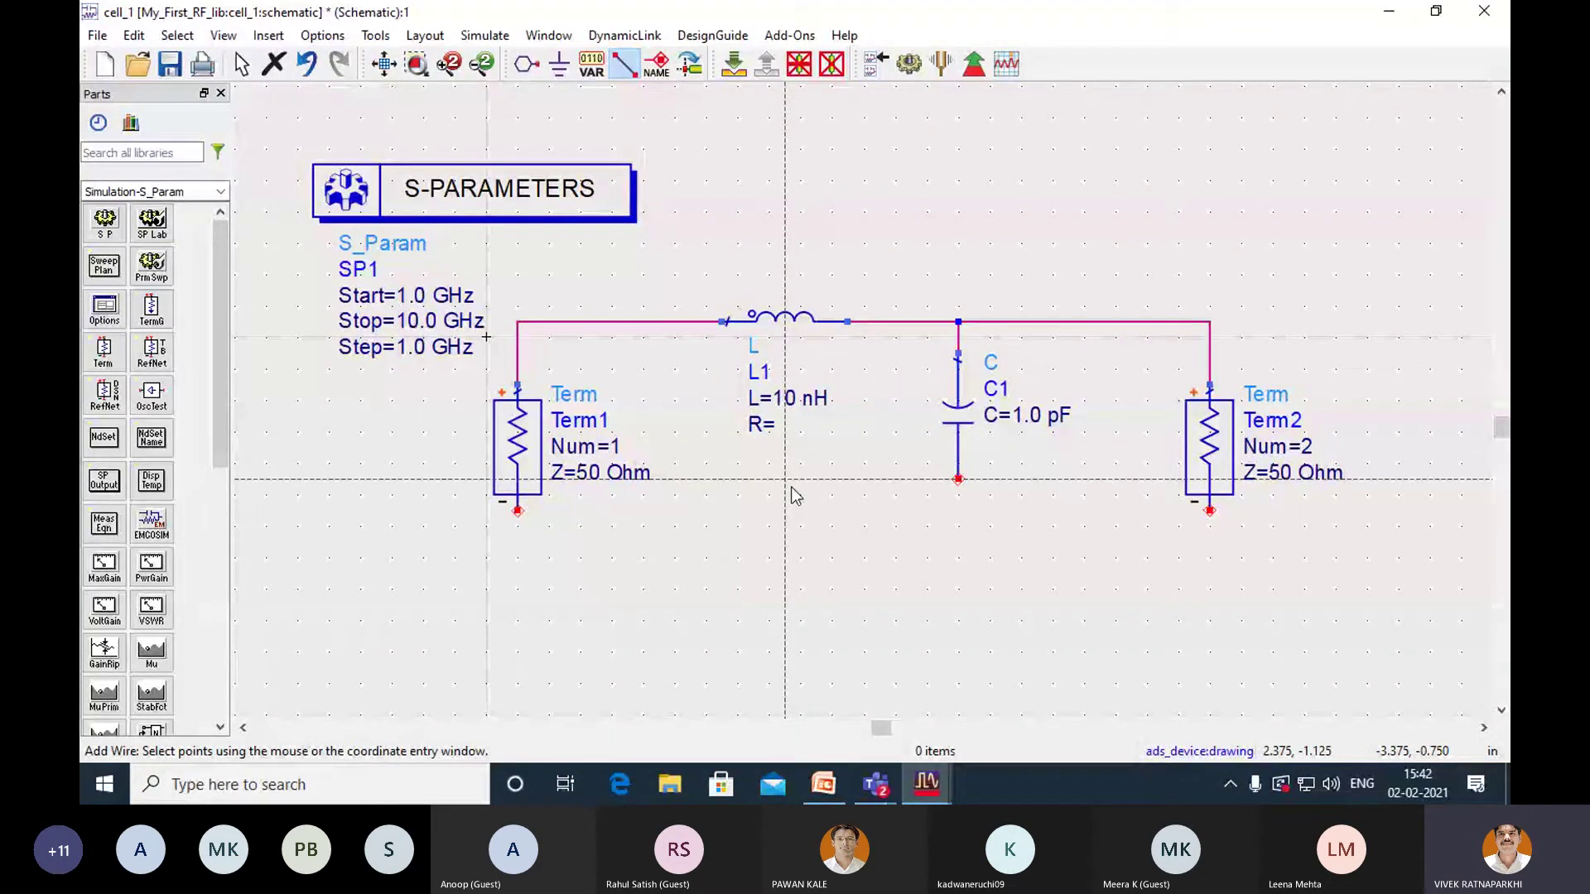
{"action": "key", "text": "Escape"}
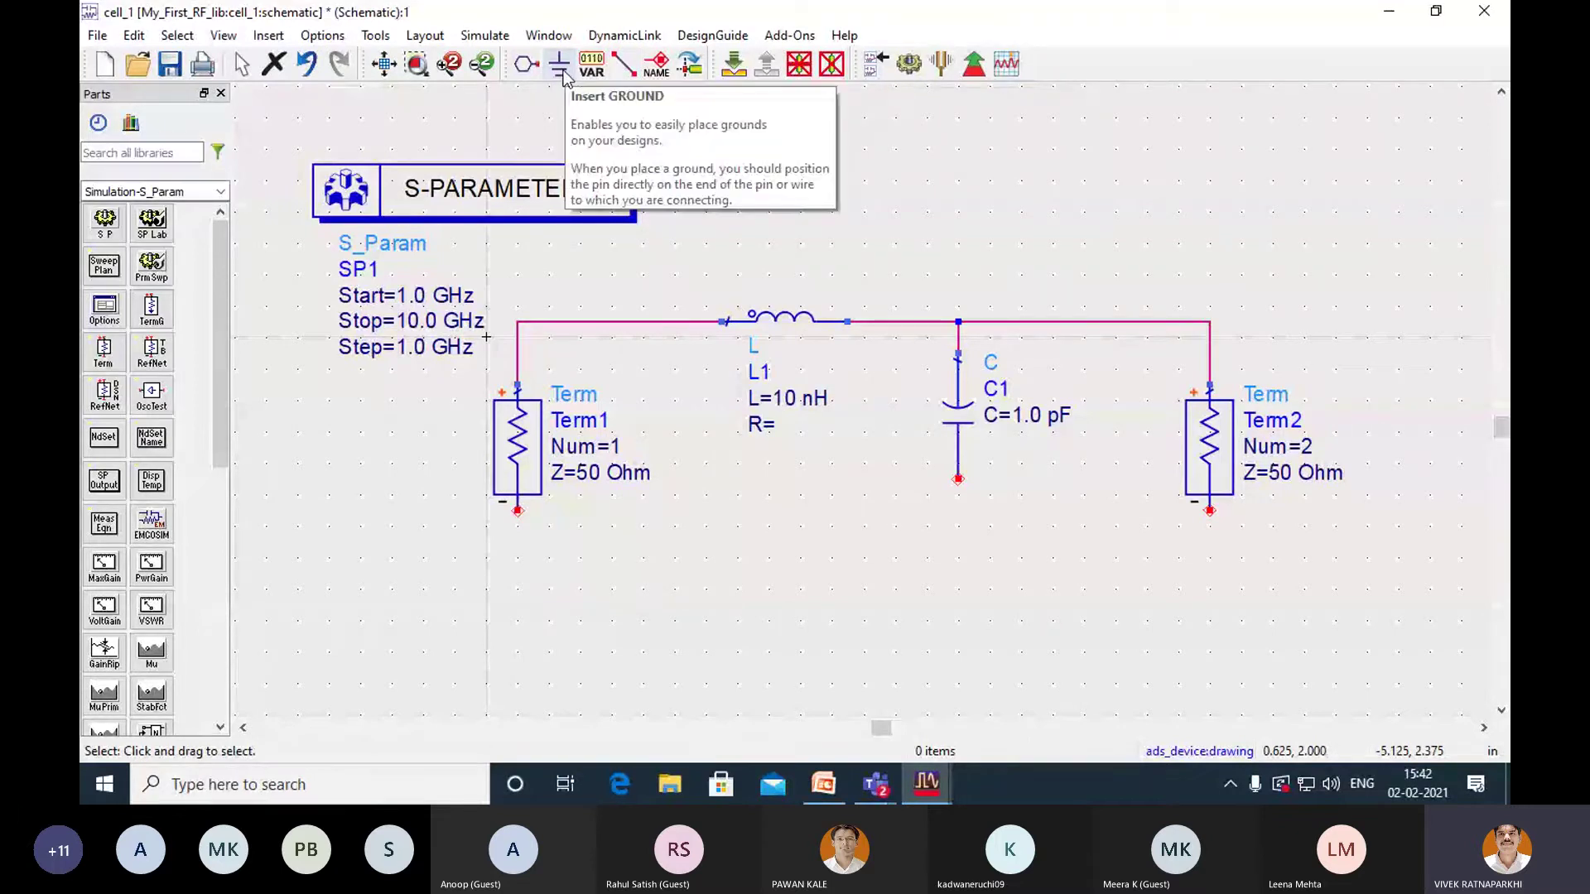
Place ground symbols on the lower pins of Term1, capacitor C1 and Term2.
{"action": "left_click", "coordinate": [268, 35]}
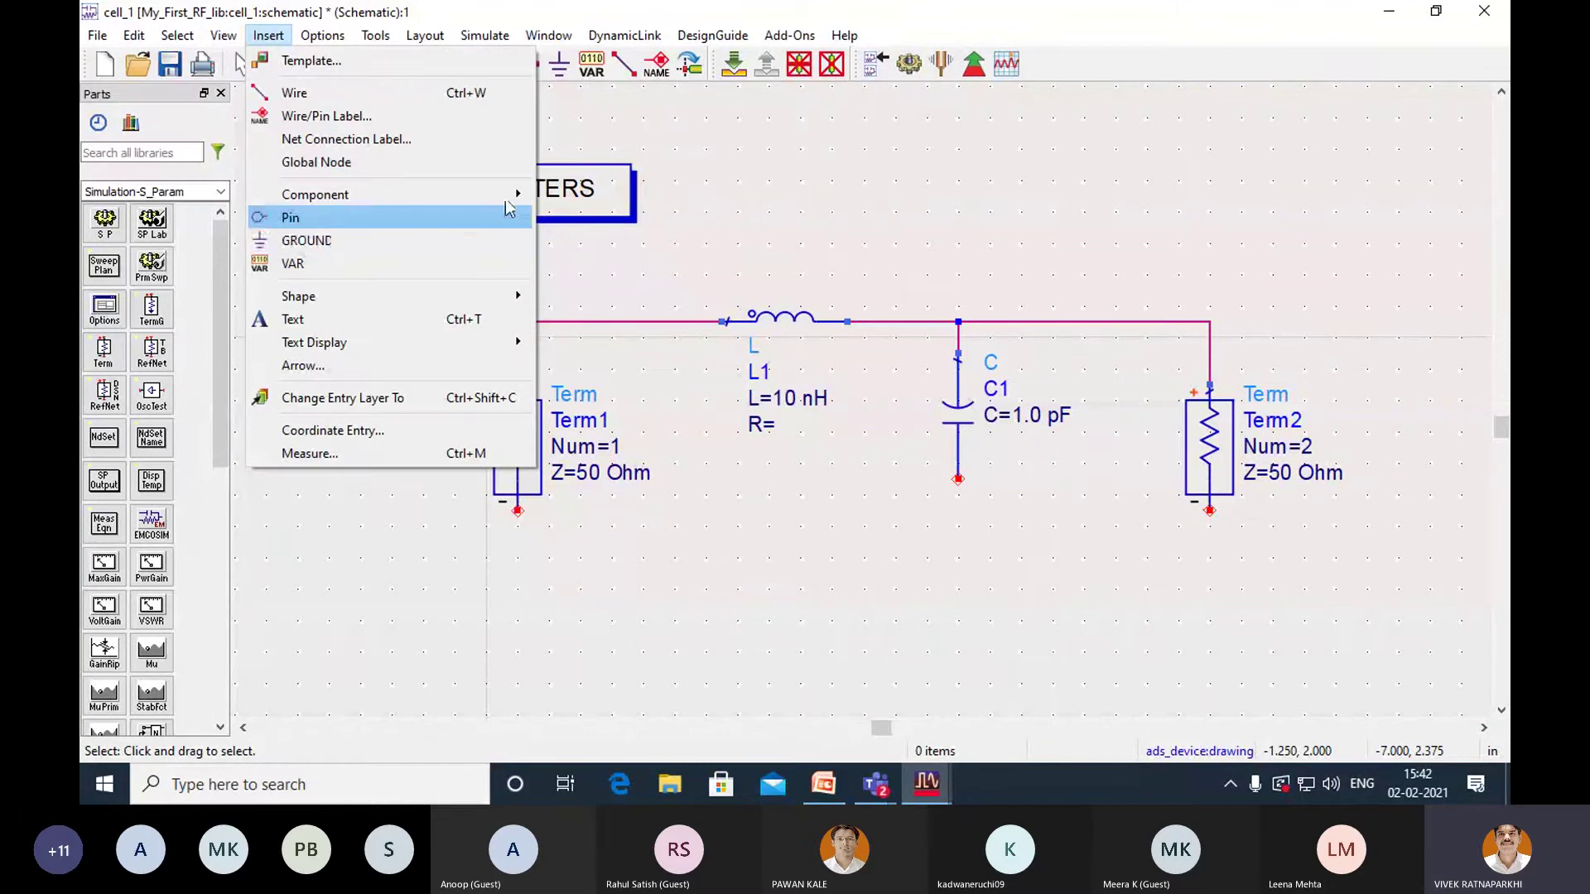
{"action": "left_click", "coordinate": [718, 190]}
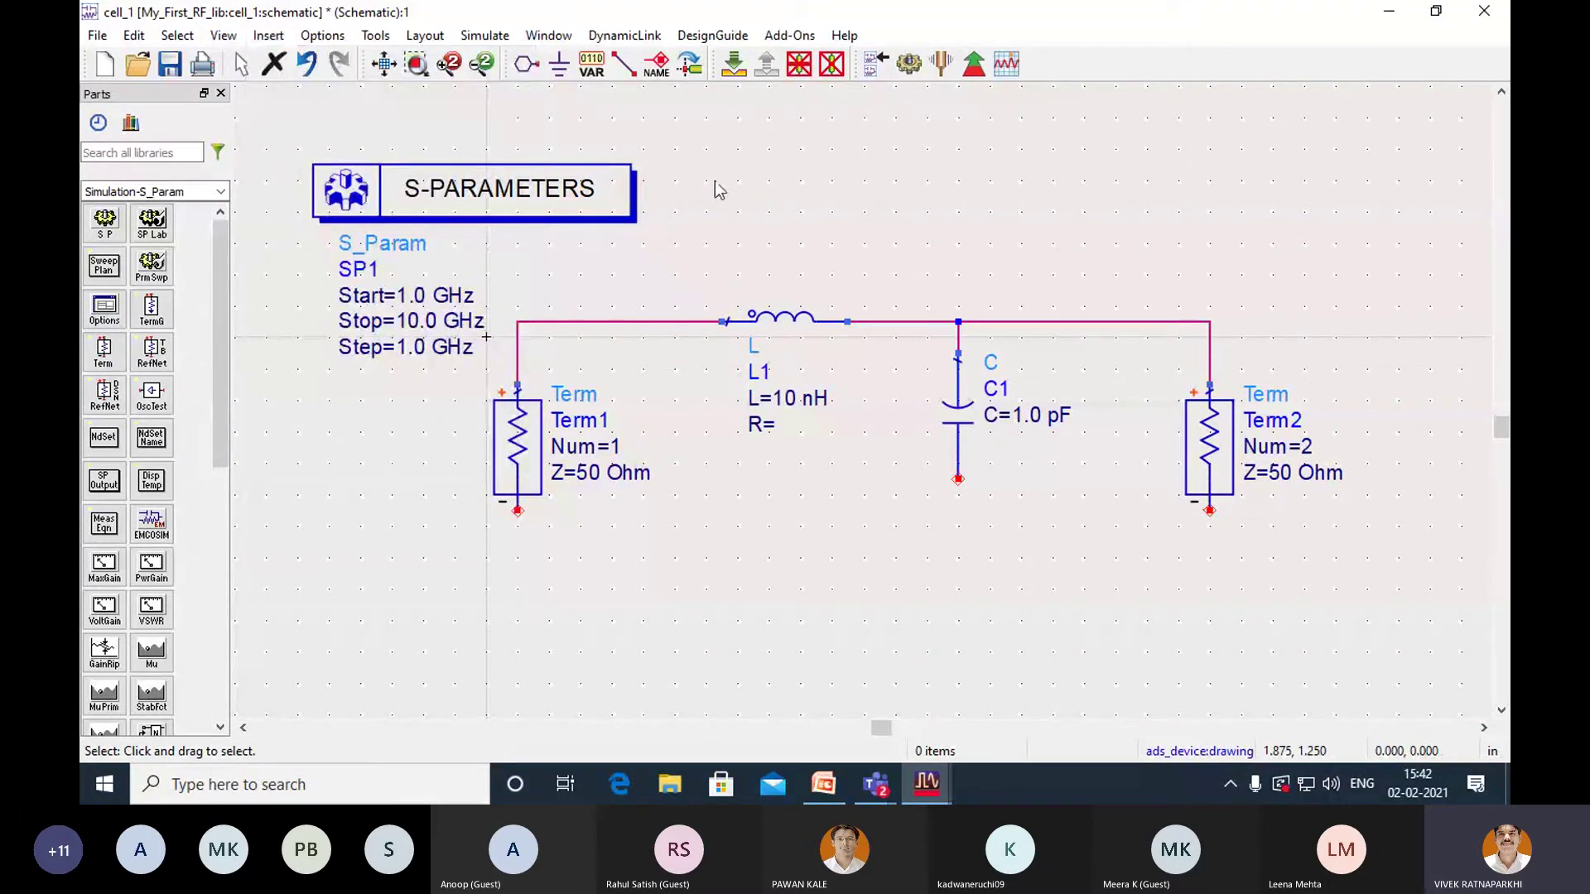
{"action": "left_click", "coordinate": [559, 64]}
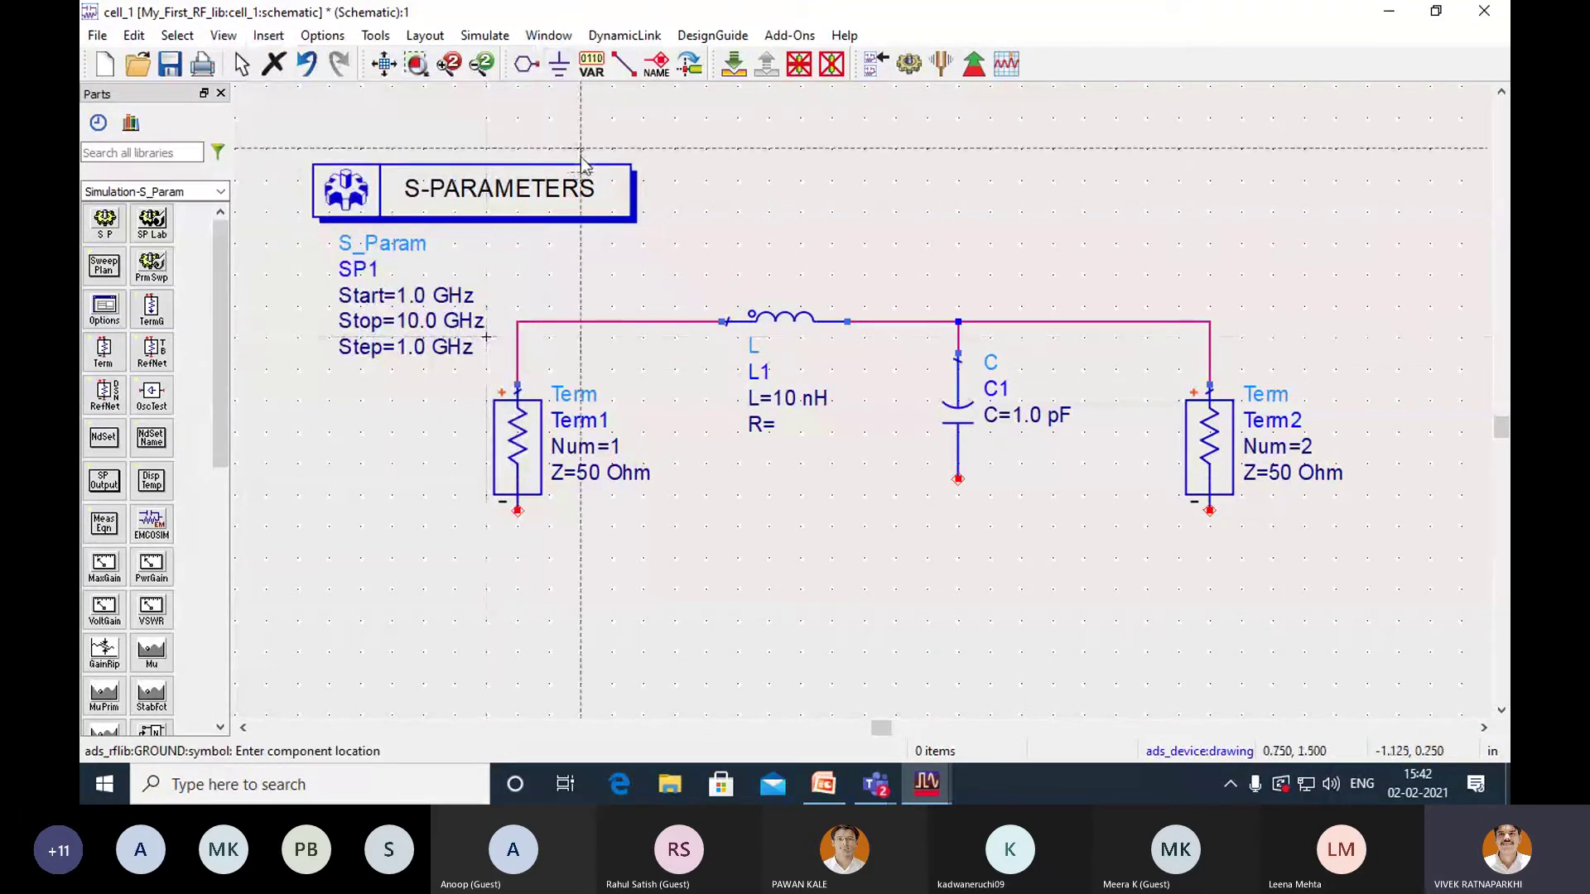
{"action": "left_click", "coordinate": [518, 511]}
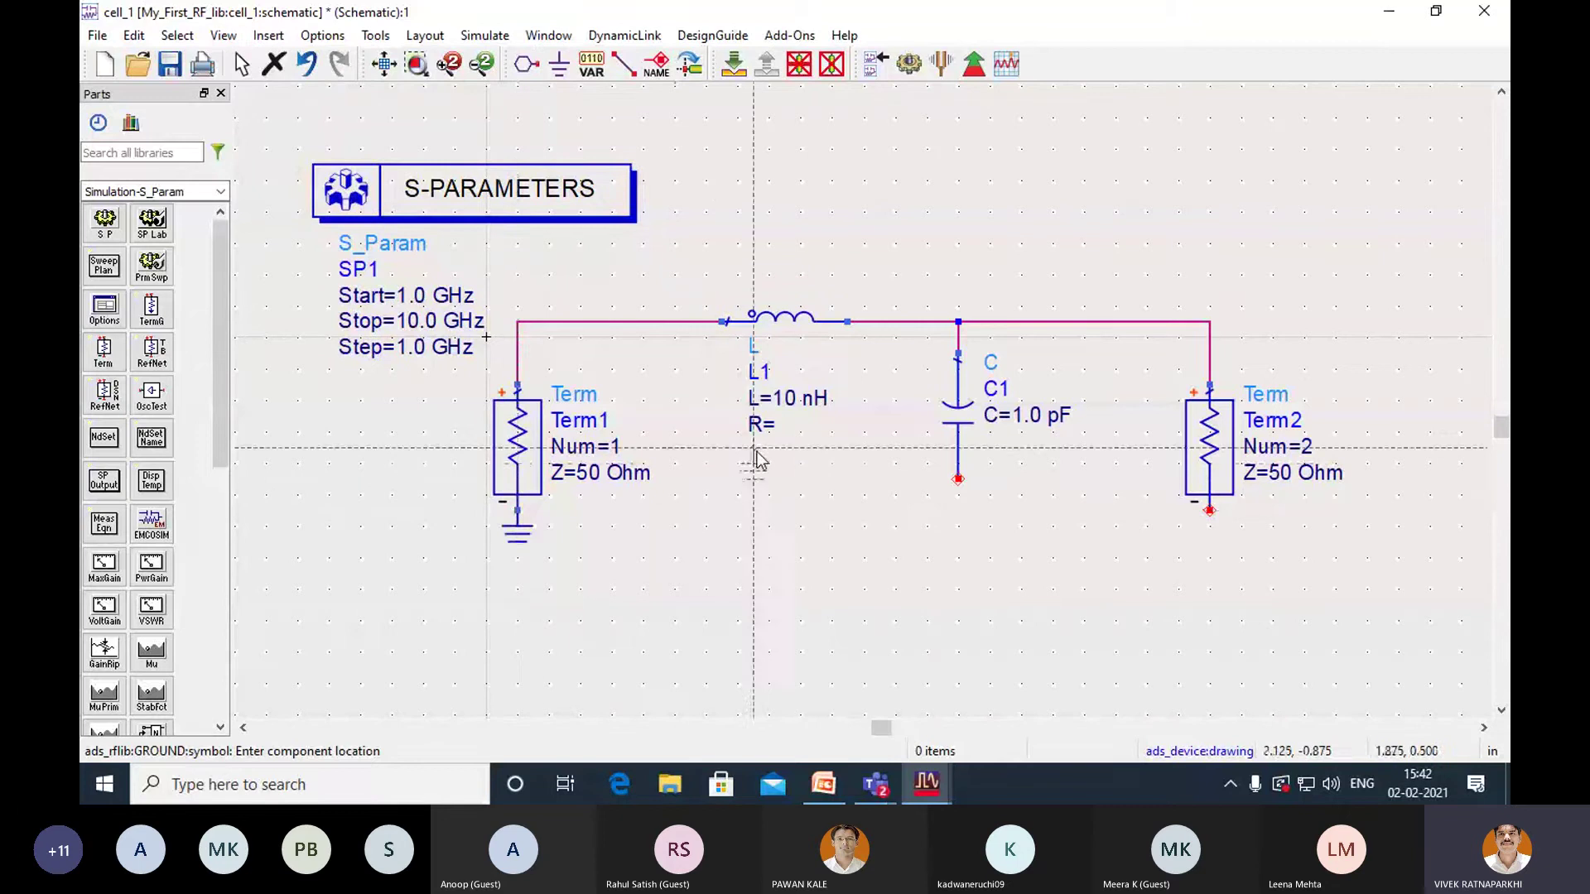
{"action": "left_click", "coordinate": [958, 479]}
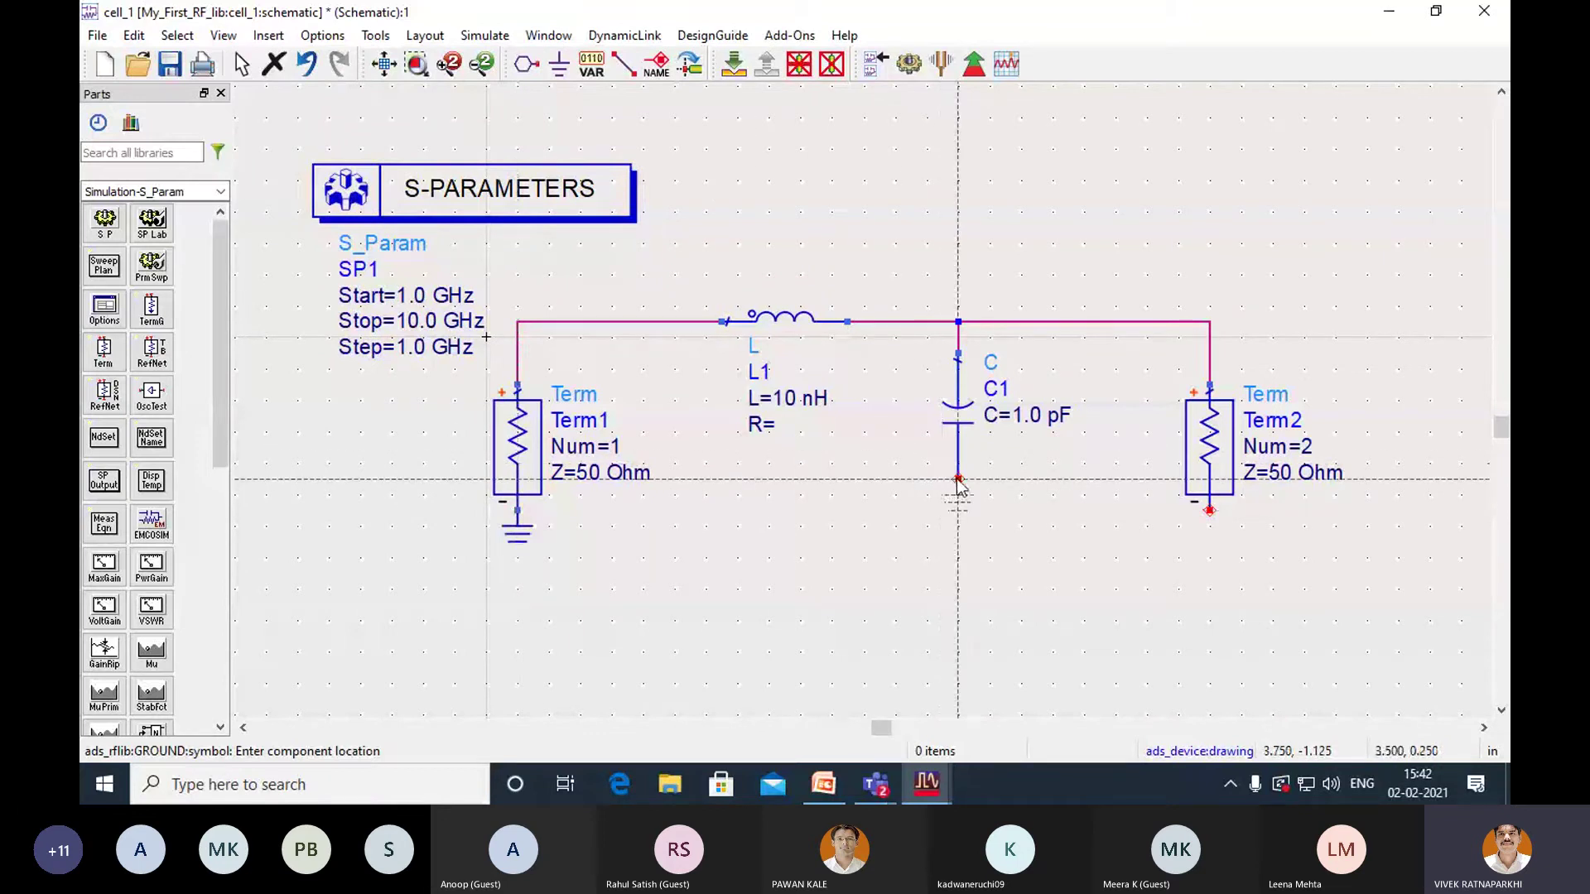
{"action": "left_click", "coordinate": [1210, 515]}
{"action": "key", "text": "Escape"}
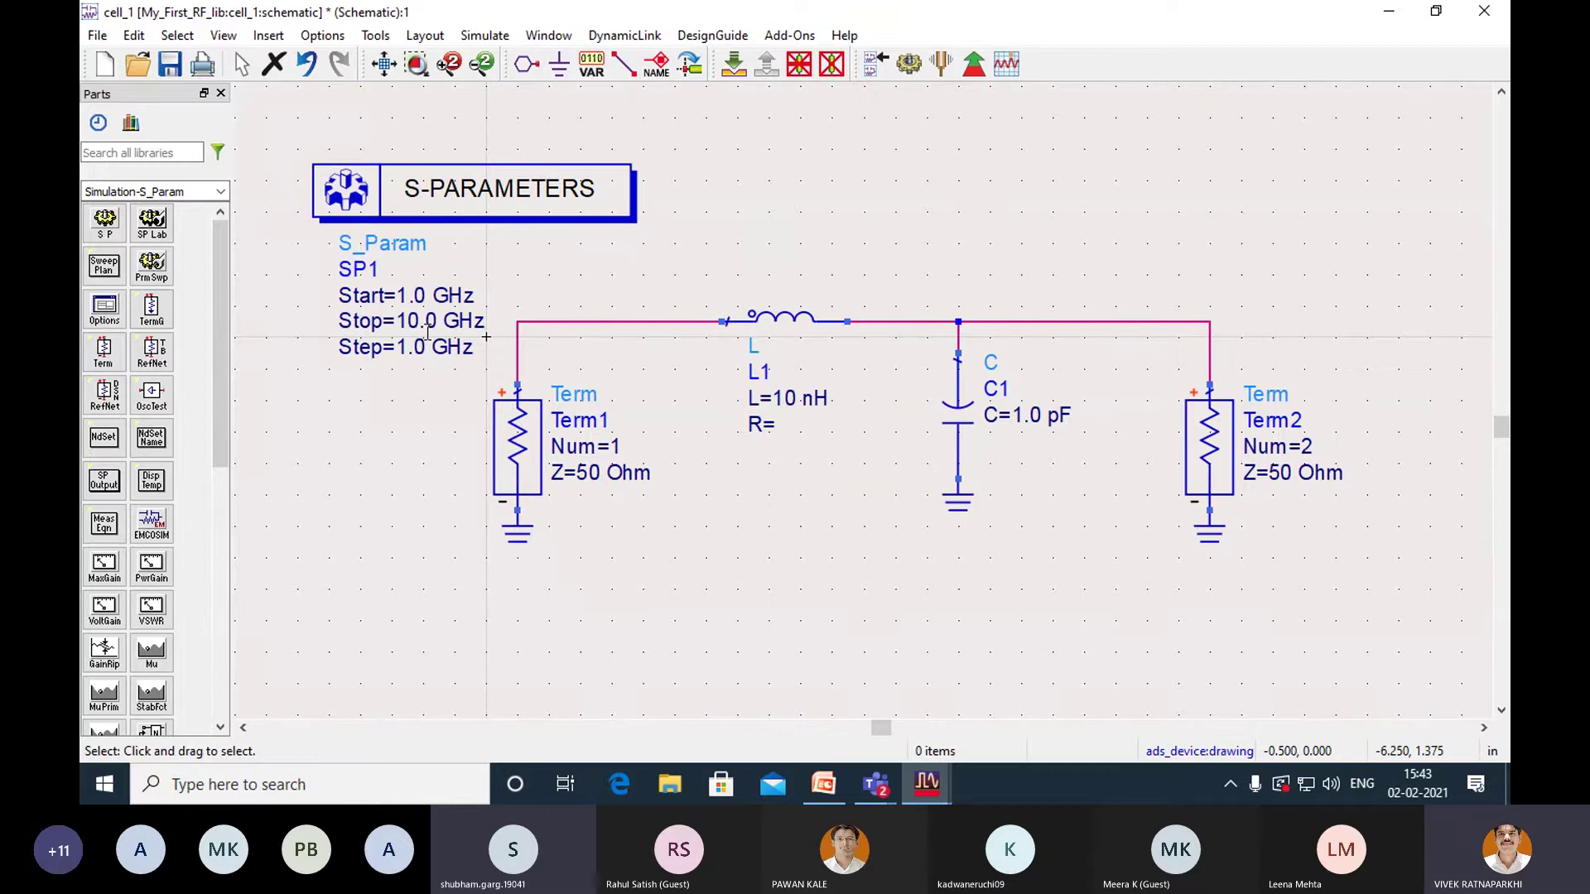
Place a second S-parameter controller (S P) from the Simulation-S_Param palette beside SP1 and delete it again.
{"action": "left_click", "coordinate": [221, 194]}
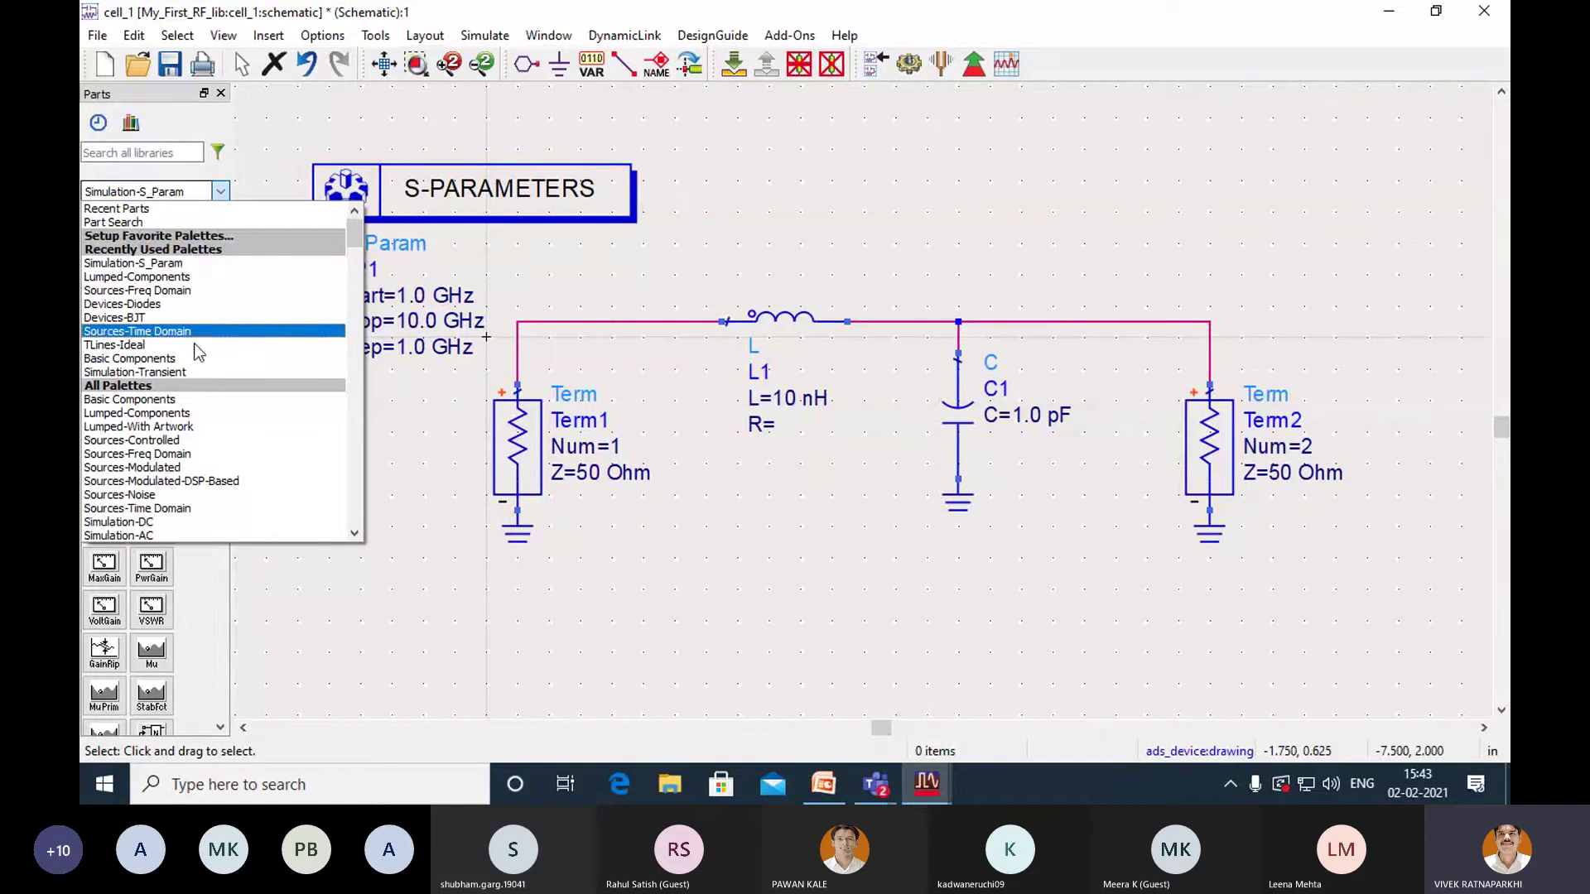
{"action": "scroll", "coordinate": [192, 352], "scroll_direction": "down", "scroll_amount": 2}
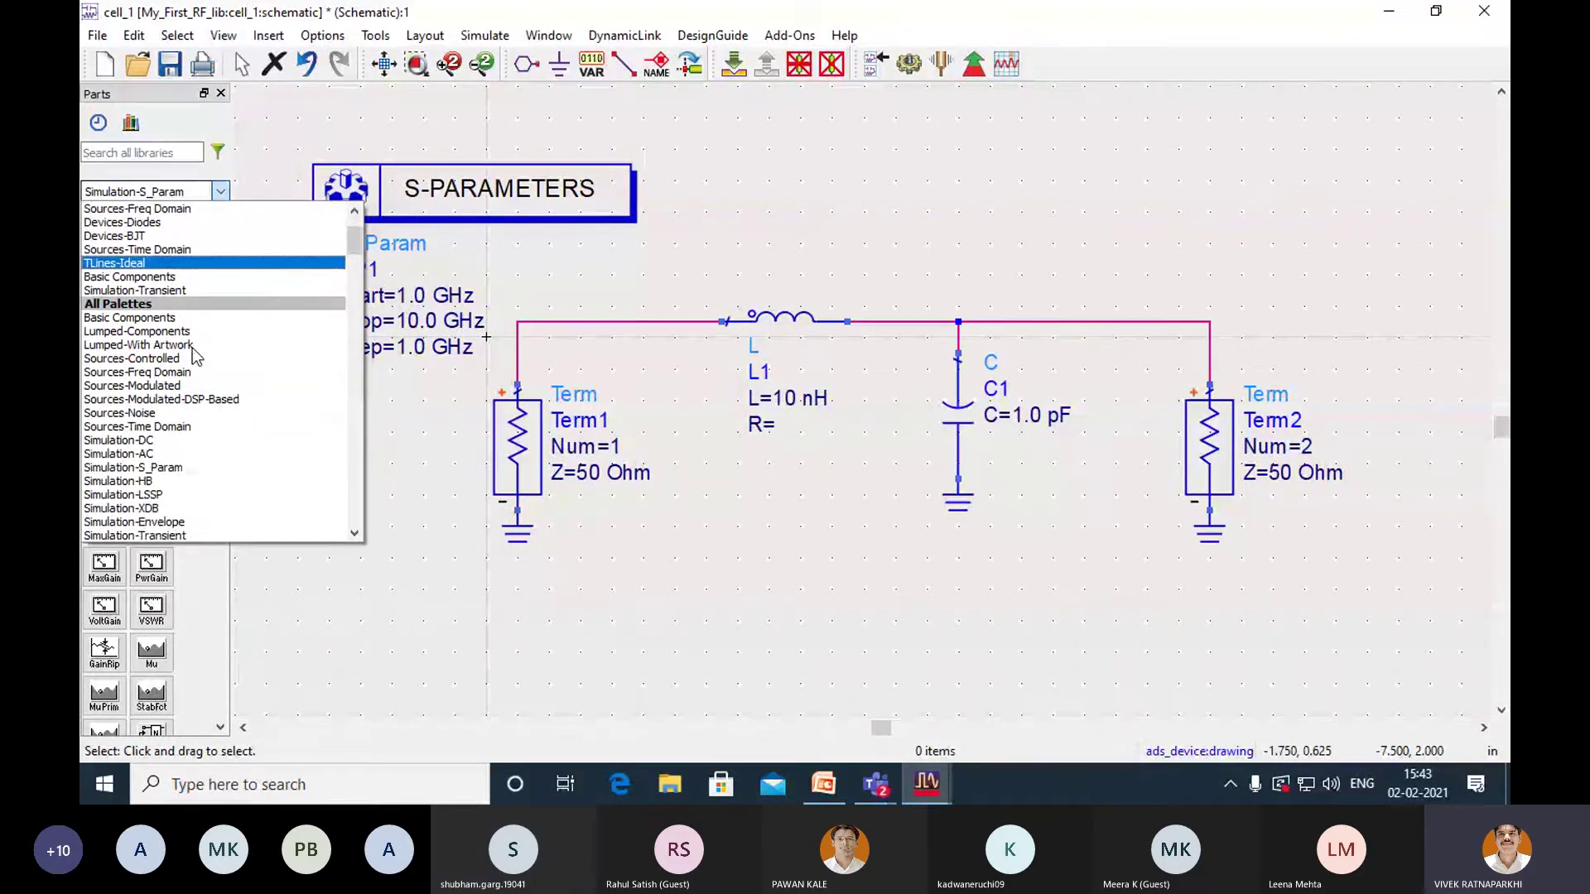
{"action": "scroll", "coordinate": [192, 352], "scroll_direction": "down", "scroll_amount": 1}
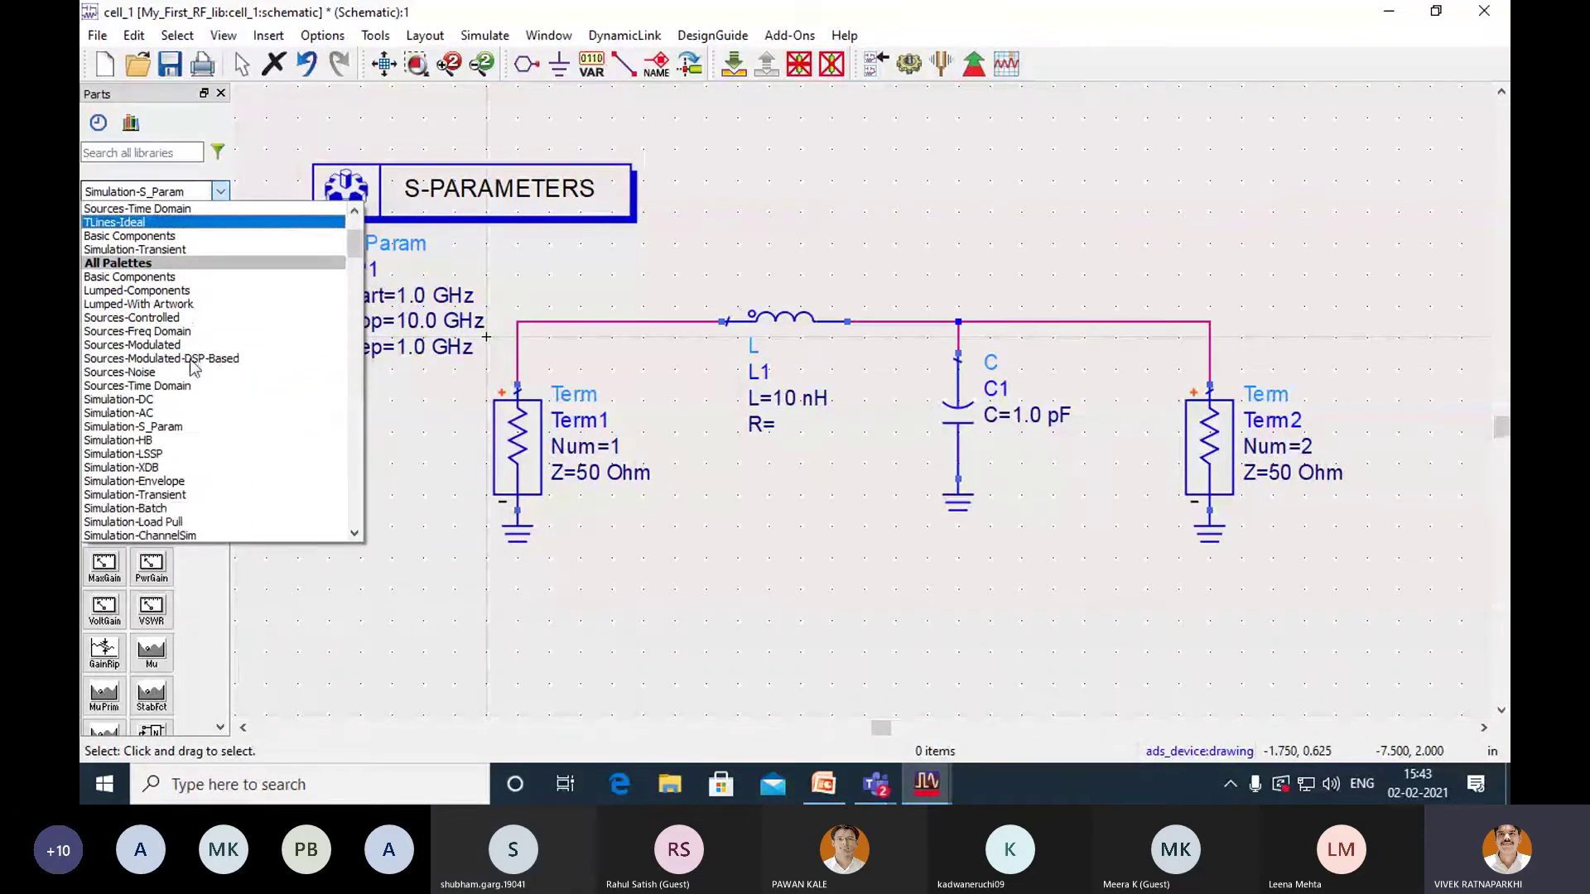
{"action": "left_click", "coordinate": [185, 428]}
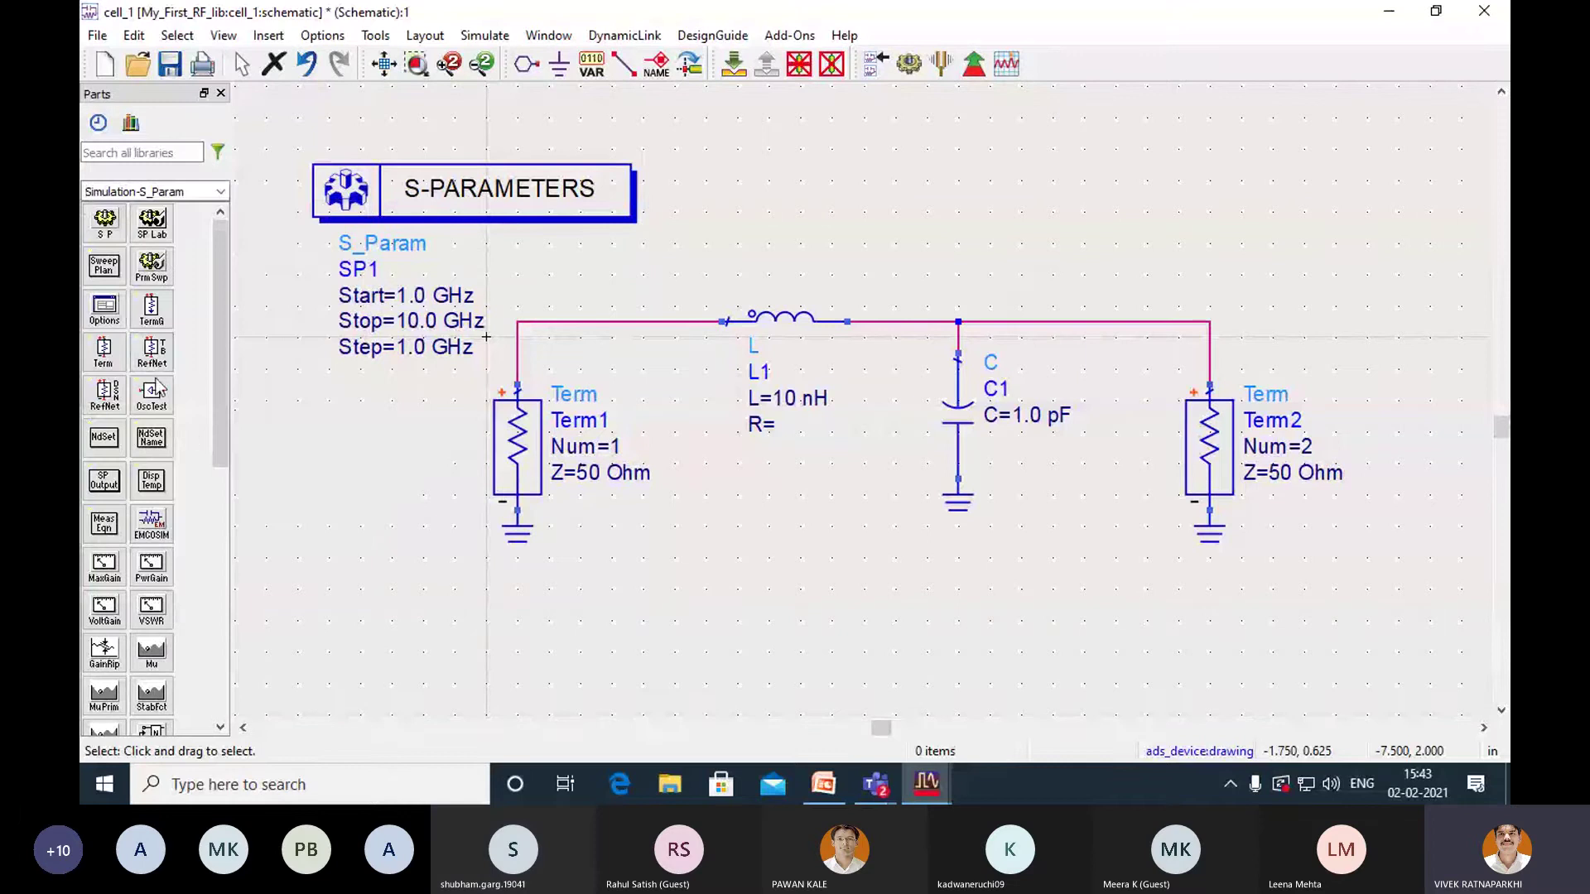
{"action": "left_click", "coordinate": [106, 223]}
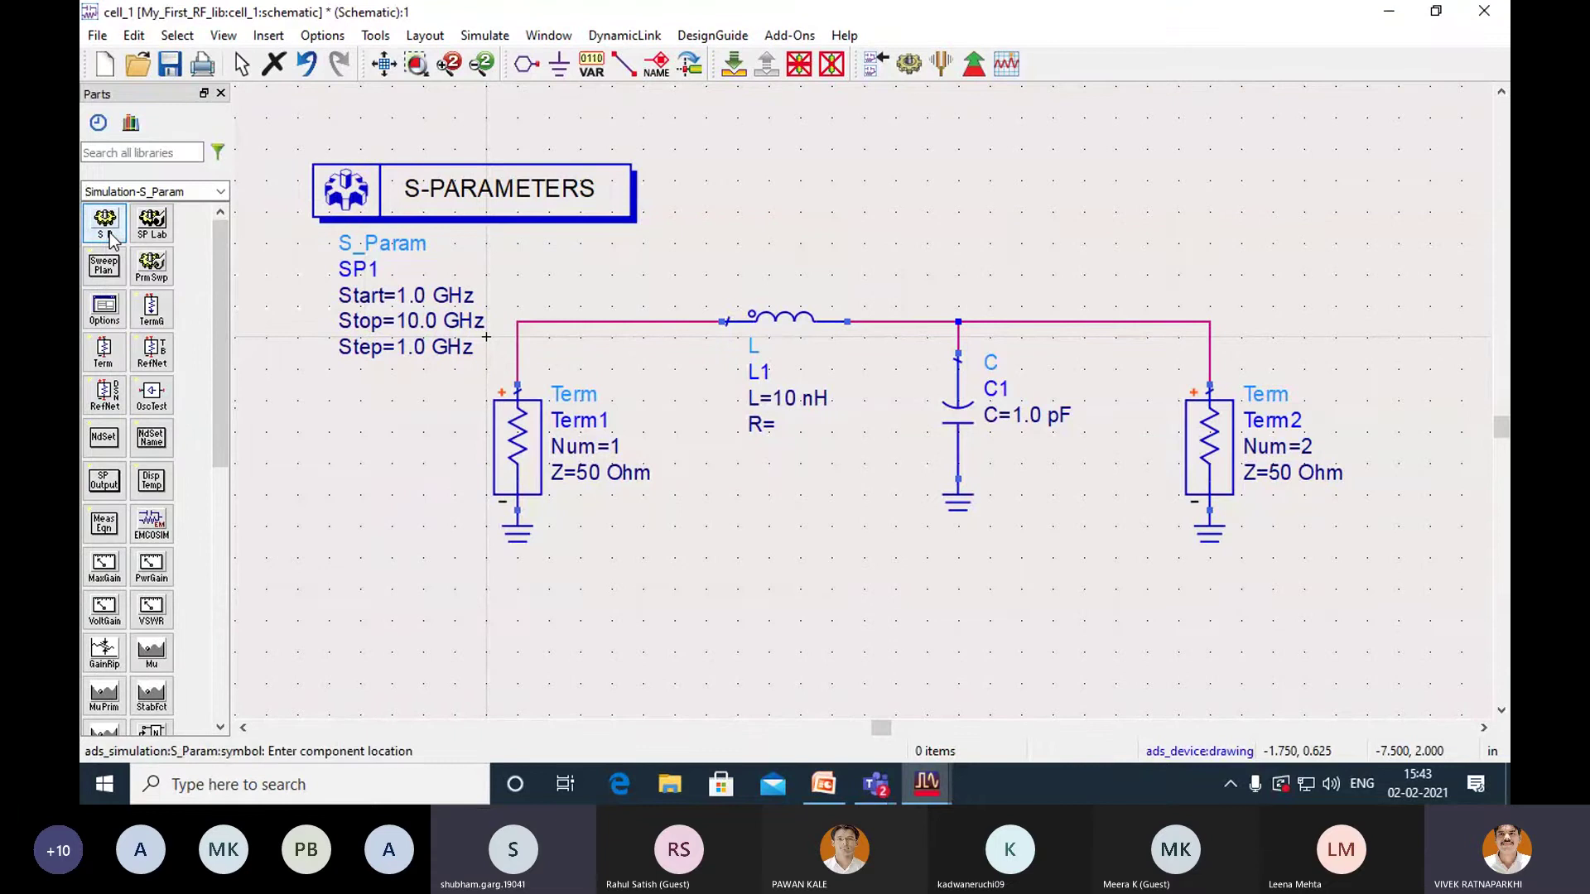
{"action": "left_click", "coordinate": [660, 170]}
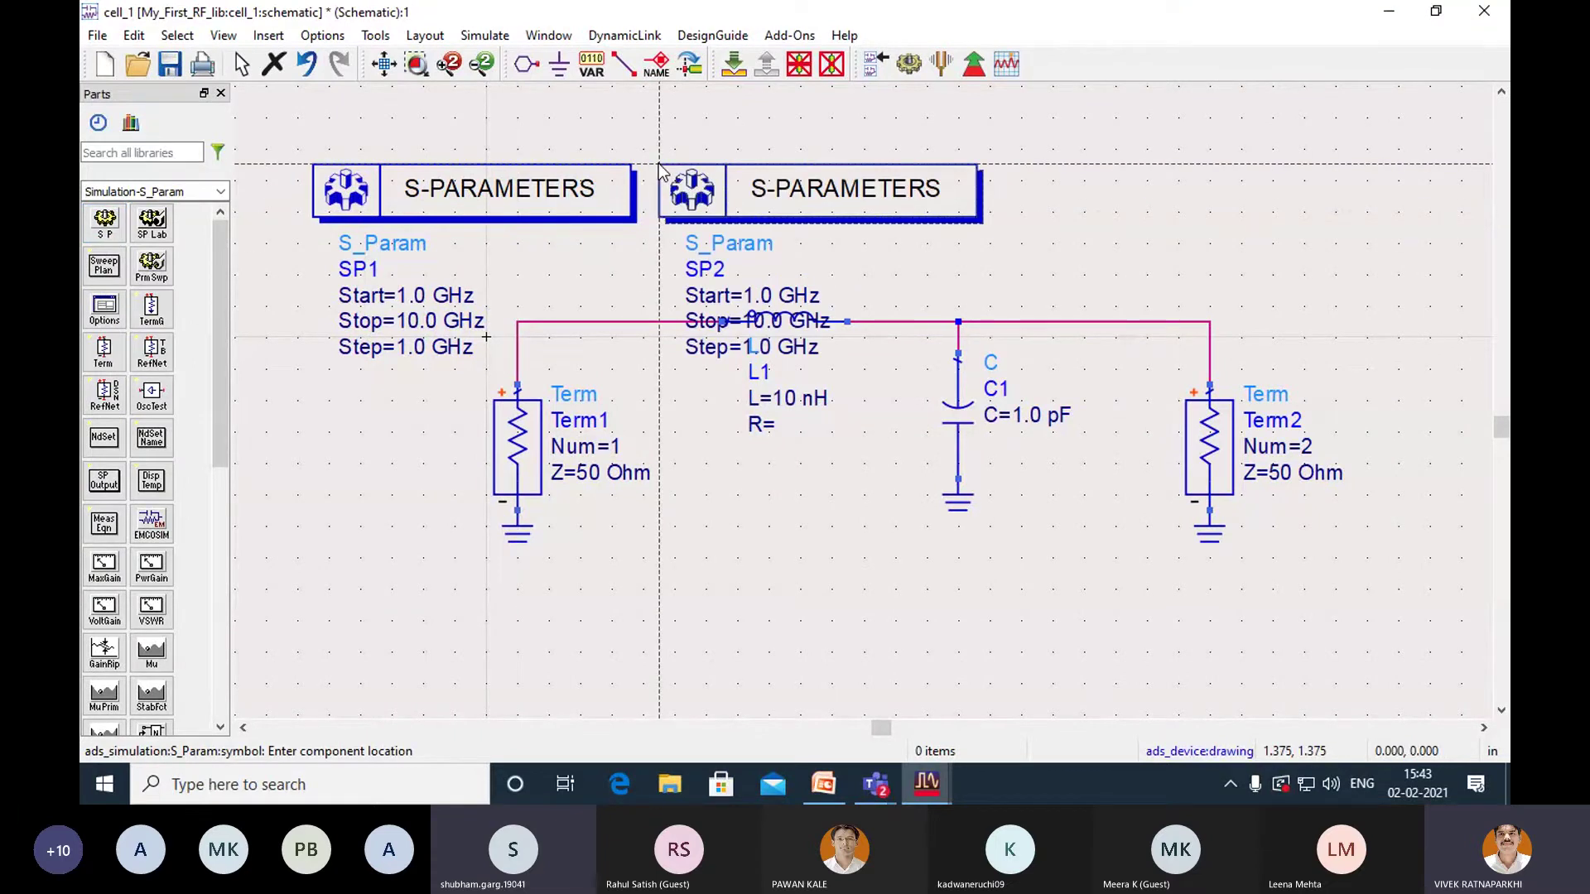
{"action": "key", "text": "Escape"}
{"action": "left_click", "coordinate": [766, 187]}
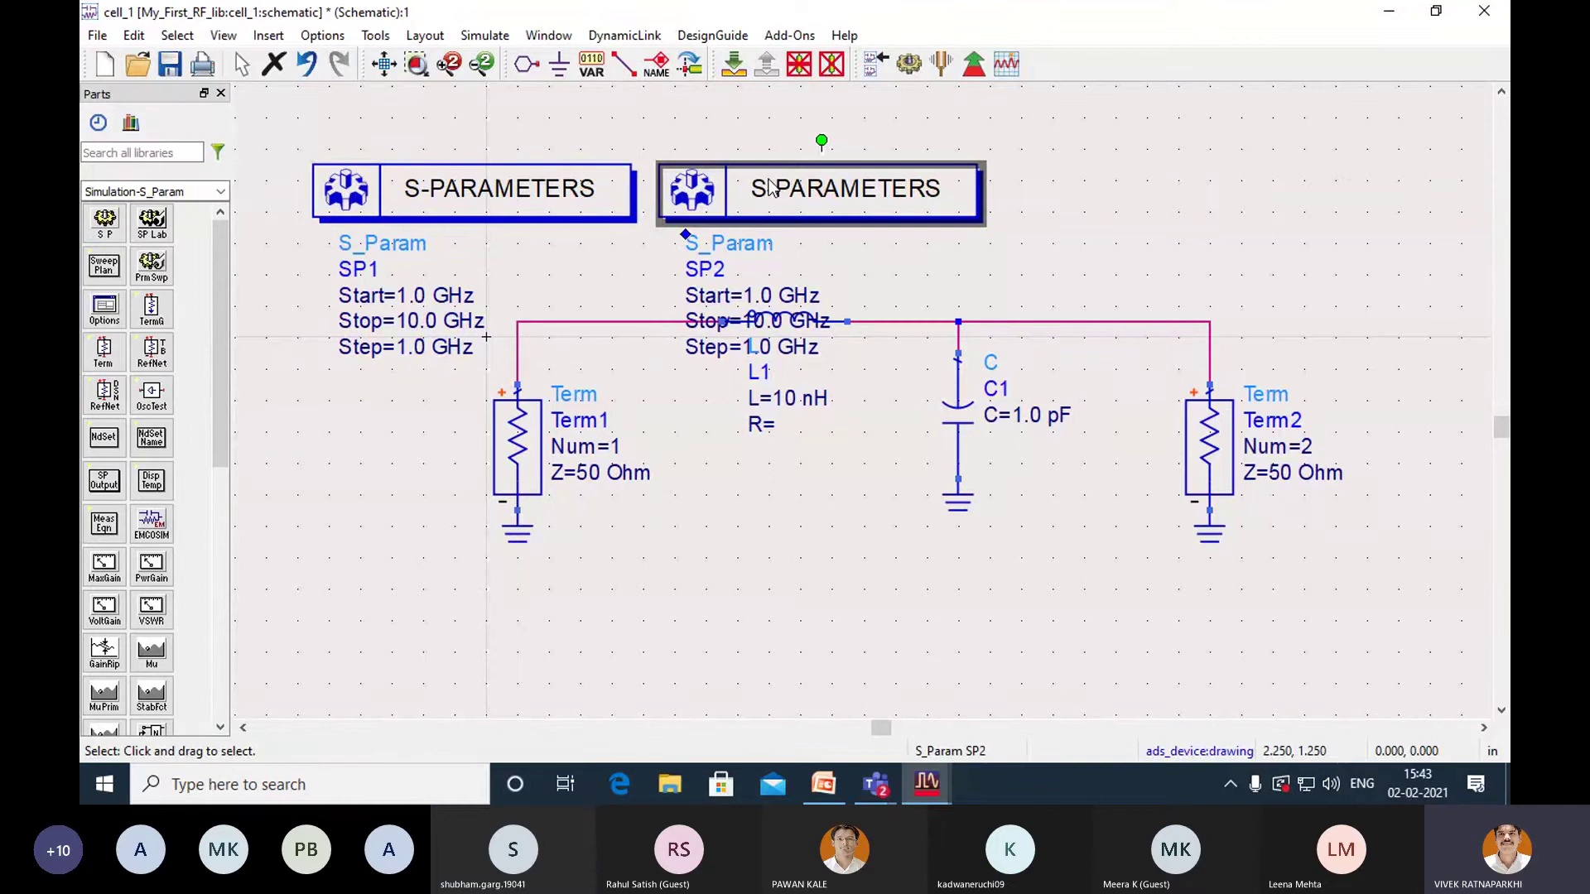
{"action": "key", "text": "Delete"}
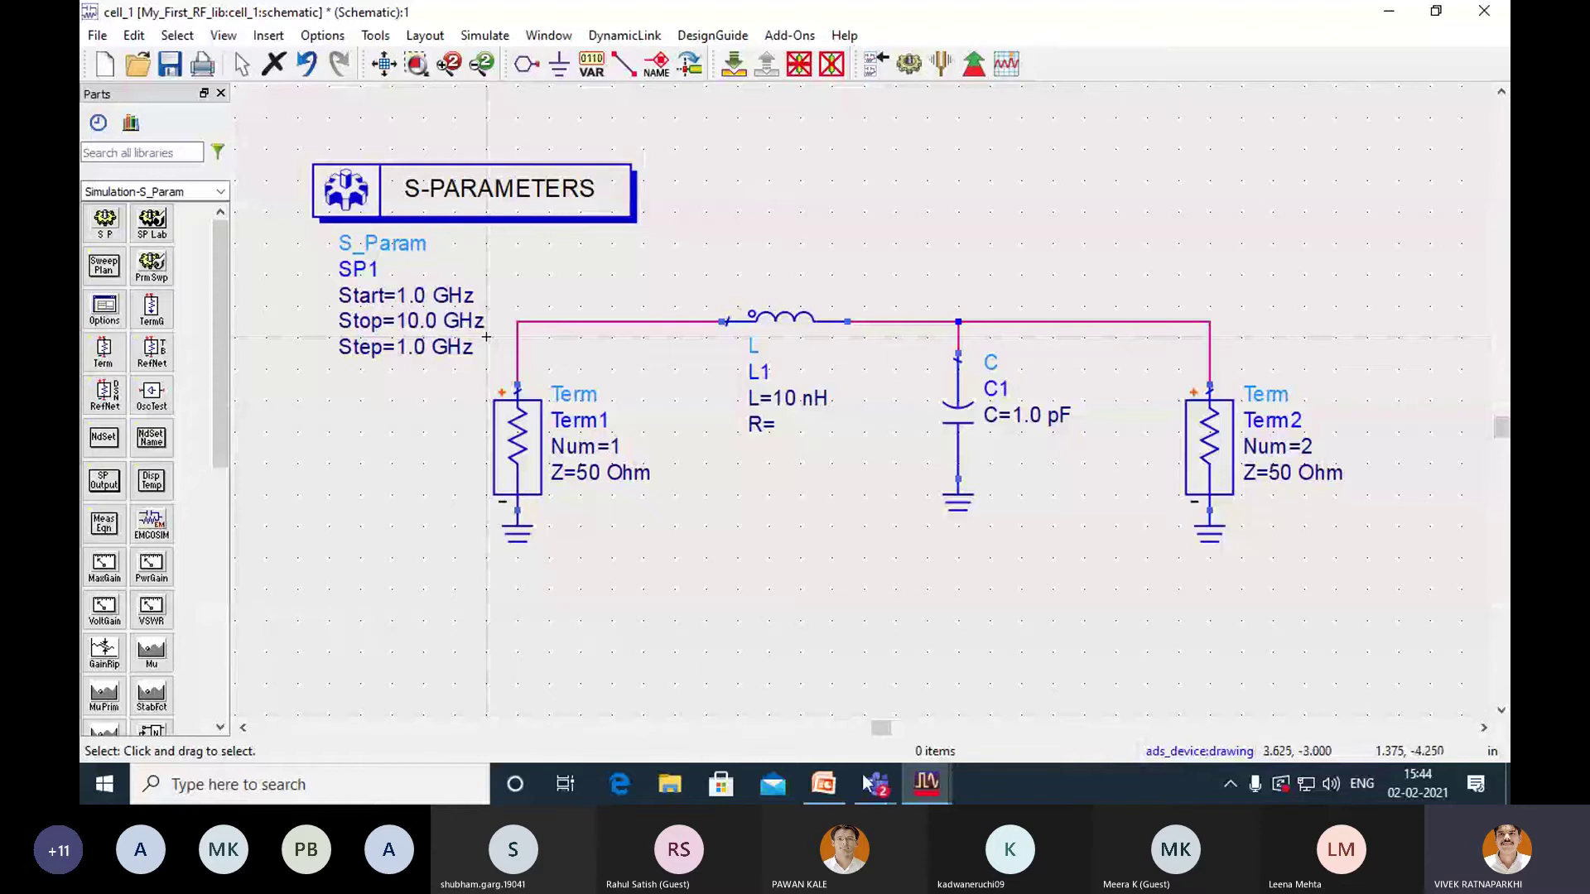
Switch to PowerPoint and show the "C: Data Display window" slide of 02_Intro_ADS as a full-screen slide show.
{"action": "left_click", "coordinate": [826, 787]}
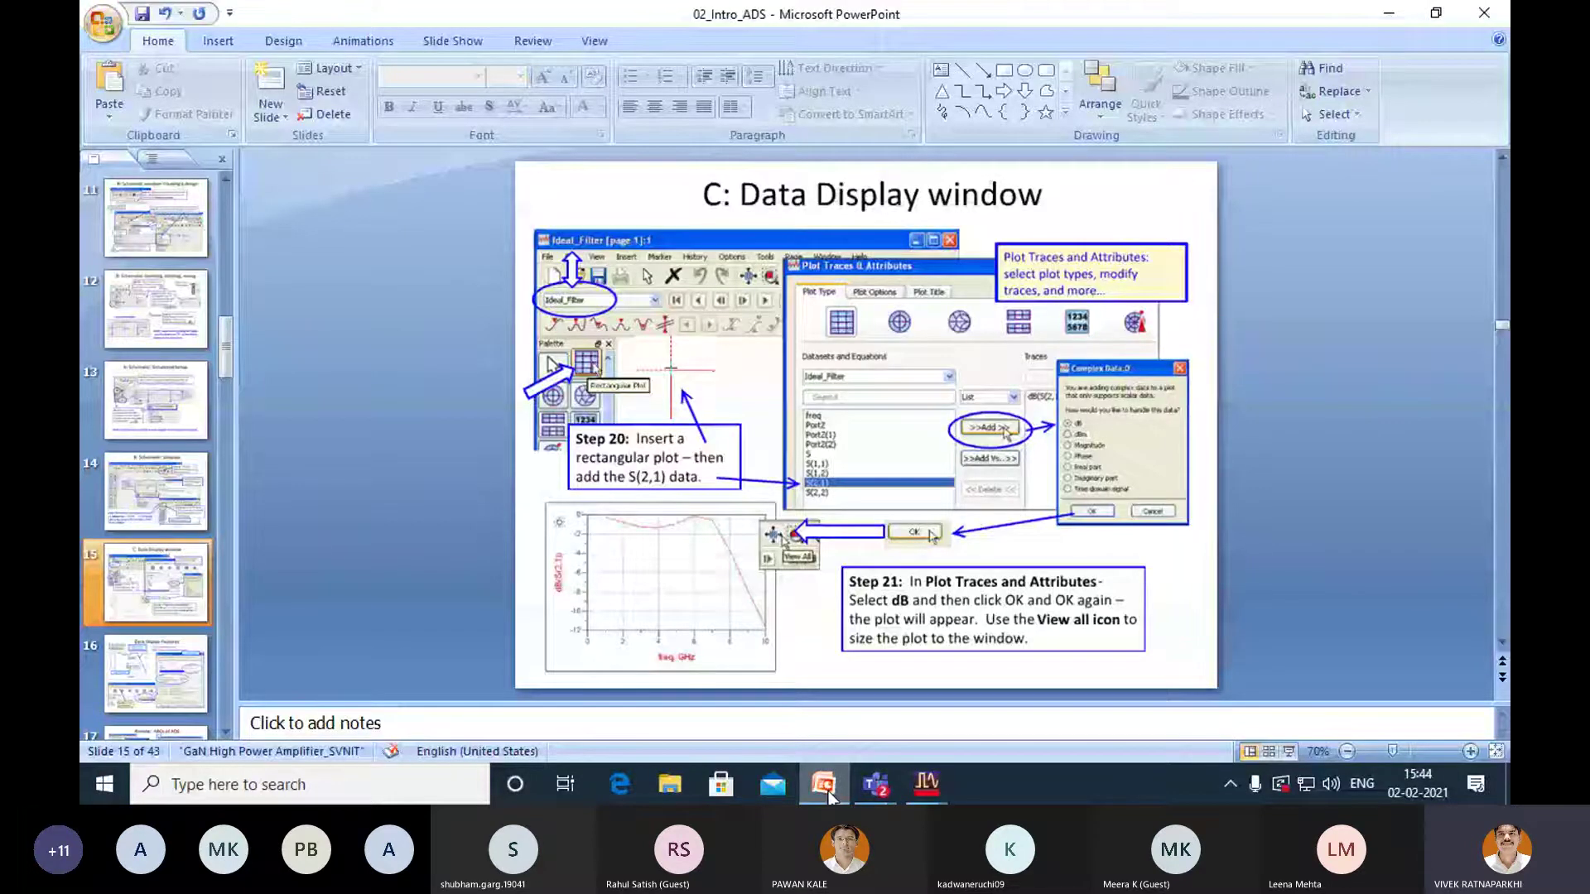
{"action": "left_click", "coordinate": [829, 790]}
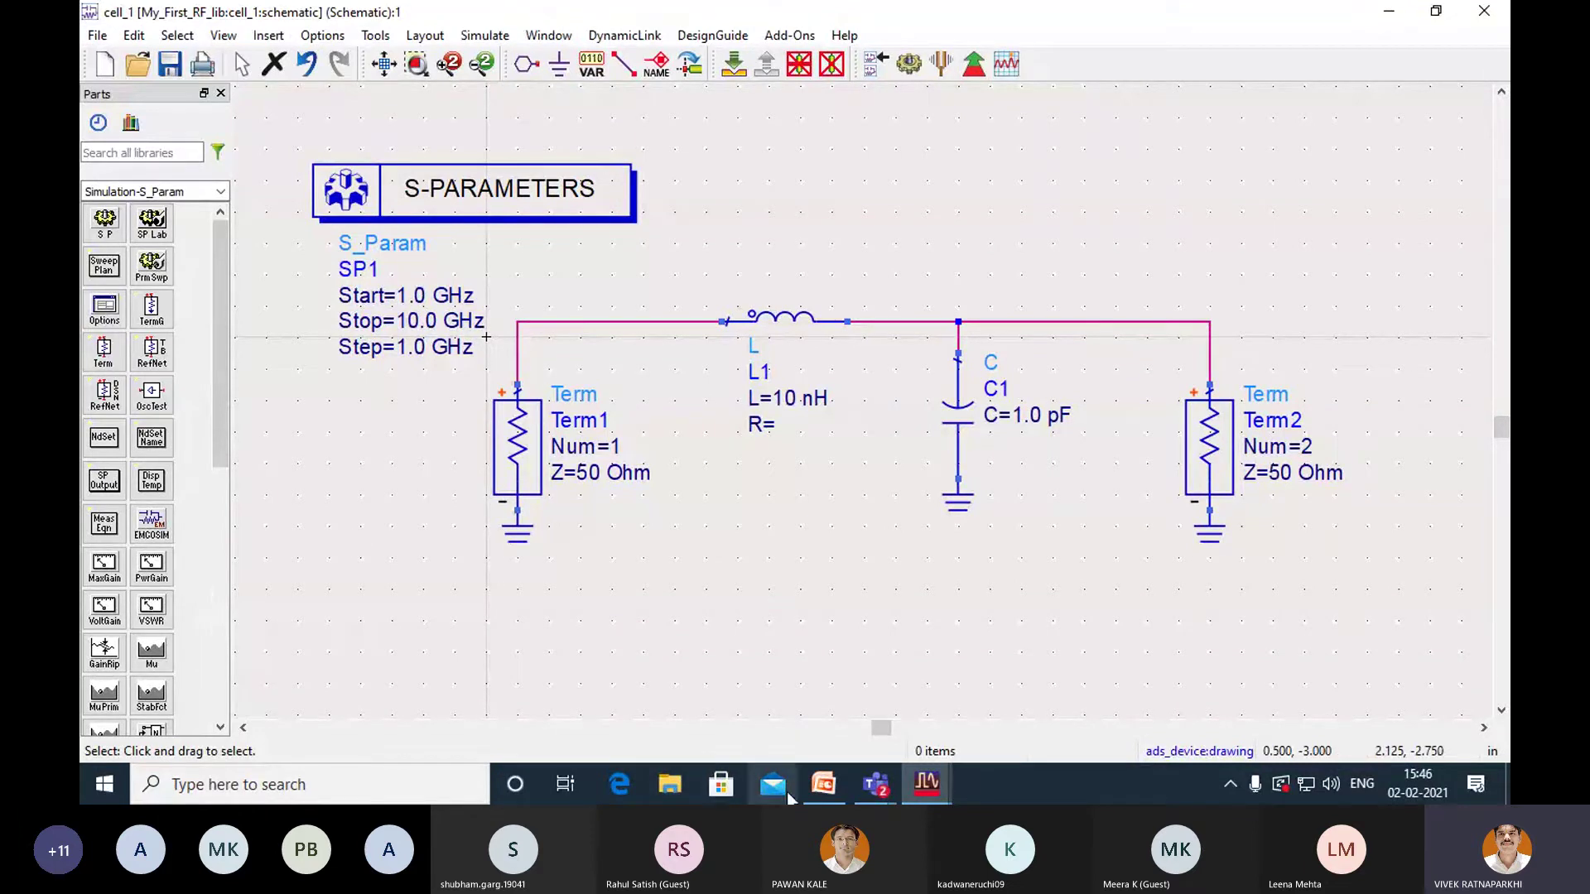
{"action": "left_click", "coordinate": [822, 783]}
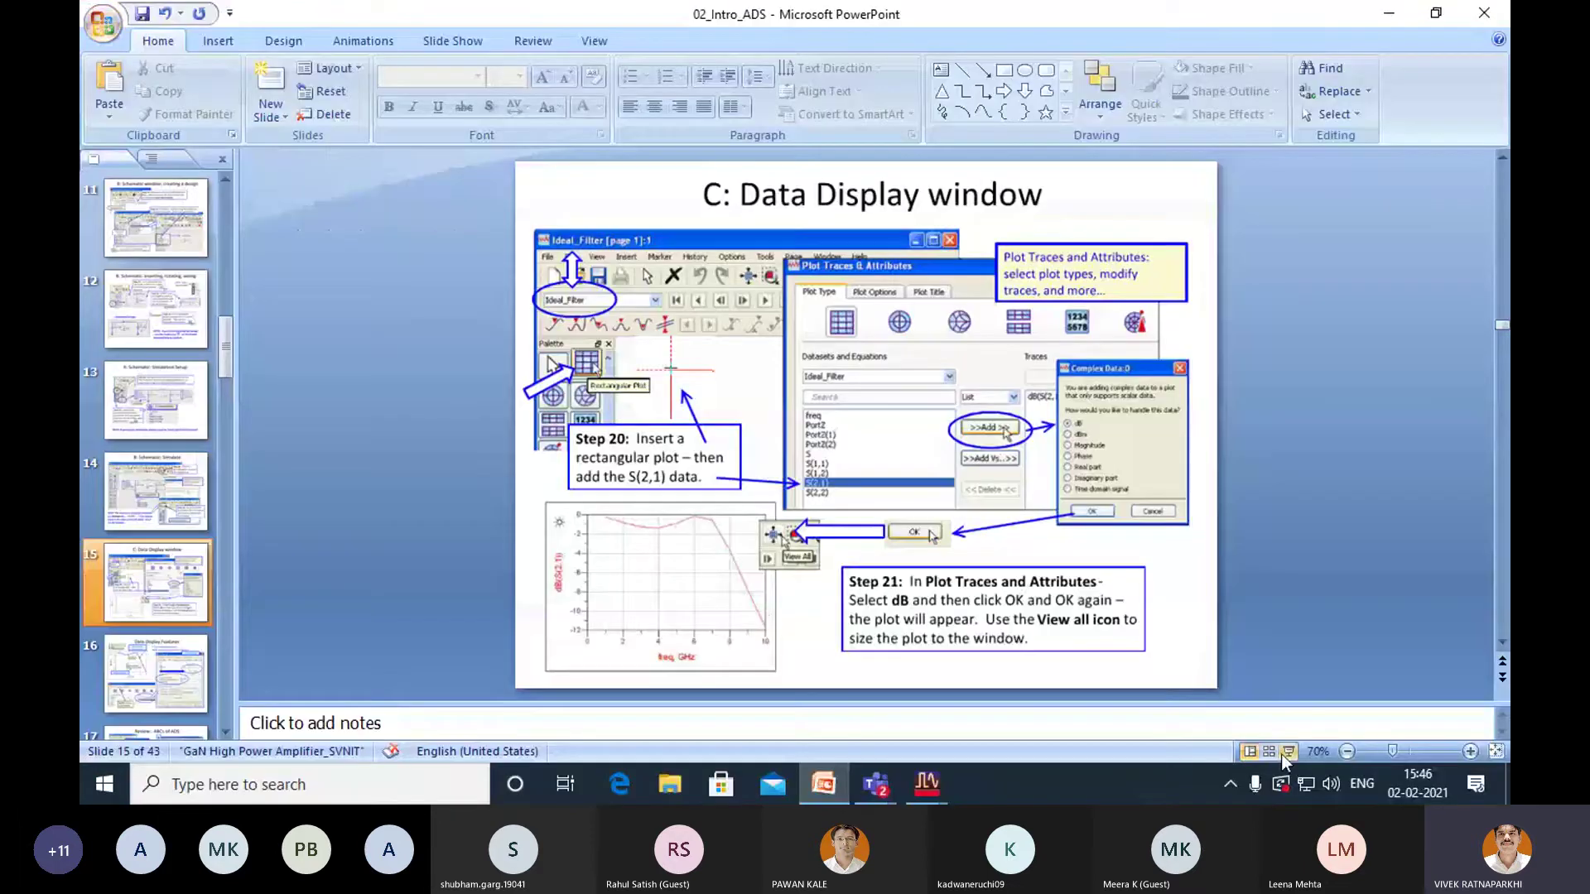
{"action": "left_click", "coordinate": [1287, 752]}
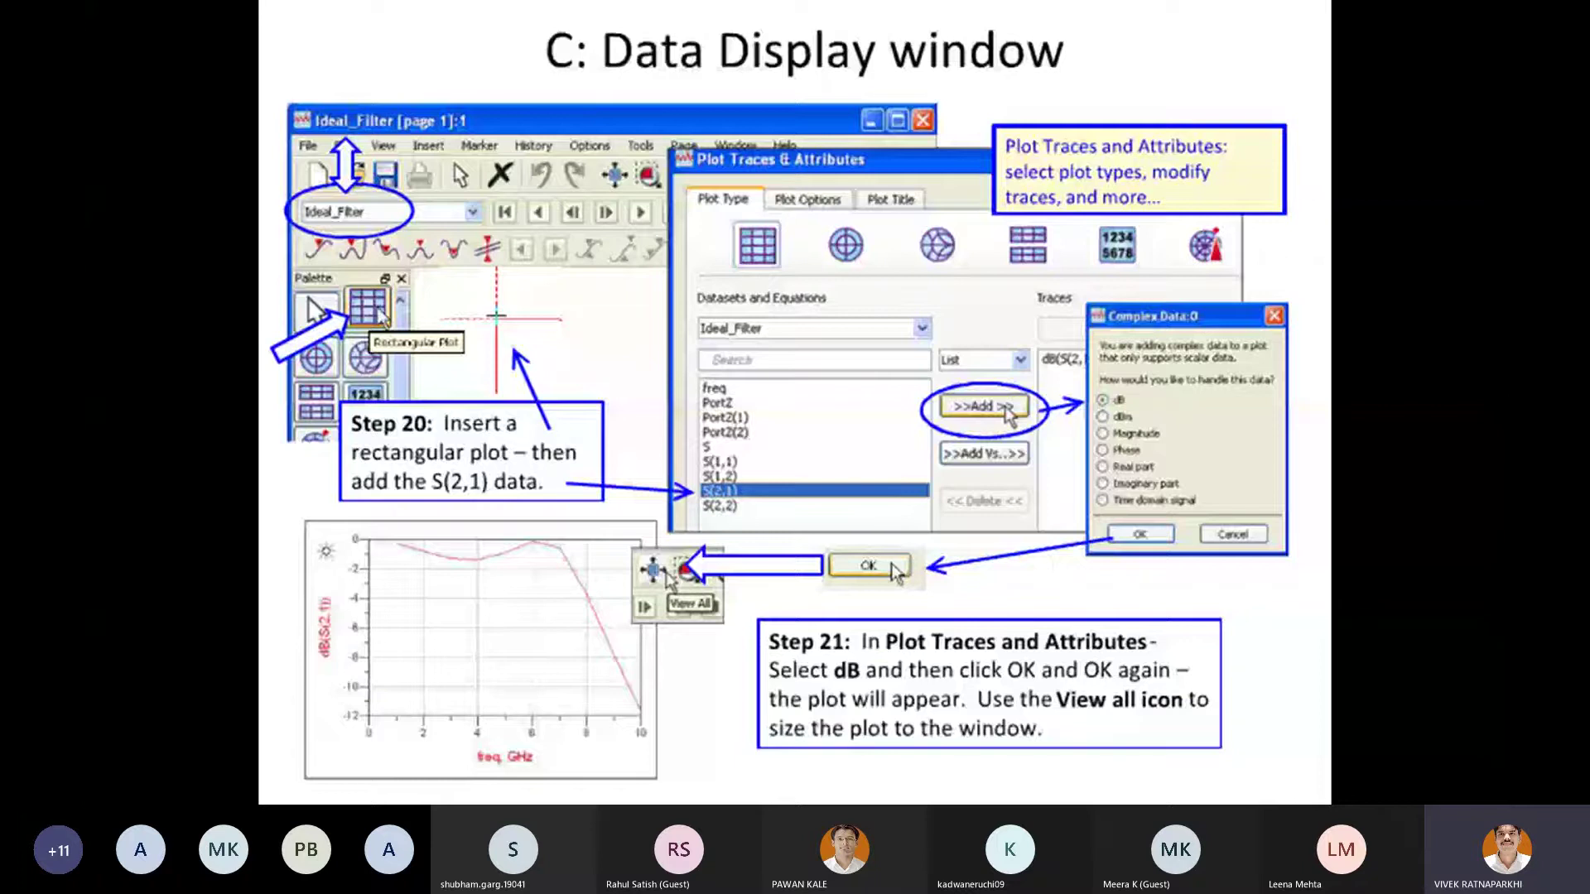
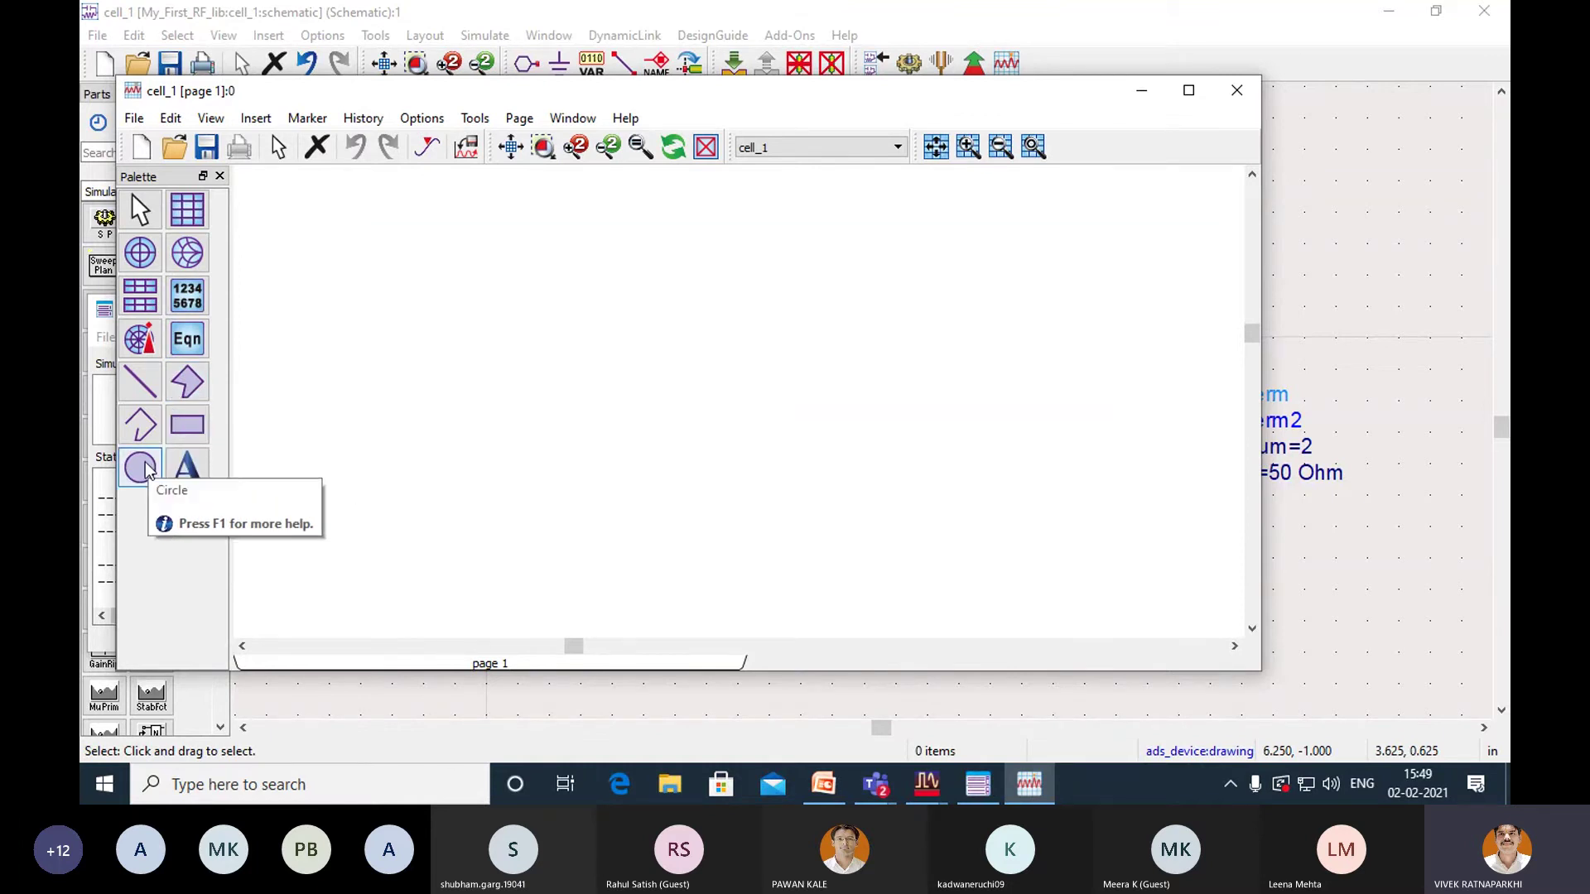
Insert a rectangular plot on the cell_1 data display page with S(1,1) from the cell_1 dataset as a dB trace.
{"action": "left_click", "coordinate": [196, 214]}
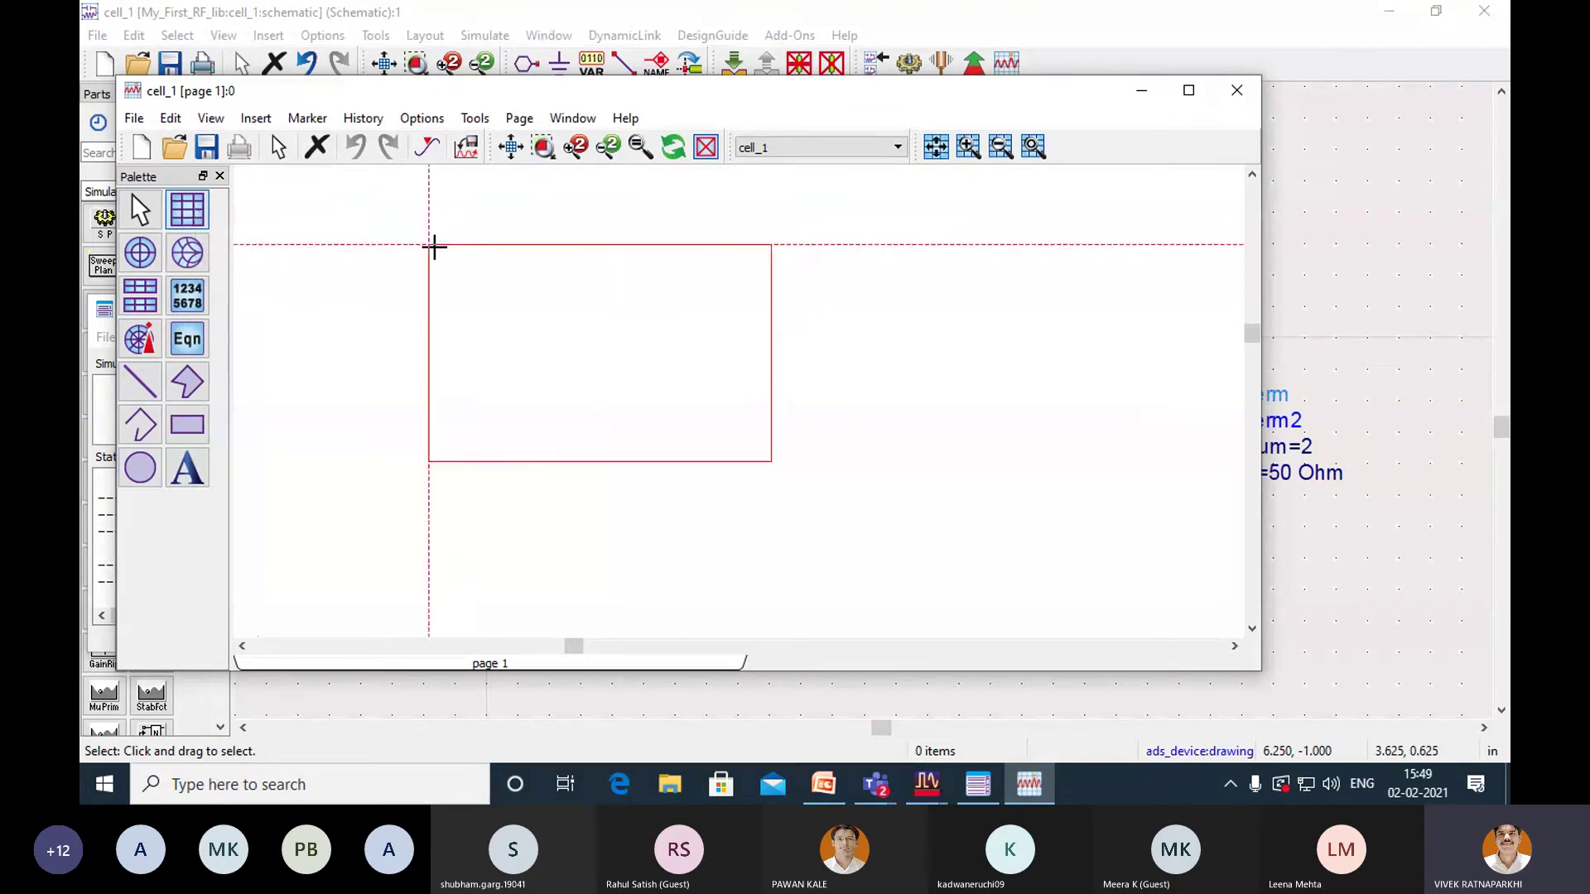
{"action": "left_click", "coordinate": [492, 263]}
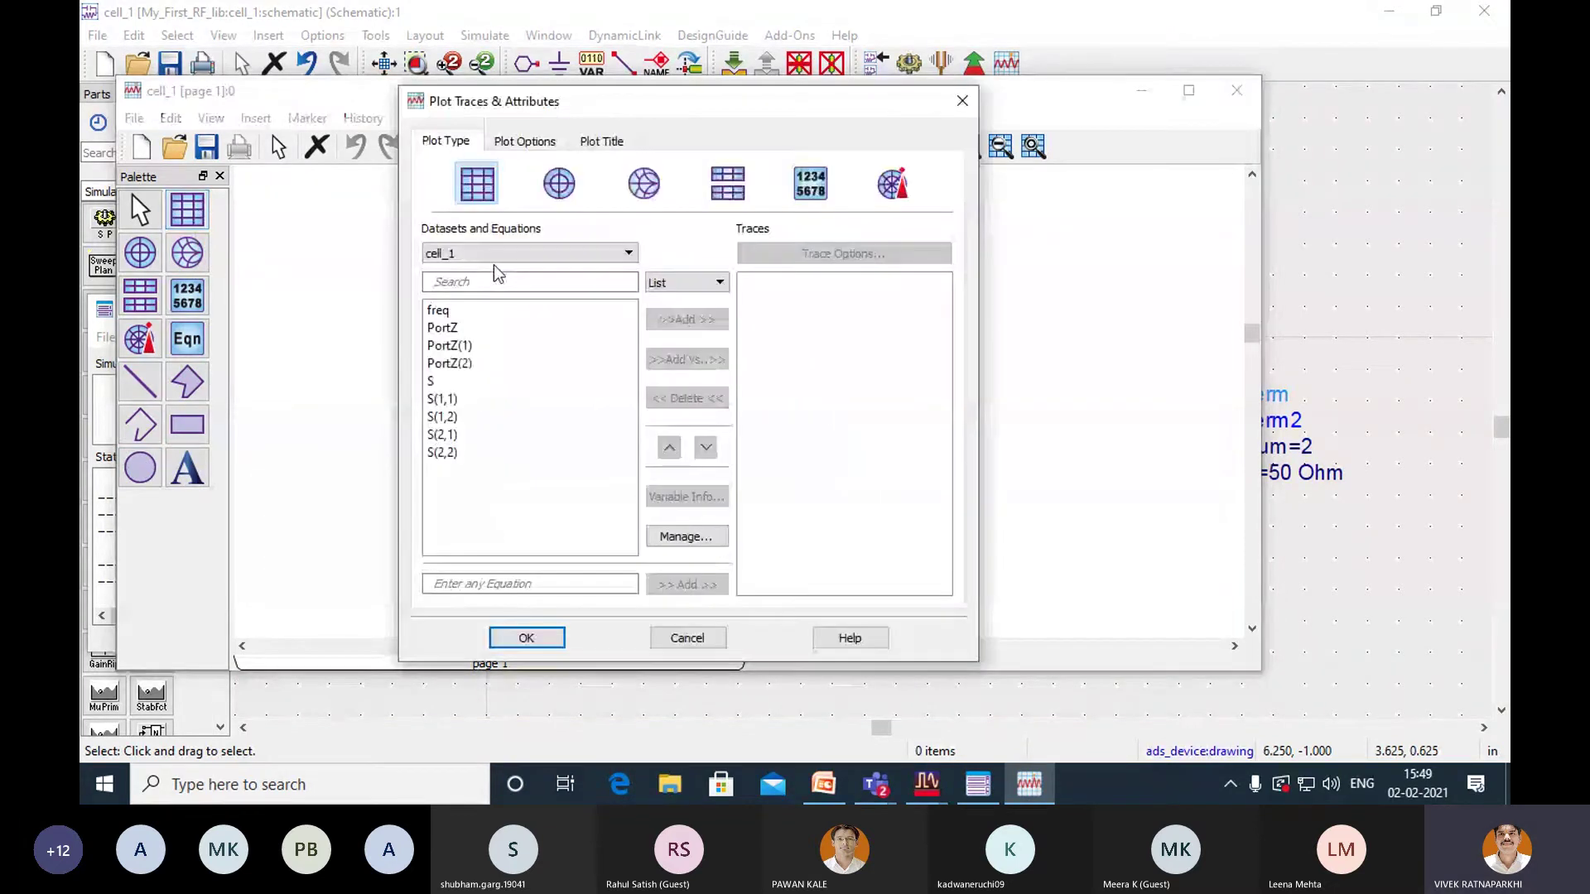
{"action": "double_click", "coordinate": [443, 400]}
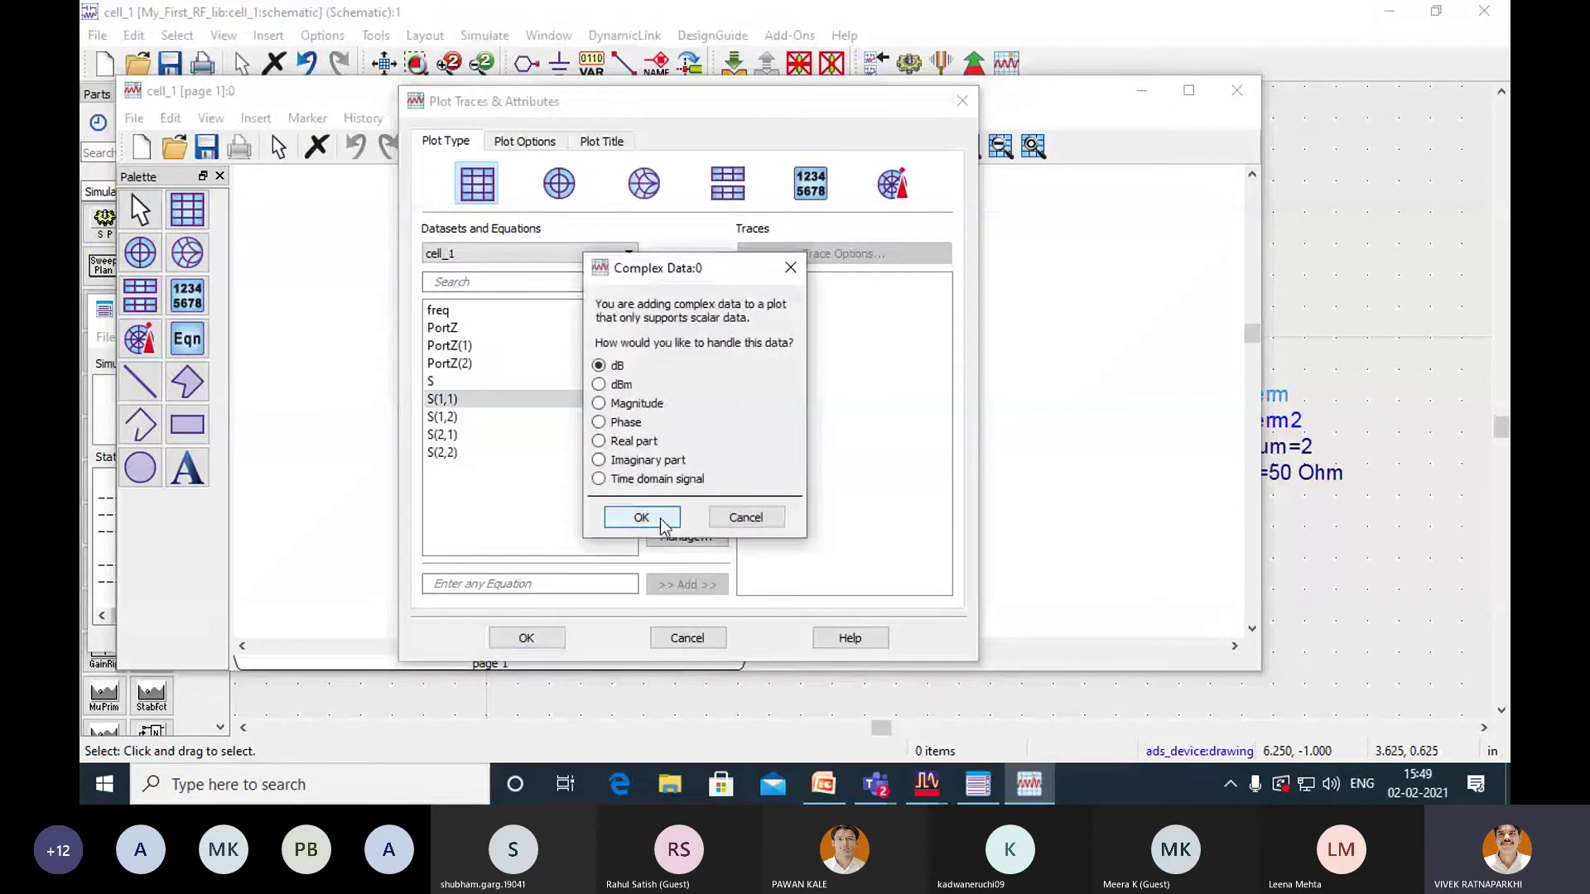
{"action": "left_click", "coordinate": [661, 520]}
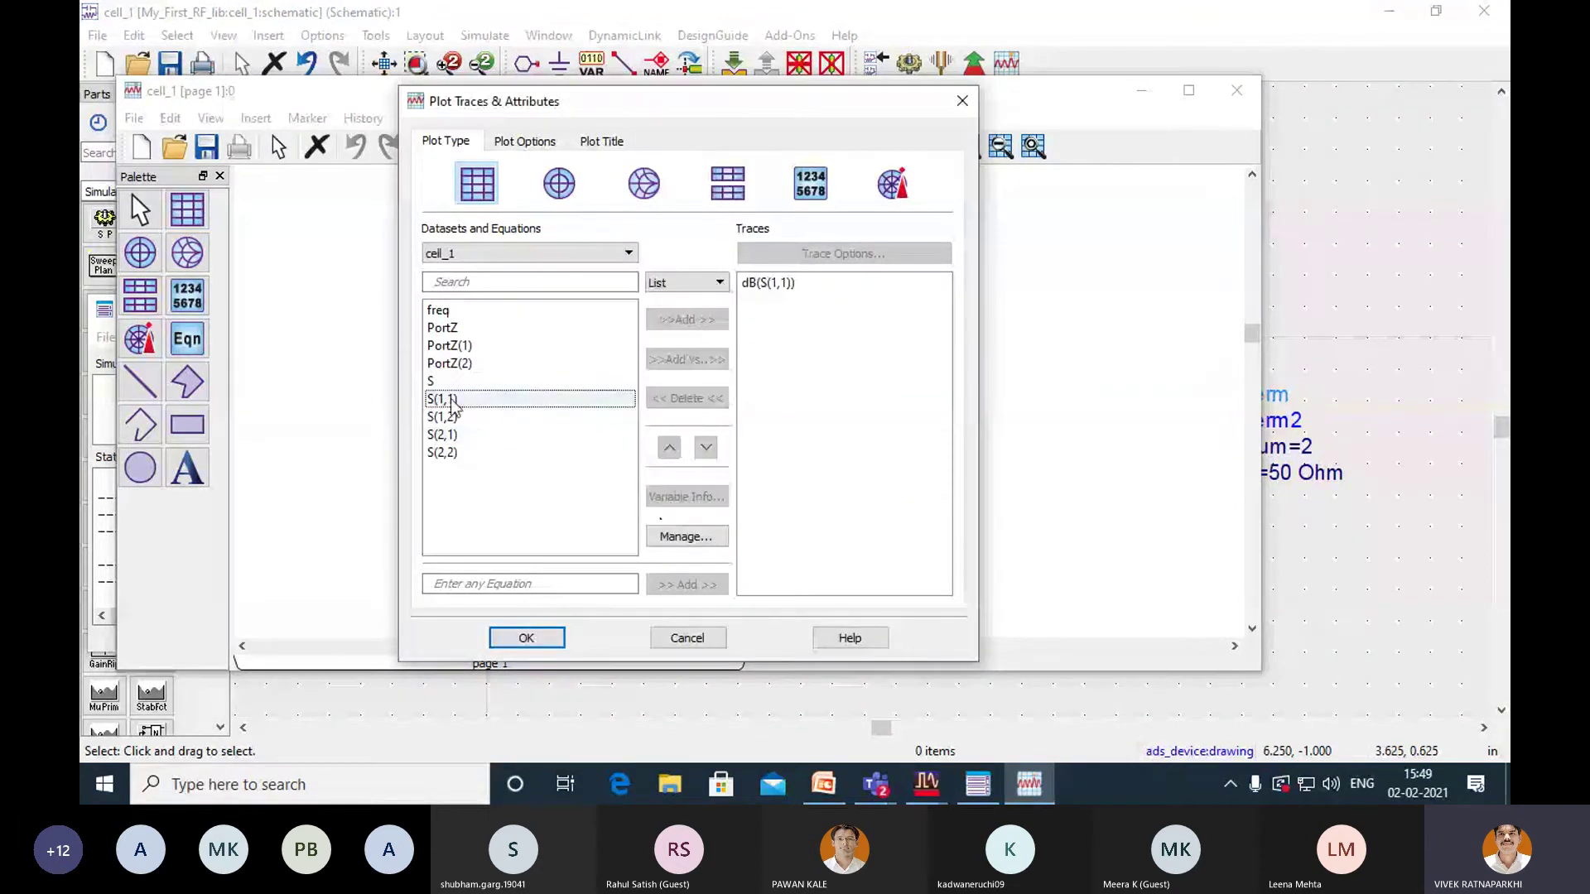
{"action": "left_click", "coordinate": [547, 640]}
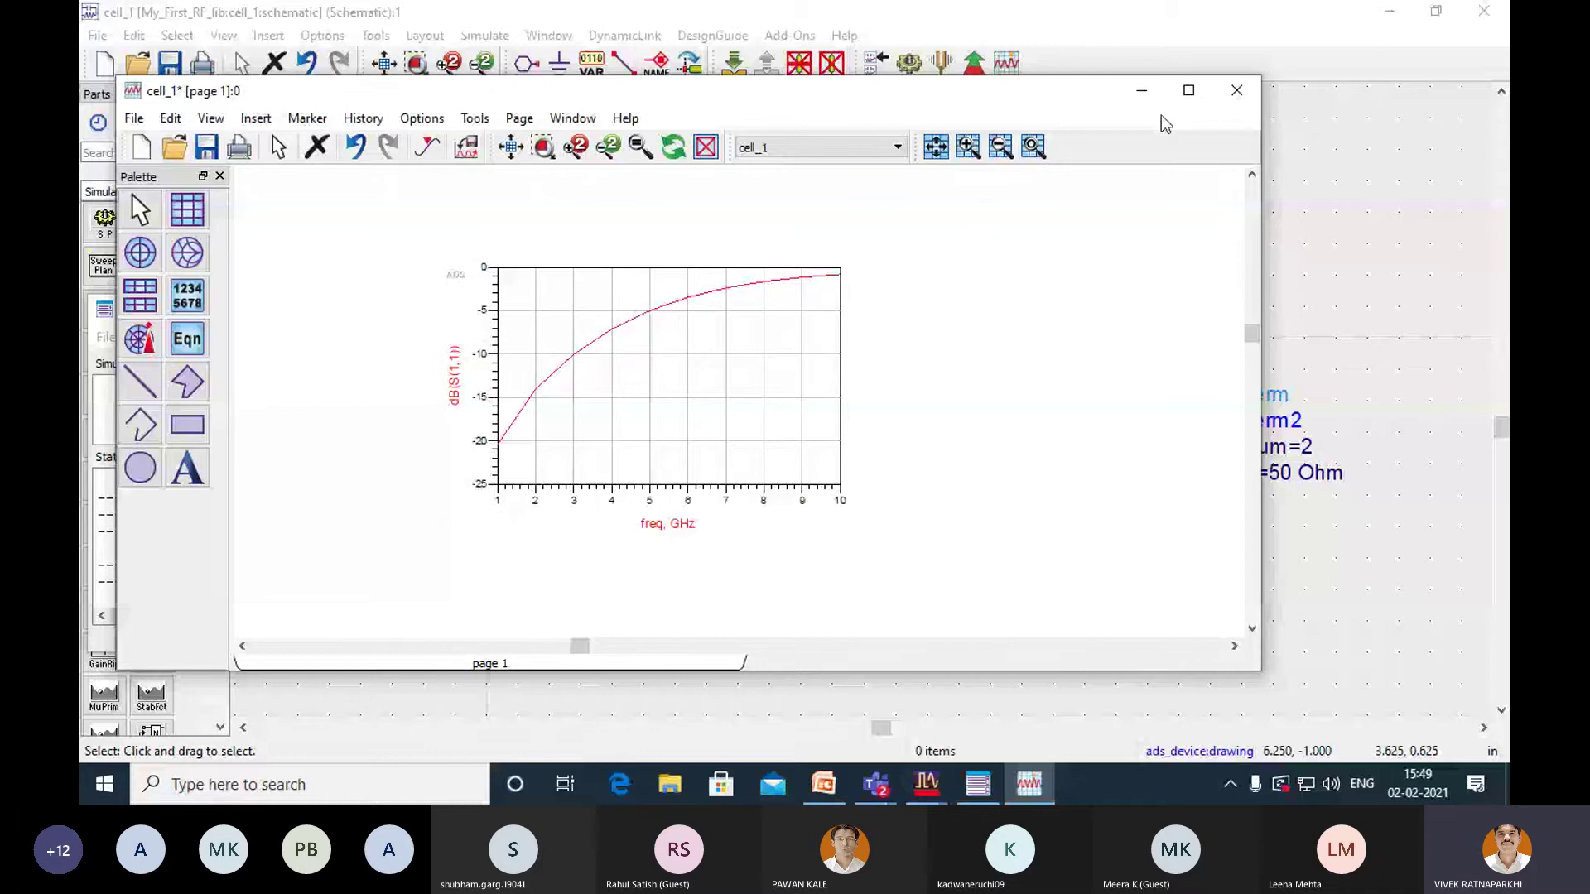
Maximize the data display window and set the dB(S(1,1)) trace's line thickness to 2 points.
{"action": "left_click", "coordinate": [1188, 89]}
{"action": "double_click", "coordinate": [659, 334]}
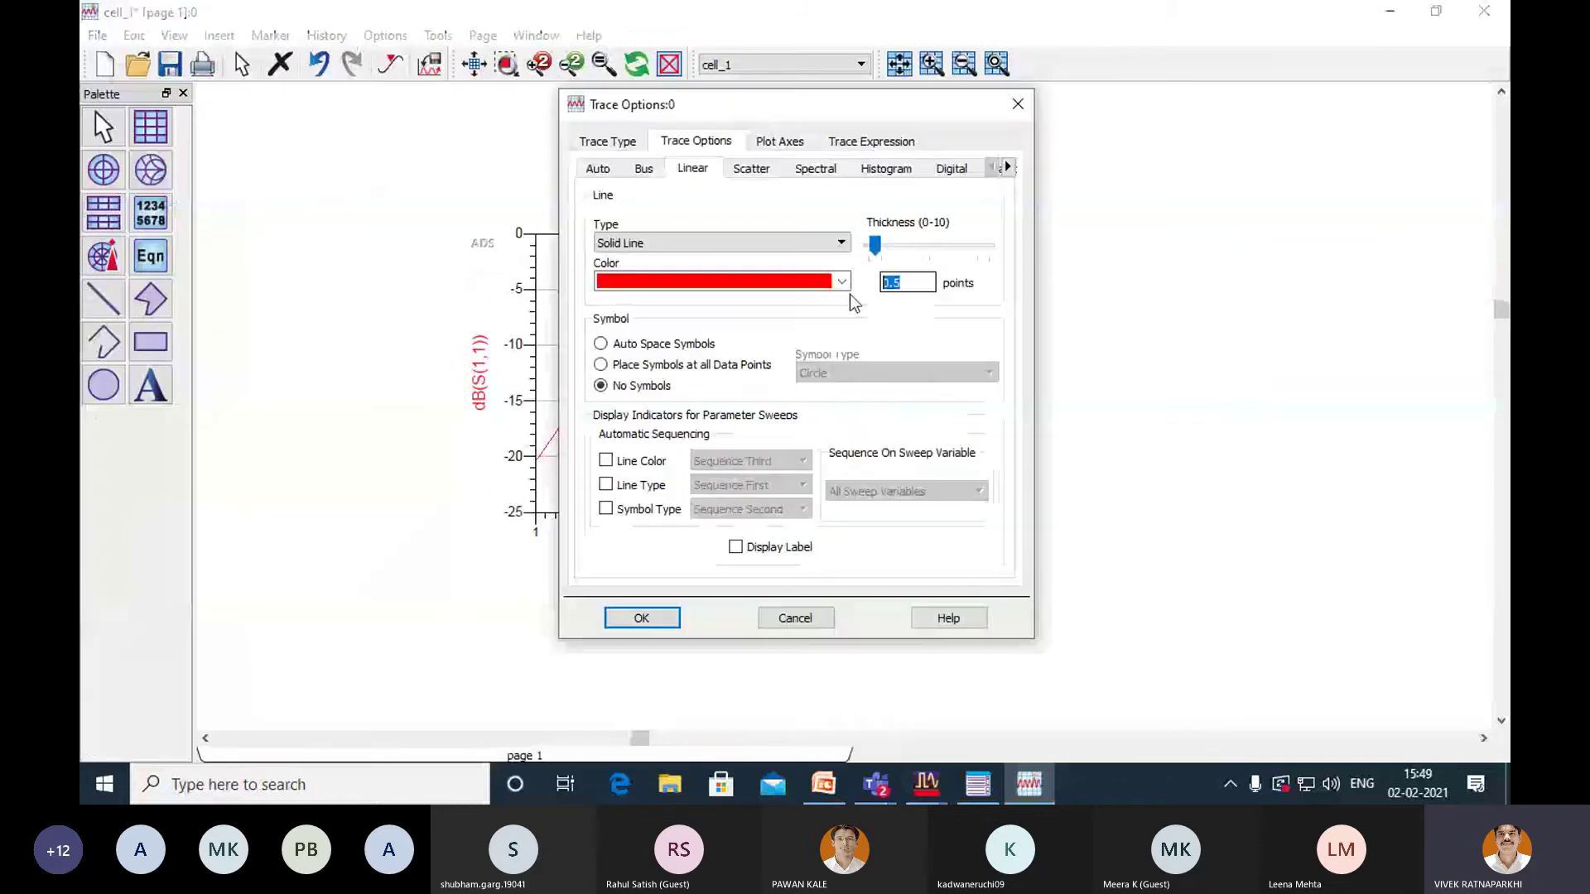
{"action": "type", "text": "1"}
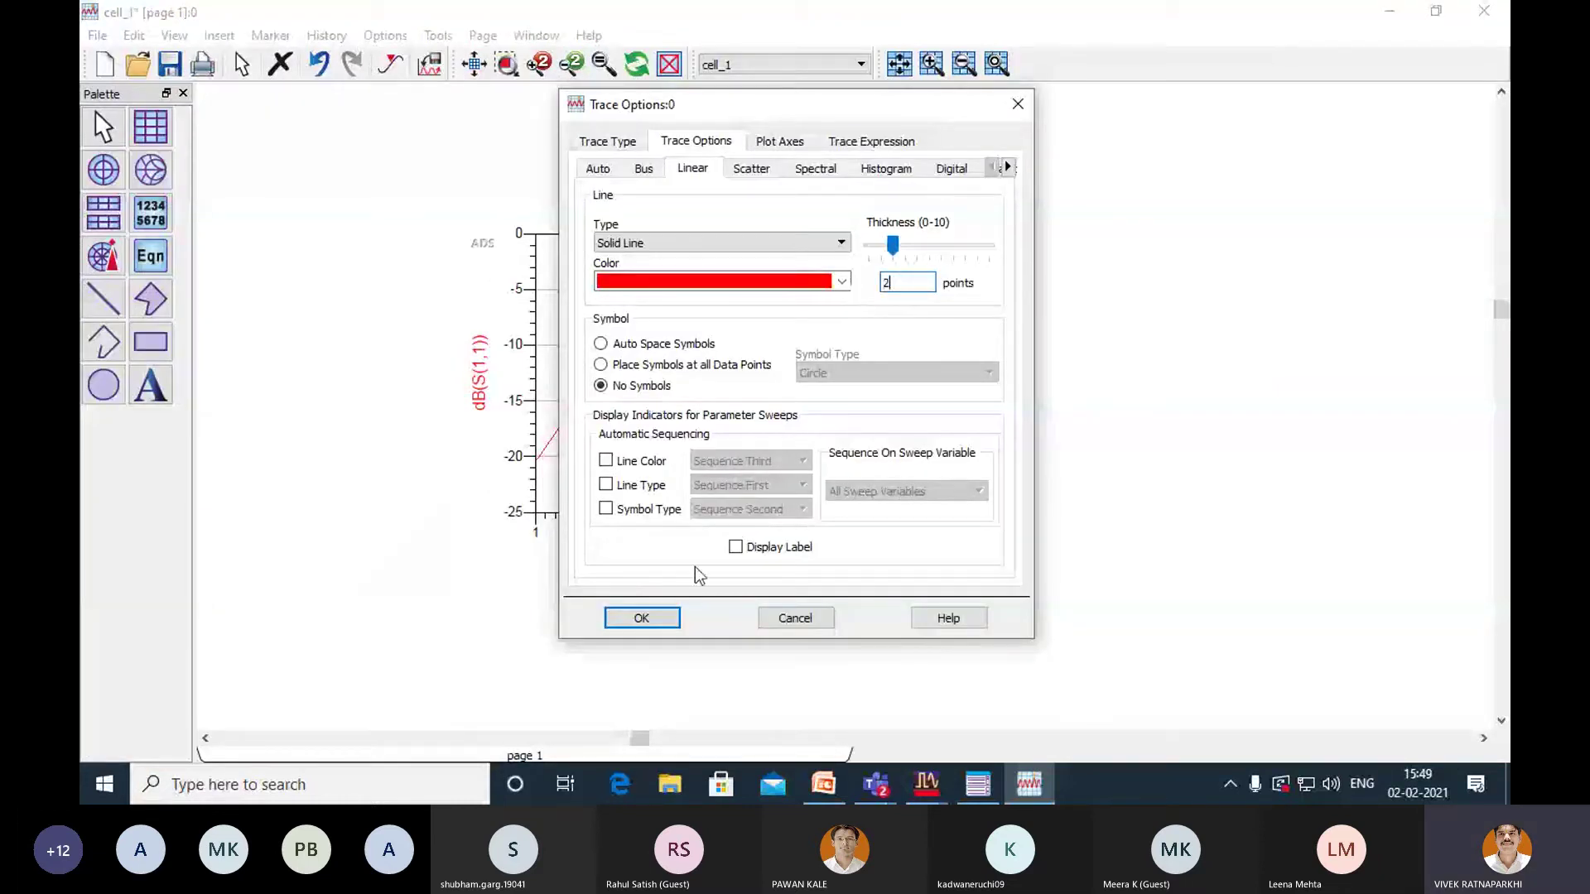
{"action": "left_click", "coordinate": [658, 618]}
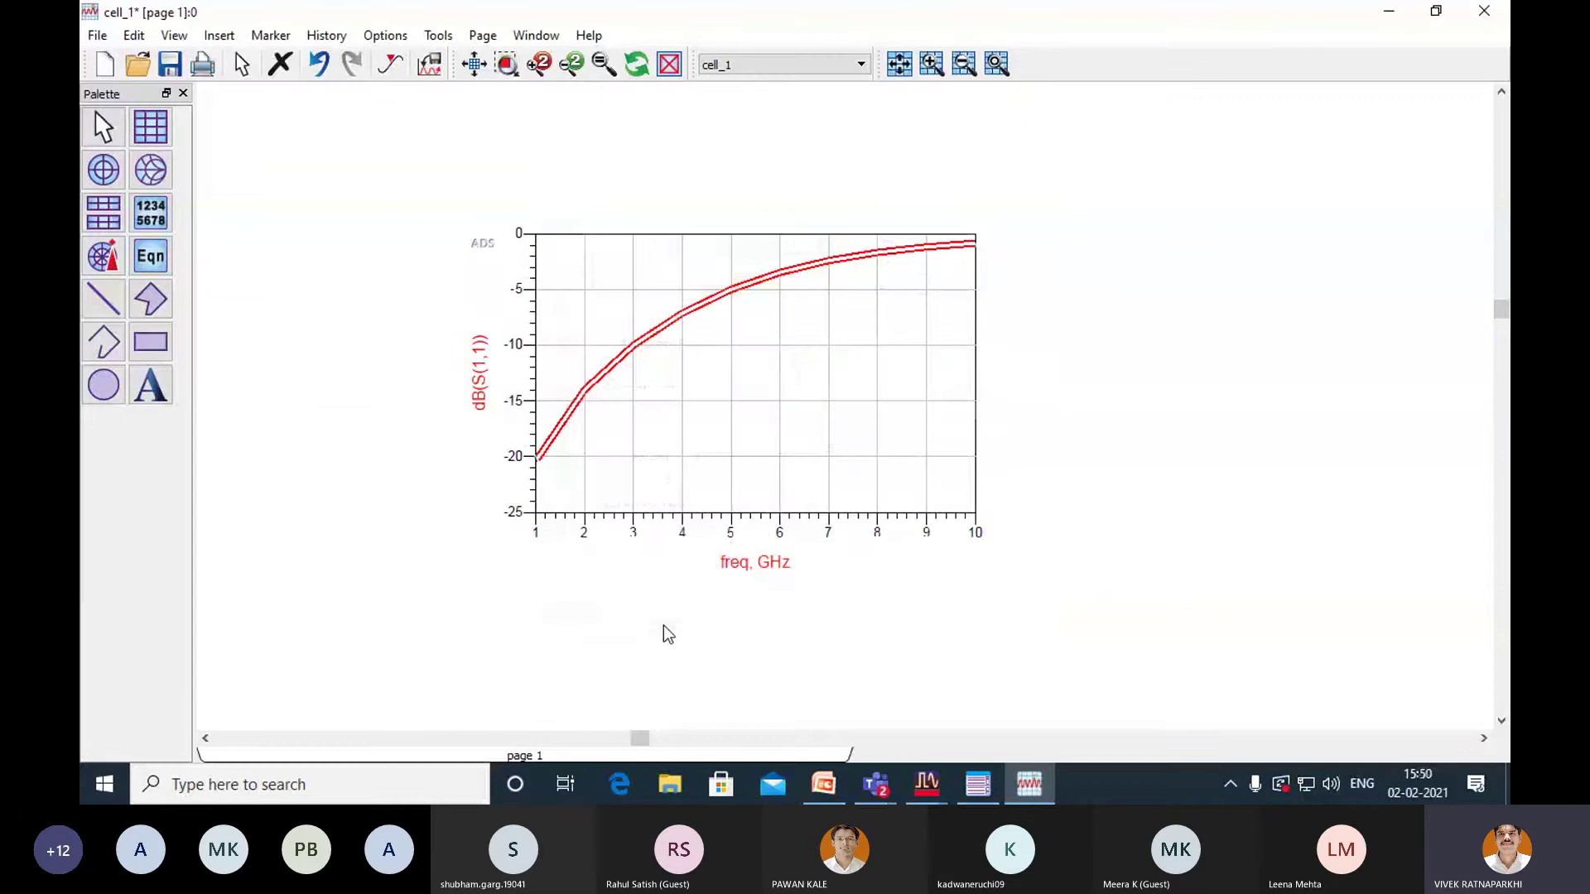
{"action": "left_click", "coordinate": [1184, 417]}
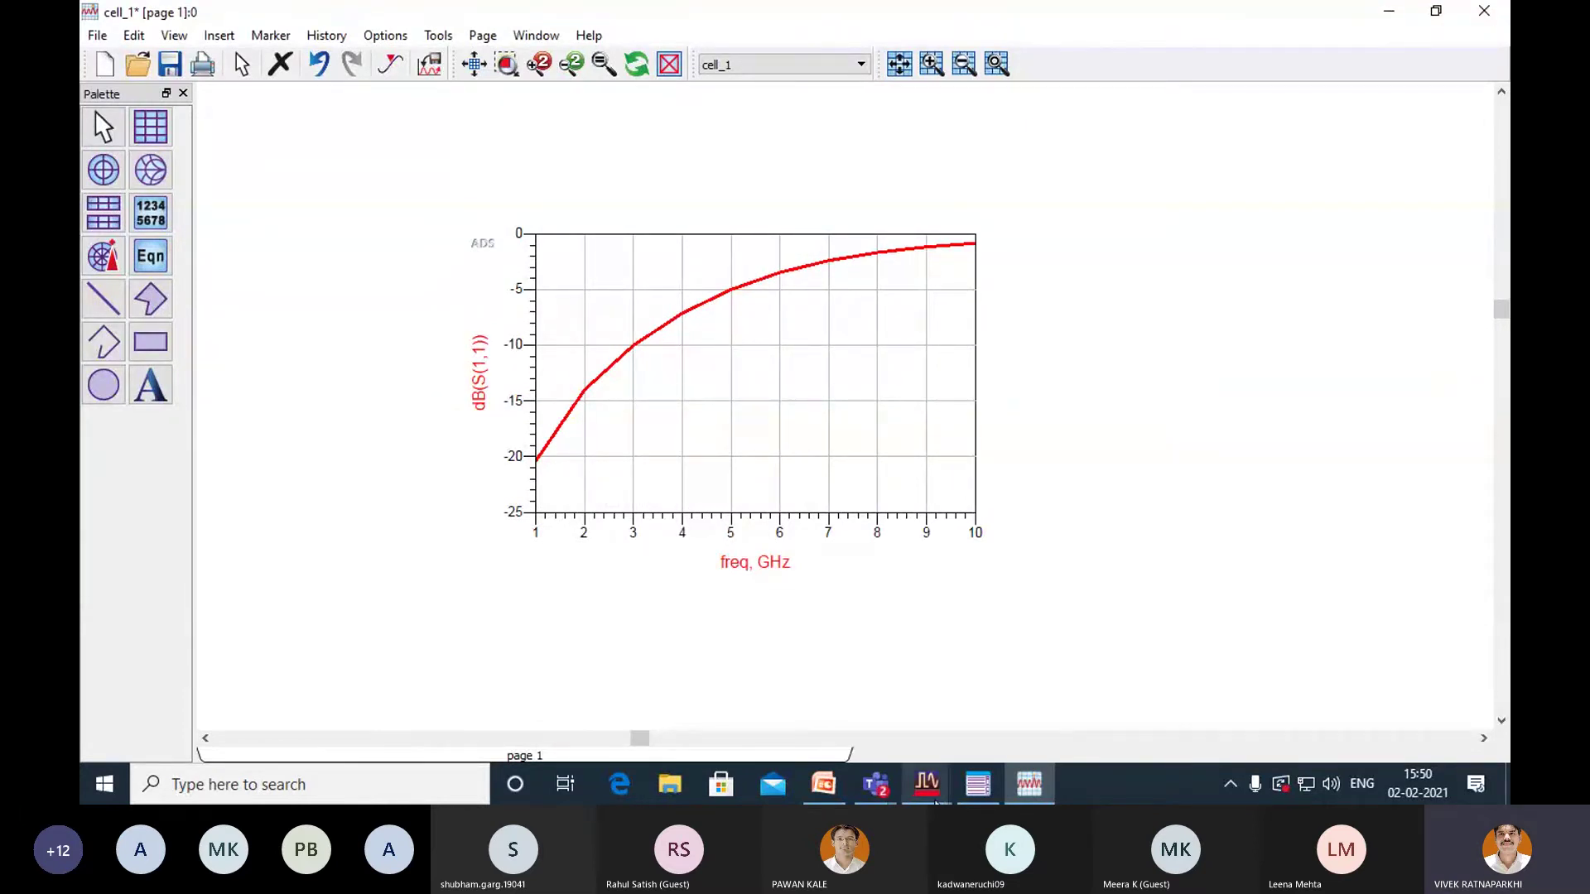
Add S(2,1) from the cell_1 dataset to the existing rectangular plot as a dB trace.
{"action": "left_click", "coordinate": [927, 784]}
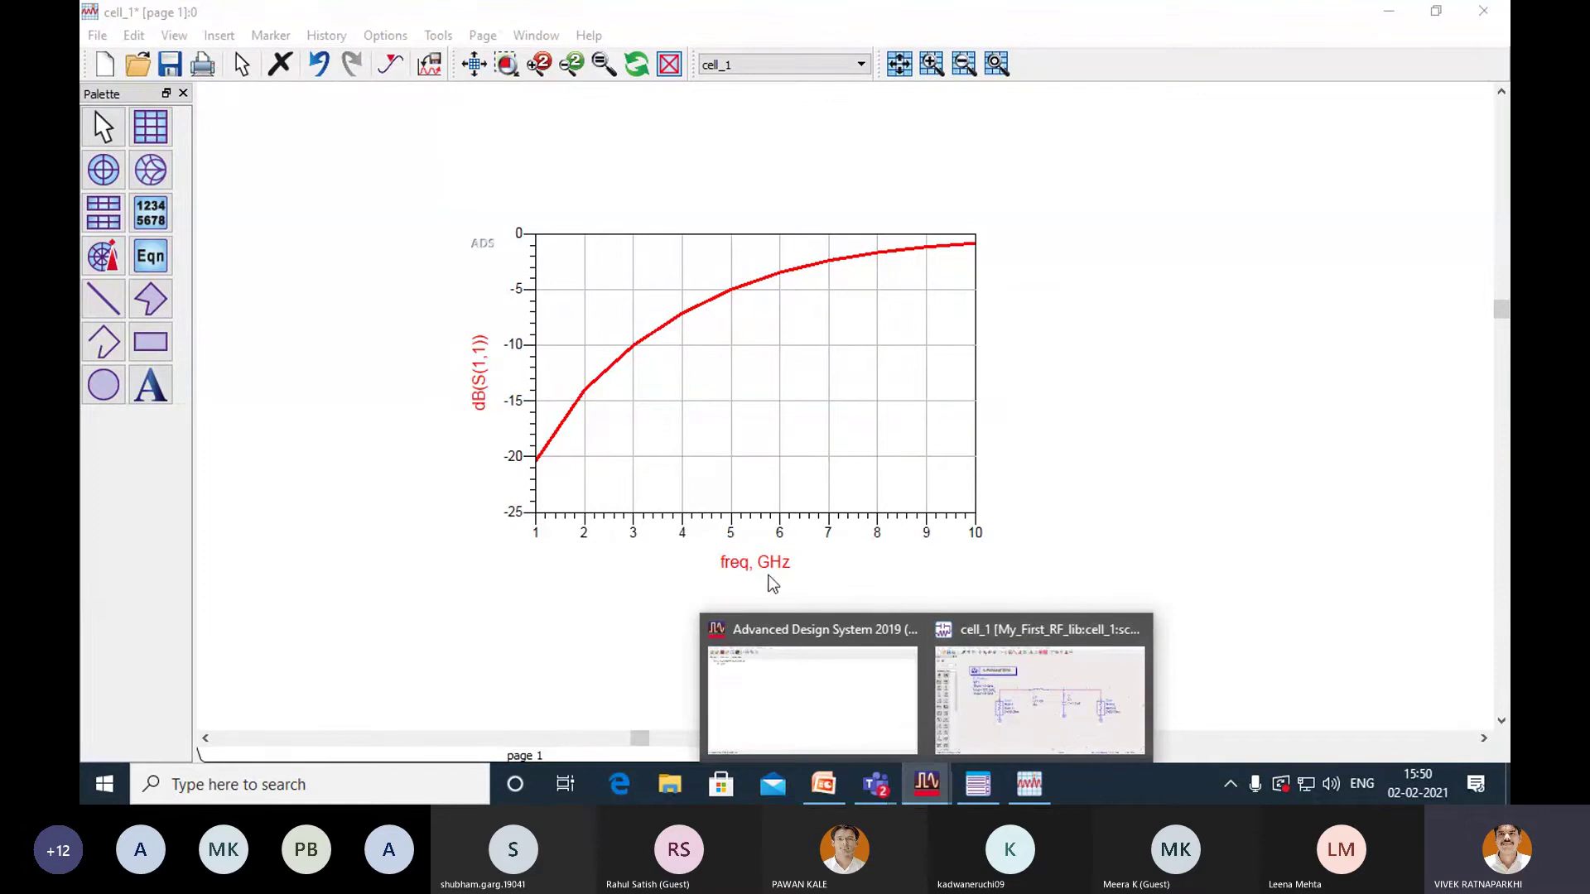
{"action": "left_click", "coordinate": [626, 519]}
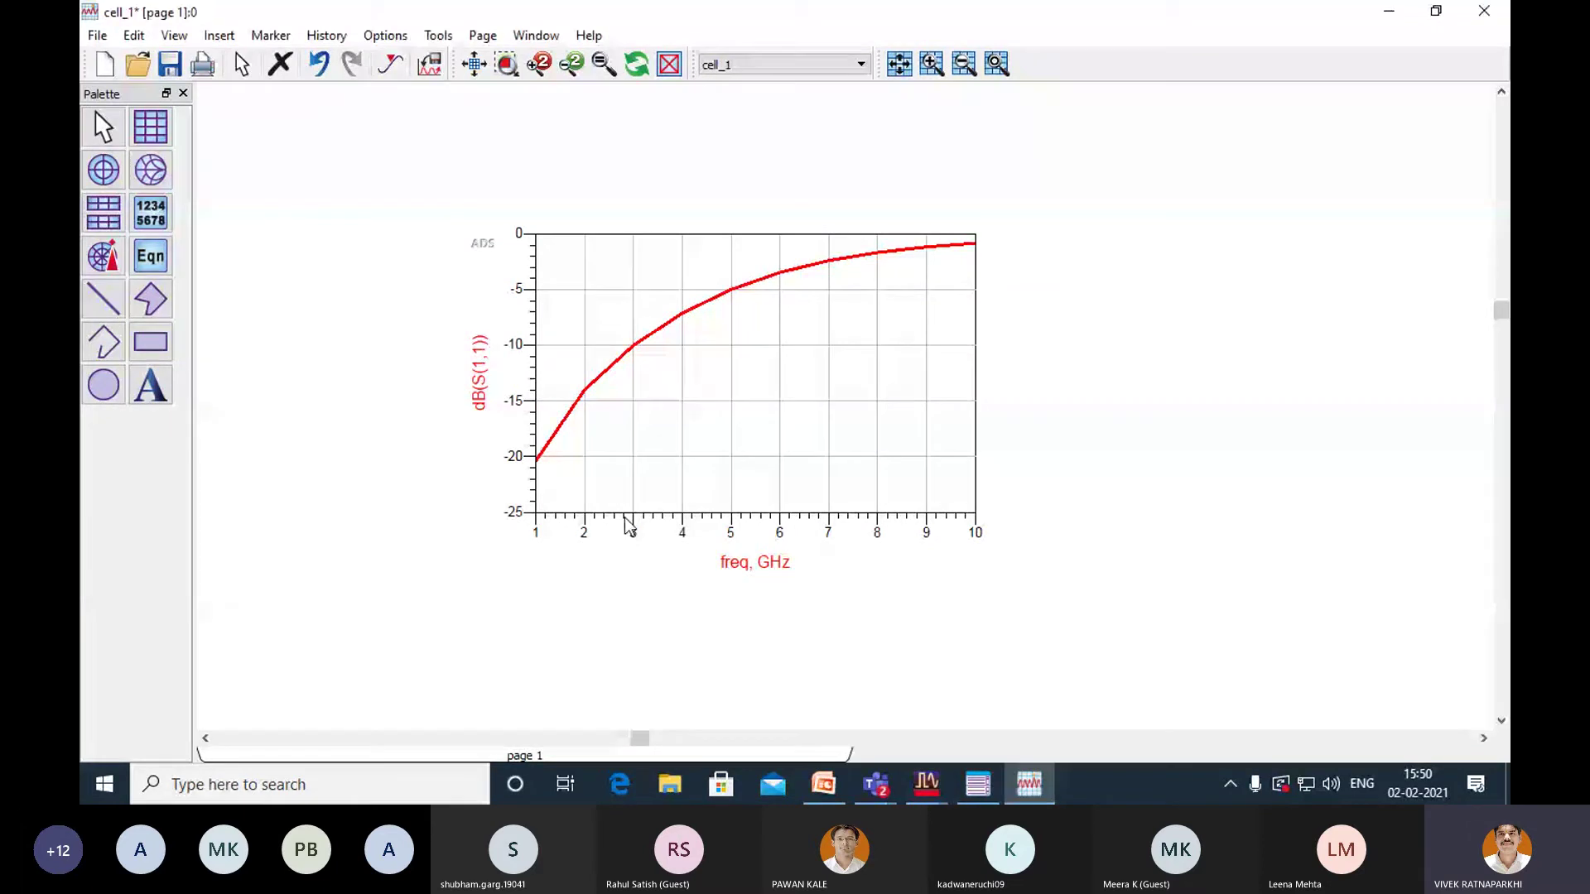
{"action": "double_click", "coordinate": [718, 450]}
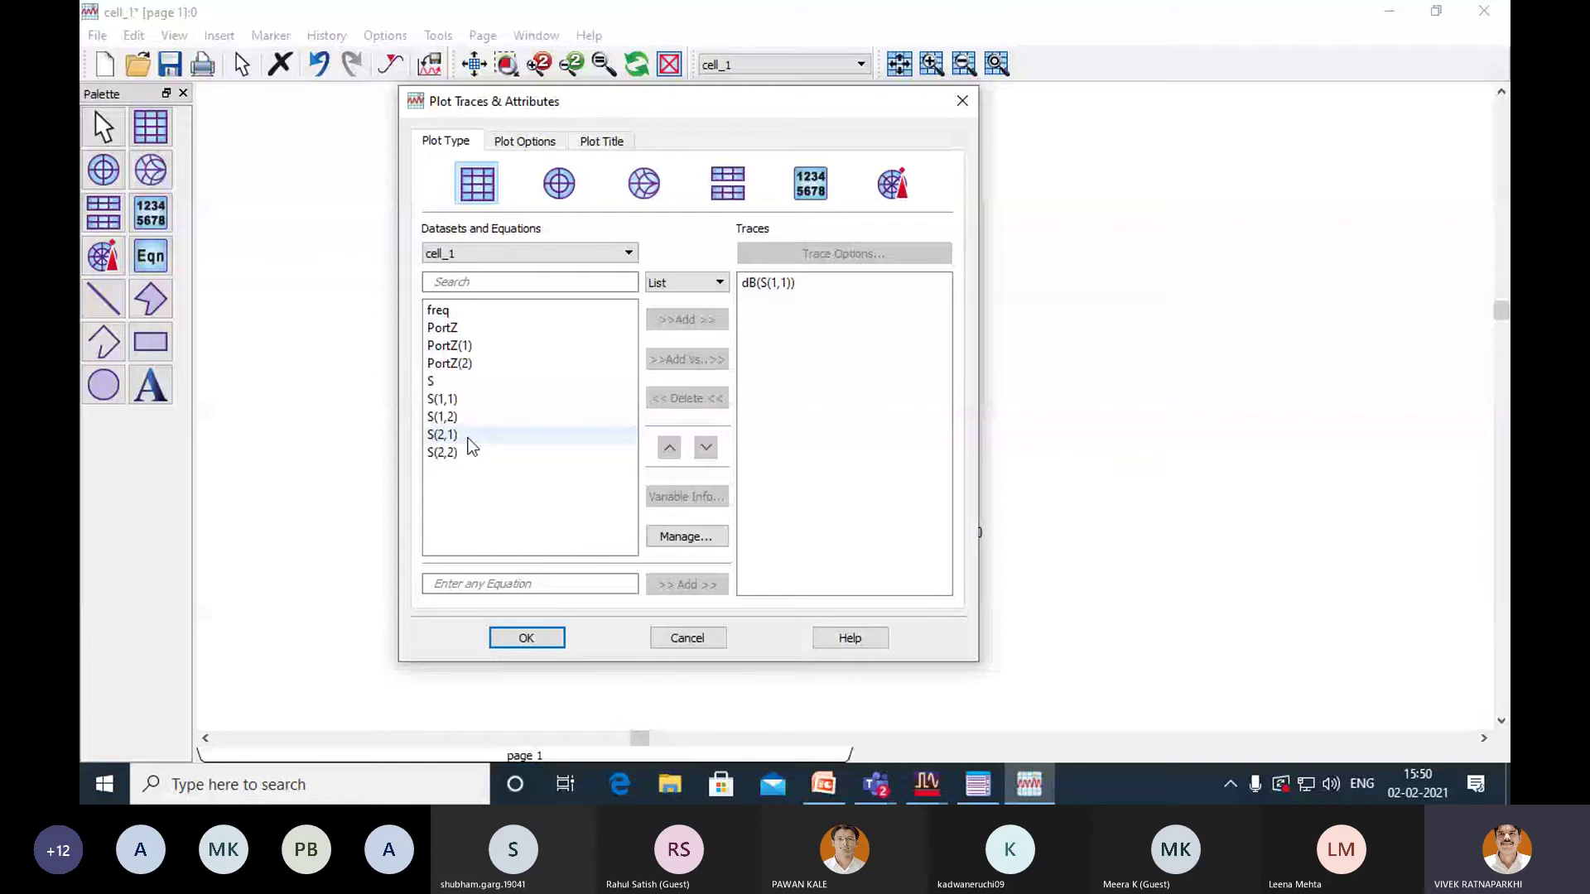
{"action": "left_click", "coordinate": [468, 439]}
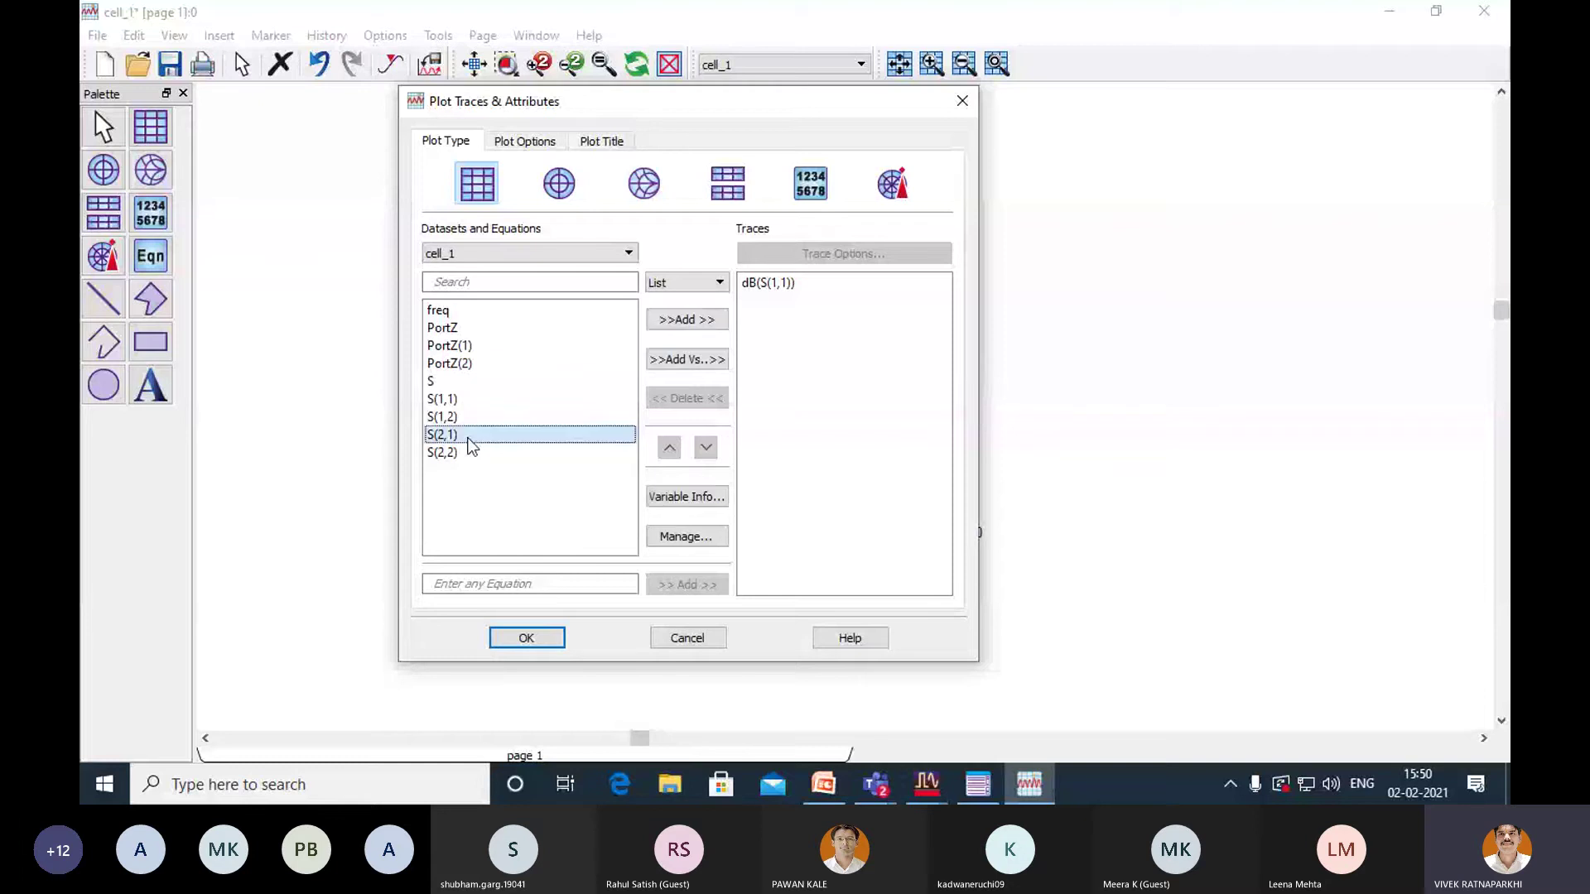
{"action": "left_click", "coordinate": [683, 321]}
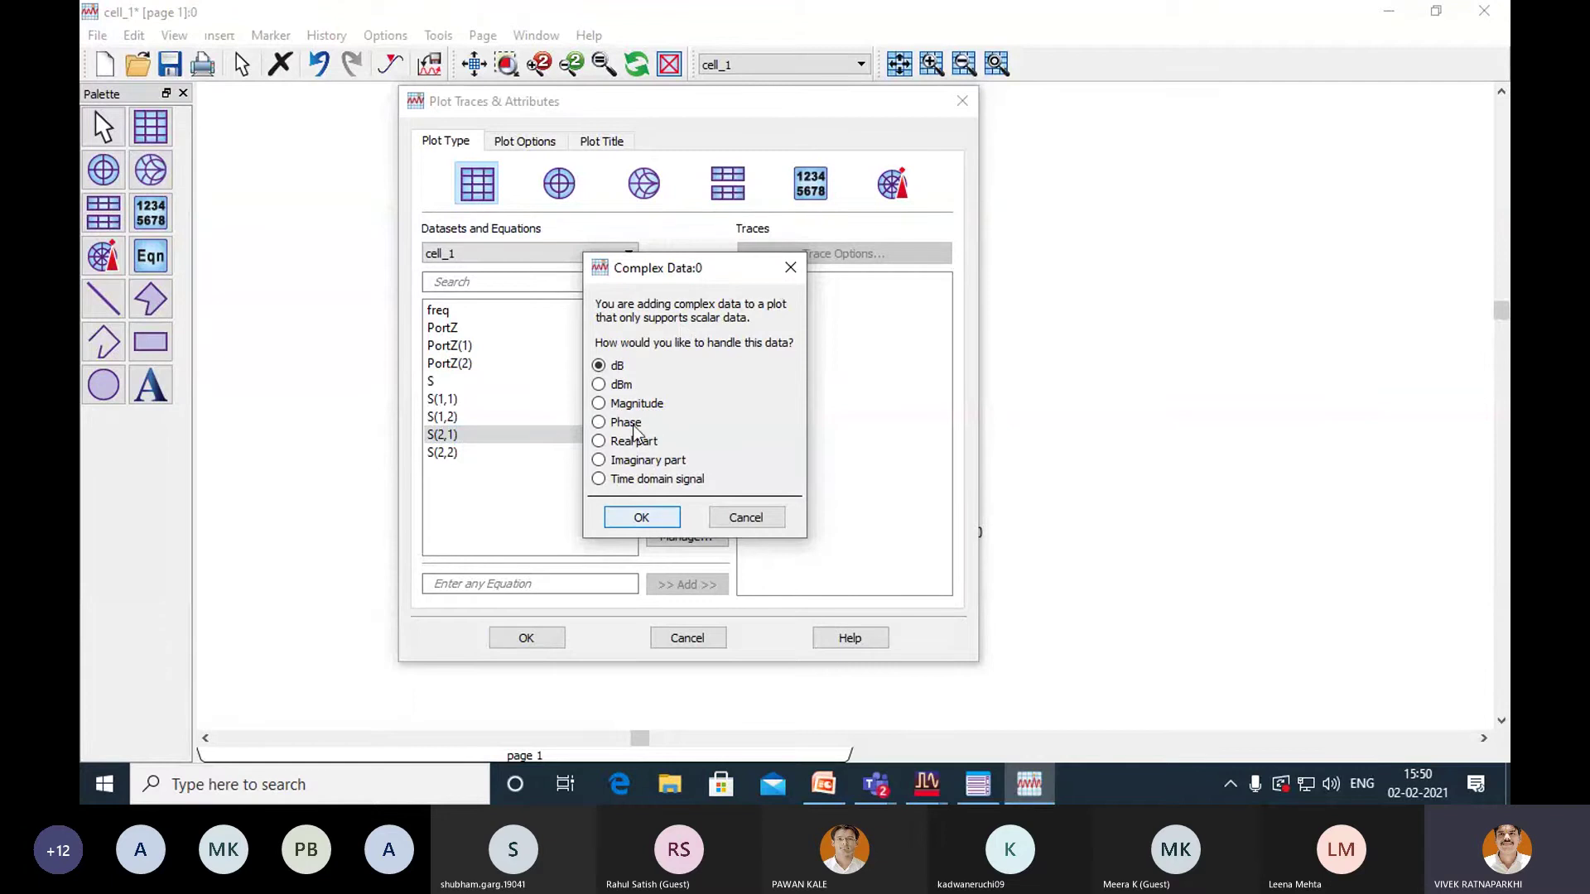
{"action": "left_click", "coordinate": [658, 518]}
{"action": "left_click", "coordinate": [556, 639]}
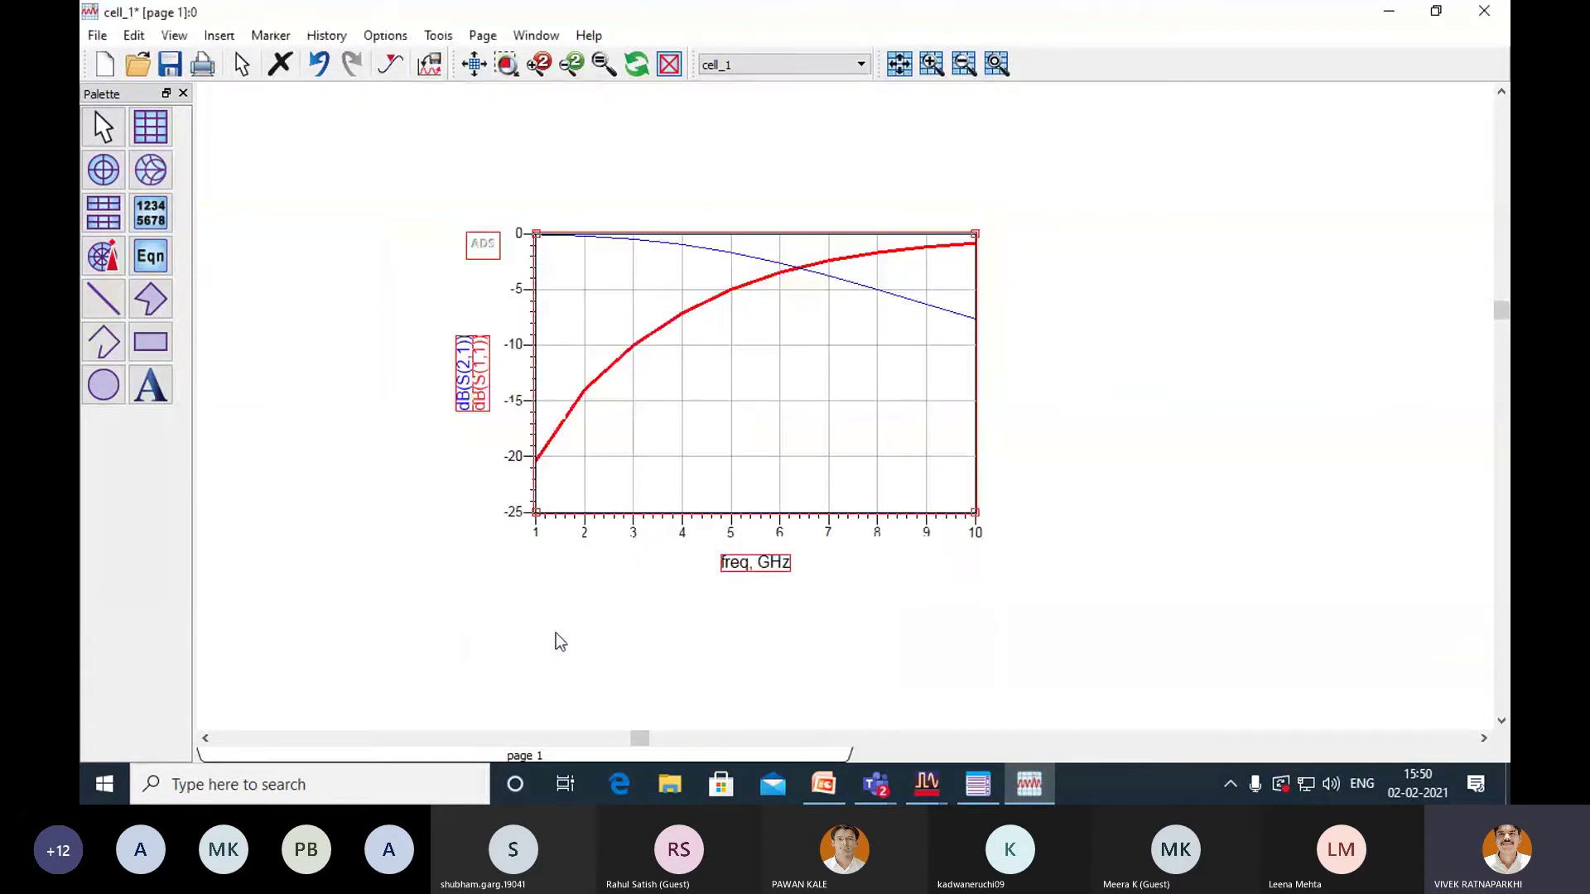
Set the line thickness of the dB(S(2,1)) trace to 2 points.
{"action": "double_click", "coordinate": [889, 296]}
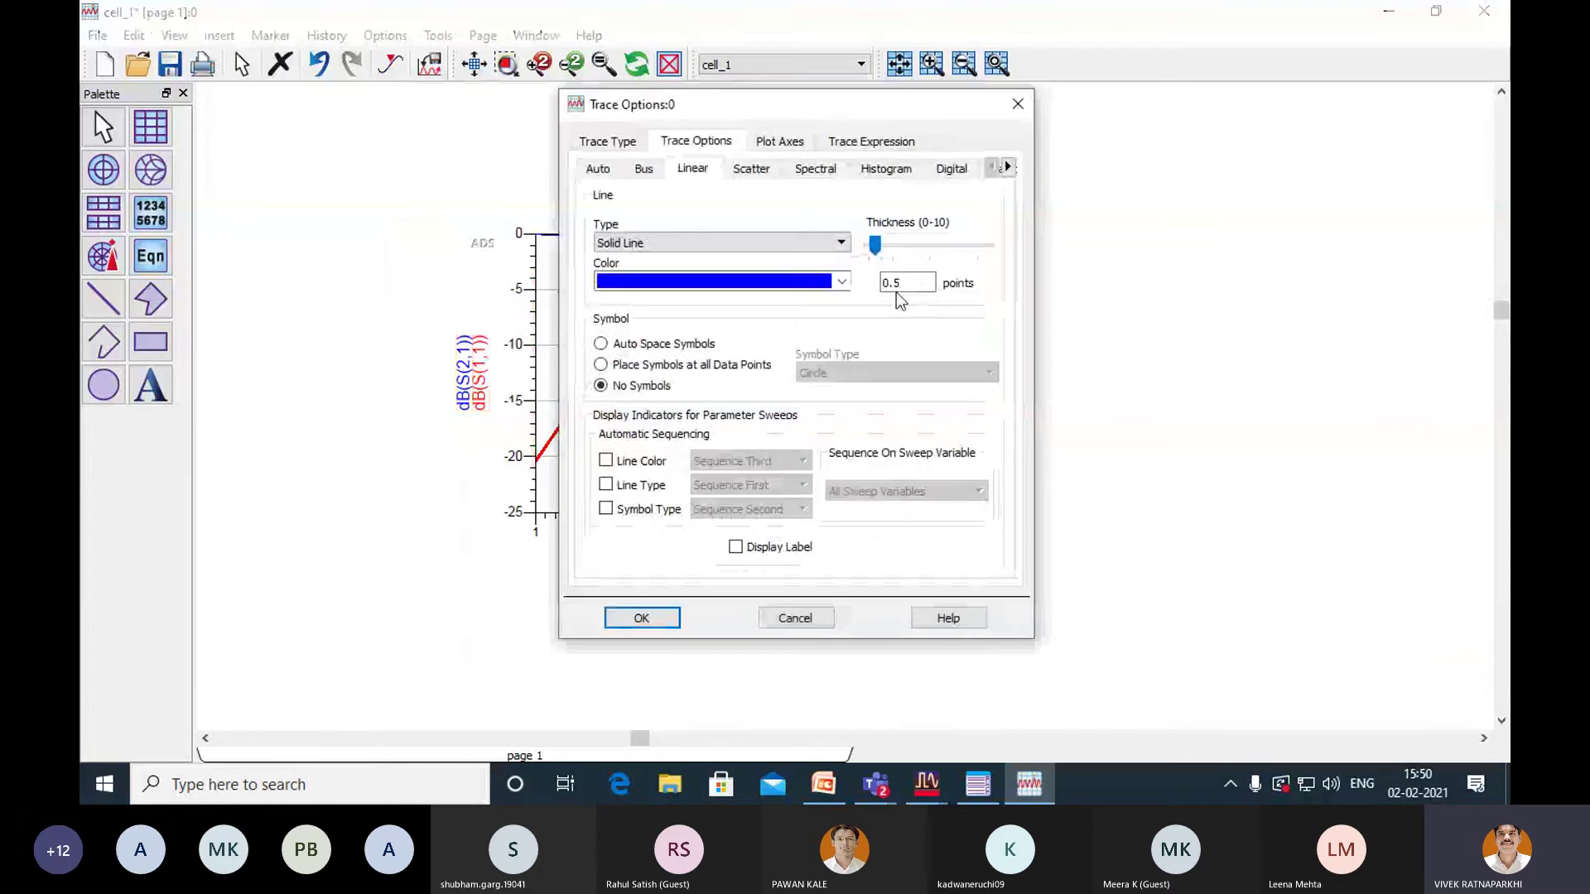
{"action": "left_click_drag", "start_coordinate": [903, 285], "coordinate": [852, 288]}
{"action": "type", "text": "2"}
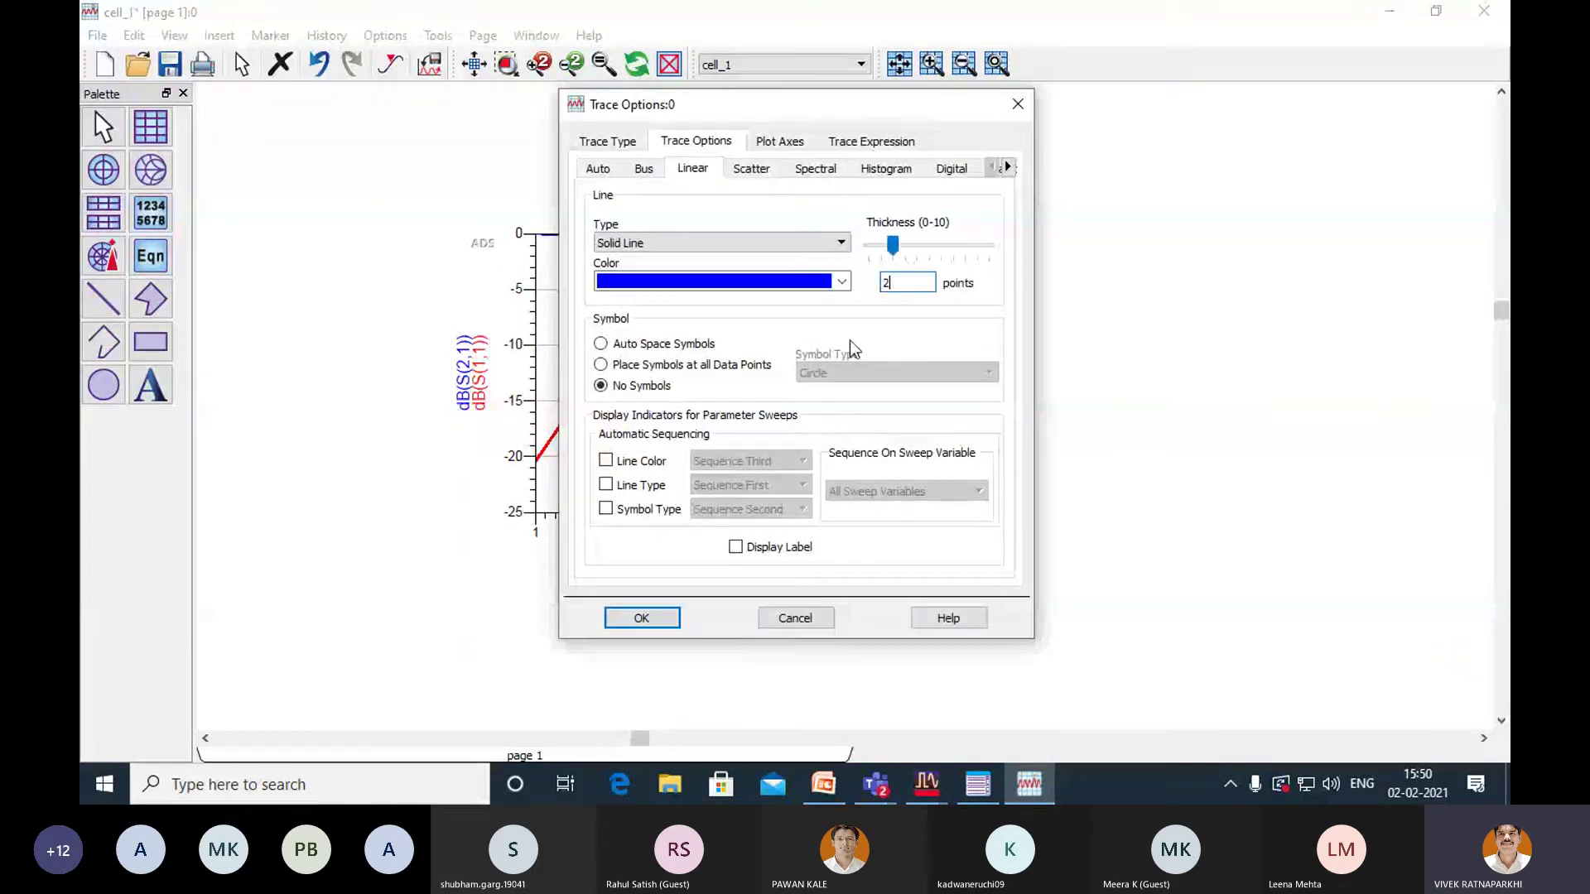
{"action": "left_click", "coordinate": [642, 617]}
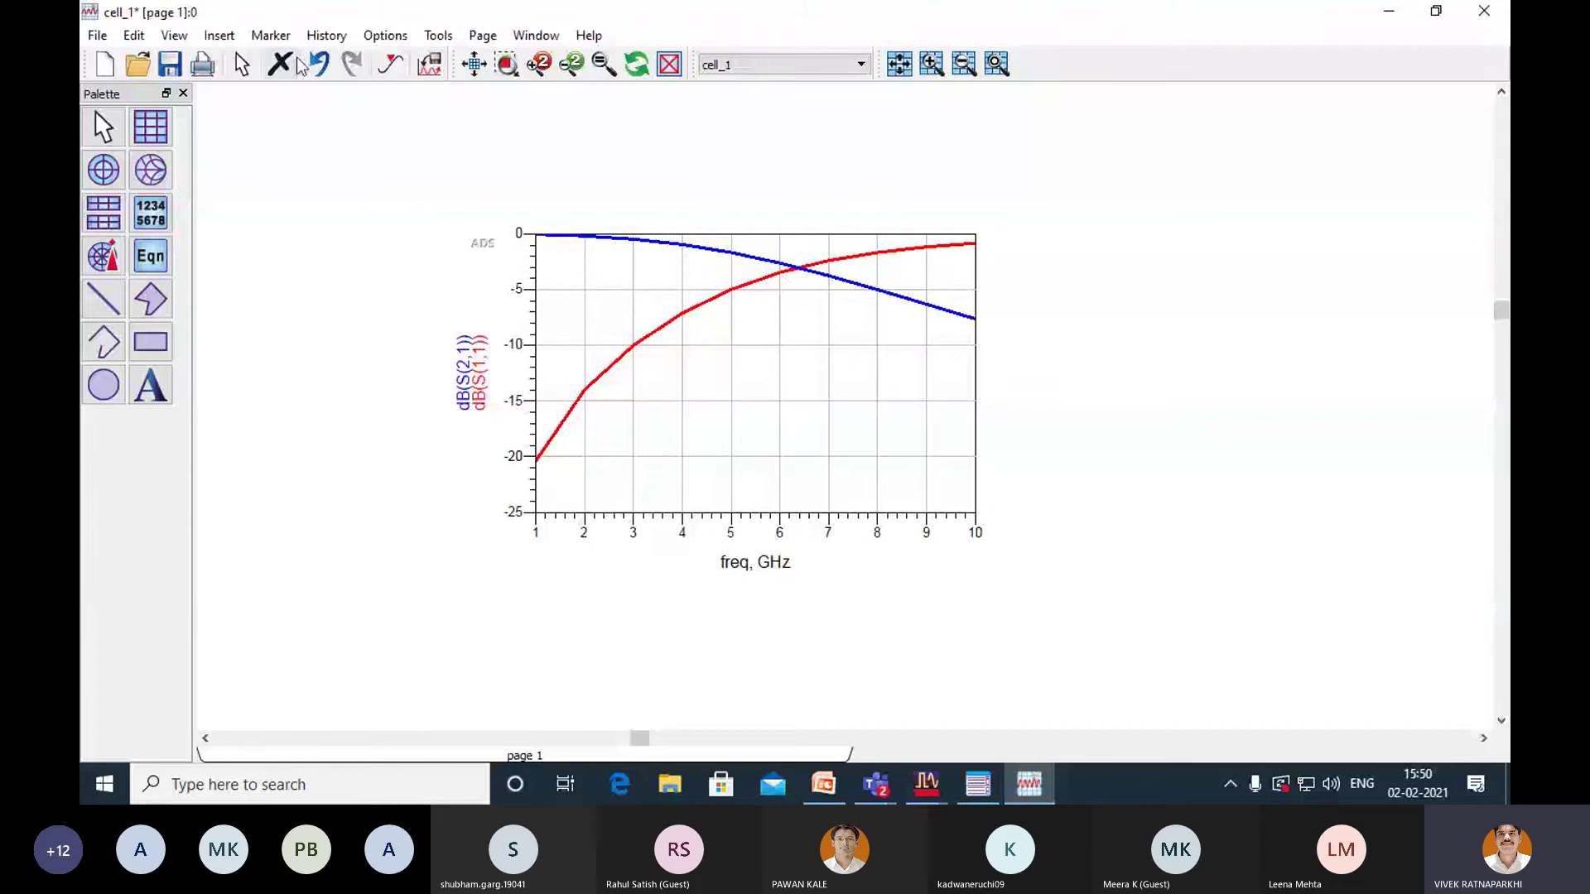
Set the default trace line thickness to 2 points in the data display preferences.
{"action": "left_click", "coordinate": [385, 35]}
{"action": "left_click", "coordinate": [390, 58]}
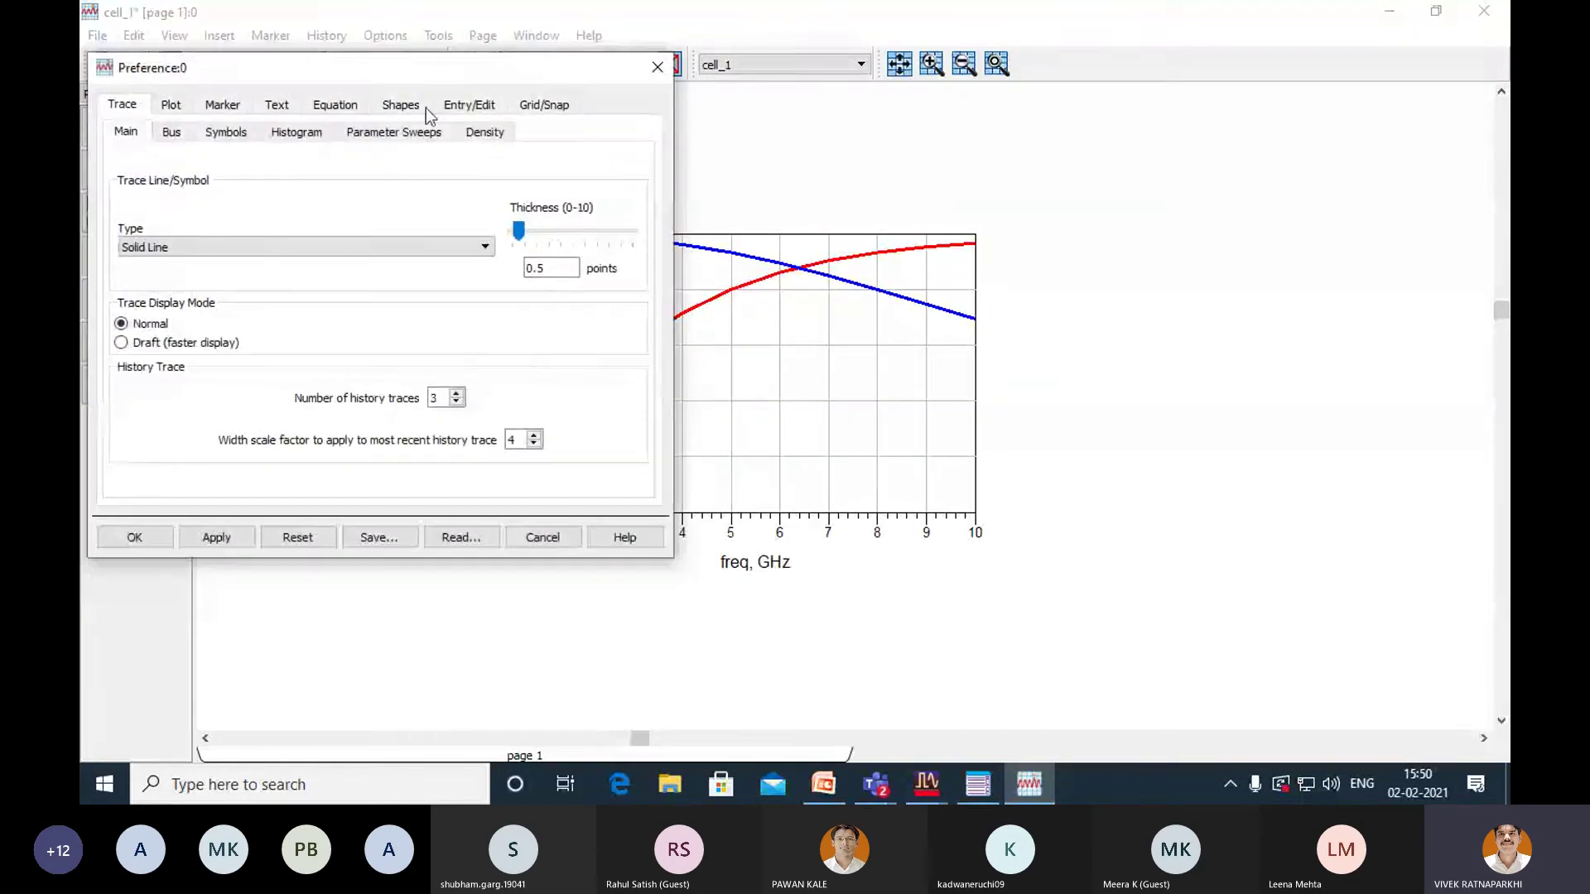
{"action": "left_click_drag", "start_coordinate": [571, 267], "coordinate": [515, 278]}
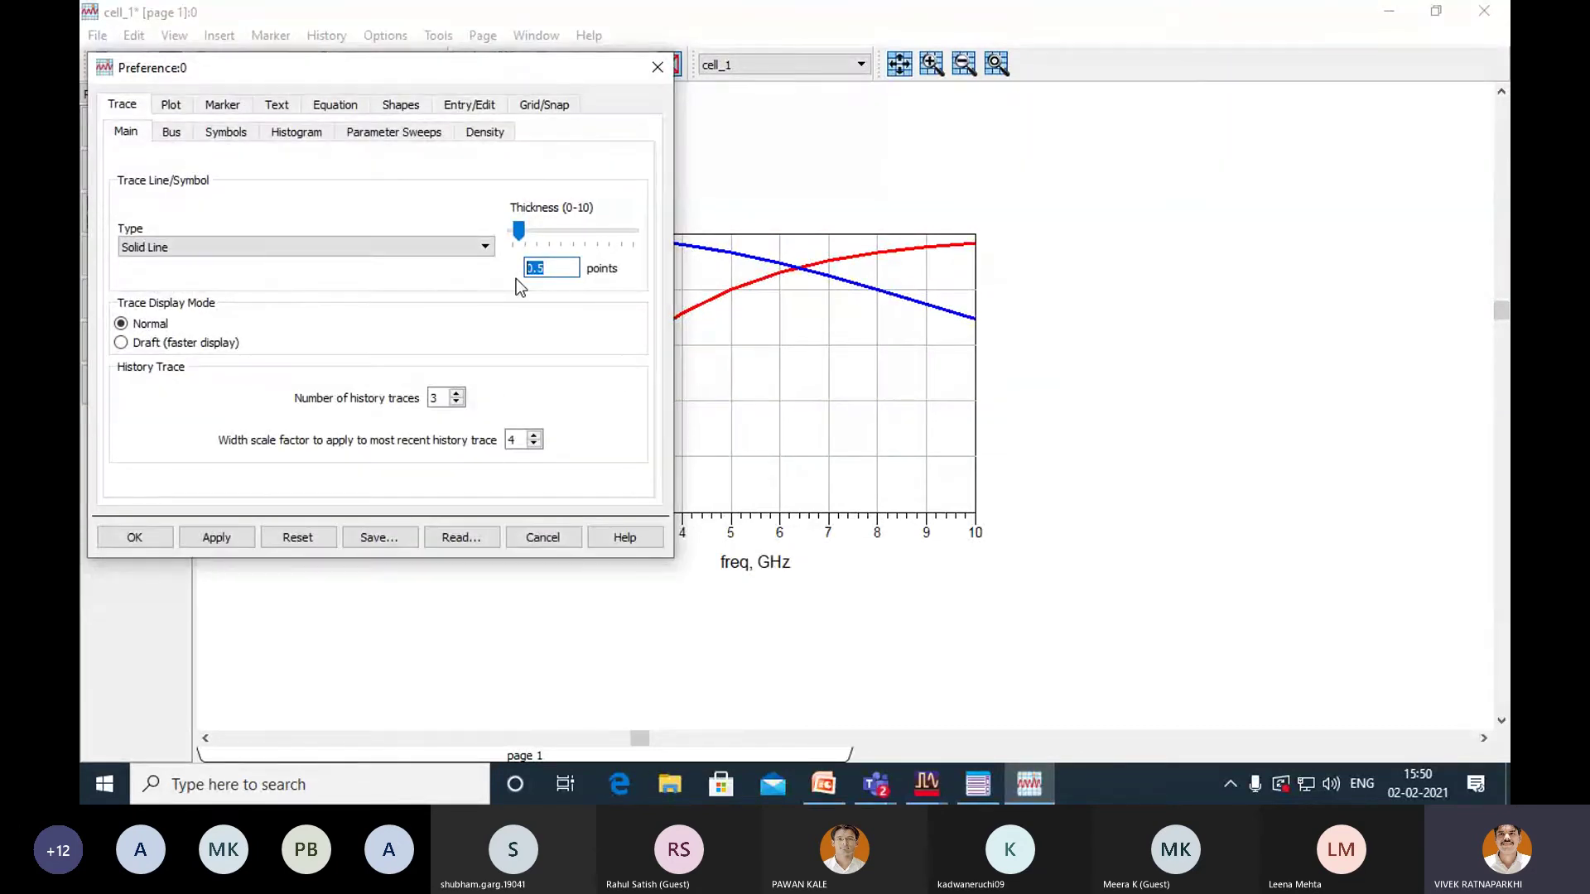
{"action": "type", "text": "2"}
{"action": "left_click", "coordinate": [215, 537]}
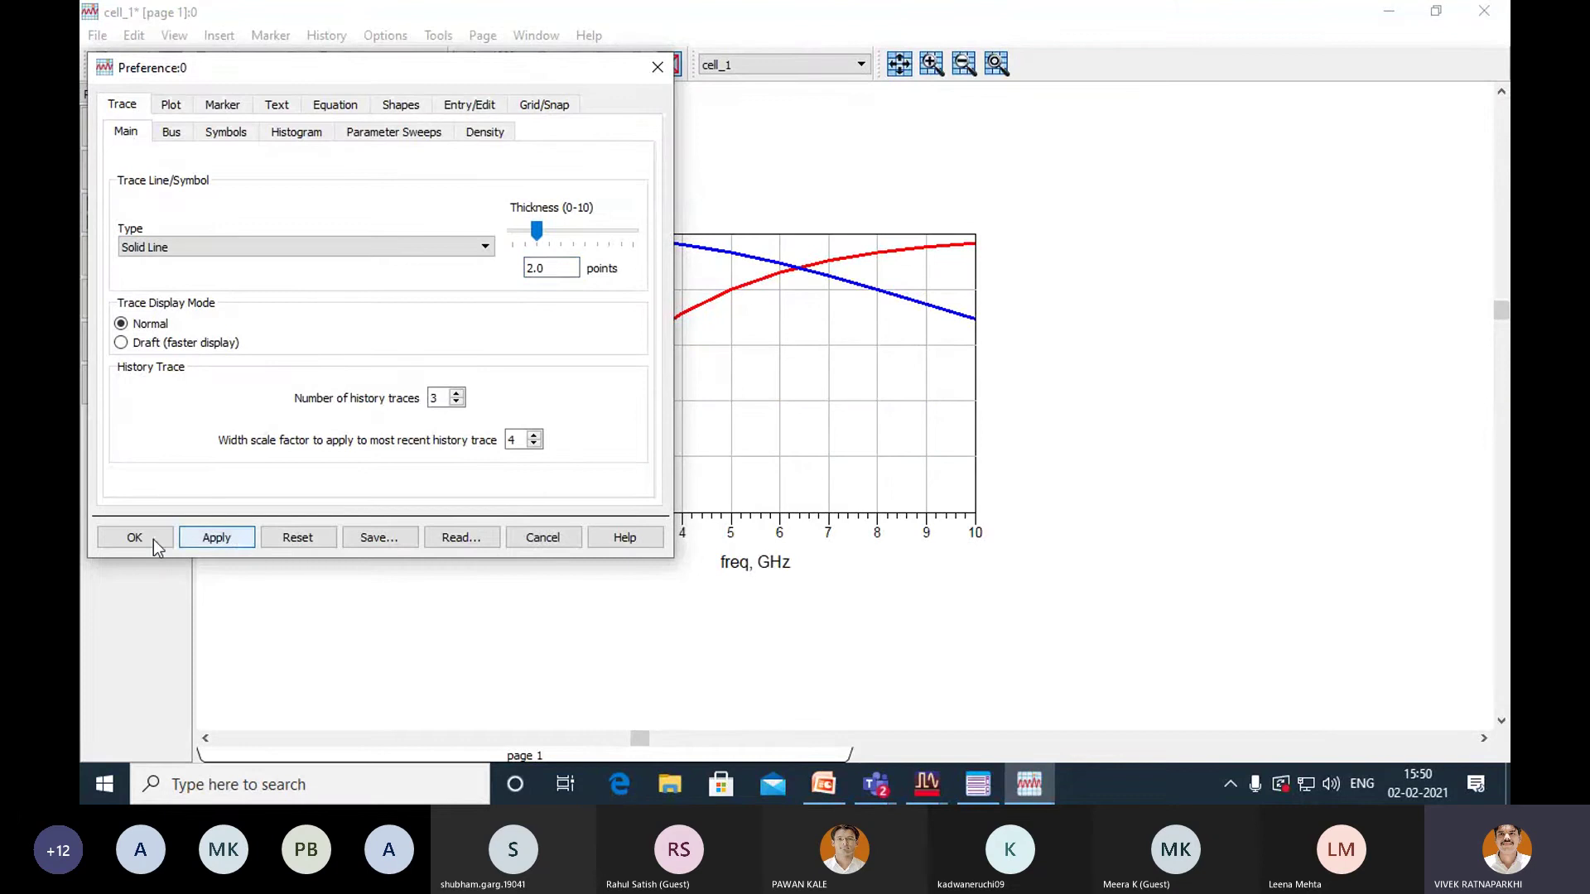
{"action": "left_click", "coordinate": [134, 538]}
Insert a second rectangular plot with S(2,1) in dB beside the first, space the plots apart, and delete the second one again.
{"action": "left_click", "coordinate": [150, 126]}
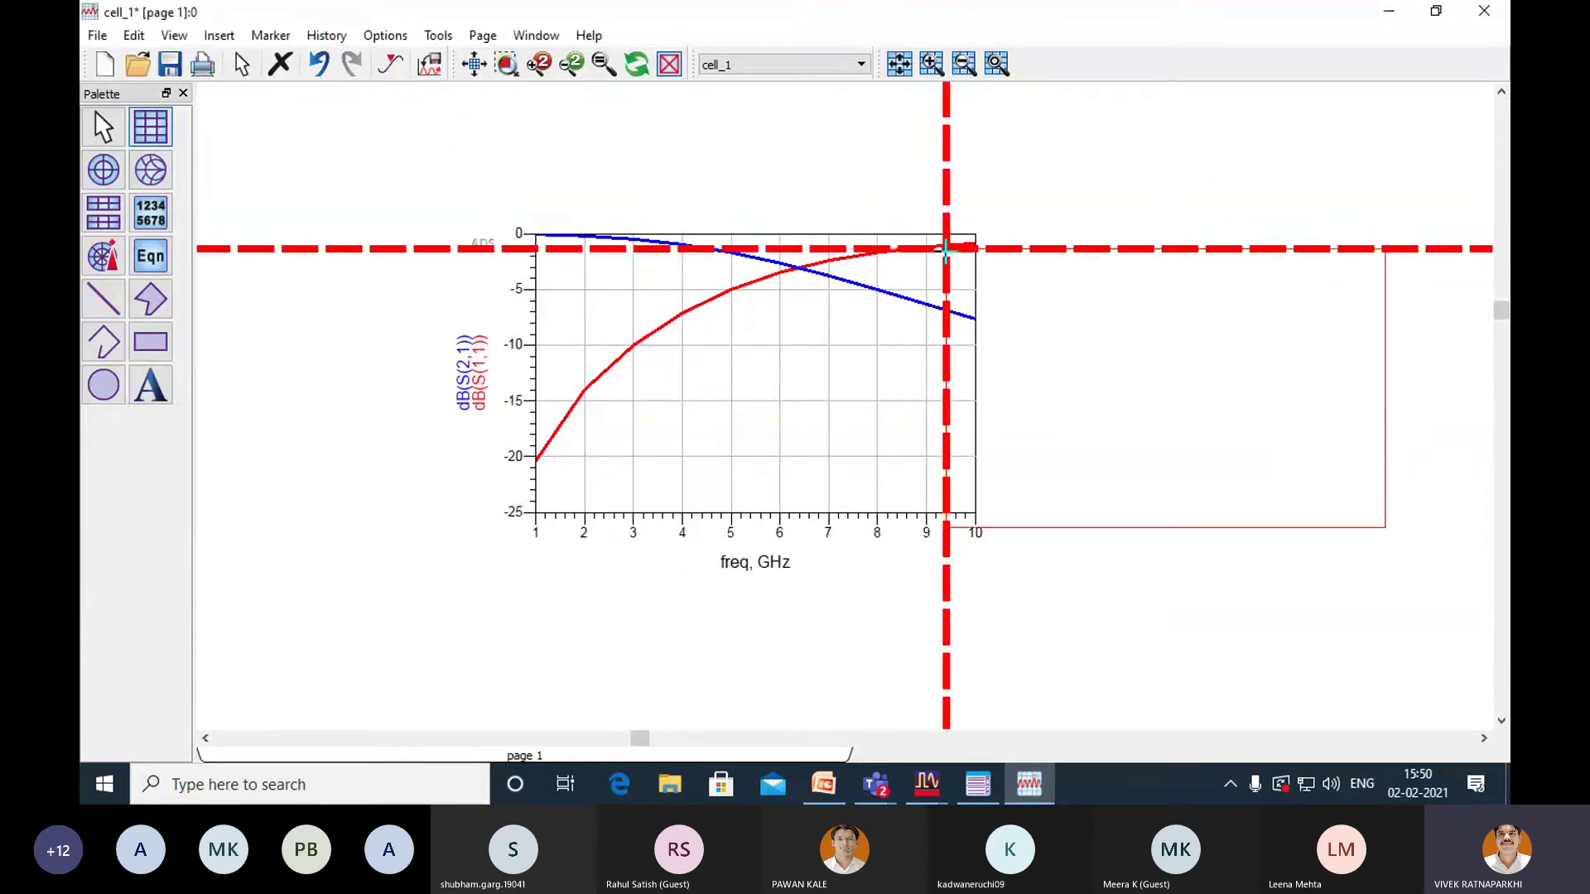
{"action": "left_click", "coordinate": [1005, 248]}
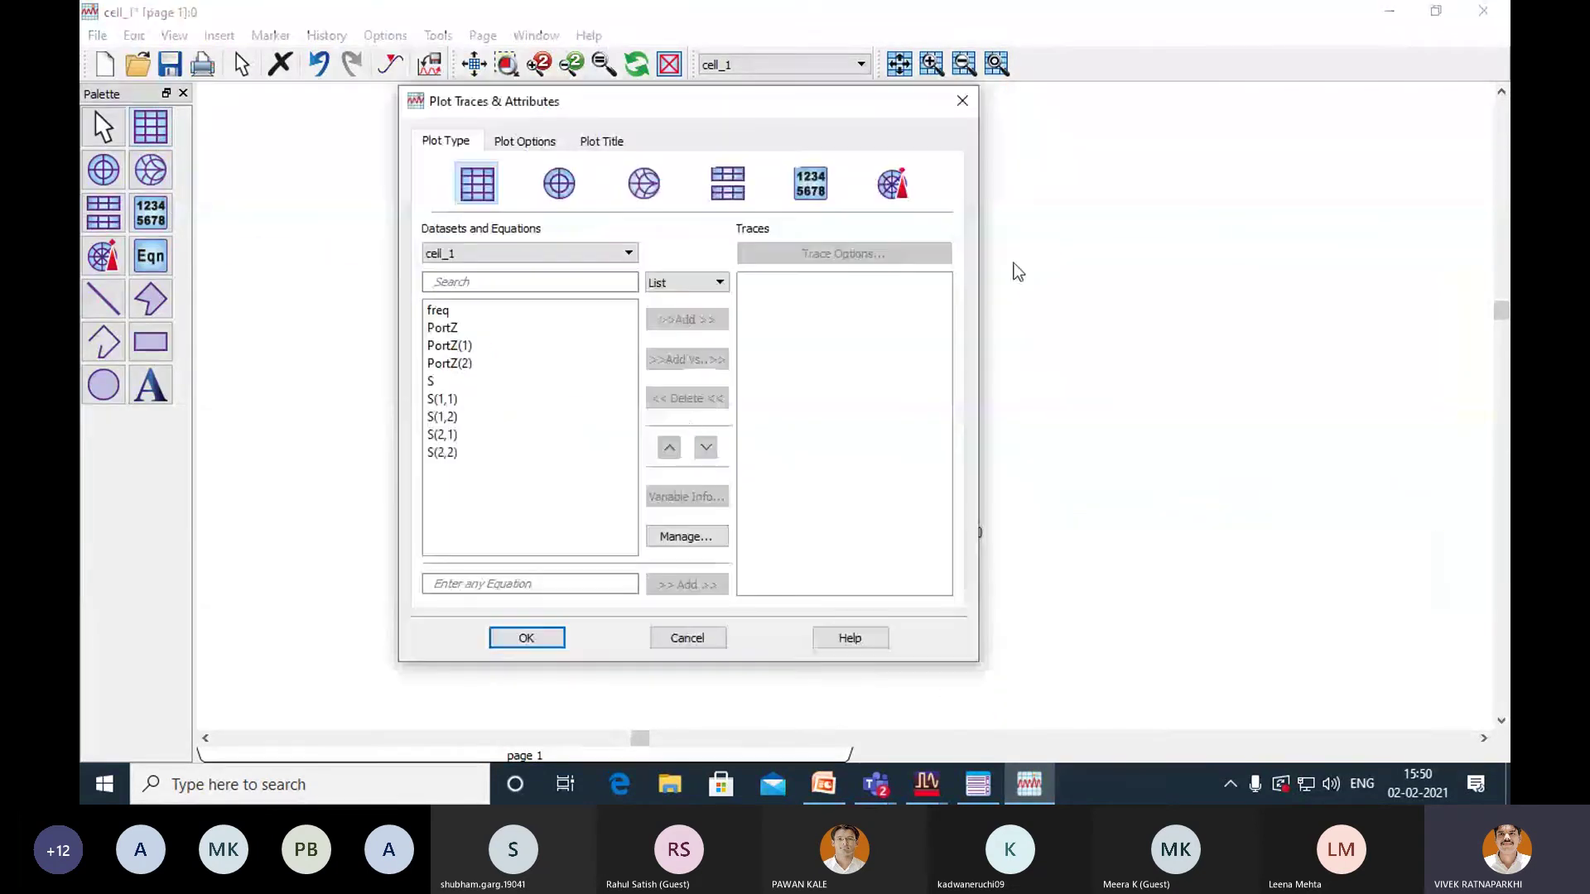
{"action": "double_click", "coordinate": [468, 434]}
{"action": "left_click", "coordinate": [634, 517]}
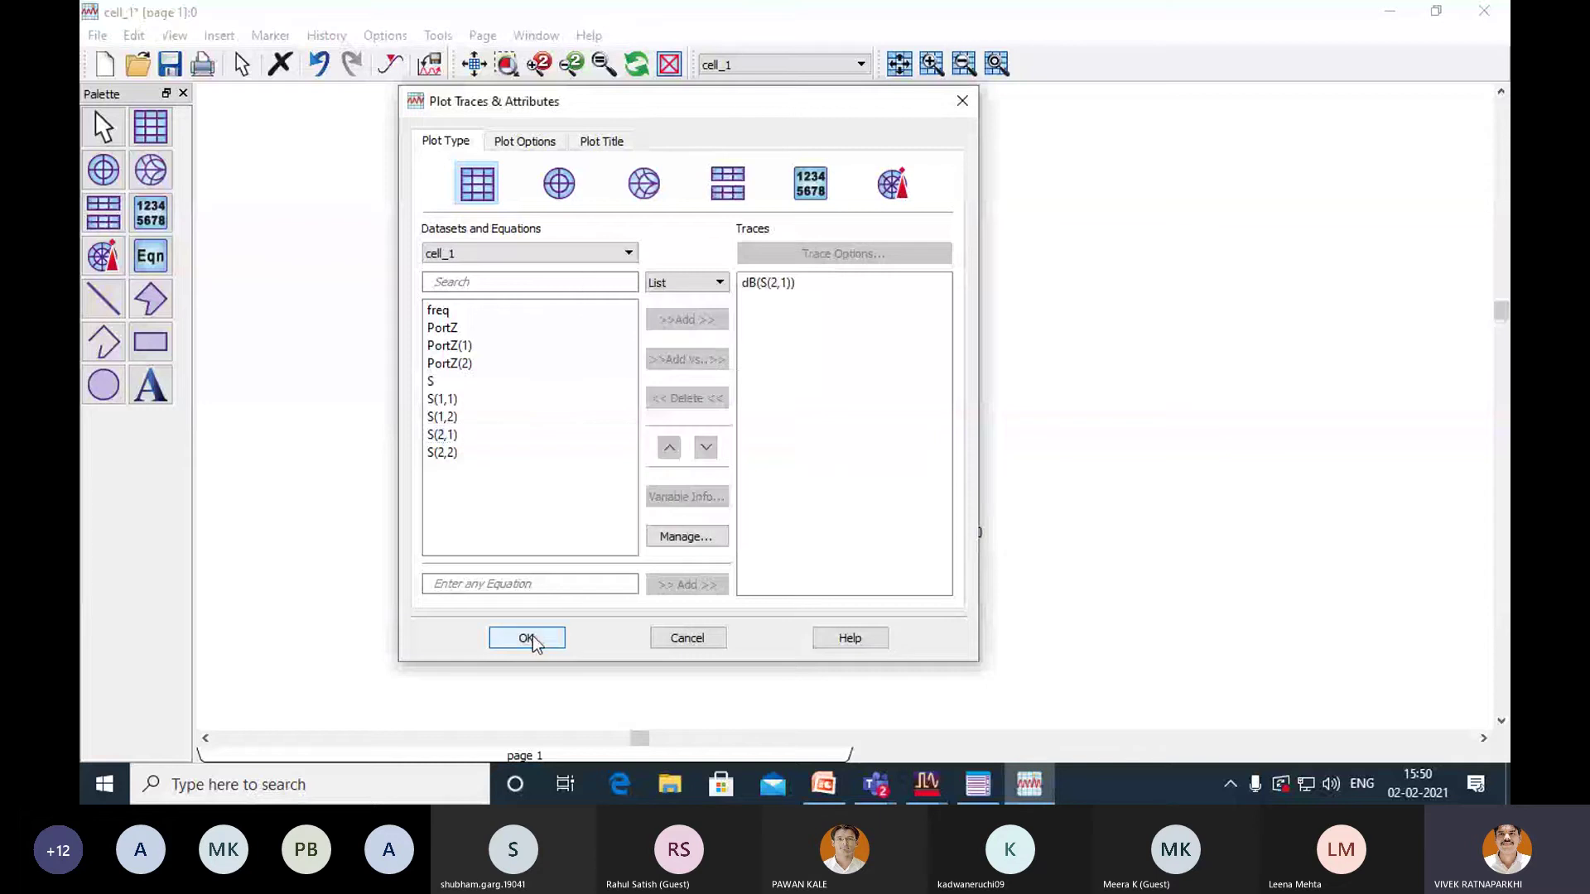
{"action": "left_click", "coordinate": [527, 637]}
{"action": "left_click", "coordinate": [1341, 301]}
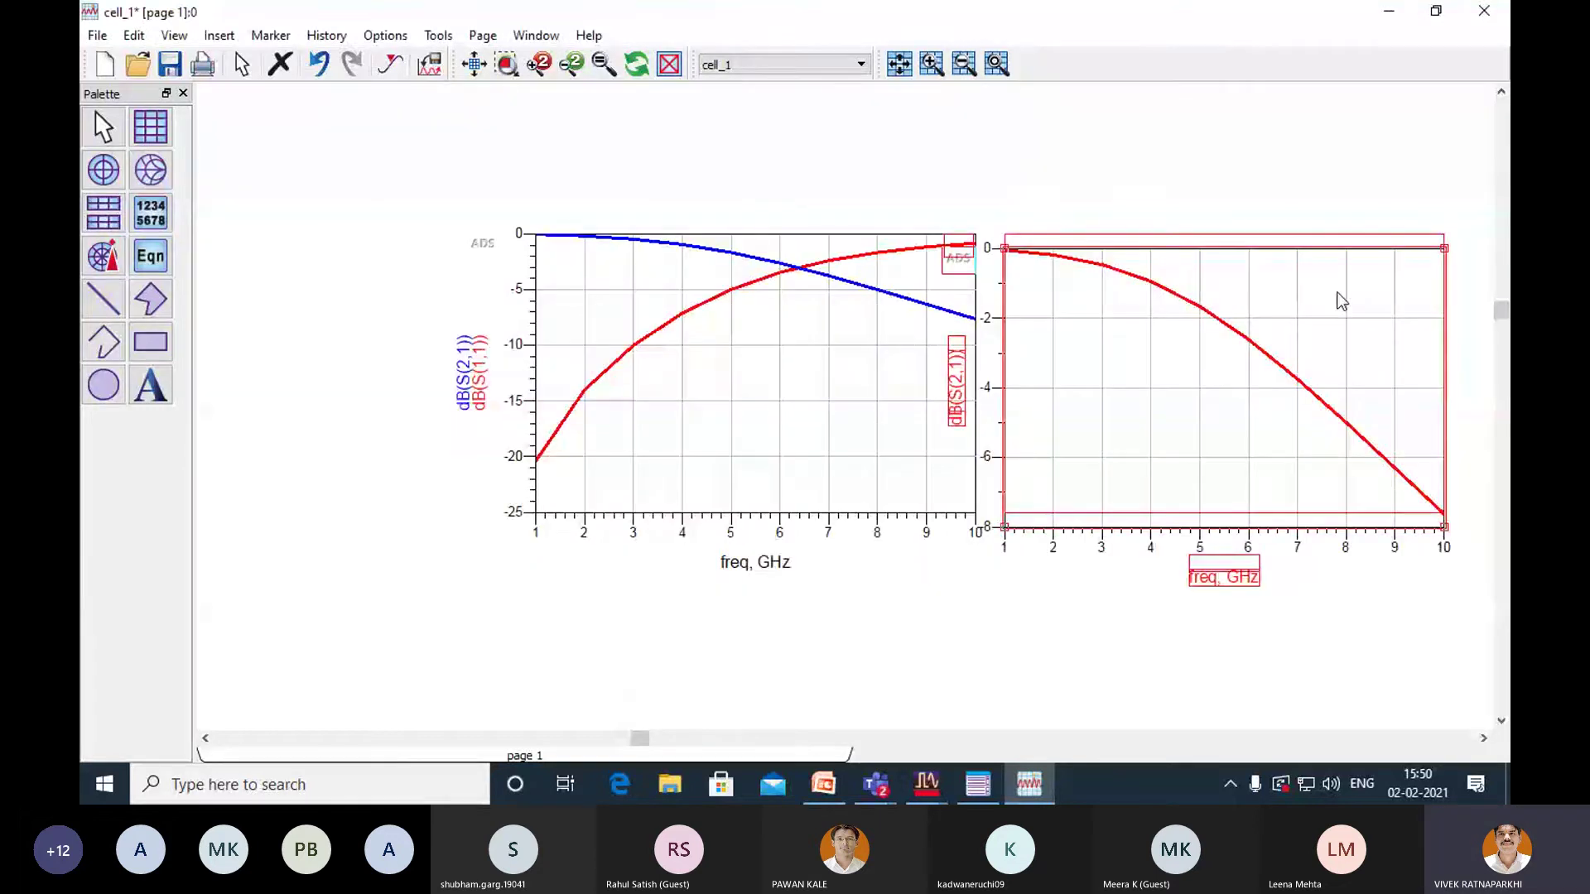
{"action": "left_click_drag", "start_coordinate": [1338, 309], "coordinate": [1338, 294]}
{"action": "left_click", "coordinate": [1187, 616]}
{"action": "left_click_drag", "start_coordinate": [883, 459], "coordinate": [781, 443]}
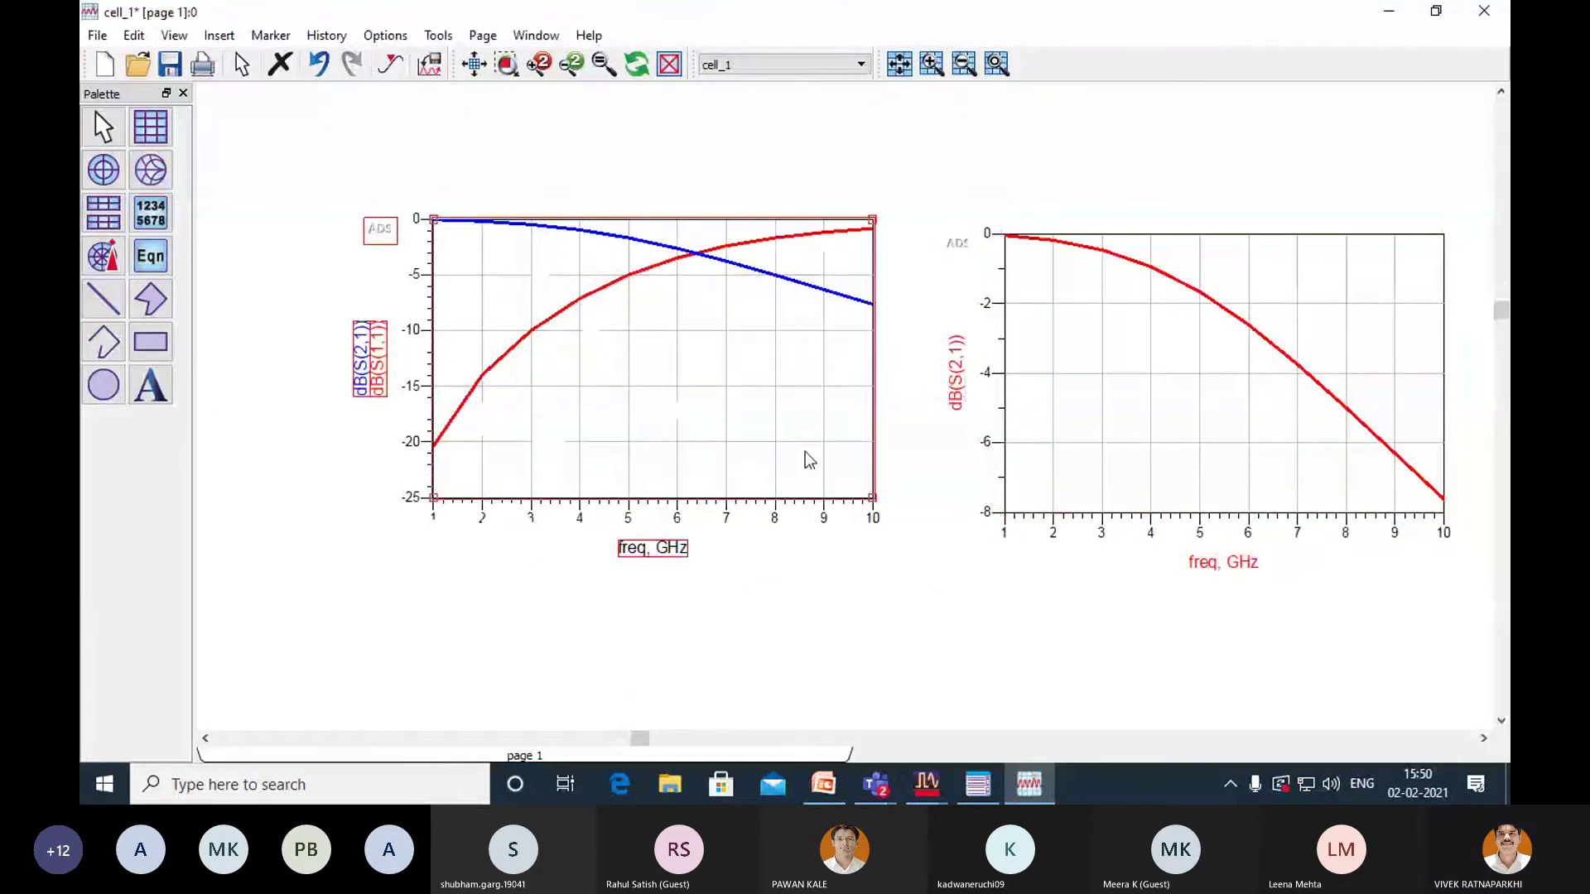
{"action": "left_click", "coordinate": [1060, 422]}
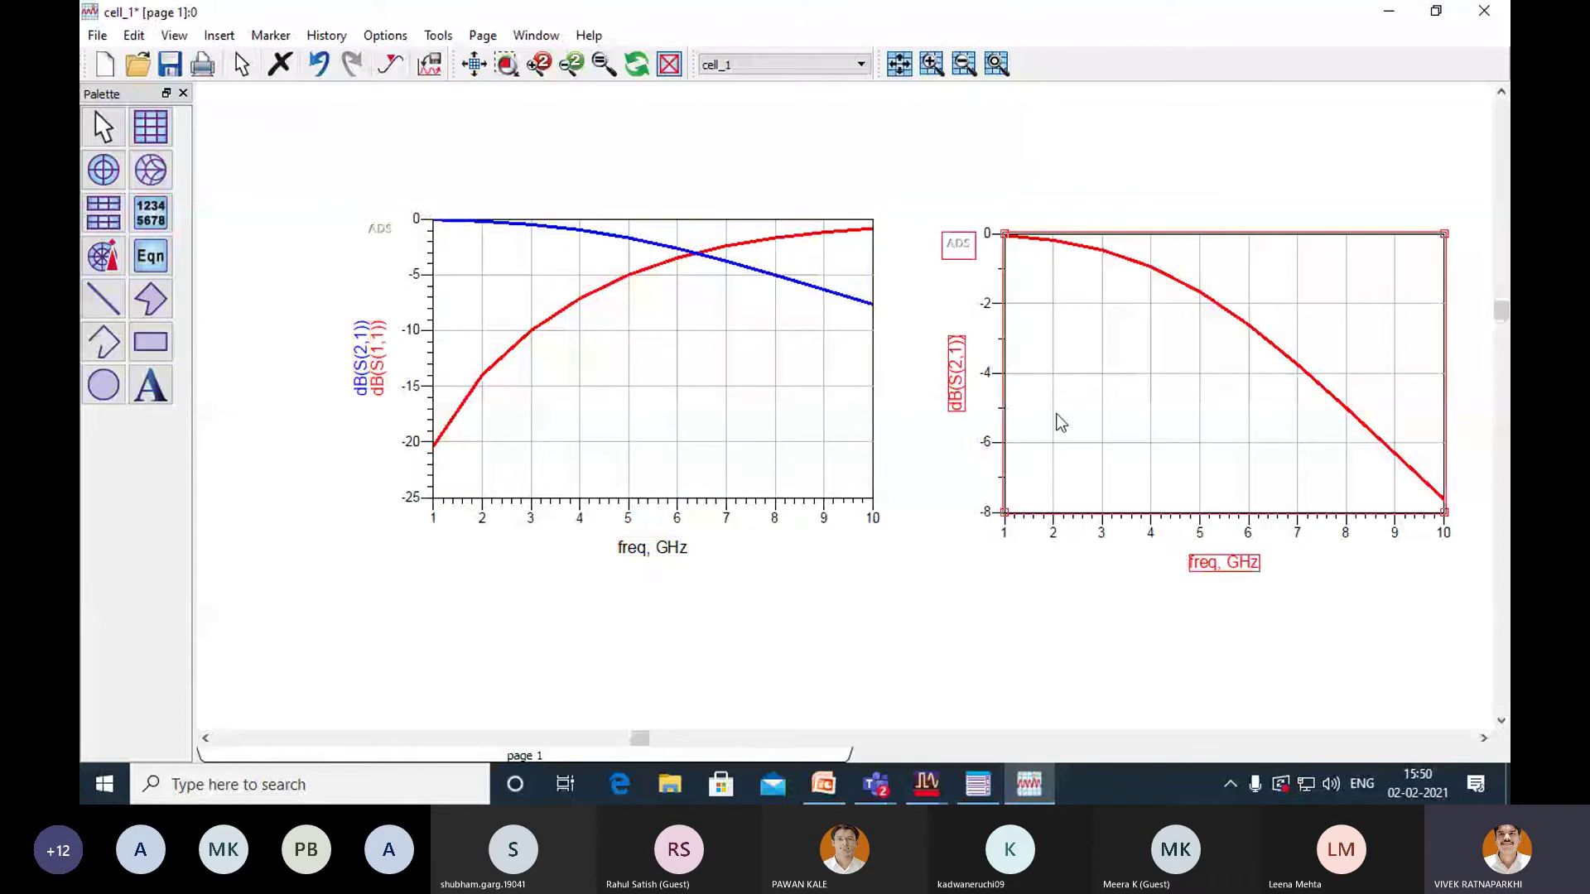
{"action": "key", "text": "Delete"}
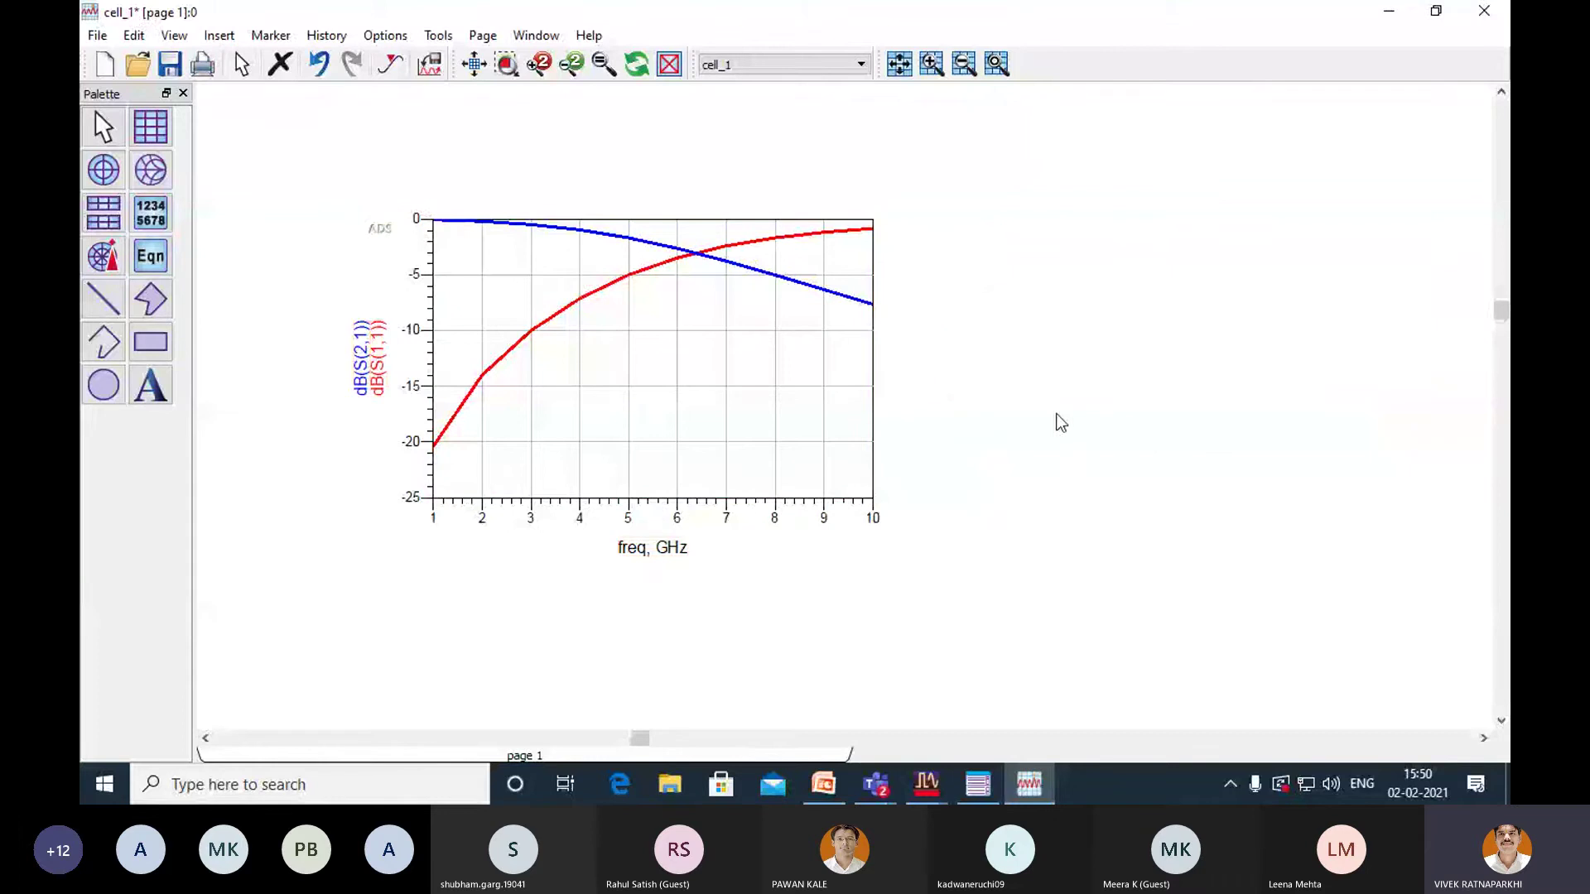
Fit the combined plot to the window and switch to the cell_1 schematic to view the whole LC circuit.
{"action": "left_click", "coordinate": [474, 65]}
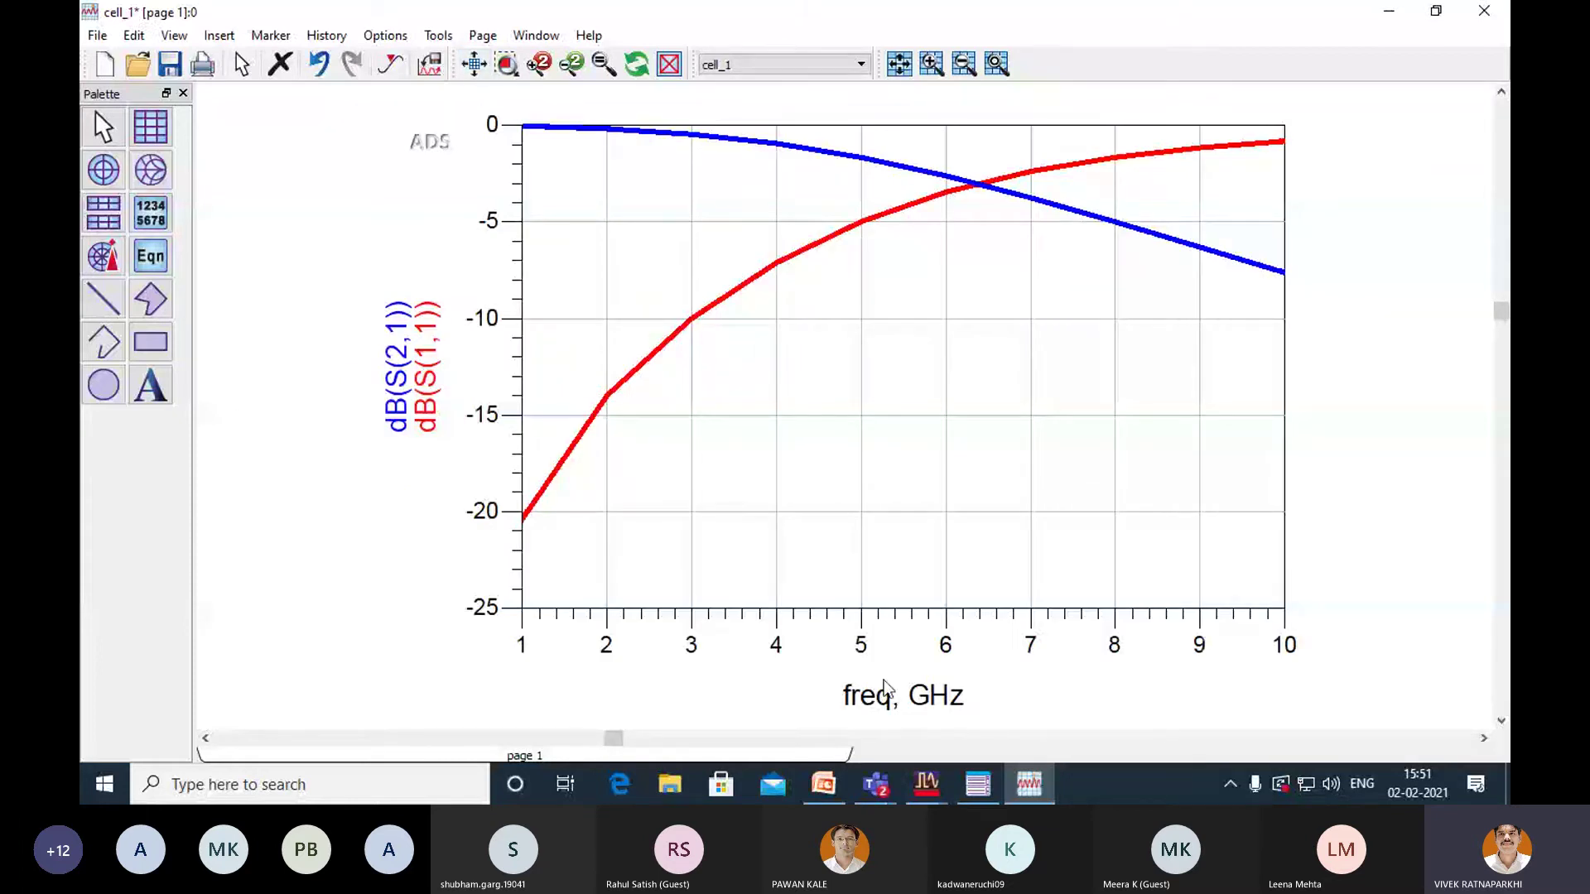
{"action": "mouse_move", "coordinate": [935, 790]}
{"action": "left_click", "coordinate": [970, 735]}
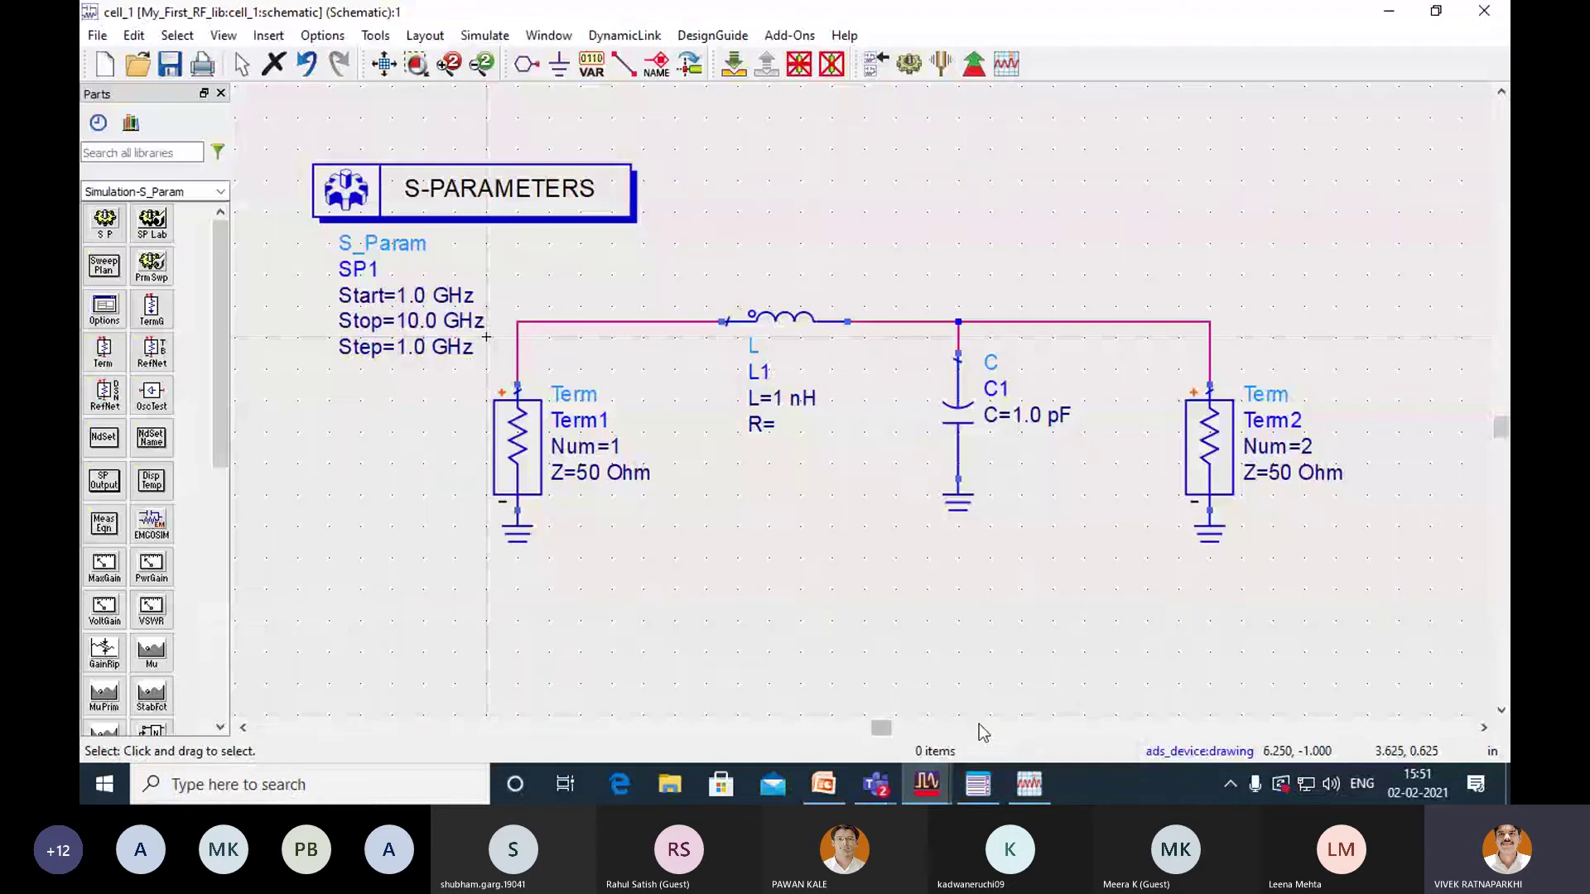
{"action": "left_click", "coordinate": [391, 68]}
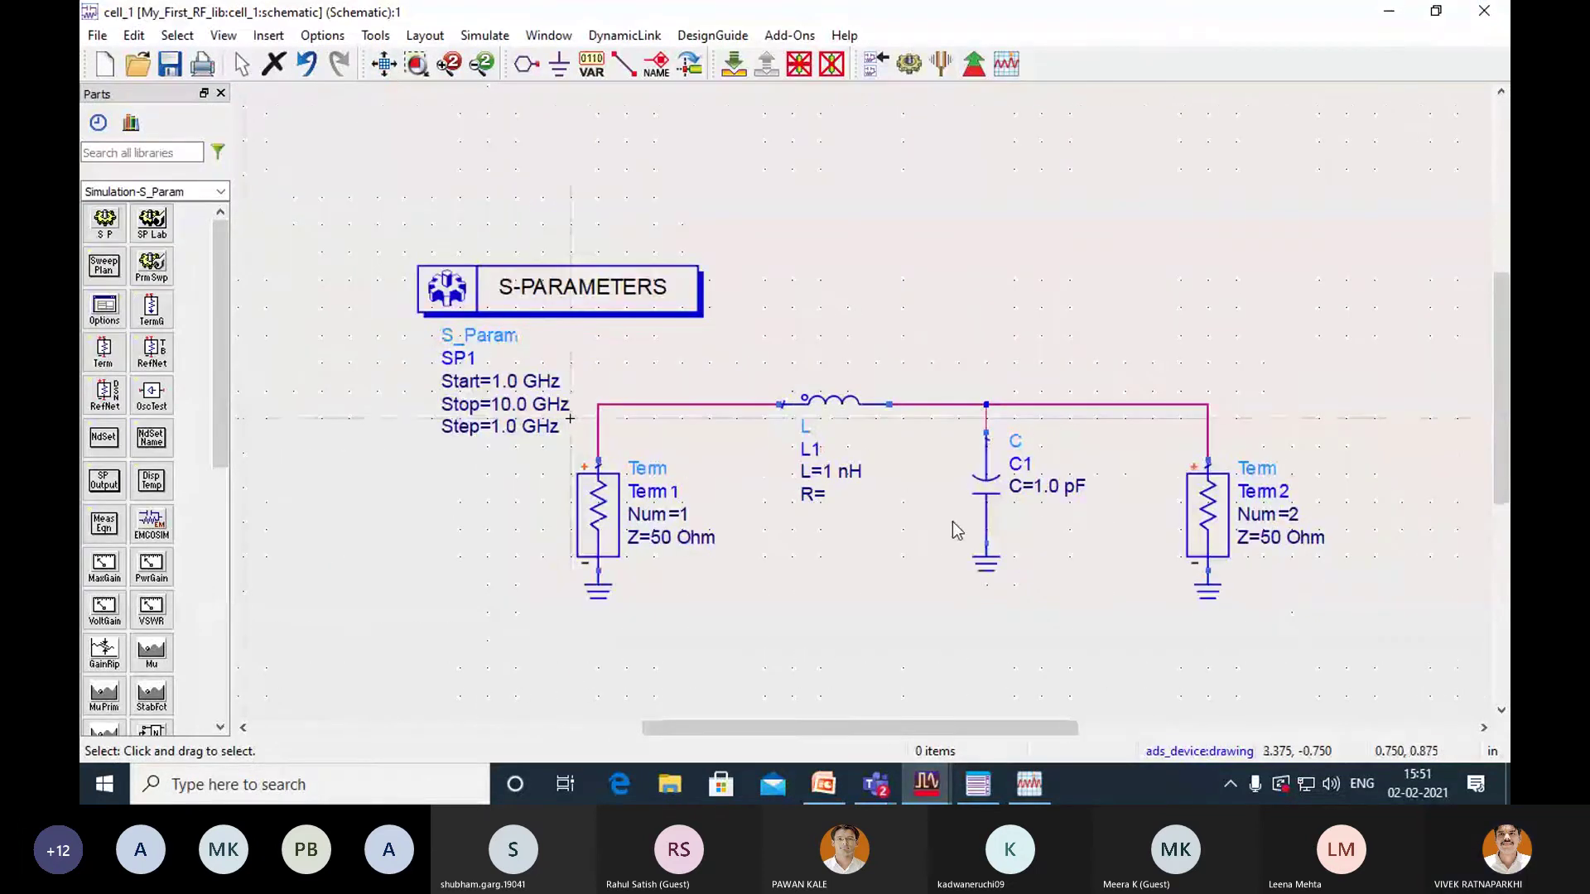
Return to the cell_1 data display and save it.
{"action": "left_click", "coordinate": [1030, 795]}
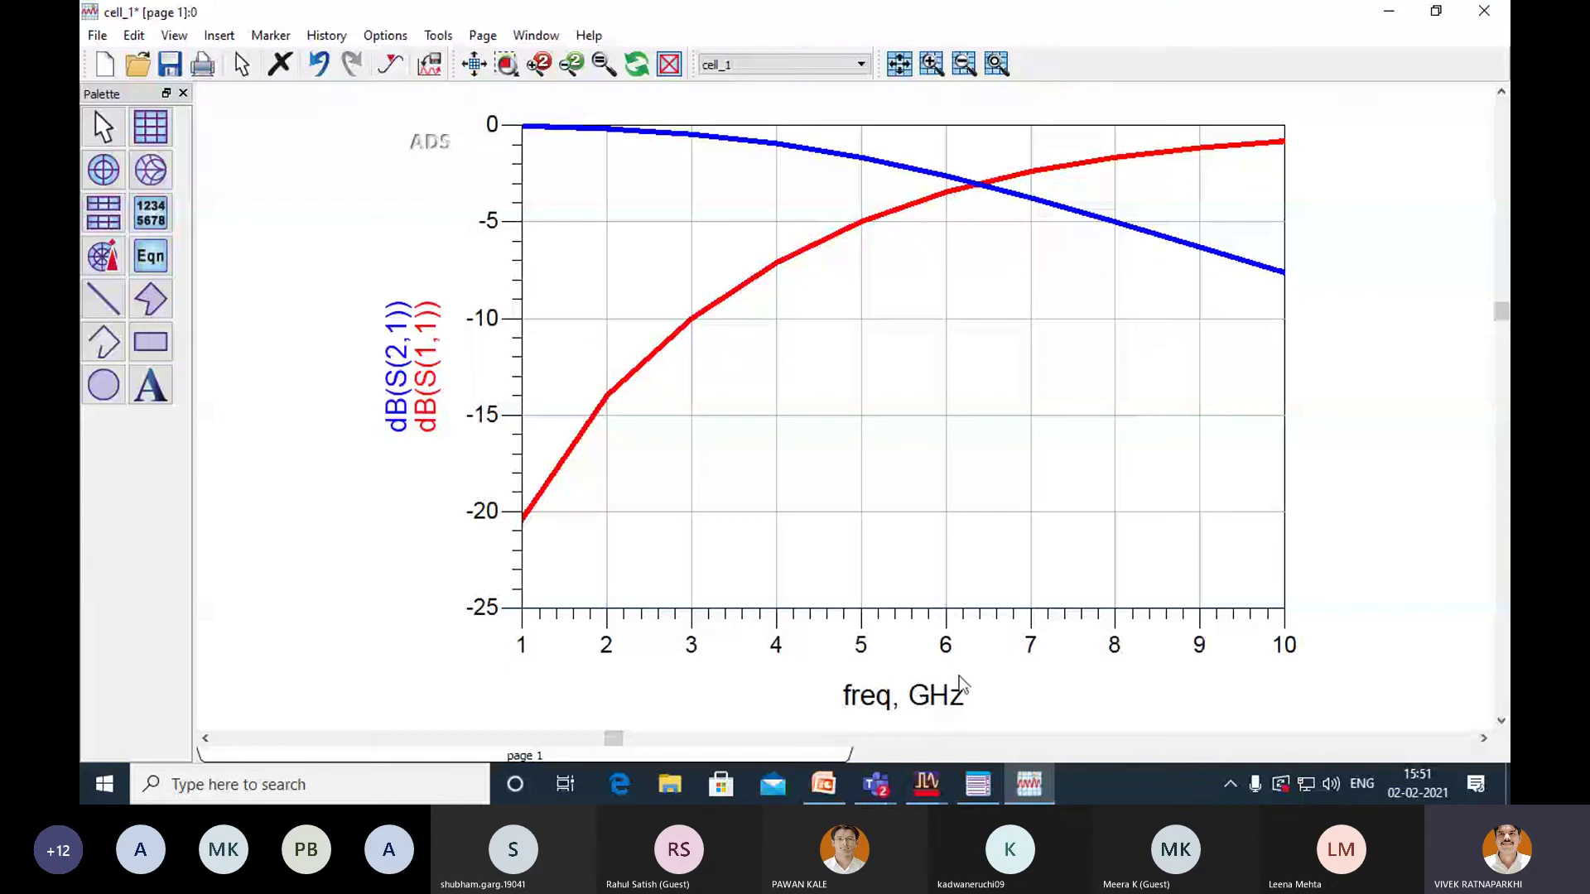
{"action": "scroll", "coordinate": [799, 358], "scroll_direction": "down", "scroll_amount": 1}
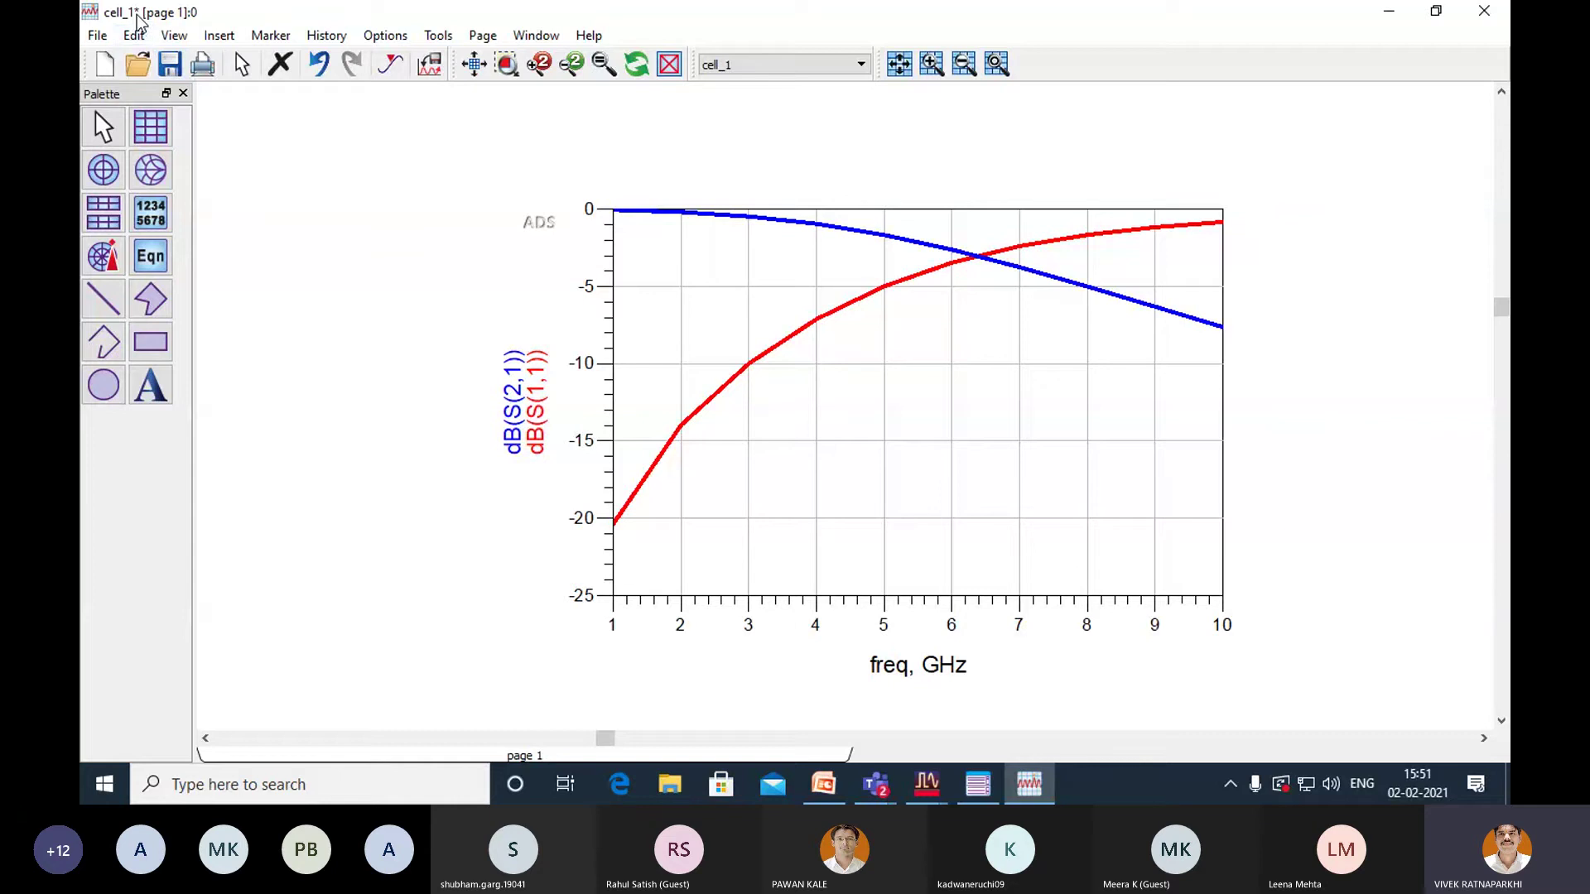
{"action": "left_click", "coordinate": [169, 64]}
Place a marker on the dB(S(2,1)) trace at 8 GHz and move its readout to the right of the plot.
{"action": "left_click", "coordinate": [391, 66]}
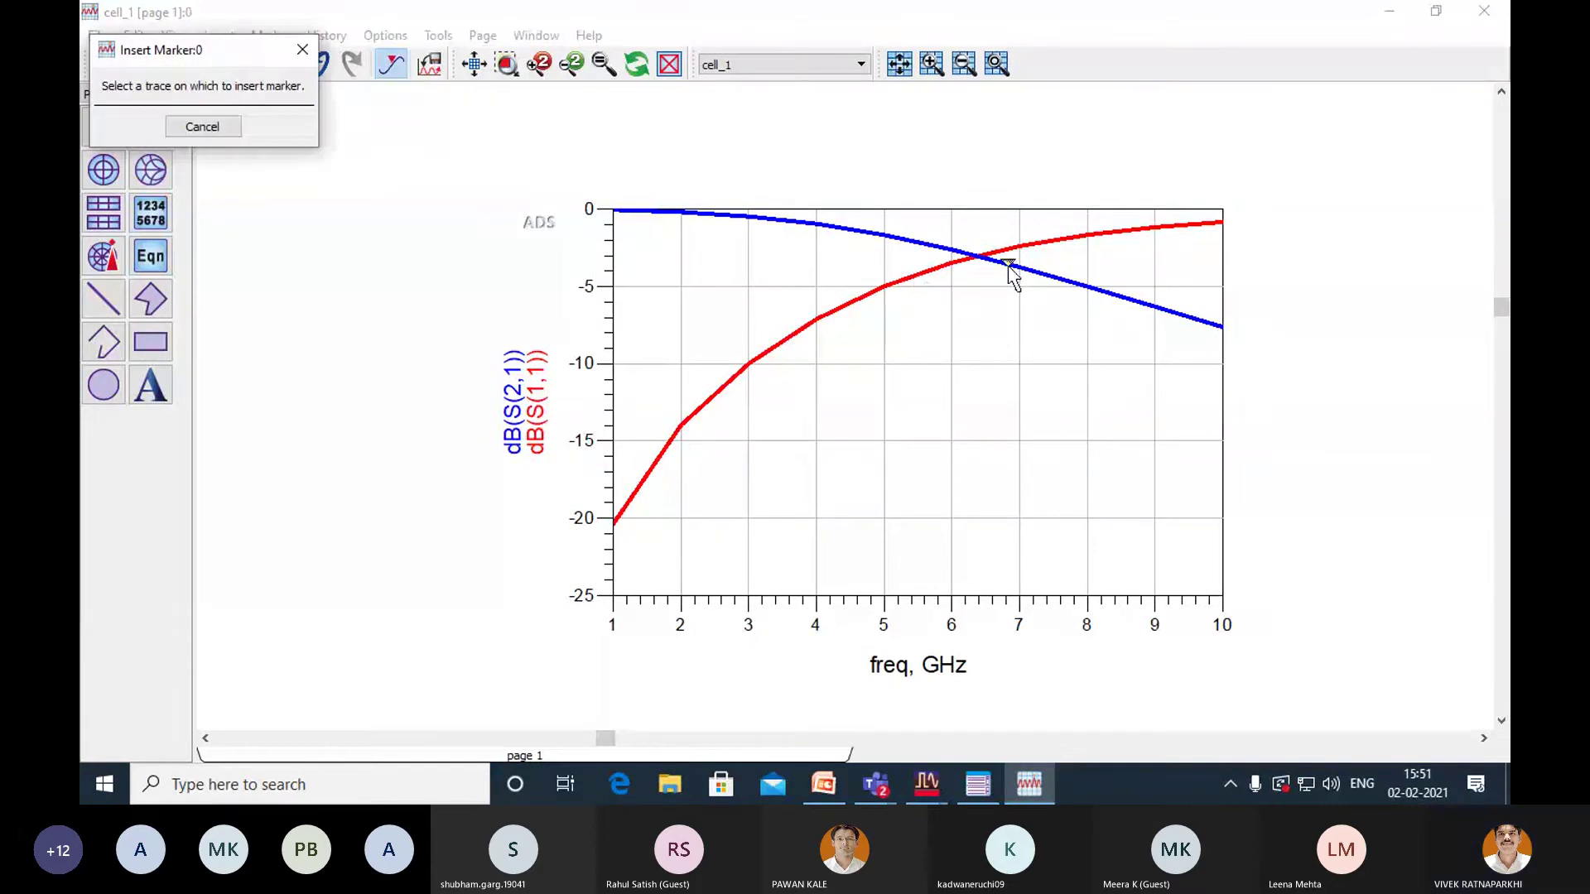
{"action": "left_click", "coordinate": [1087, 286]}
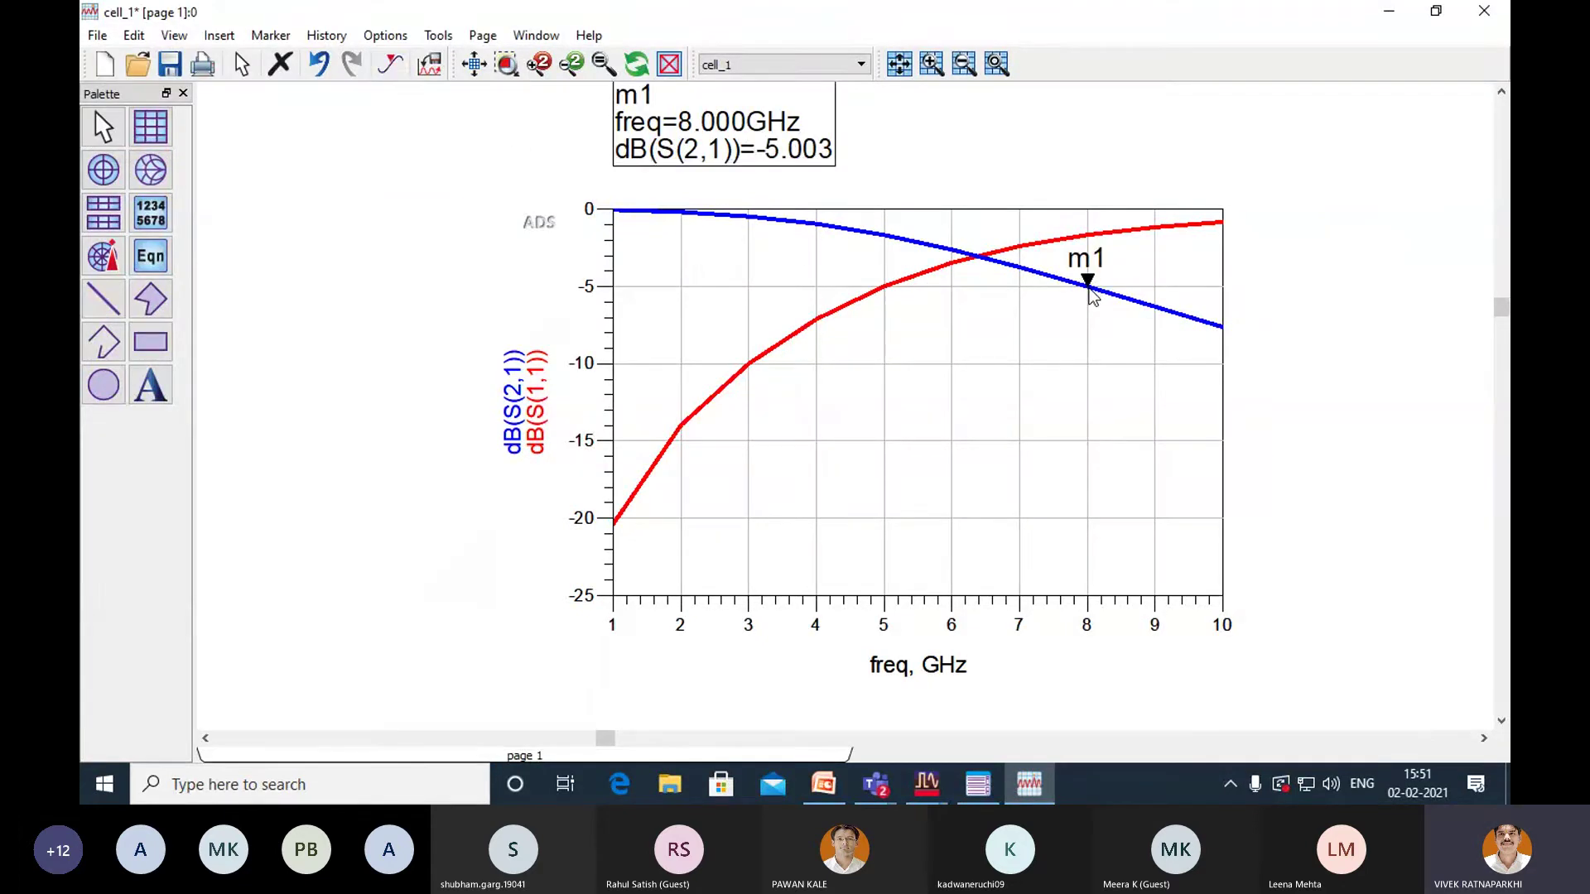
{"action": "mouse_move", "coordinate": [760, 153]}
{"action": "left_mouse_down"}
{"action": "mouse_move", "coordinate": [1306, 302]}
{"action": "mouse_move", "coordinate": [1370, 281]}
{"action": "left_mouse_up"}
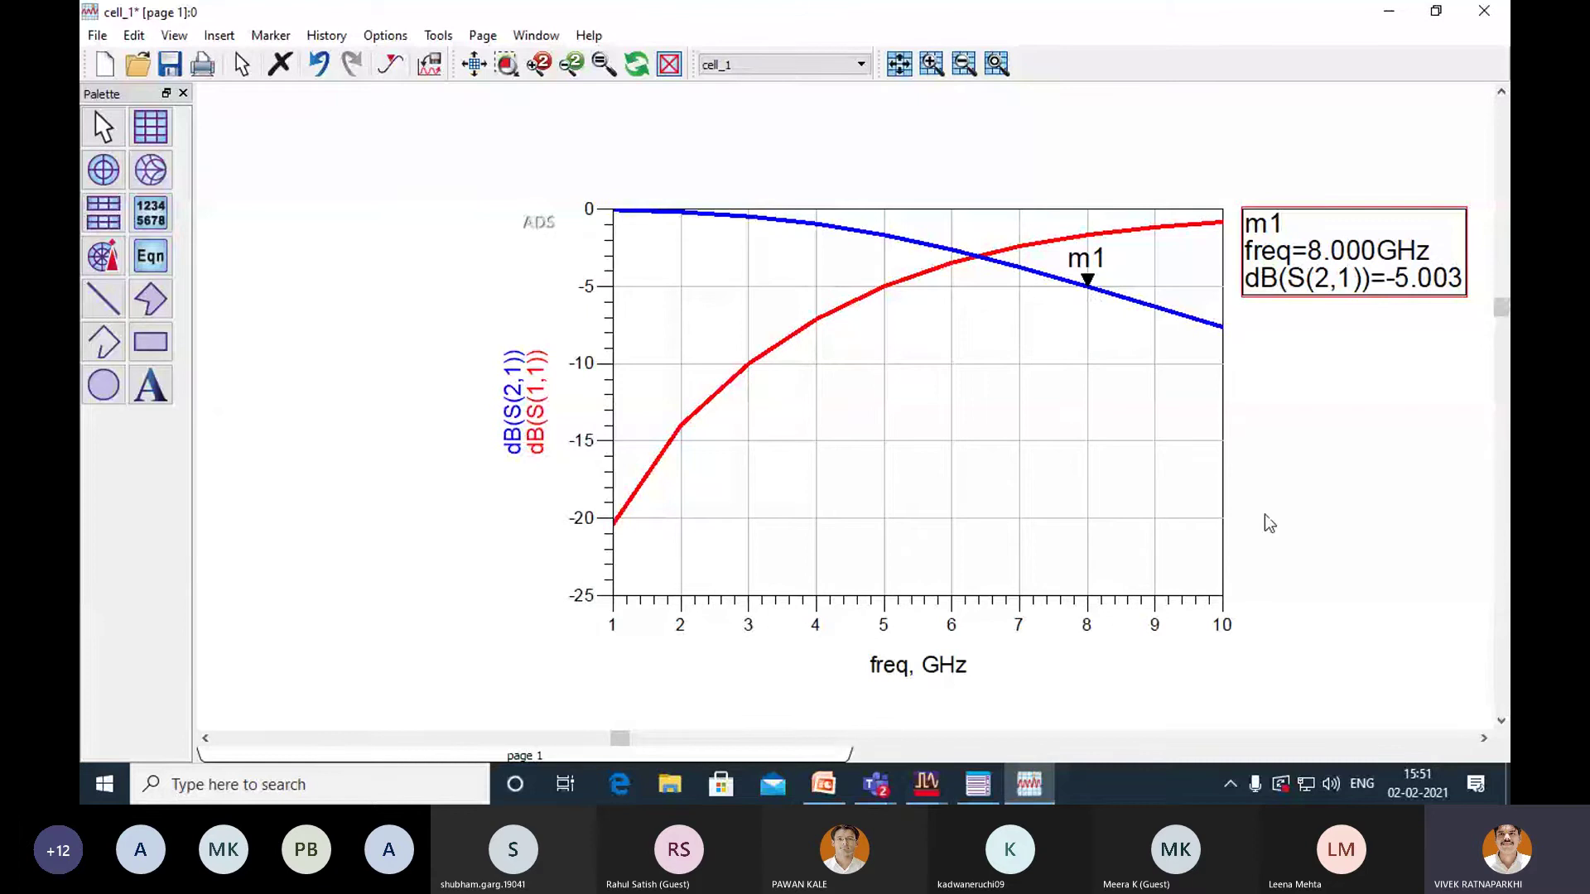
Place a marker on the dB(S(1,1)) trace at 5 GHz and move its readout below the 8 GHz marker's readout.
{"action": "left_click", "coordinate": [390, 70]}
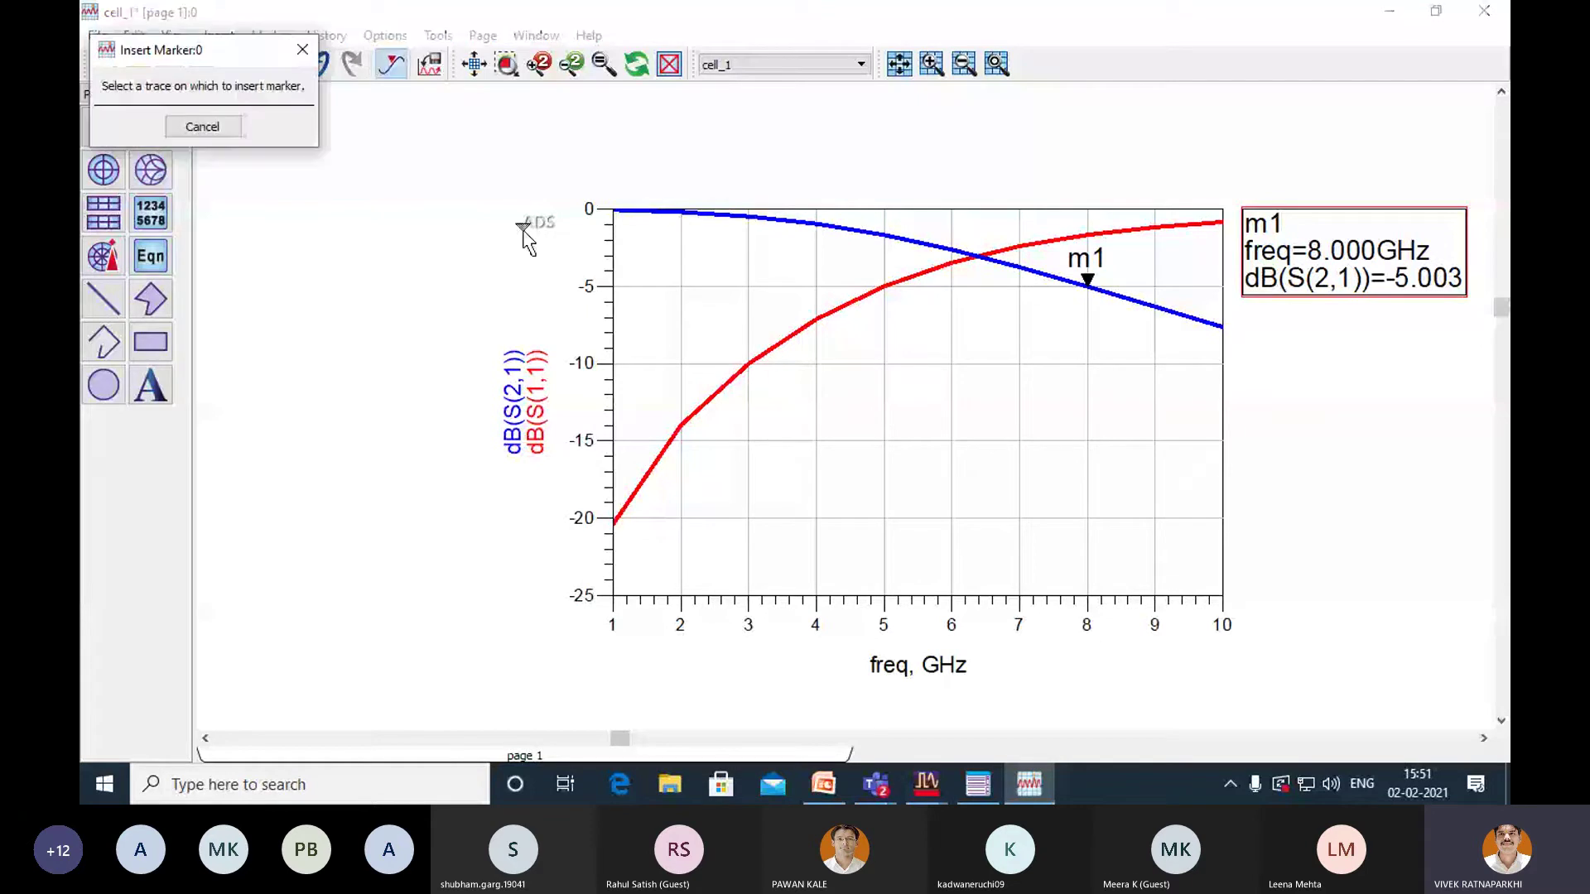
{"action": "left_click", "coordinate": [883, 286]}
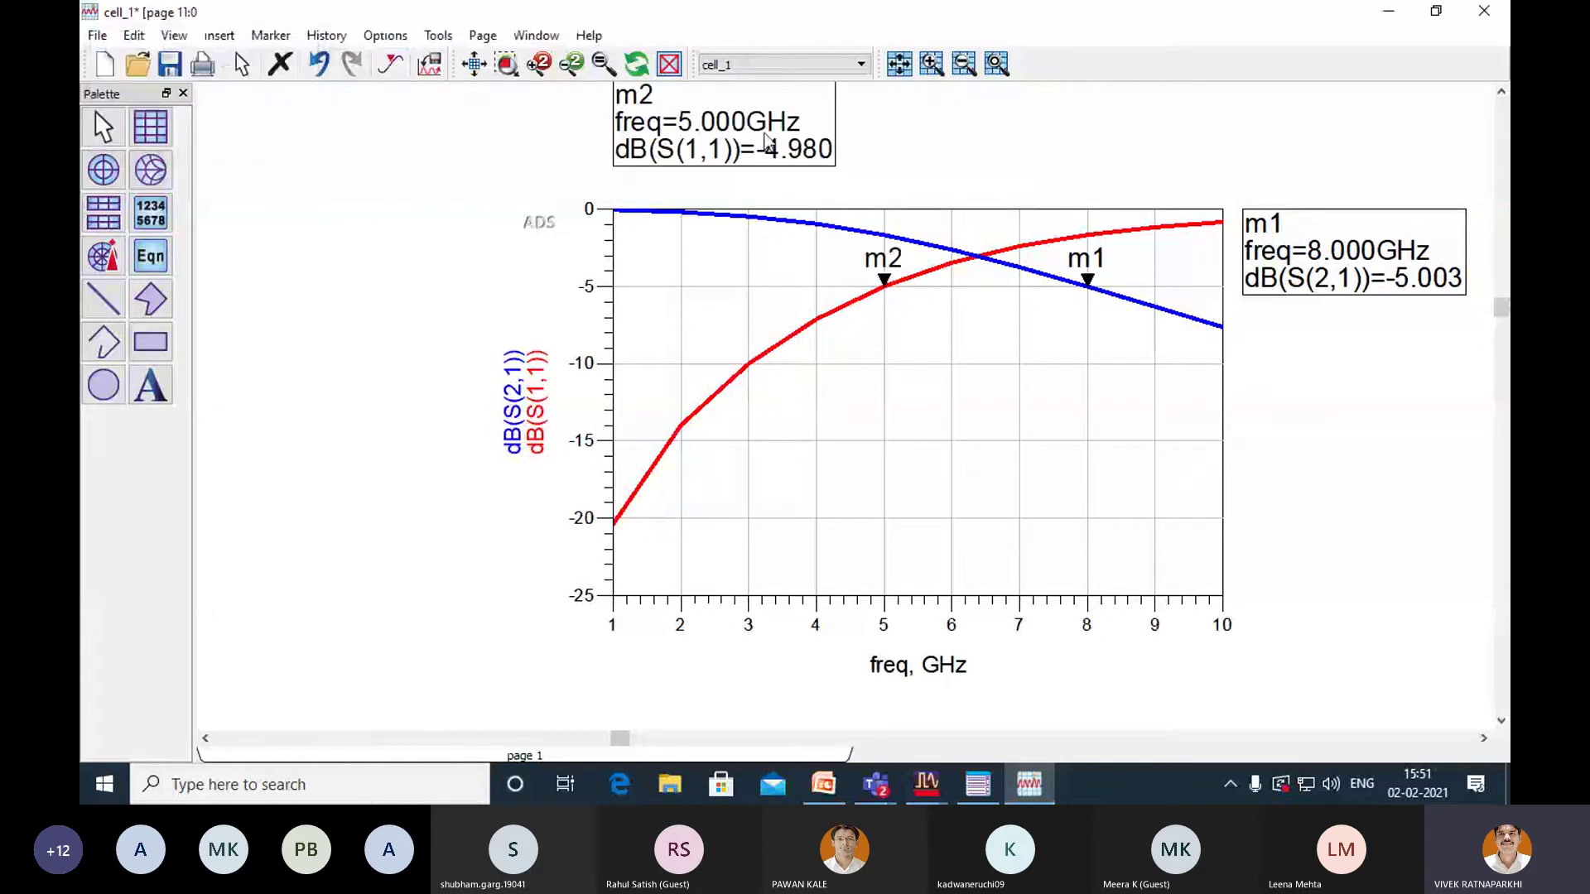
{"action": "mouse_move", "coordinate": [765, 134]}
{"action": "left_mouse_down"}
{"action": "mouse_move", "coordinate": [1316, 361]}
{"action": "mouse_move", "coordinate": [1395, 374]}
{"action": "left_mouse_up"}
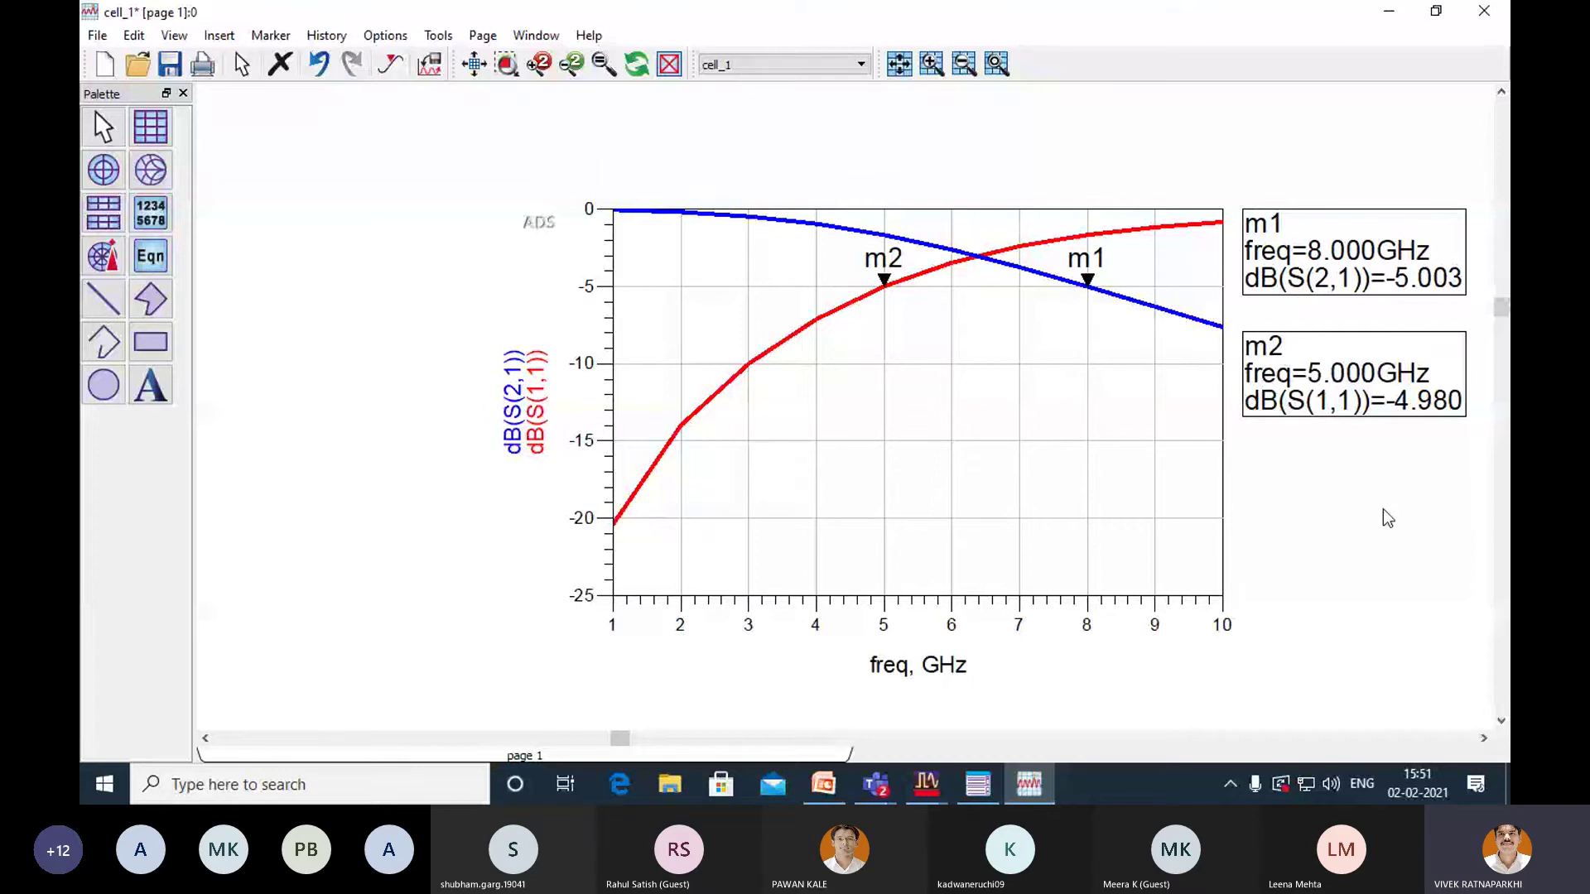
Insert a line marker across both traces at 6 GHz, near their crossing, and select it.
{"action": "left_click", "coordinate": [222, 36]}
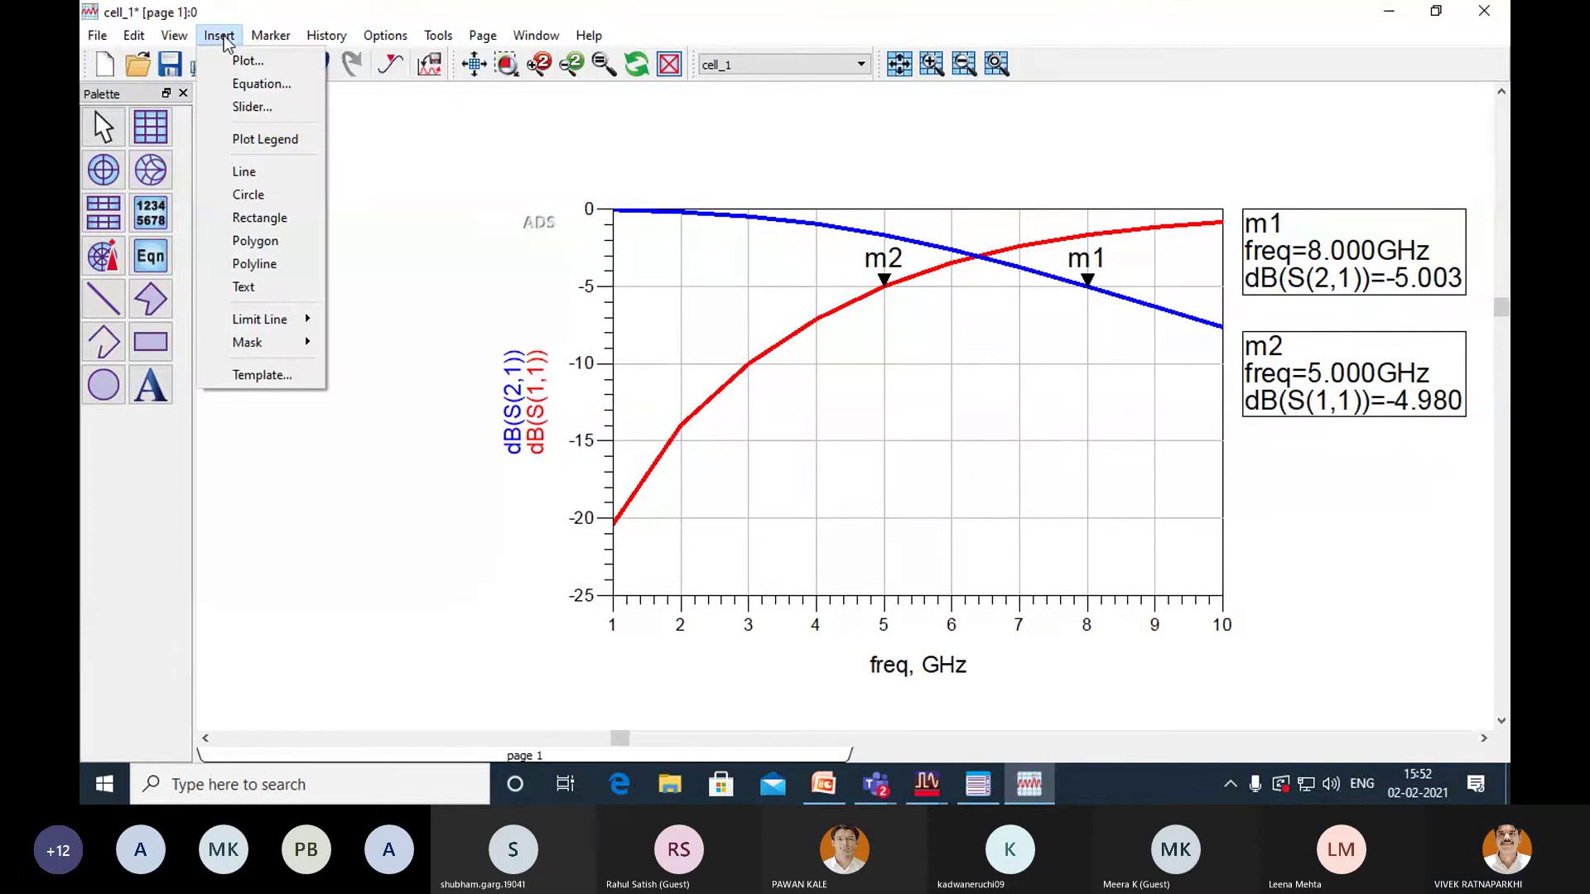
{"action": "mouse_move", "coordinate": [274, 49]}
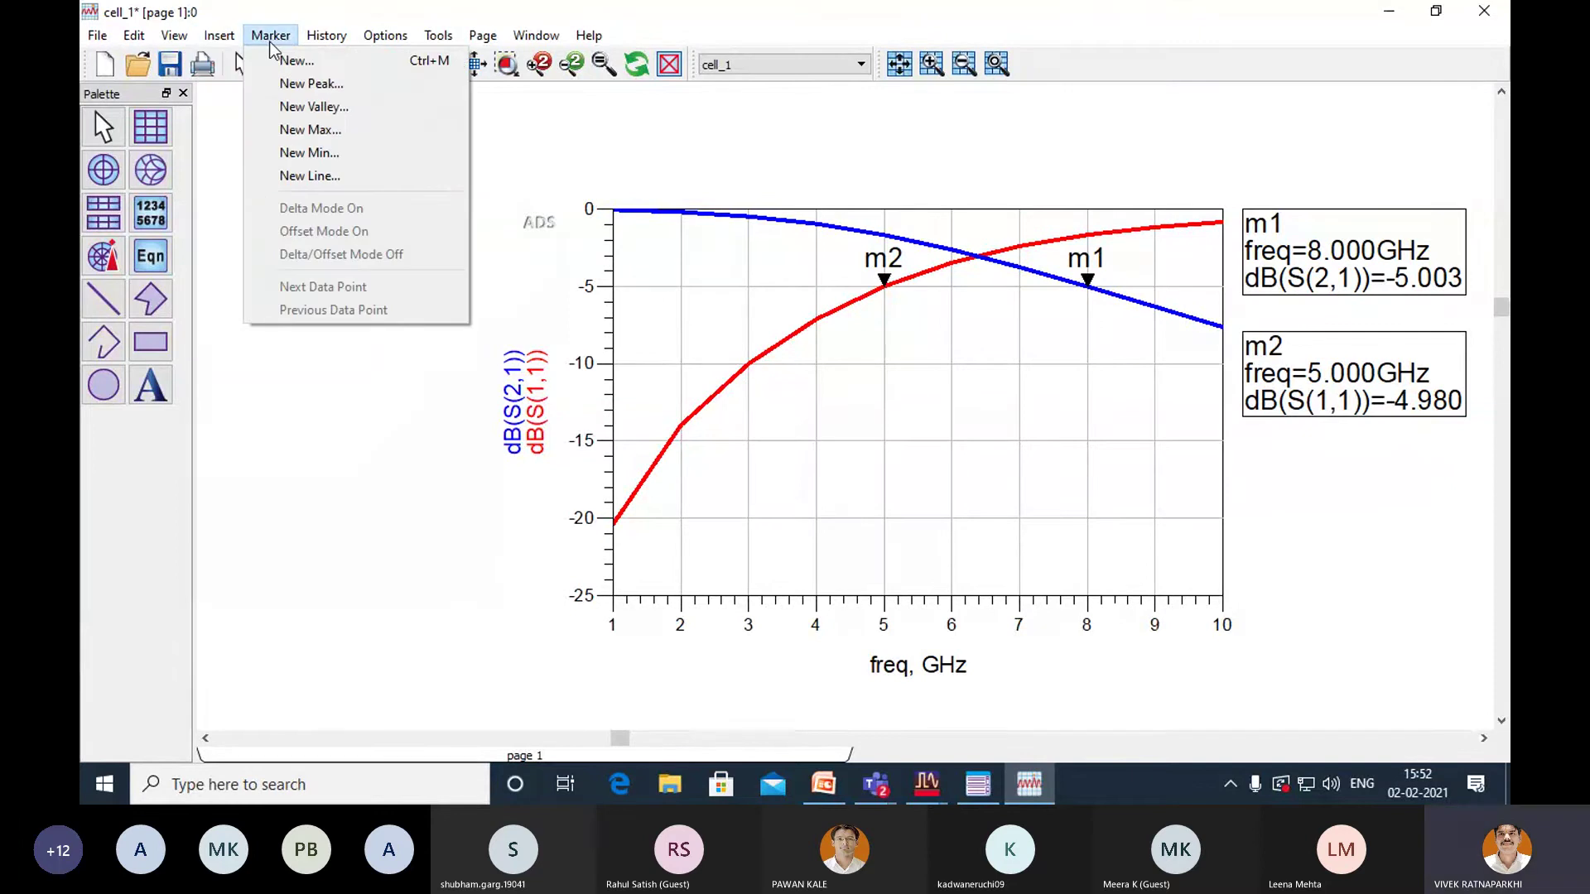
{"action": "left_click", "coordinate": [285, 177]}
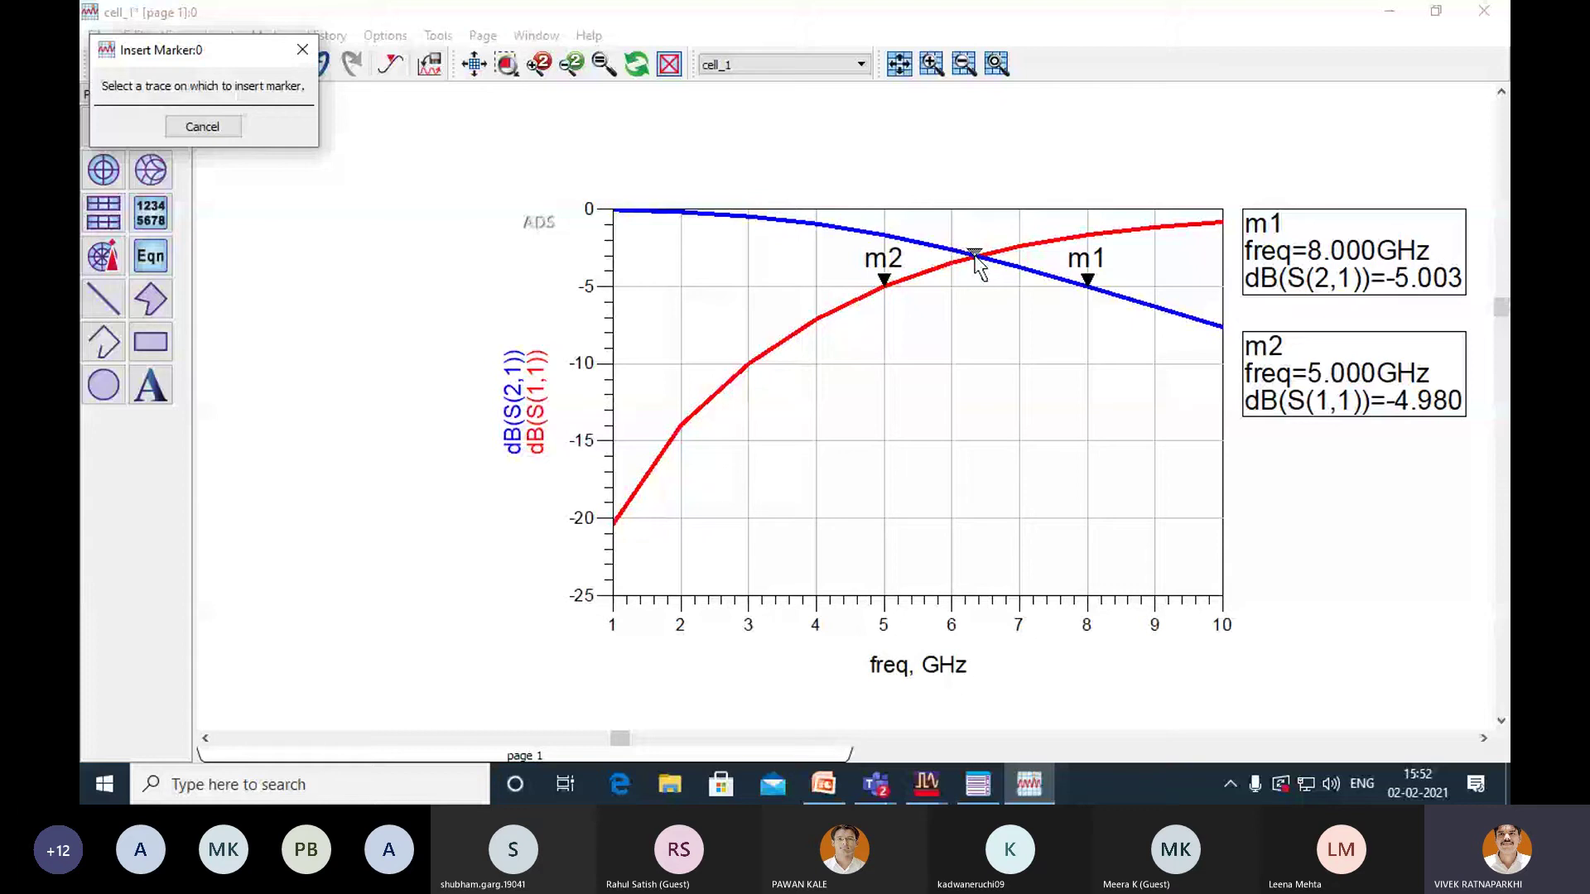
{"action": "left_click", "coordinate": [975, 257]}
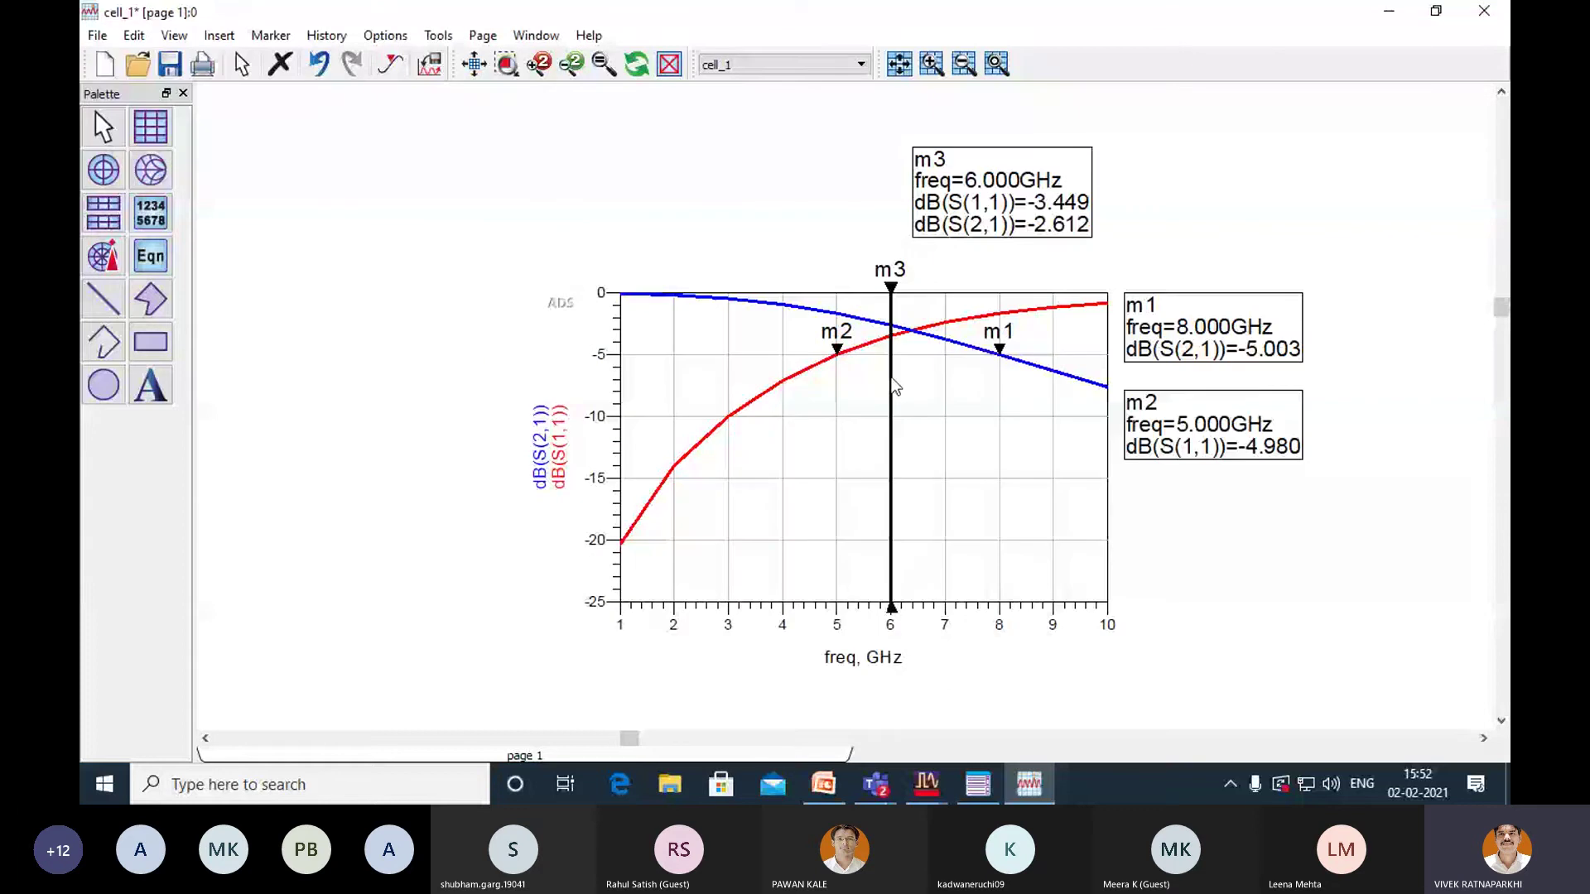
{"action": "left_click", "coordinate": [891, 377]}
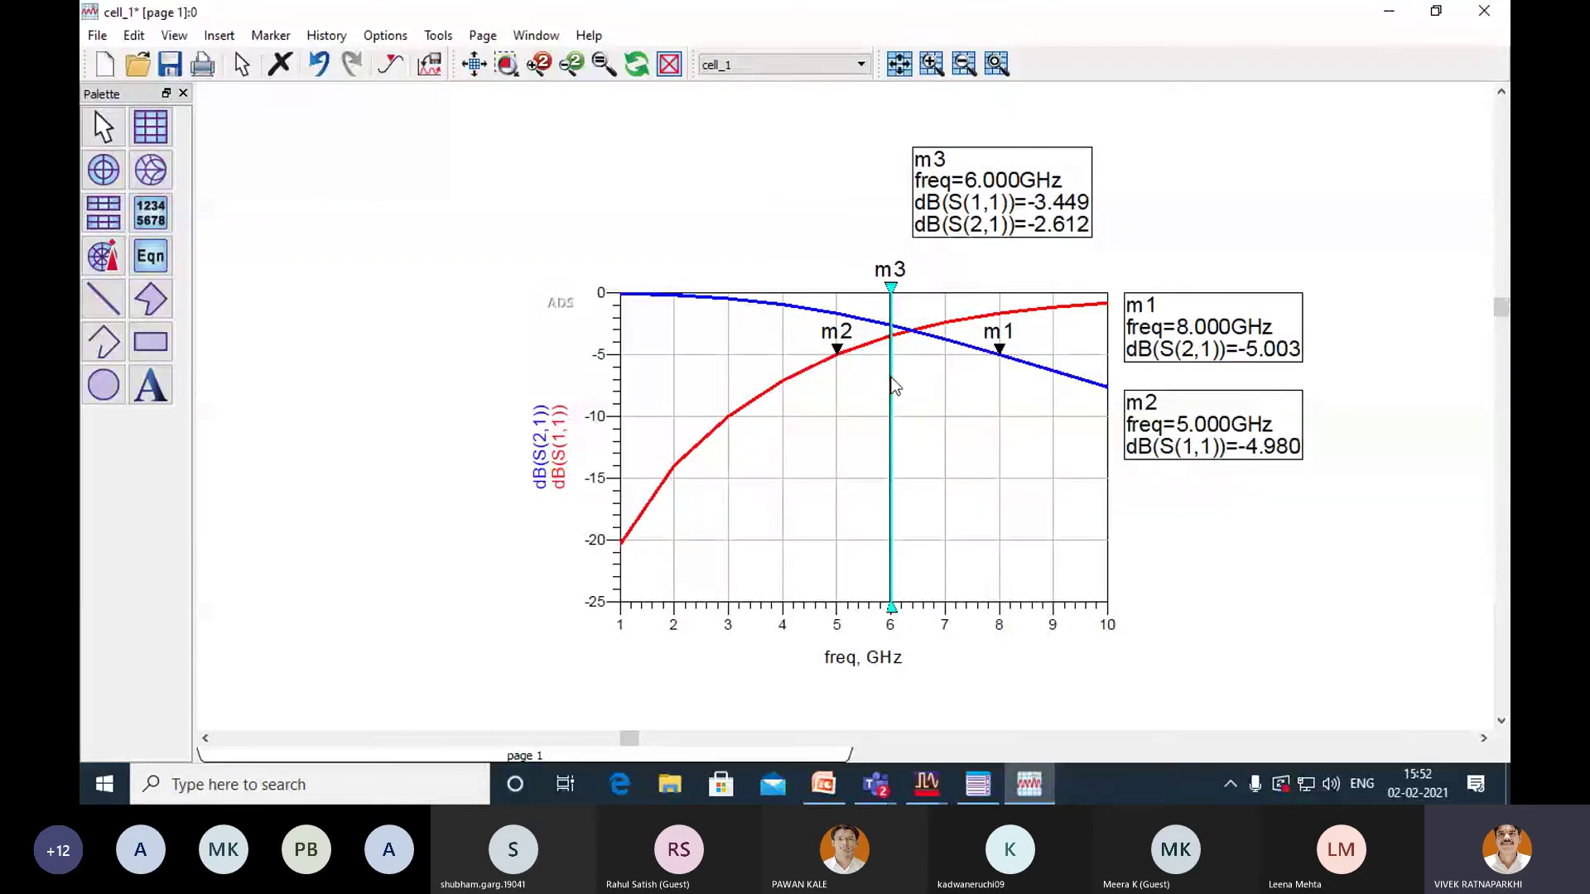
Leave the line marker and return to the cell_1 schematic.
{"action": "key", "text": "Right"}
{"action": "left_click", "coordinate": [891, 378]}
{"action": "mouse_move", "coordinate": [939, 785]}
{"action": "left_click", "coordinate": [980, 743]}
{"action": "left_click", "coordinate": [980, 742]}
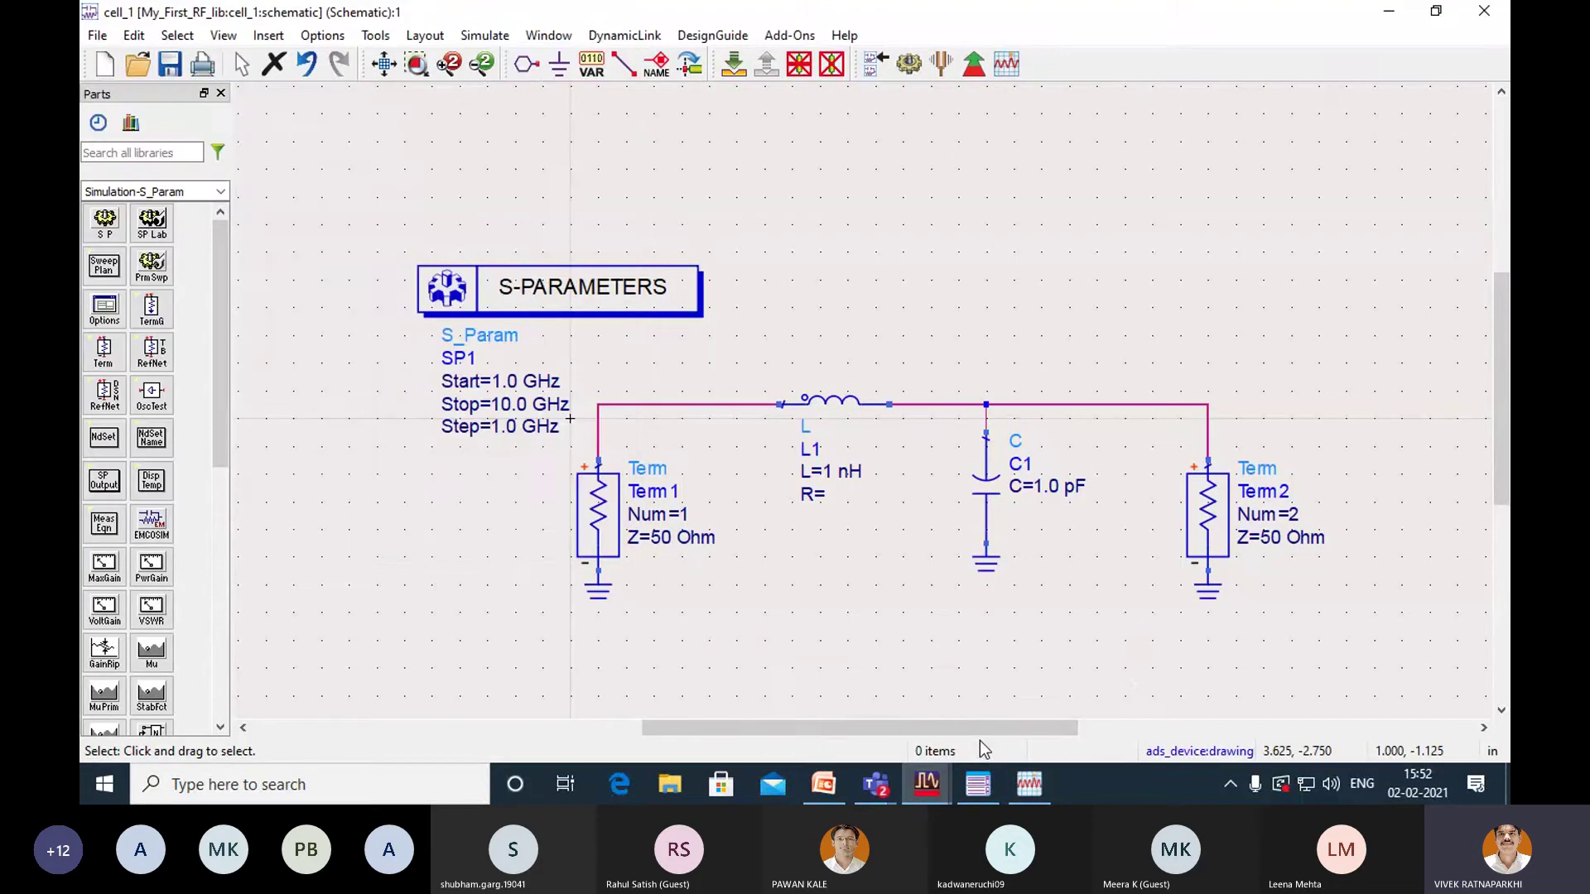
Set the S-parameter sweep's frequency step to 1.0 MHz and rerun the simulation.
{"action": "double_click", "coordinate": [511, 430]}
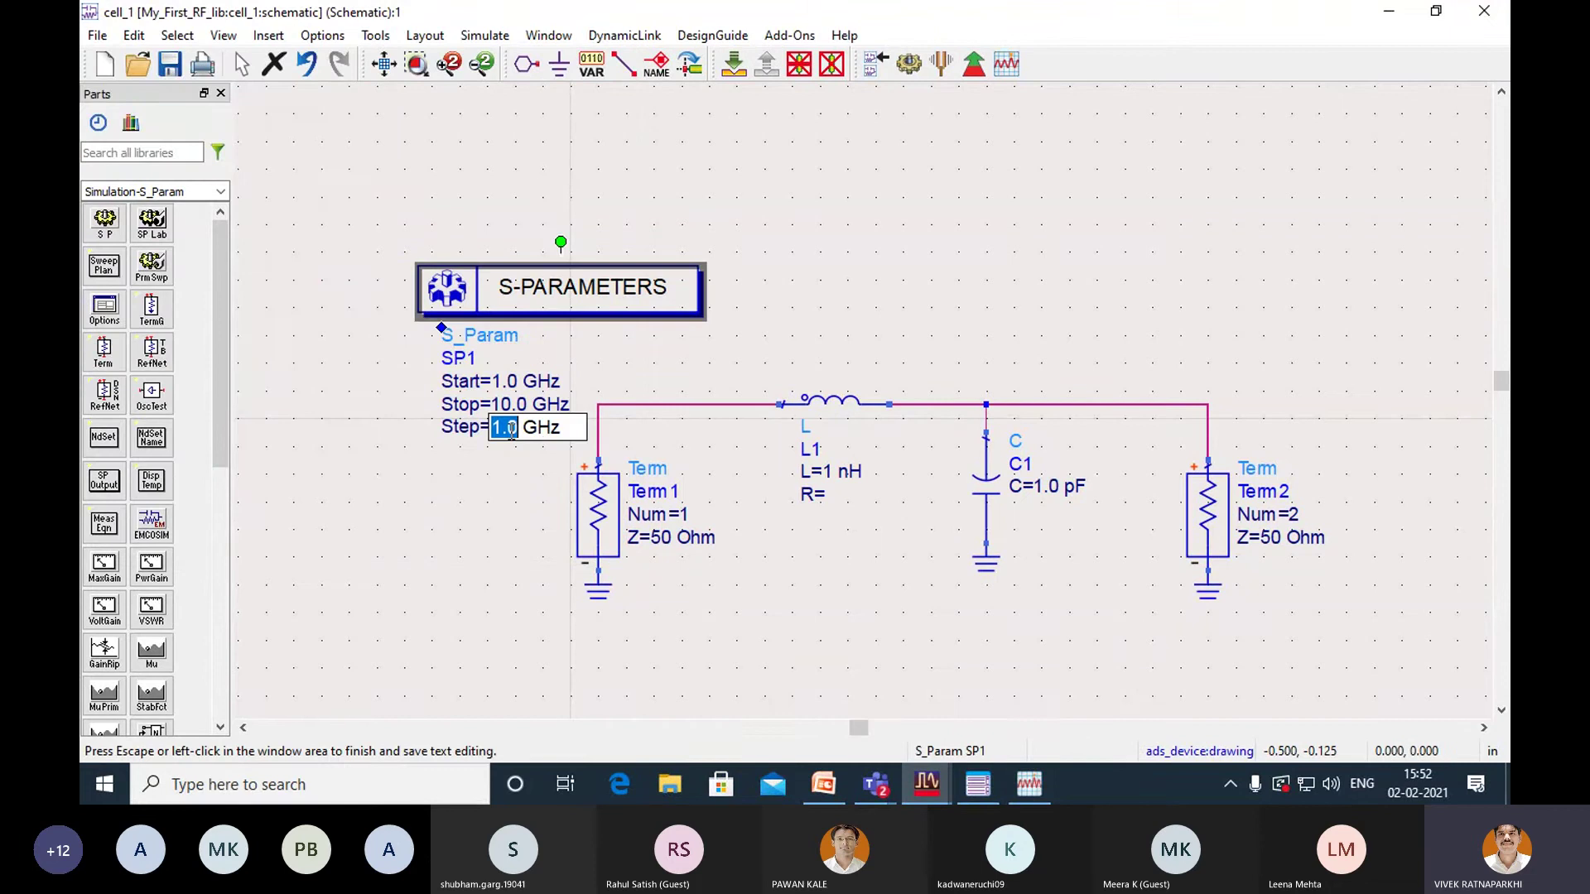
{"action": "left_click", "coordinate": [537, 425]}
{"action": "key", "text": "BackSpace"}
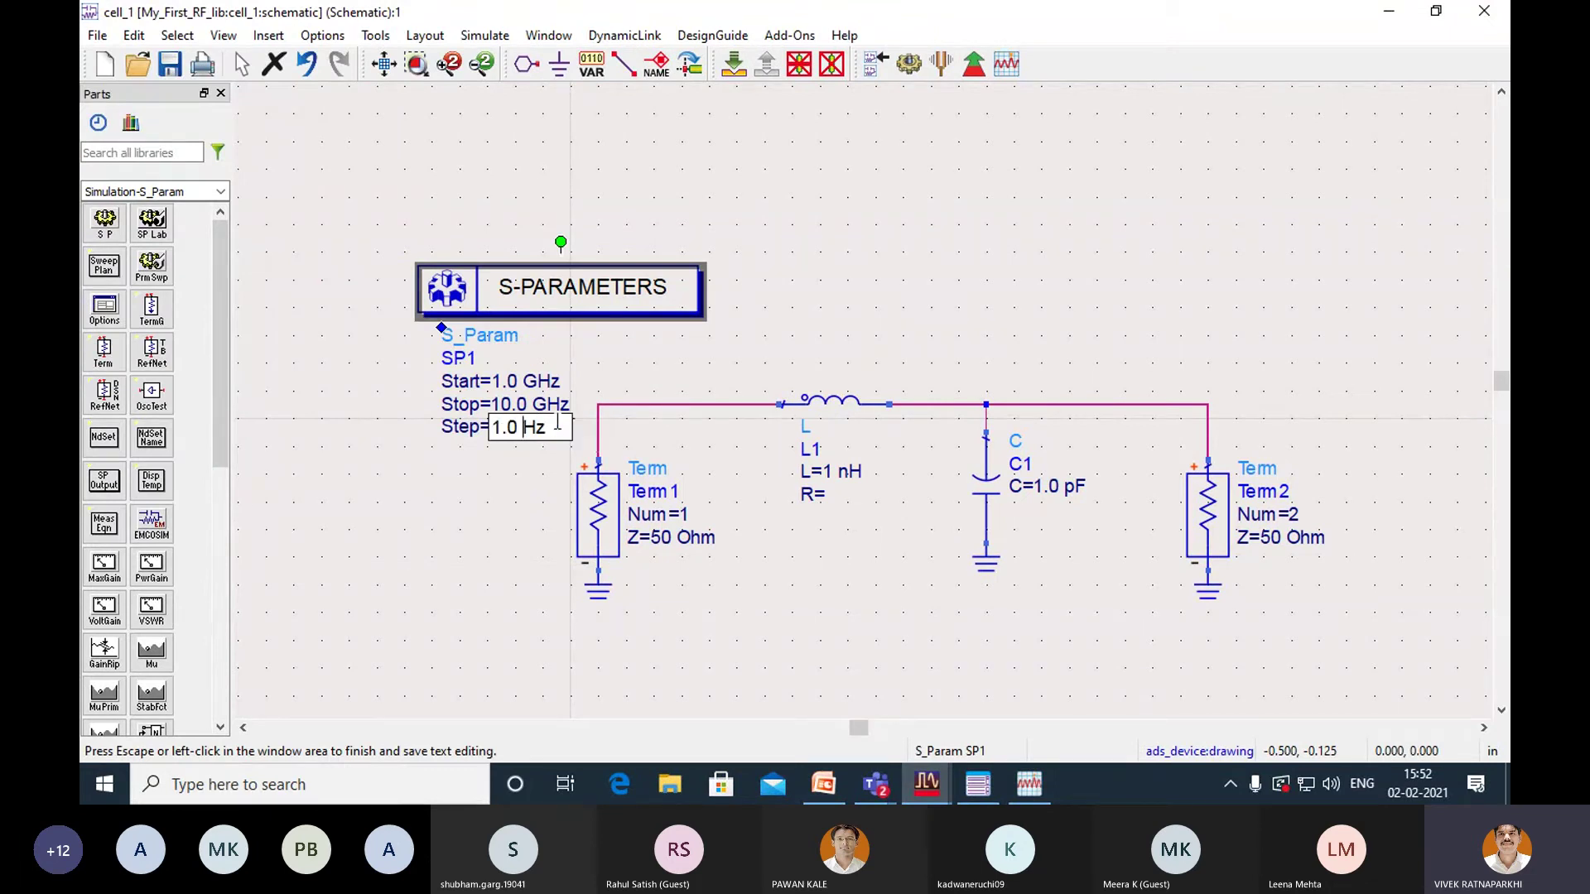
{"action": "type", "text": "M"}
{"action": "left_click", "coordinate": [909, 304]}
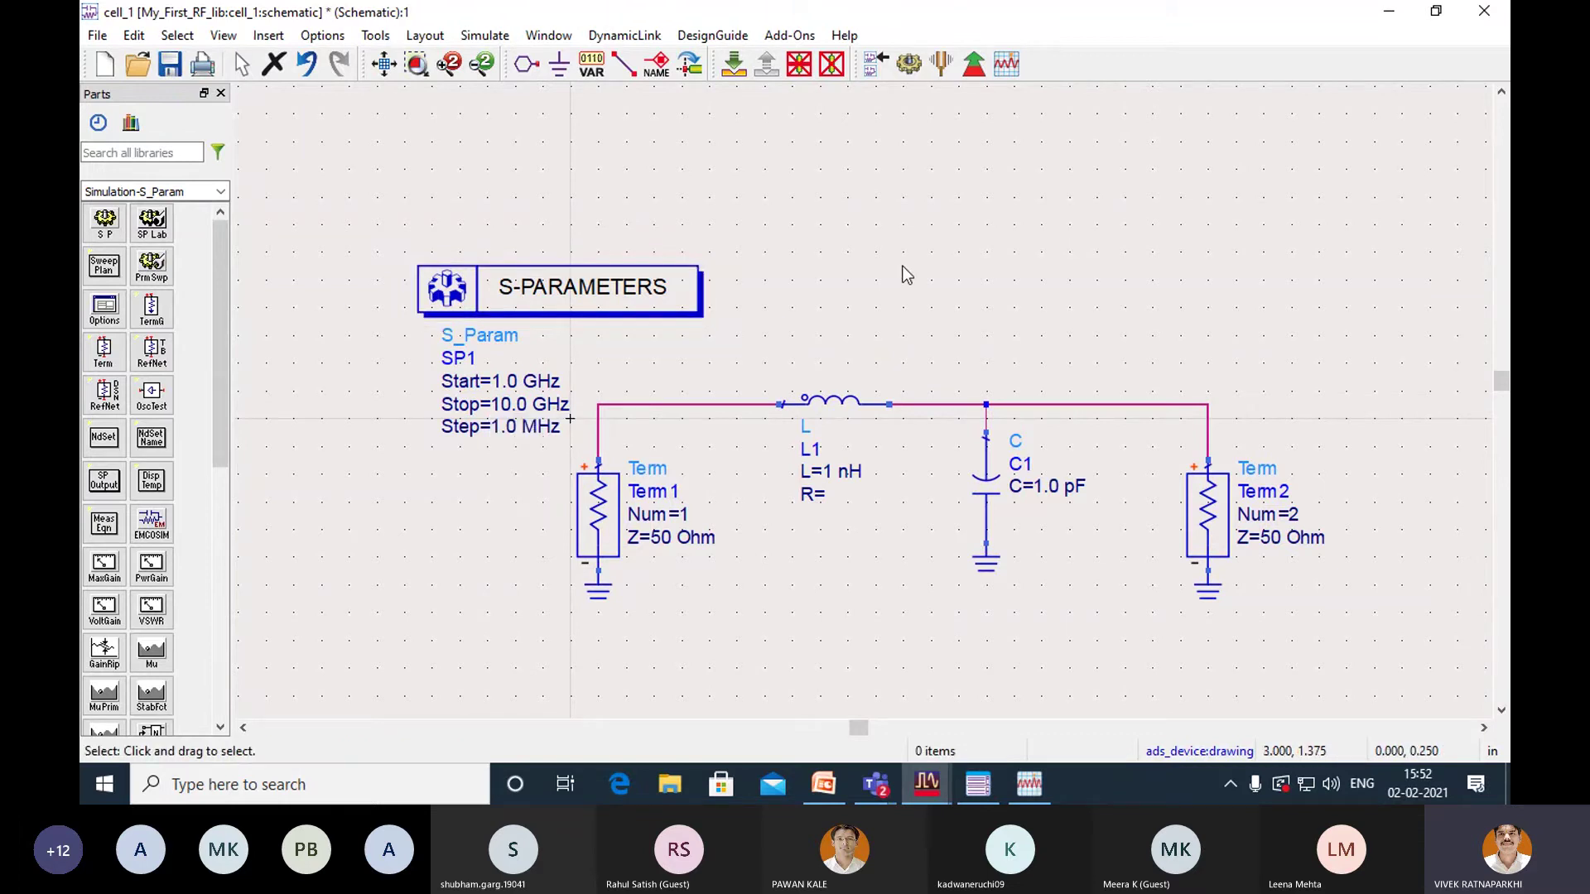
{"action": "left_click", "coordinate": [908, 63]}
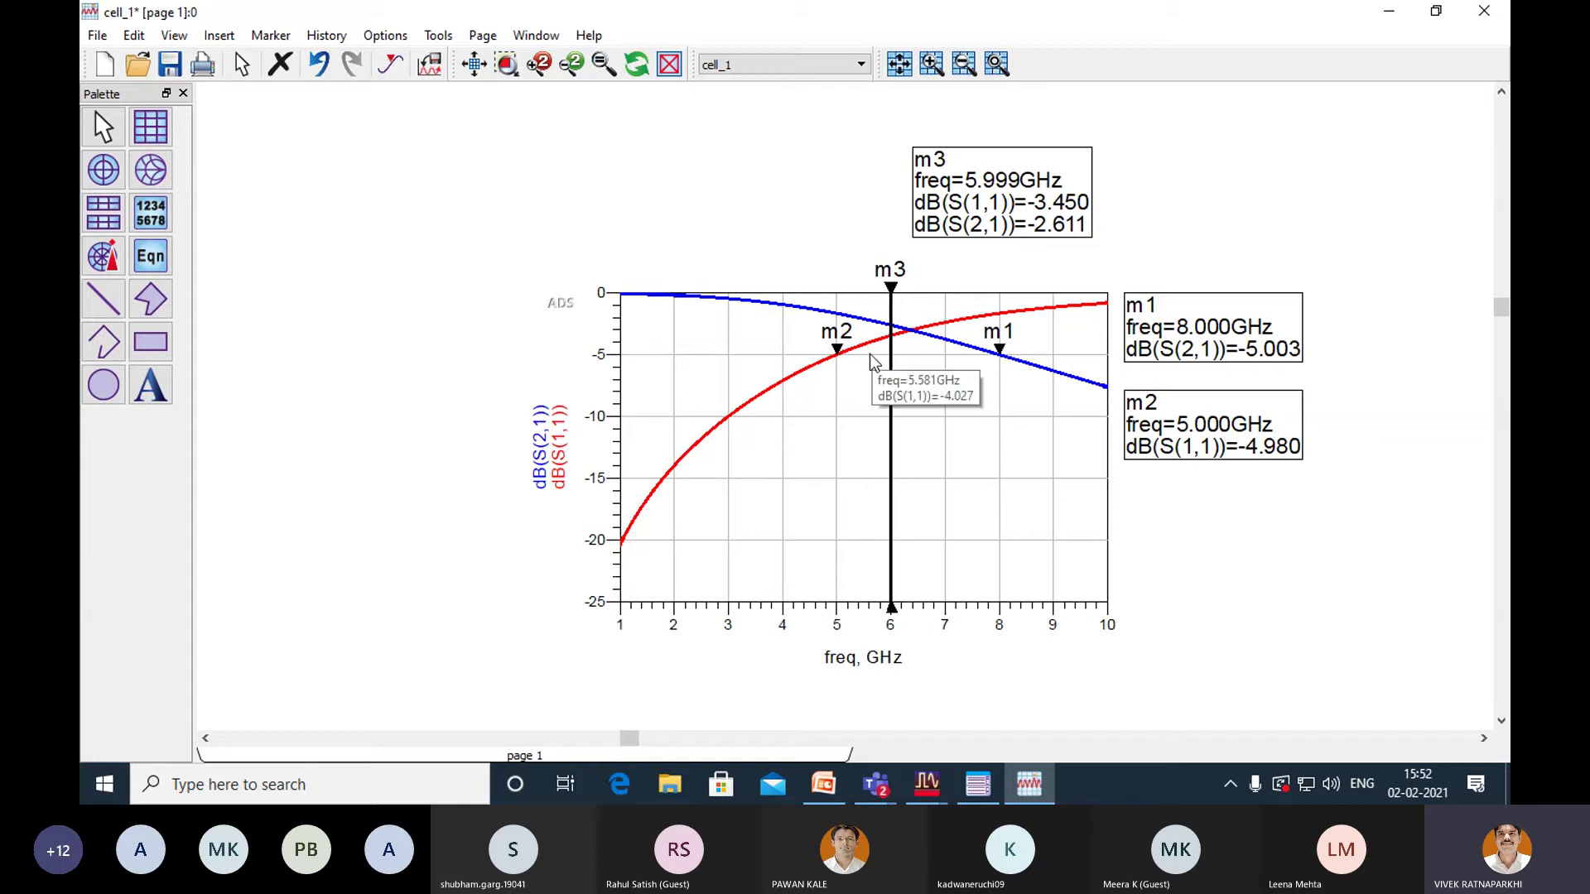
Advance line marker m3 along both traces in the data display to 6.030 GHz.
{"action": "mouse_move", "coordinate": [826, 375]}
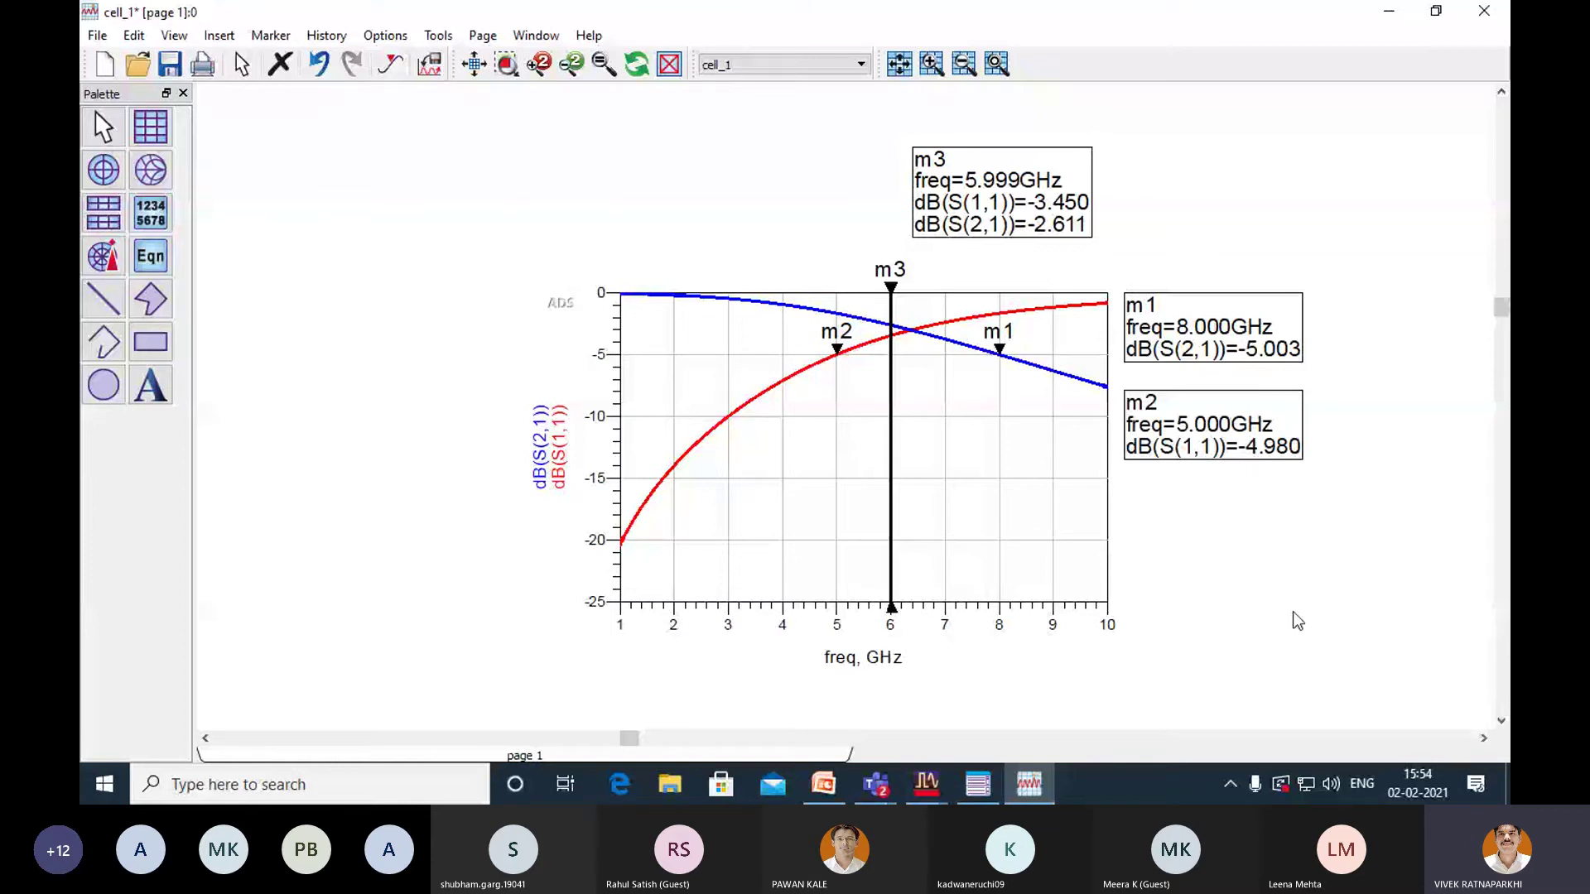
{"action": "left_click", "coordinate": [891, 454]}
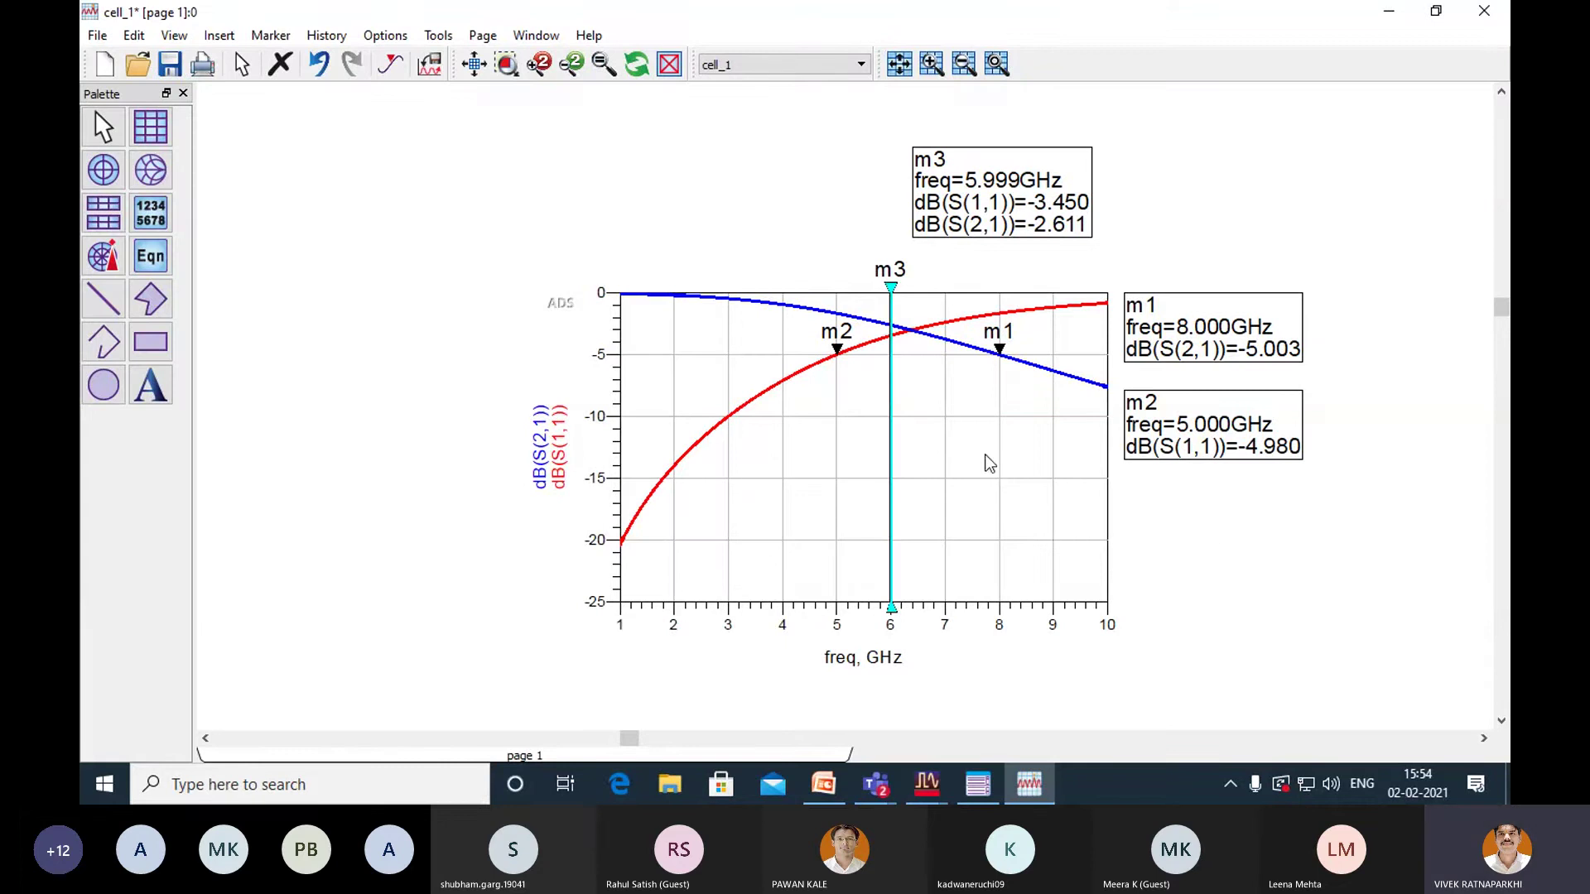
{"action": "key", "text": "Right"}
{"action": "key", "text": "Right"}
{"action": "key", "text": "Right"}
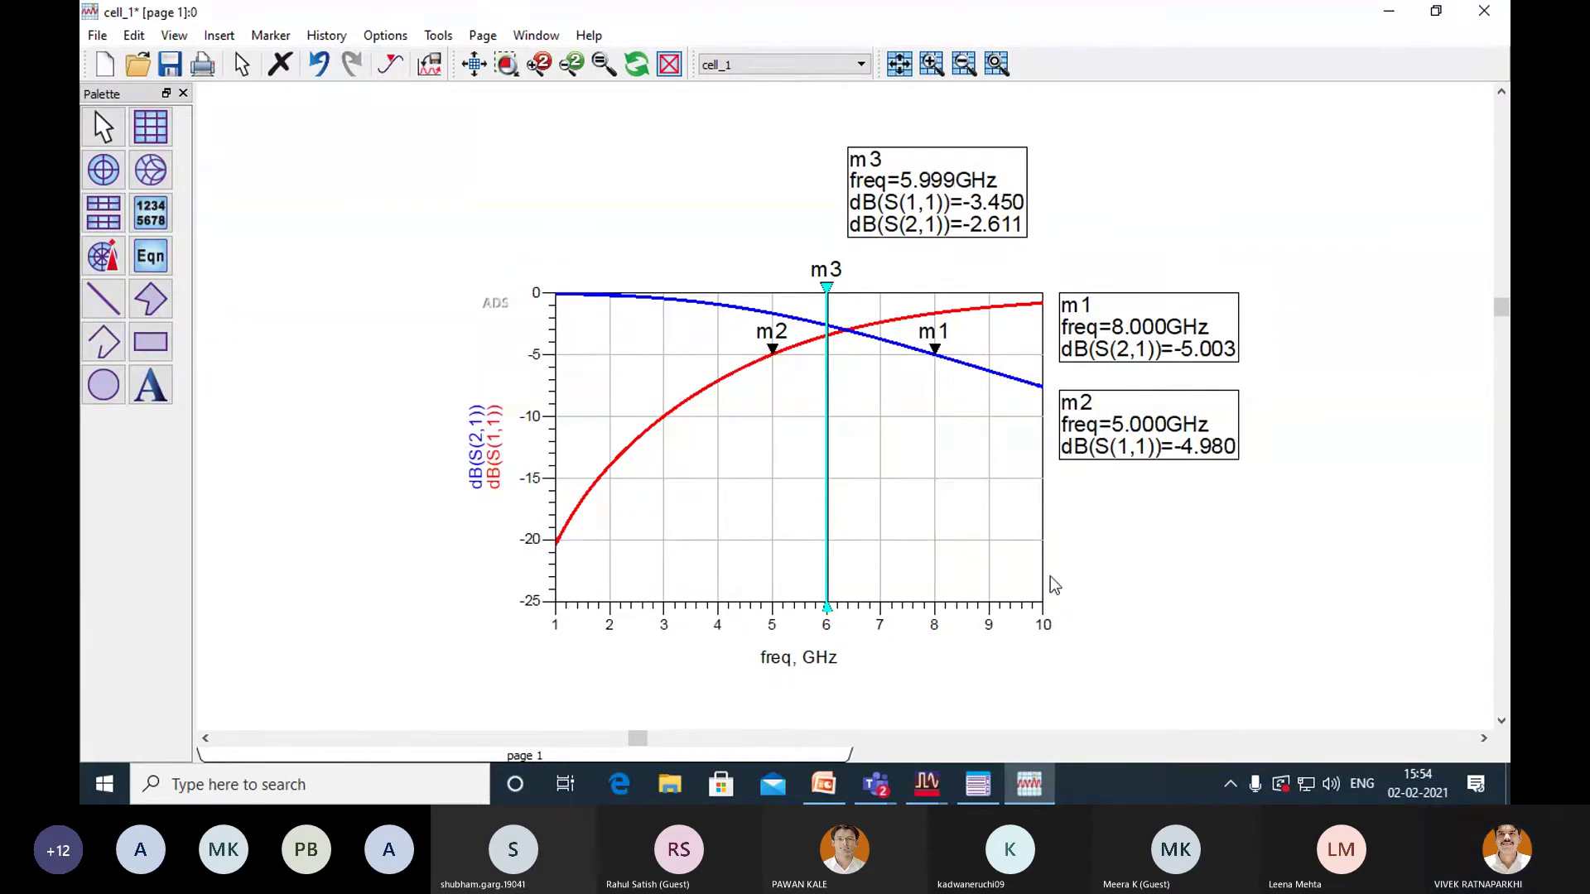
{"action": "key", "text": "Right"}
{"action": "key", "text": "Right"}
{"action": "key", "text": "Right"}
{"action": "key", "text": "Right"}
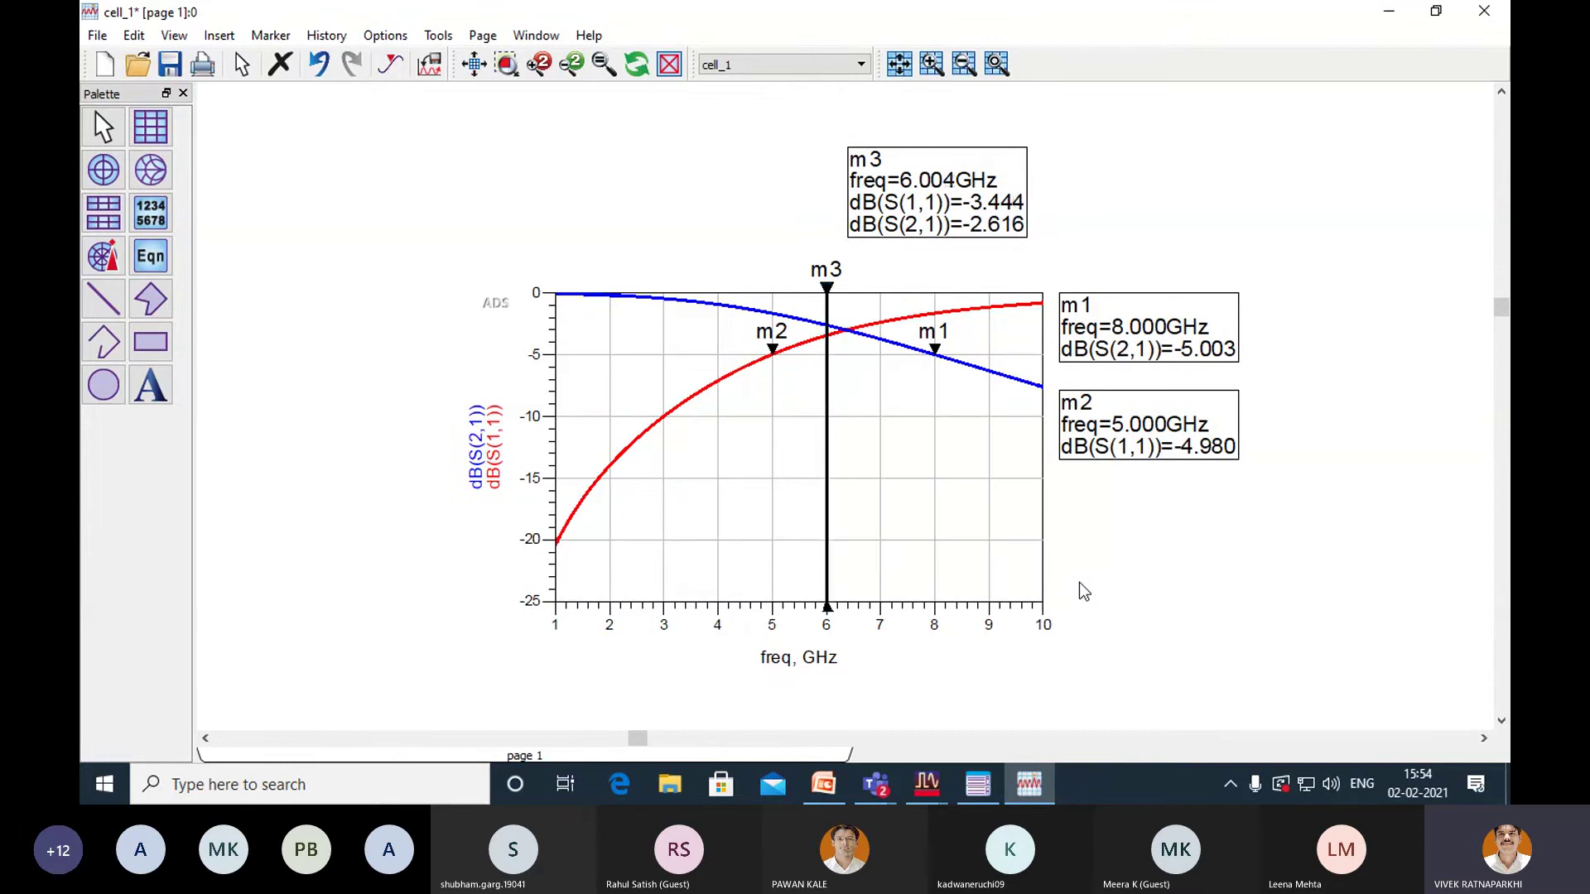
{"action": "key", "text": "Right"}
{"action": "key", "text": "Right"}
{"action": "key", "text": "Right"}
{"action": "key", "text": "Right"}
{"action": "key", "text": "Right"}
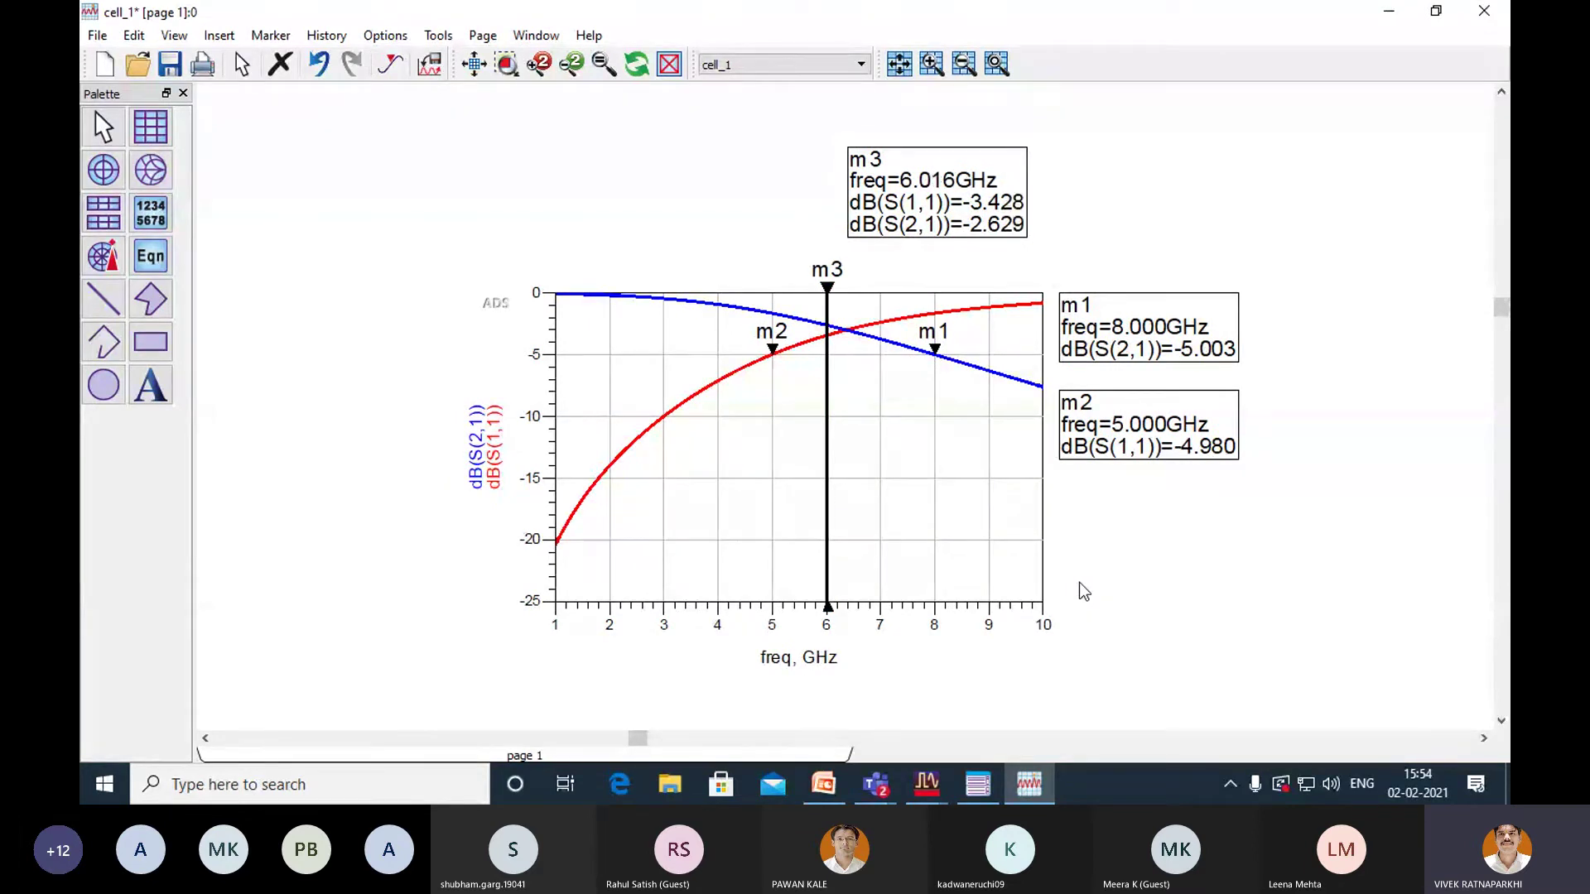
{"action": "key", "text": "Right"}
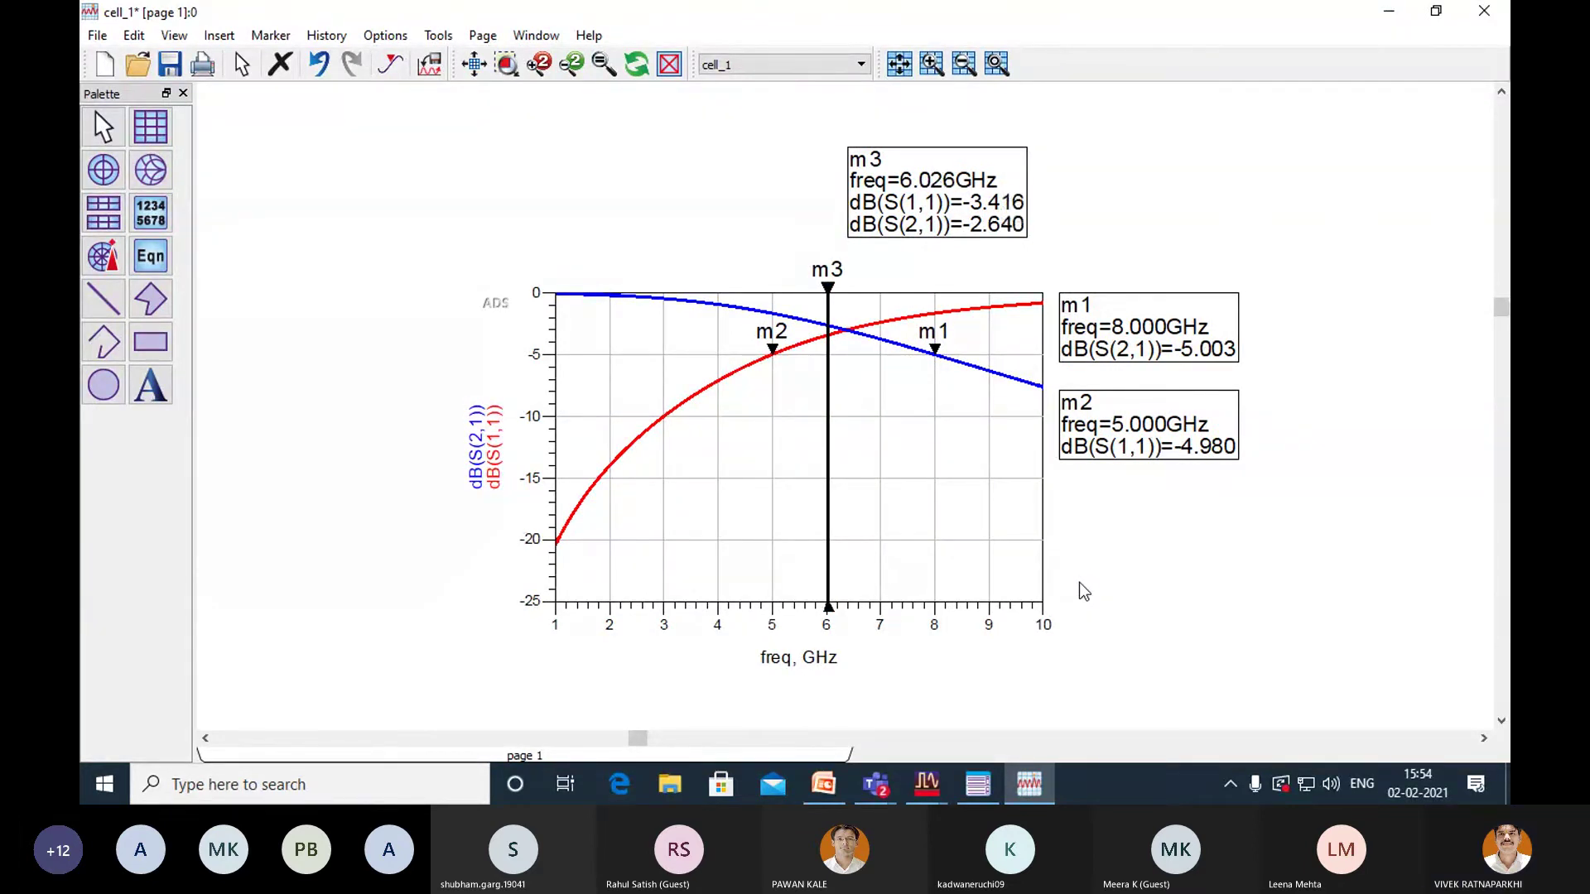
{"action": "key", "text": "Right"}
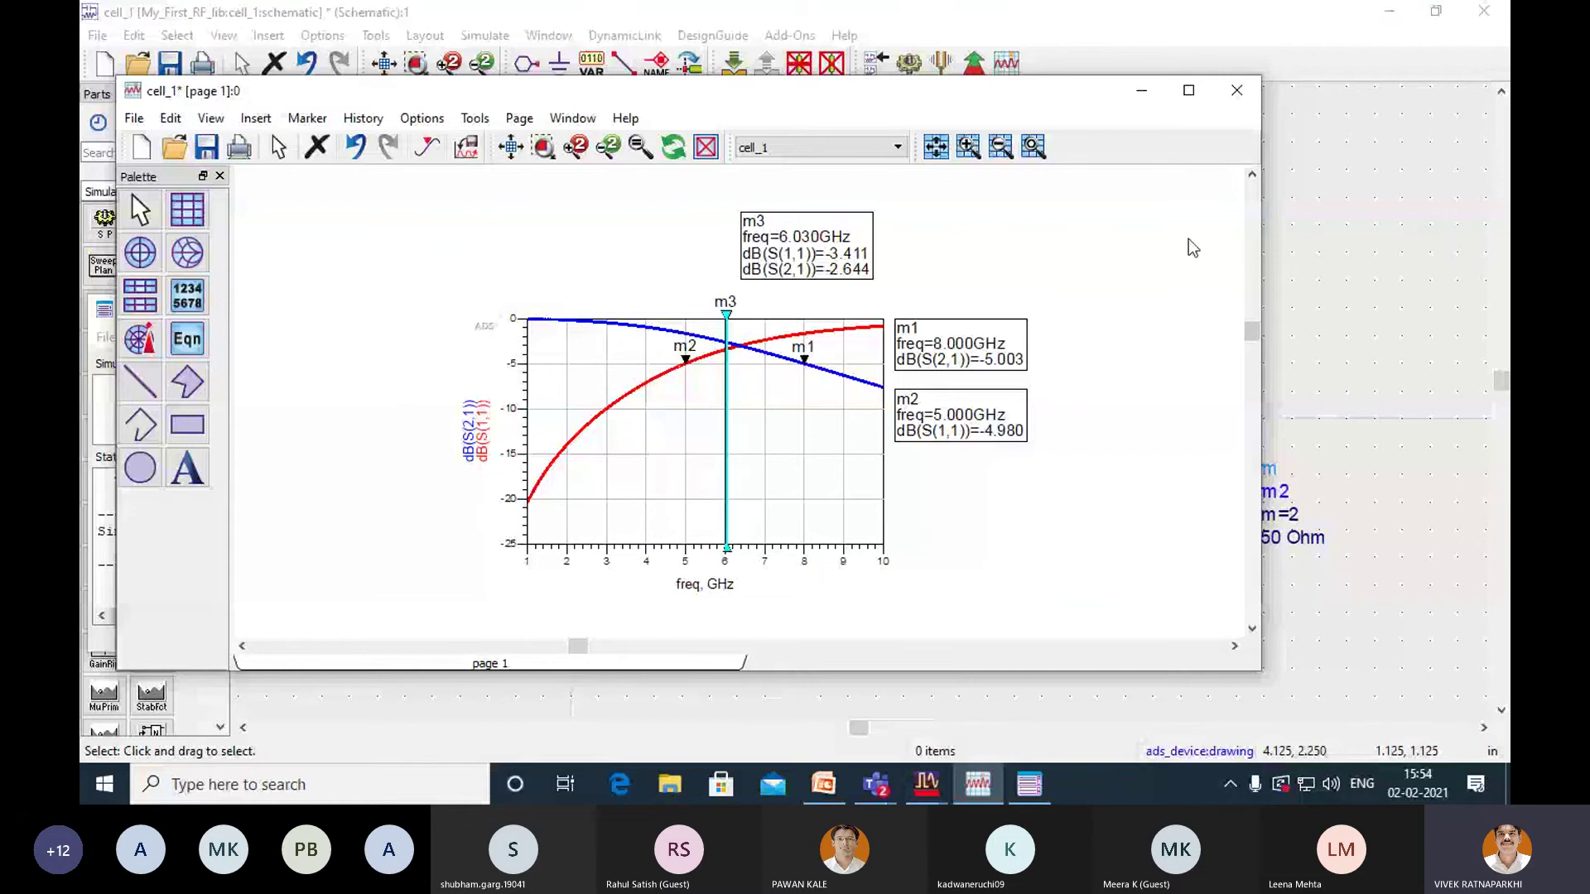
Close the cell_1 data display, saving its changes, and bring the cell_1 schematic to the front.
{"action": "left_click", "coordinate": [1236, 90]}
{"action": "left_click", "coordinate": [614, 424]}
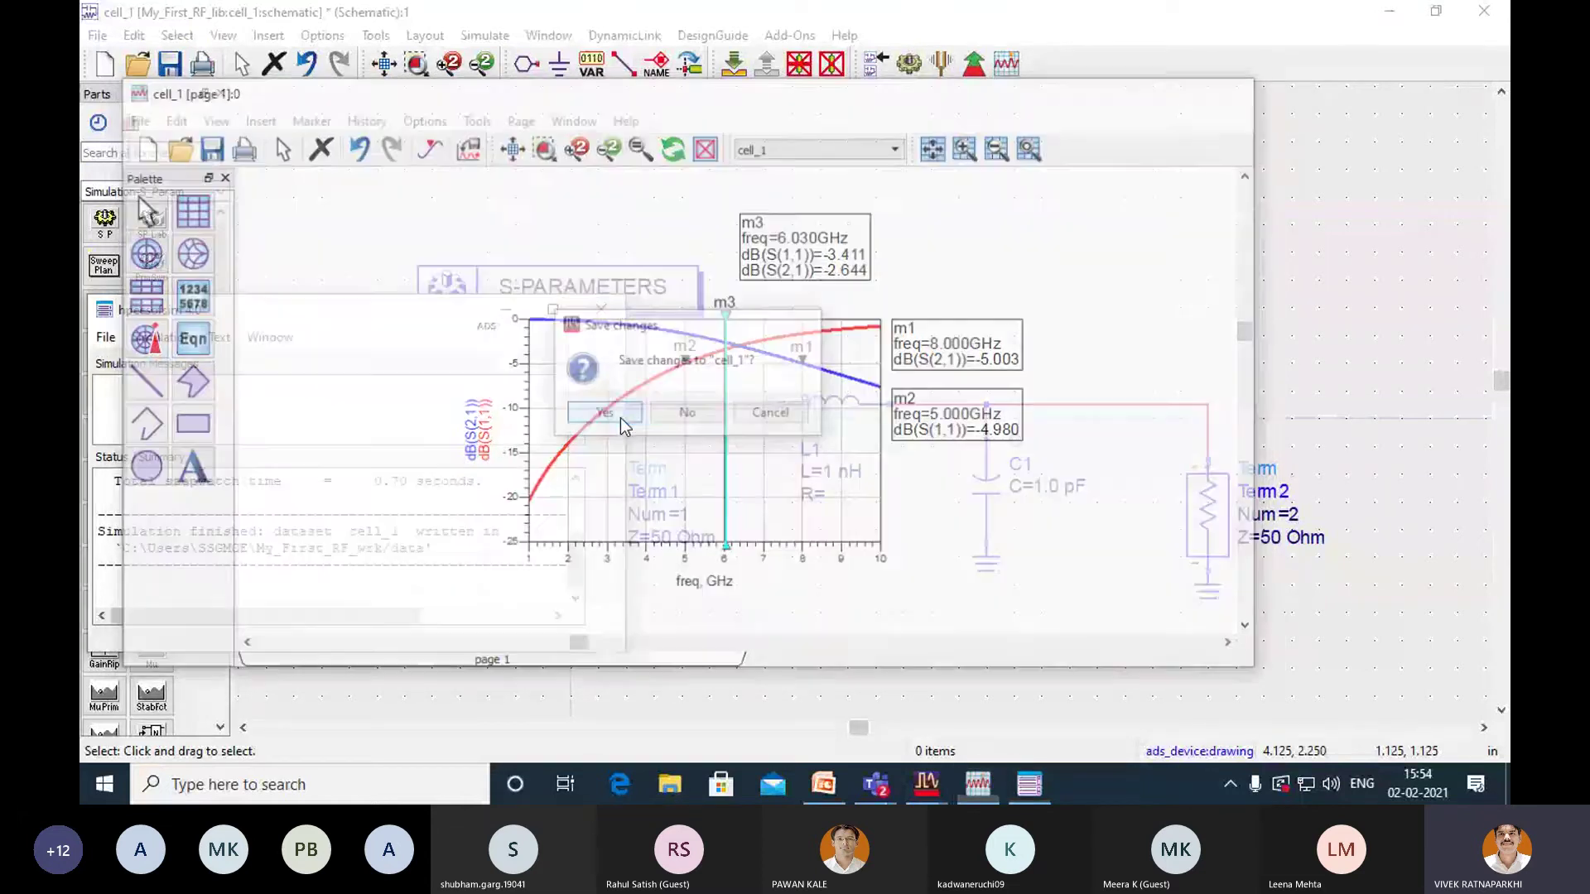
{"action": "mouse_move", "coordinate": [926, 784]}
{"action": "left_click", "coordinate": [1000, 728]}
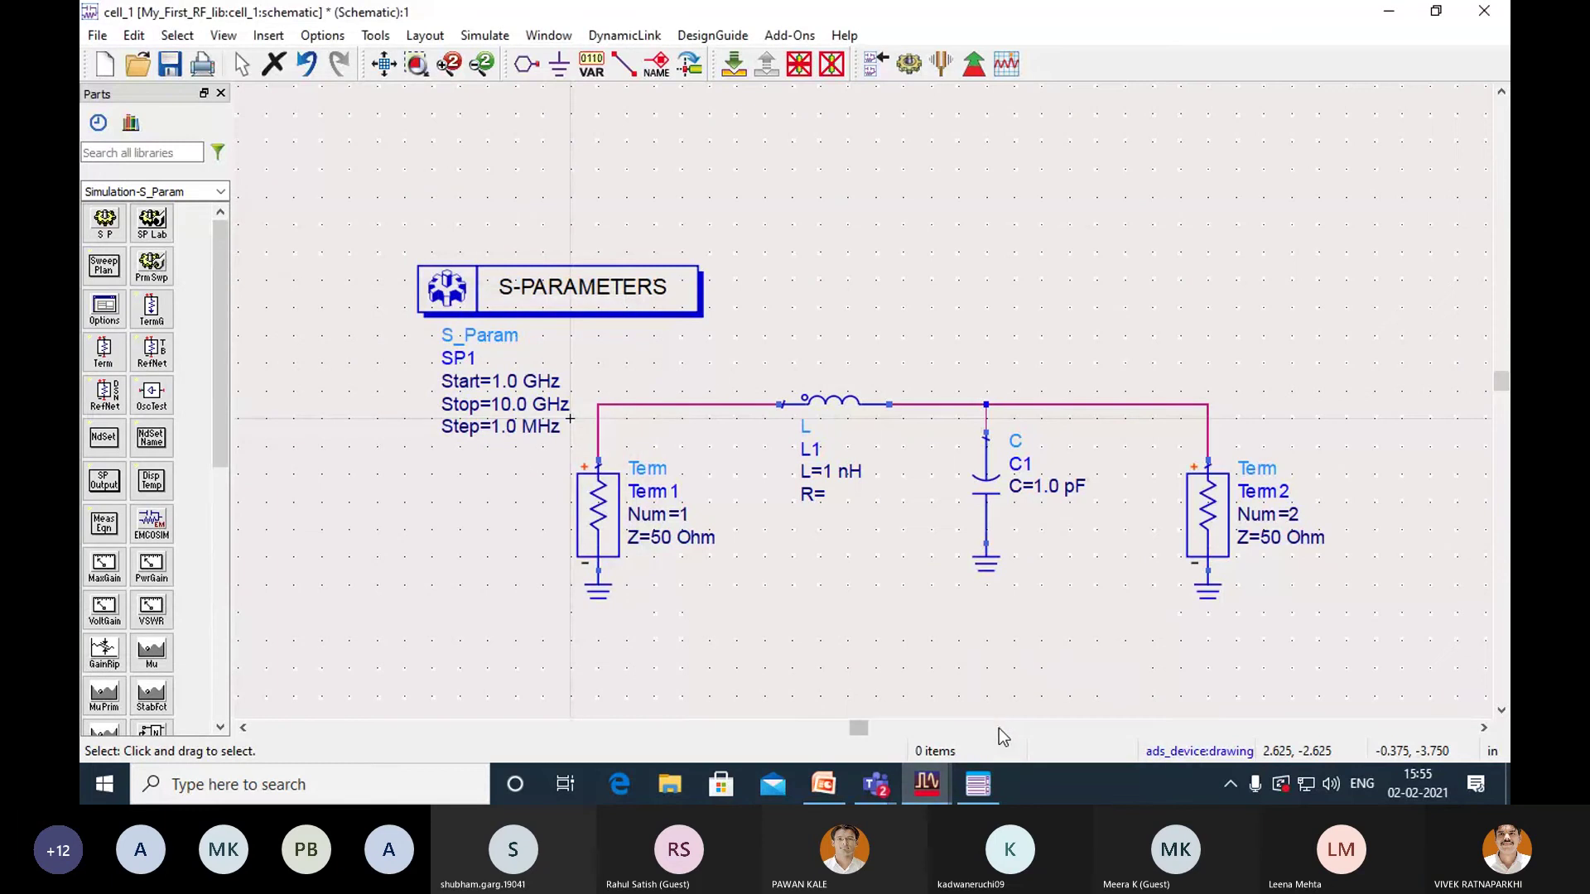
Switch to the 02_Intro_ADS presentation in PowerPoint and show the "Review: ABCs of ADS" slide full screen.
{"action": "key", "text": "alt+Tab"}
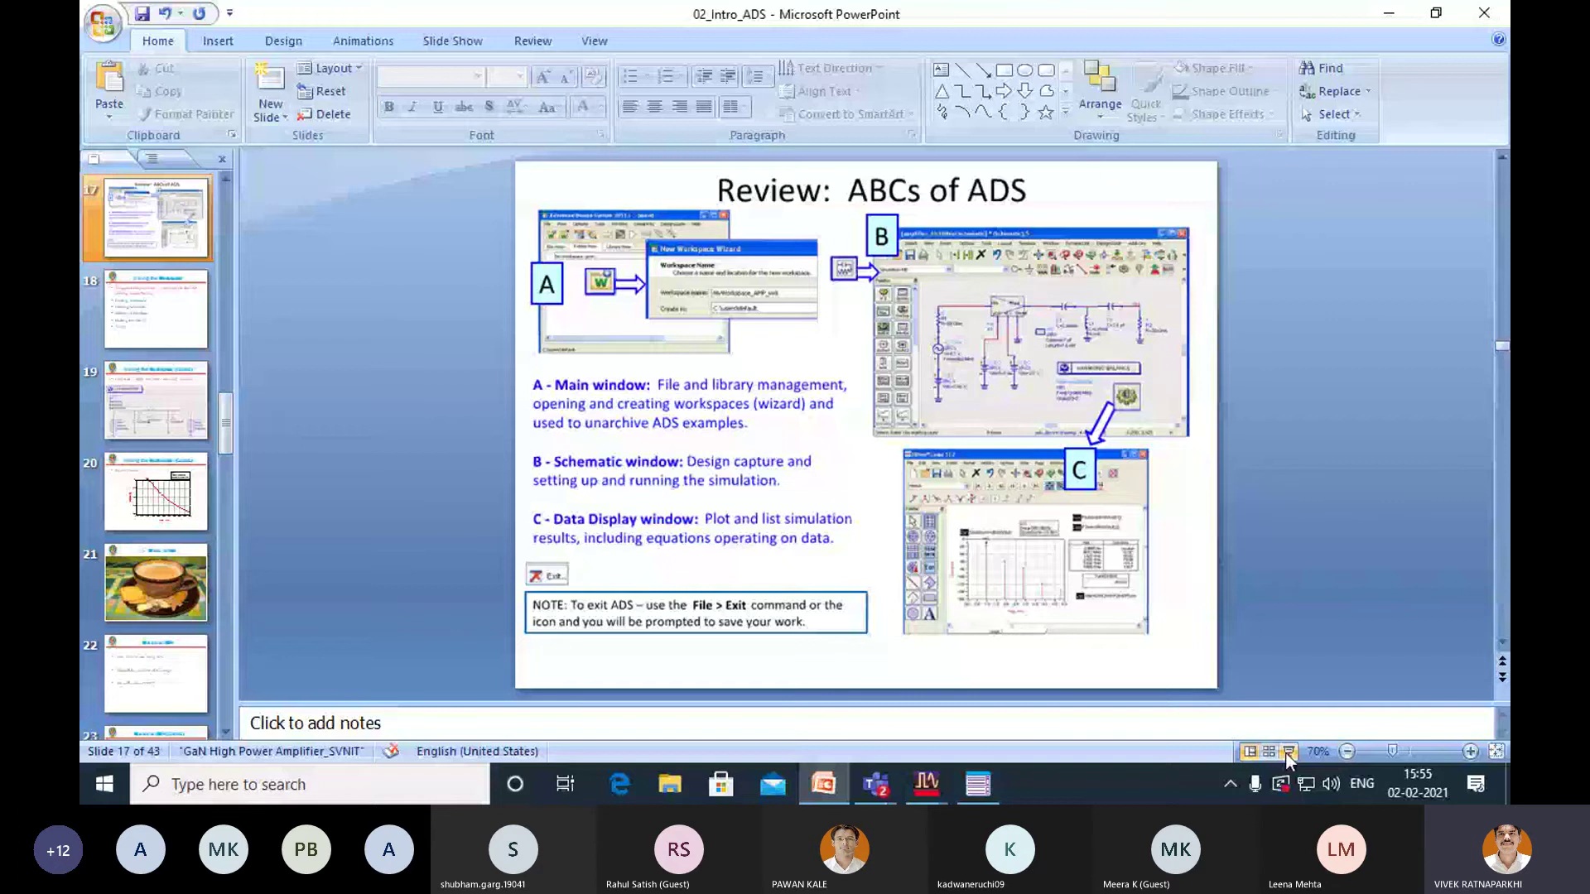
{"action": "left_click", "coordinate": [1288, 751]}
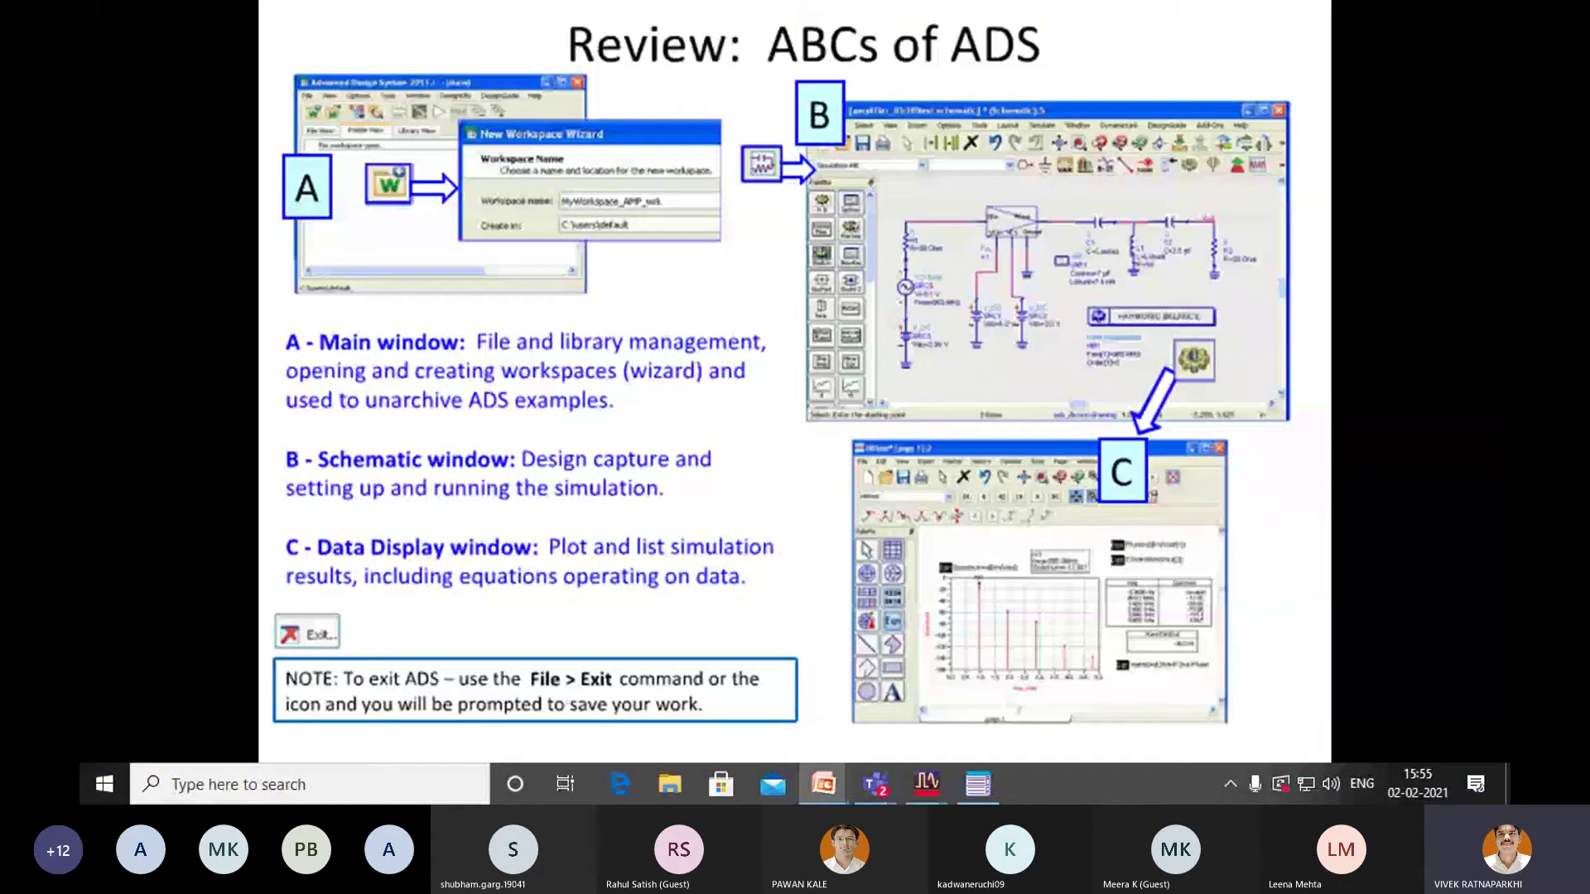
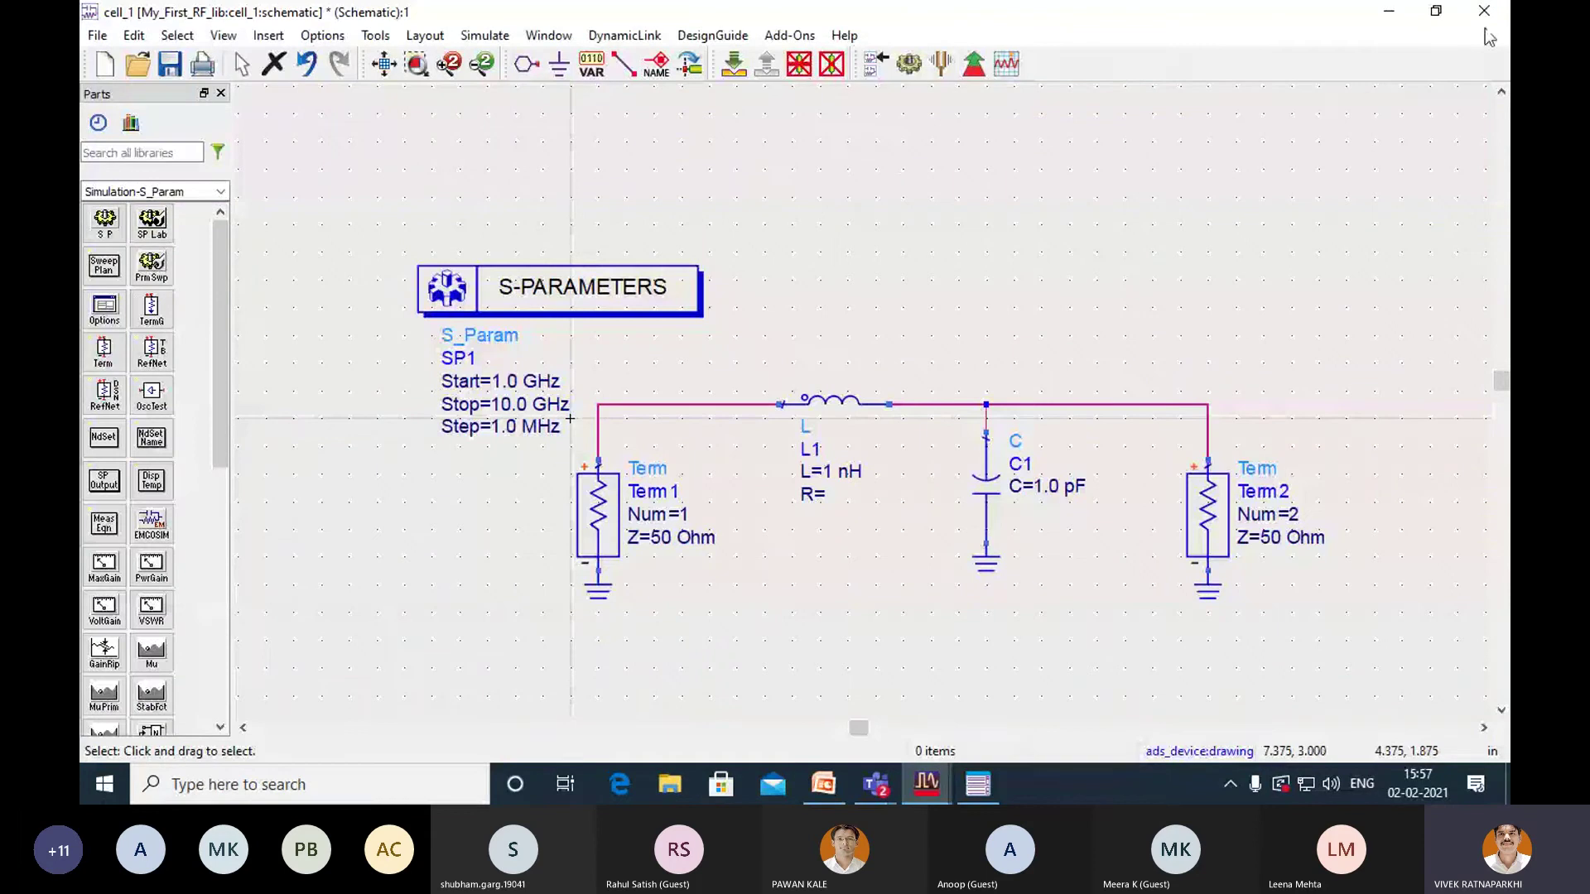
Close the cell_1 schematic, saving its changes, and exit Advanced Design System.
{"action": "left_click", "coordinate": [1484, 12]}
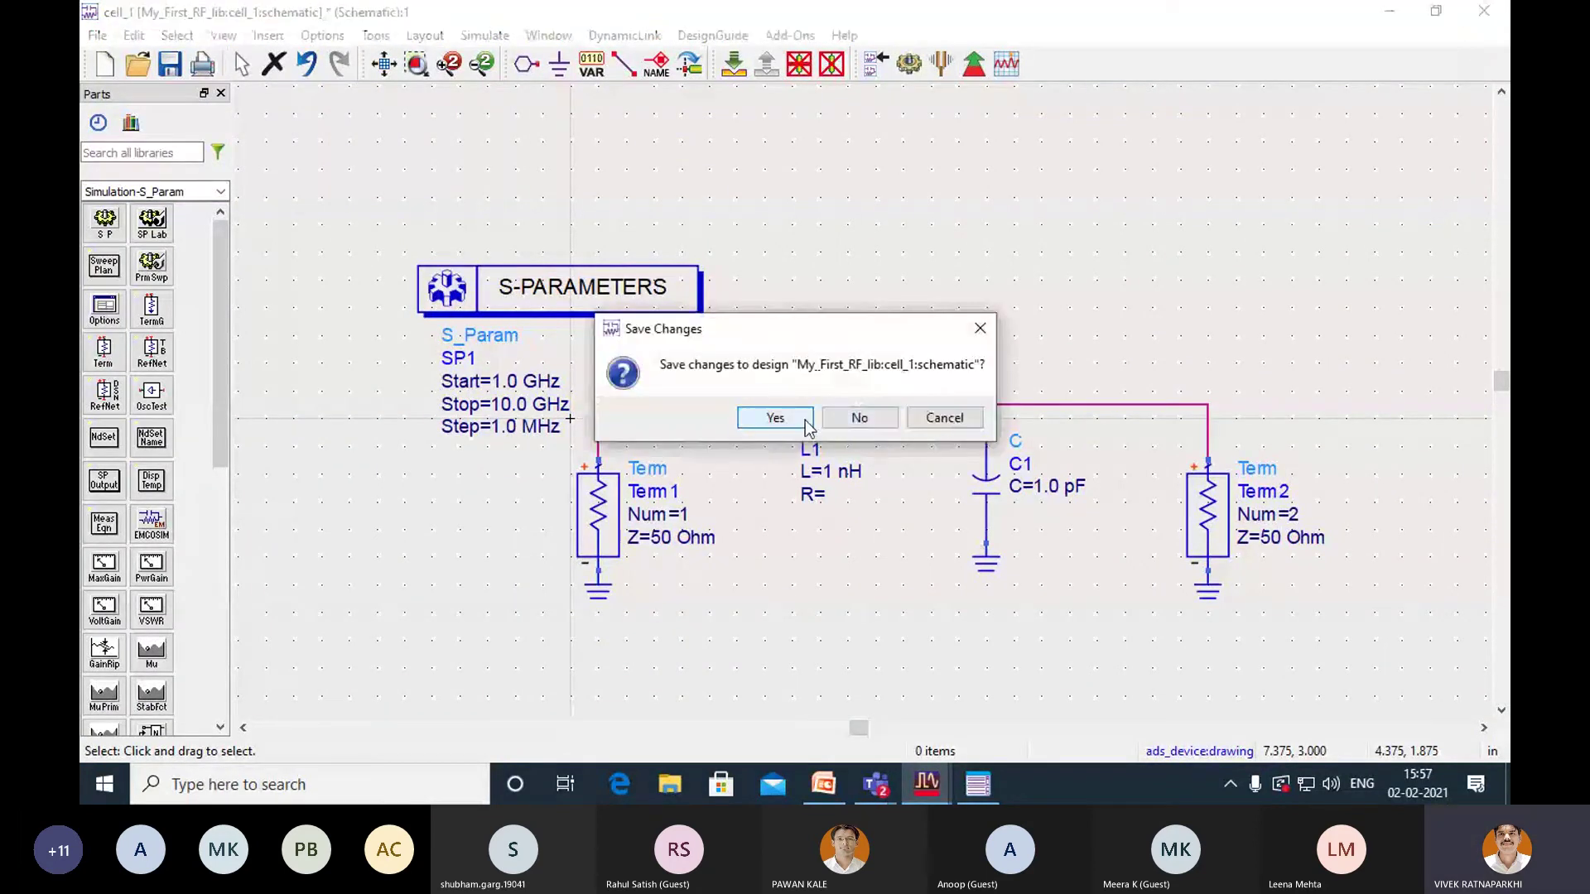
{"action": "left_click", "coordinate": [804, 419]}
{"action": "left_click", "coordinate": [926, 789]}
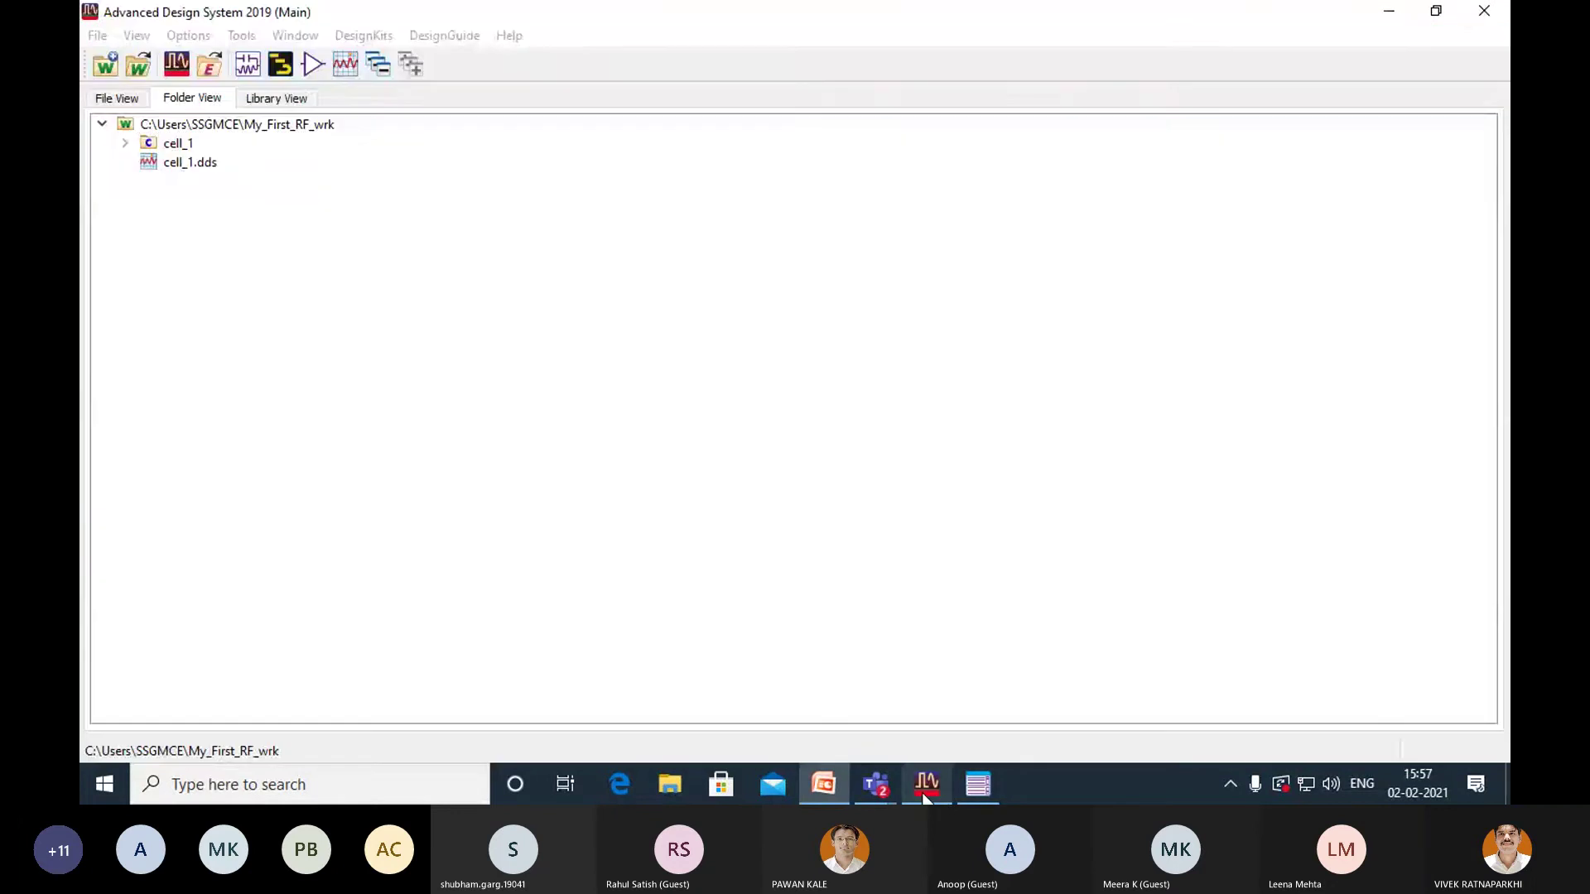
{"action": "left_click", "coordinate": [97, 34]}
{"action": "left_click", "coordinate": [113, 578]}
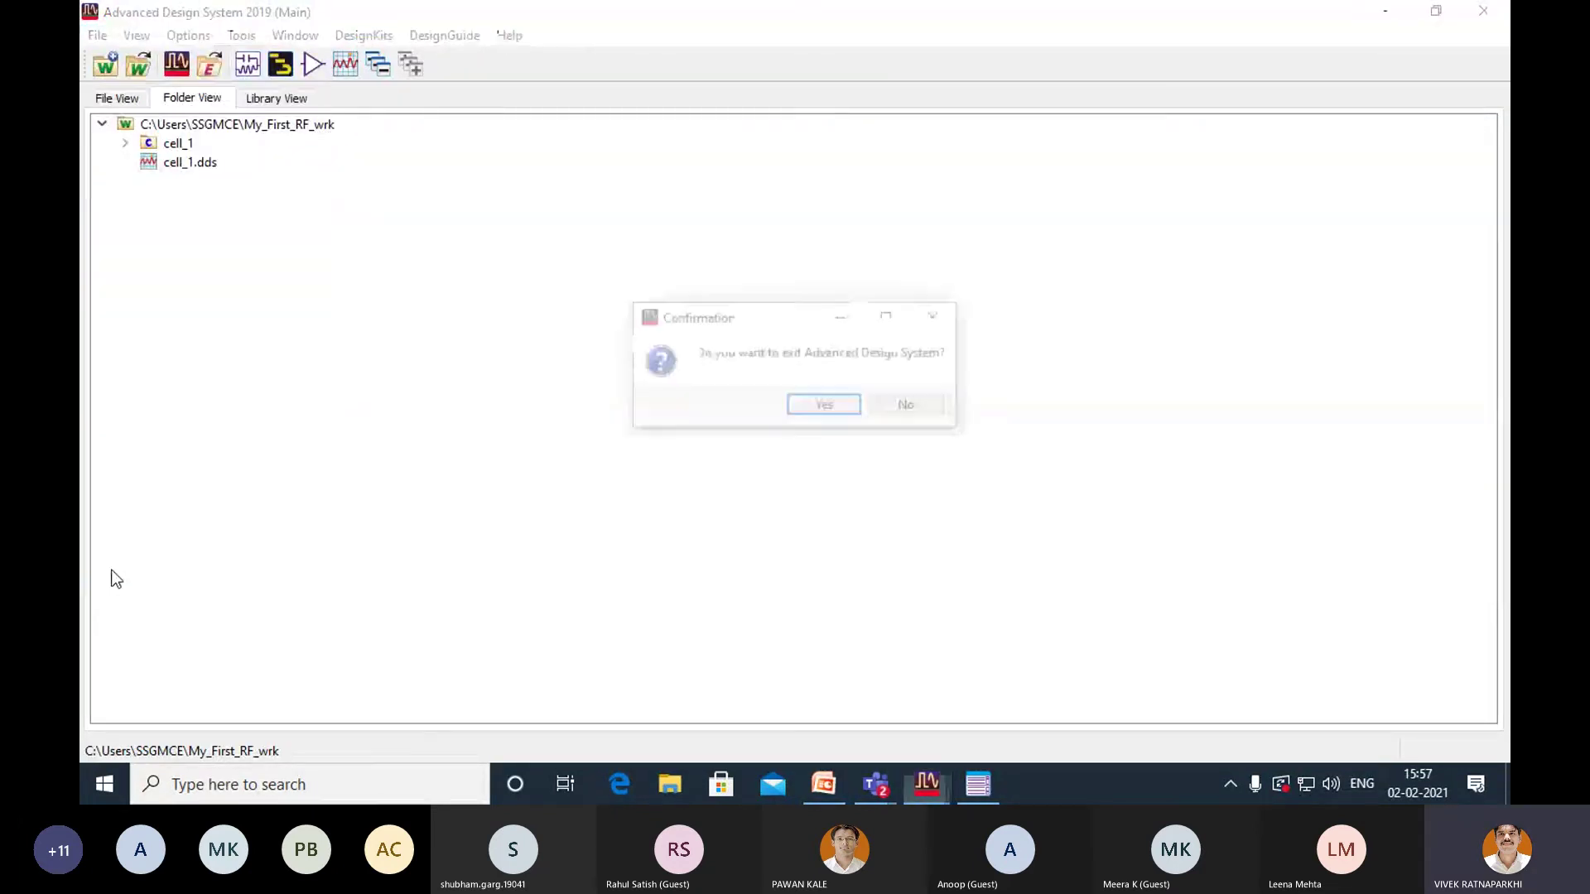
{"action": "left_click", "coordinate": [795, 407]}
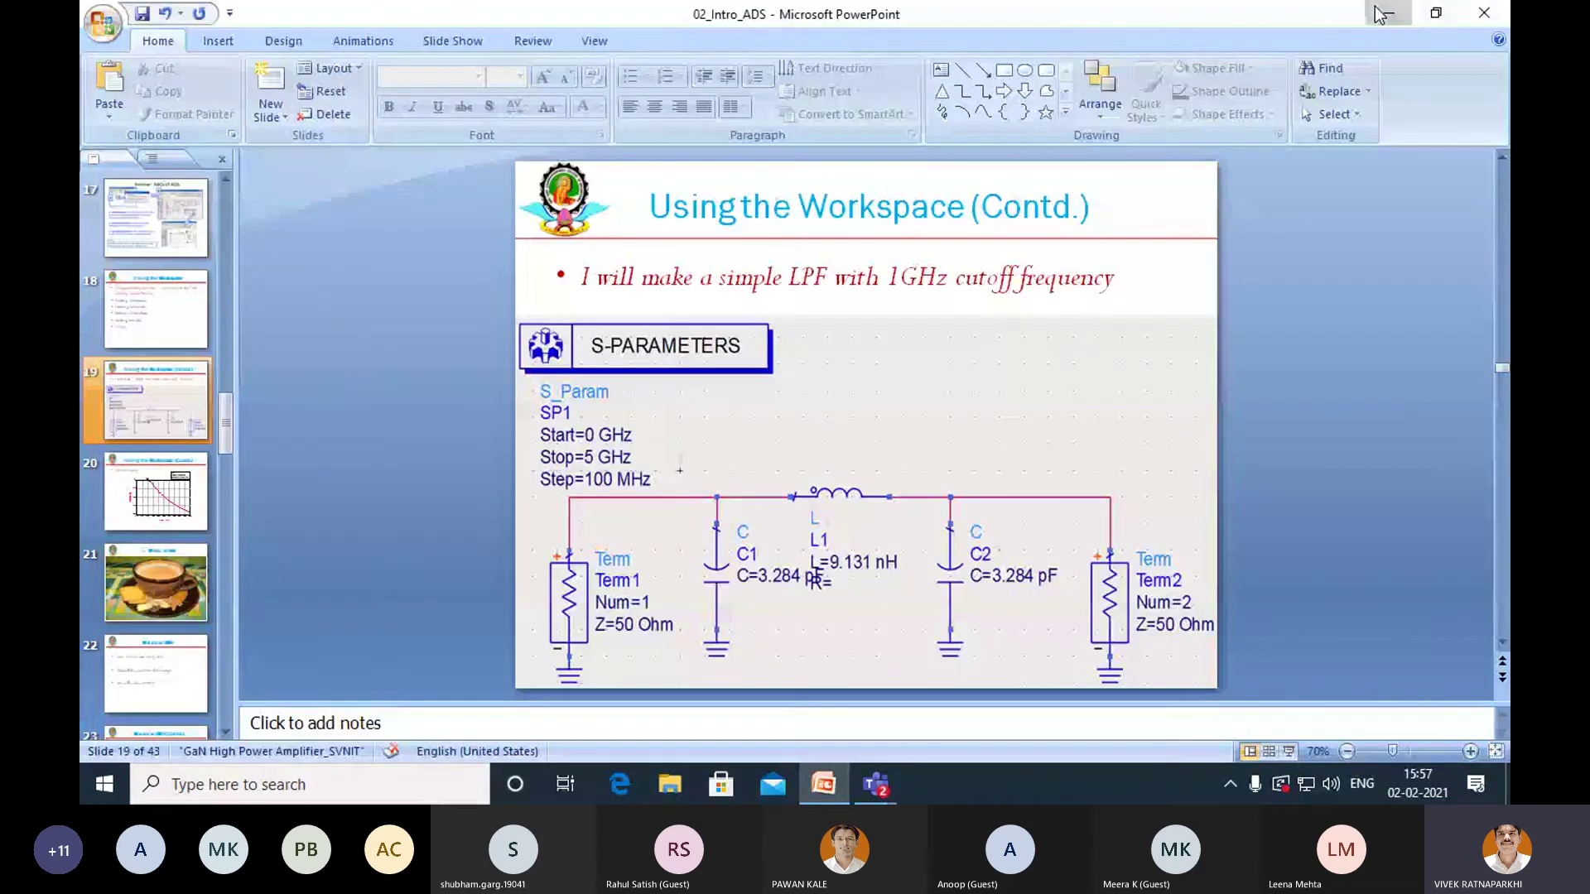
Minimize the presentation, relaunch Advanced Design System and open the existing My_First_RF_wrk workspace.
{"action": "left_click", "coordinate": [1383, 14]}
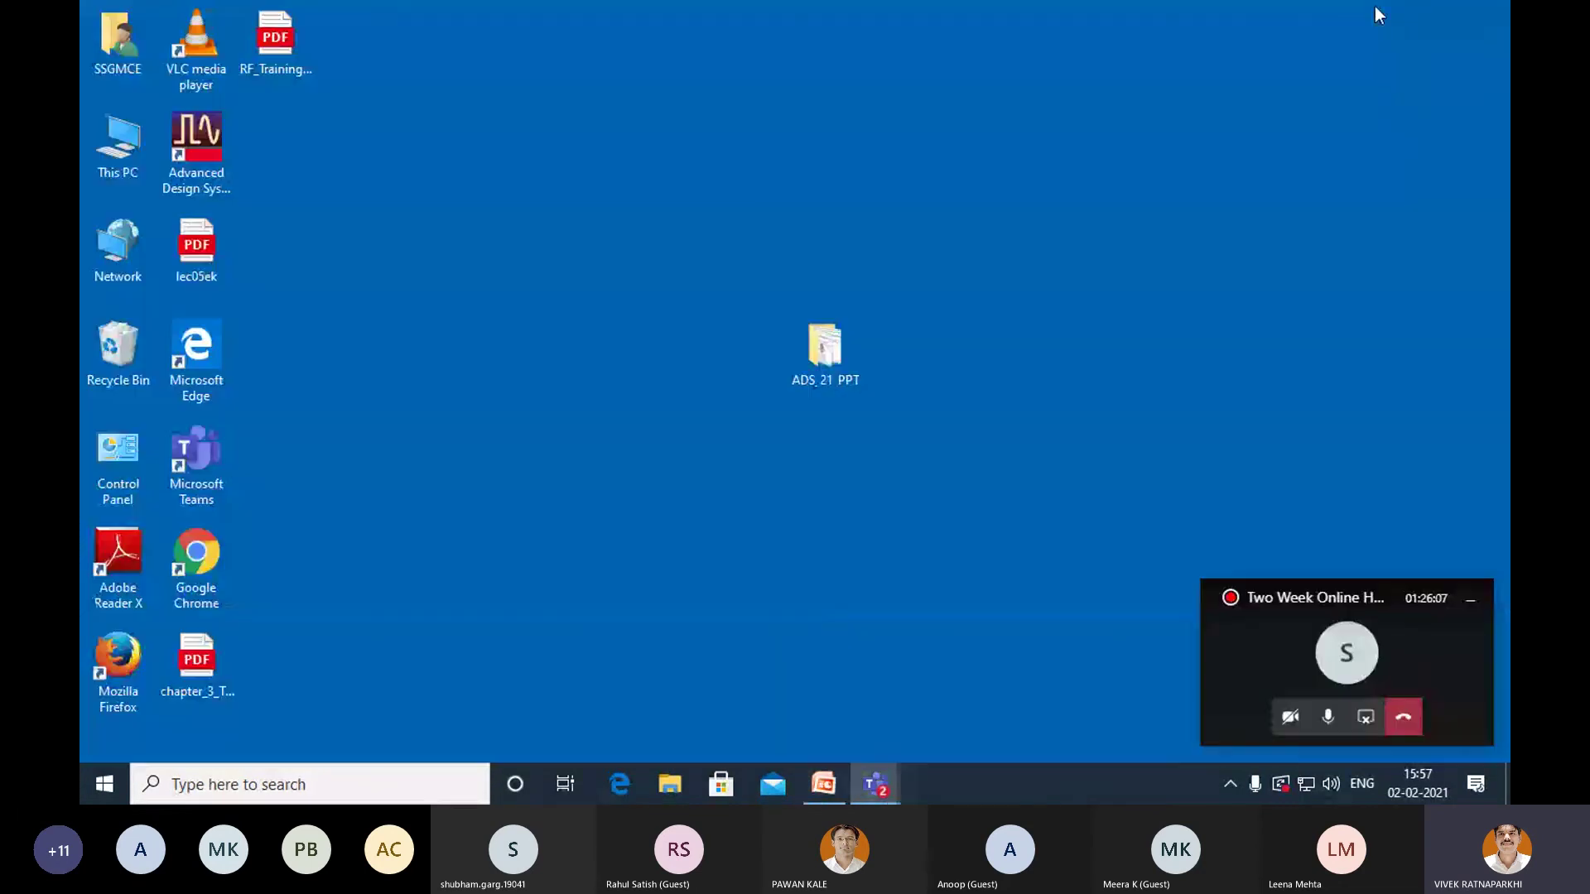
{"action": "double_click", "coordinate": [221, 188]}
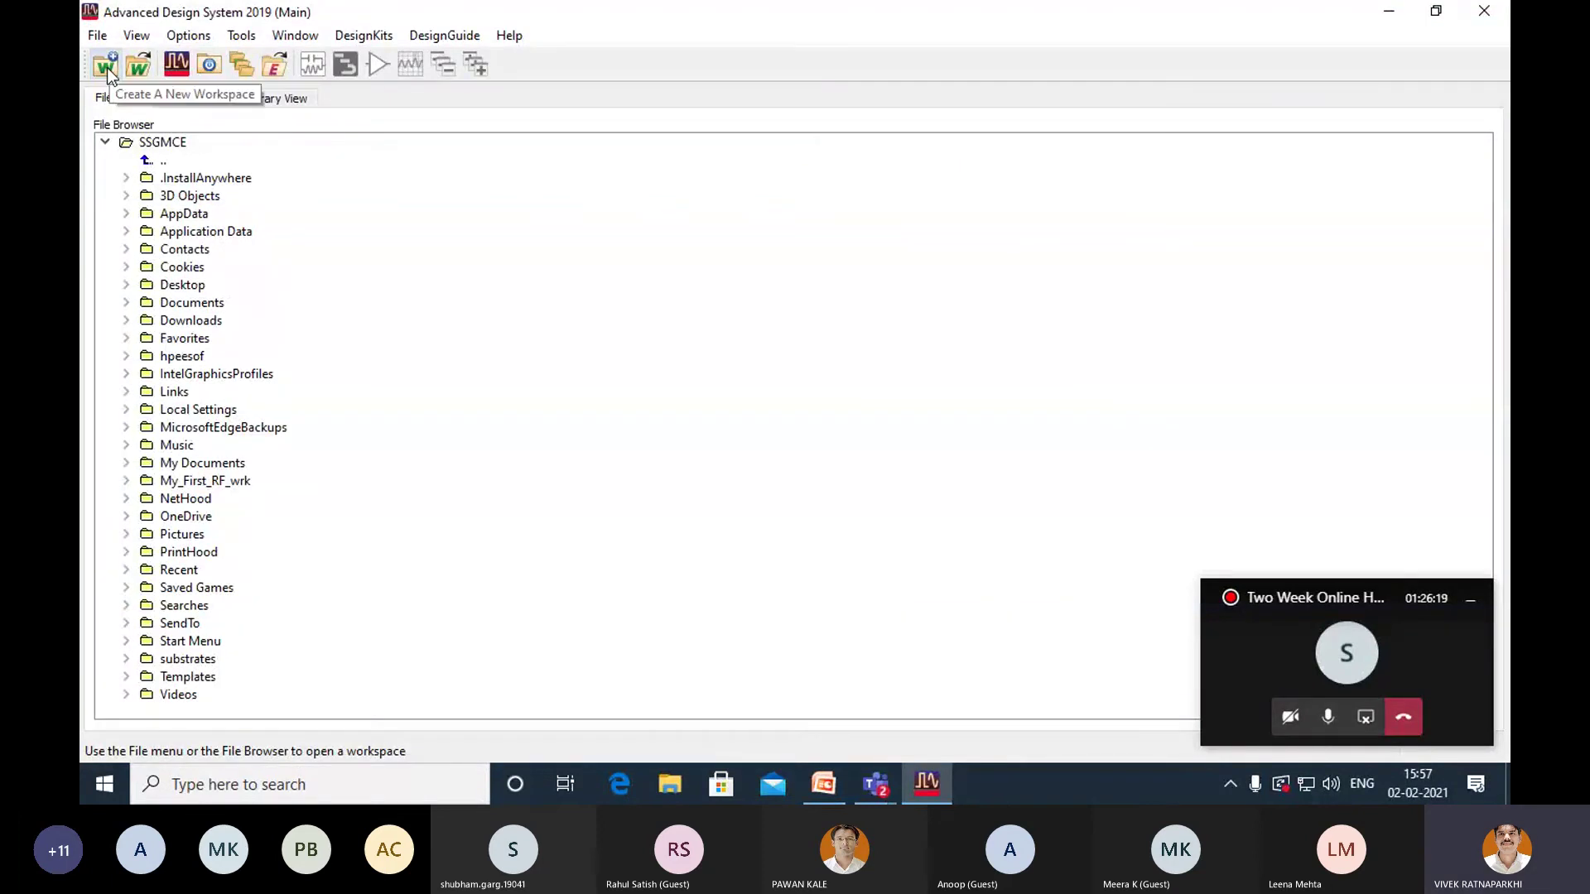
{"action": "left_click", "coordinate": [137, 64]}
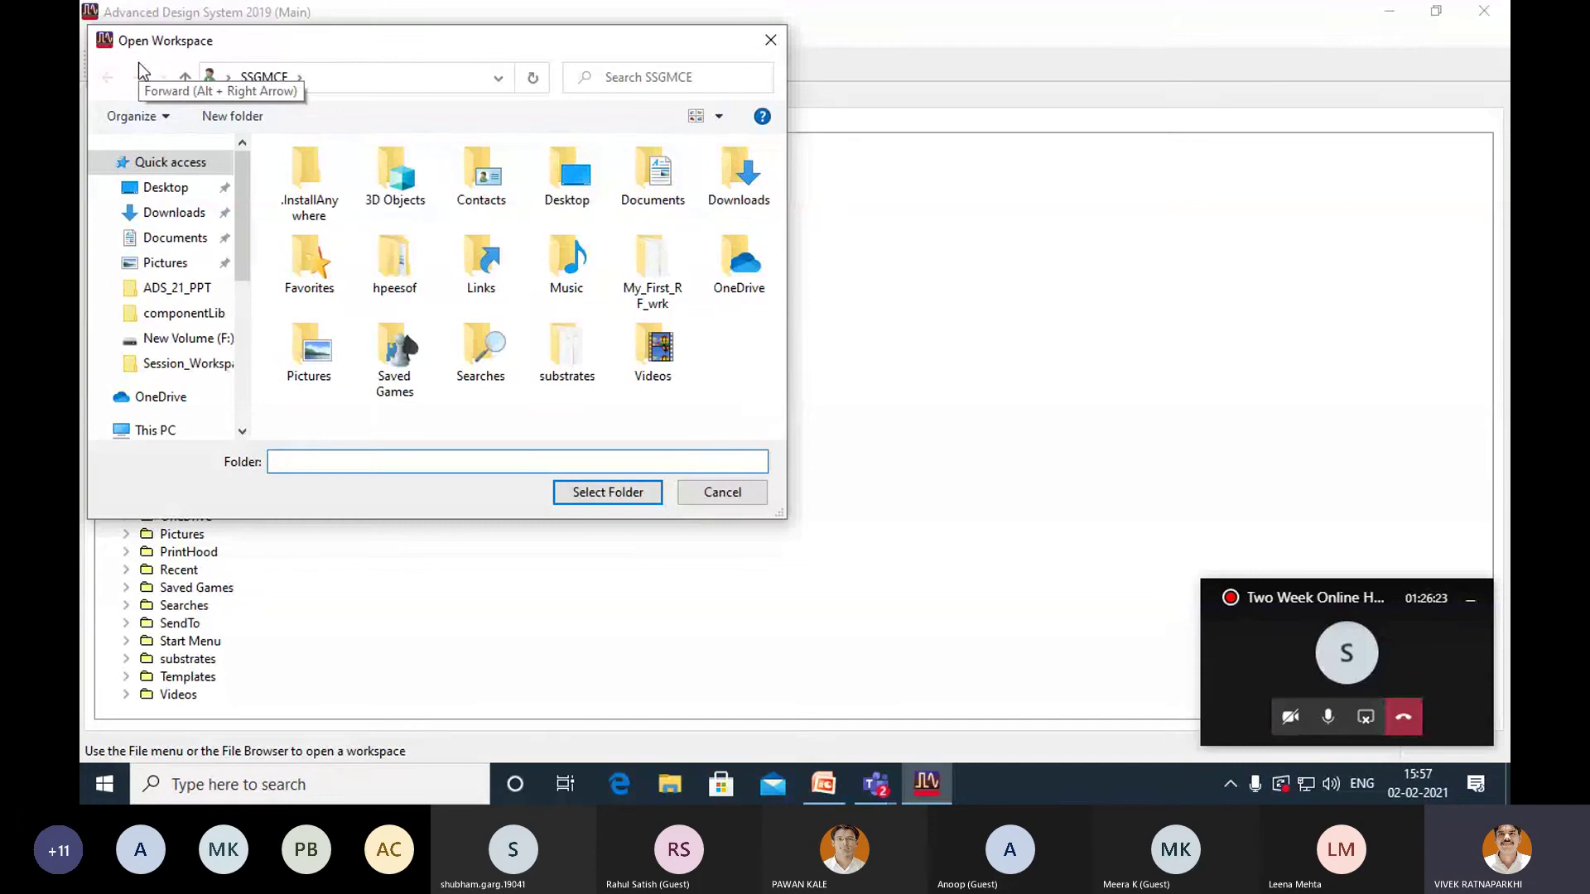
{"action": "left_click", "coordinate": [652, 269]}
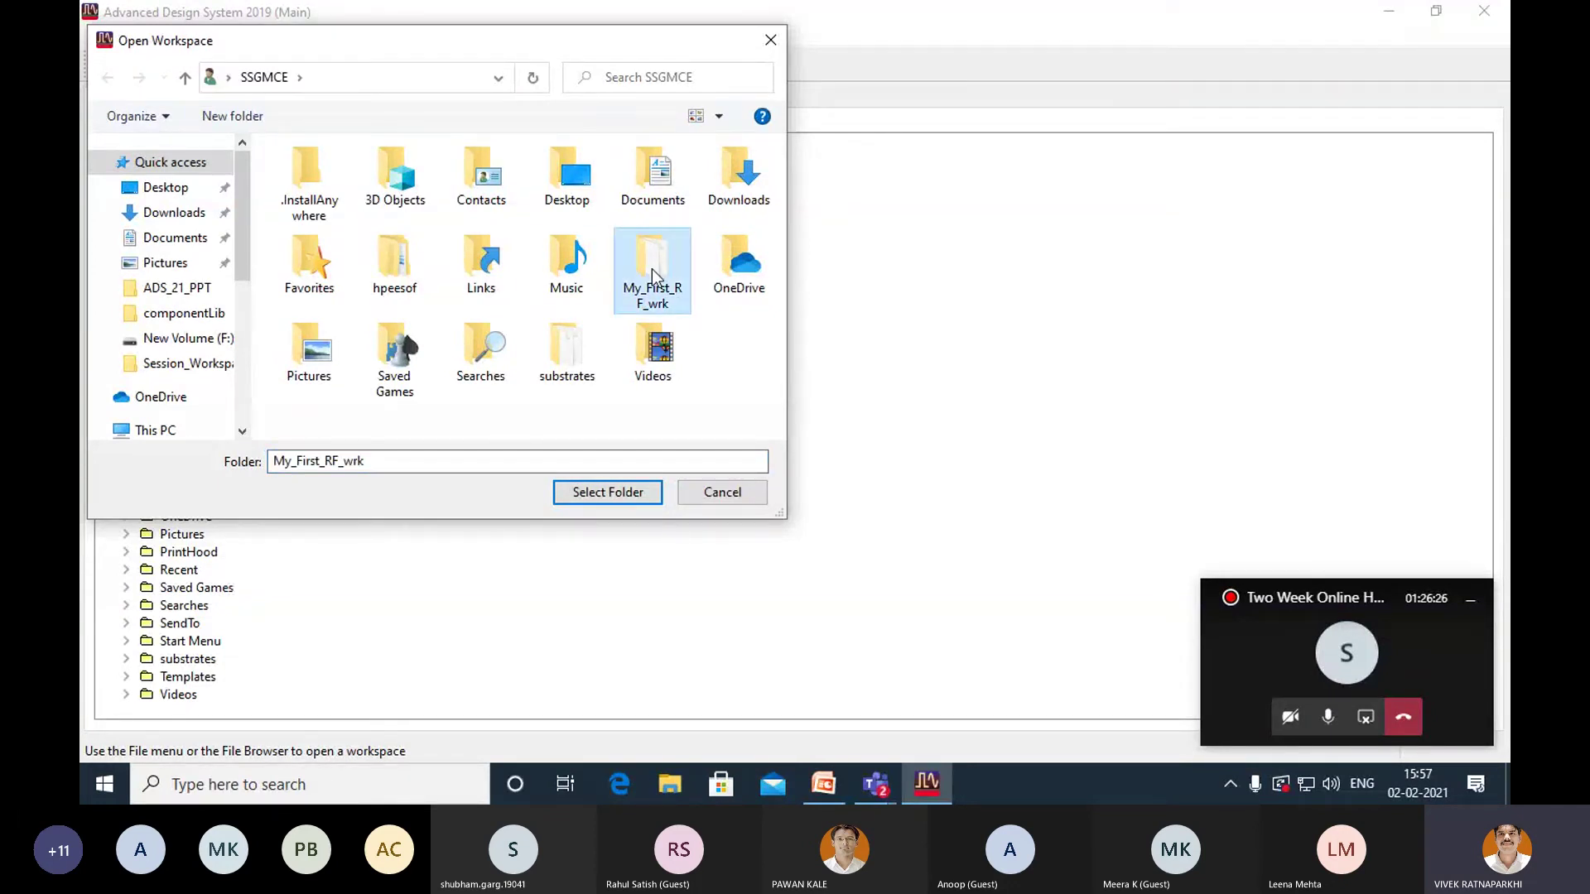
{"action": "left_click", "coordinate": [623, 500]}
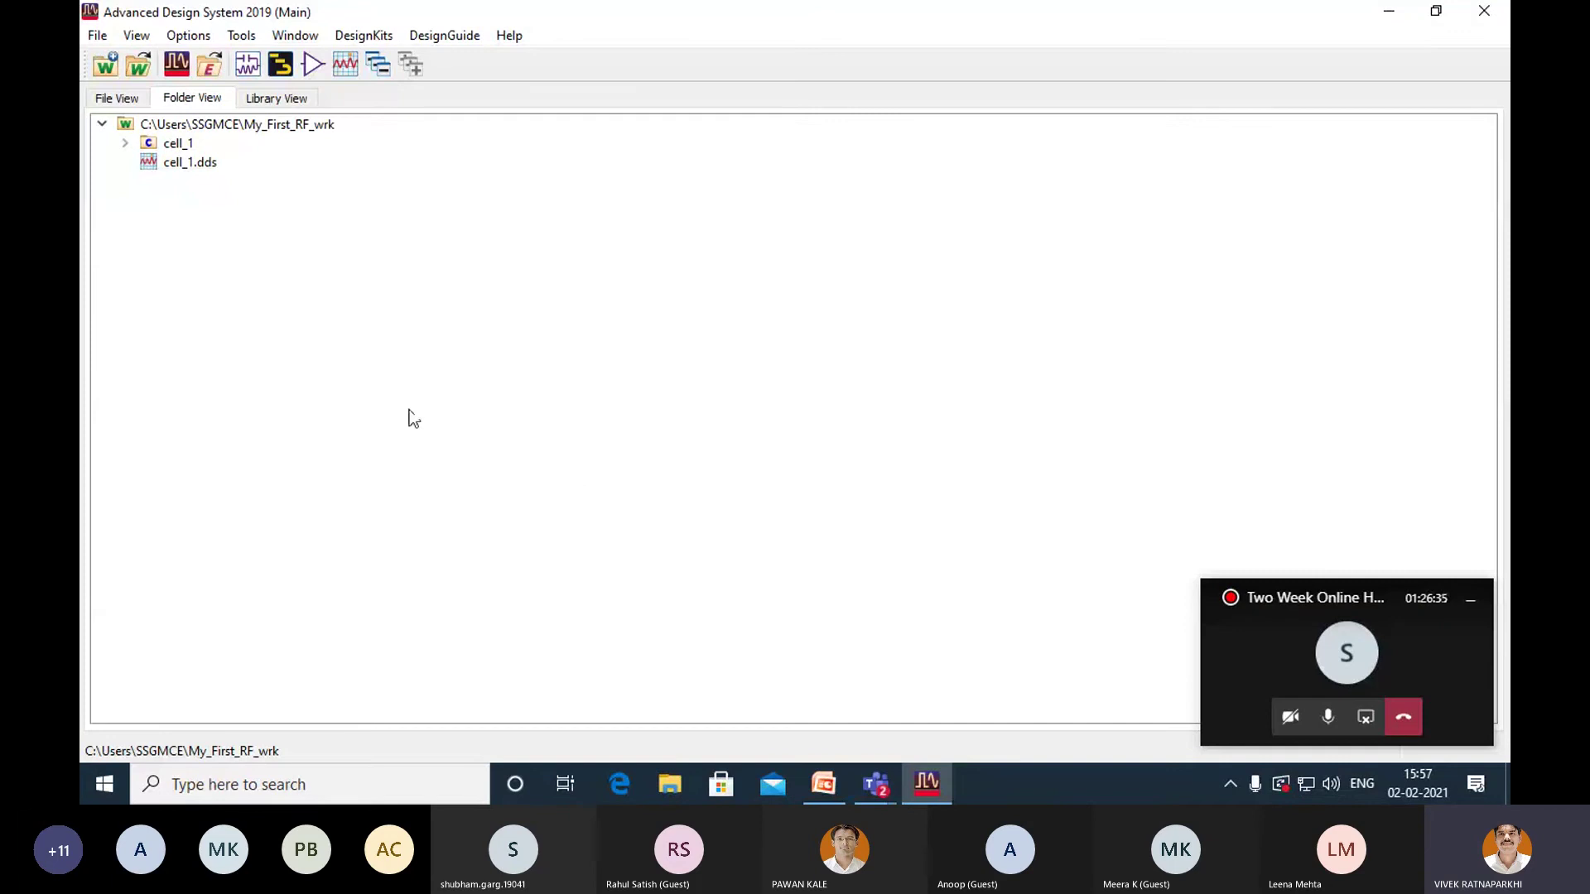
Create a new workspace named MyWorkspace_wrk in C:\Users\SSGMCE with the default libraries.
{"action": "left_click", "coordinate": [106, 66]}
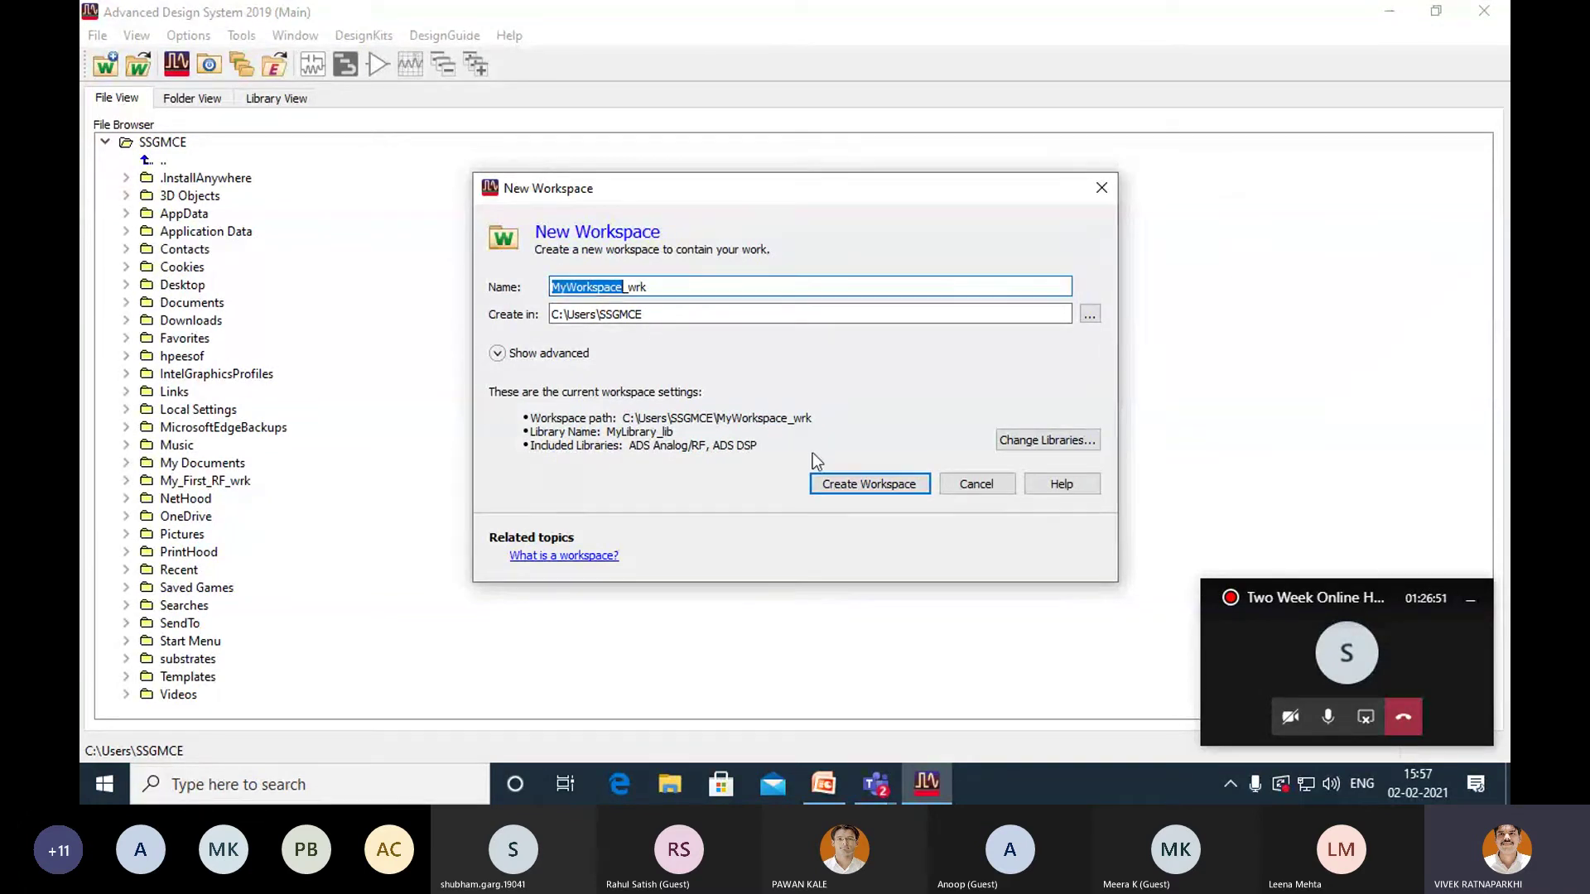
{"action": "left_click", "coordinate": [877, 480]}
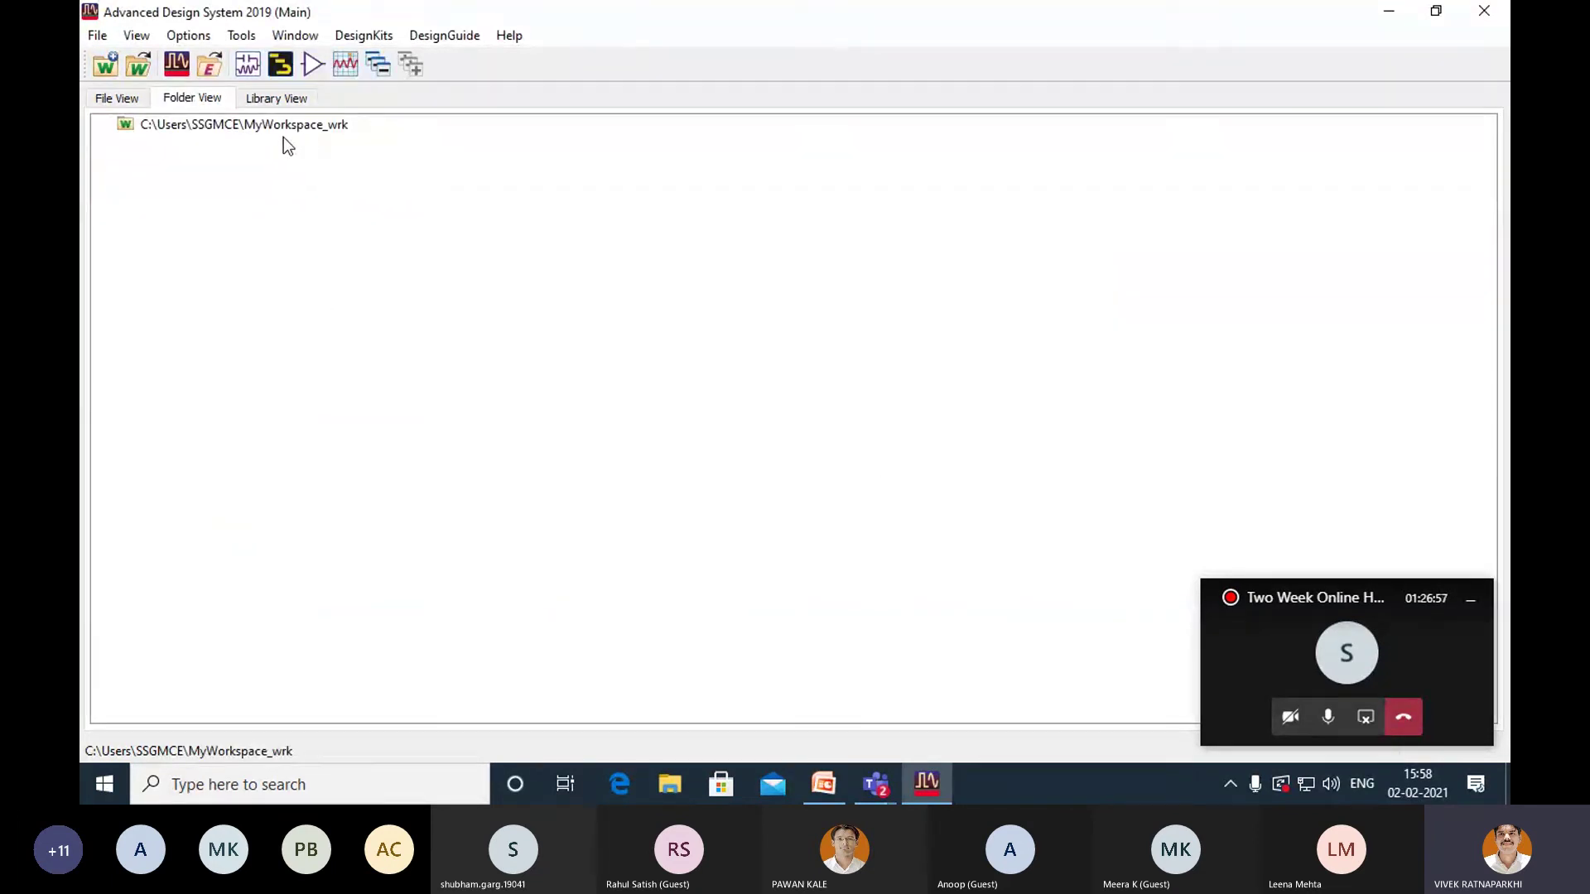
Switch back to the existing My_First_RF_wrk workspace.
{"action": "left_click", "coordinate": [138, 66]}
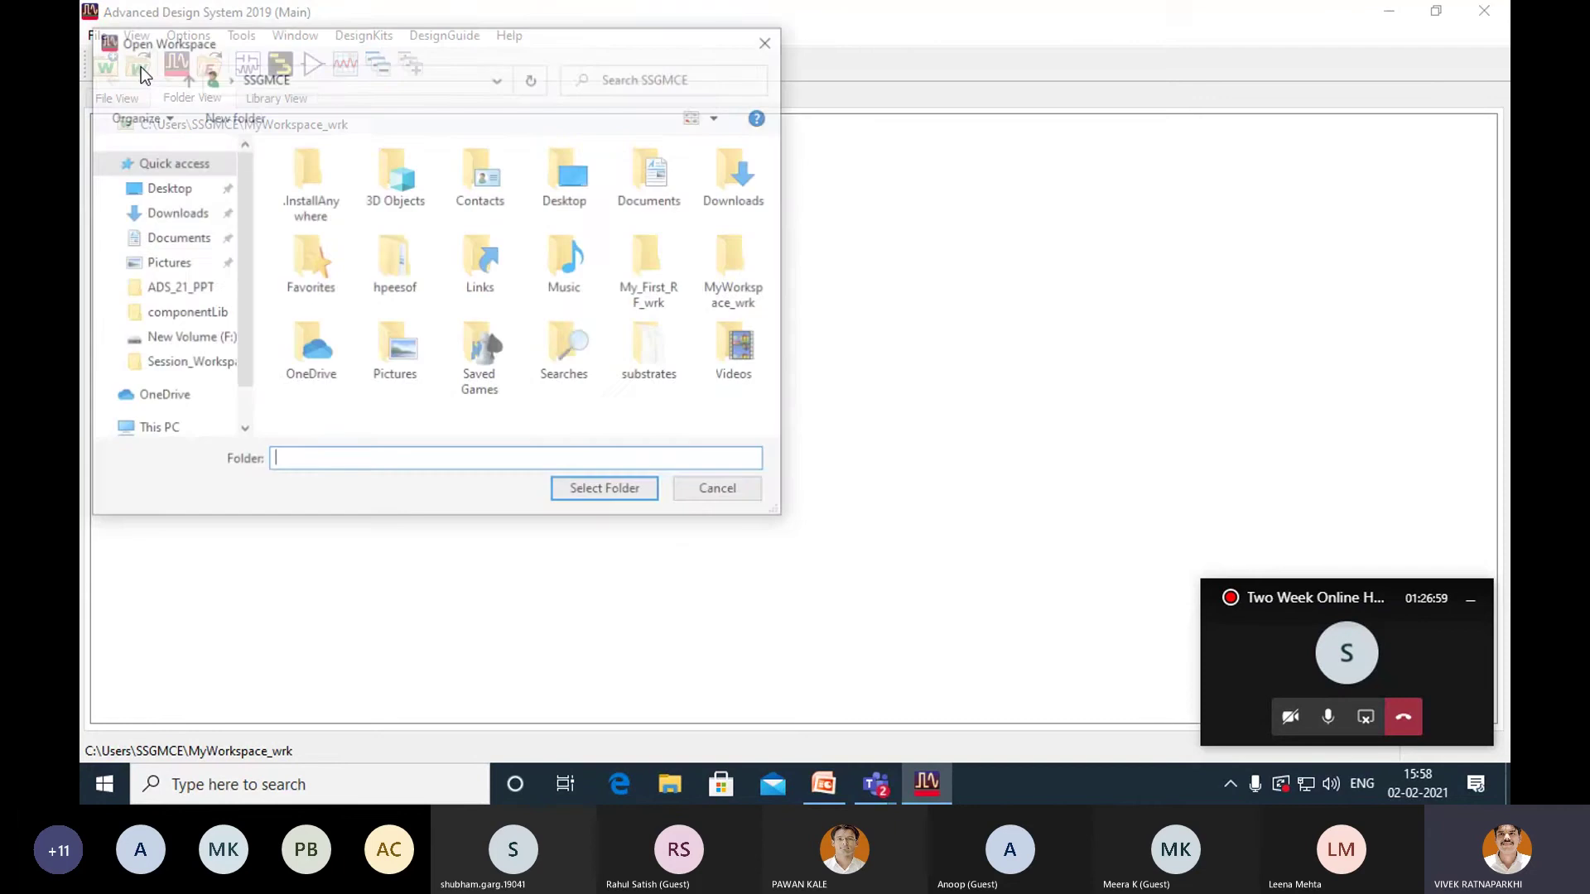
{"action": "left_click", "coordinate": [649, 268]}
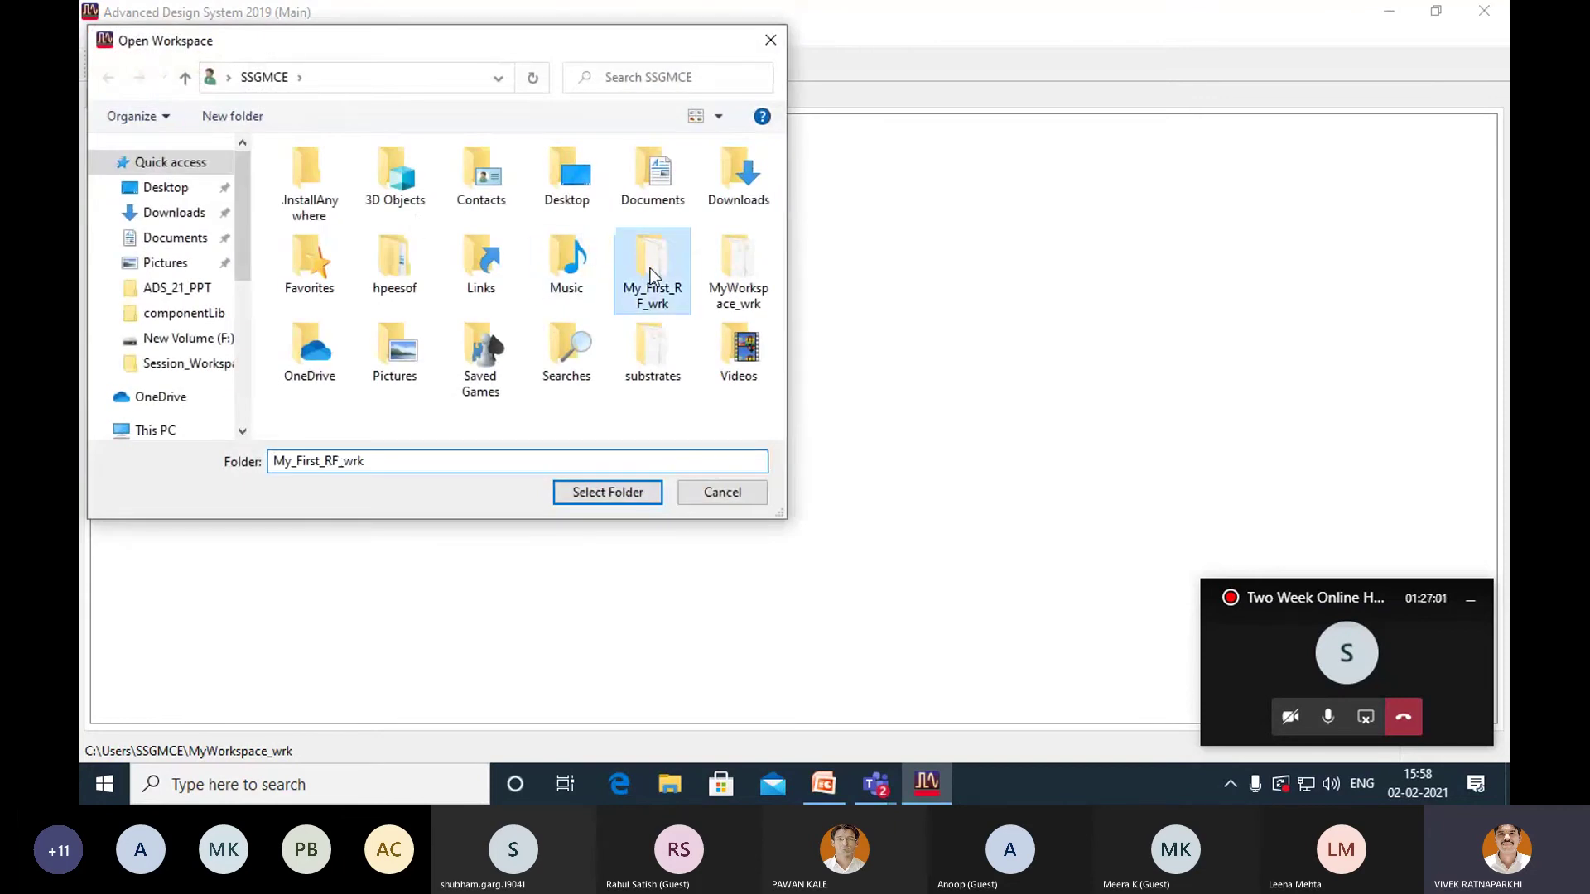
{"action": "left_click", "coordinate": [593, 491]}
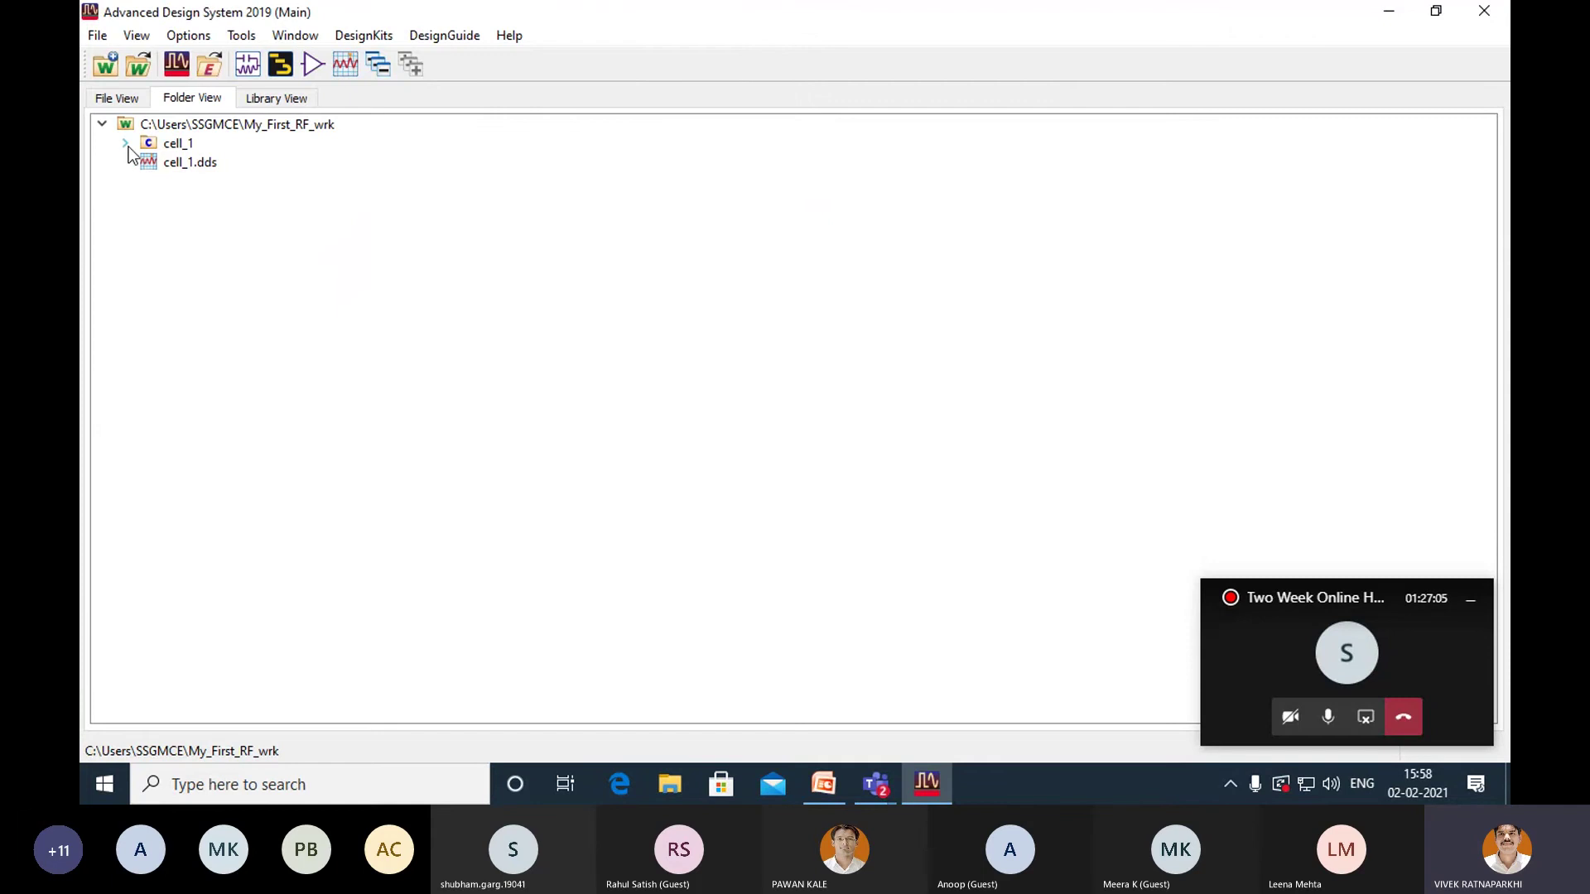
{"action": "left_click", "coordinate": [249, 67]}
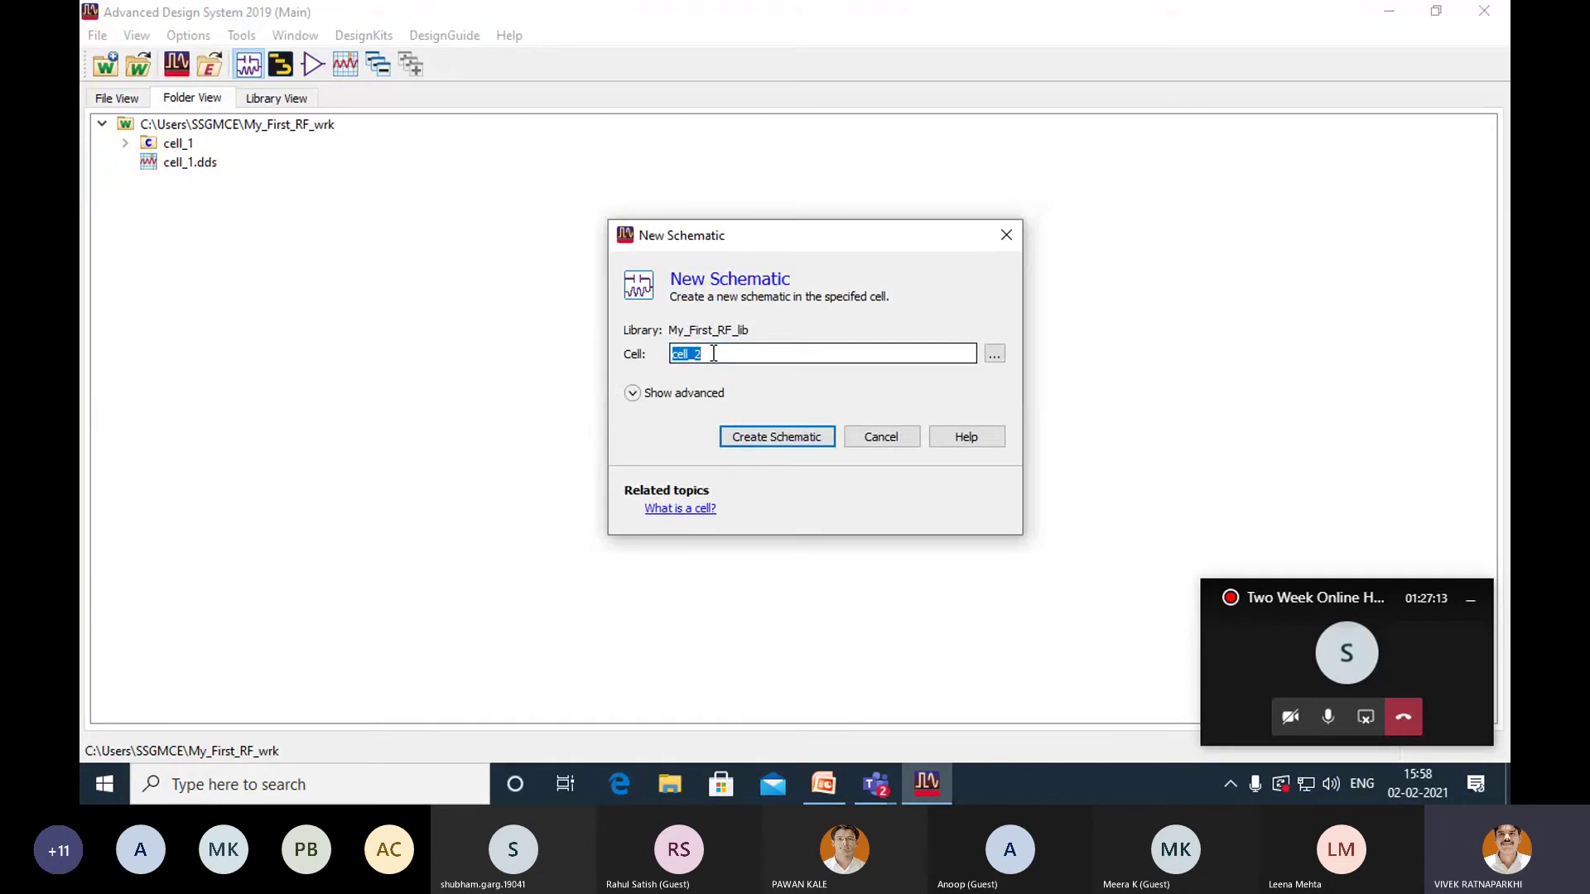
{"action": "left_click", "coordinate": [994, 355]}
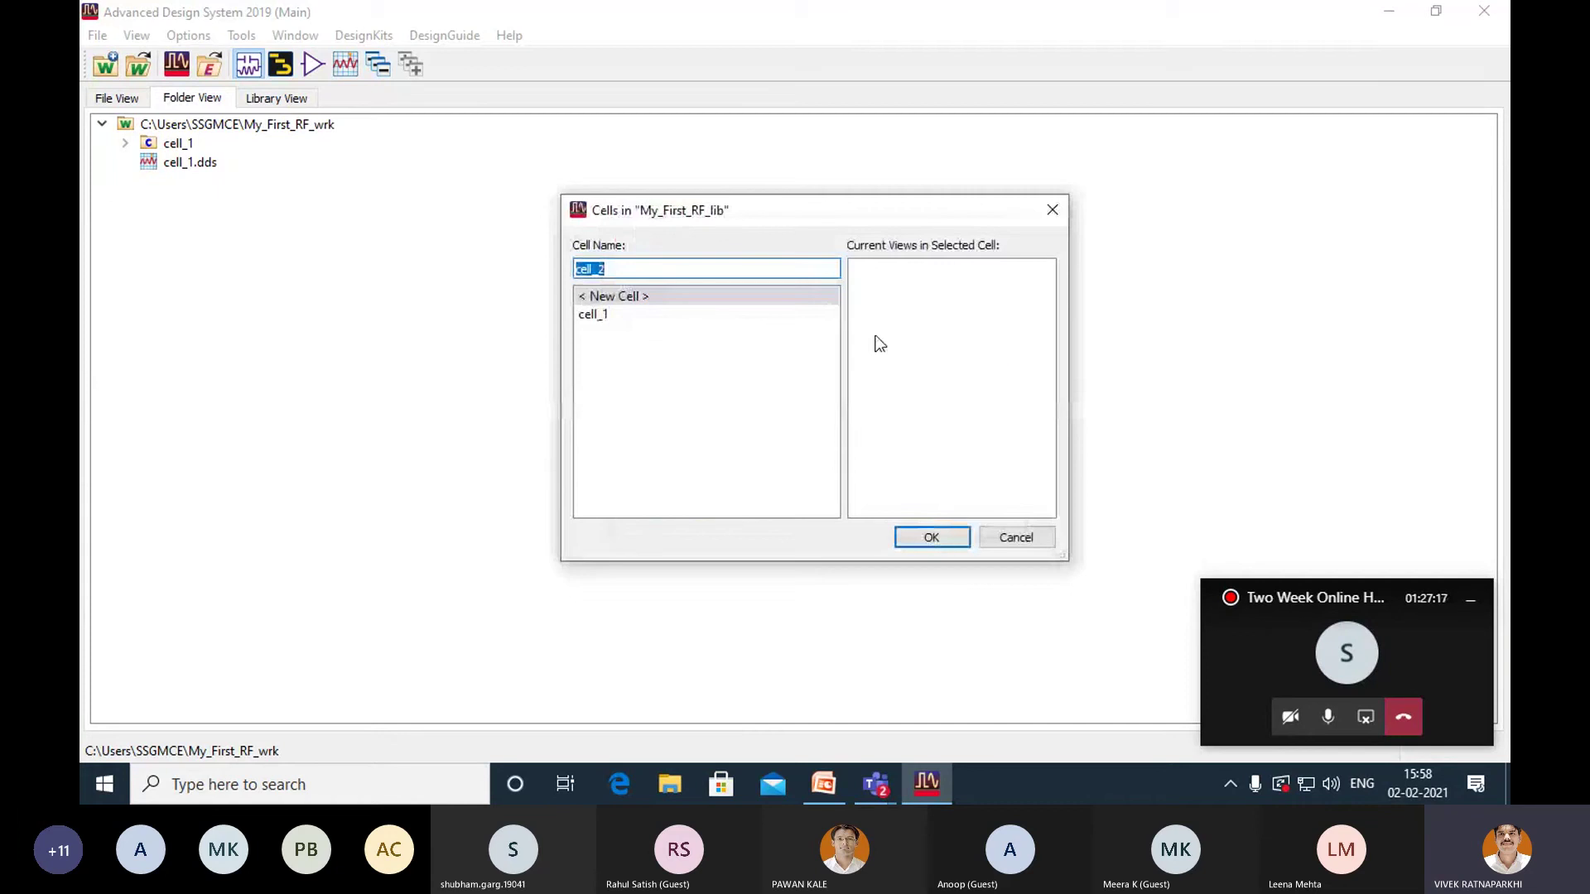
{"action": "left_click", "coordinate": [623, 317]}
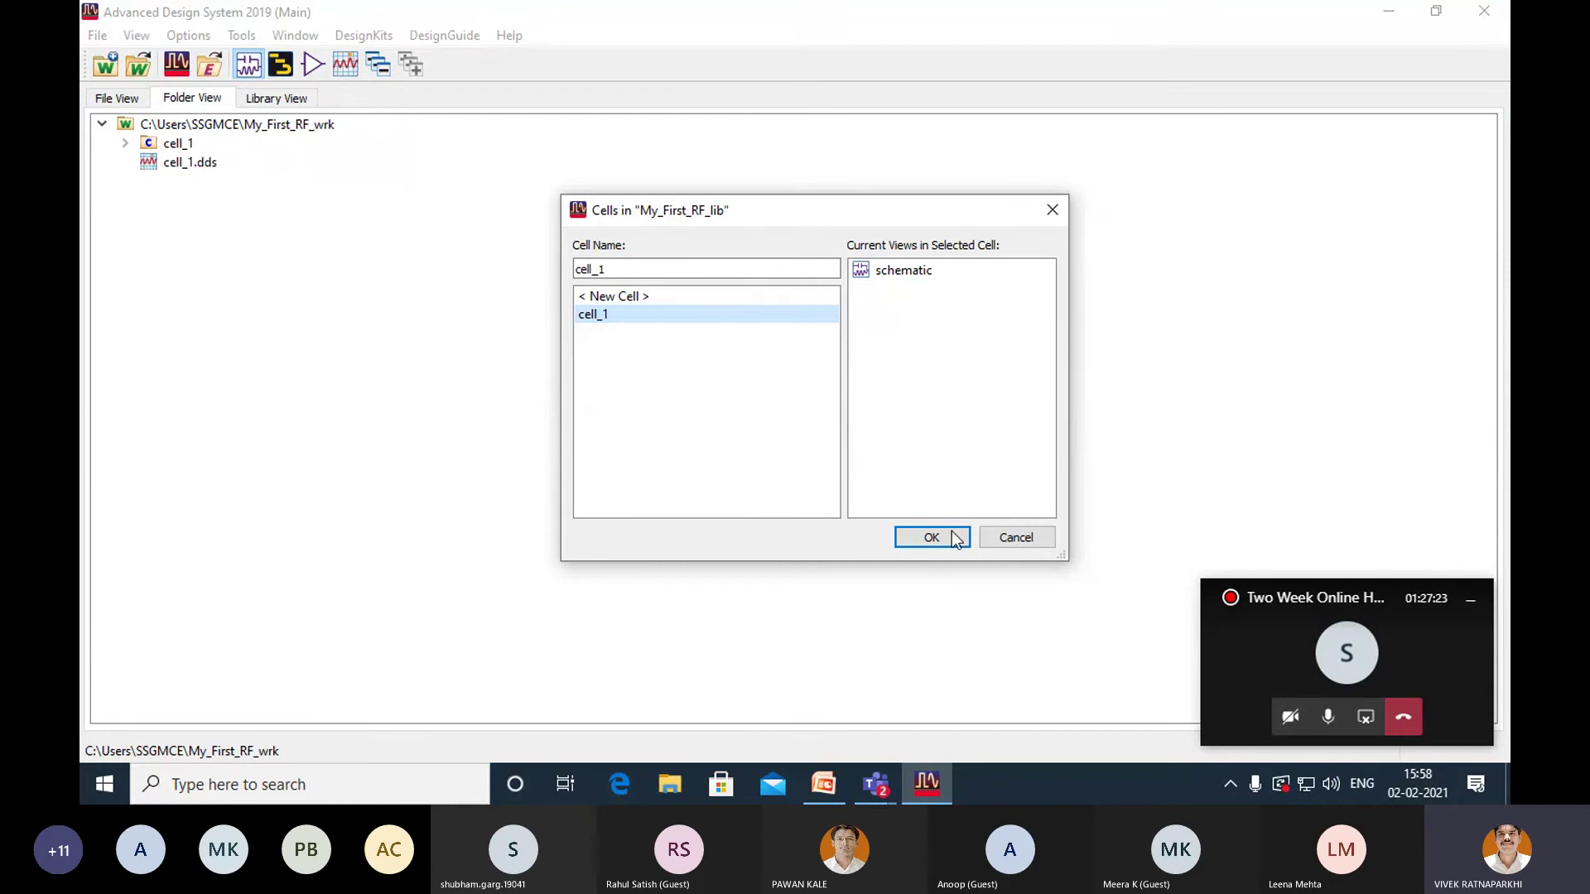
{"action": "left_click", "coordinate": [1011, 538]}
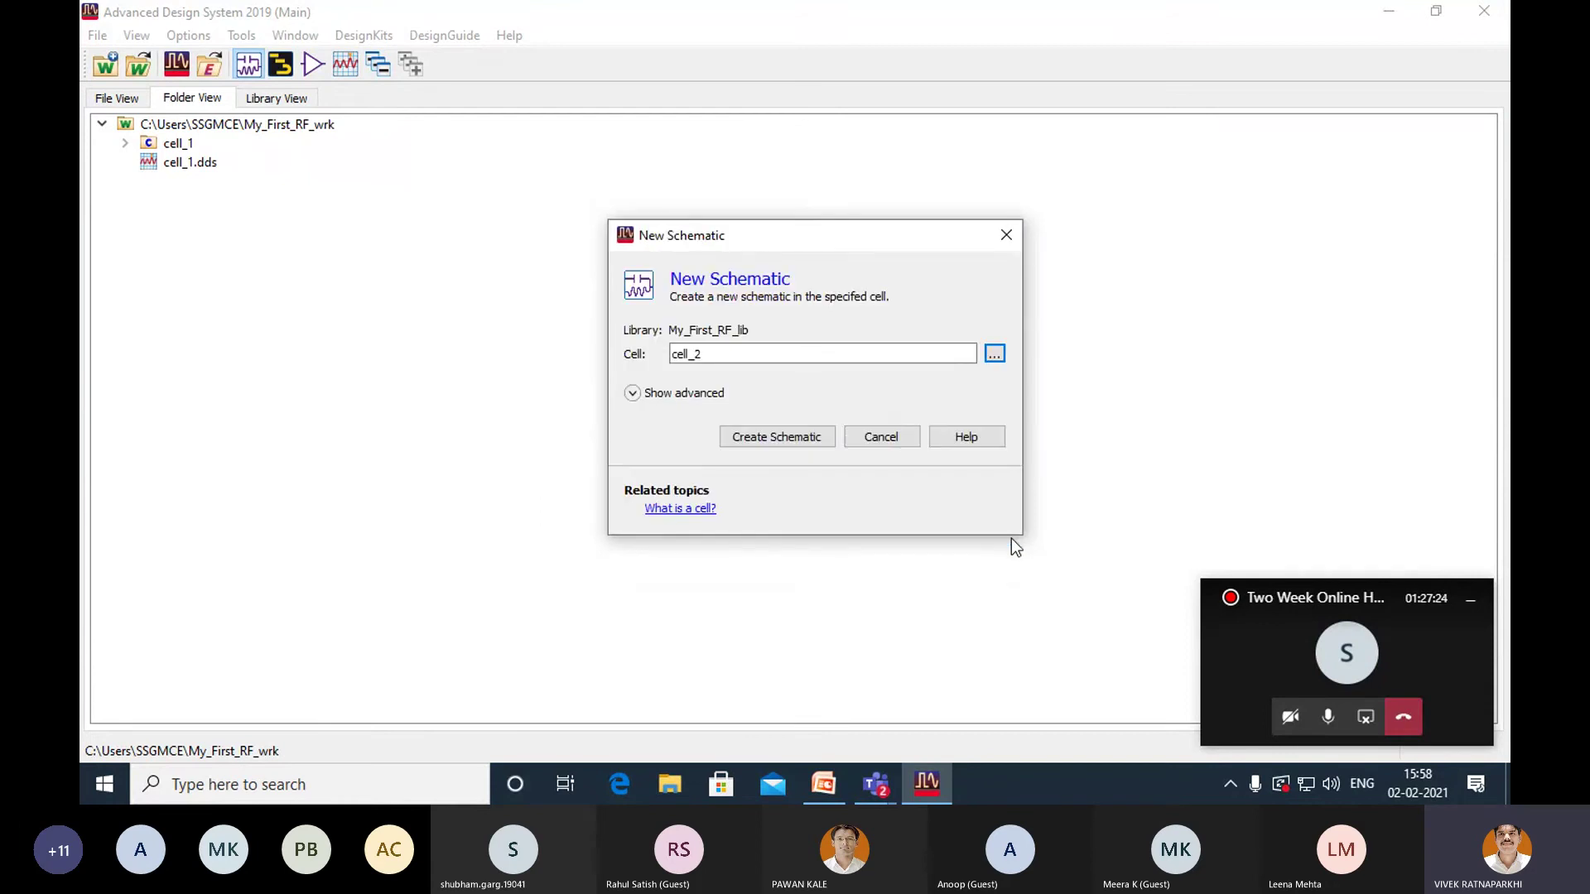
{"action": "left_click", "coordinate": [864, 436]}
Open the existing schematic view of cell_1.
{"action": "left_click", "coordinate": [129, 145]}
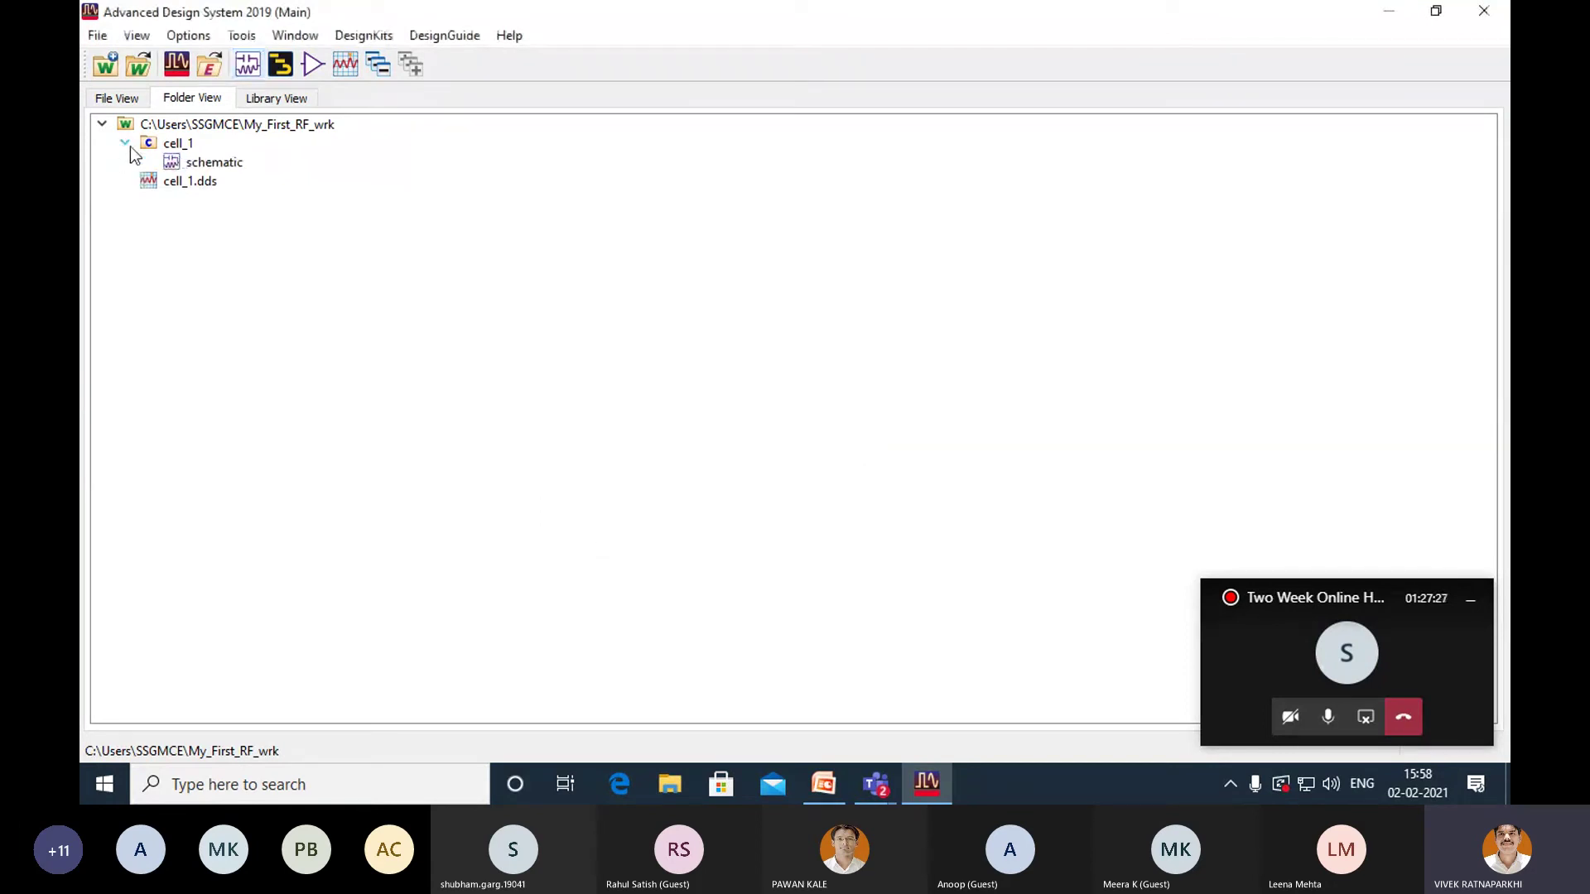
{"action": "double_click", "coordinate": [213, 162]}
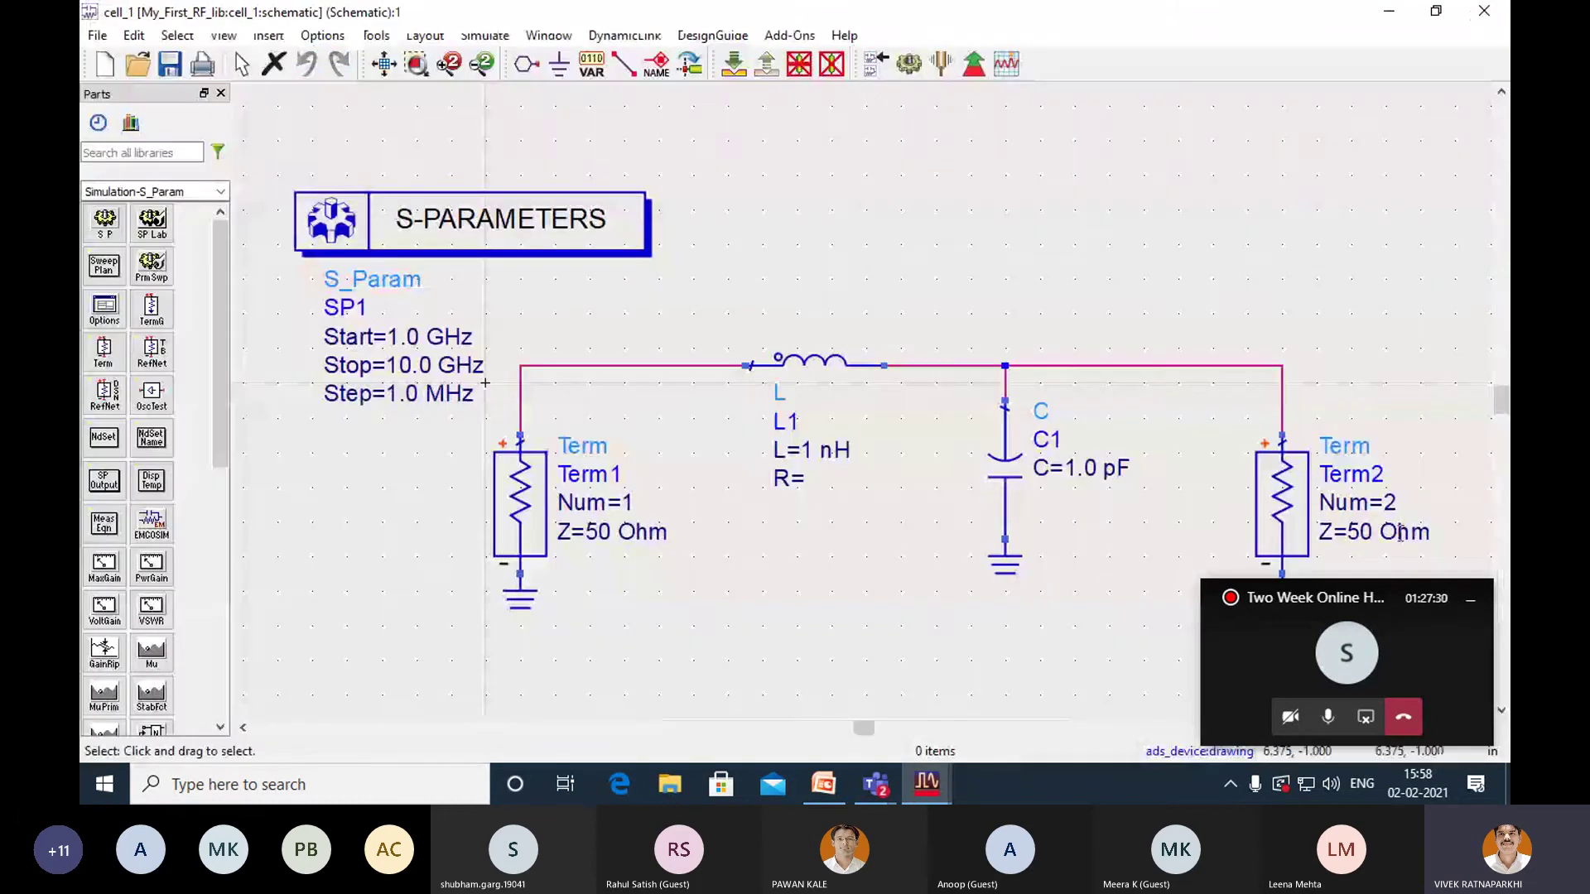
{"action": "left_click", "coordinate": [1471, 598]}
Delete the S-parameter controller and the entire existing LC circuit from the cell_1 schematic.
{"action": "left_click", "coordinate": [1012, 496]}
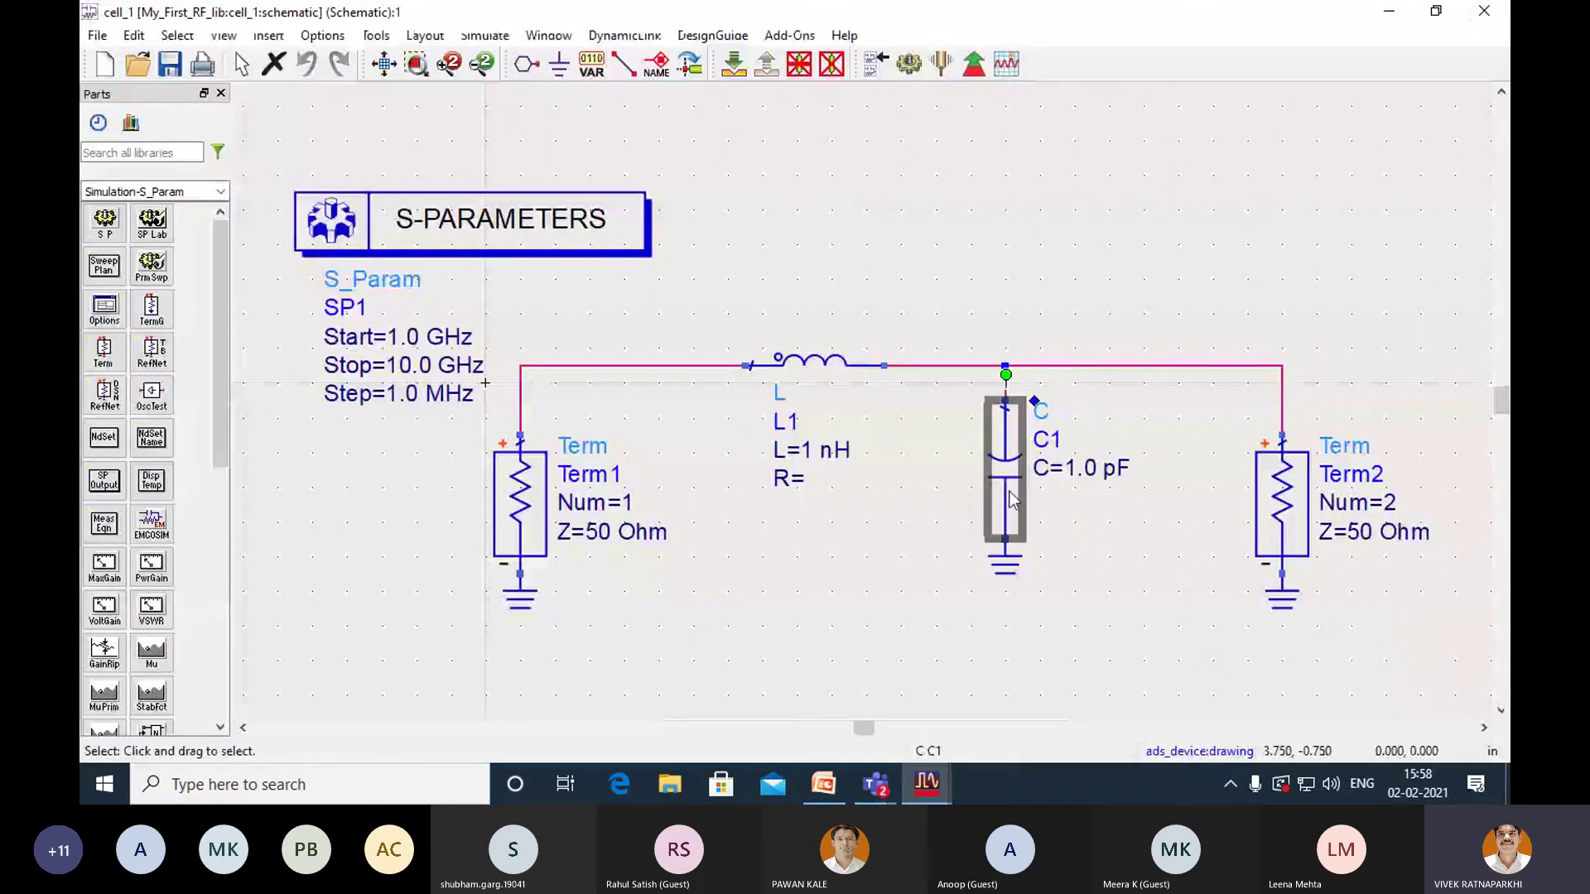
{"action": "left_click", "coordinate": [1011, 572]}
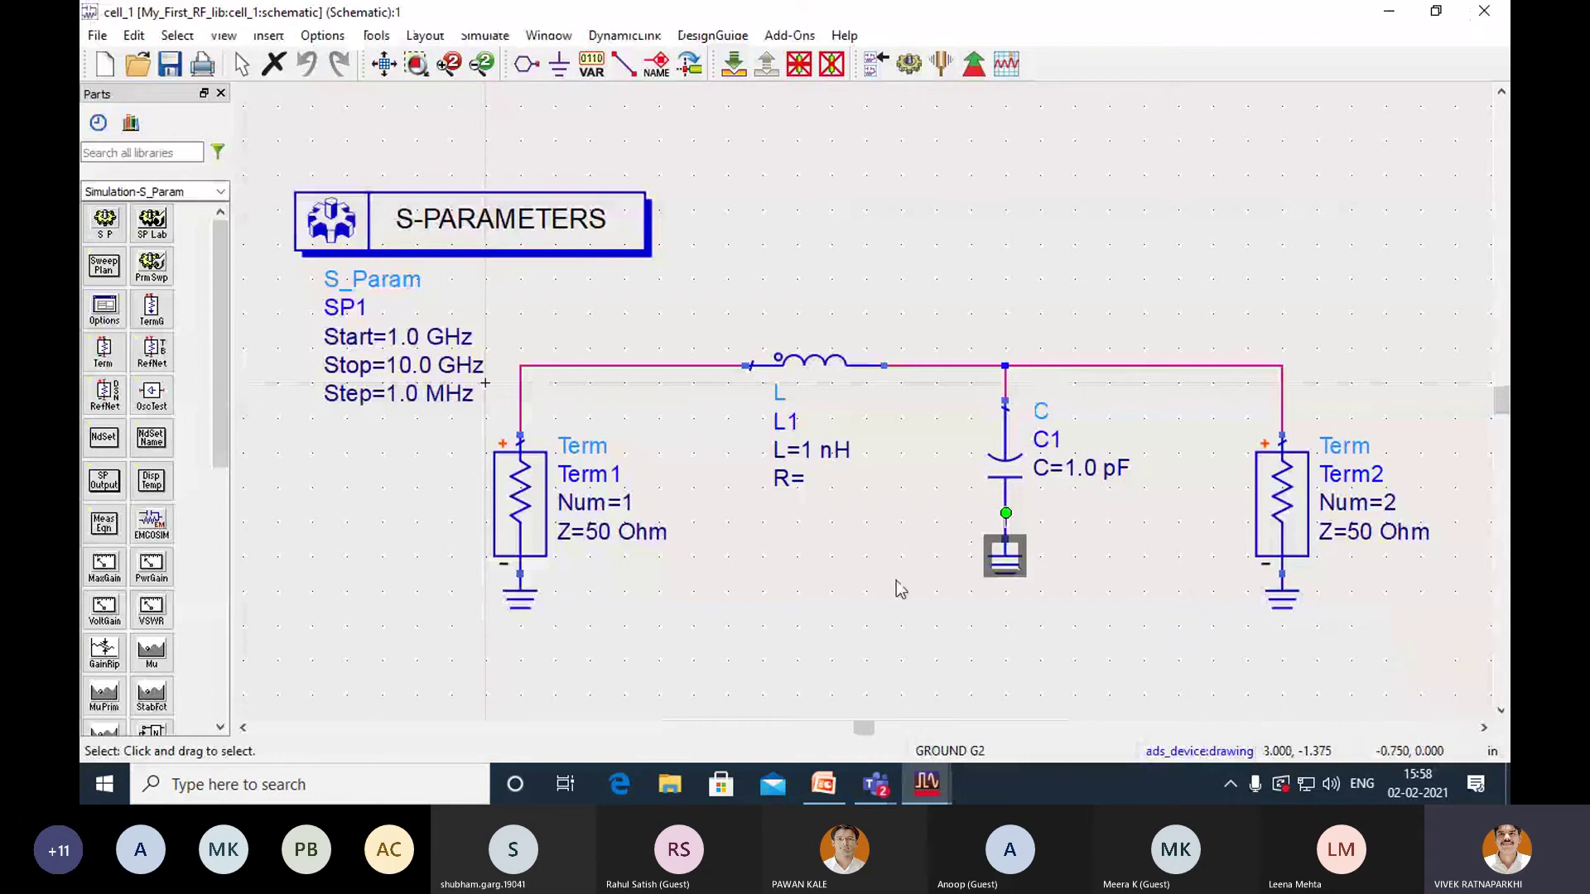
{"action": "left_click", "coordinate": [360, 236]}
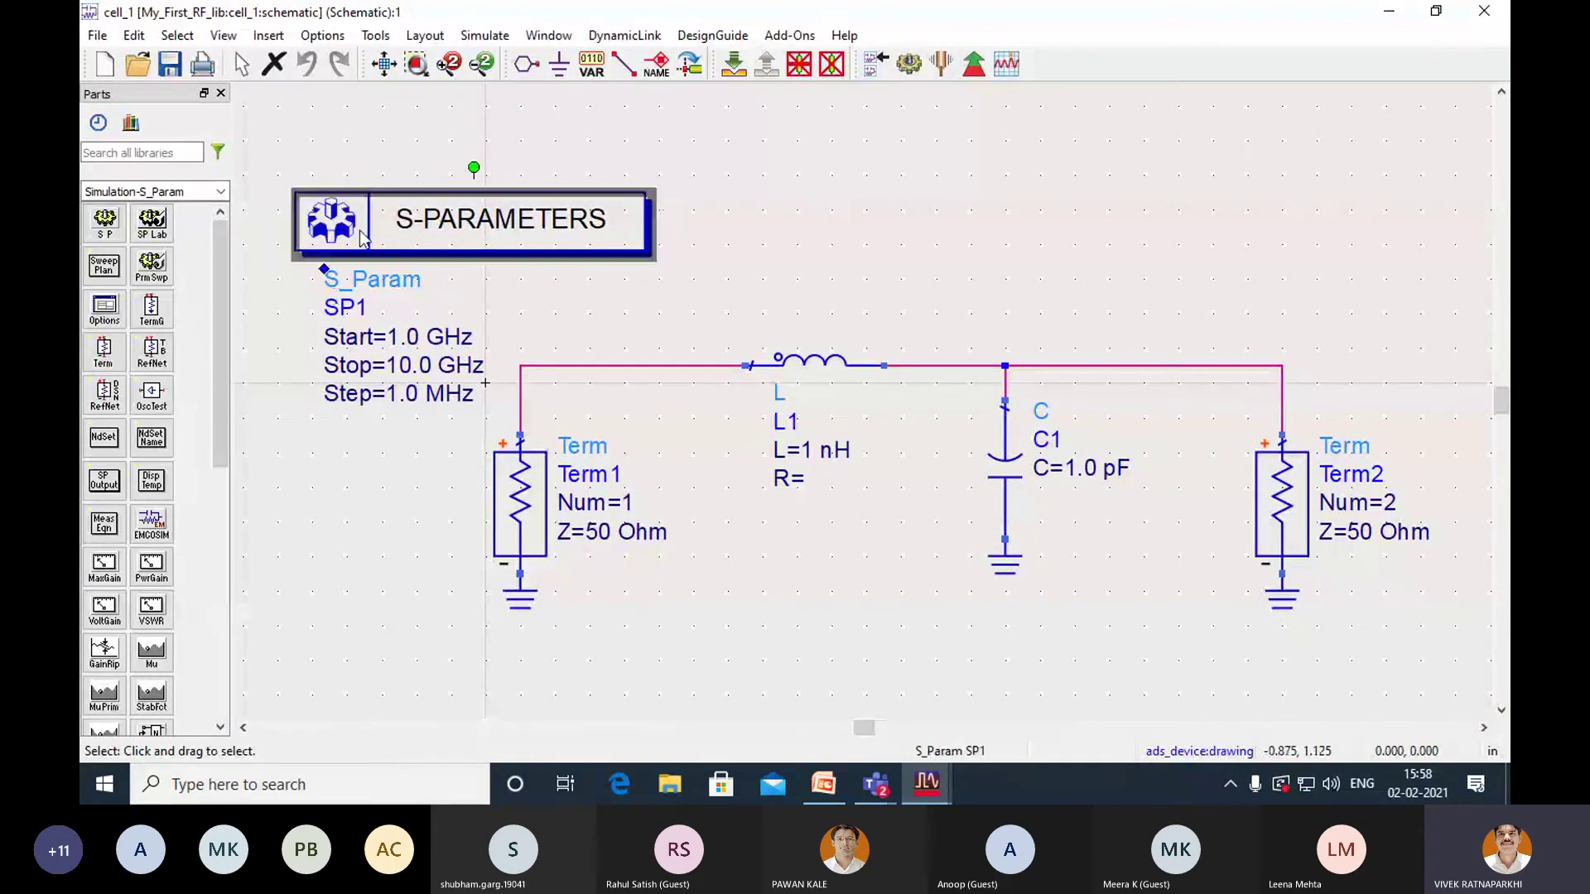
{"action": "key", "text": "Delete"}
{"action": "left_click_drag", "start_coordinate": [278, 303], "coordinate": [1476, 671]}
{"action": "key", "text": "Delete"}
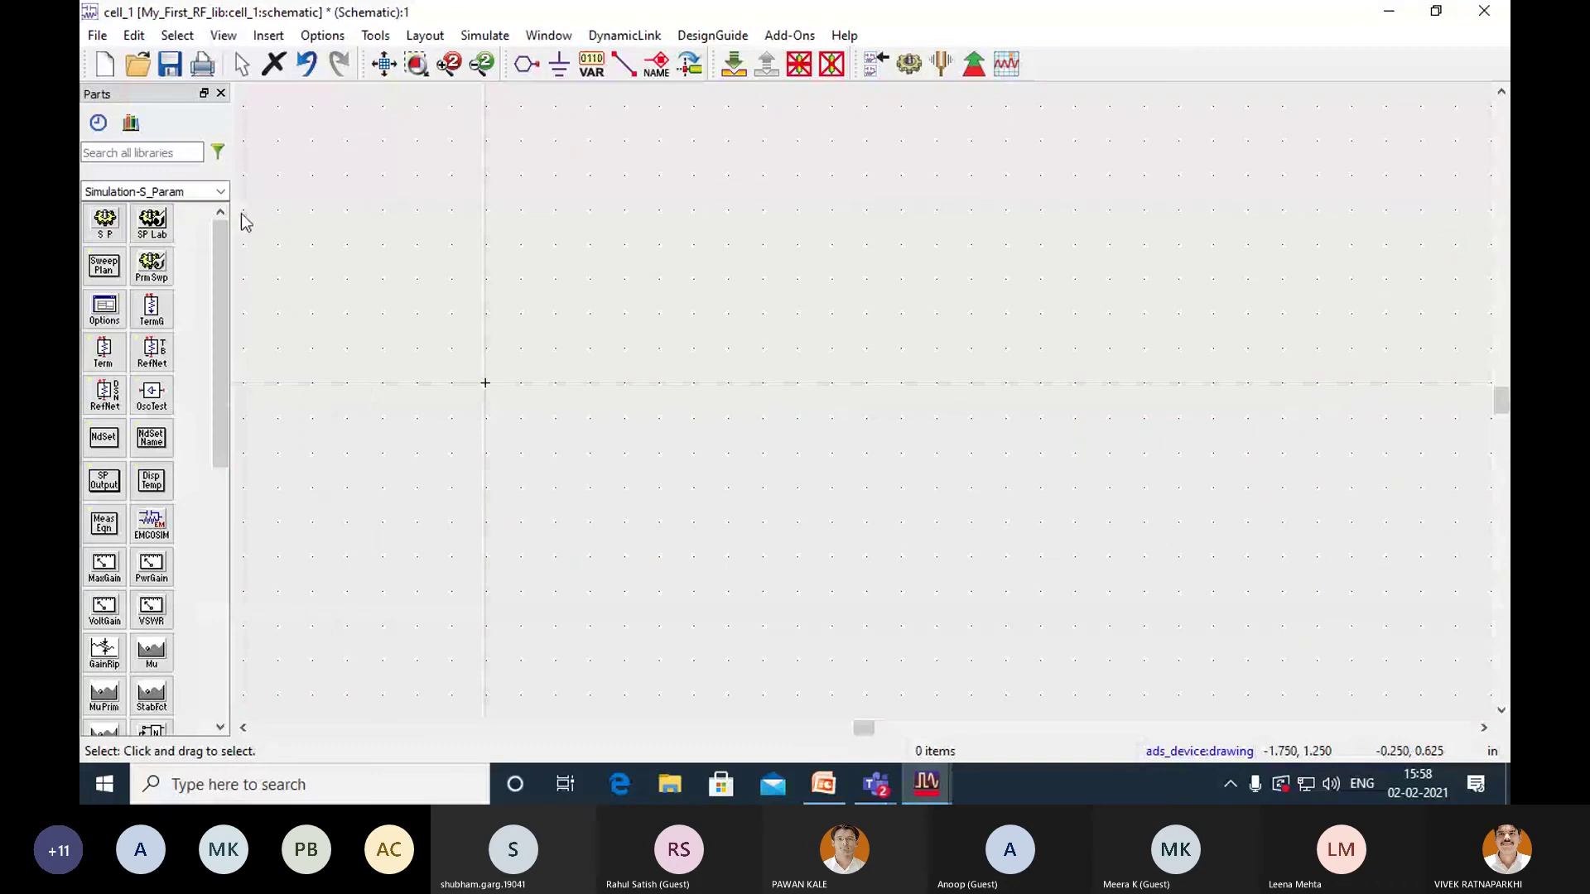
Place a lumped inductor from the Lumped-Components palette horizontally in the upper middle of the empty schematic.
{"action": "left_click", "coordinate": [221, 195]}
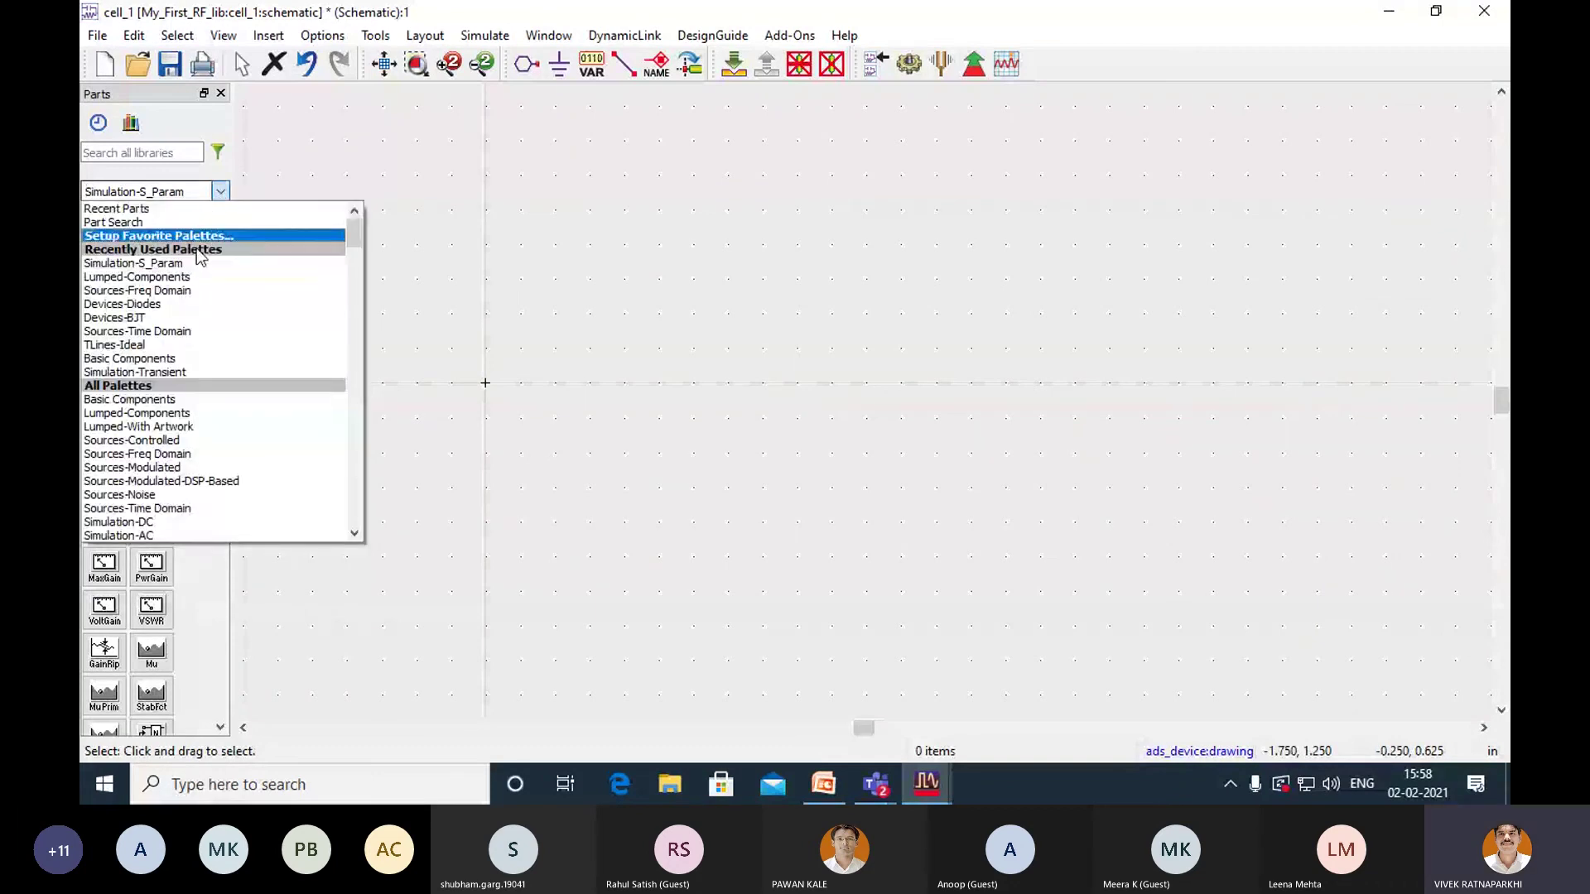
{"action": "left_click", "coordinate": [190, 276]}
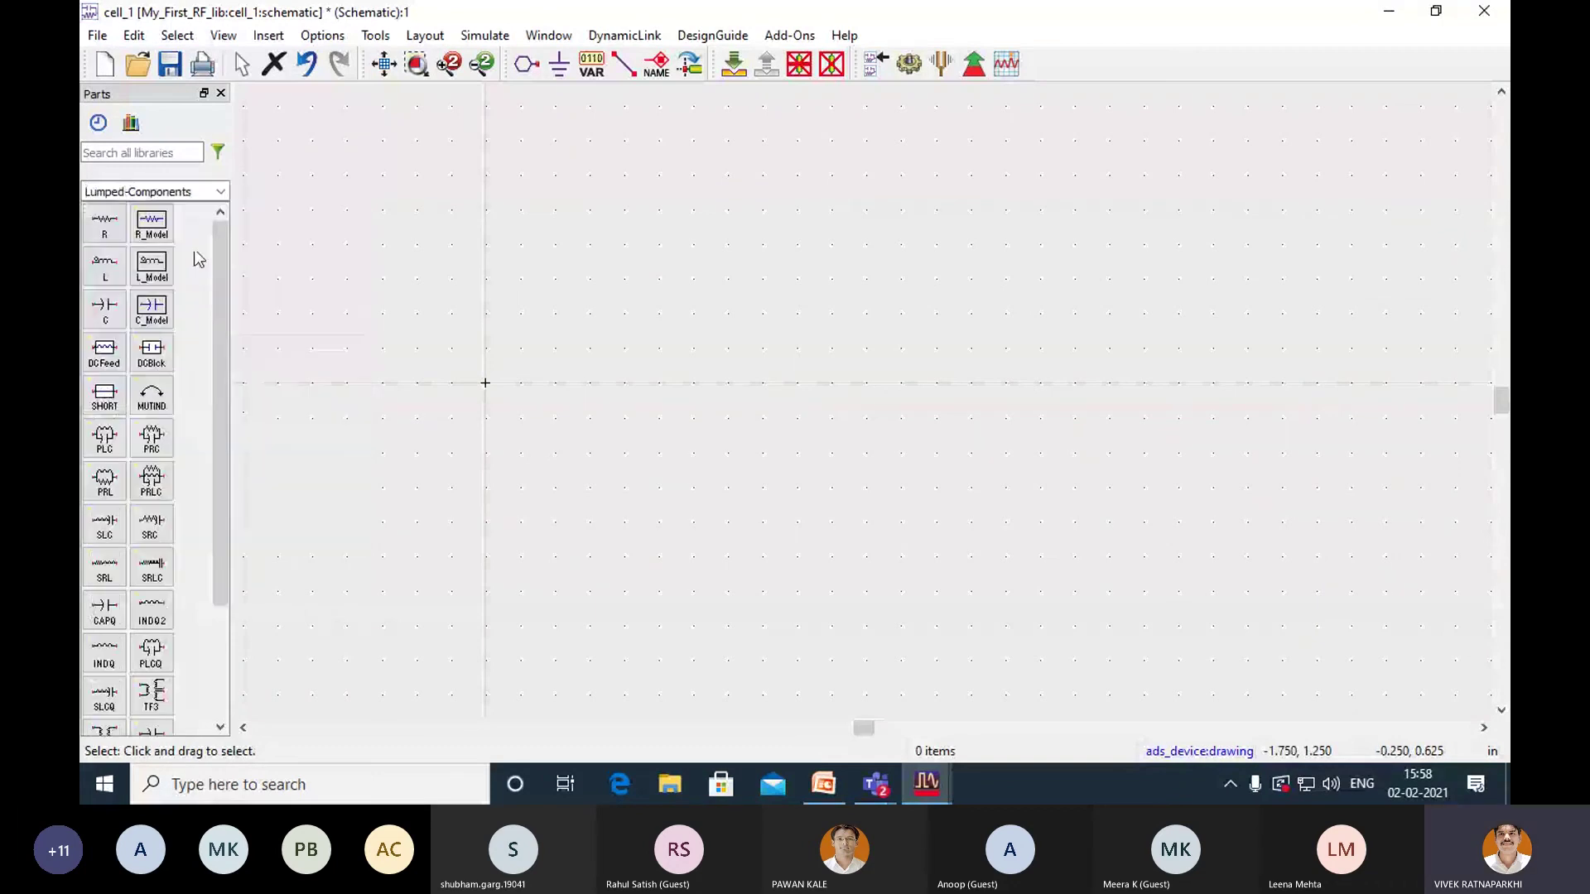
{"action": "left_click", "coordinate": [220, 191]}
{"action": "left_click", "coordinate": [152, 396]}
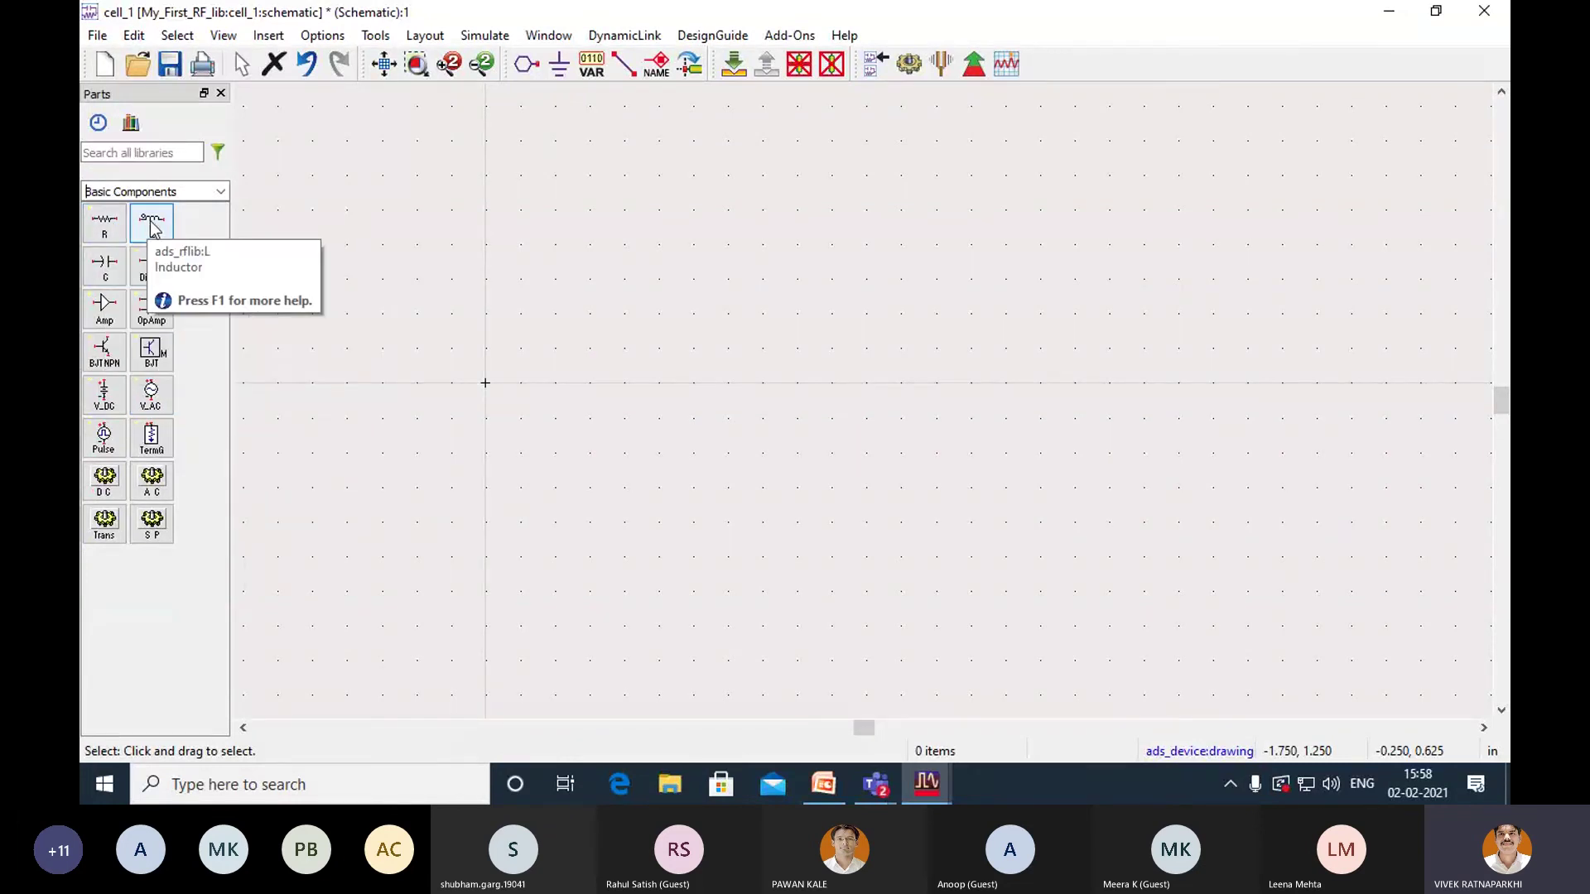
{"action": "left_click", "coordinate": [220, 191]}
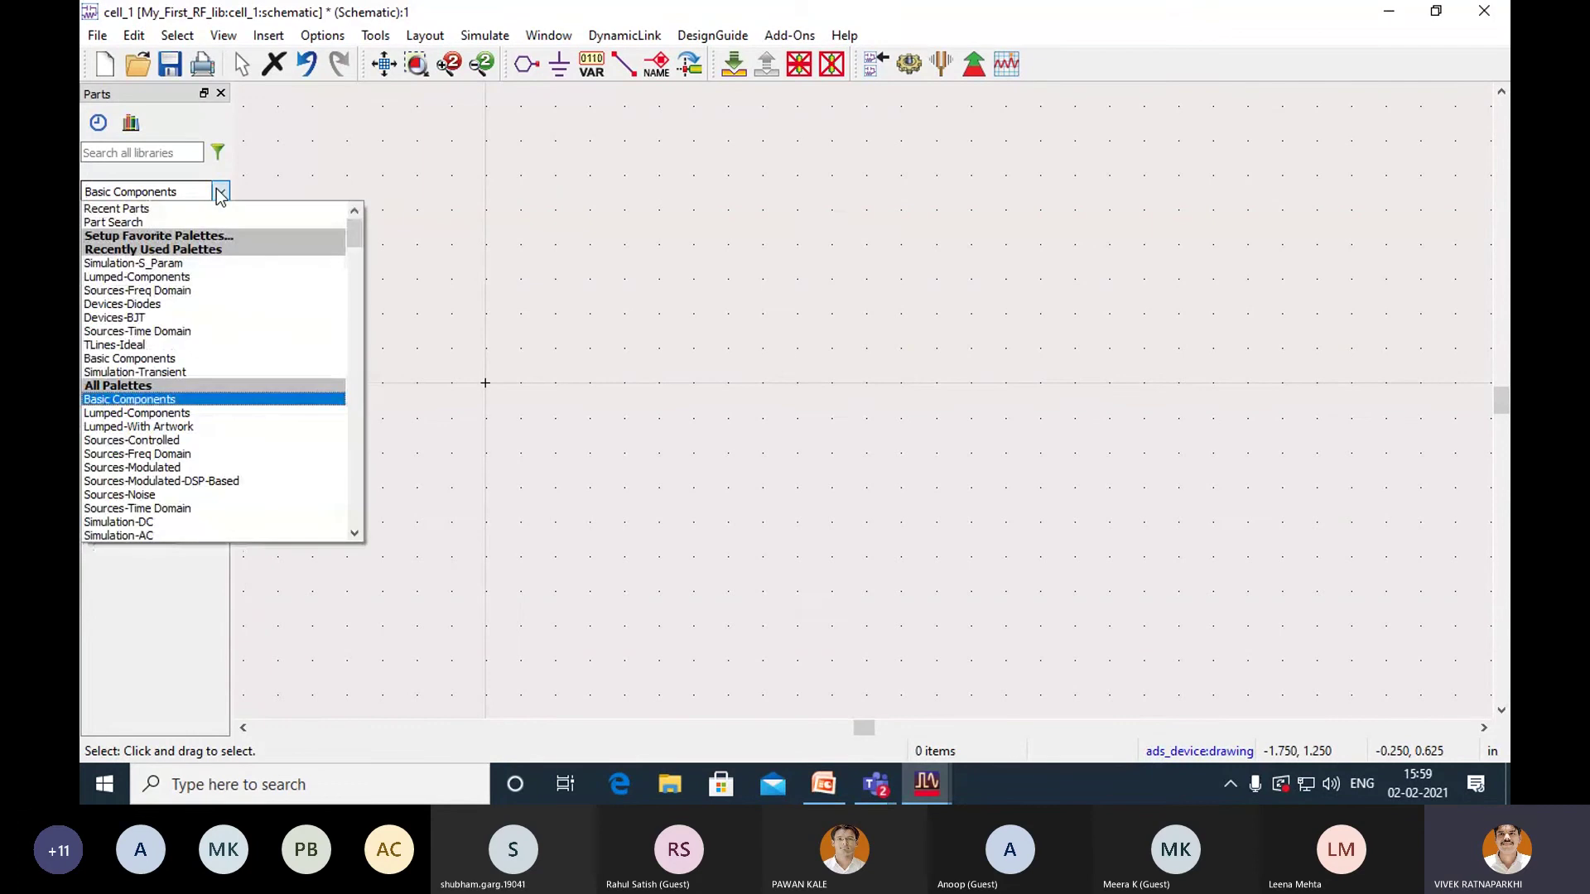
{"action": "left_click", "coordinate": [178, 412]}
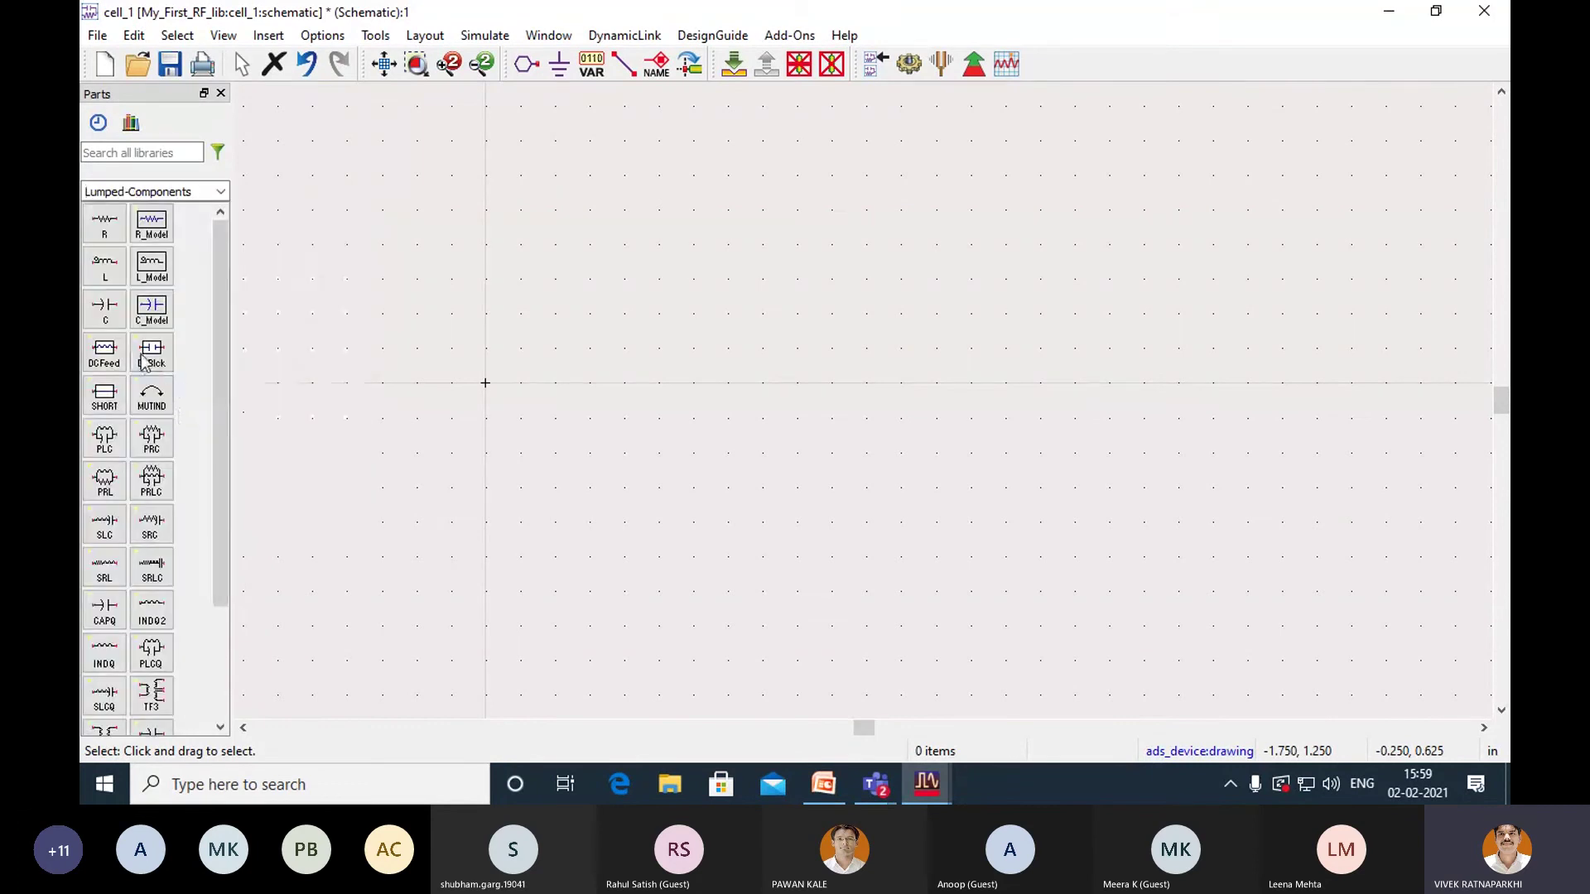
{"action": "left_click", "coordinate": [106, 267]}
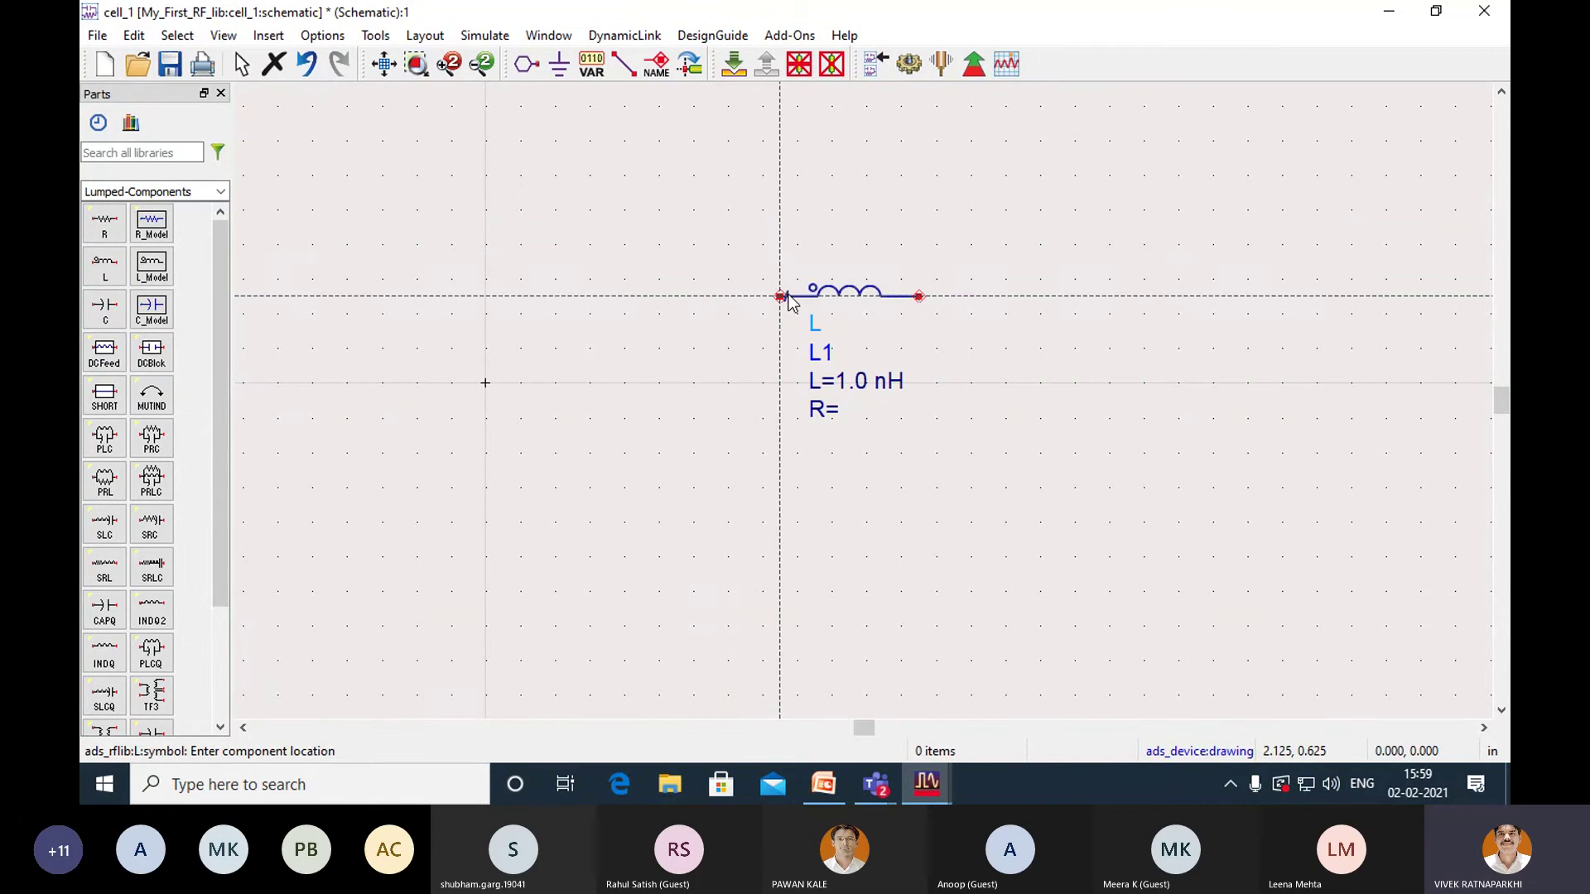
{"action": "left_click", "coordinate": [786, 301]}
{"action": "key", "text": "Escape"}
Place a lumped capacitor, rotate it to vertical and position it to the left of the inductor.
{"action": "left_click", "coordinate": [105, 308]}
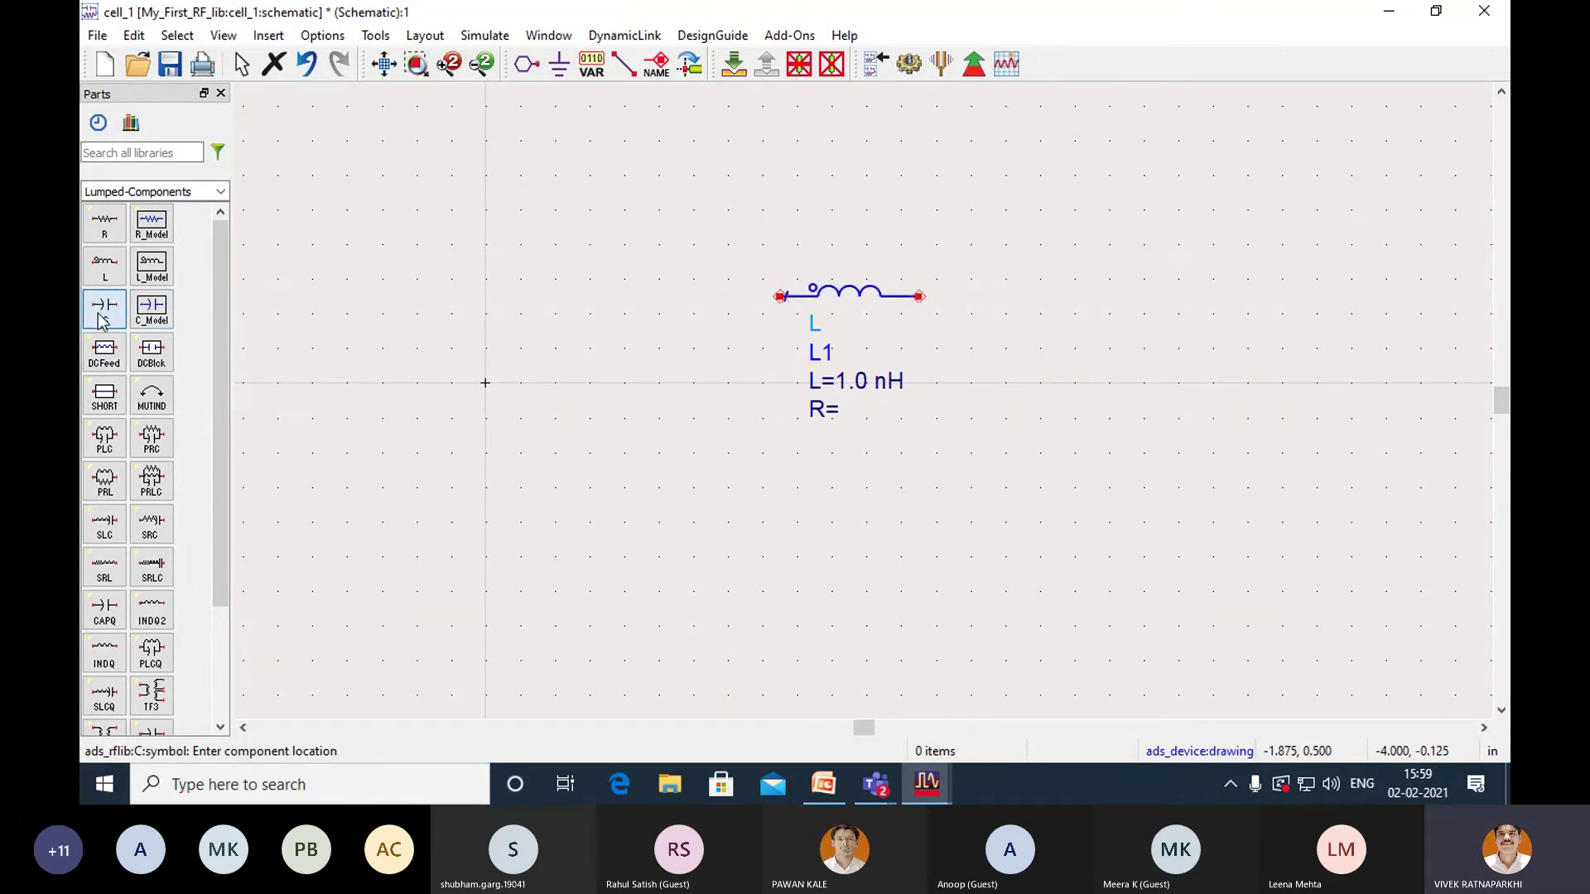
{"action": "left_click", "coordinate": [504, 366]}
{"action": "key", "text": "Escape"}
{"action": "left_click", "coordinate": [551, 371]}
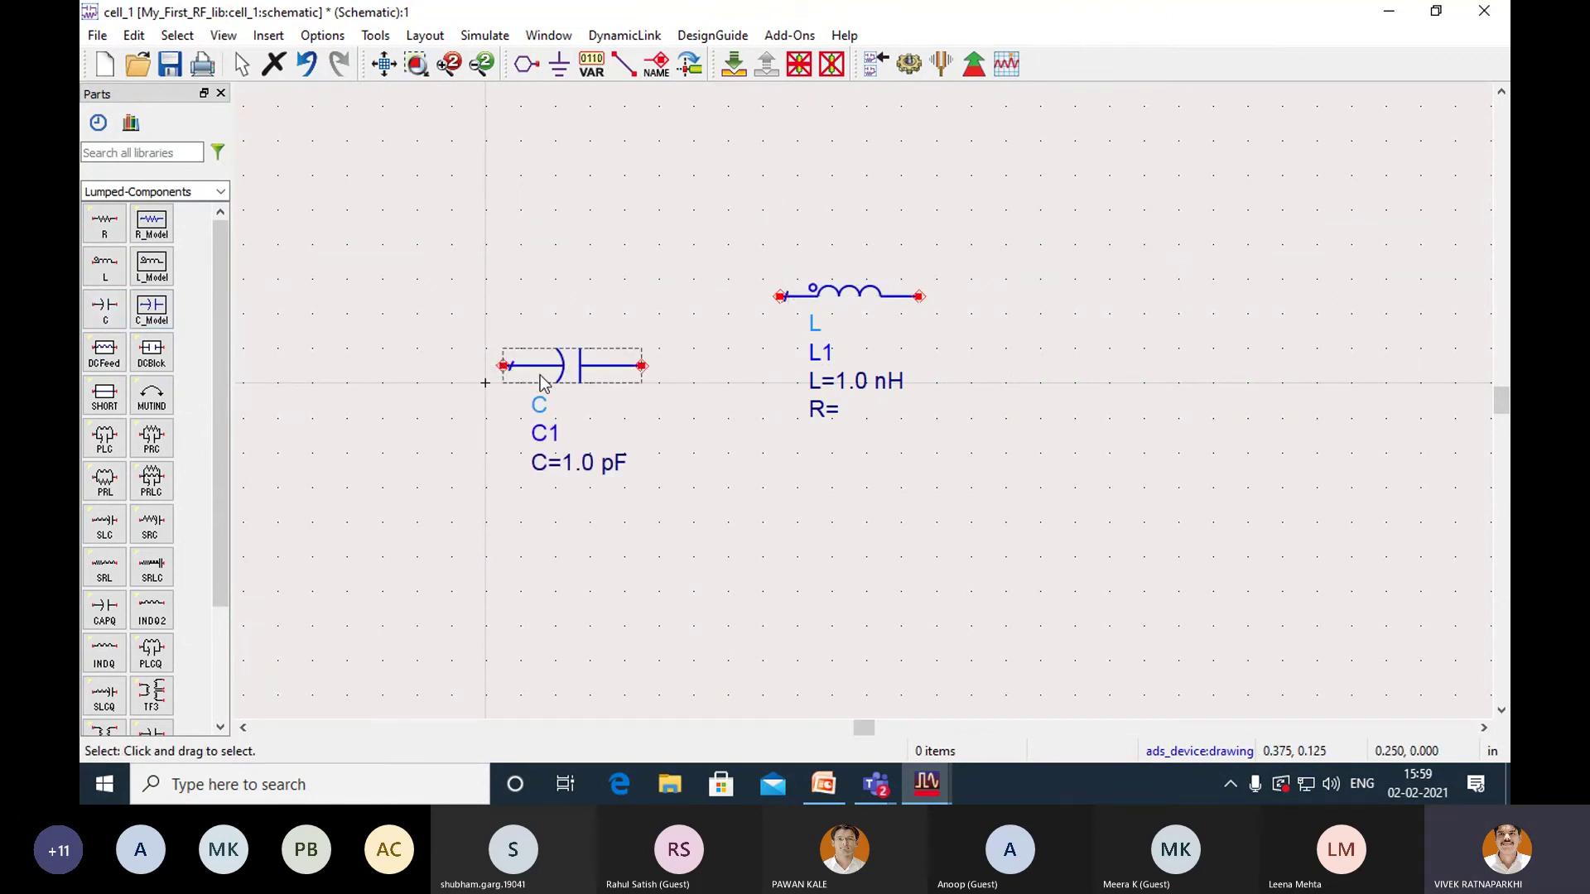
{"action": "key", "text": "ctrl+r"}
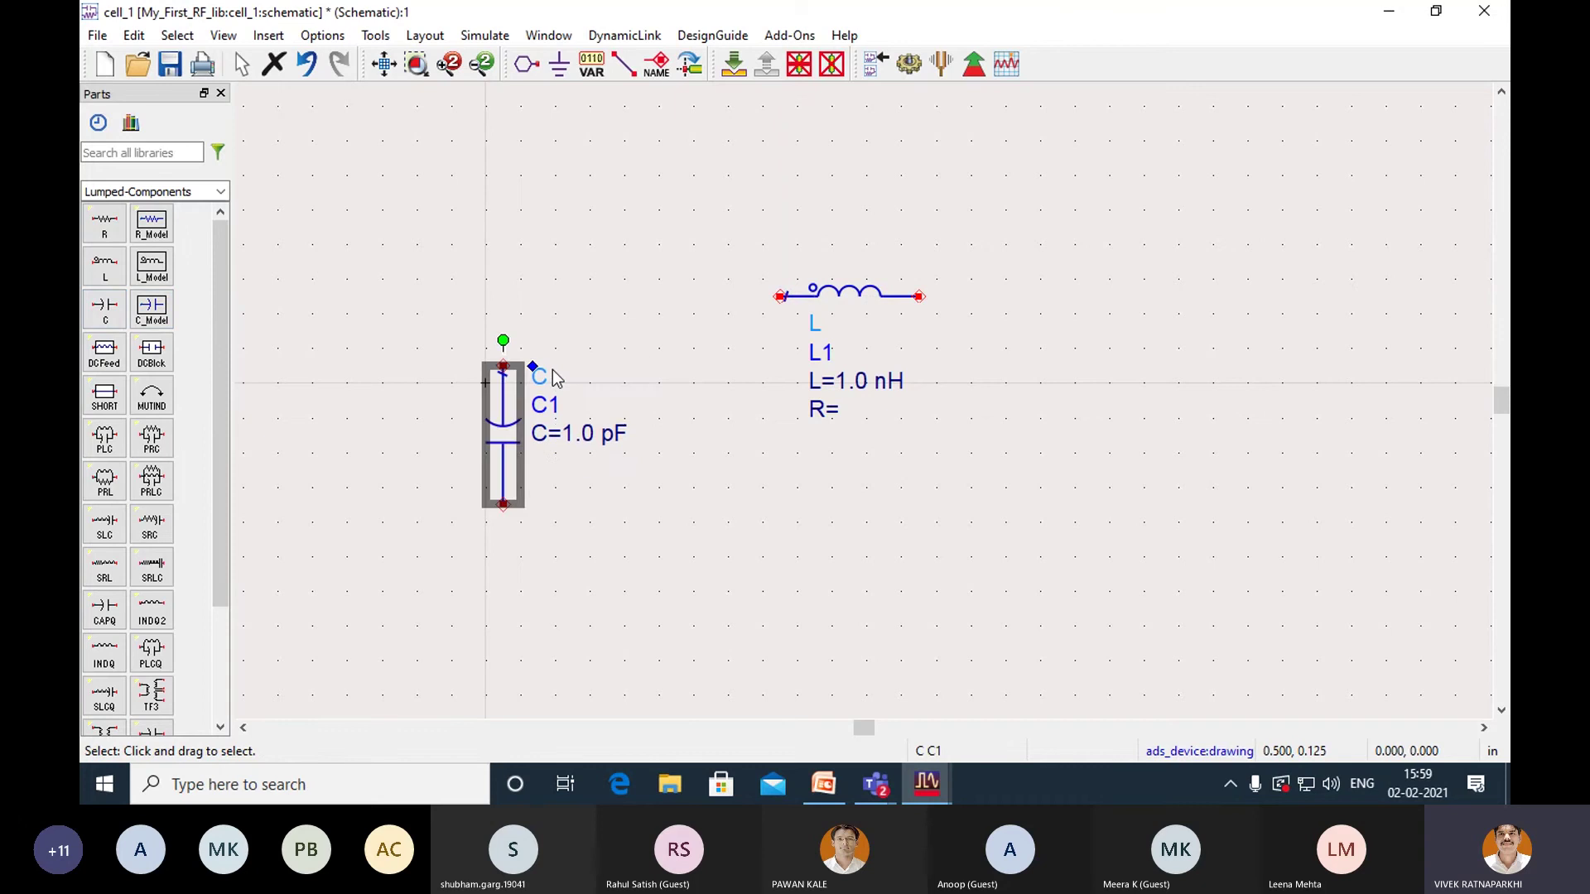
{"action": "left_click_drag", "start_coordinate": [514, 436], "coordinate": [600, 401]}
{"action": "left_click", "coordinate": [680, 487]}
Set the capacitance of C1 to 3.284 pF.
{"action": "left_click", "coordinate": [673, 403]}
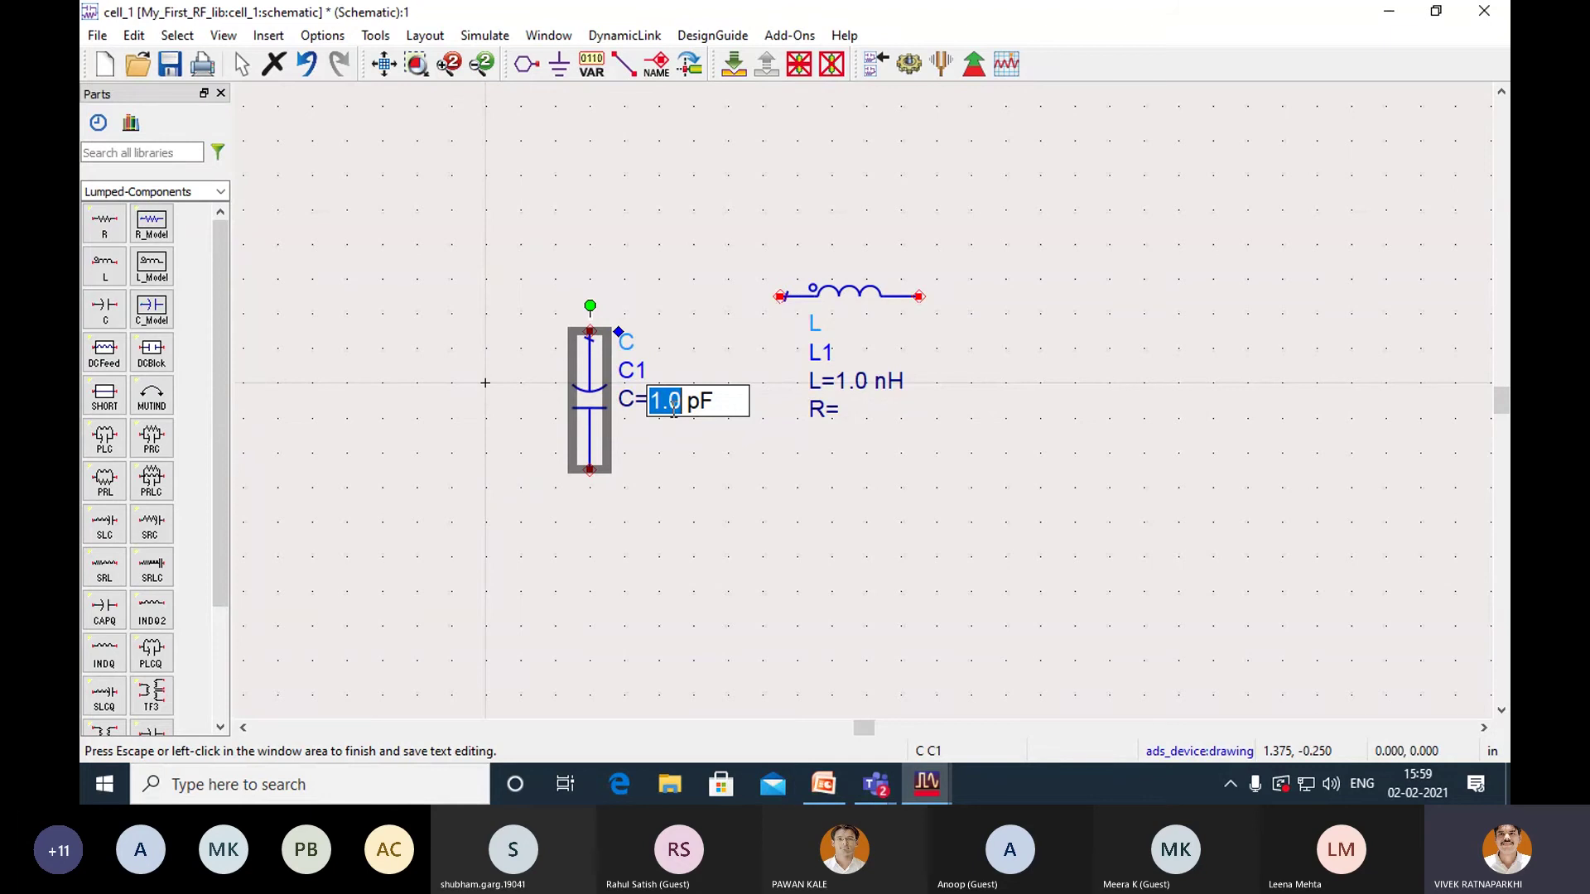
{"action": "type", "text": "3.284"}
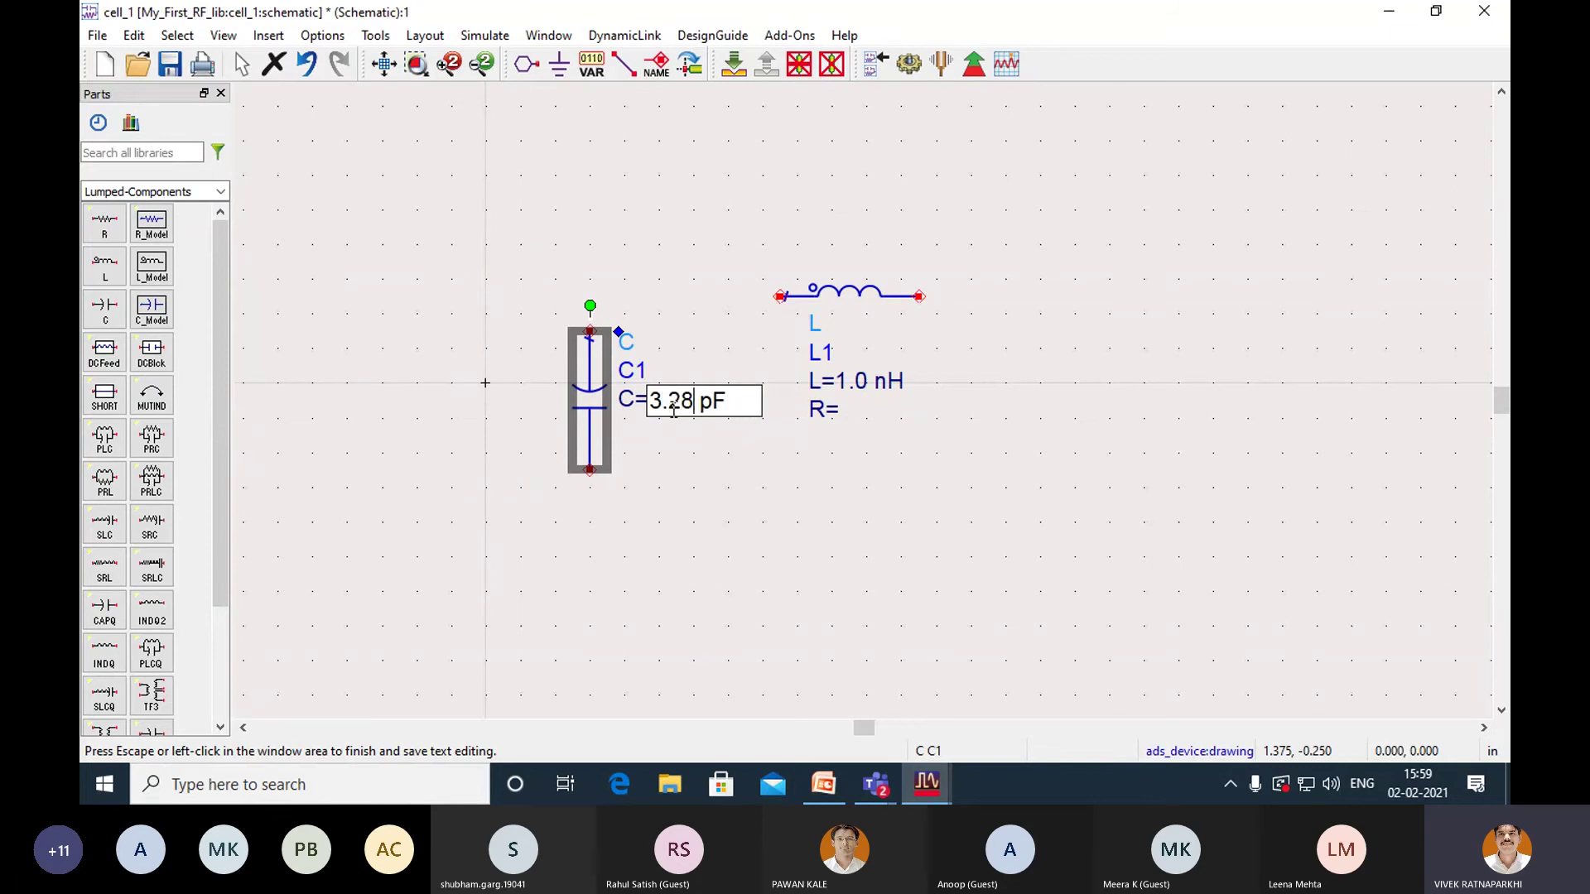
{"action": "left_click", "coordinate": [700, 502]}
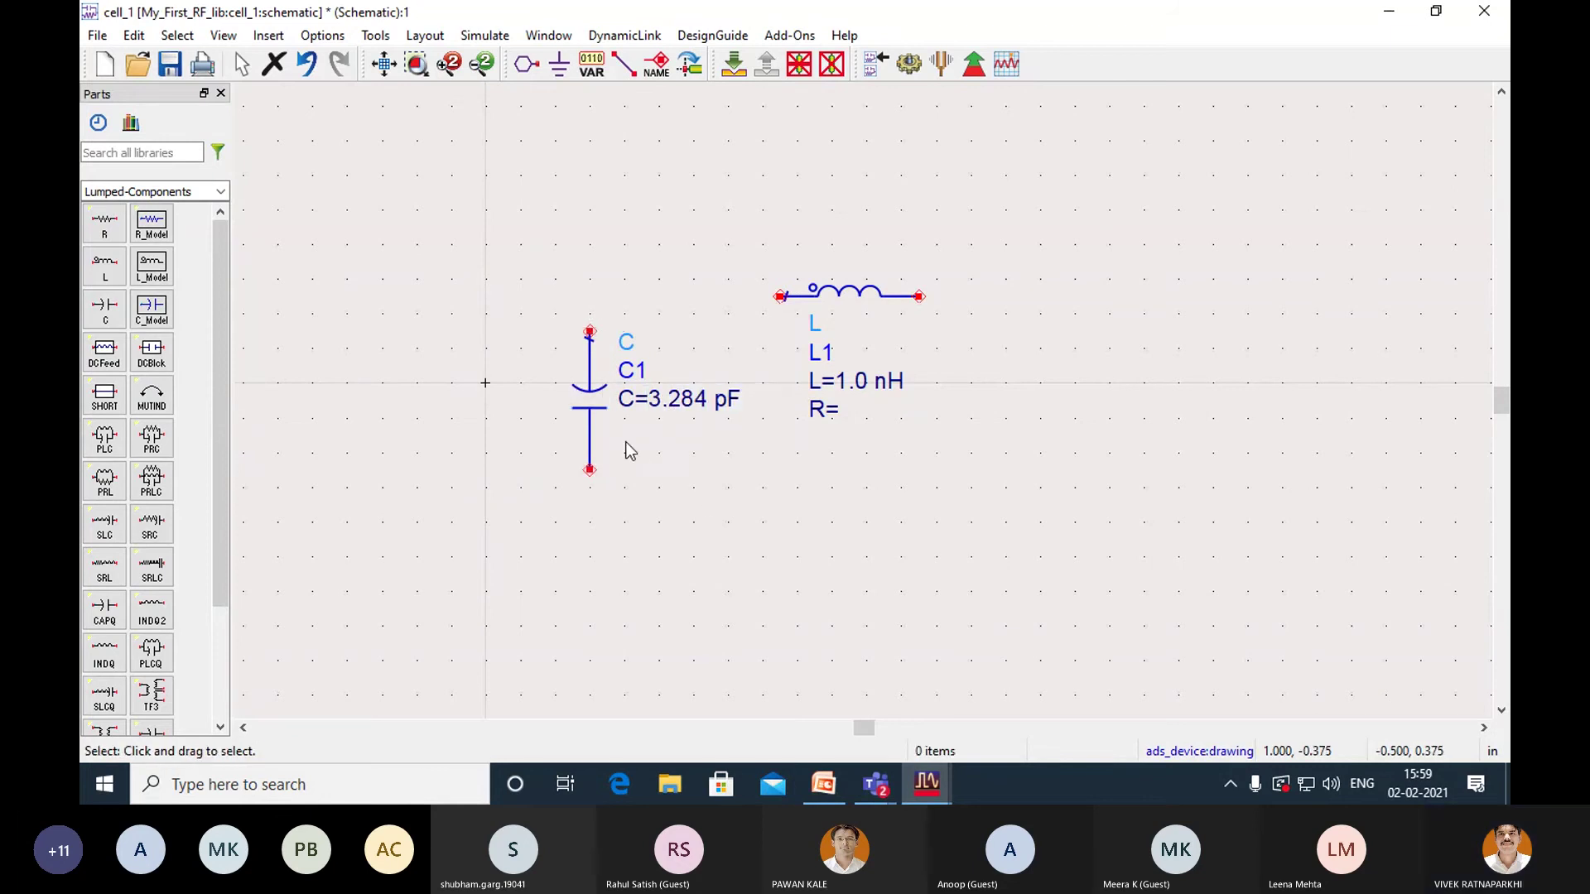
Copy capacitor C1 to the right of the inductor and move the original level with the copy.
{"action": "left_click", "coordinate": [598, 418]}
{"action": "key", "text": "ctrl+c"}
{"action": "key", "text": "ctrl+v"}
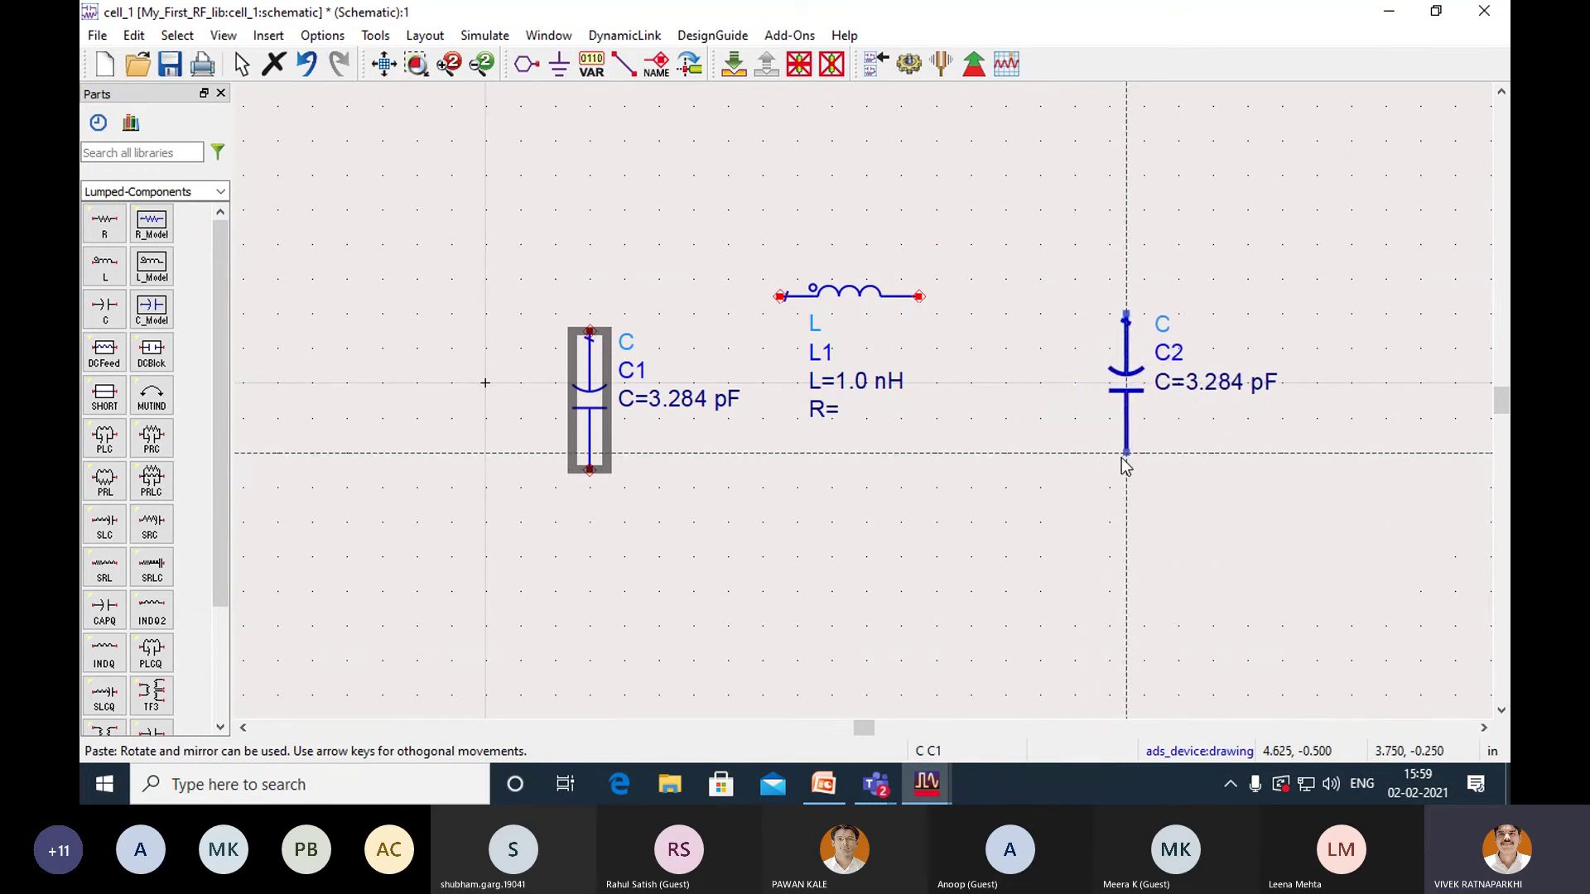
{"action": "left_click", "coordinate": [1079, 458]}
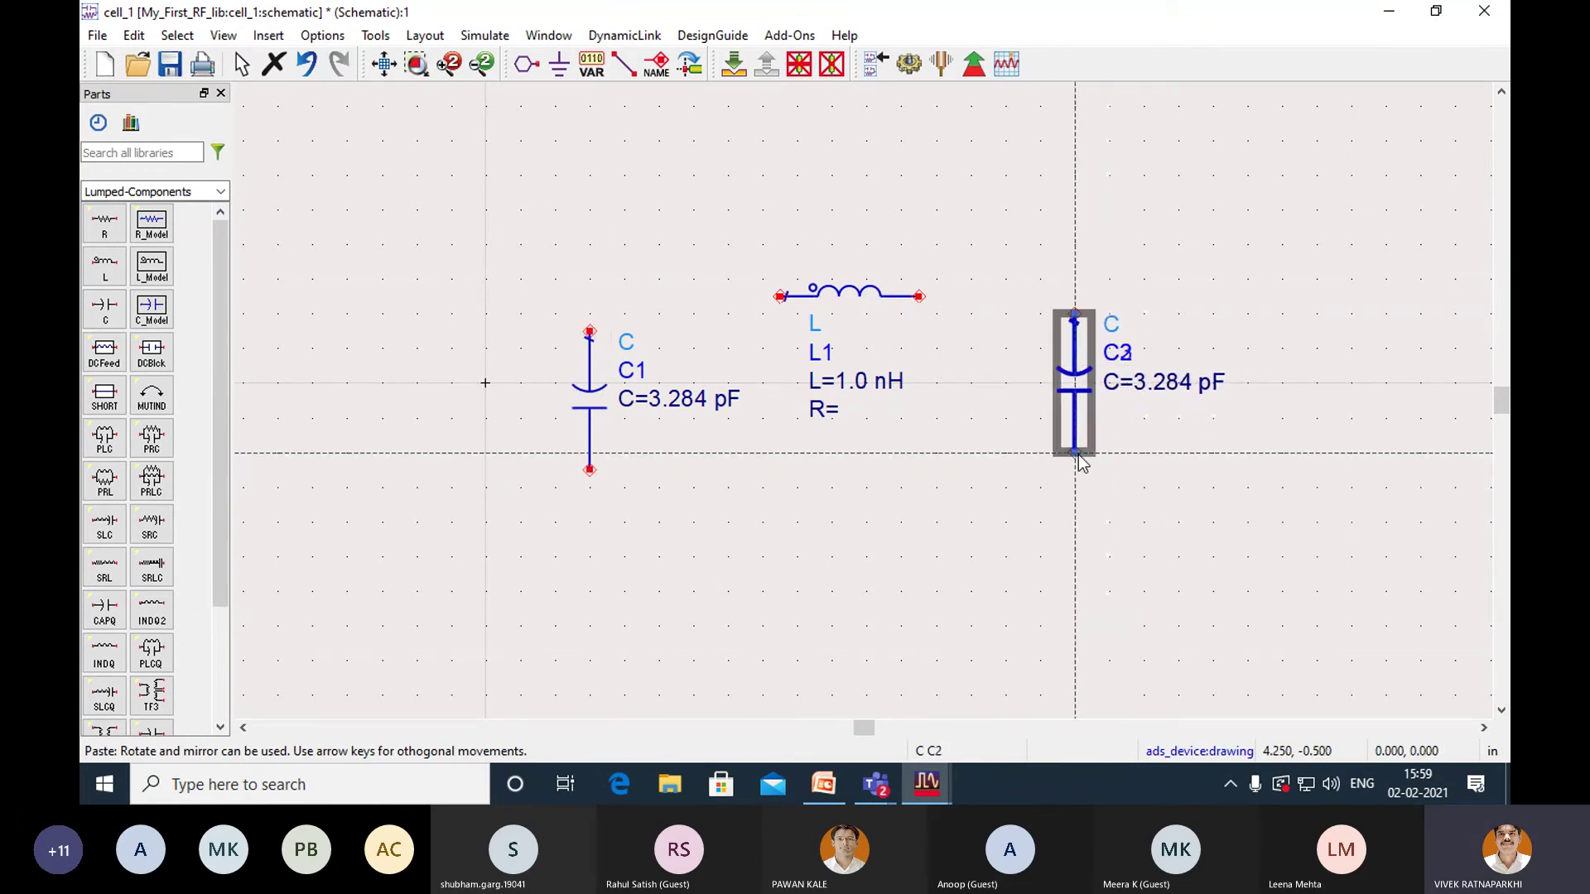
{"action": "left_click", "coordinate": [770, 500]}
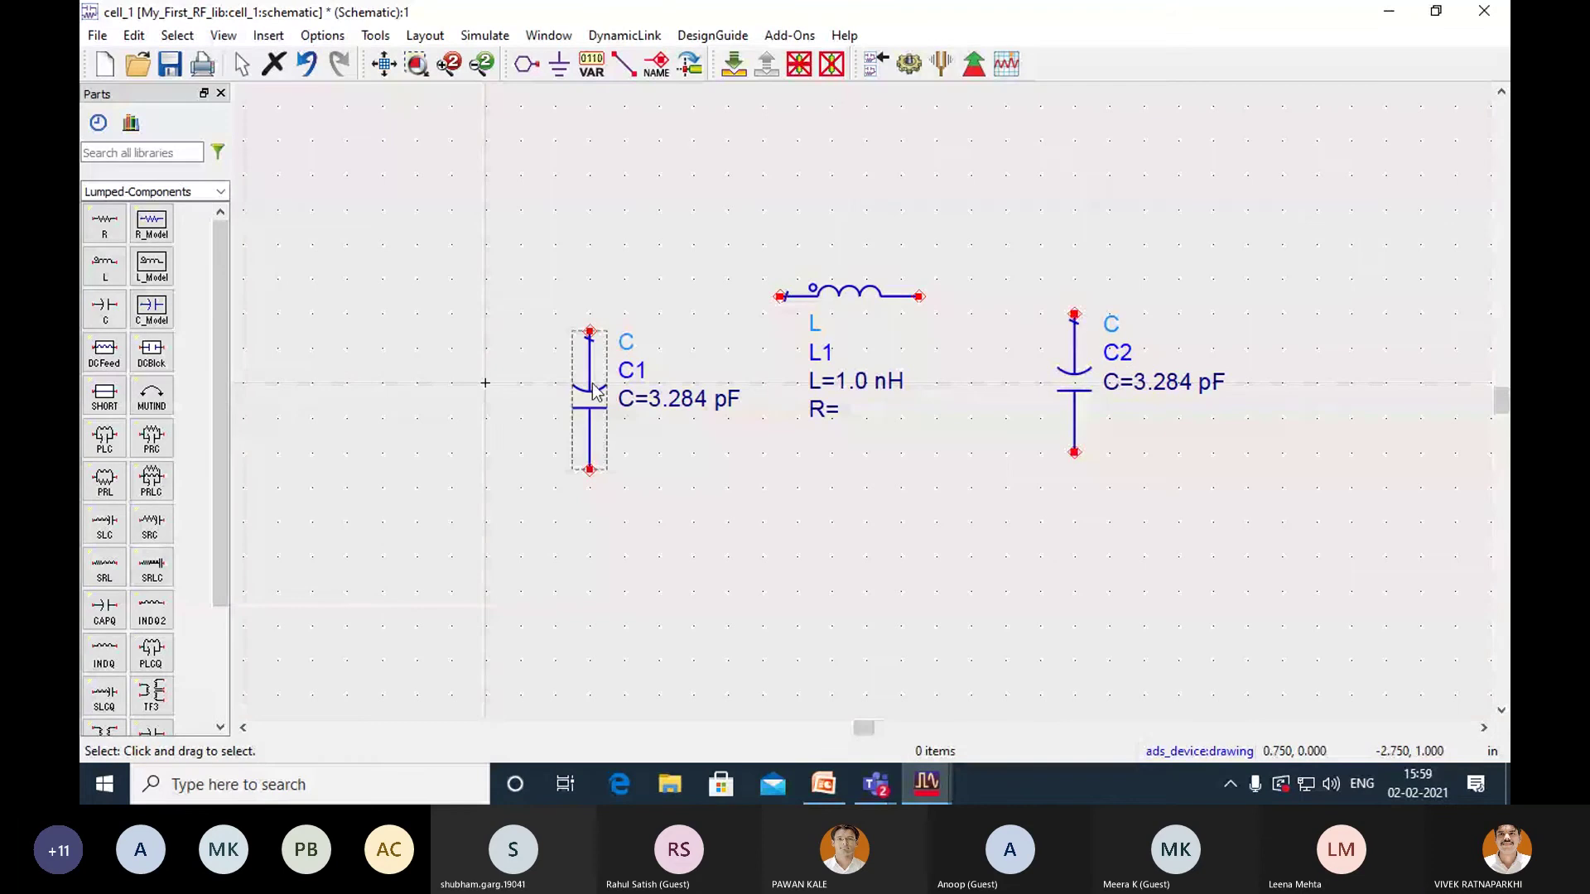
{"action": "mouse_move", "coordinate": [597, 386]}
{"action": "left_mouse_down"}
{"action": "mouse_move", "coordinate": [616, 367]}
{"action": "mouse_move", "coordinate": [627, 378]}
{"action": "left_mouse_up"}
{"action": "left_click", "coordinate": [710, 522]}
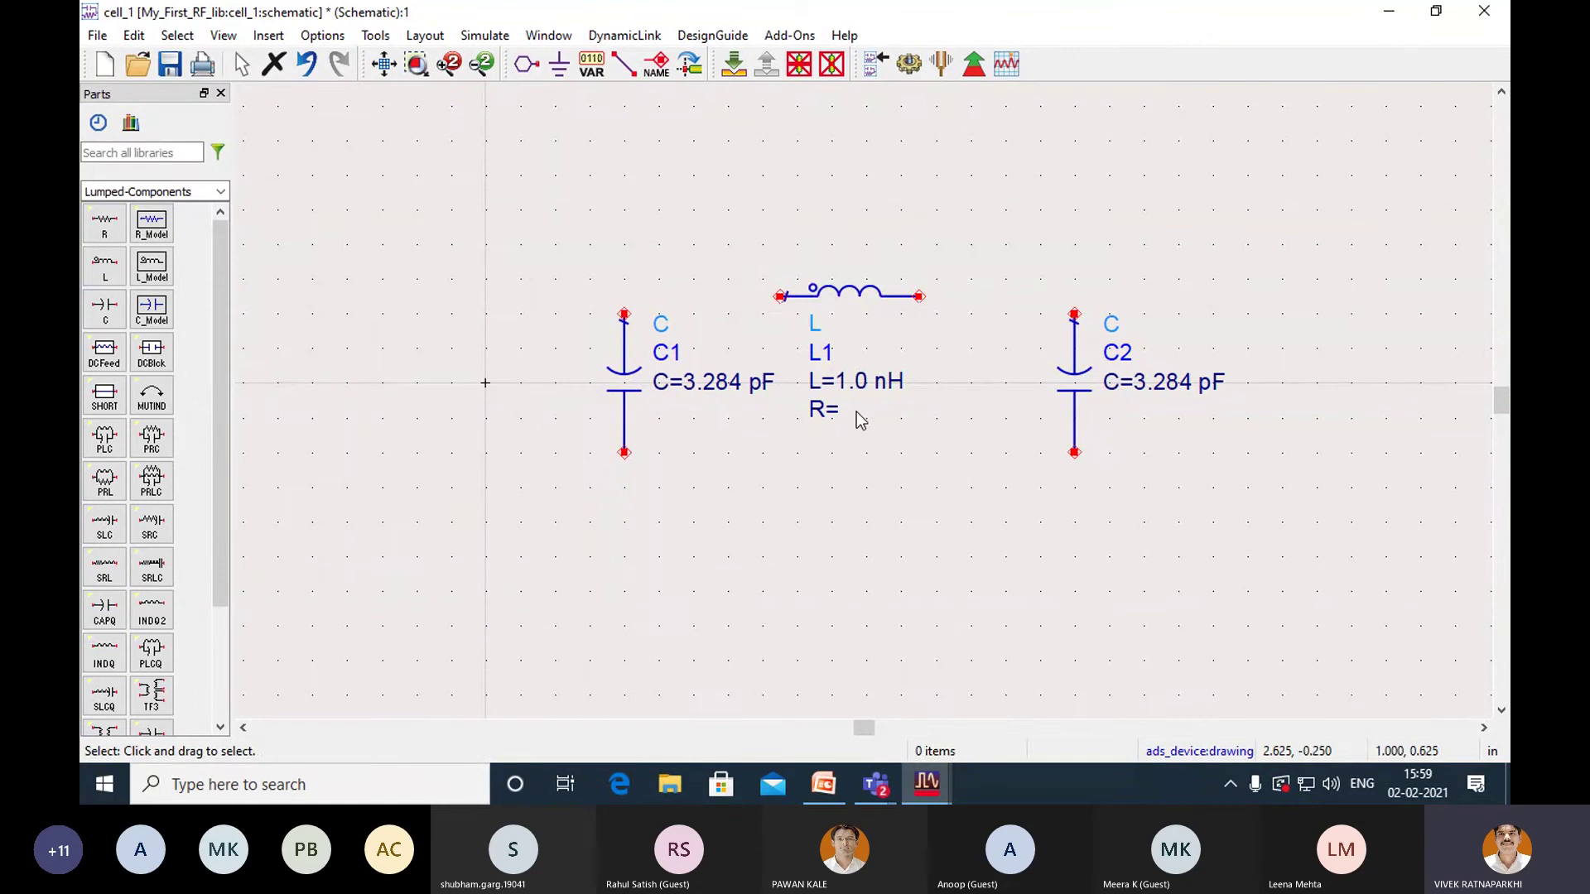
Set the inductance of L1 to 9.131 nH.
{"action": "double_click", "coordinate": [856, 384]}
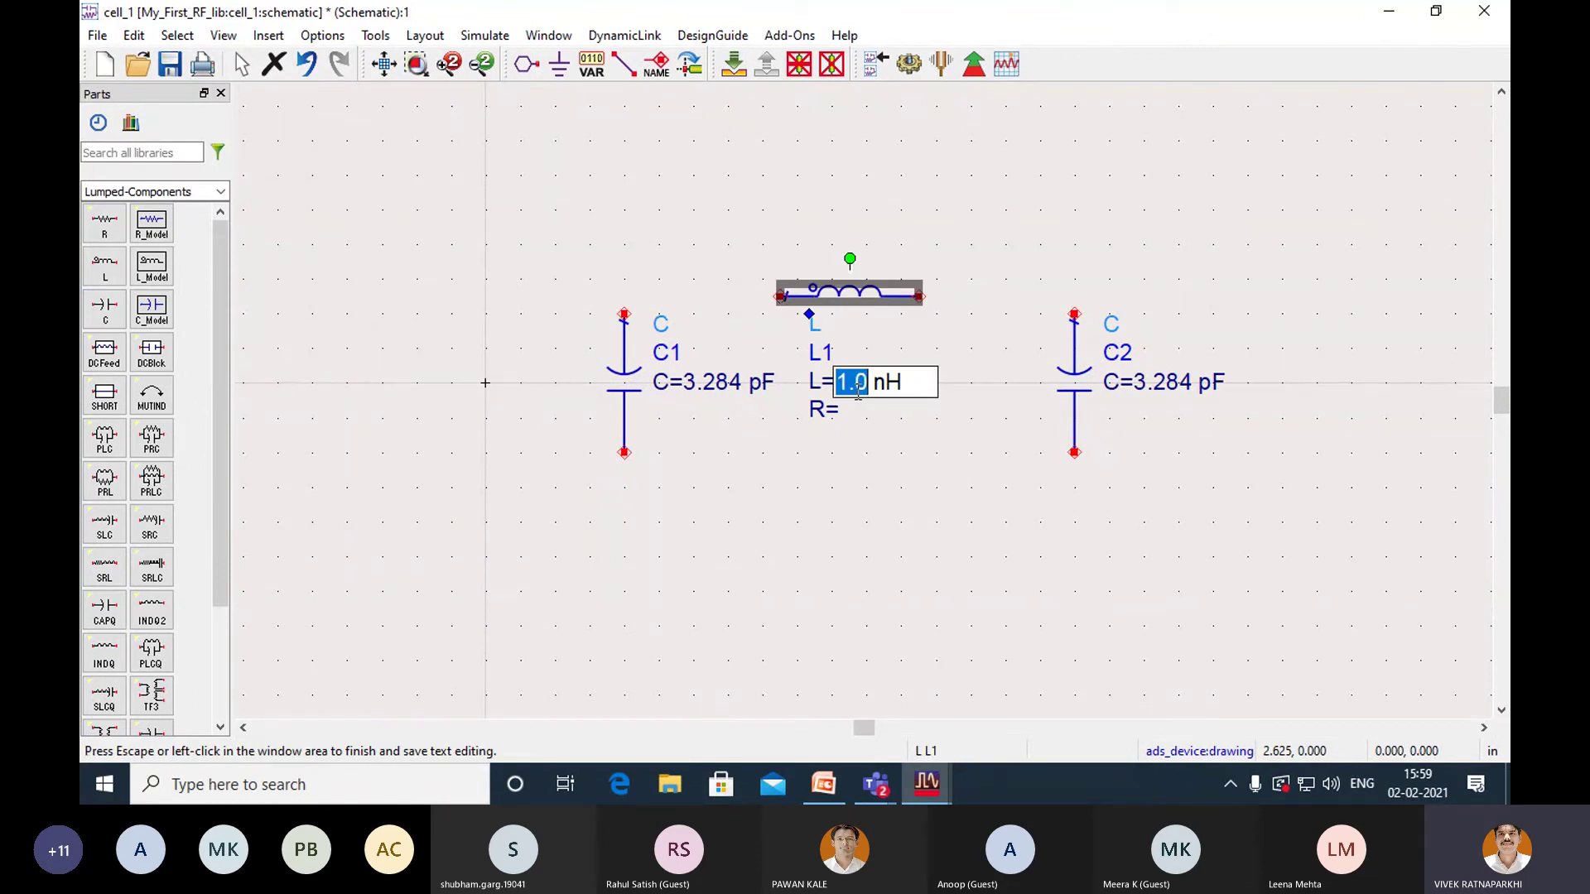
{"action": "type", "text": "9."}
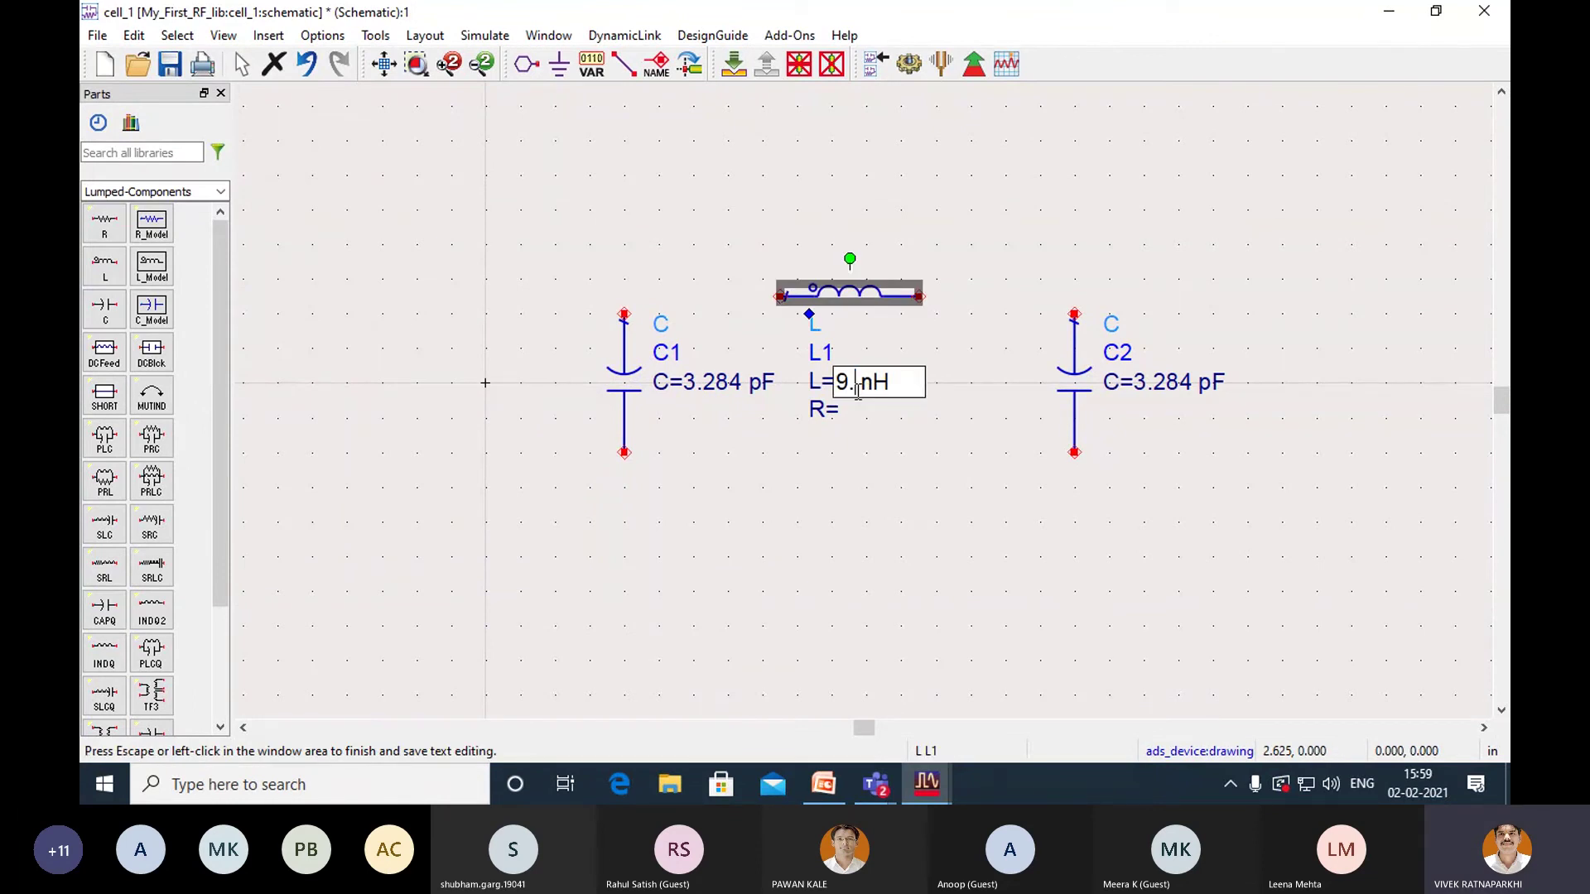
{"action": "type", "text": "131"}
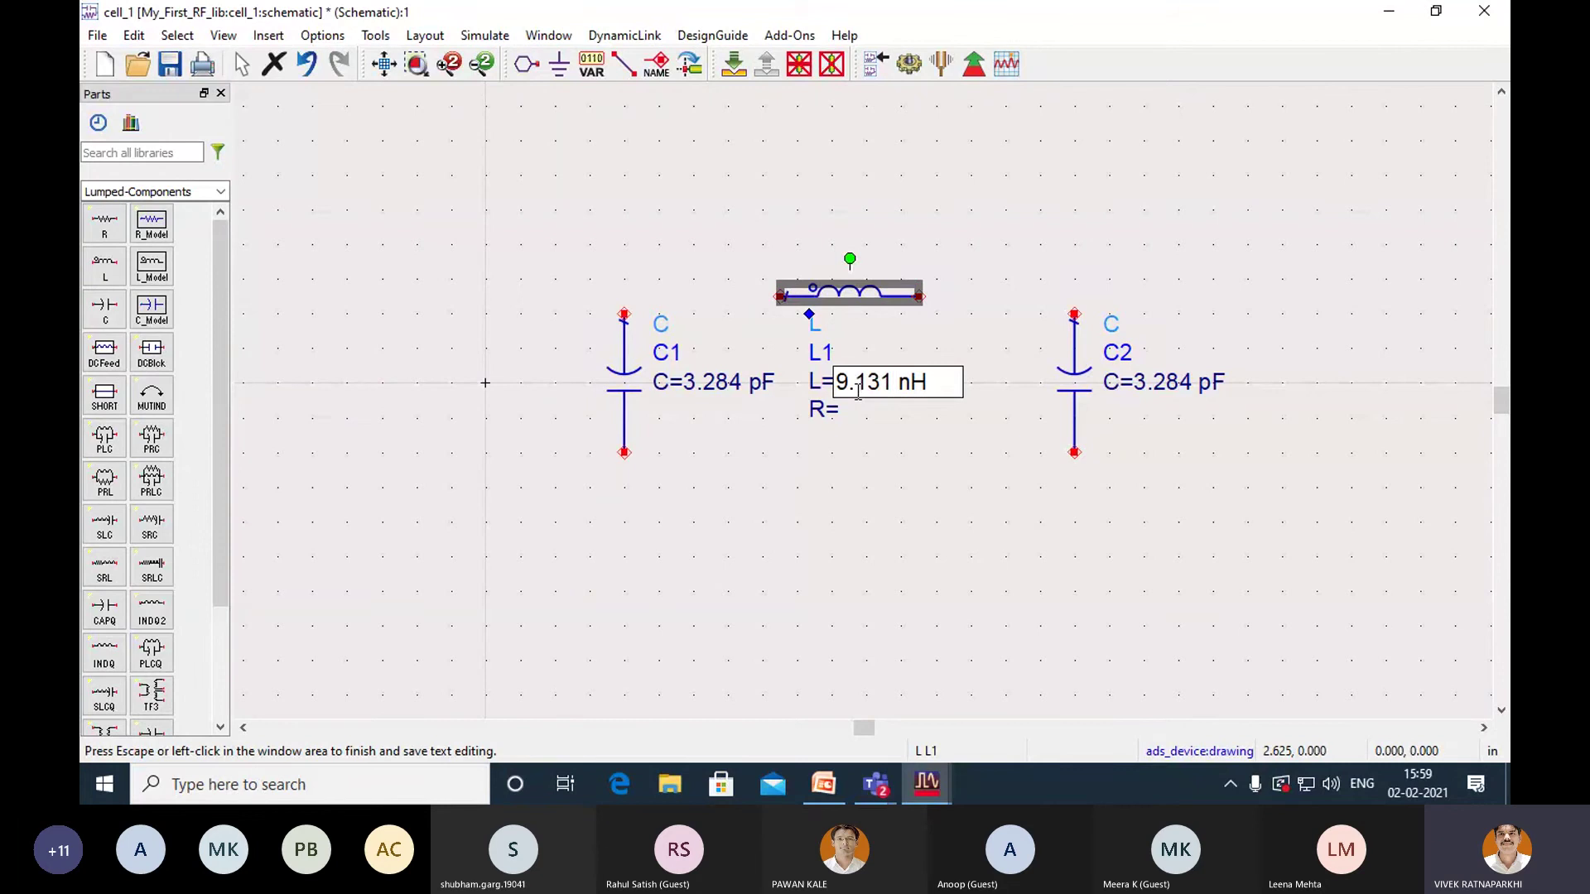
{"action": "left_click", "coordinate": [881, 564]}
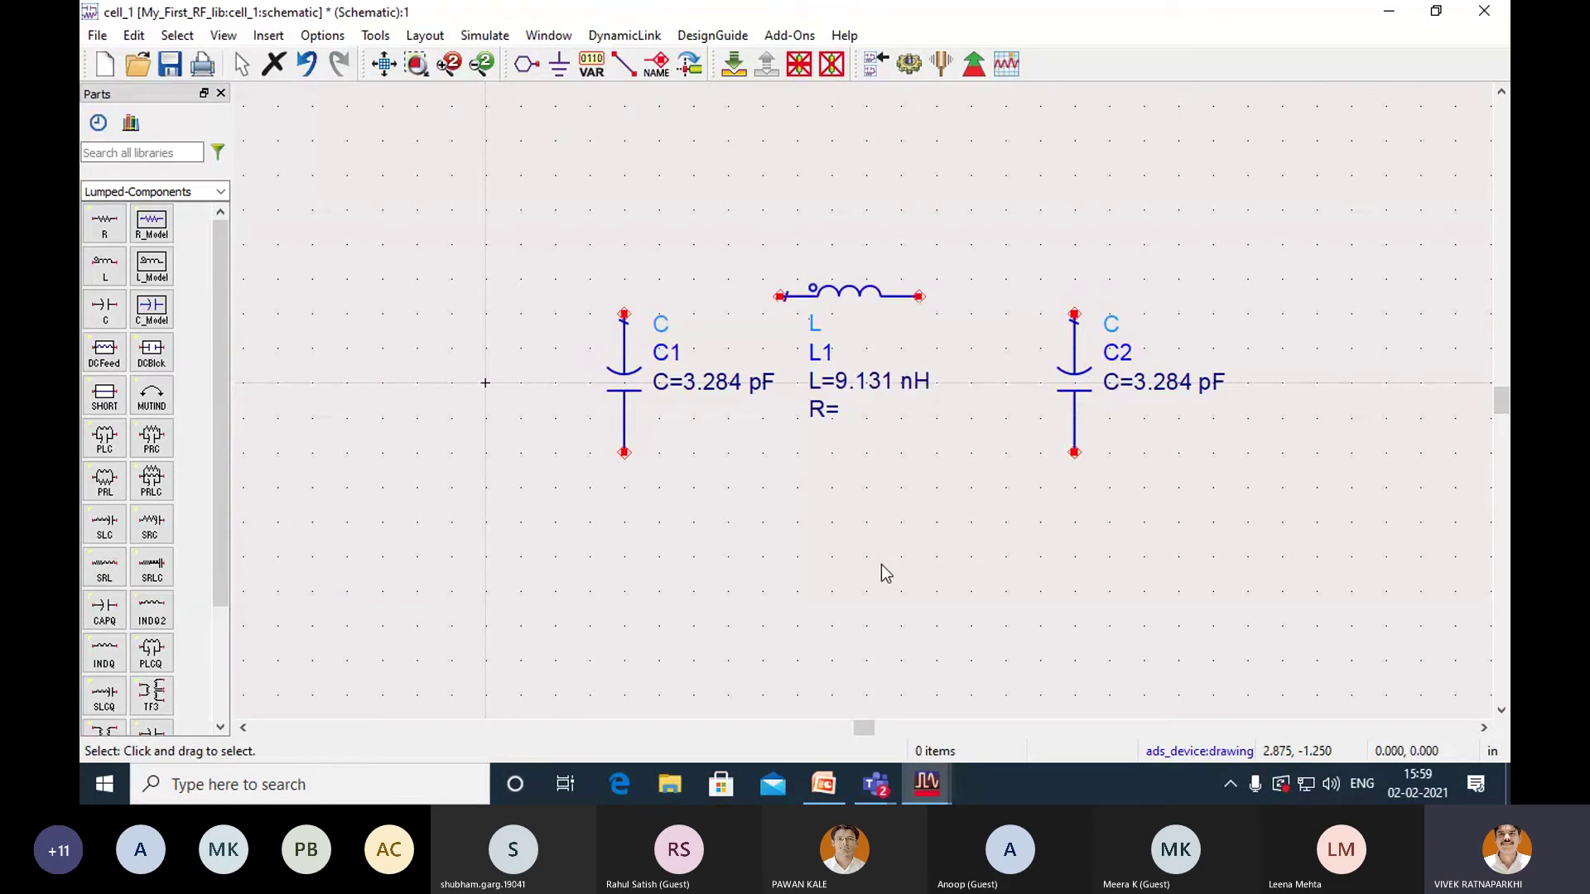
Place an S-parameter simulation controller from the Simulation-S_Param palette above and to the left of the circuit.
{"action": "left_click", "coordinate": [221, 196]}
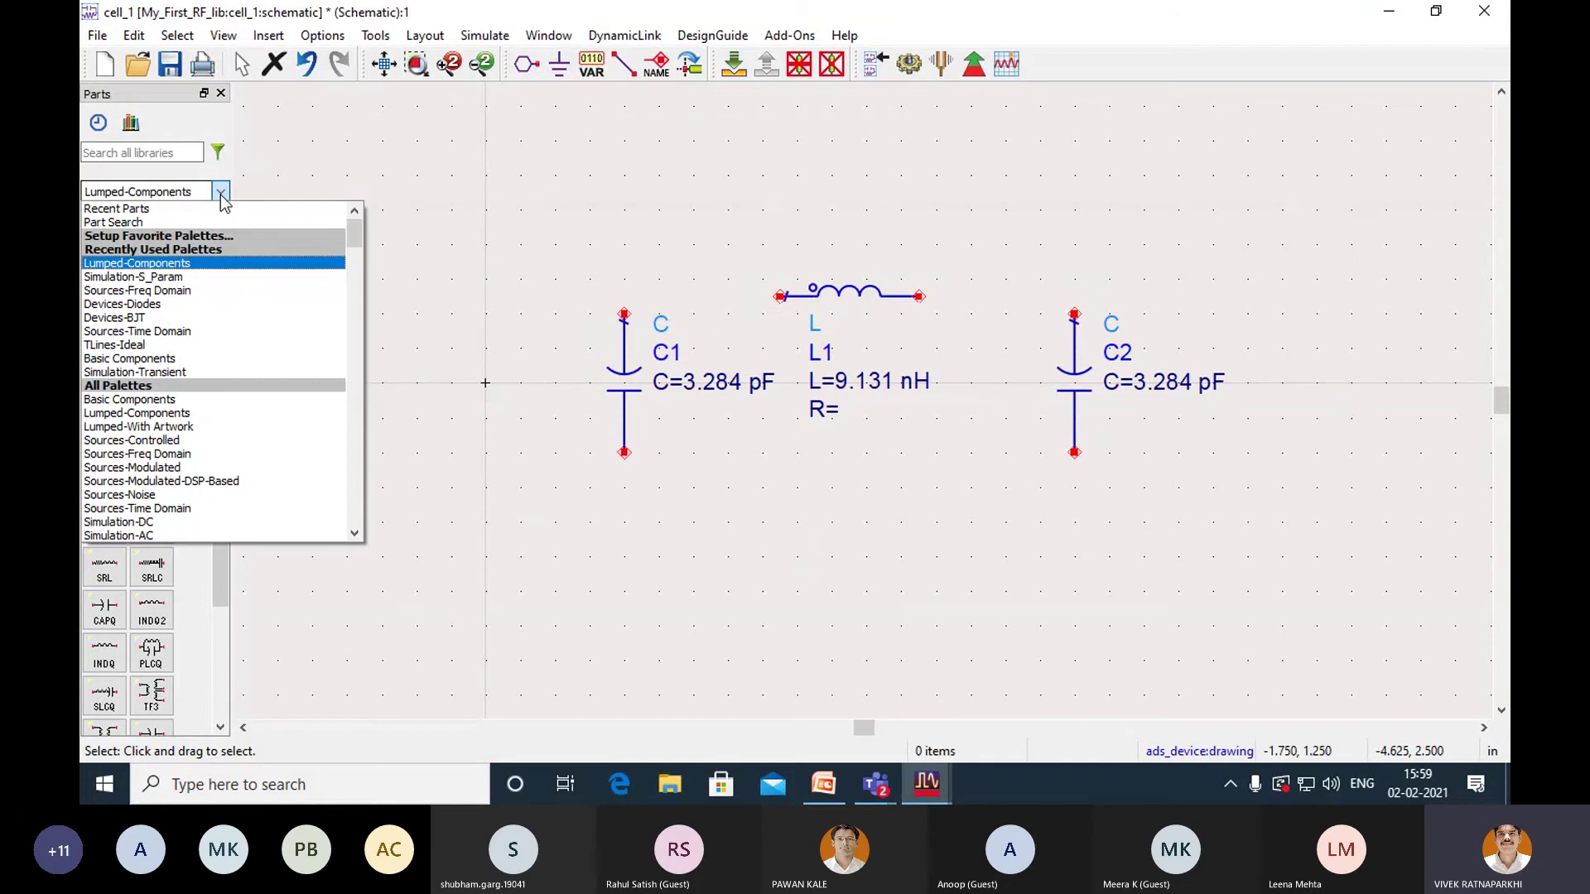
{"action": "left_click", "coordinate": [201, 276]}
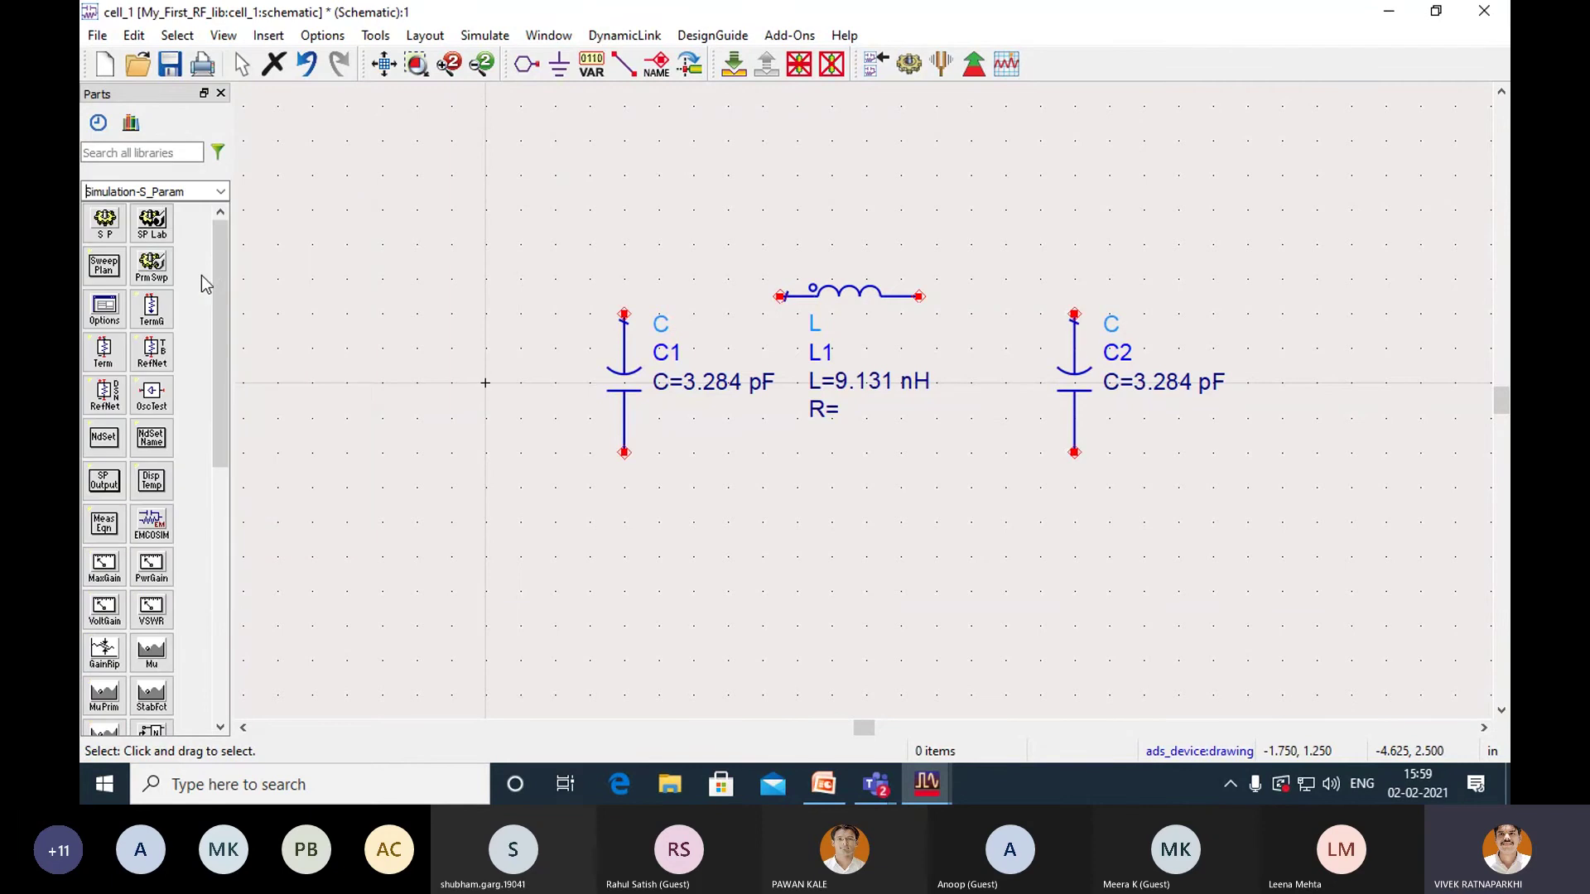
{"action": "left_click", "coordinate": [106, 230]}
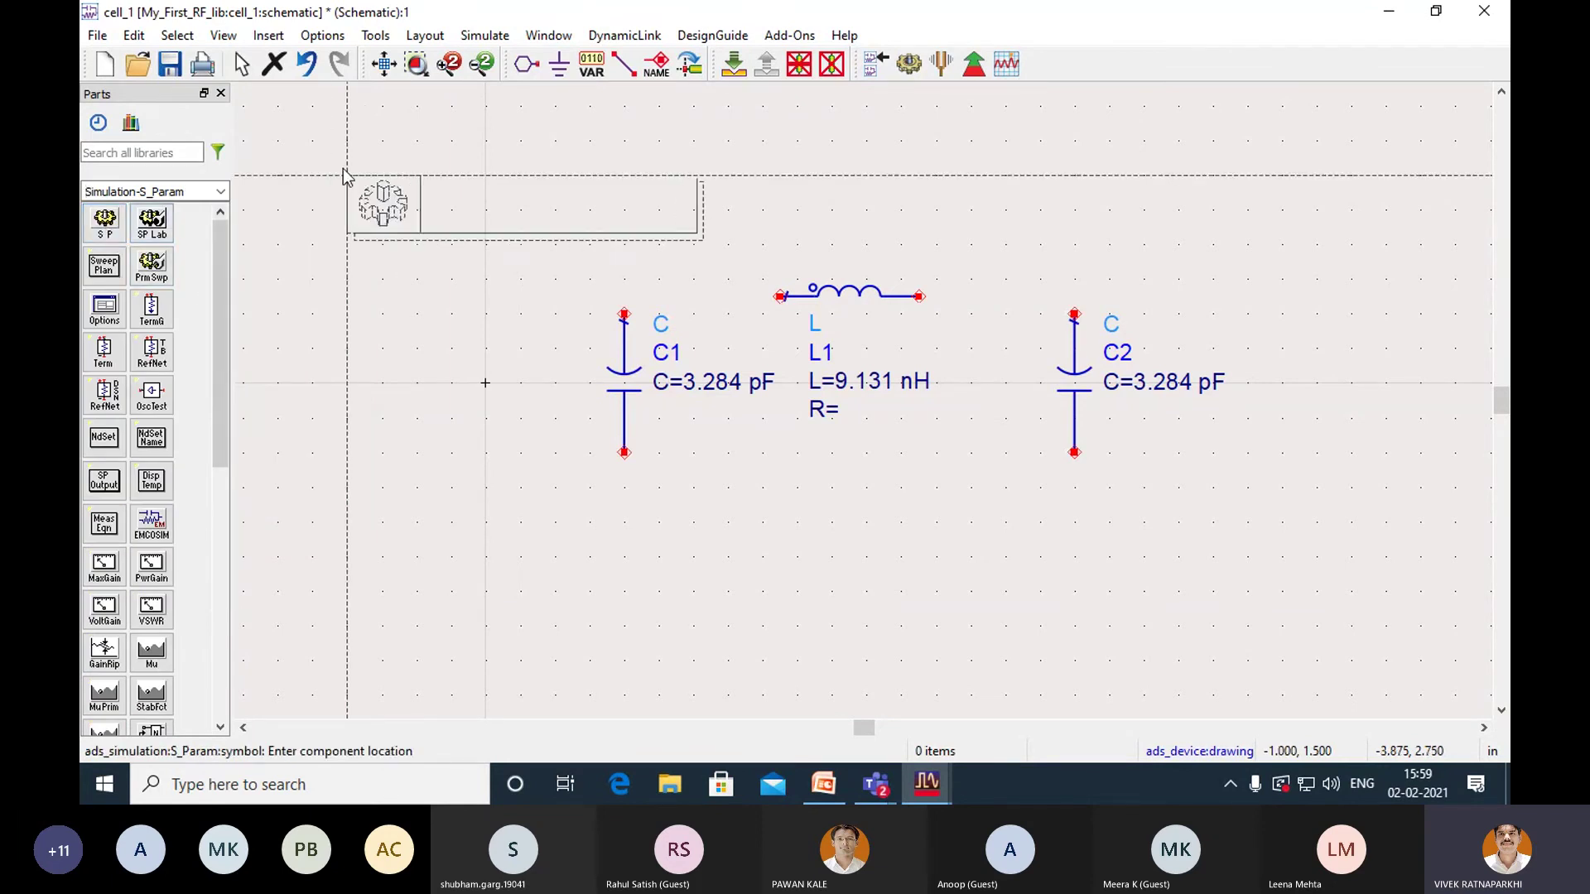
{"action": "left_click", "coordinate": [330, 141]}
{"action": "key", "text": "Escape"}
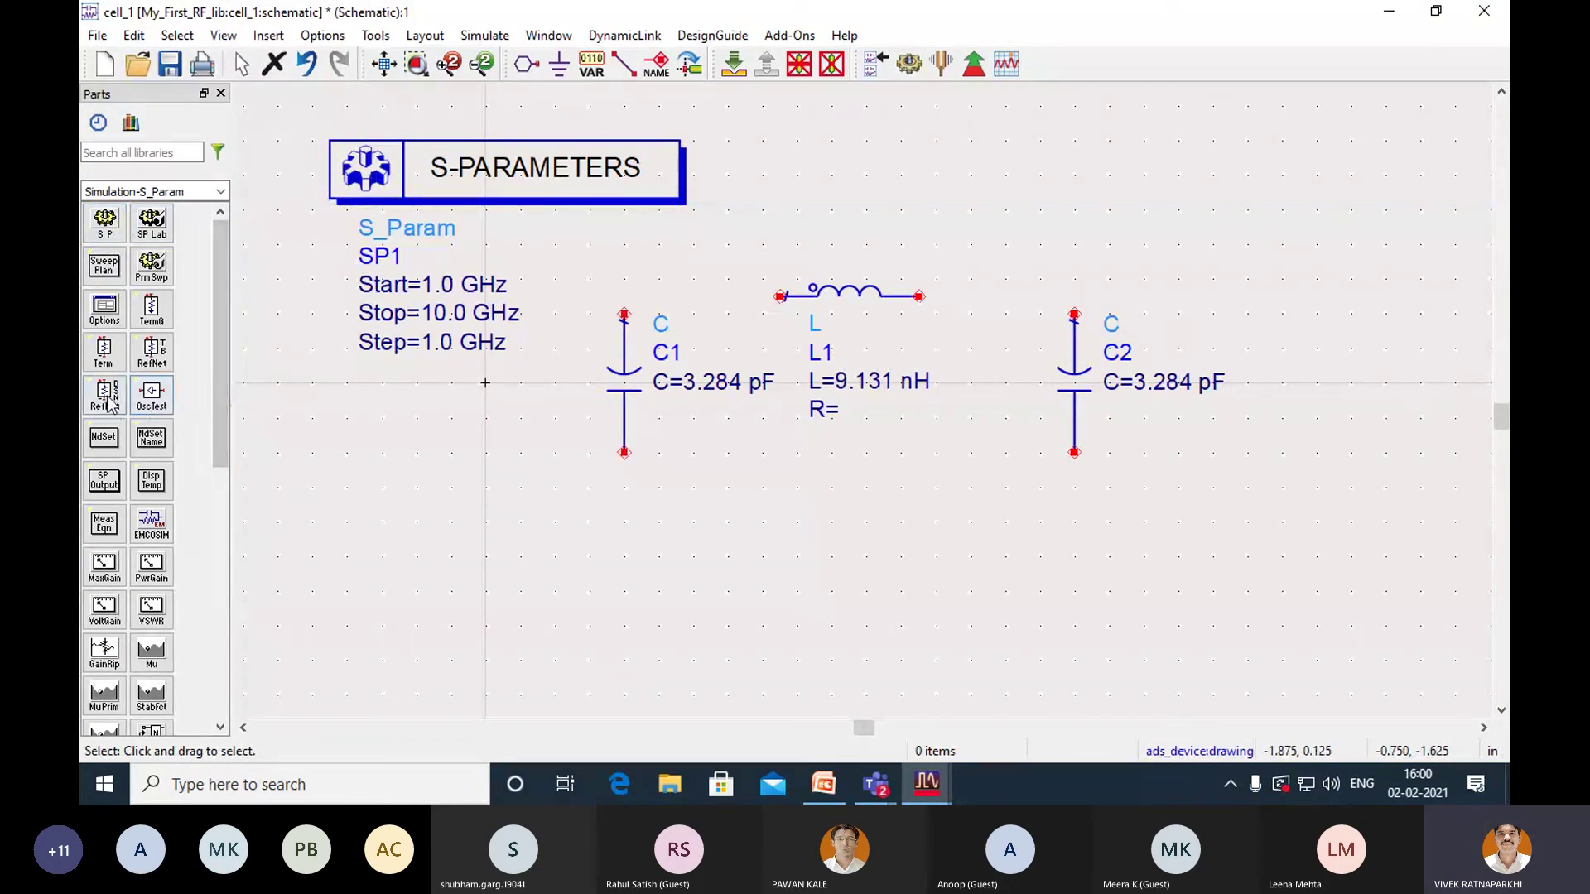
Place a 50 Ohm Term port at each end of the circuit and wire both ports, the capacitors and the inductor along the upper line.
{"action": "left_click", "coordinate": [103, 351]}
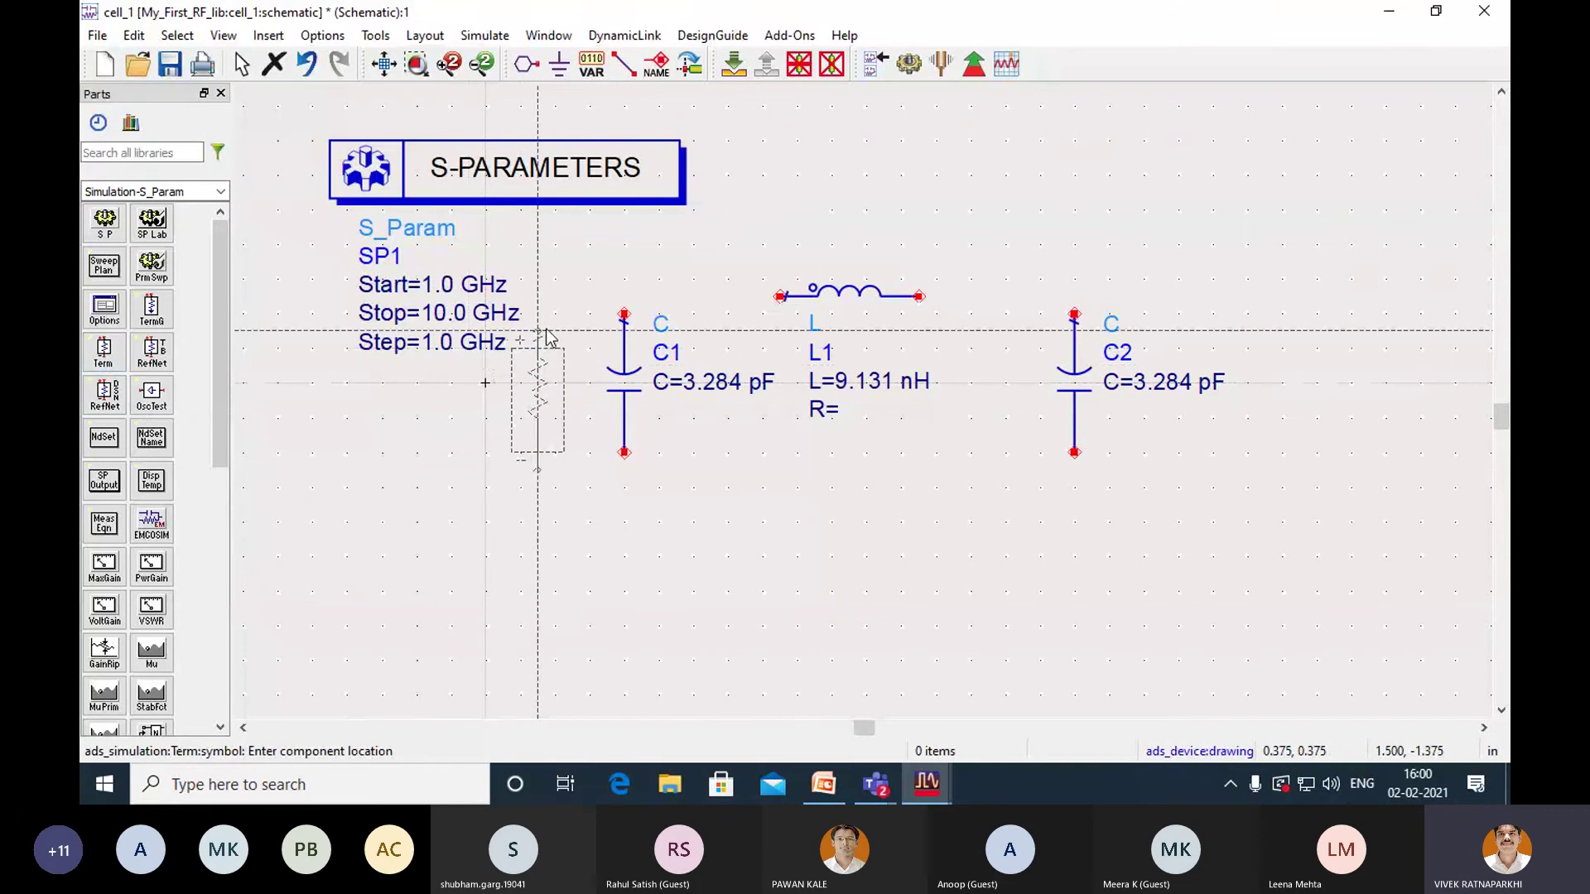
{"action": "left_click", "coordinate": [537, 298]}
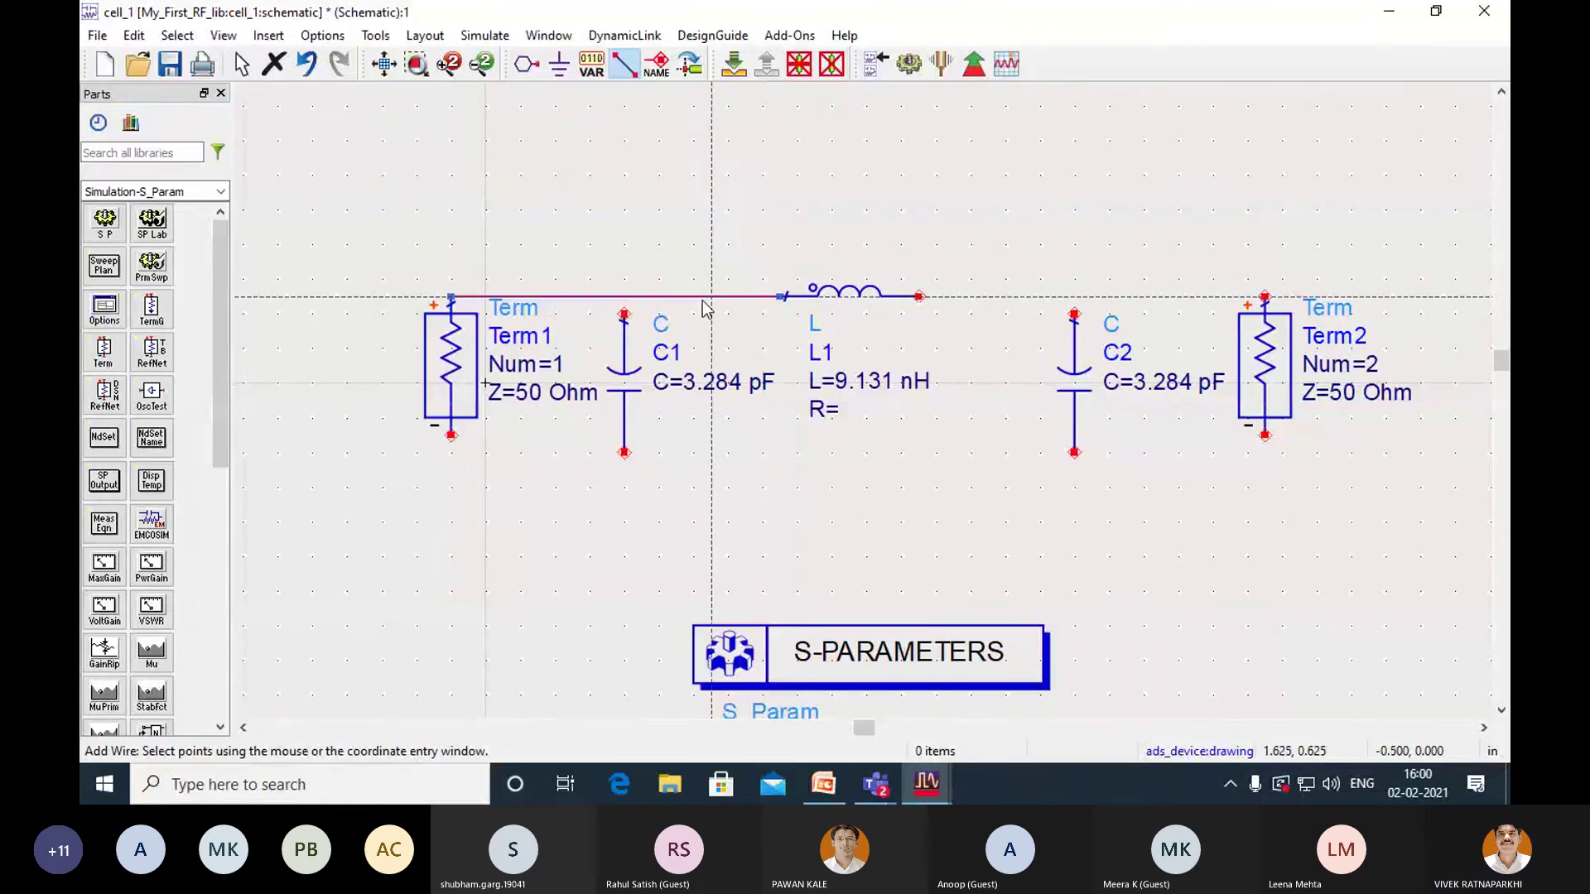
{"action": "left_click", "coordinate": [625, 316]}
{"action": "left_click", "coordinate": [919, 296]}
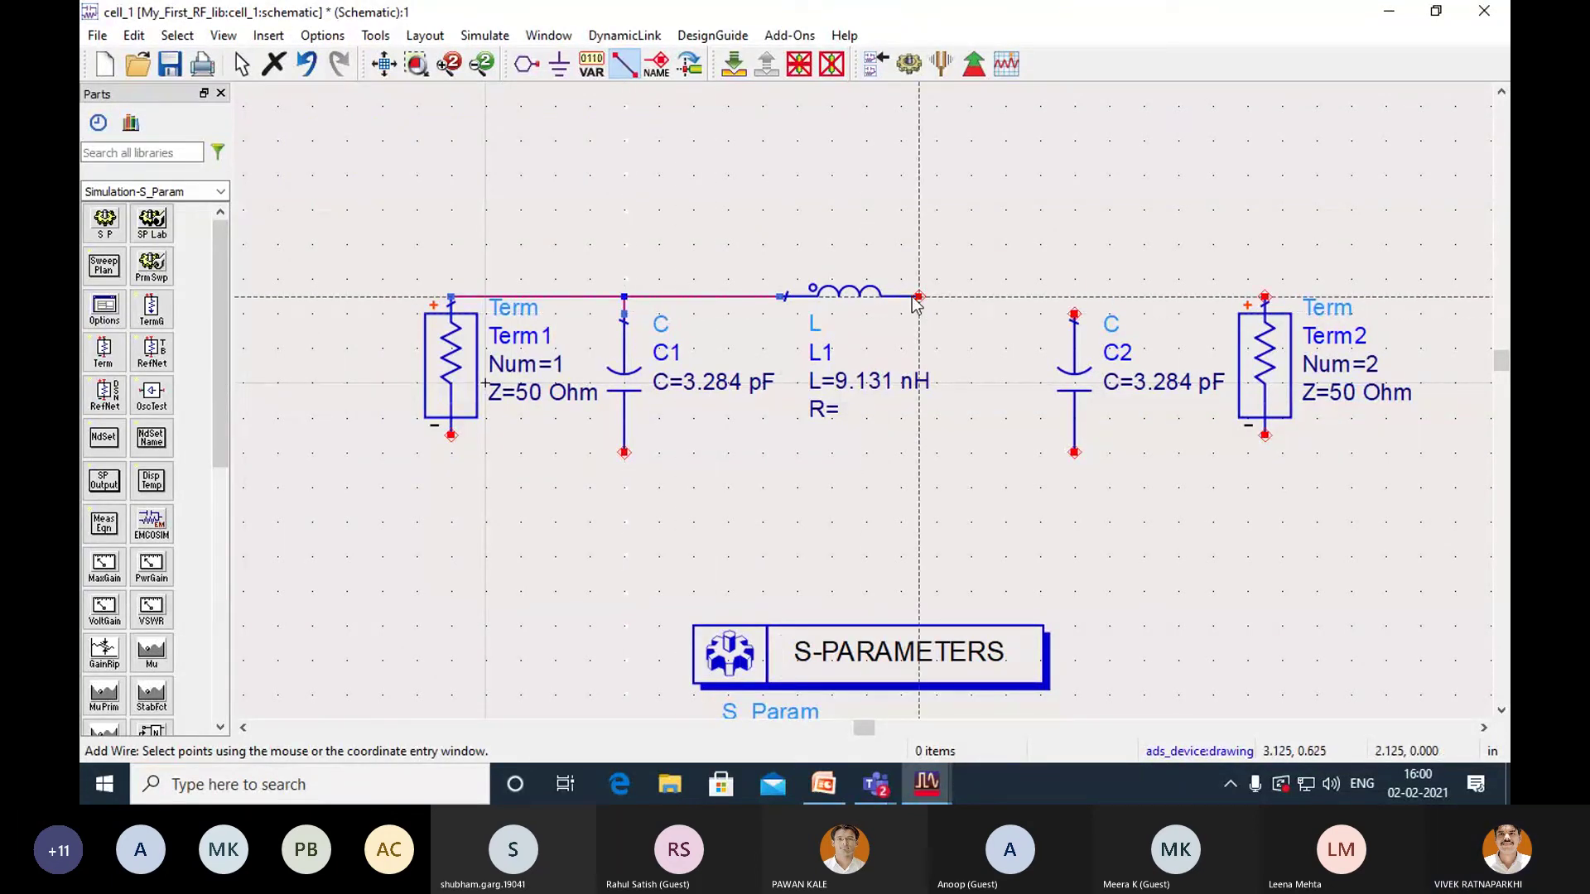
{"action": "left_click", "coordinate": [1073, 315]}
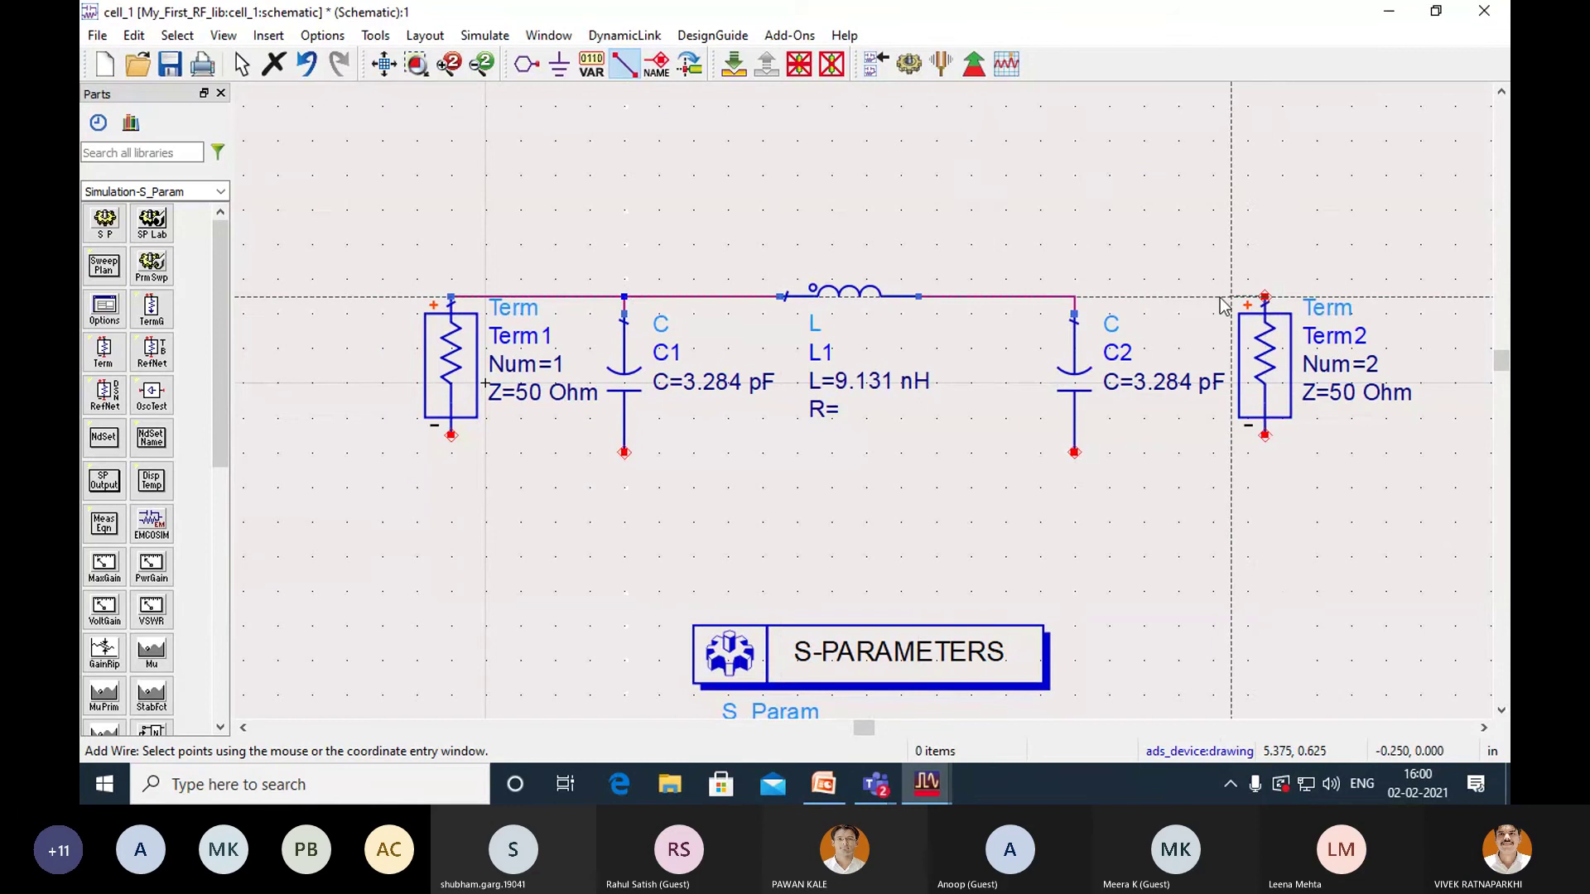
{"action": "left_click", "coordinate": [1074, 298]}
{"action": "key", "text": "Escape"}
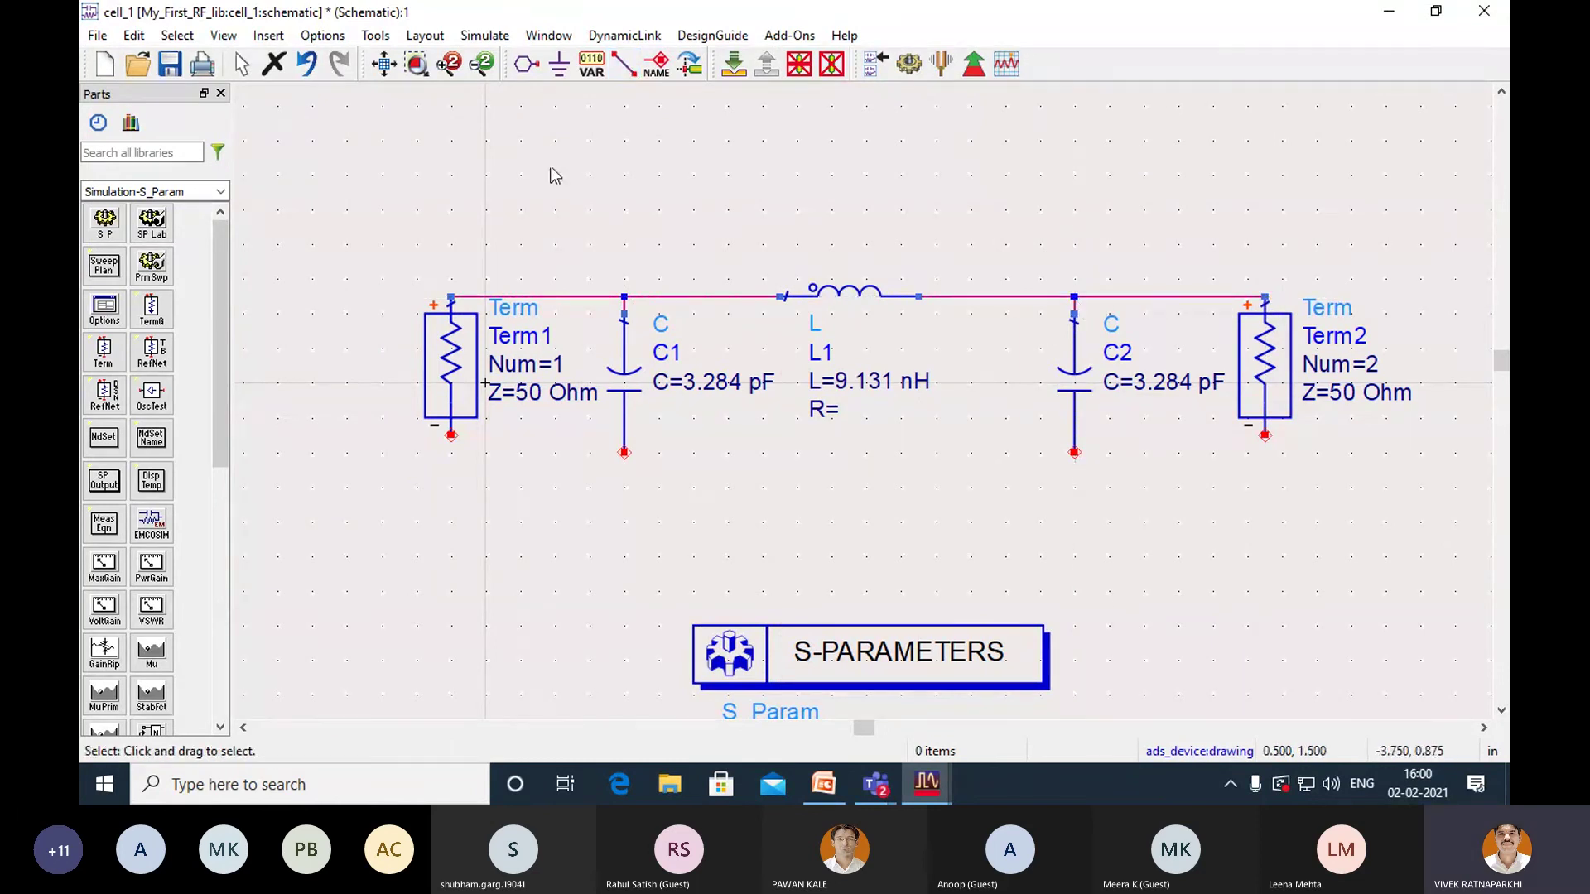
Attach ground symbols to the lower pins of Term1, C1, C2 and Term2.
{"action": "left_click", "coordinate": [554, 73]}
{"action": "left_click", "coordinate": [451, 437]}
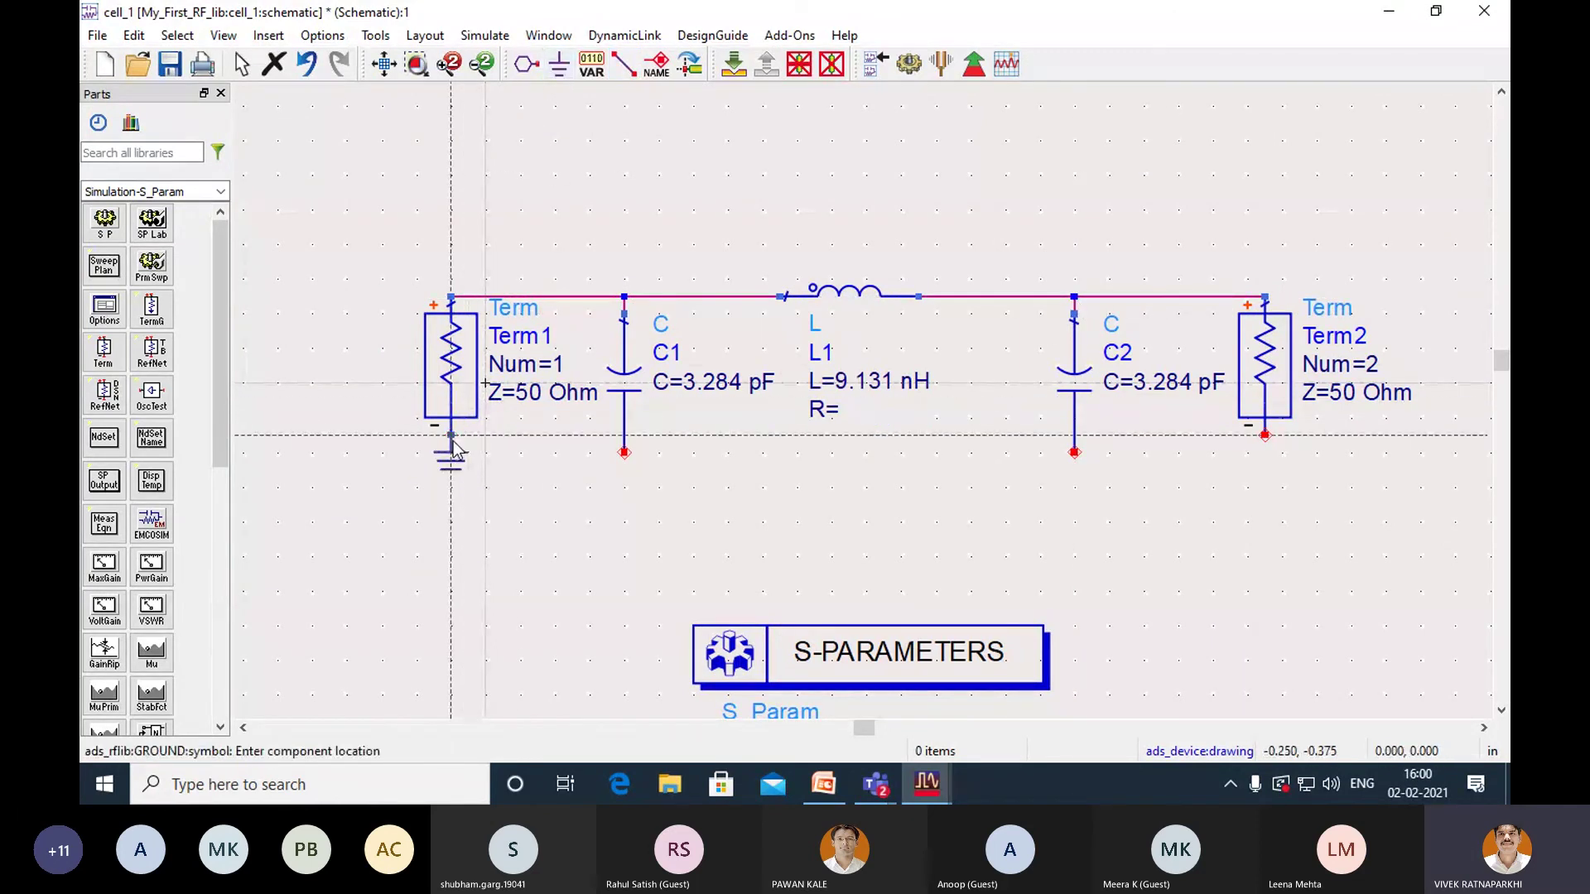
{"action": "left_click", "coordinate": [623, 454]}
{"action": "left_click", "coordinate": [1074, 454]}
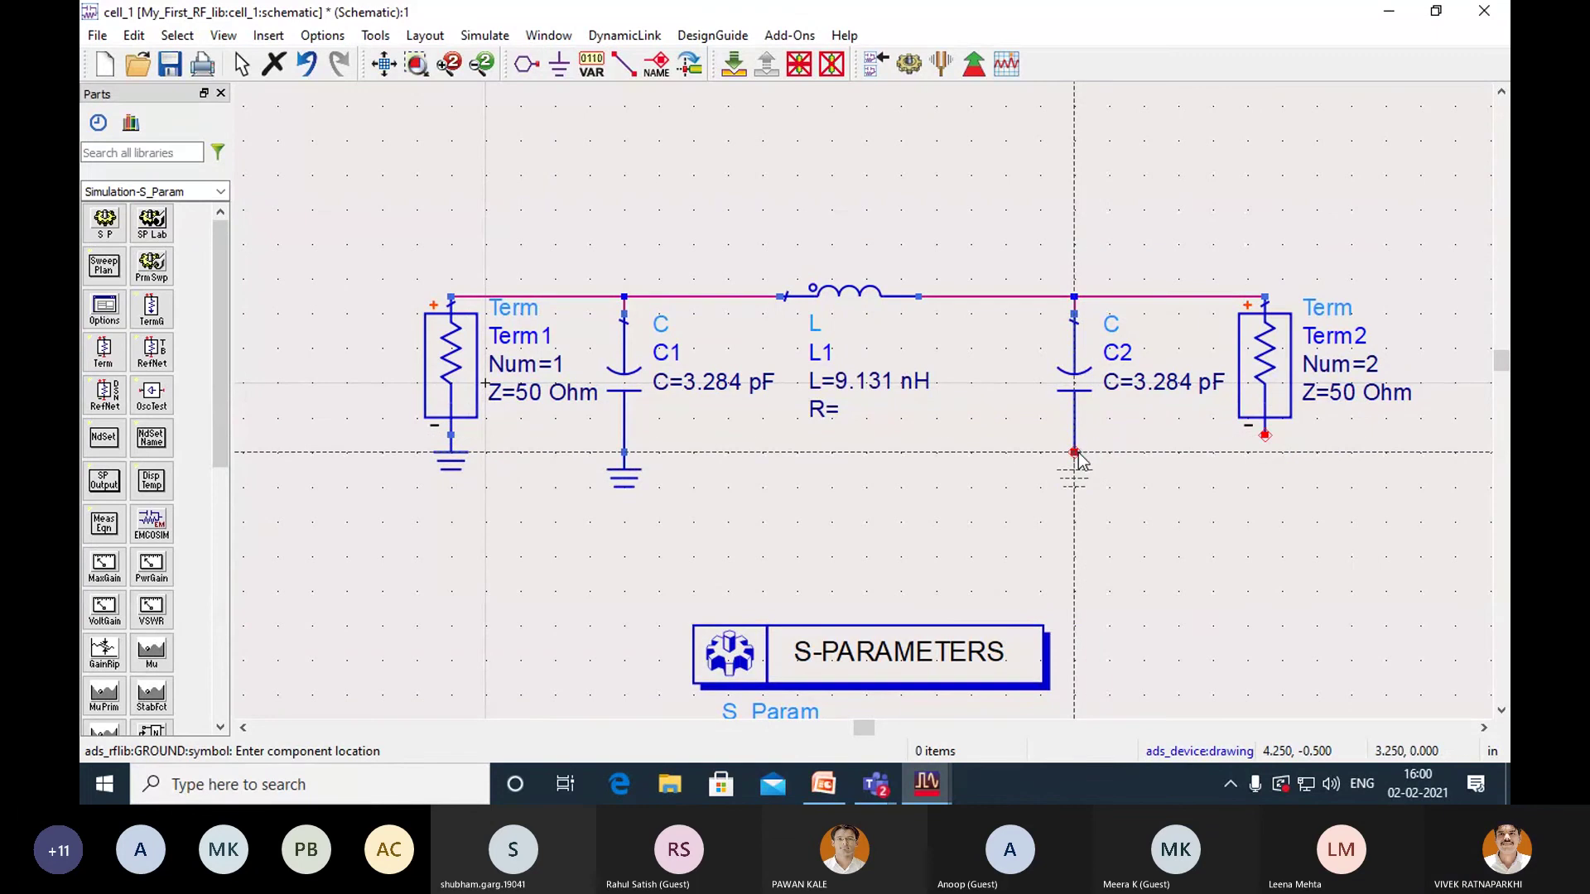
{"action": "left_click", "coordinate": [1264, 453]}
{"action": "key", "text": "Escape"}
Move the S-parameter controller up beneath the inductor, between the grounds of C1 and C2.
{"action": "left_click_drag", "start_coordinate": [878, 648], "coordinate": [894, 509]}
{"action": "double_click", "coordinate": [520, 364]}
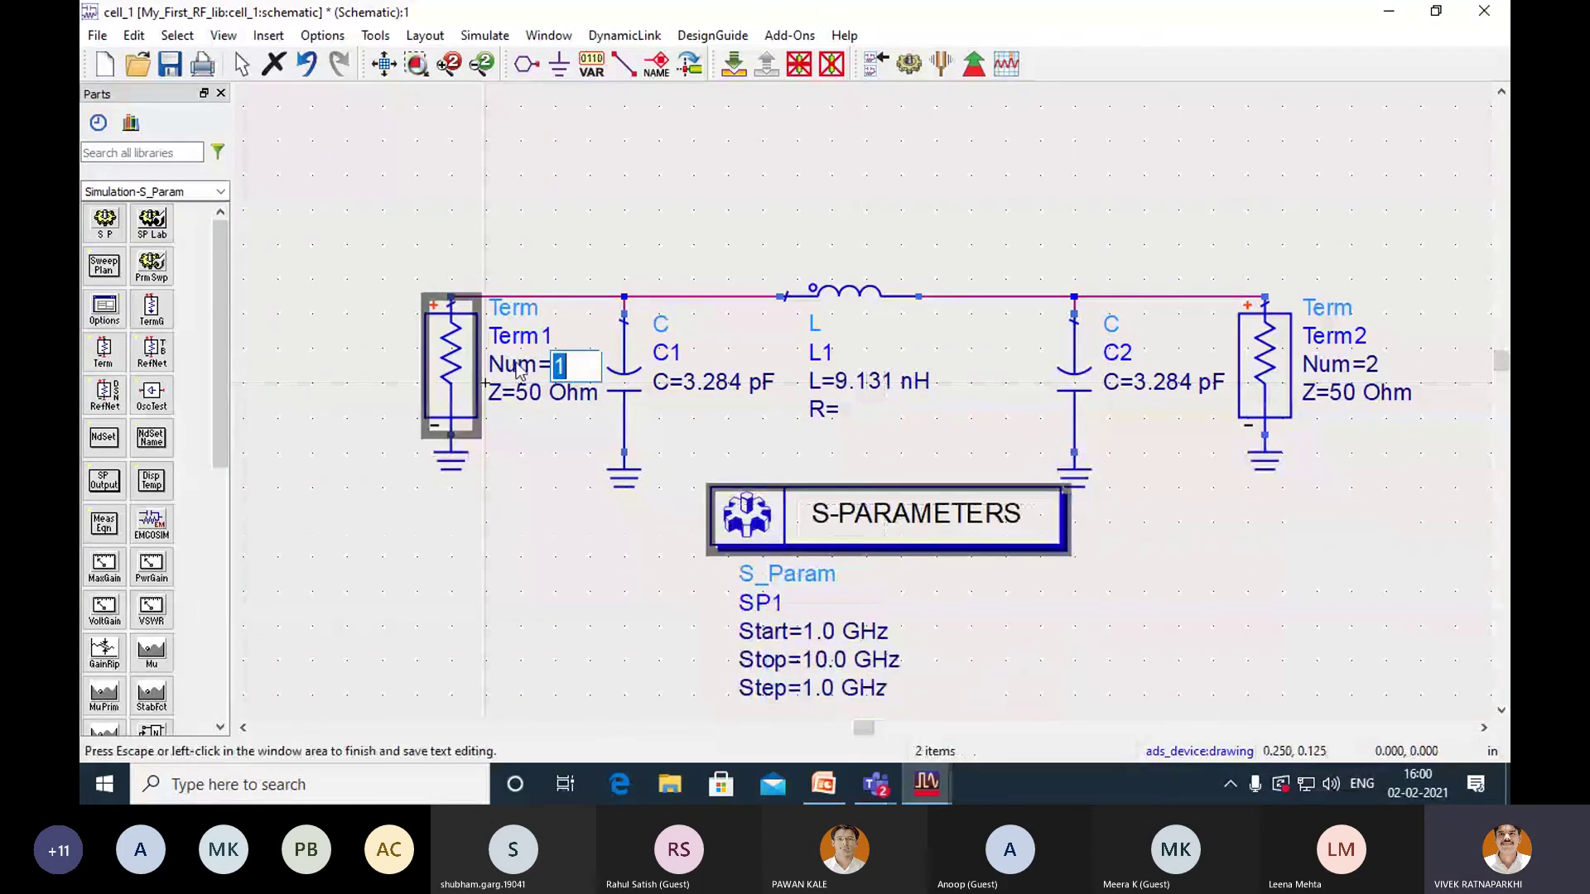
{"action": "left_click", "coordinate": [1398, 348]}
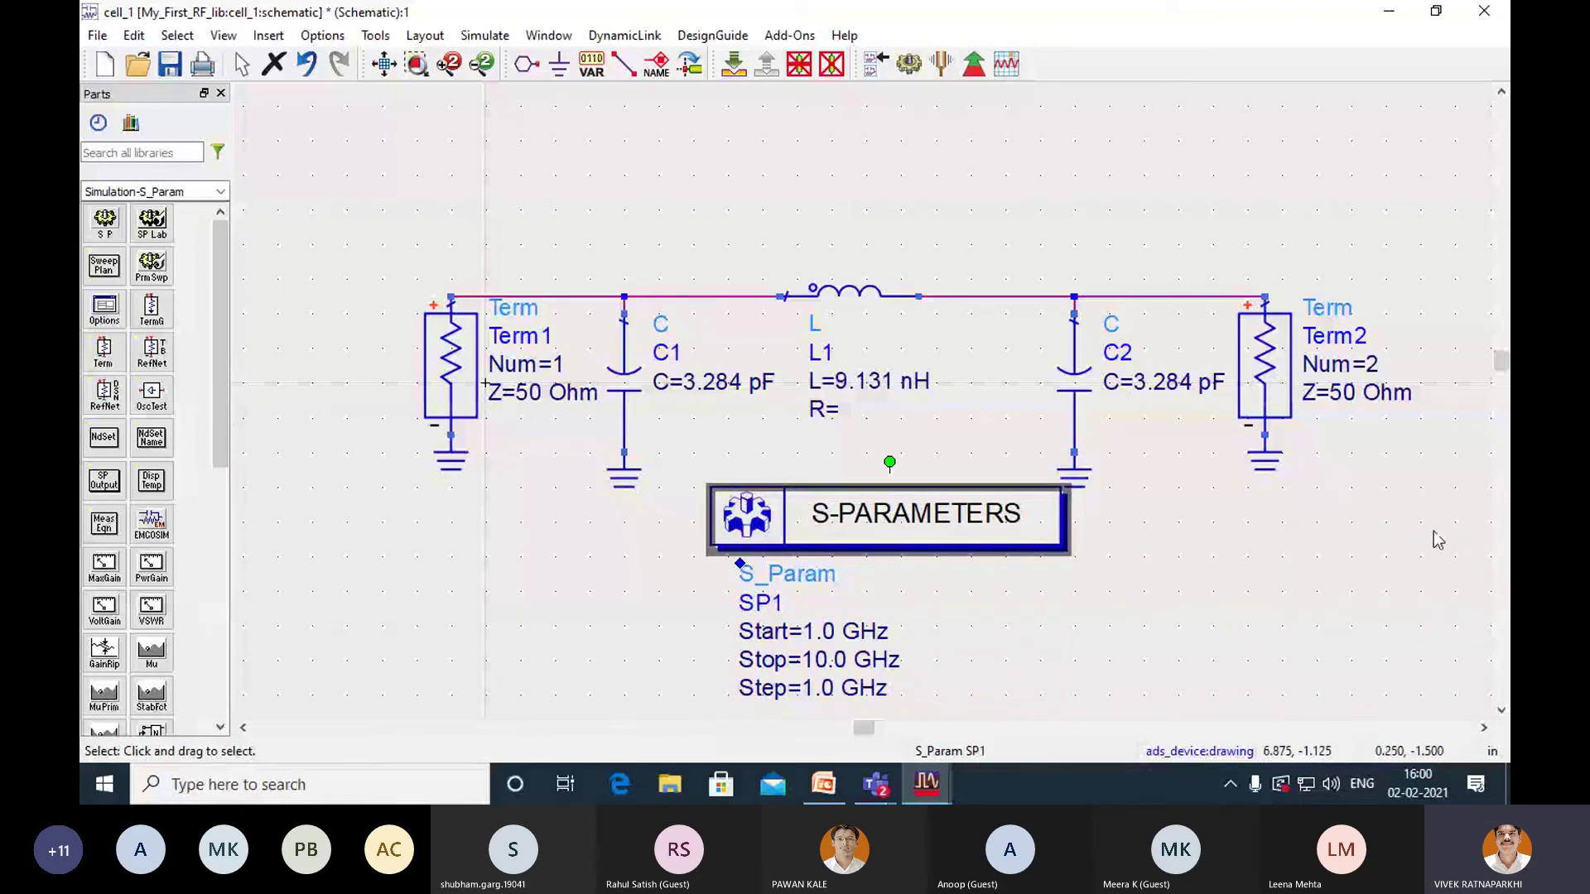
{"action": "left_click_drag", "start_coordinate": [811, 538], "coordinate": [776, 534]}
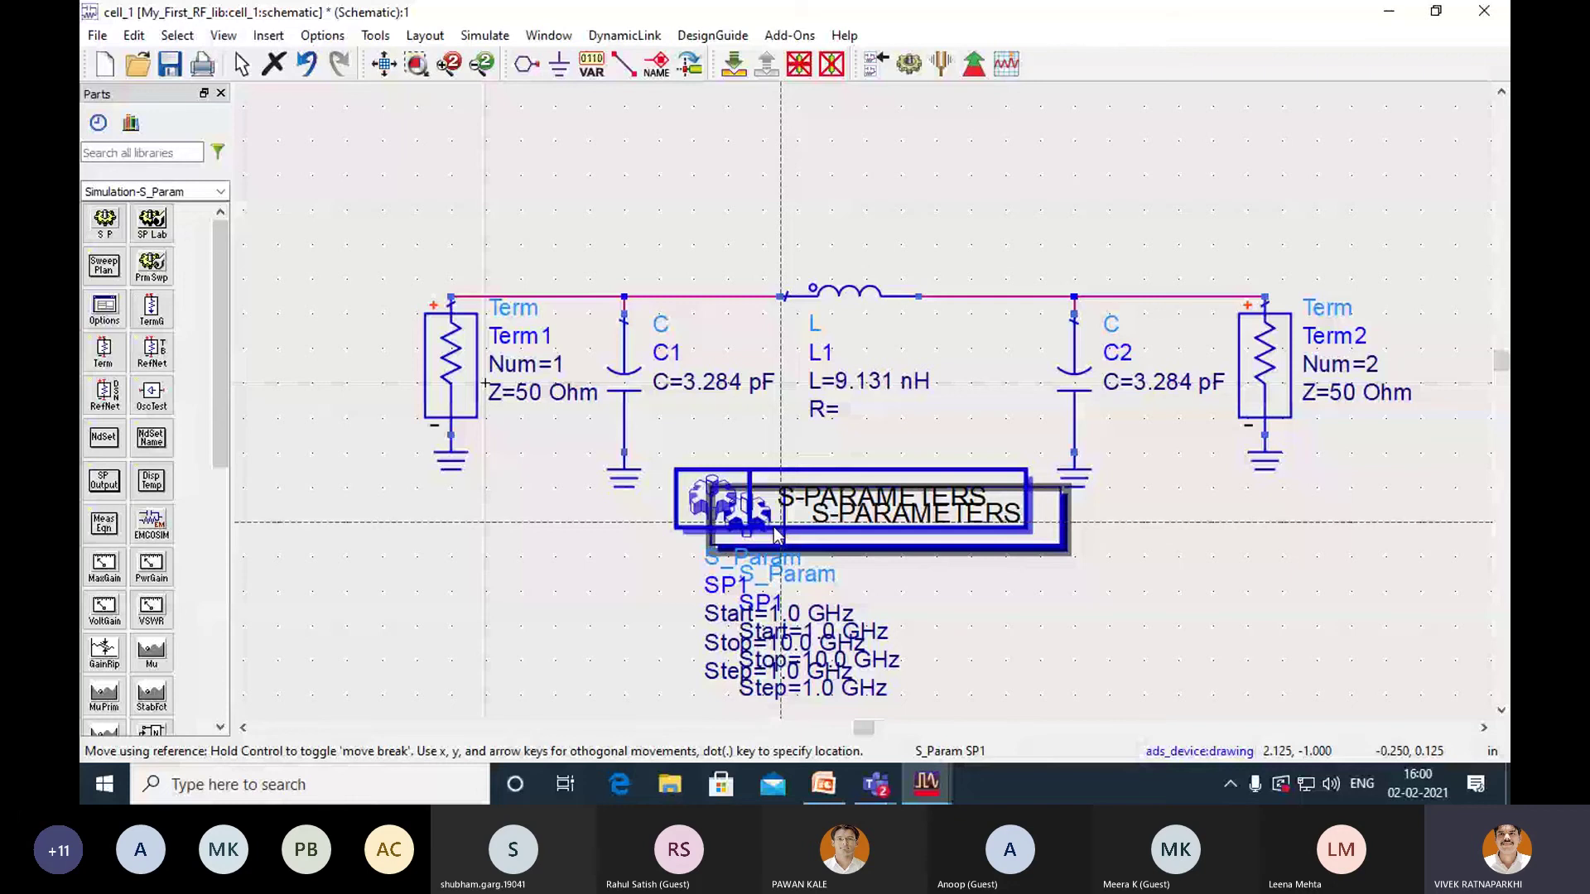
{"action": "left_click_drag", "start_coordinate": [776, 534], "coordinate": [775, 534]}
Set the S-parameter sweep of SP1 to start at 0 GHz, stop at 5 GHz and step by 100 MHz.
{"action": "left_click", "coordinate": [779, 613]}
{"action": "type", "text": "0"}
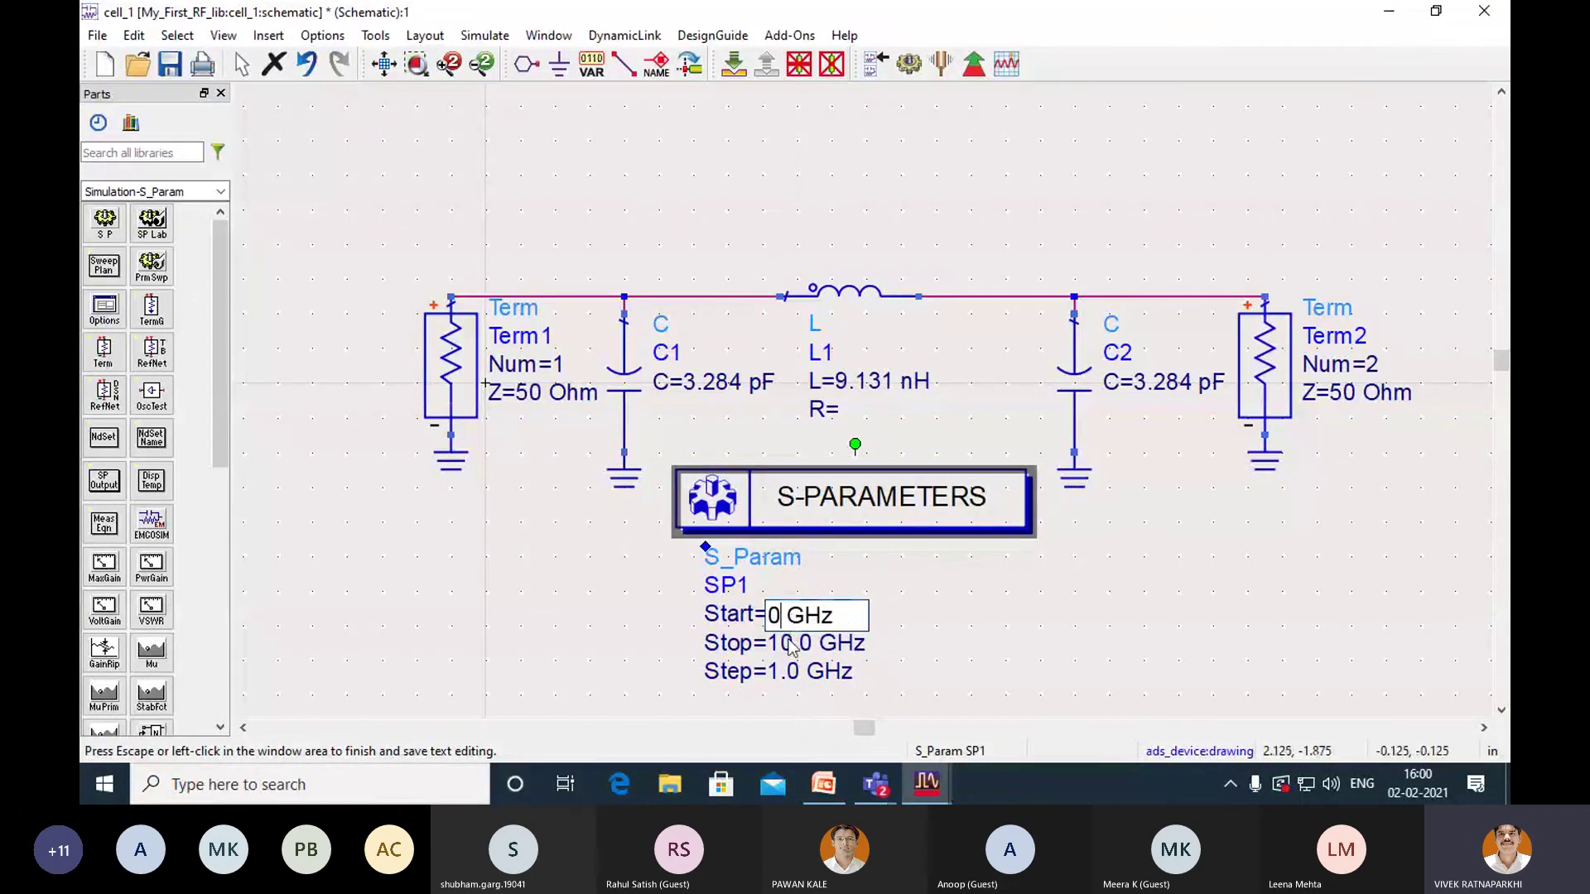
{"action": "key", "text": "Escape"}
{"action": "left_click", "coordinate": [791, 643]}
{"action": "type", "text": "5"}
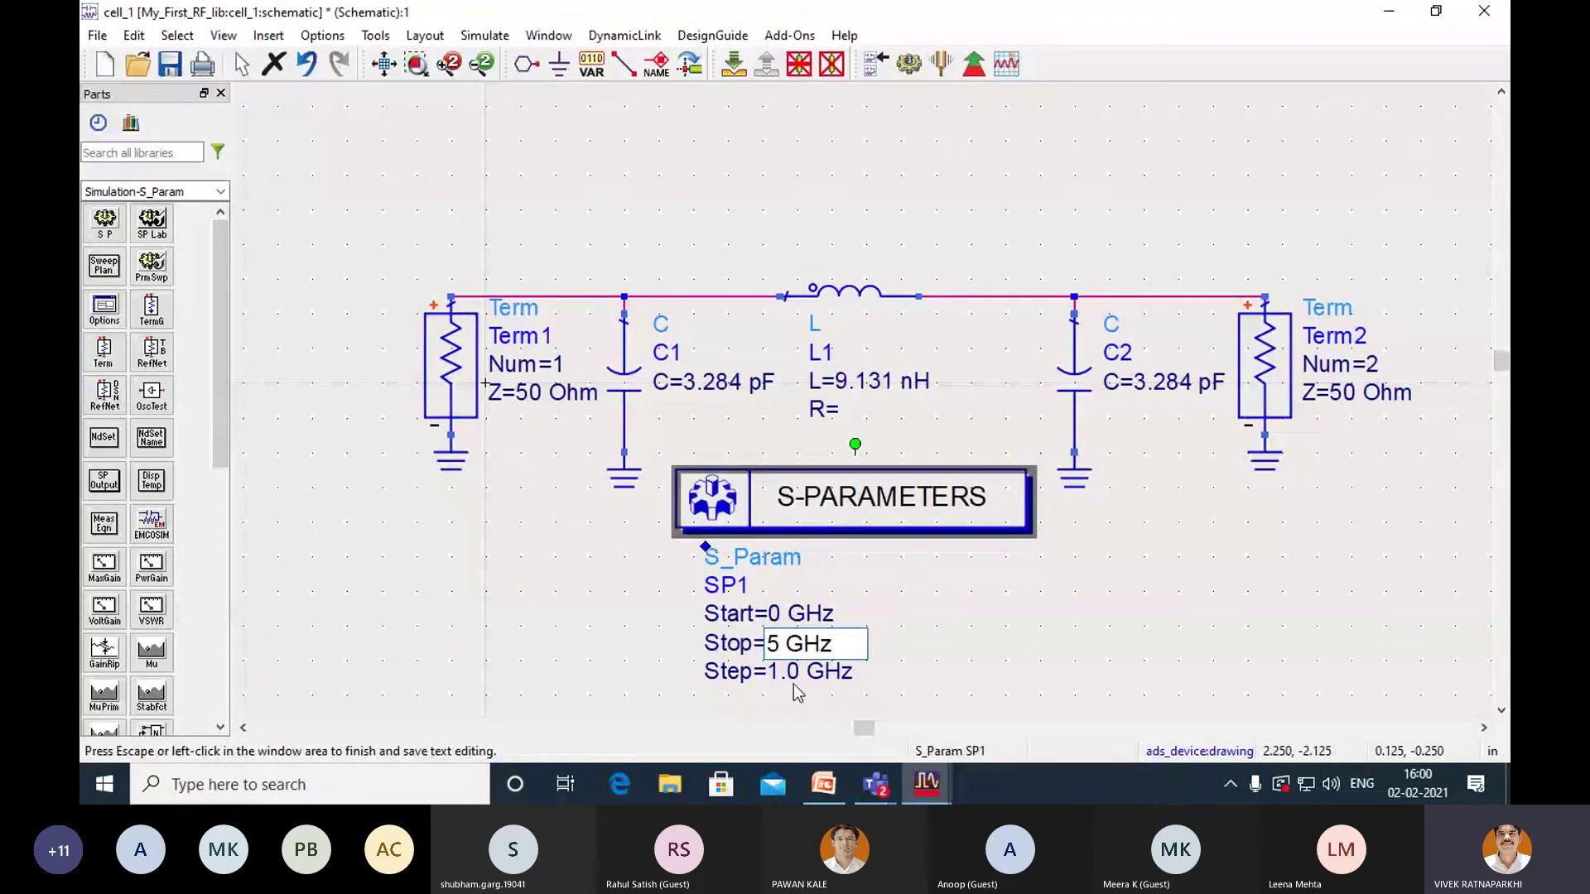
{"action": "key", "text": "Escape"}
{"action": "left_click", "coordinate": [791, 670]}
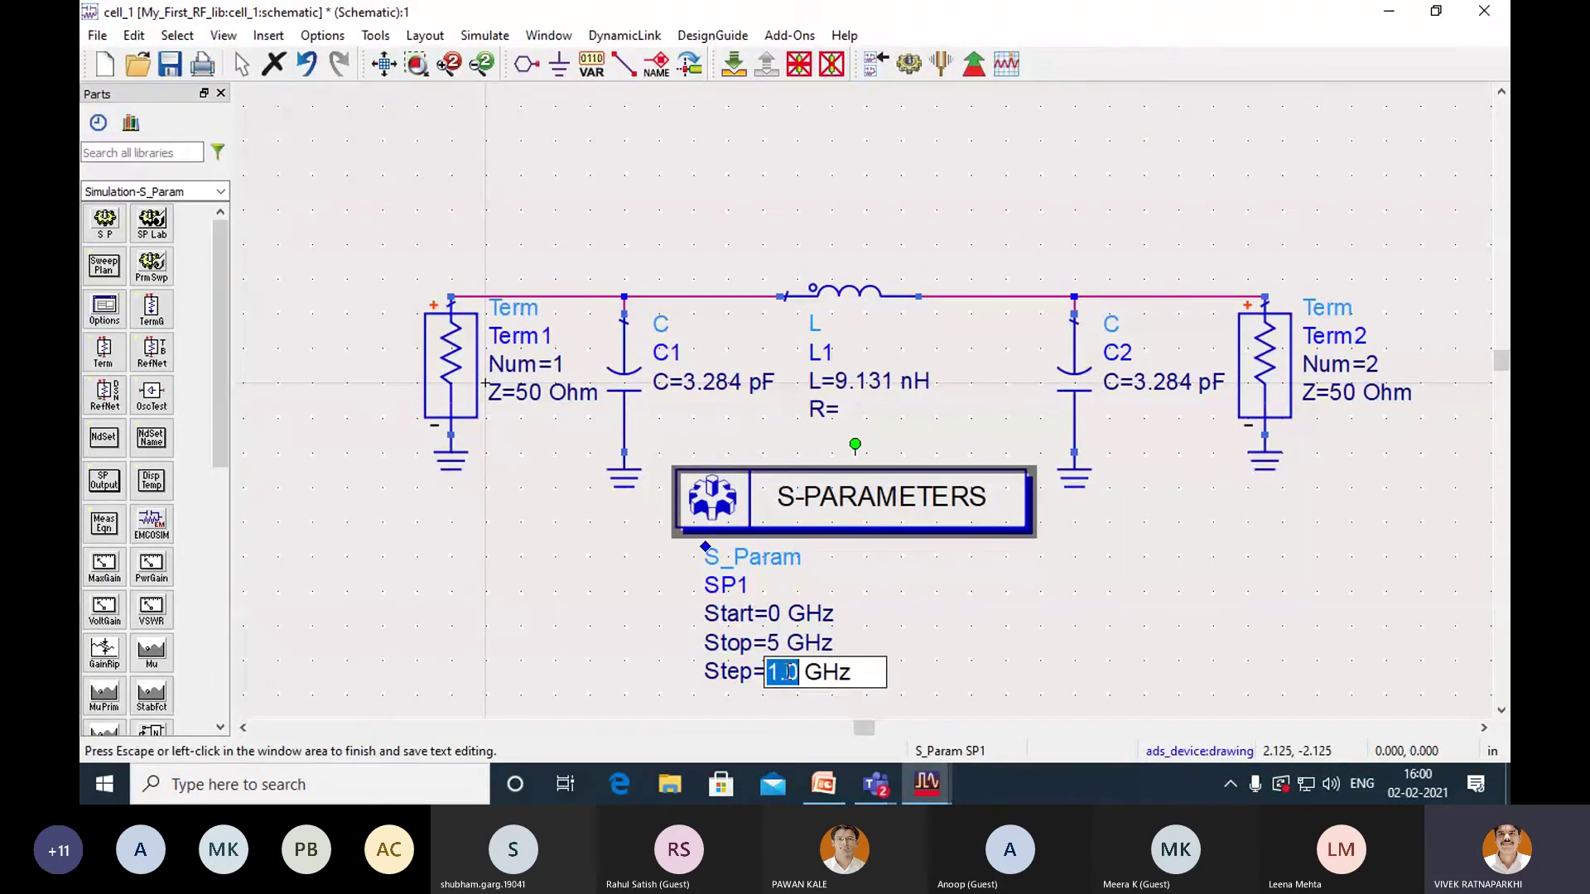
{"action": "type", "text": "100"}
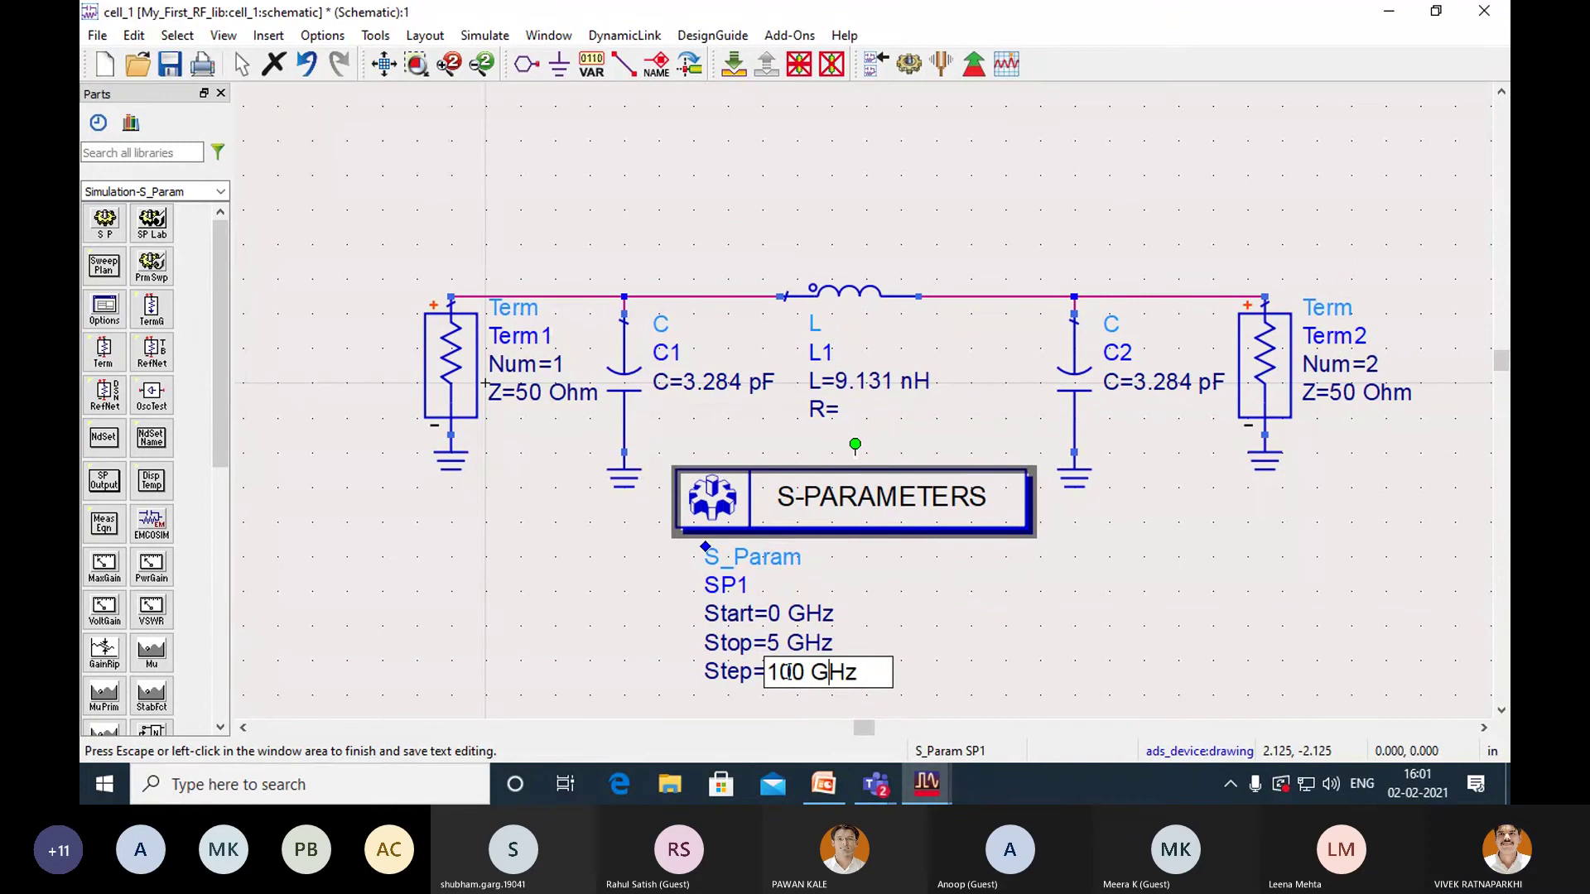
{"action": "key", "text": "Delete"}
{"action": "type", "text": "M"}
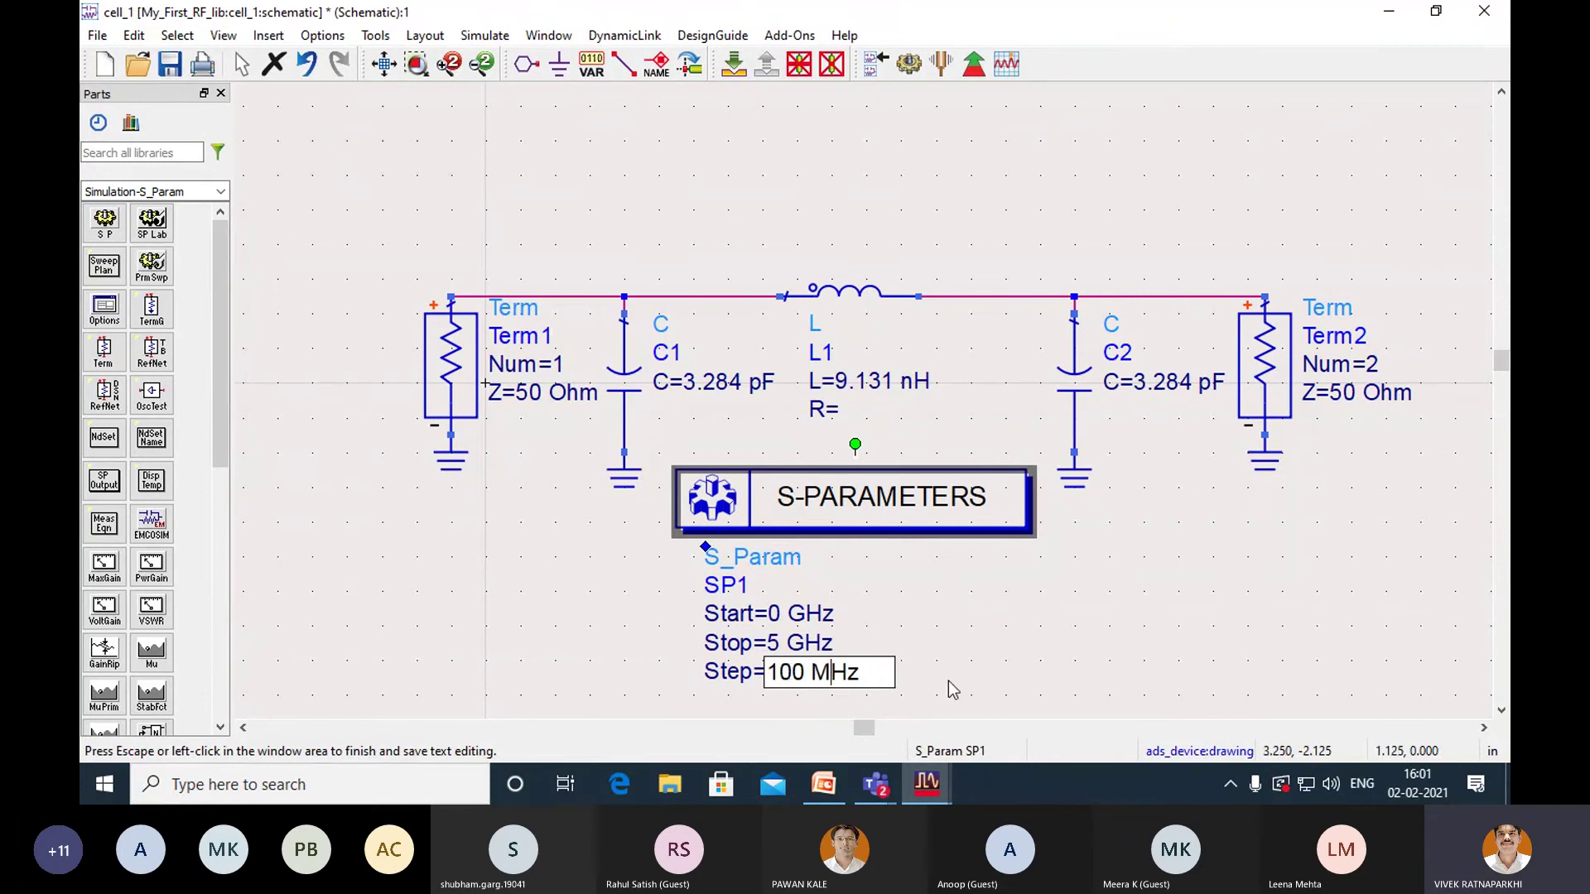
{"action": "left_click", "coordinate": [1045, 671]}
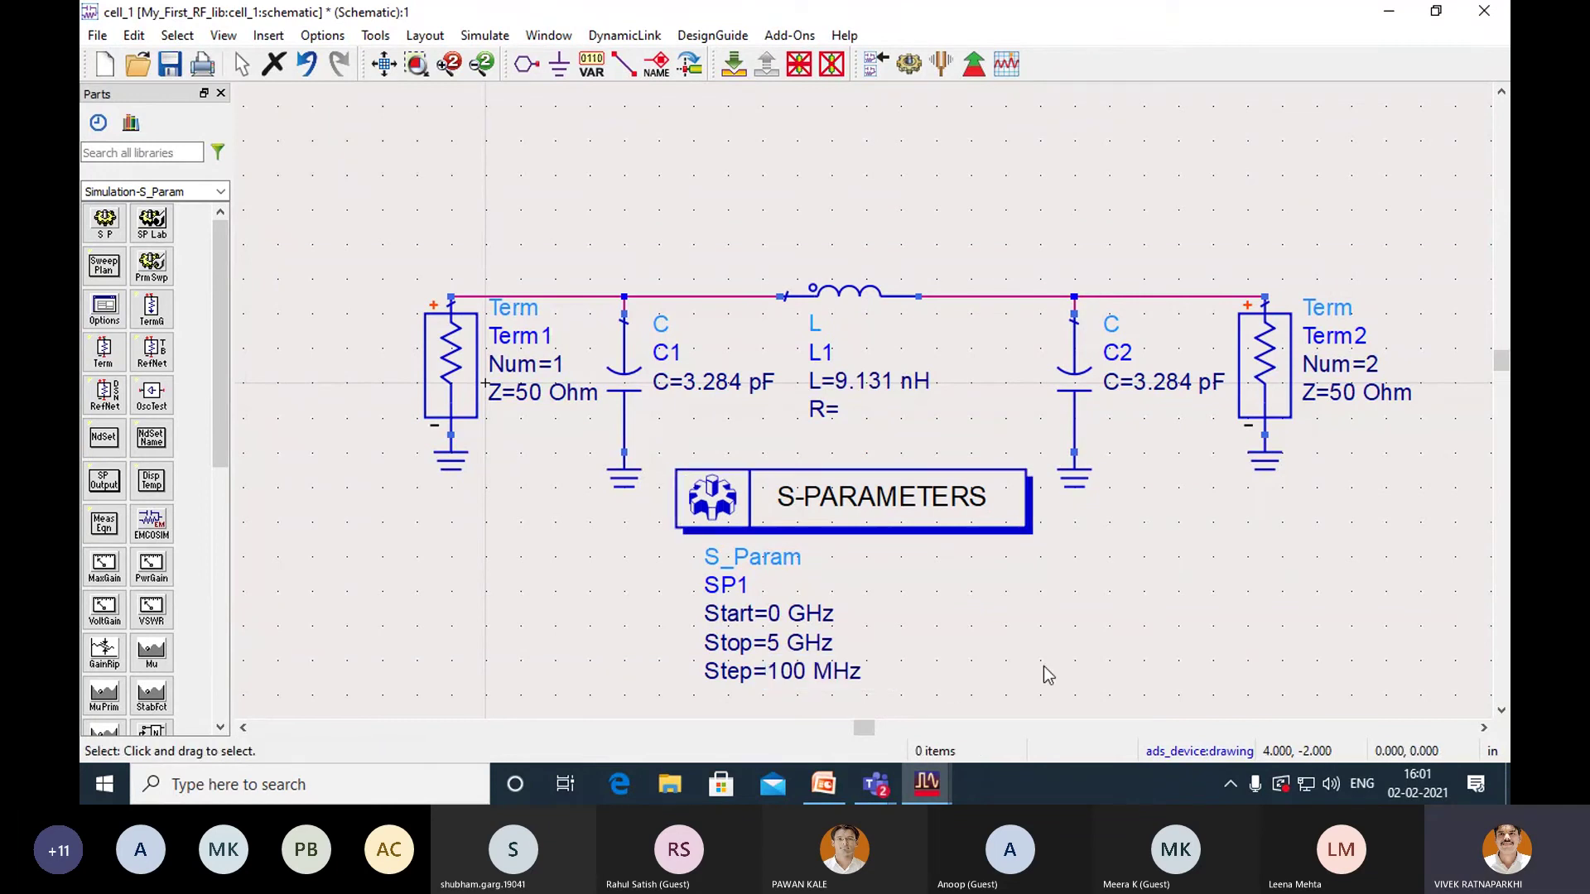
Review the frequency settings of SP1, save the schematic and run the S-parameter simulation.
{"action": "double_click", "coordinate": [779, 521]}
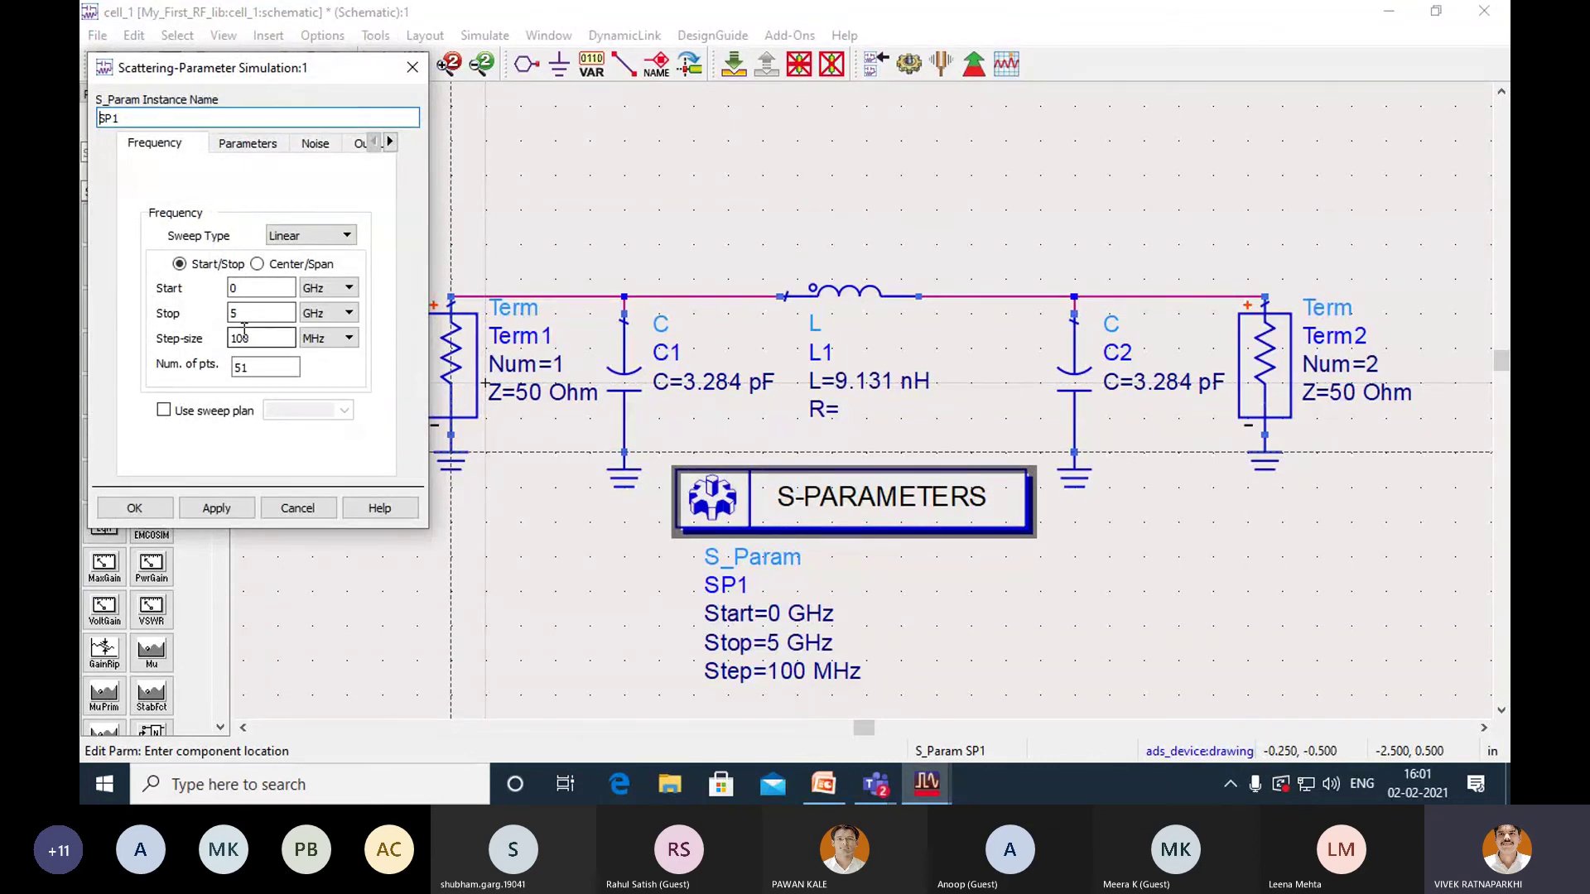
{"action": "left_click", "coordinate": [134, 507]}
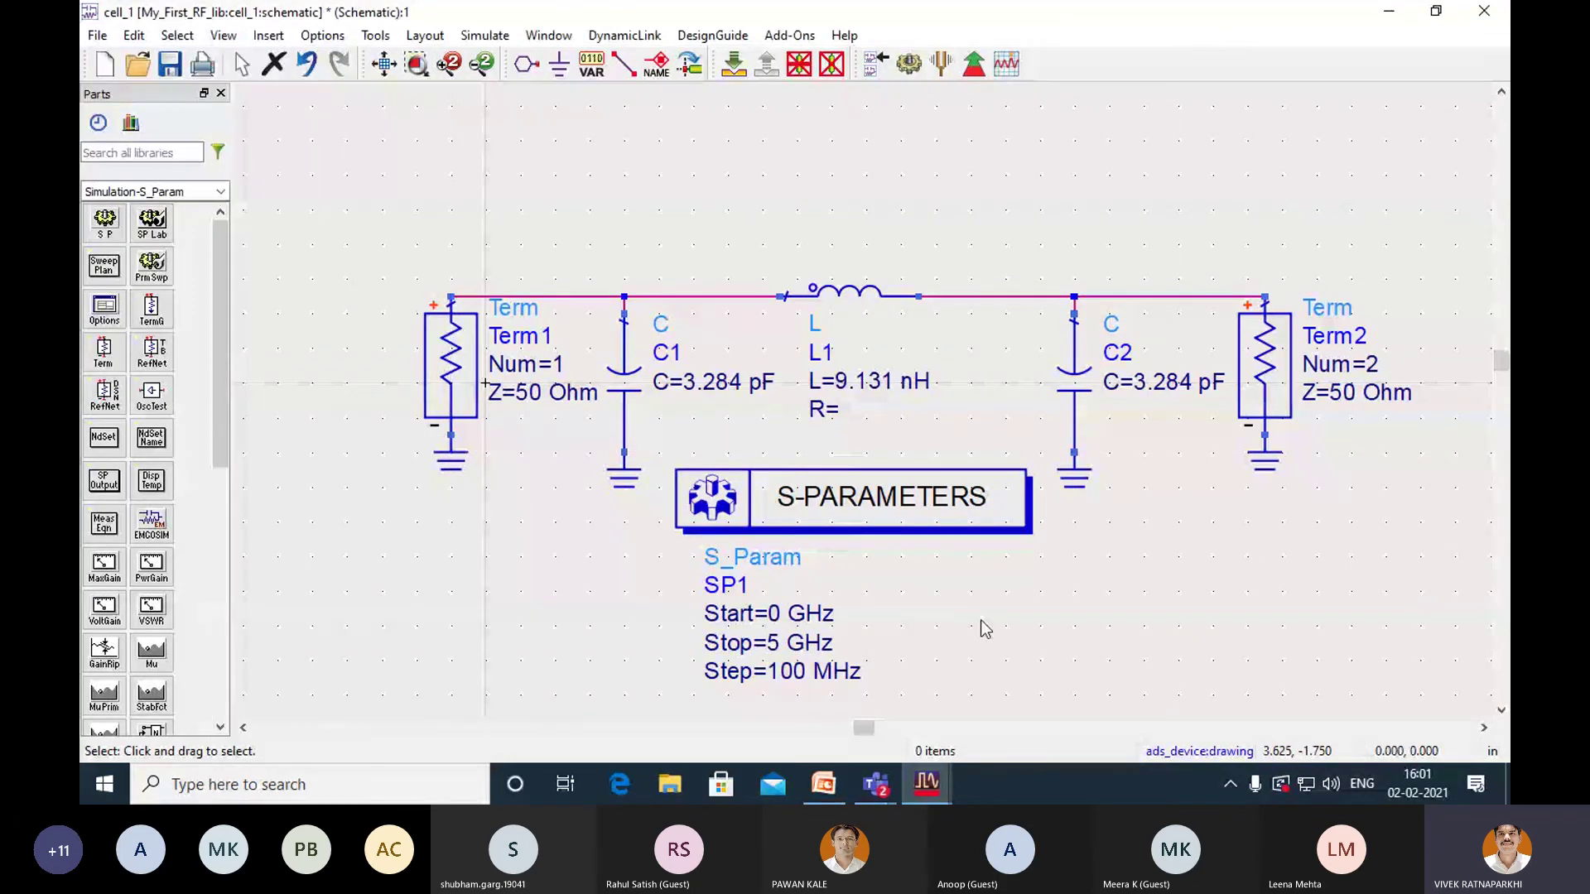
{"action": "left_click", "coordinate": [172, 68]}
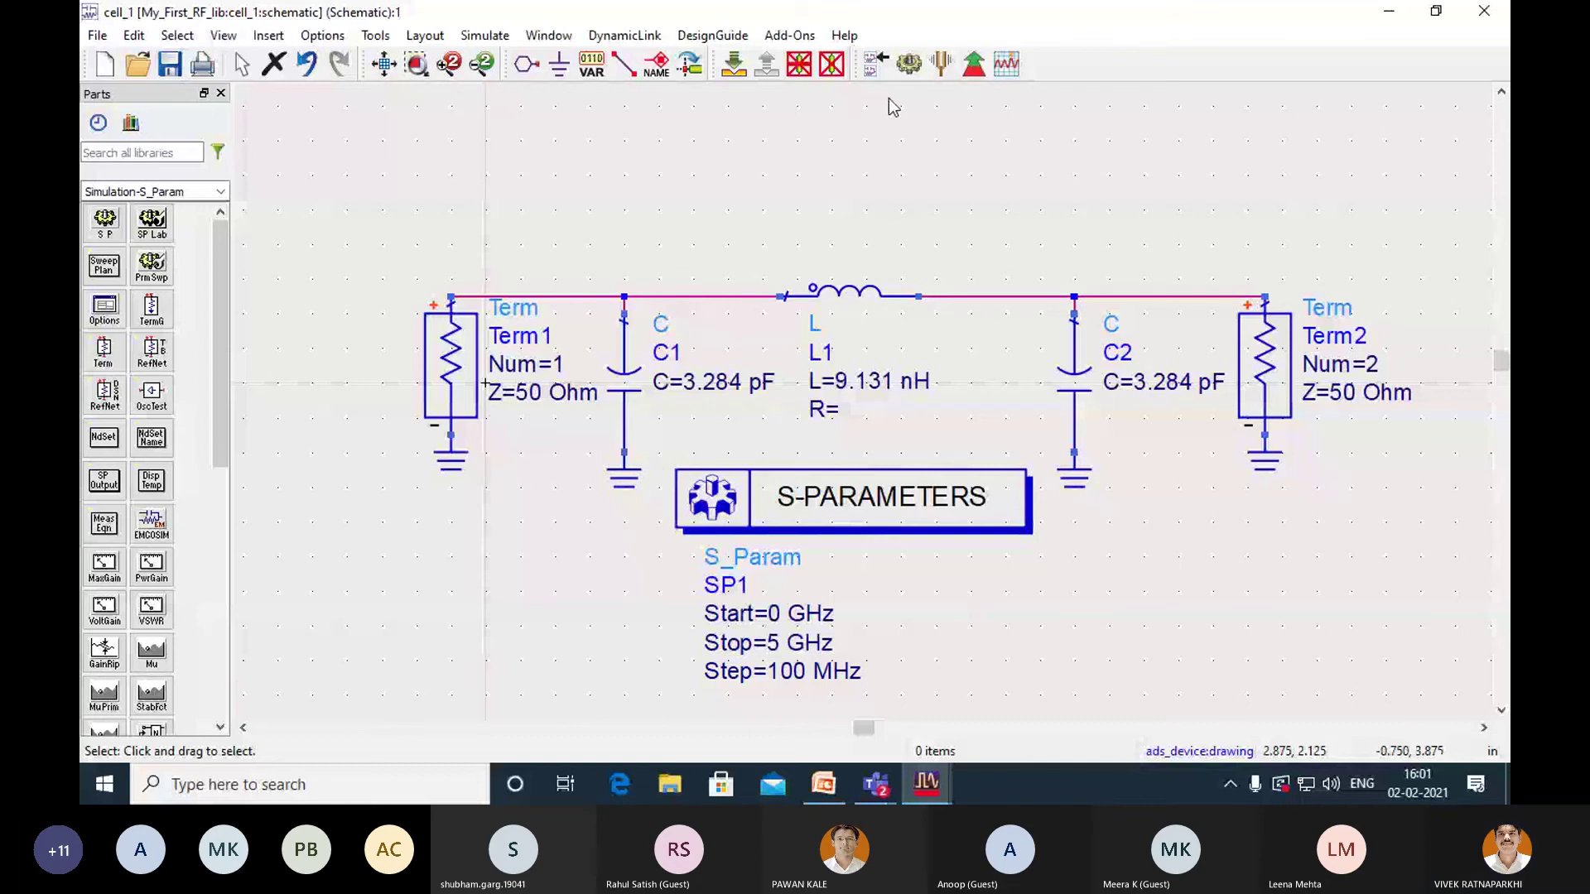
{"action": "left_click", "coordinate": [908, 64]}
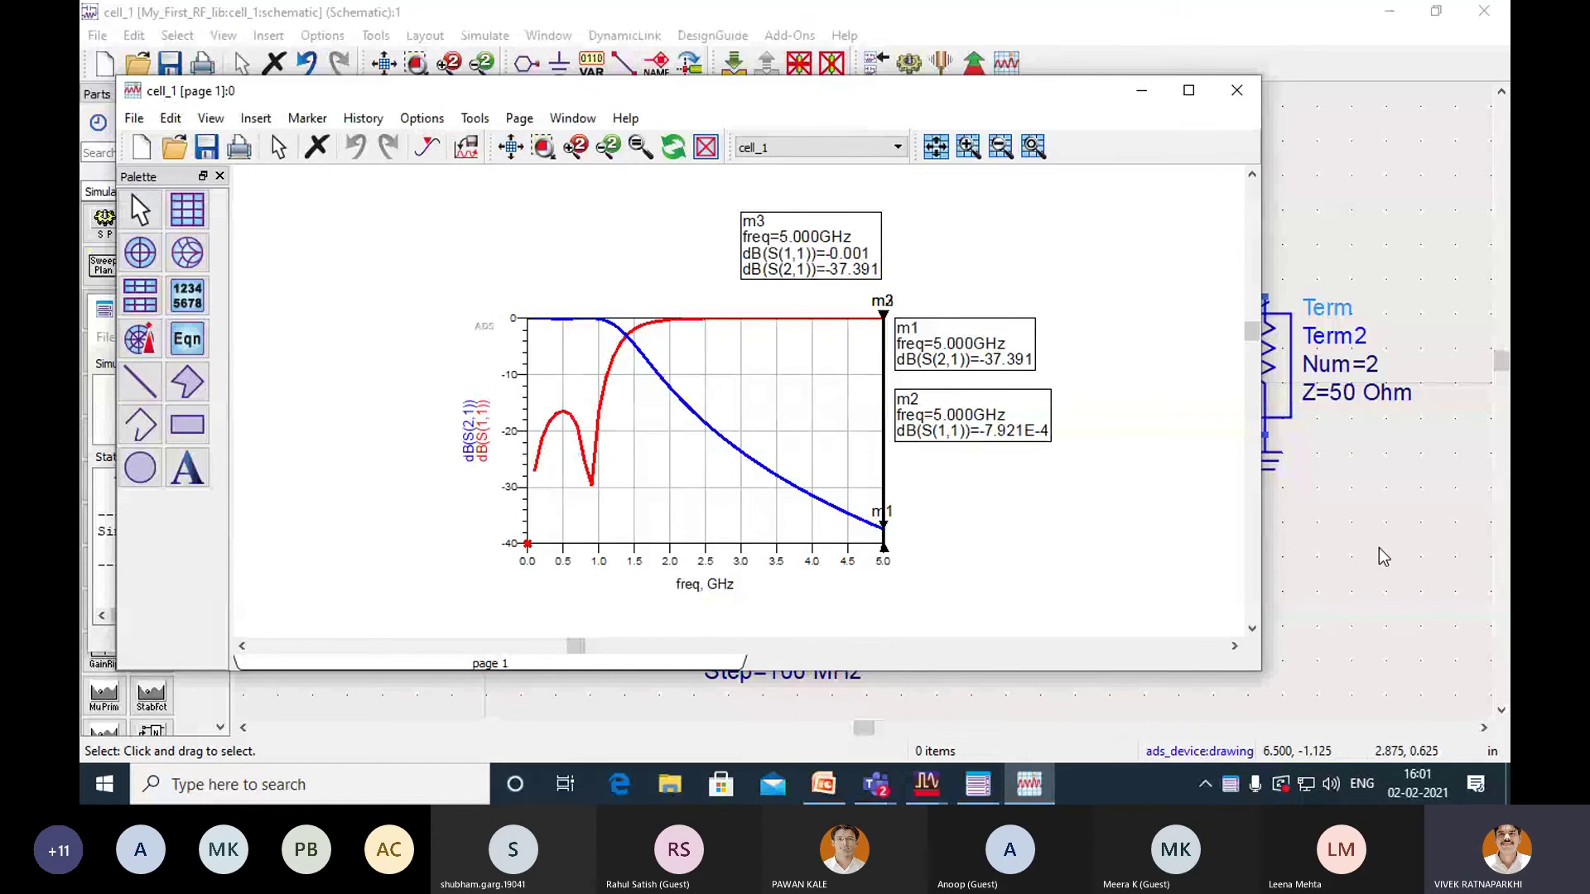
Replace the old plot in the data display with a rectangular plot of S(2,1) in dB.
{"action": "left_click", "coordinate": [666, 512]}
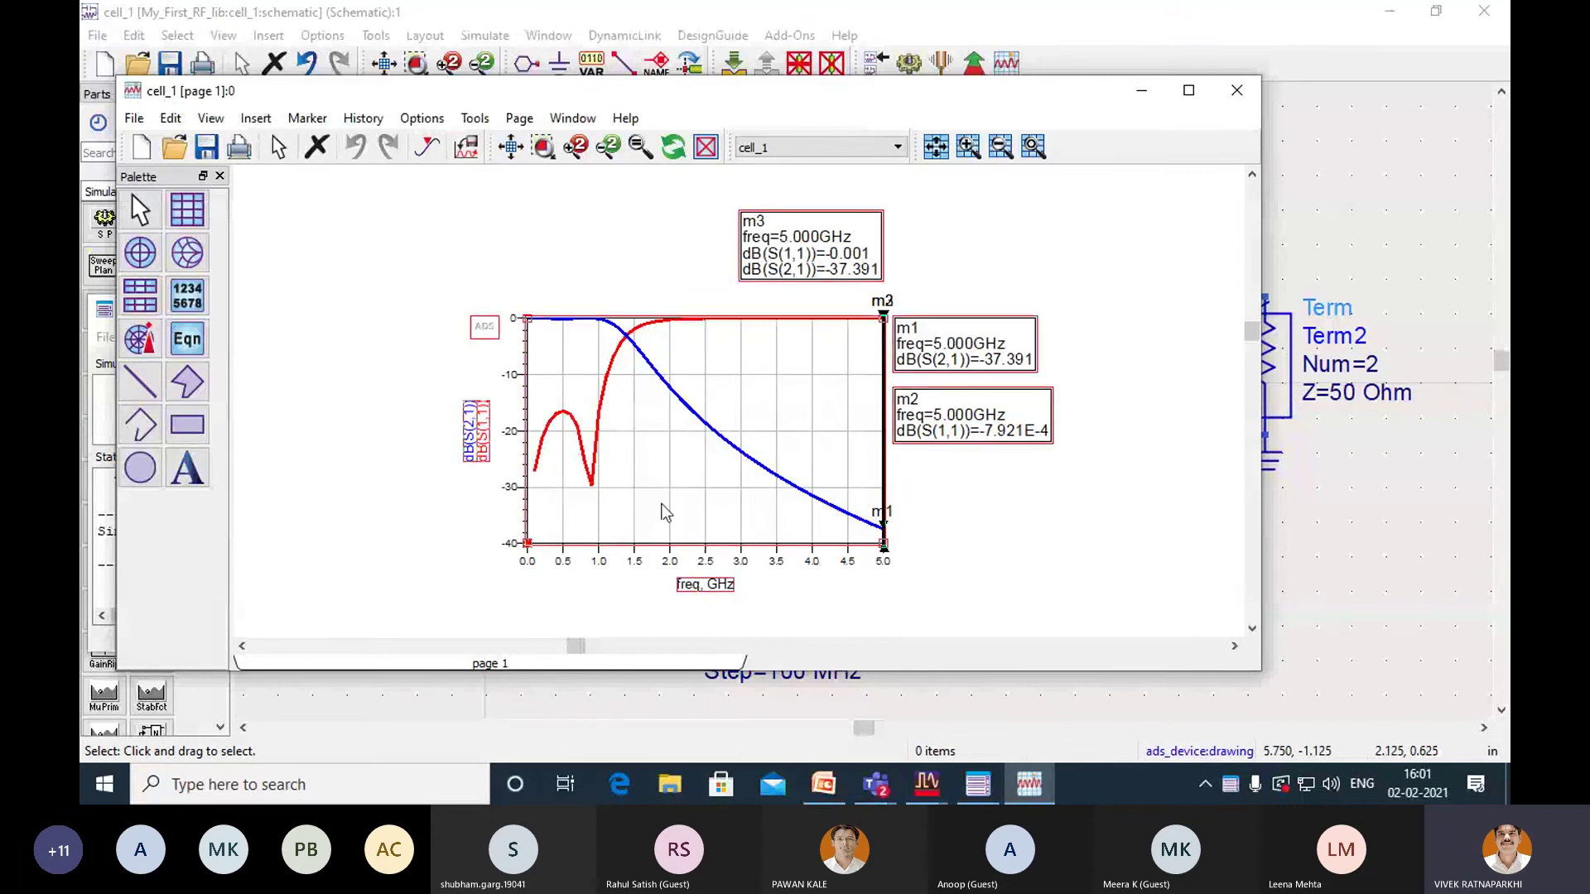
{"action": "key", "text": "Delete"}
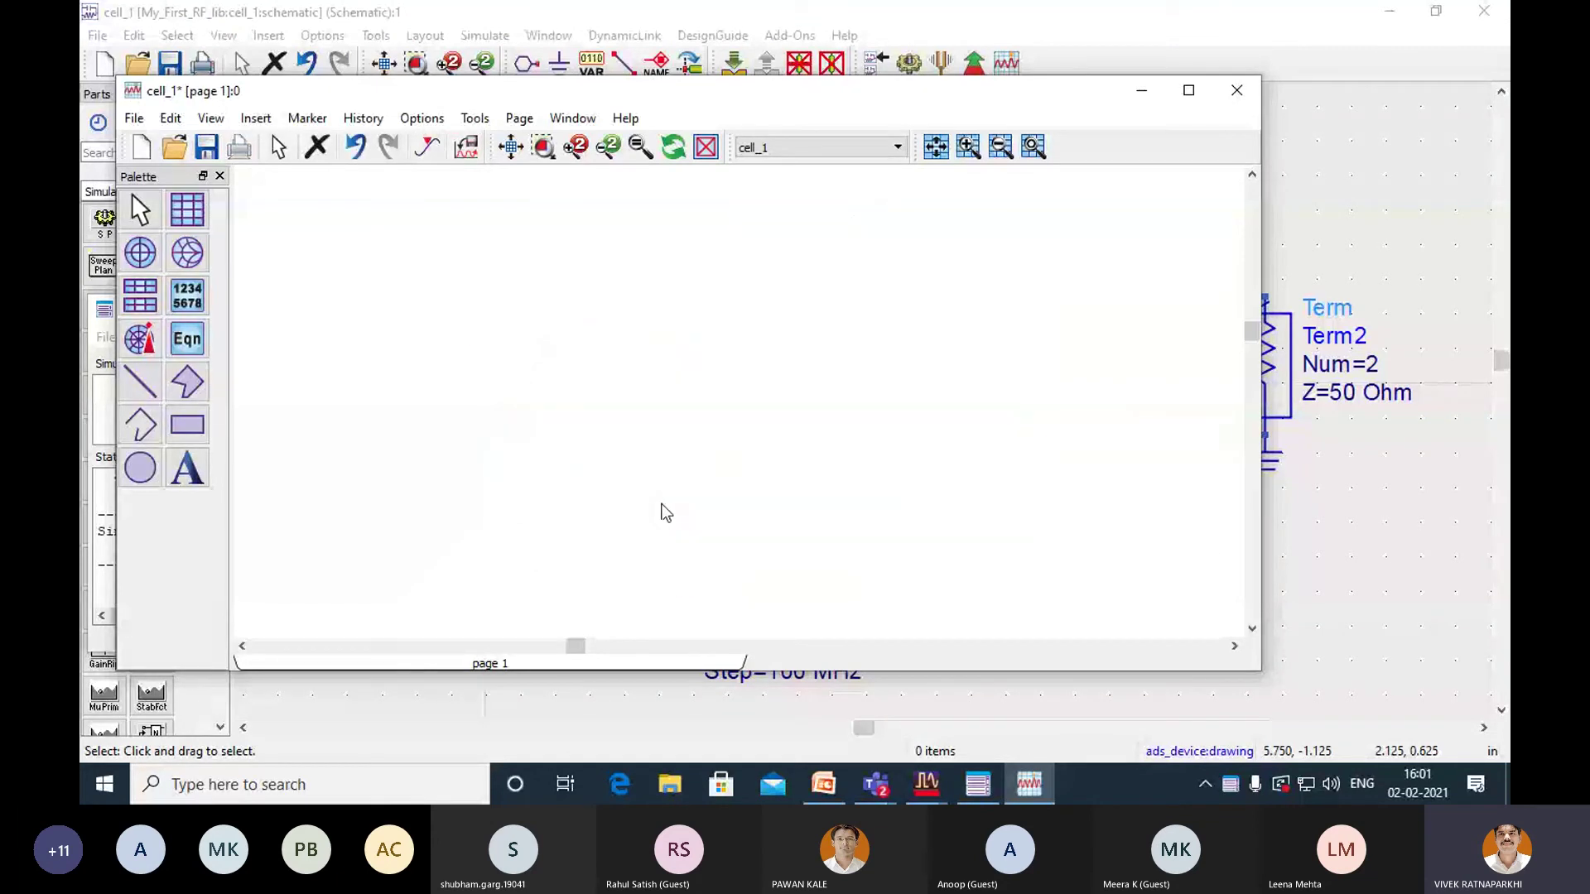
{"action": "left_click", "coordinate": [189, 212]}
{"action": "left_click", "coordinate": [611, 281]}
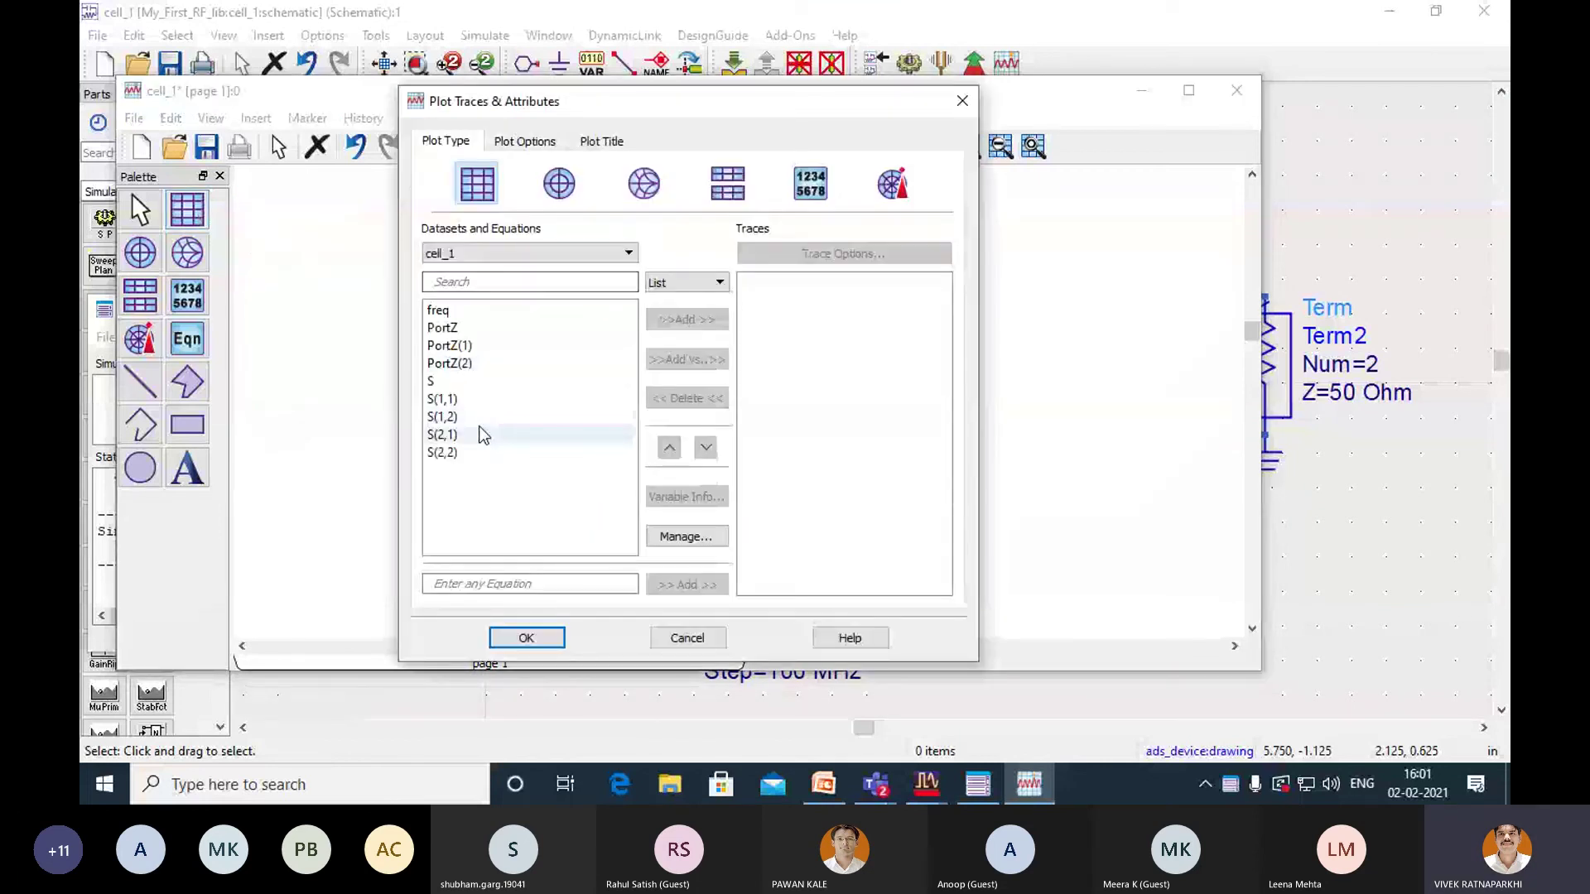
{"action": "double_click", "coordinate": [483, 435]}
{"action": "left_click", "coordinate": [639, 522]}
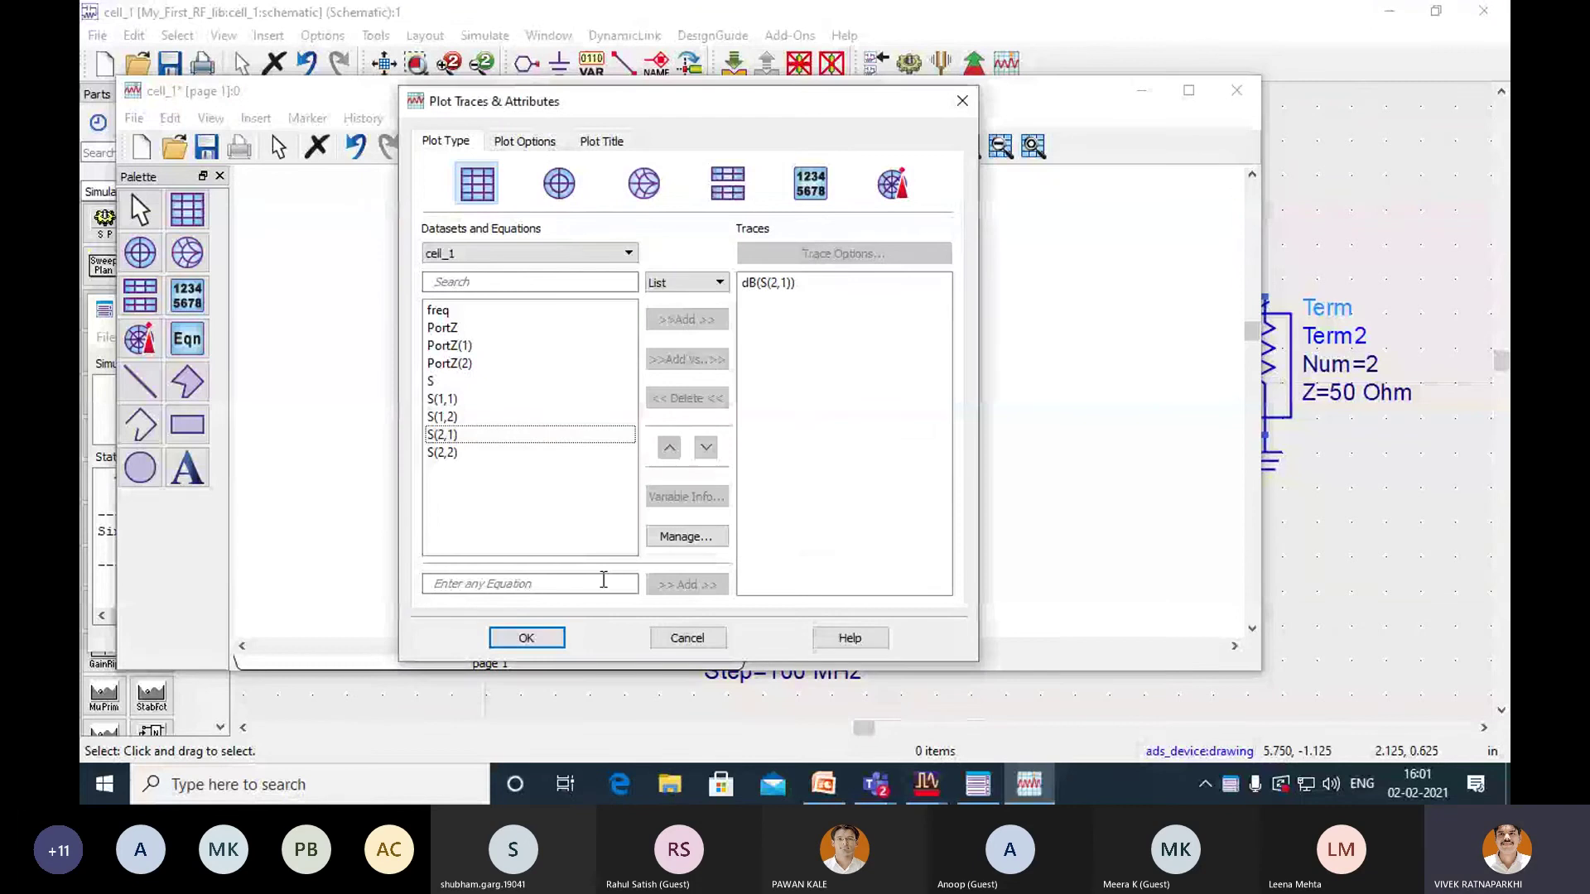
{"action": "left_click", "coordinate": [548, 639]}
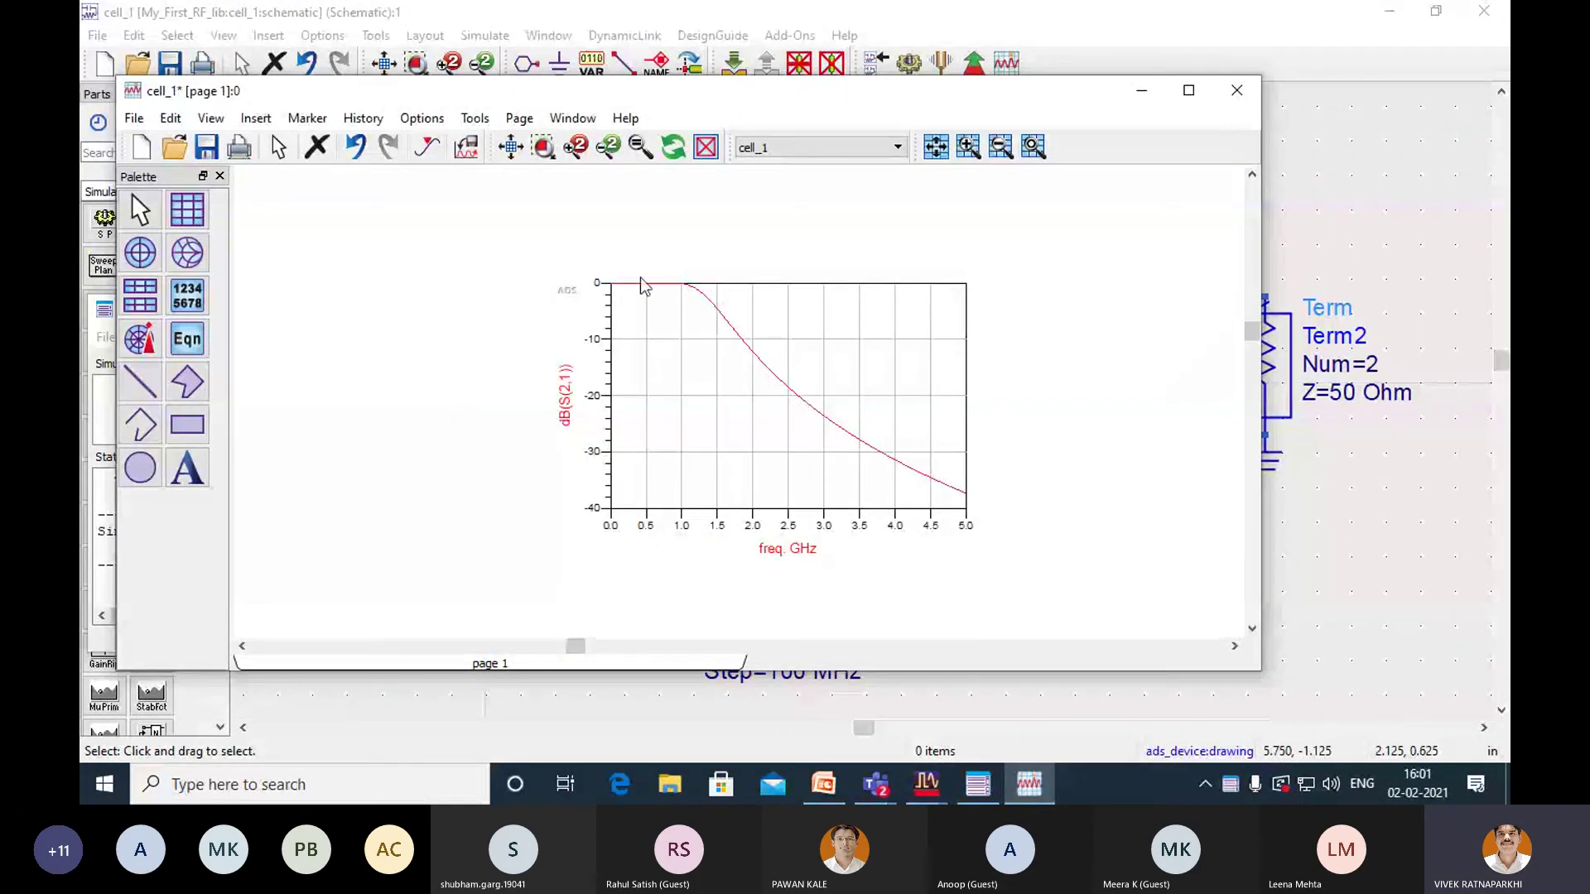
Set the line thickness of the dB(S(2,1)) trace to 2 points.
{"action": "double_click", "coordinate": [765, 369]}
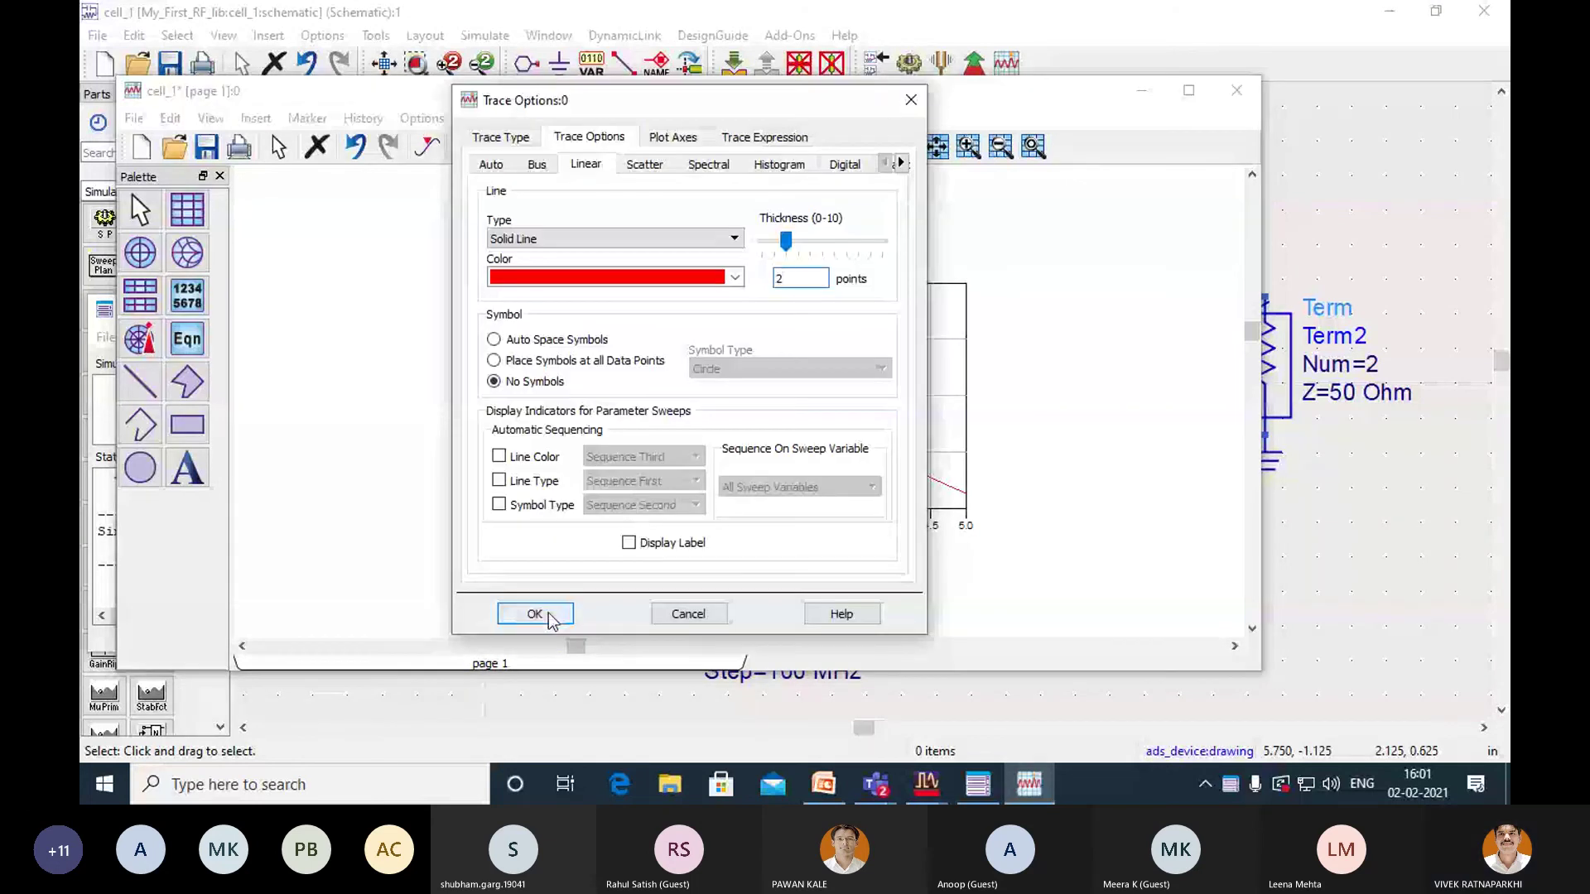
{"action": "left_click", "coordinate": [528, 610]}
{"action": "left_click", "coordinate": [454, 449]}
Set the default trace thickness in the data display preferences to 2.0 points.
{"action": "left_click", "coordinate": [423, 119]}
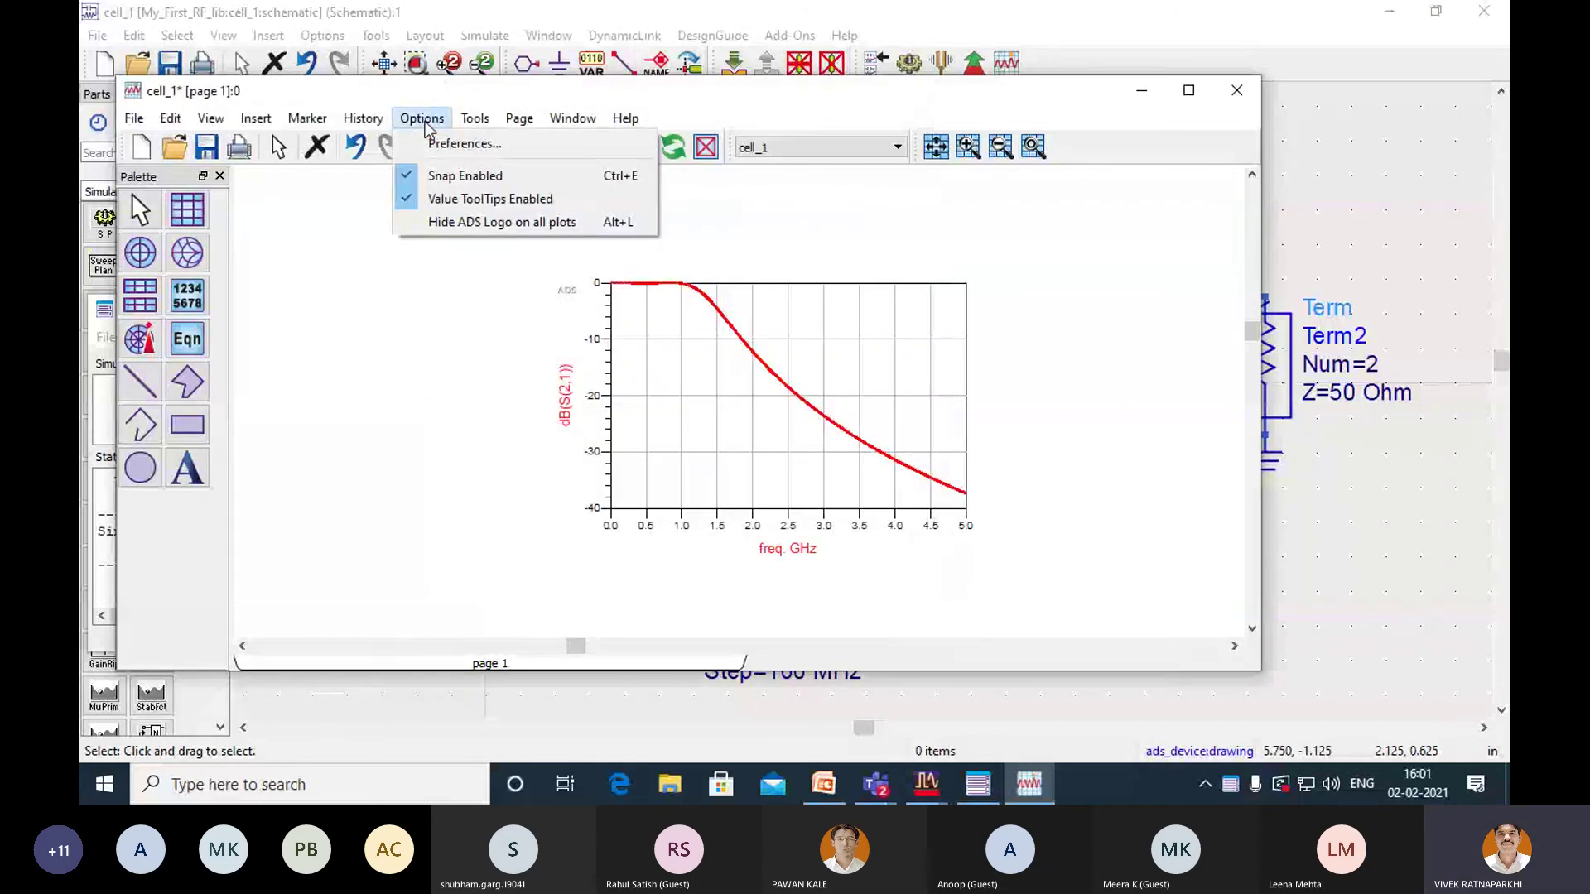
{"action": "left_click", "coordinate": [441, 142]}
{"action": "double_click", "coordinate": [597, 352]}
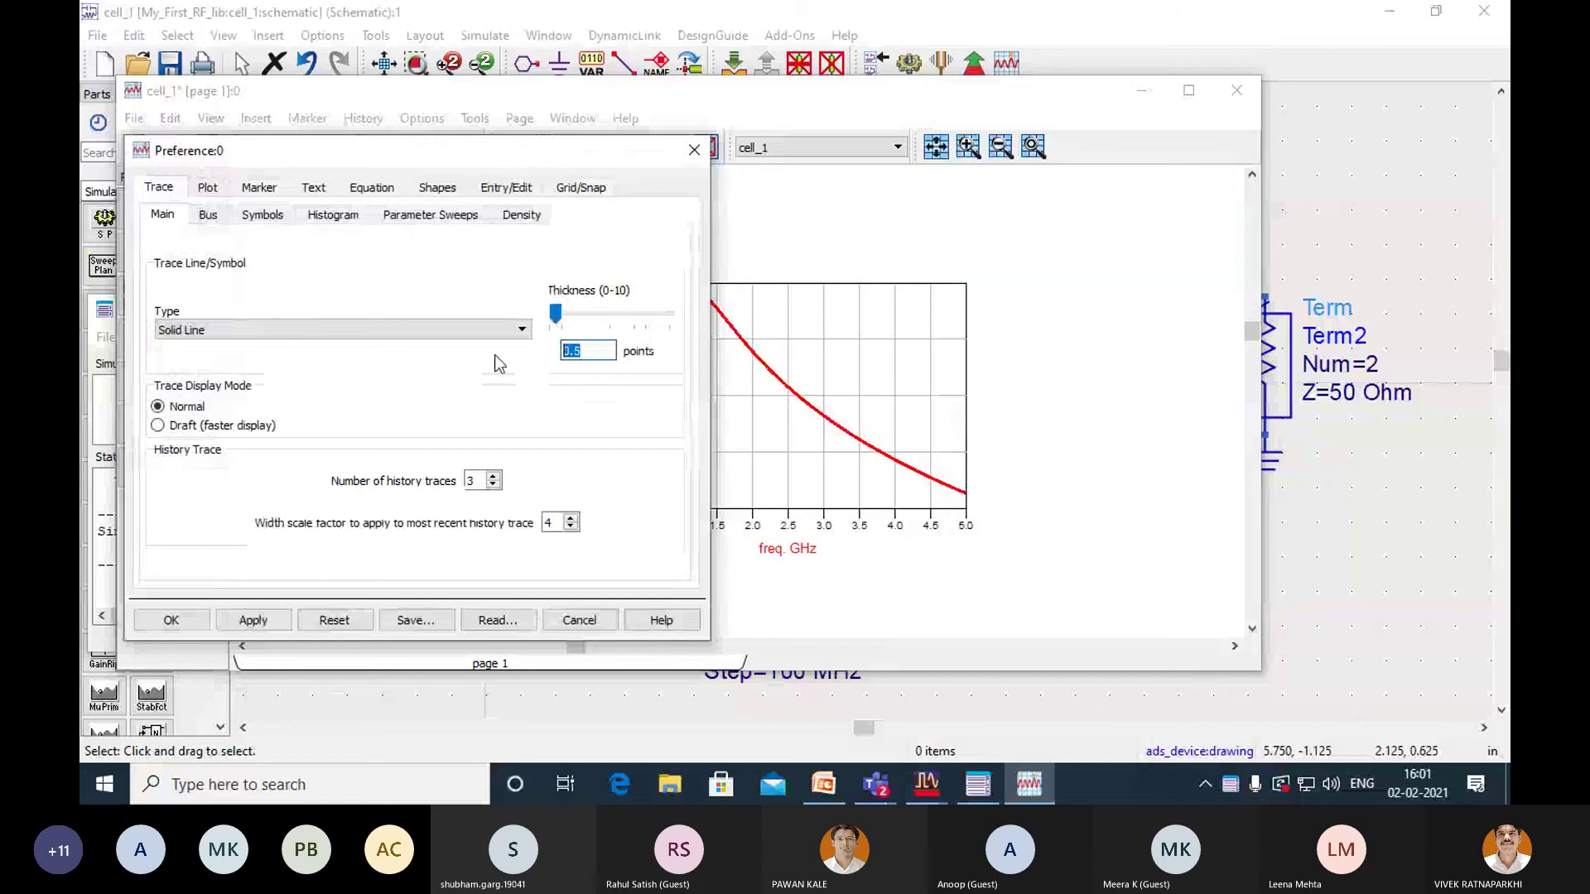
{"action": "type", "text": "2.0"}
{"action": "left_click", "coordinate": [171, 621]}
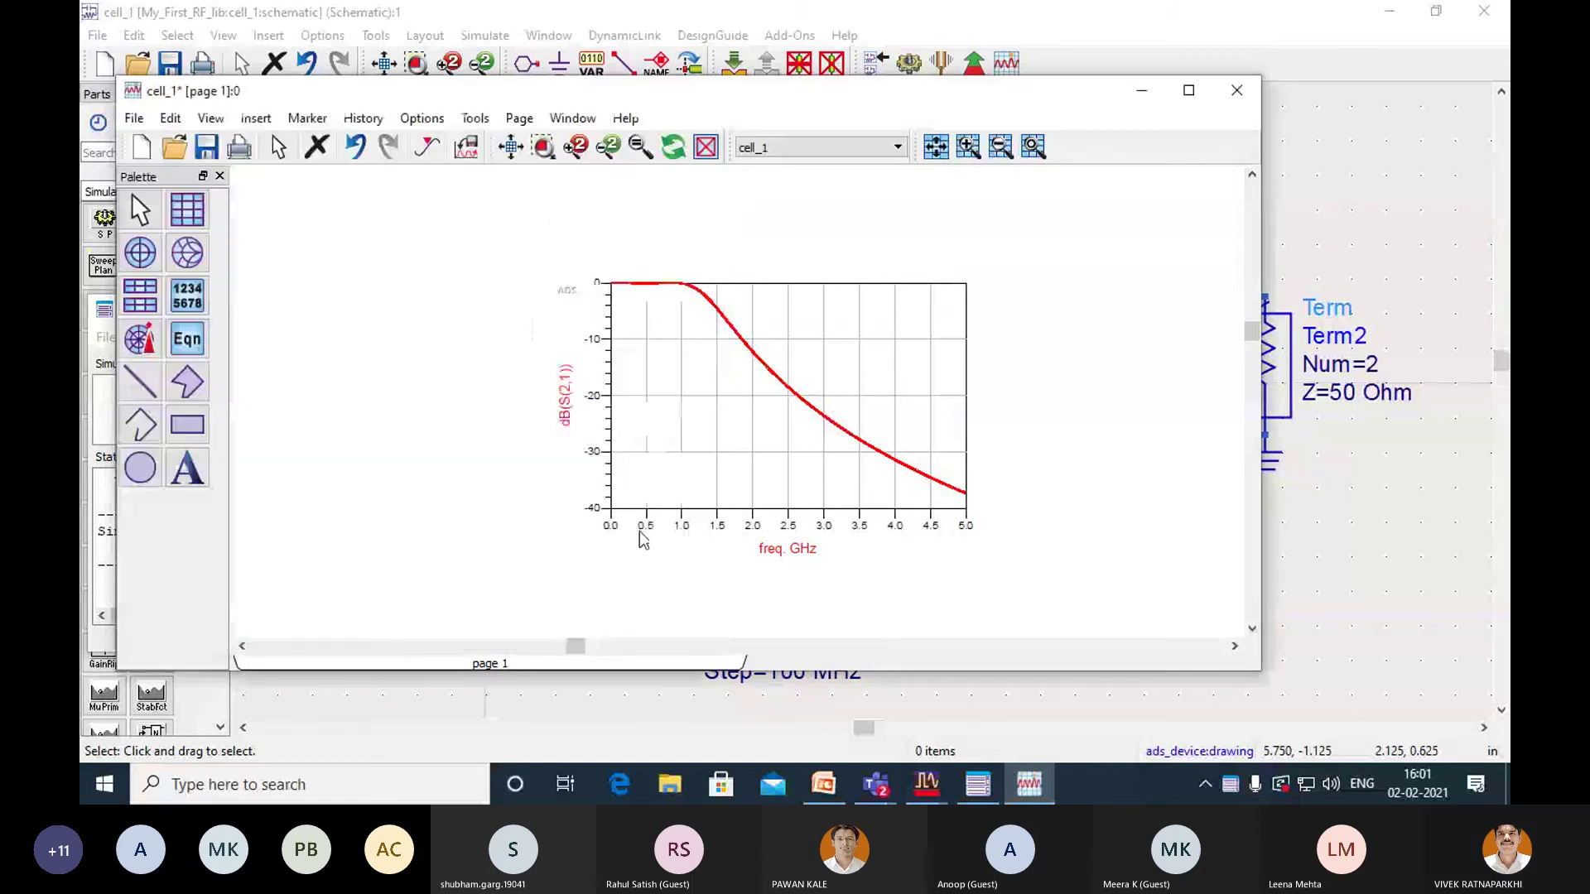
Maximize the data display, add a marker at 1 GHz on the dB(S(2,1)) trace and move its readout above the plot's right end.
{"action": "left_click", "coordinate": [1188, 91]}
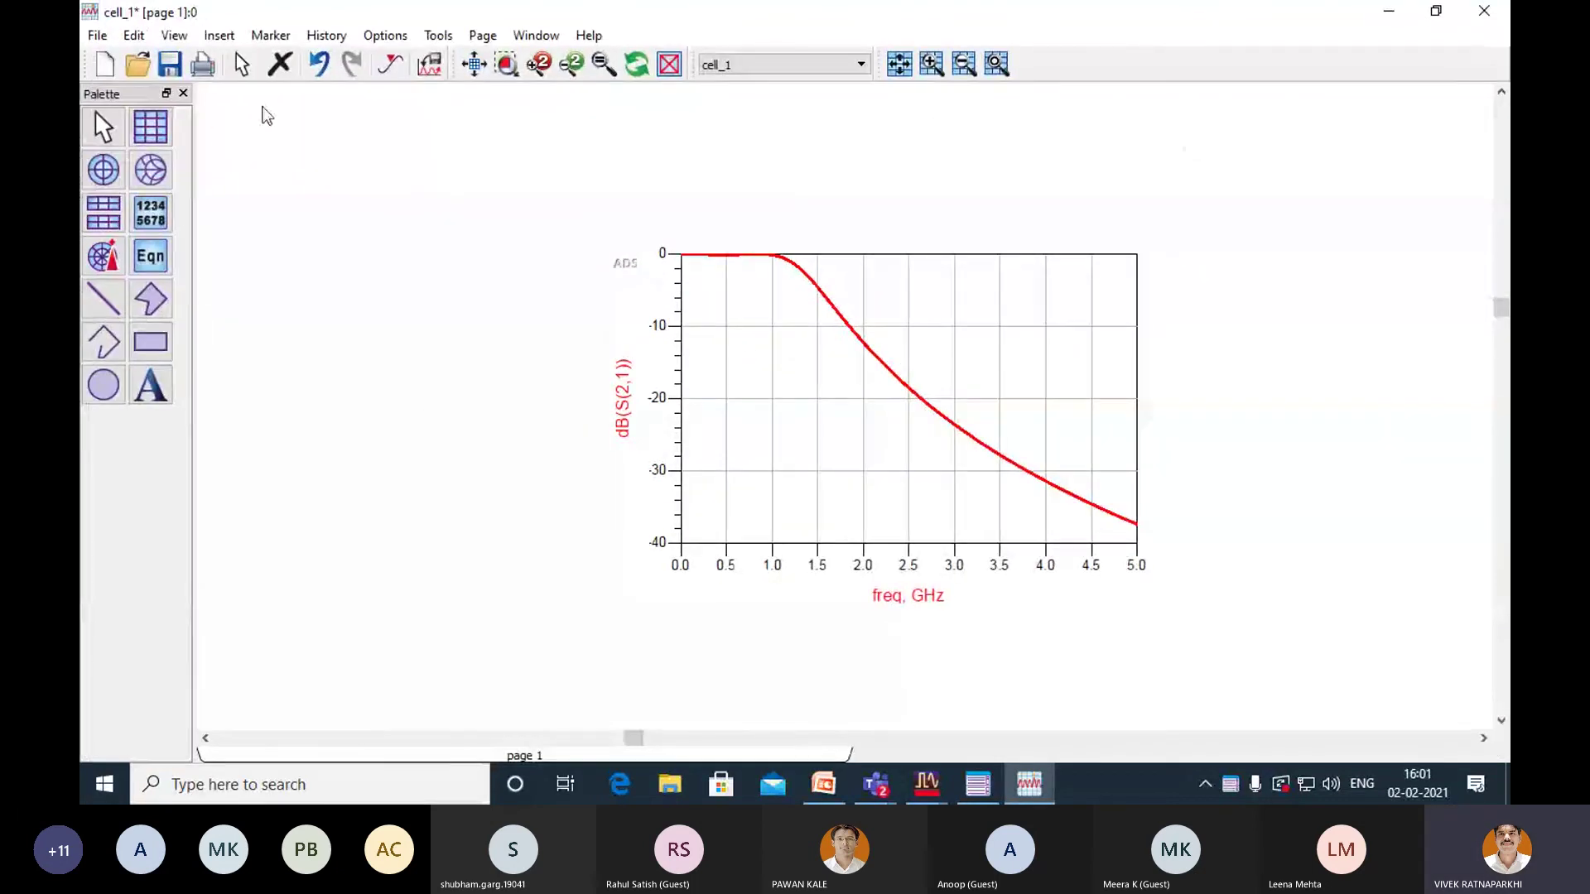
{"action": "left_click", "coordinate": [394, 66]}
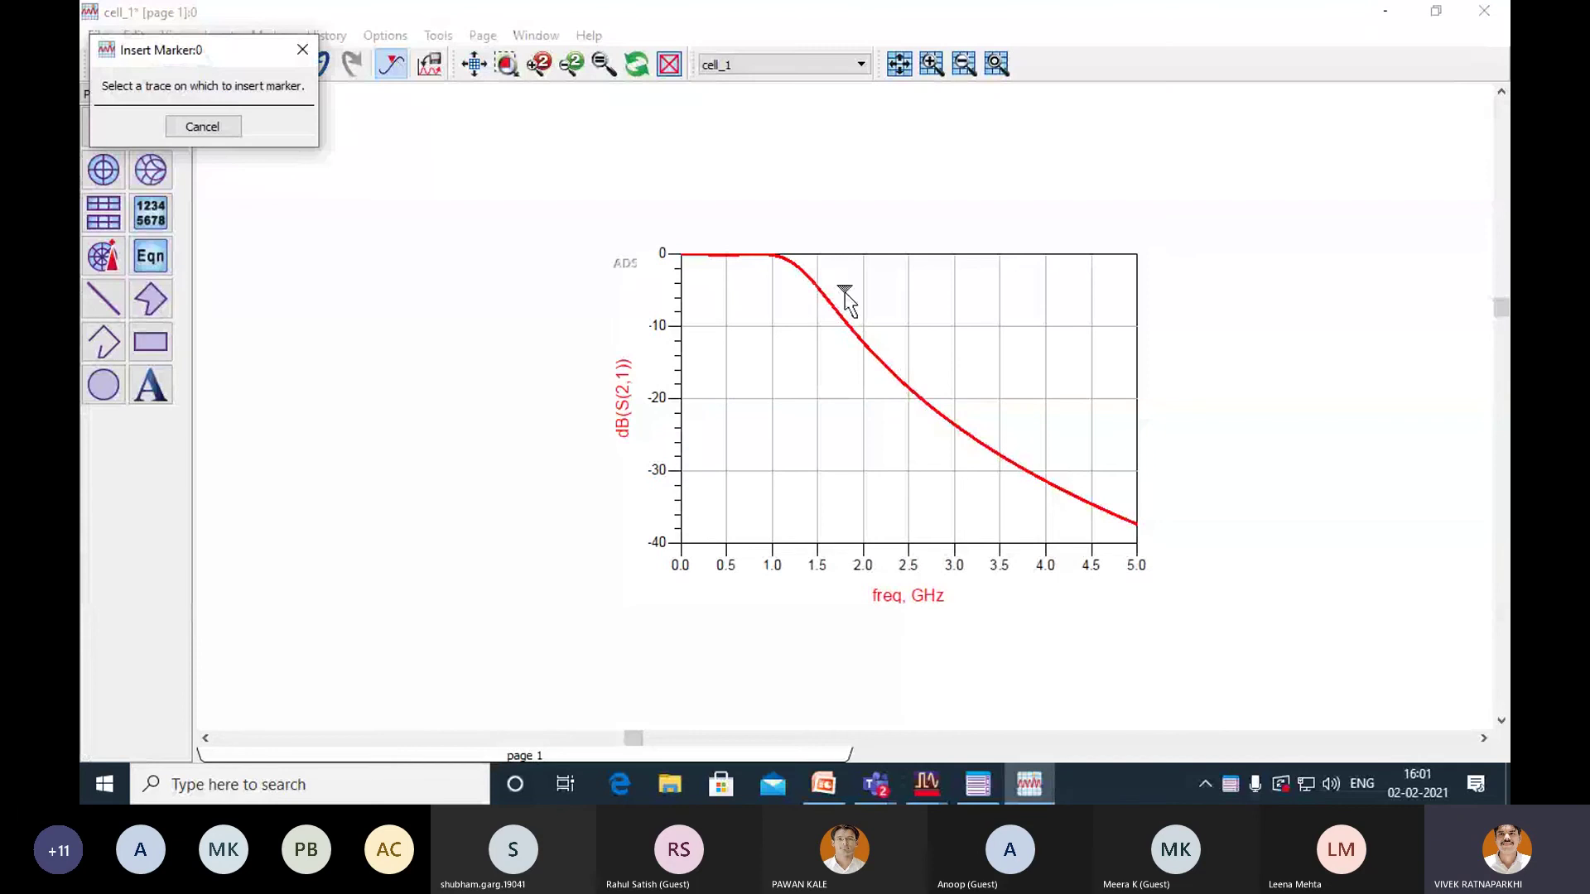
{"action": "left_click", "coordinate": [778, 269]}
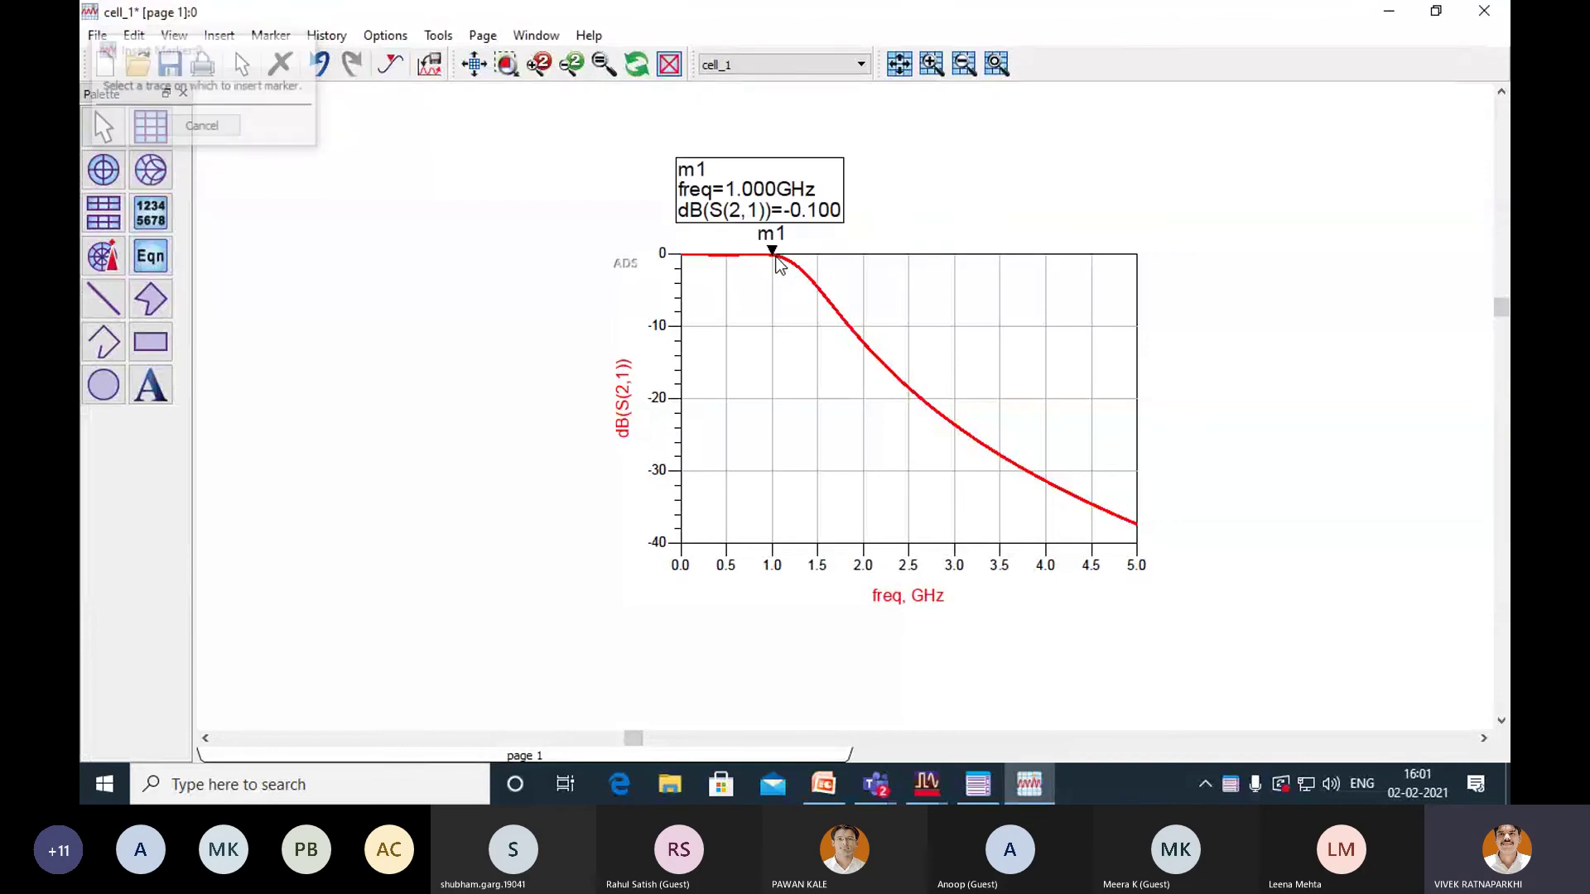
{"action": "left_click_drag", "start_coordinate": [776, 211], "coordinate": [1063, 224]}
{"action": "left_click", "coordinate": [1221, 310]}
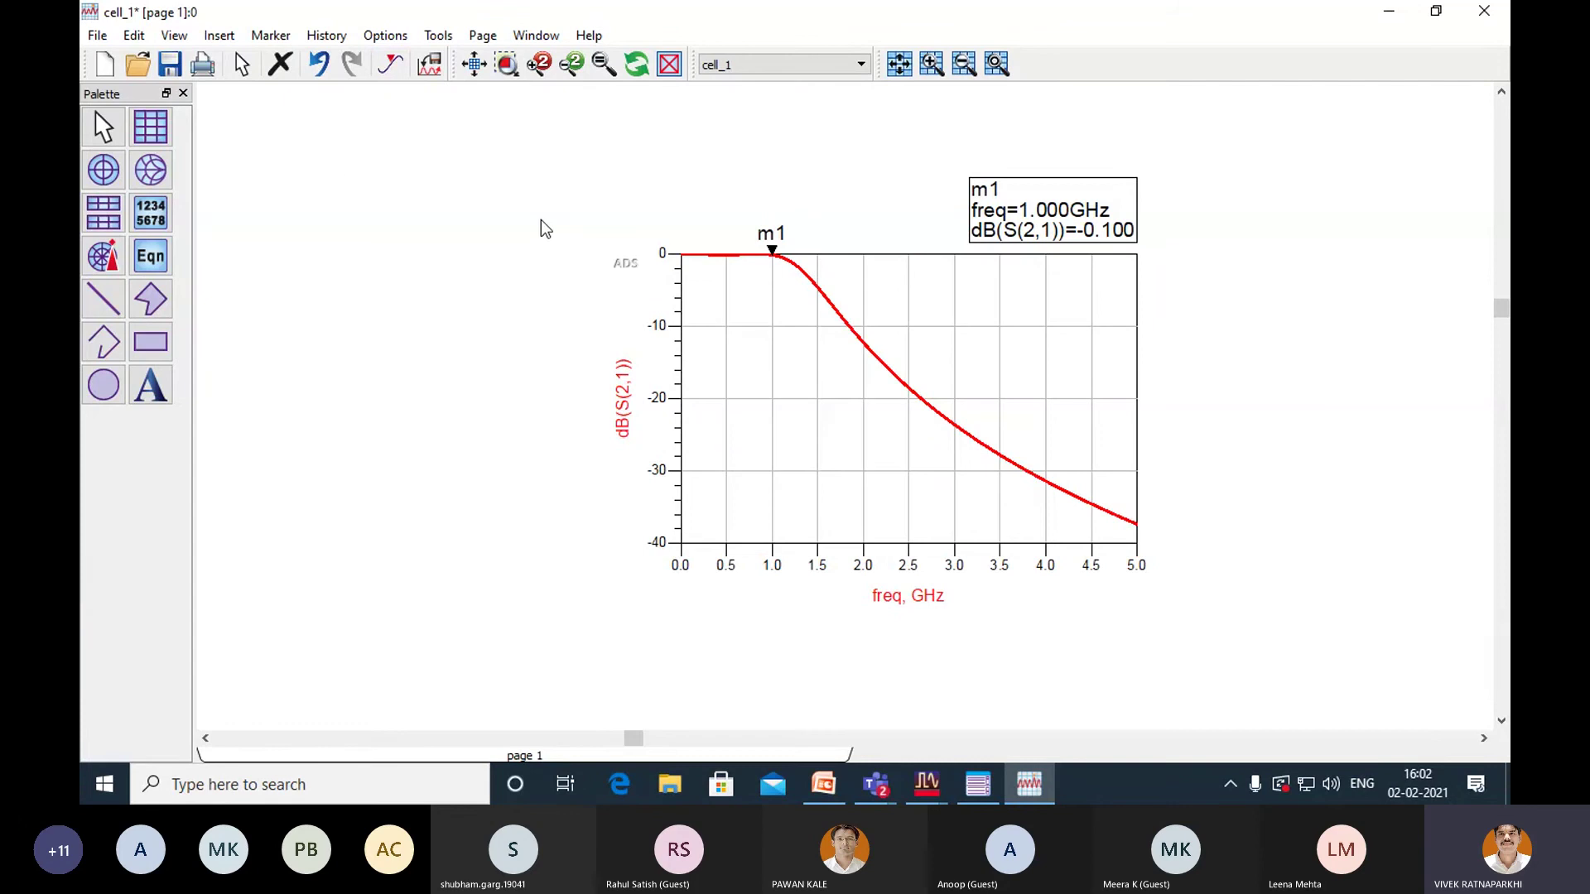
Add a second marker at 2 GHz on the dB(S(2,1)) trace.
{"action": "left_click", "coordinate": [392, 66]}
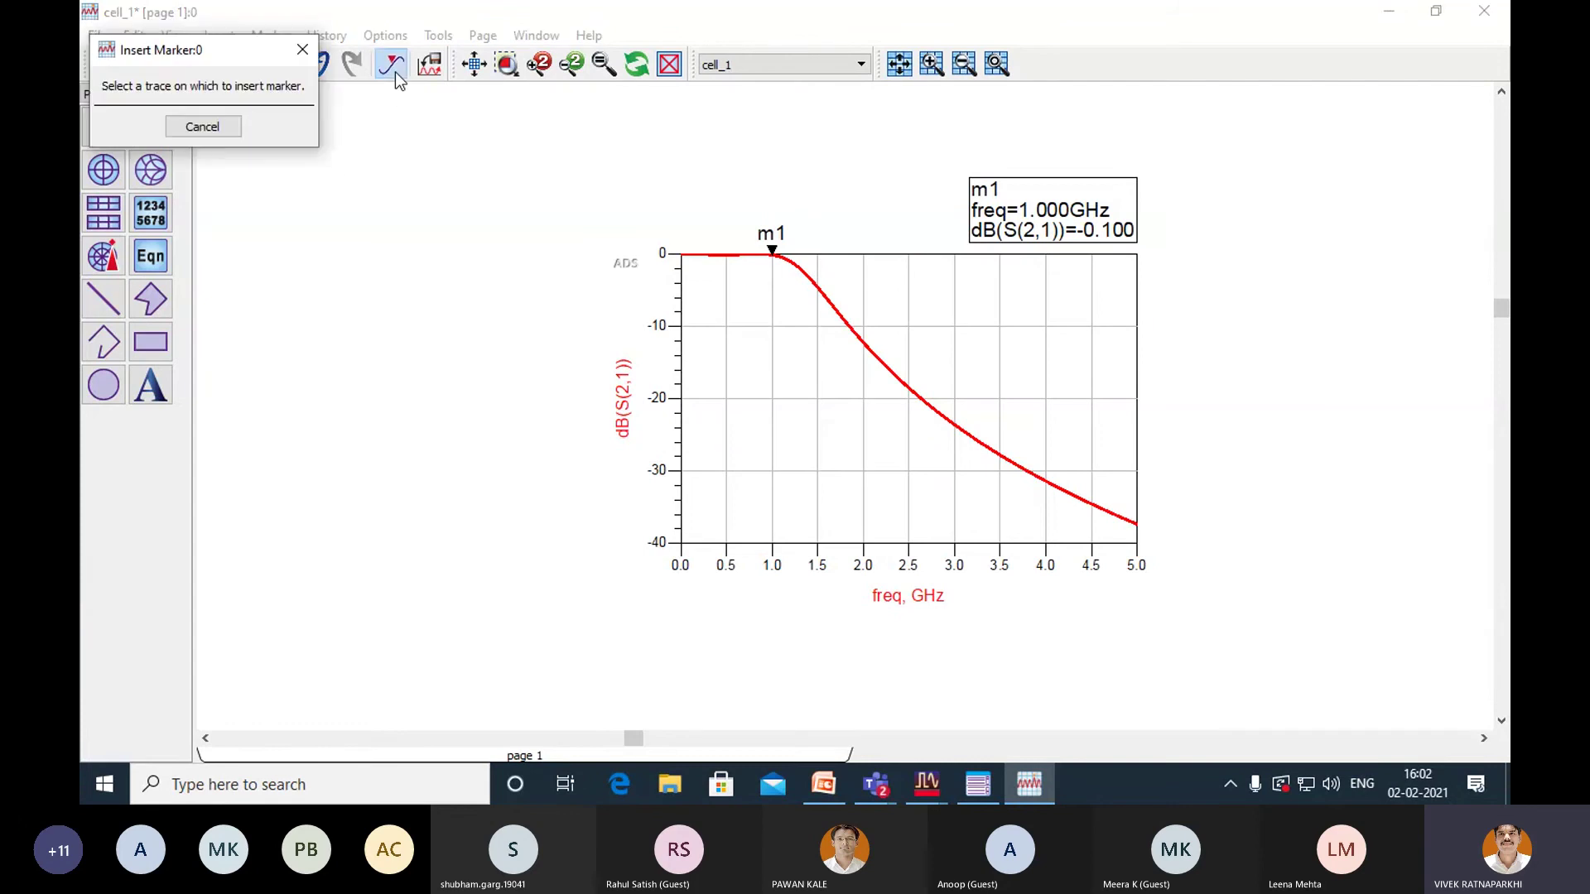
{"action": "left_click", "coordinate": [865, 342]}
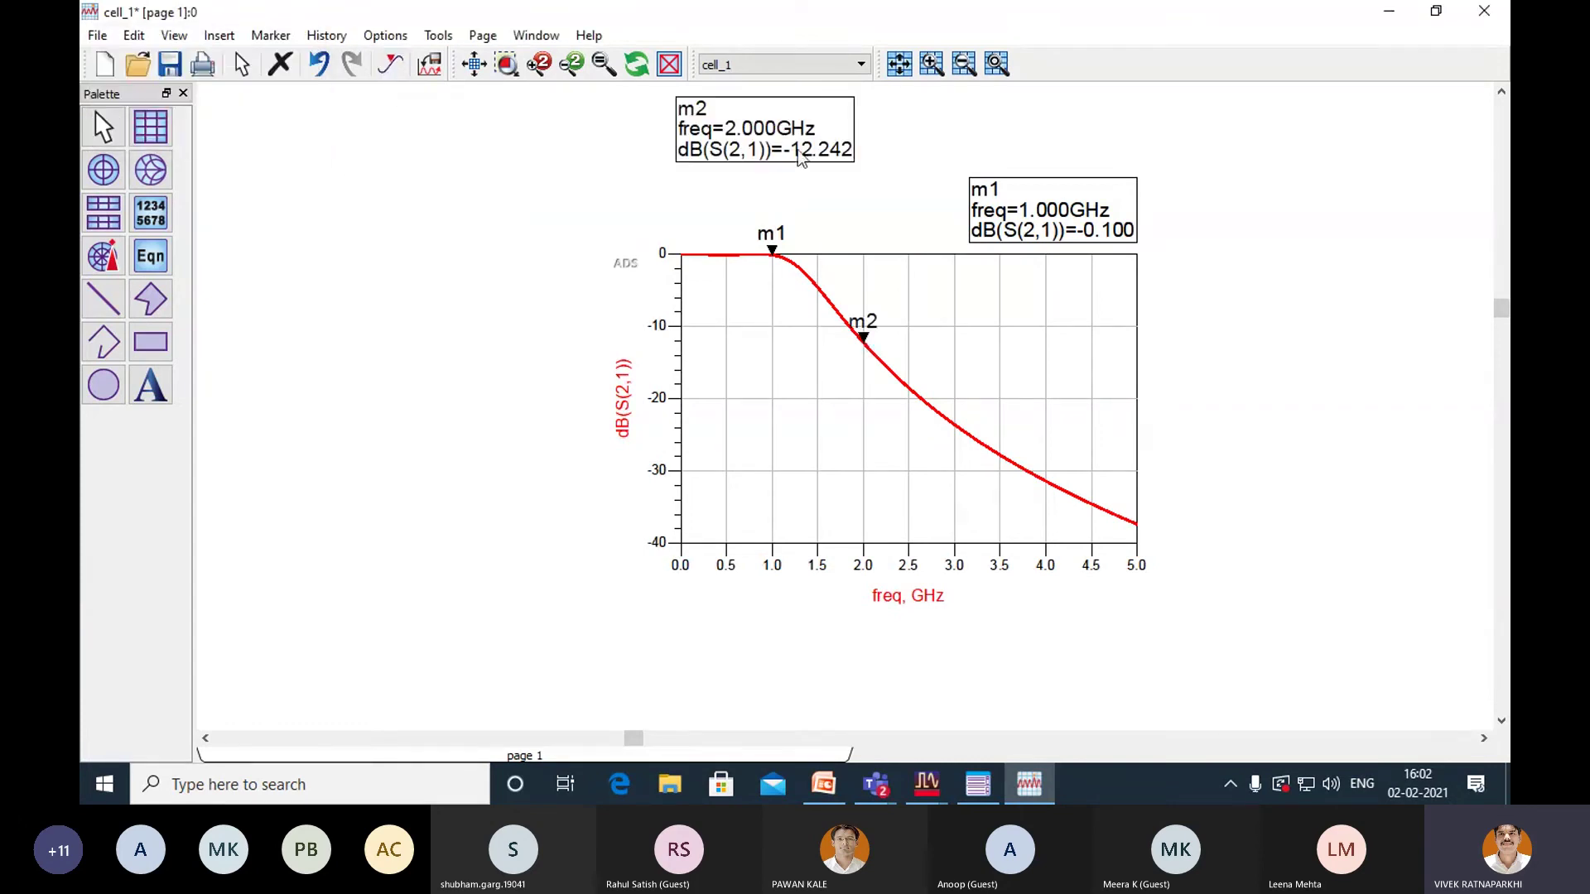
Move the m2 readout beside the plot's right edge and add S(1,1) in dB as a second trace on the plot.
{"action": "mouse_move", "coordinate": [803, 153]}
{"action": "left_mouse_down"}
{"action": "mouse_move", "coordinate": [1250, 345]}
{"action": "mouse_move", "coordinate": [1294, 343]}
{"action": "left_mouse_up"}
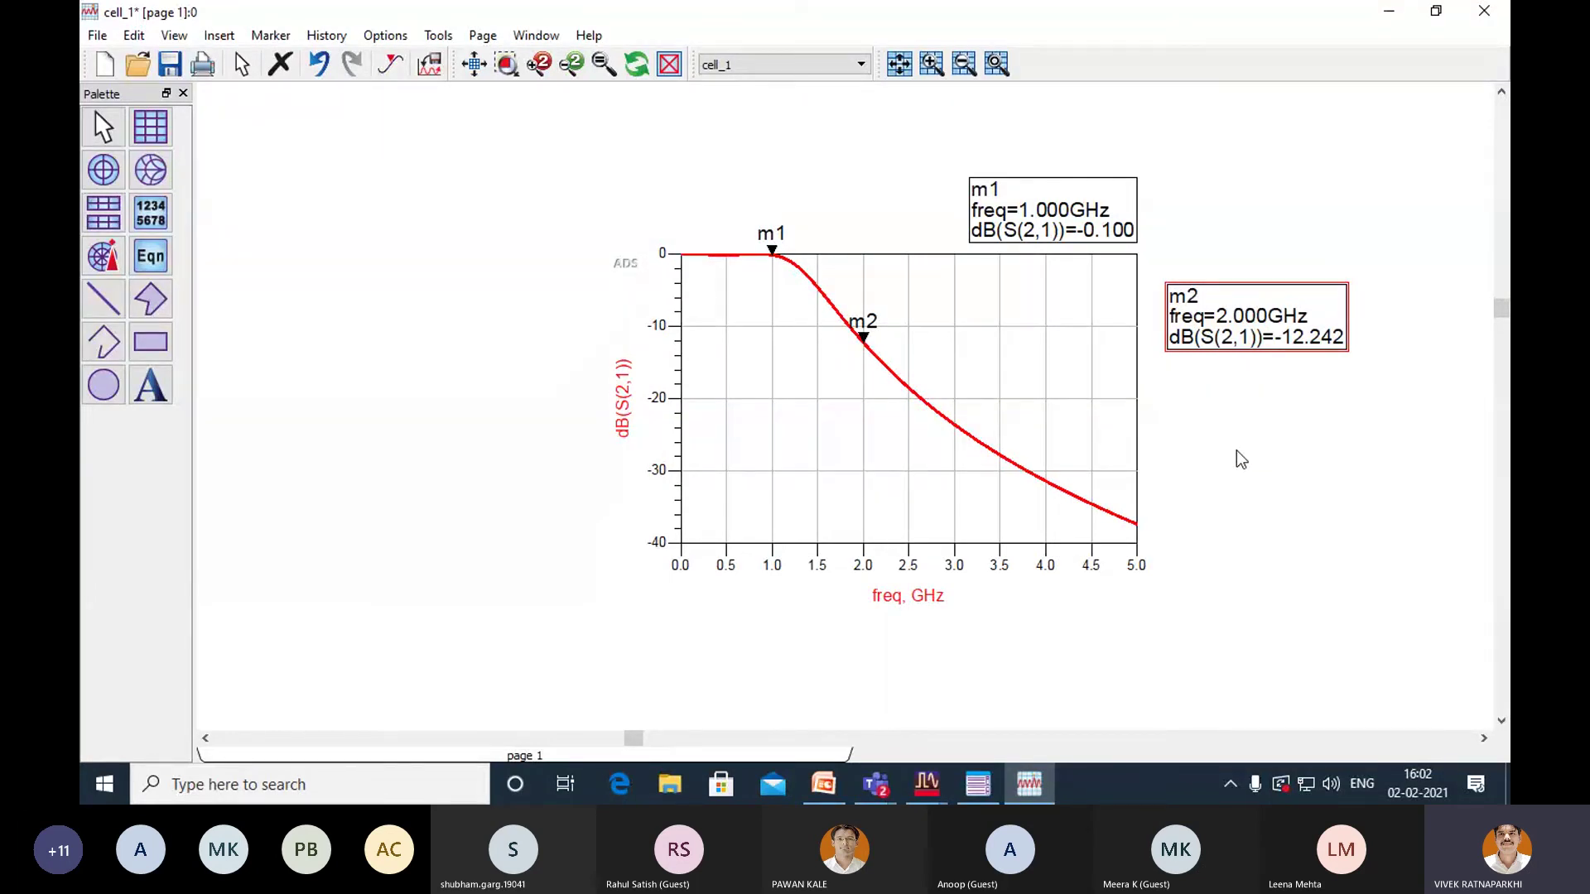
{"action": "double_click", "coordinate": [820, 473]}
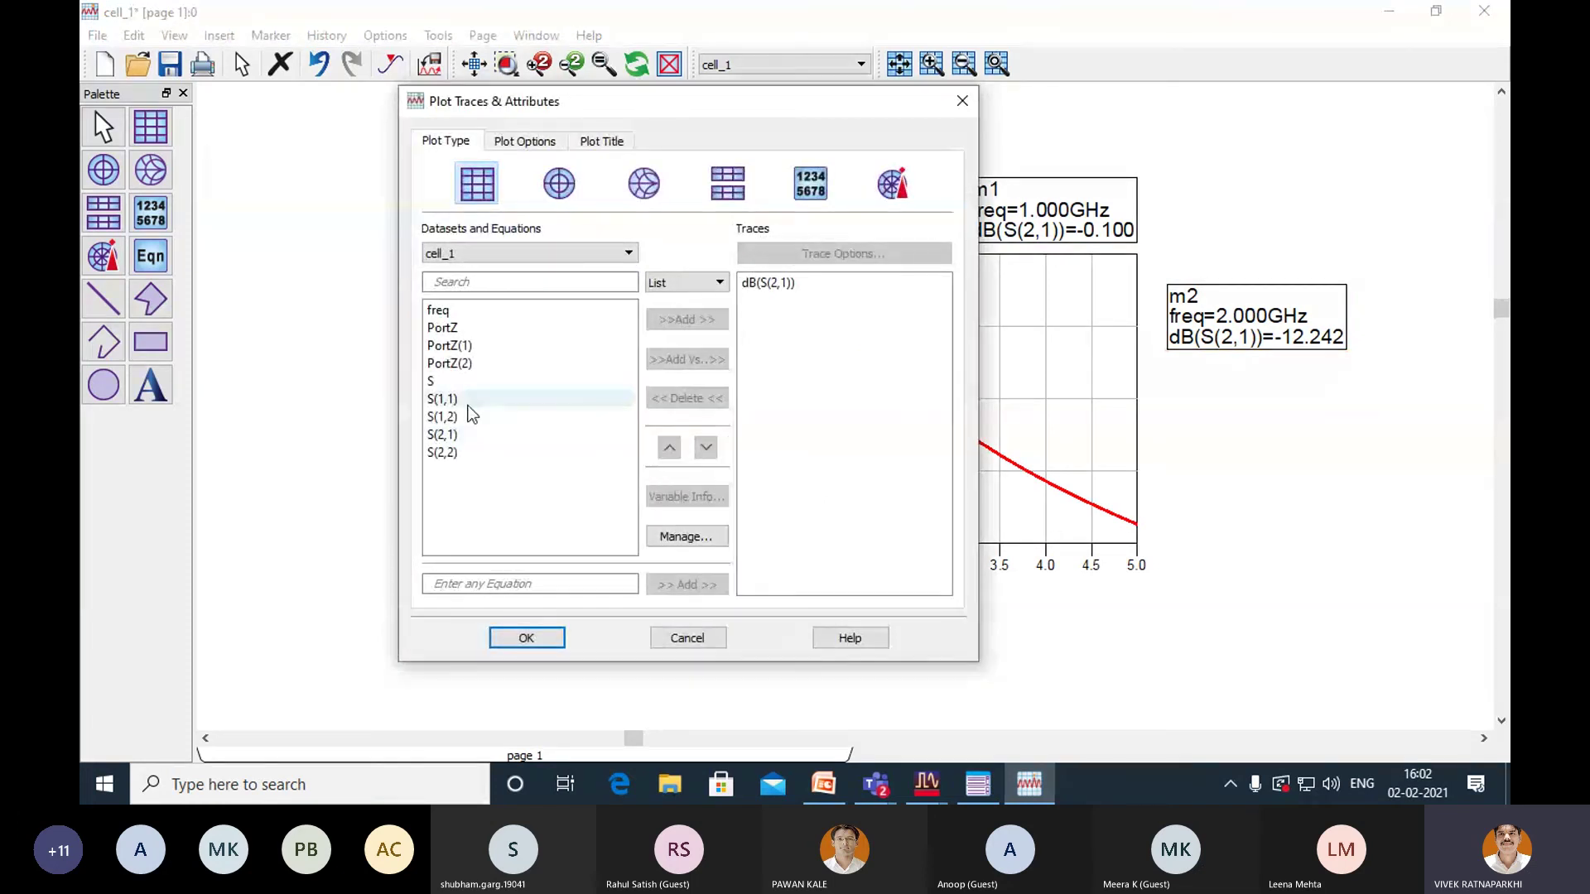
{"action": "left_click", "coordinate": [469, 404]}
{"action": "left_click", "coordinate": [674, 323]}
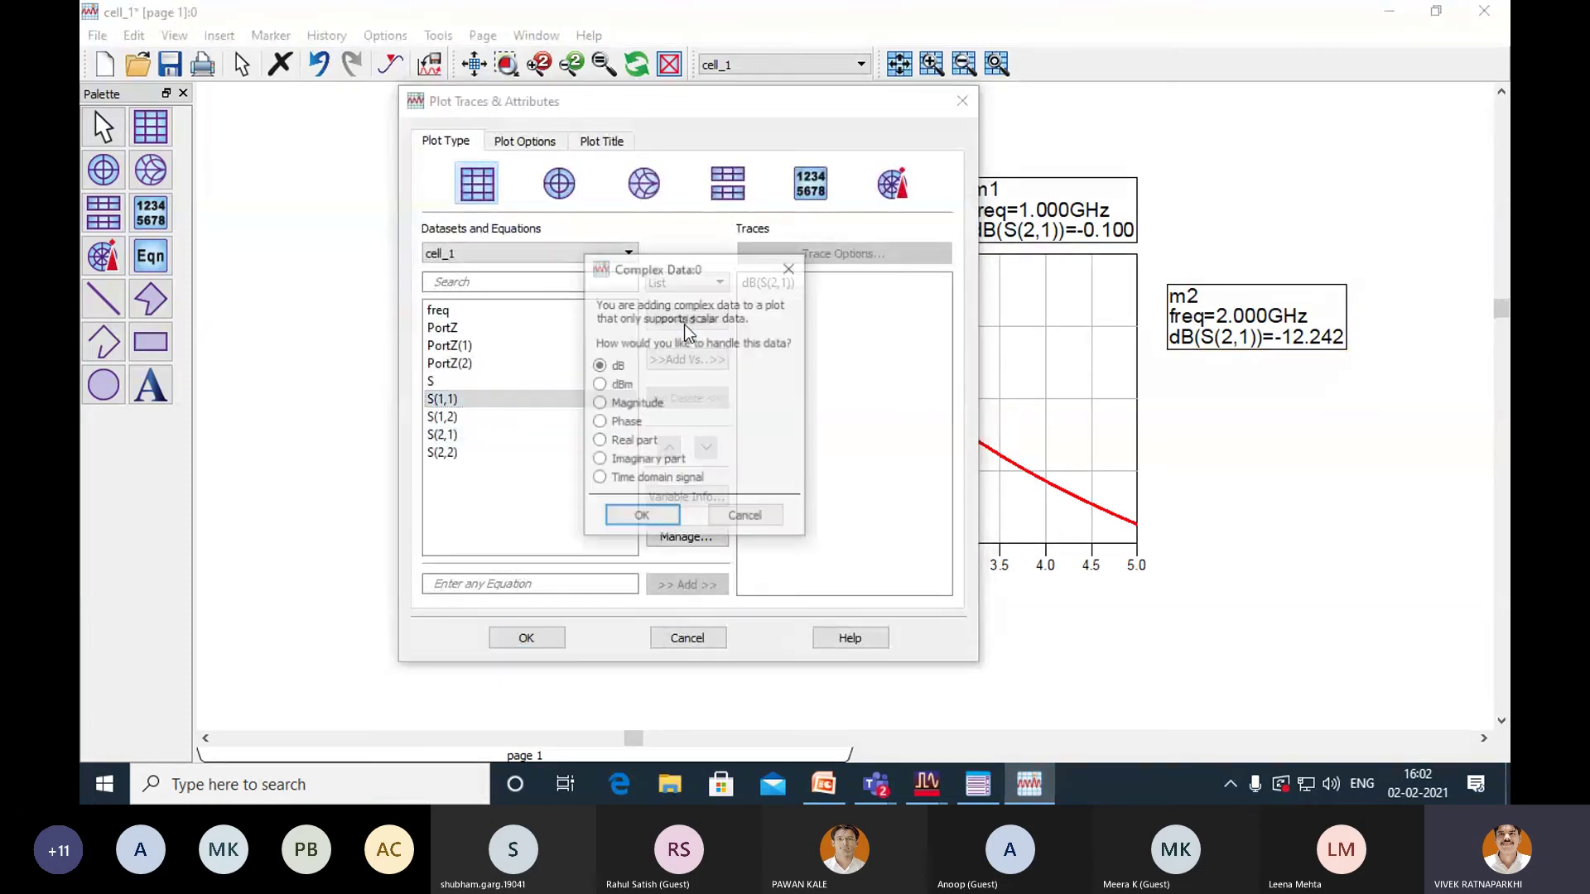
{"action": "left_click", "coordinate": [658, 514]}
{"action": "left_click", "coordinate": [526, 639]}
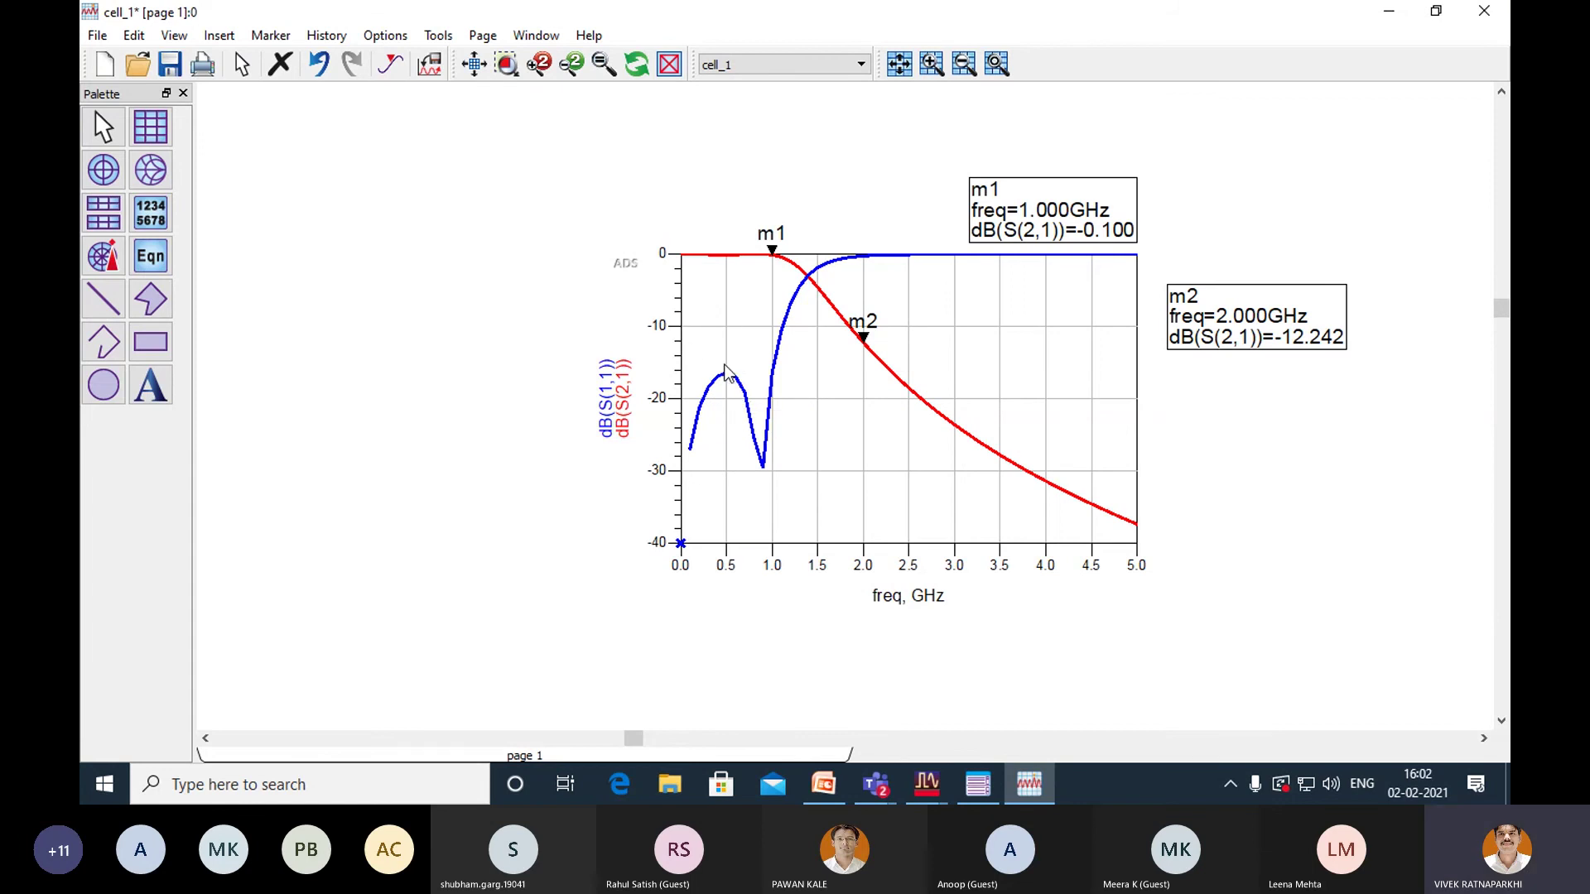
{"action": "left_click", "coordinate": [470, 70]}
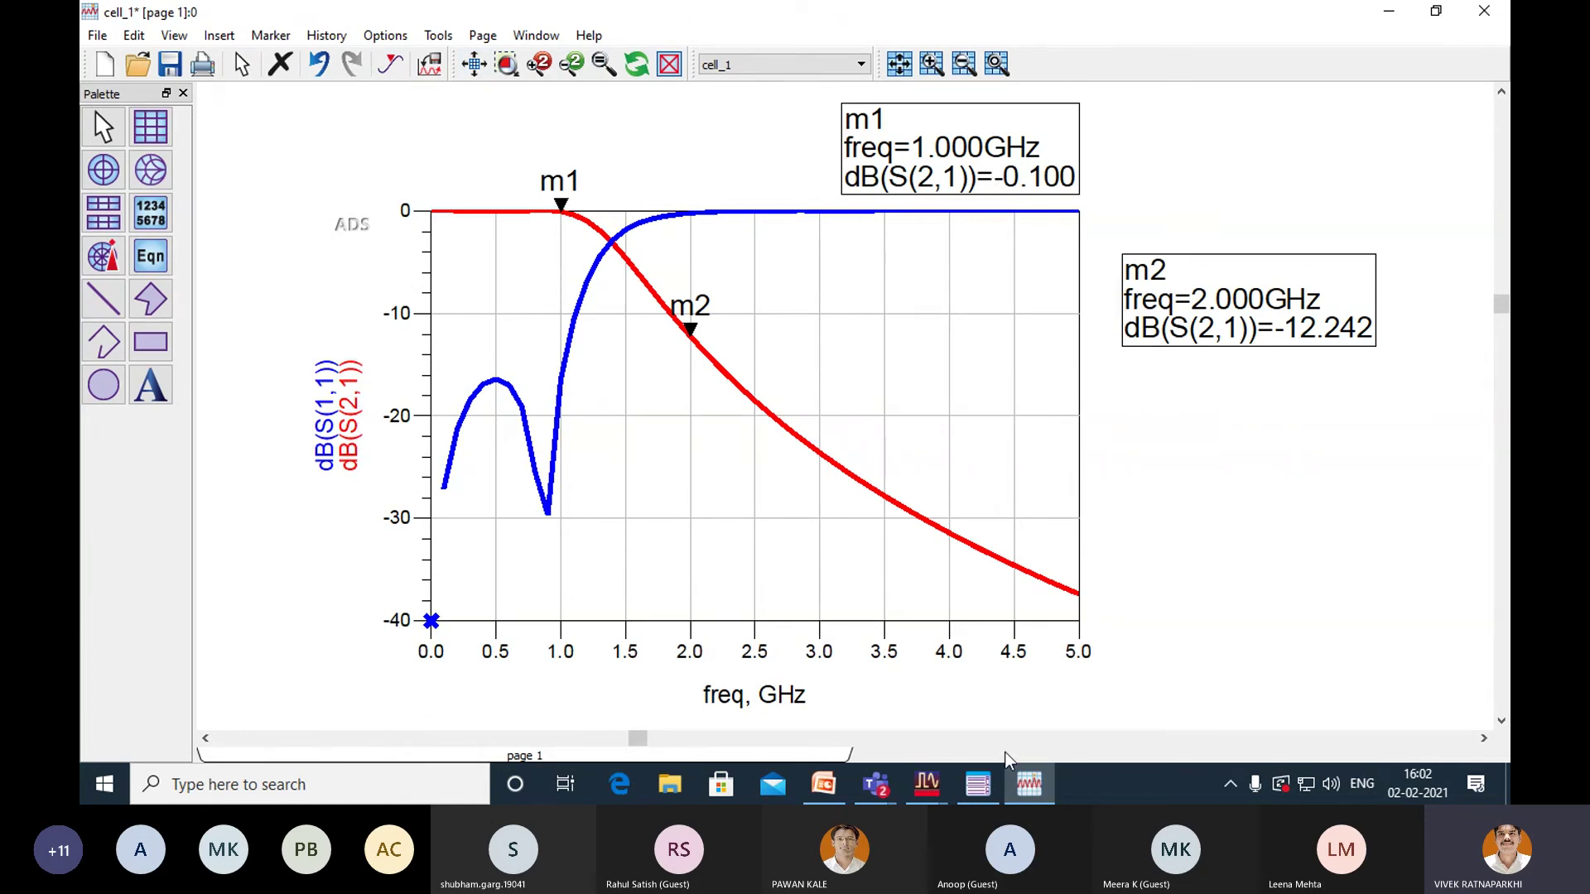
Start parameter tuning on the cell_1 schematic and minimize the simulation status window.
{"action": "mouse_move", "coordinate": [926, 784]}
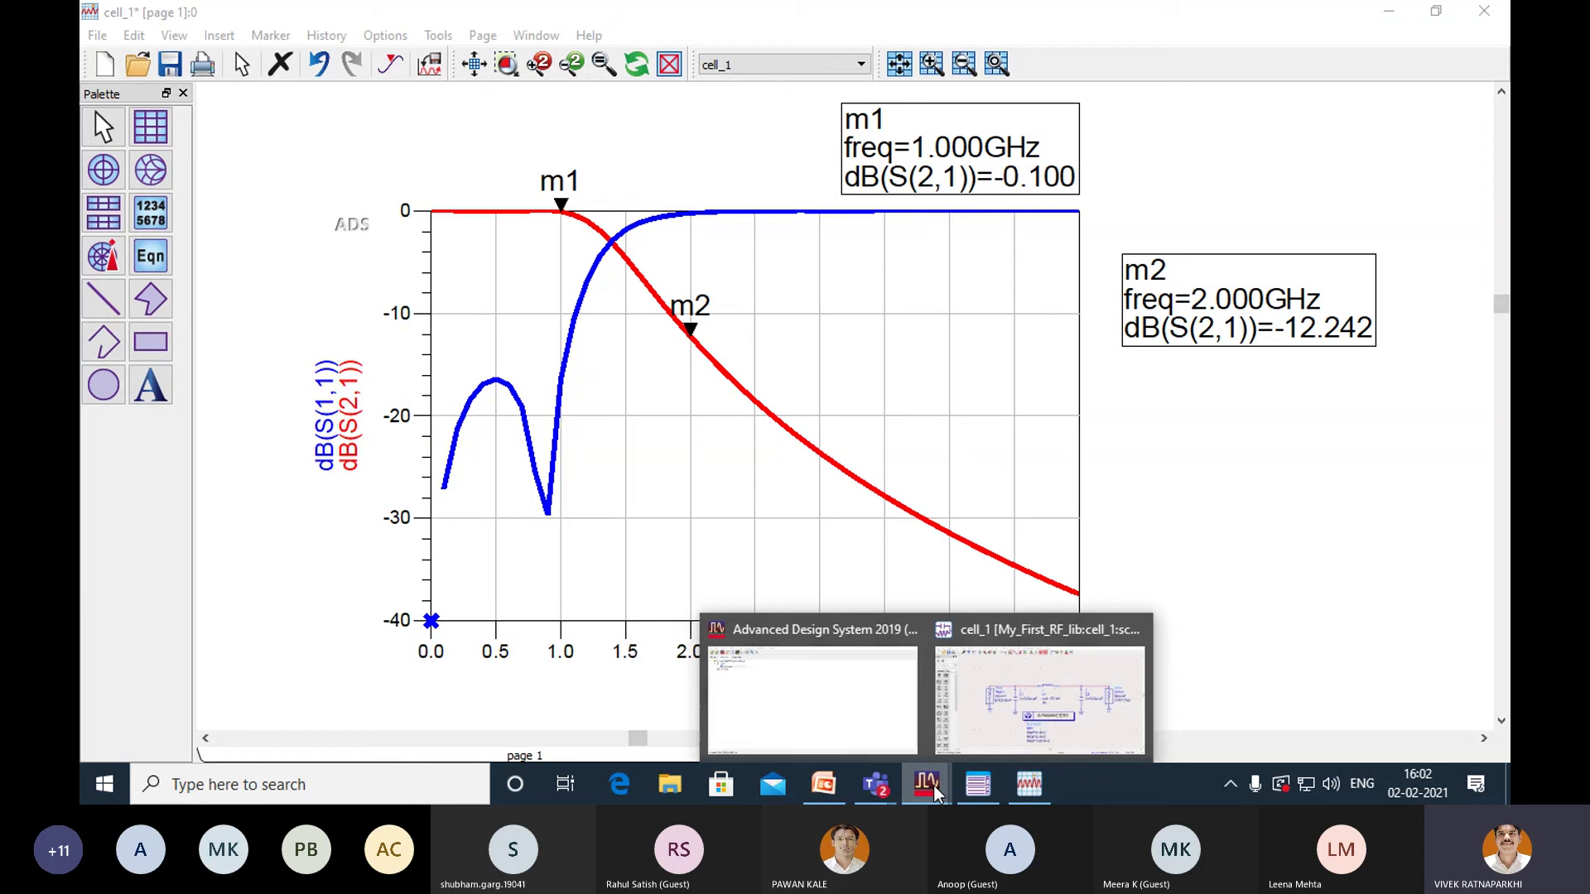
{"action": "left_click", "coordinate": [990, 745]}
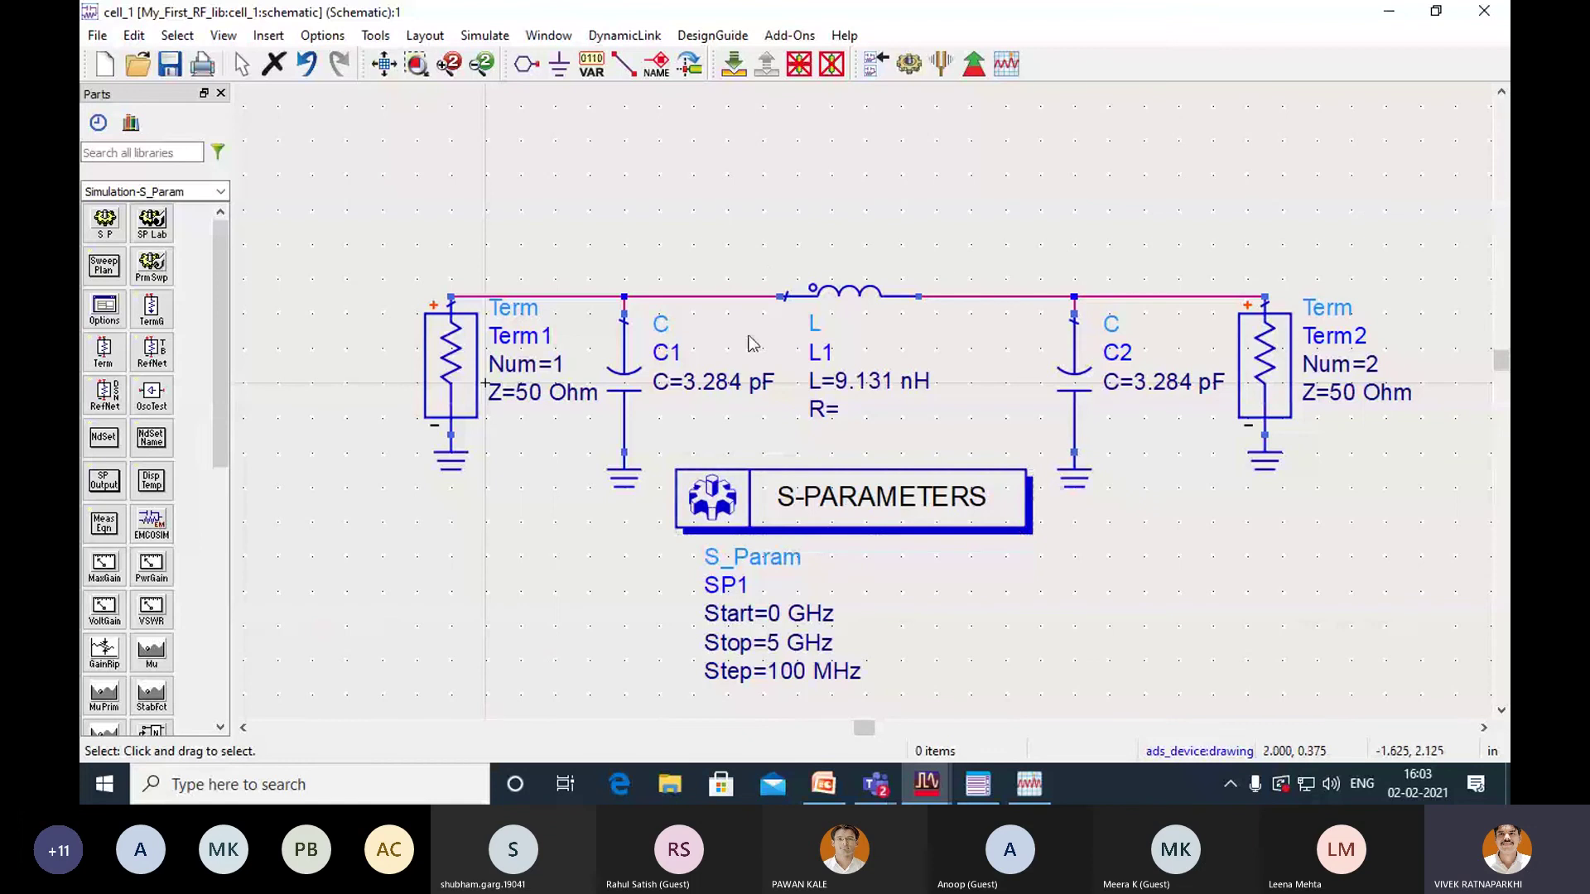
{"action": "left_click", "coordinate": [940, 68]}
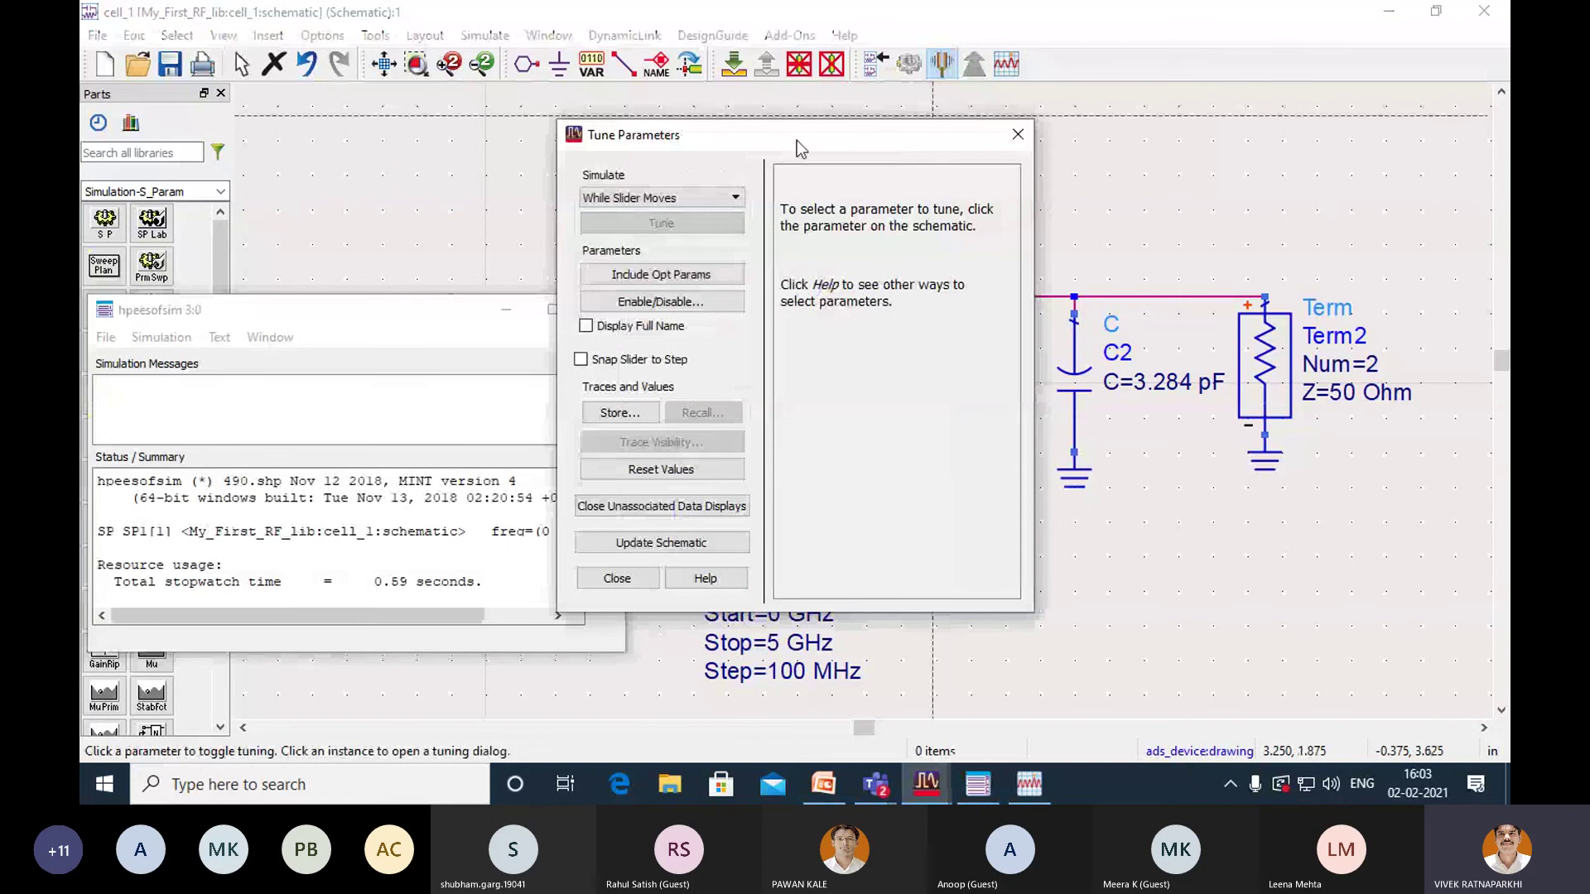
{"action": "left_click_drag", "start_coordinate": [796, 141], "coordinate": [247, 194]}
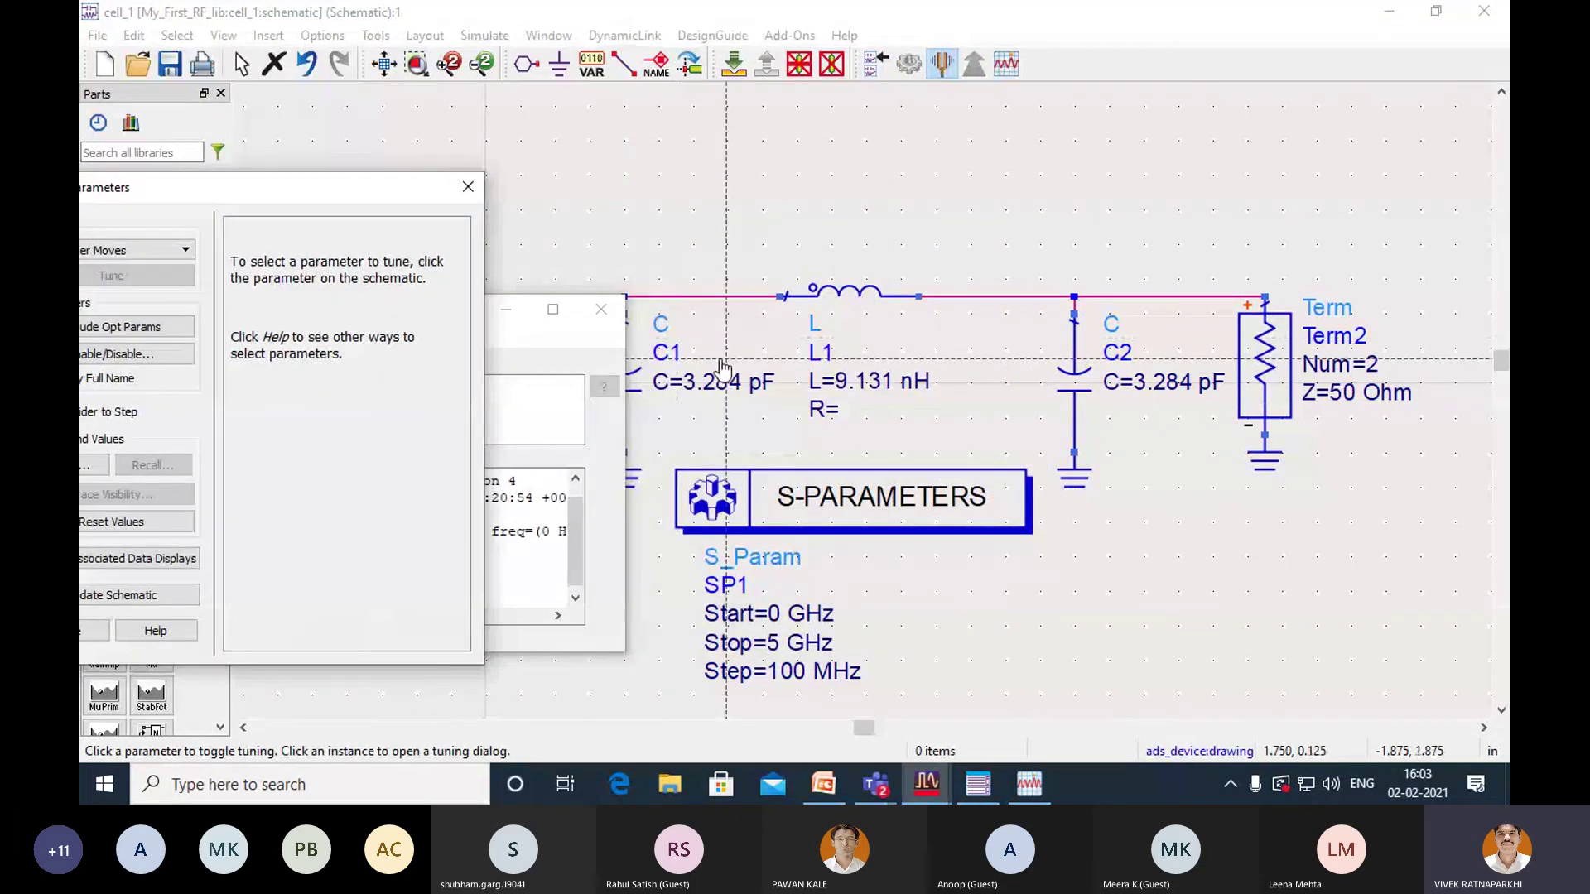
{"action": "left_click", "coordinate": [505, 310]}
Make the capacitances of C1 and C2 and the inductance of L1 tunable.
{"action": "left_click", "coordinate": [624, 389]}
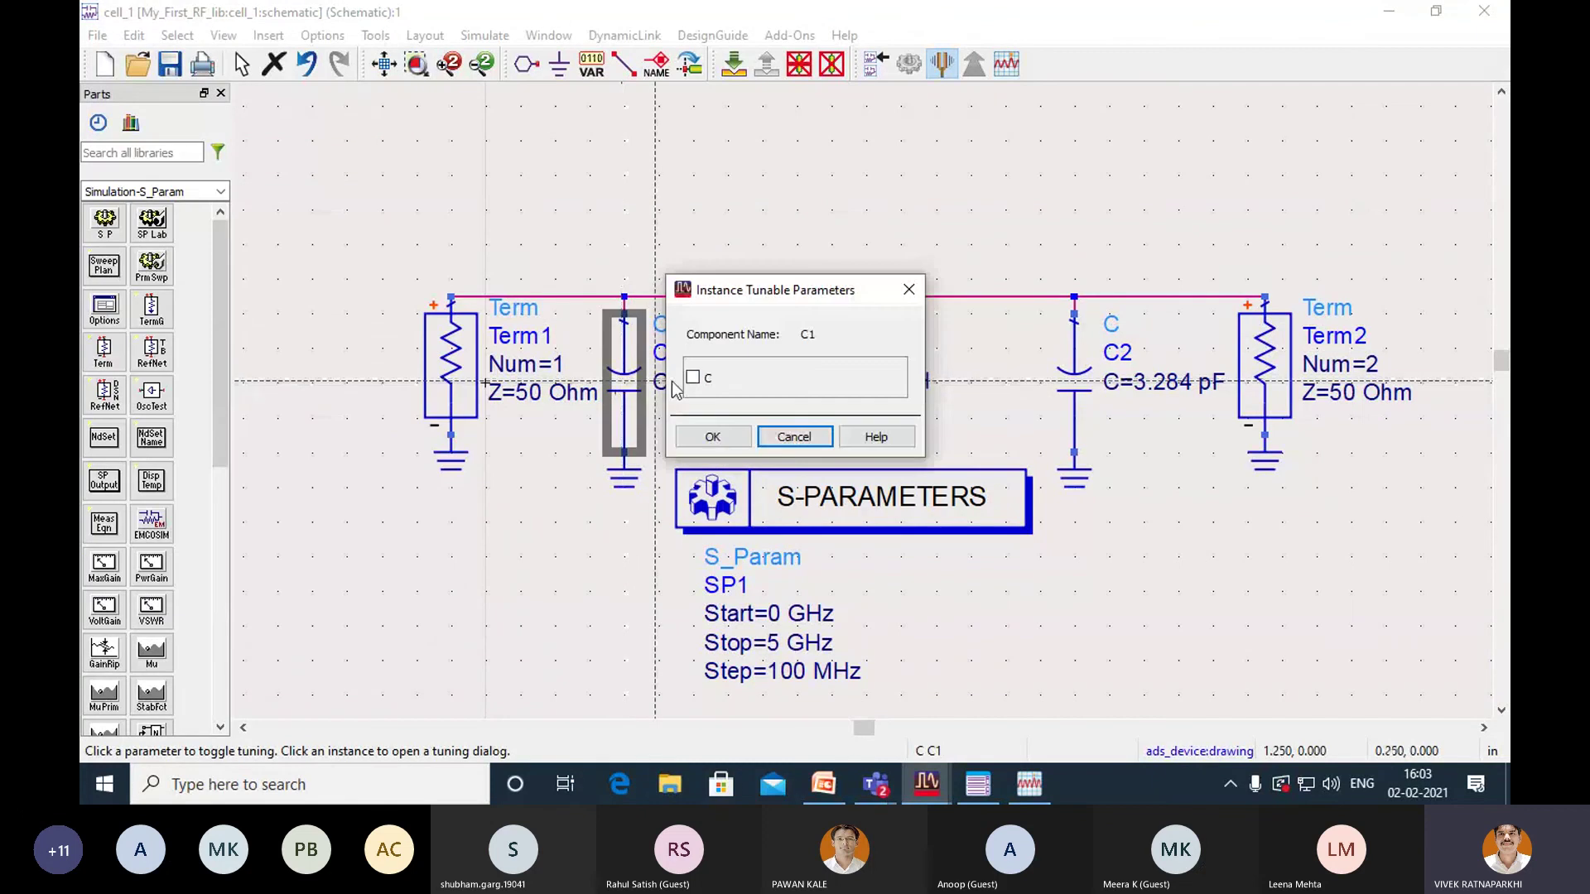
{"action": "left_click", "coordinate": [693, 377]}
{"action": "left_click", "coordinate": [743, 444]}
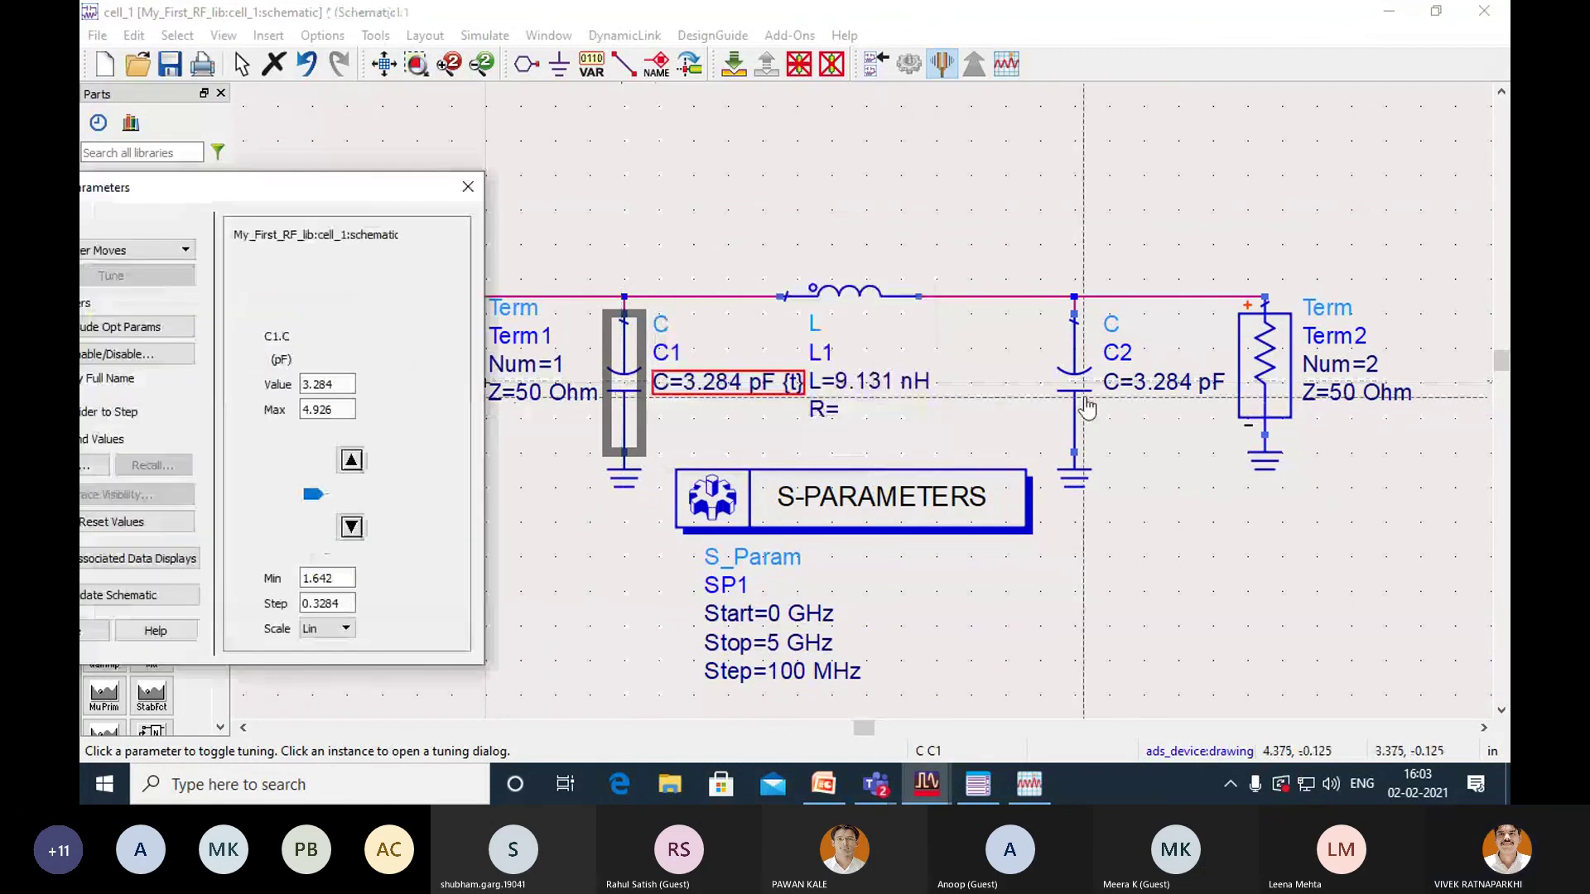
{"action": "left_click", "coordinate": [1076, 389]}
{"action": "left_click", "coordinate": [693, 378]}
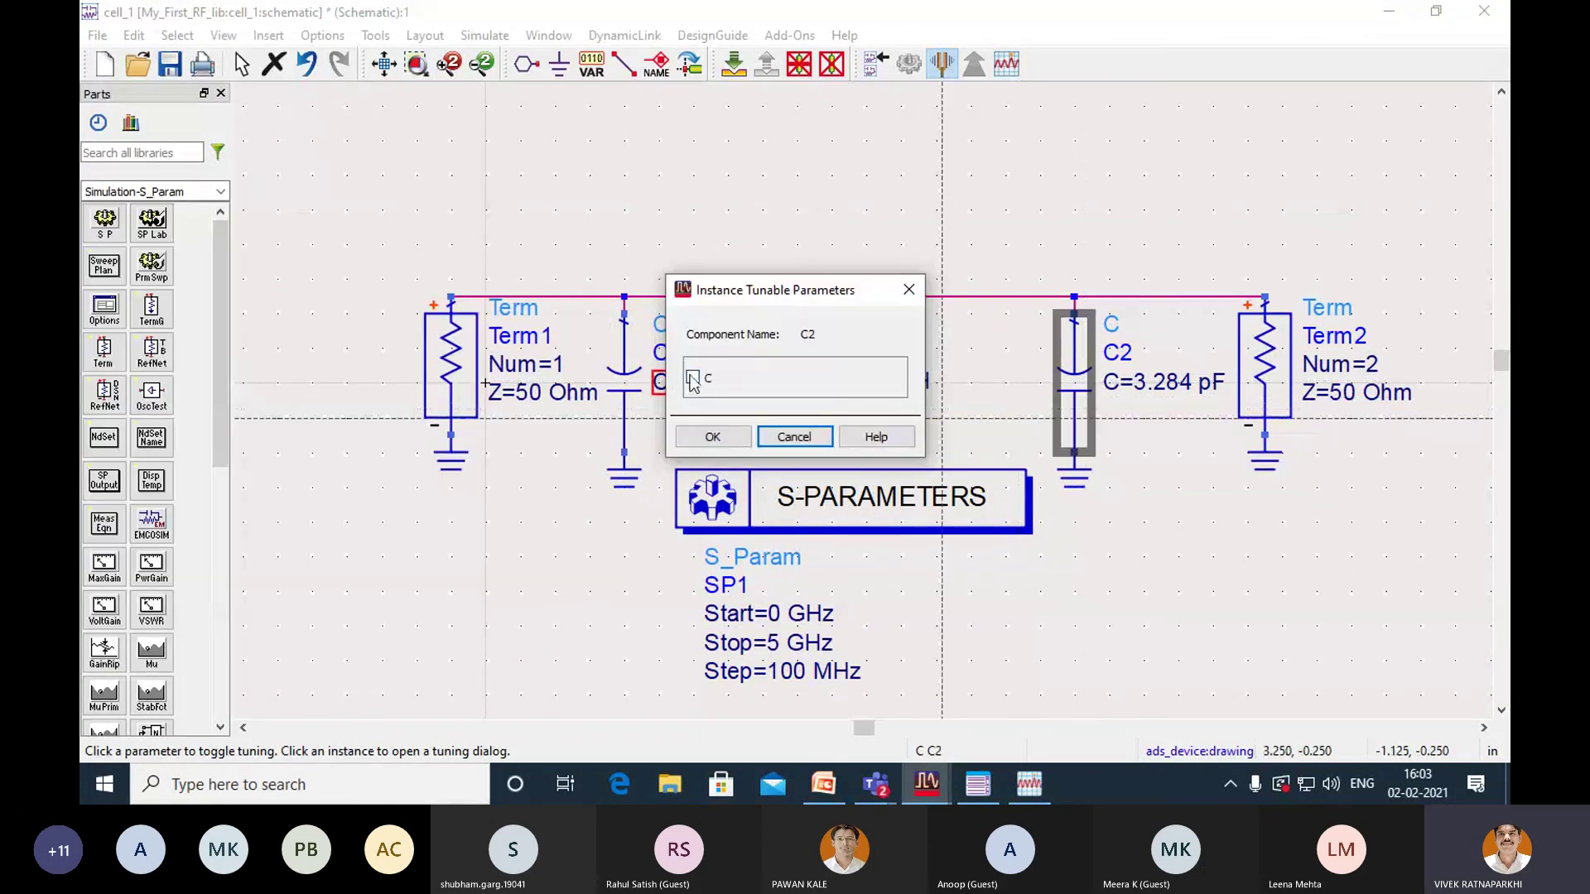
{"action": "left_click", "coordinate": [713, 436]}
{"action": "left_click", "coordinate": [841, 295]}
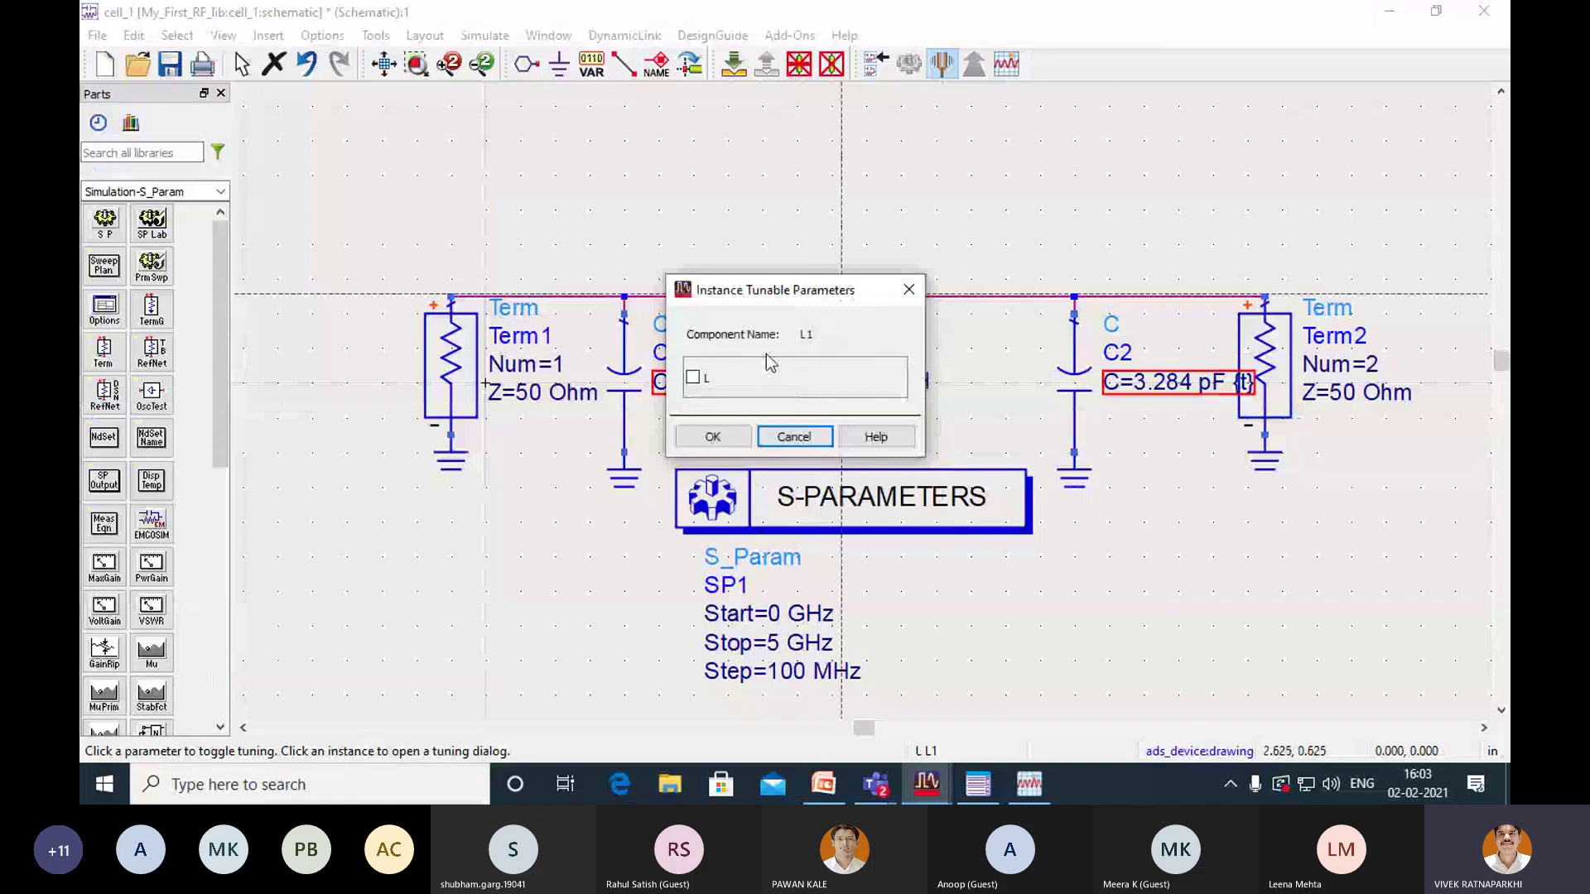
{"action": "left_click", "coordinate": [693, 379]}
{"action": "left_click", "coordinate": [732, 439]}
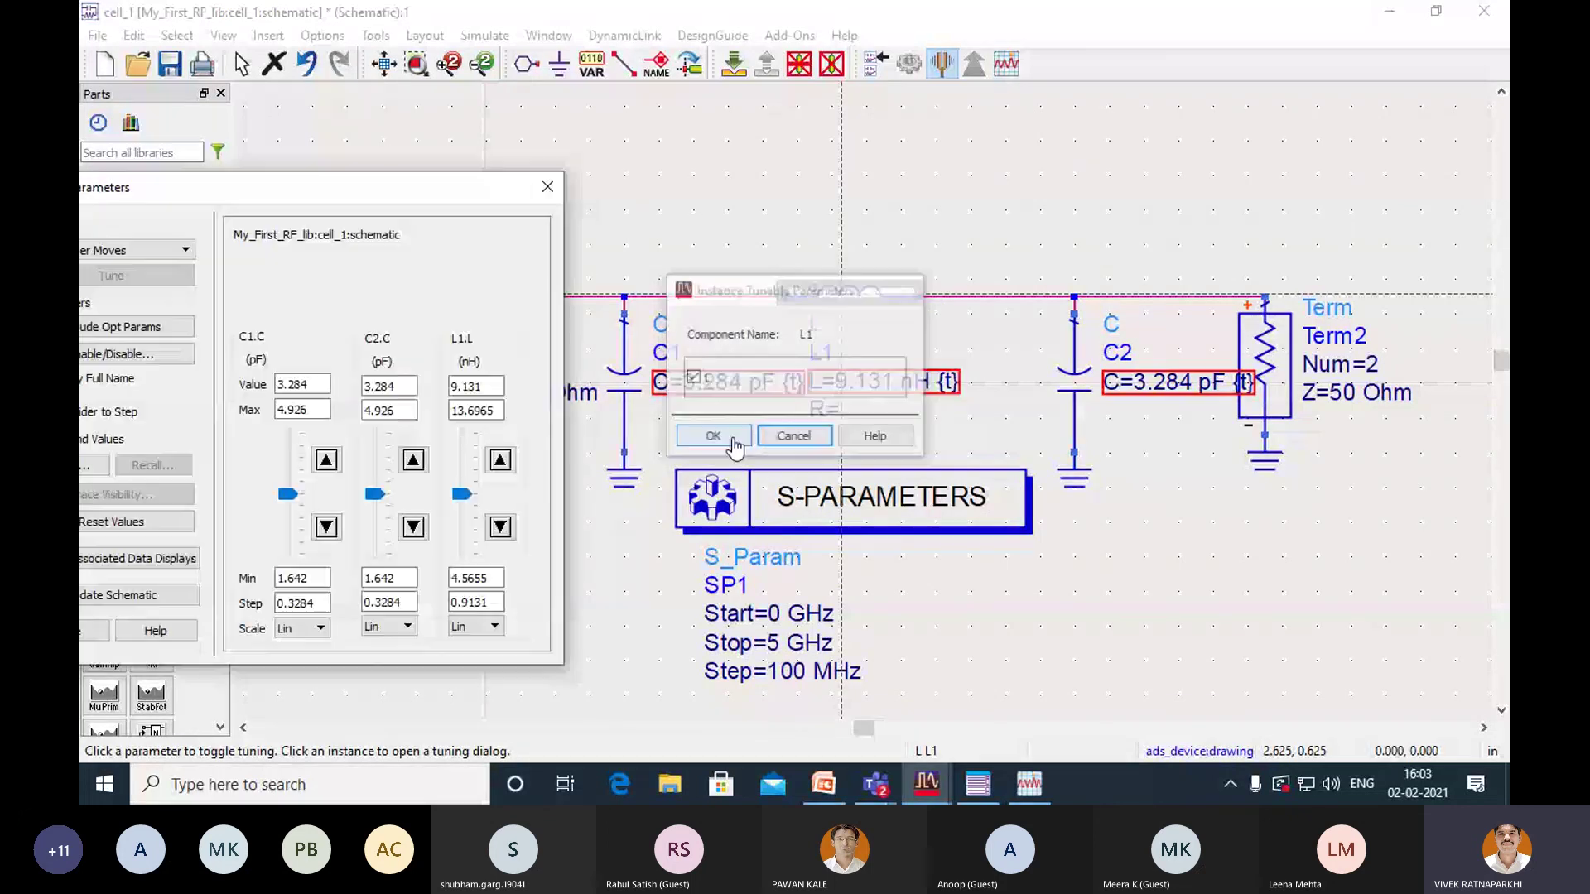
Bring the Tune Parameters dialog over the data display and arrange it and the plot so both traces stay visible.
{"action": "left_click_drag", "start_coordinate": [311, 190], "coordinate": [517, 159]}
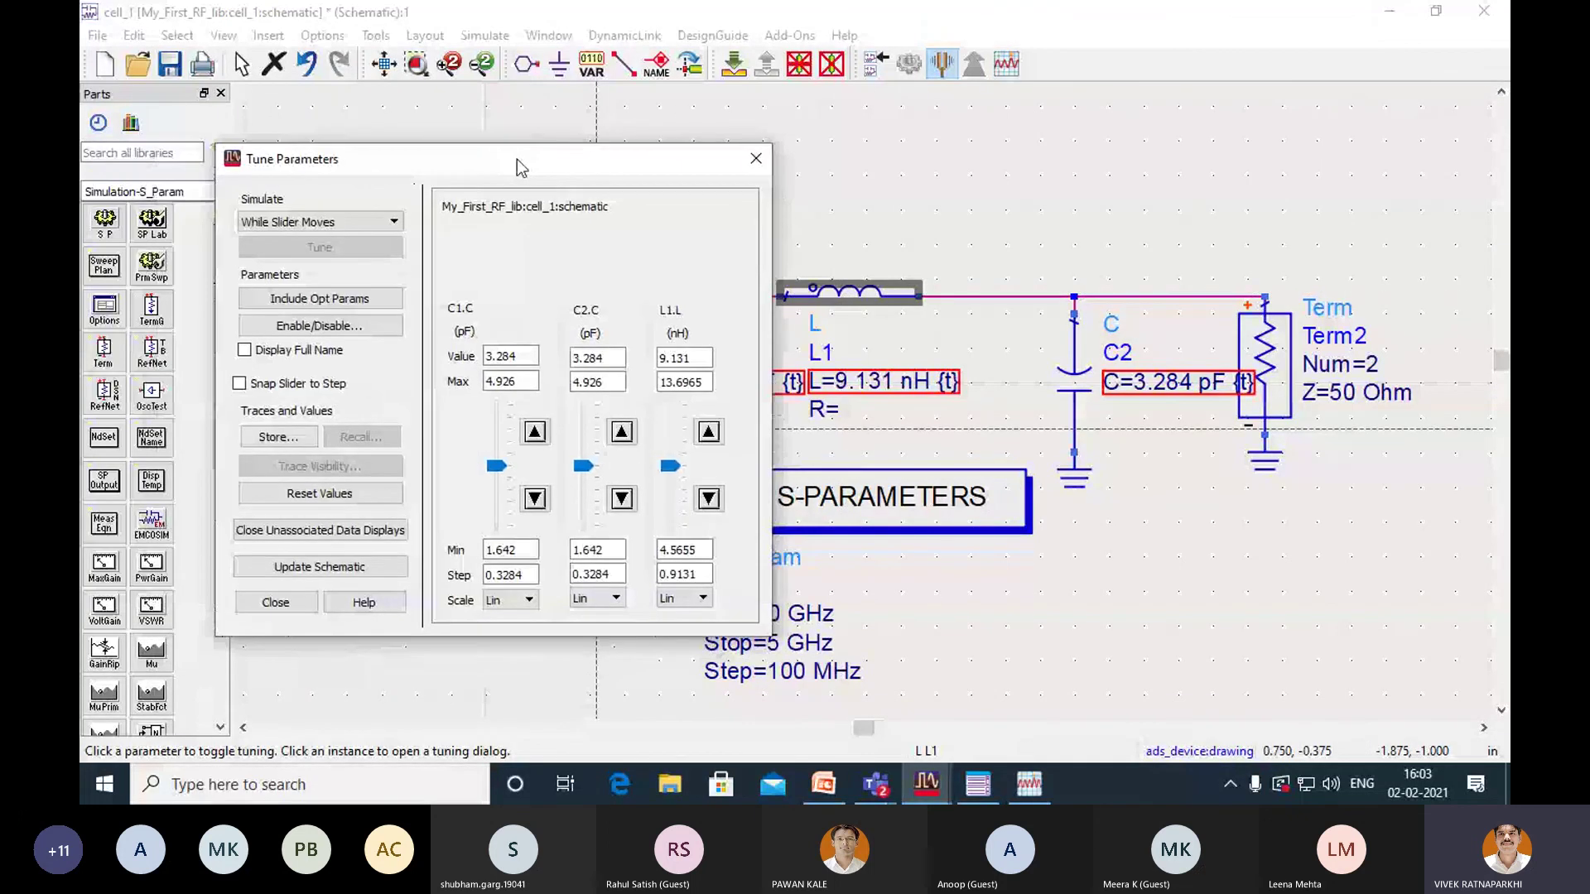
{"action": "left_click", "coordinate": [964, 782]}
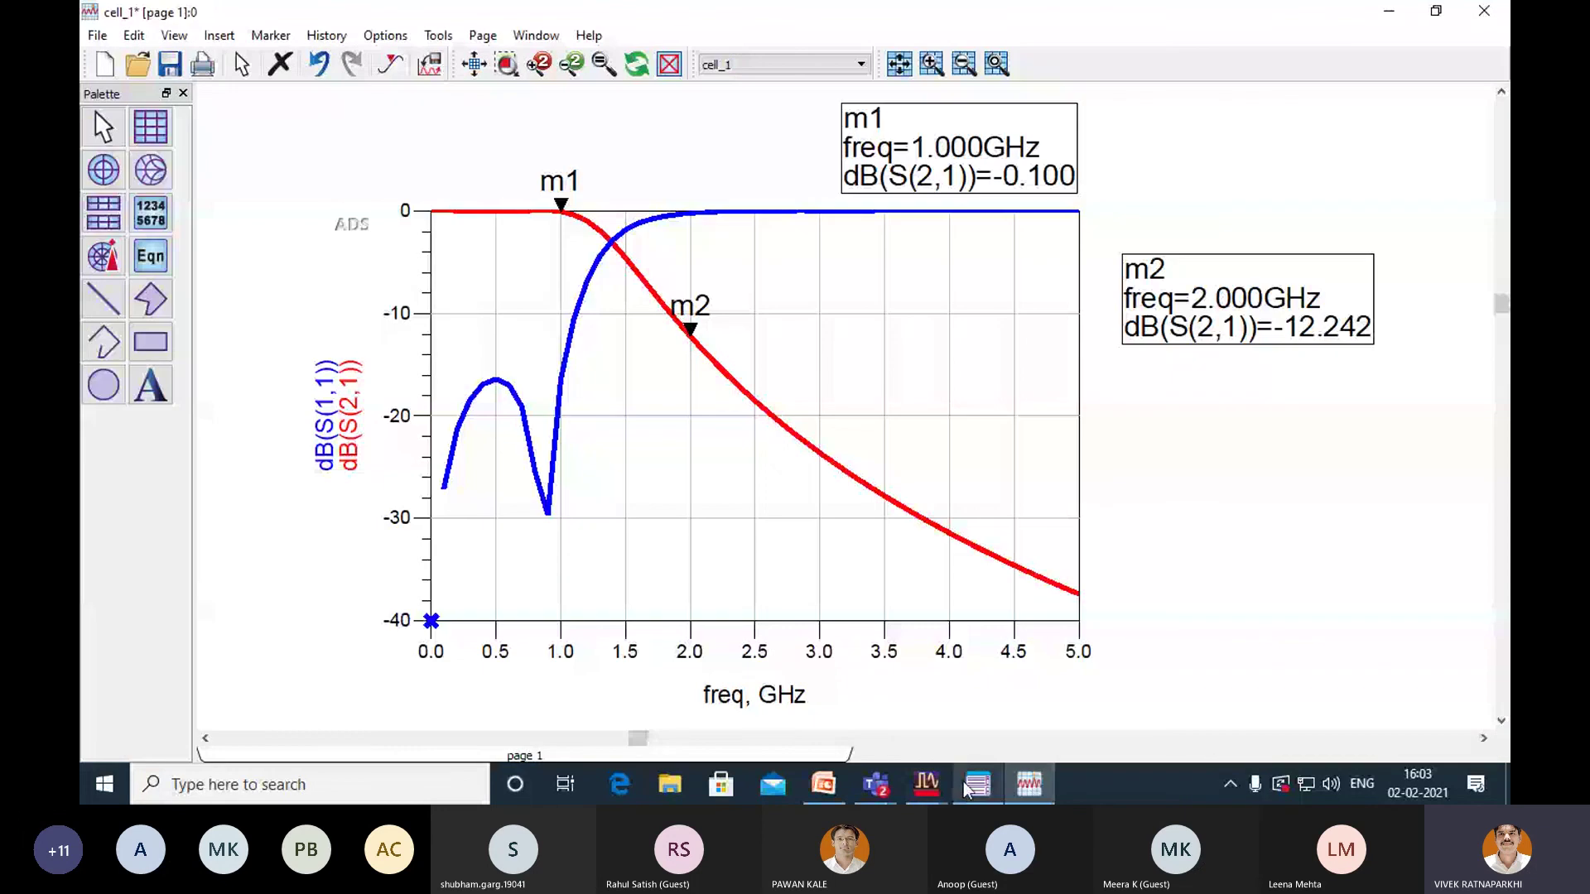
{"action": "mouse_move", "coordinate": [932, 788]}
{"action": "left_click", "coordinate": [1135, 699]}
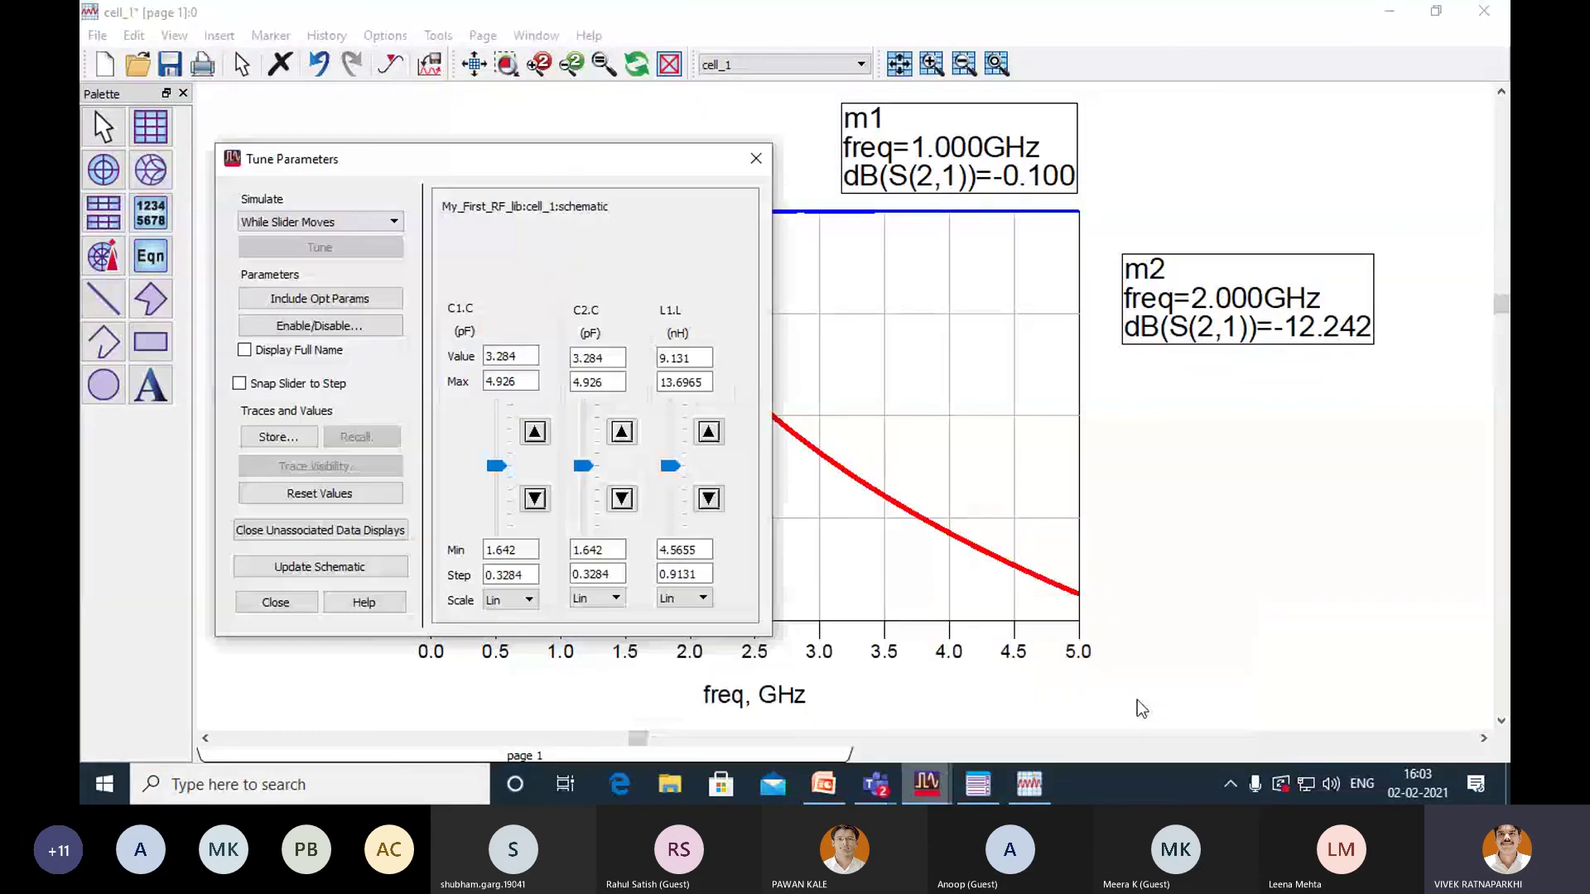
{"action": "left_click", "coordinate": [916, 312]}
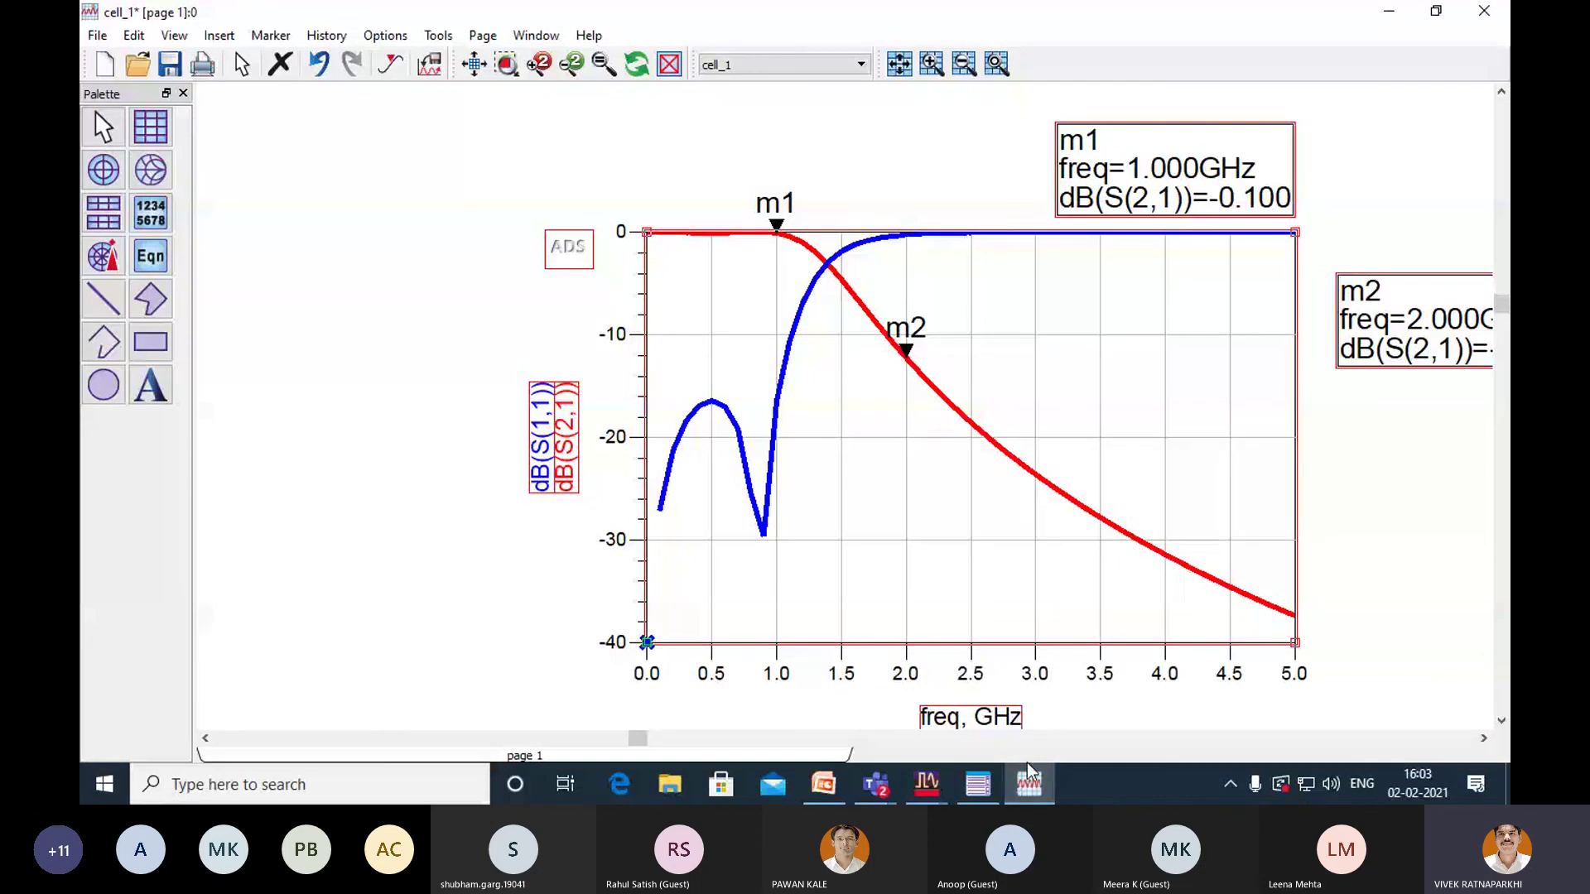
{"action": "mouse_move", "coordinate": [927, 790]}
{"action": "left_click", "coordinate": [1164, 717]}
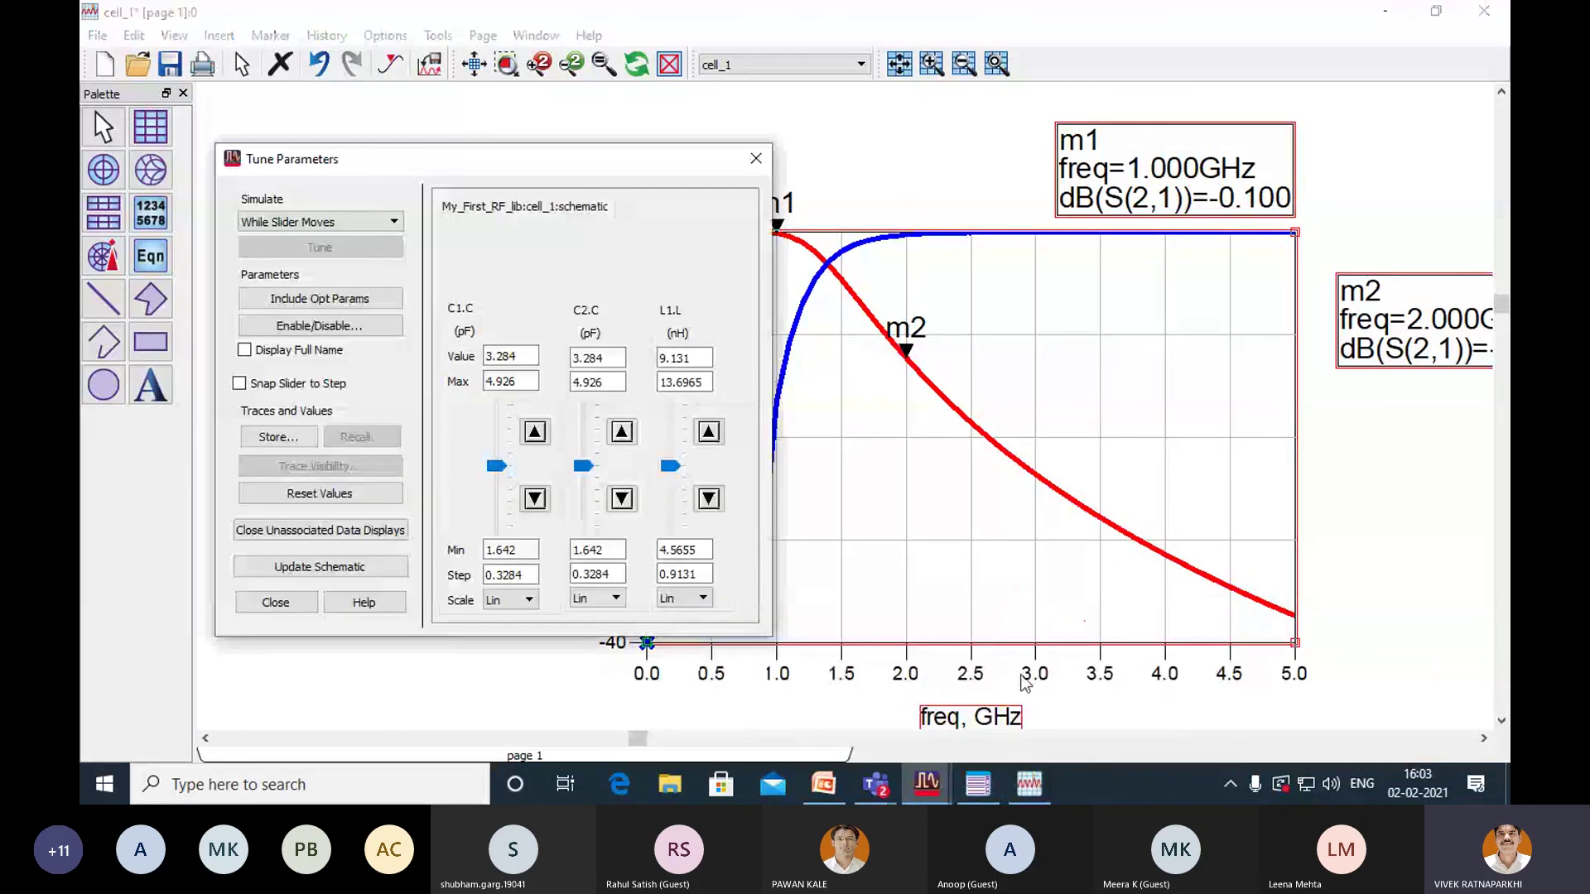
{"action": "left_click_drag", "start_coordinate": [569, 175], "coordinate": [352, 137]}
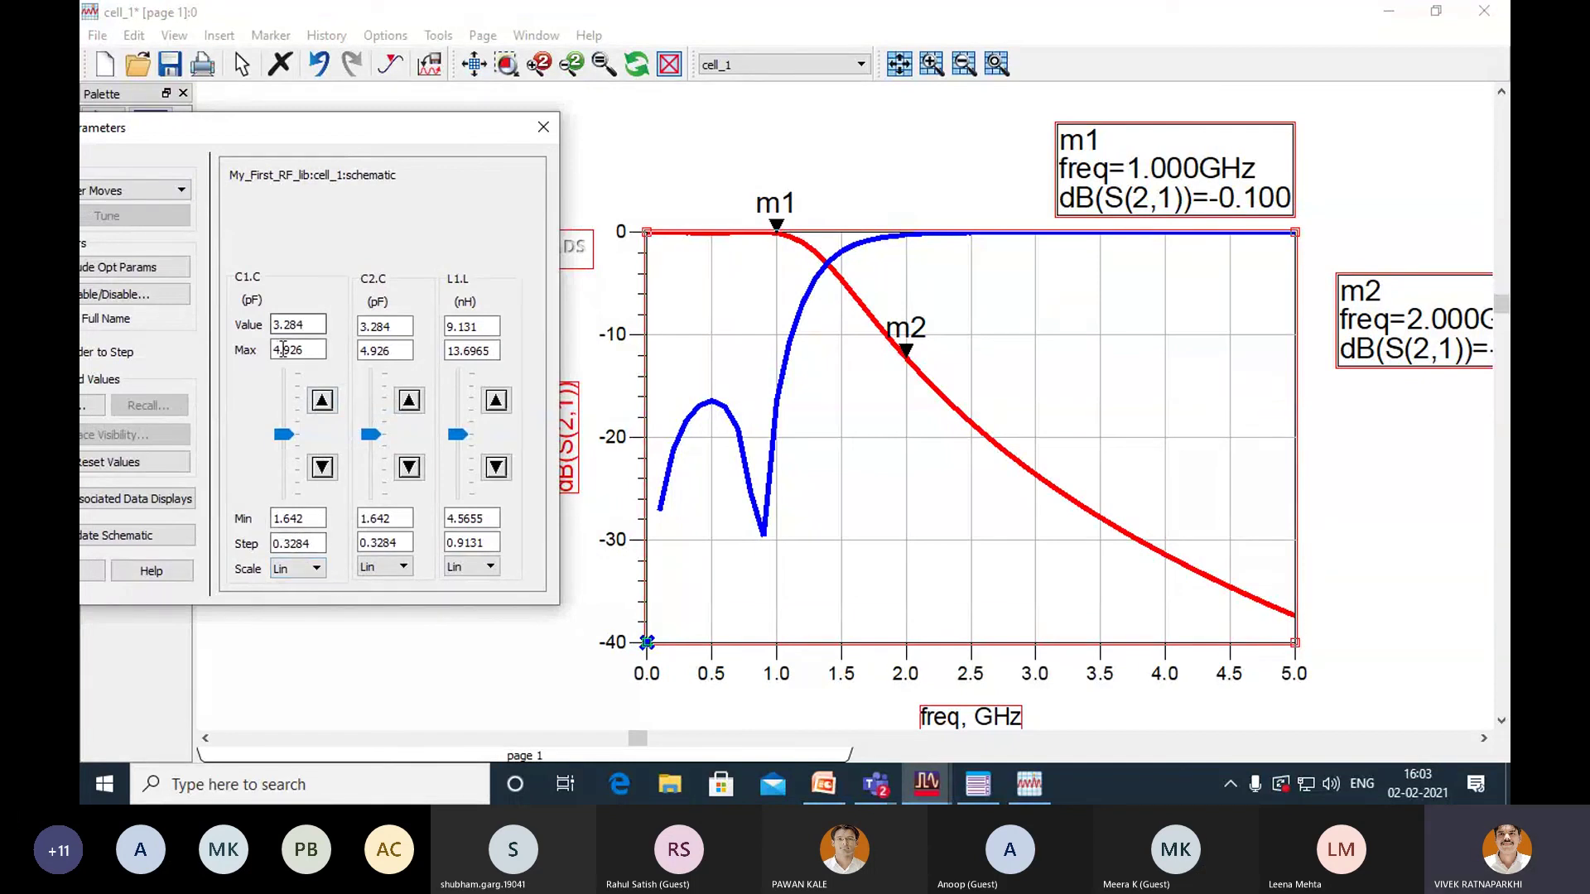
{"action": "left_click", "coordinate": [295, 519]}
{"action": "left_click_drag", "start_coordinate": [319, 543], "coordinate": [267, 543]}
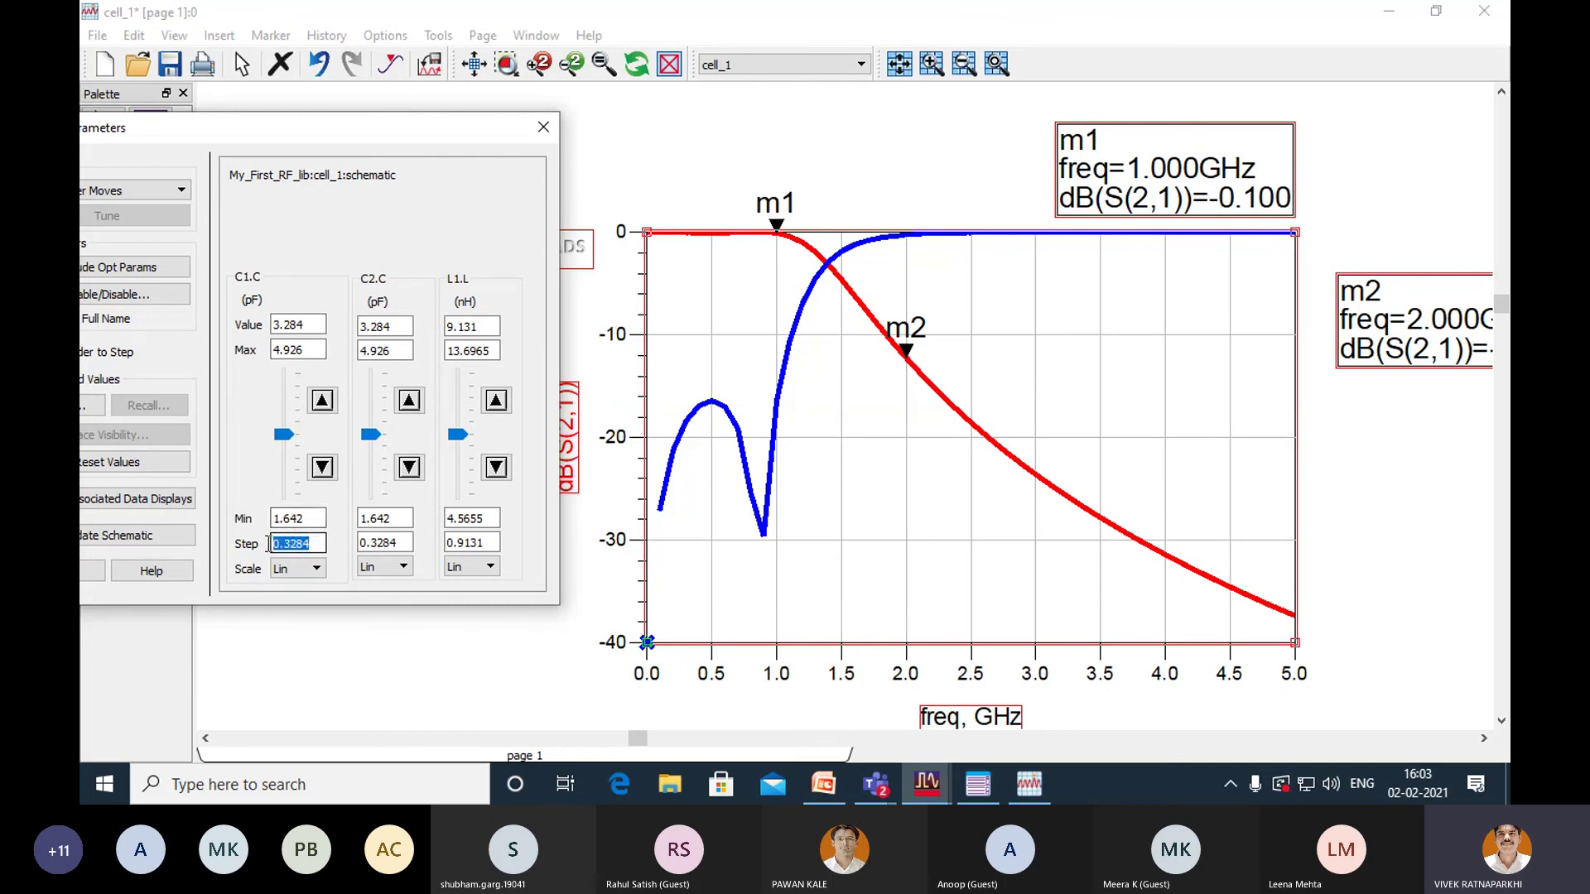
{"action": "left_click_drag", "start_coordinate": [406, 543], "coordinate": [359, 545]}
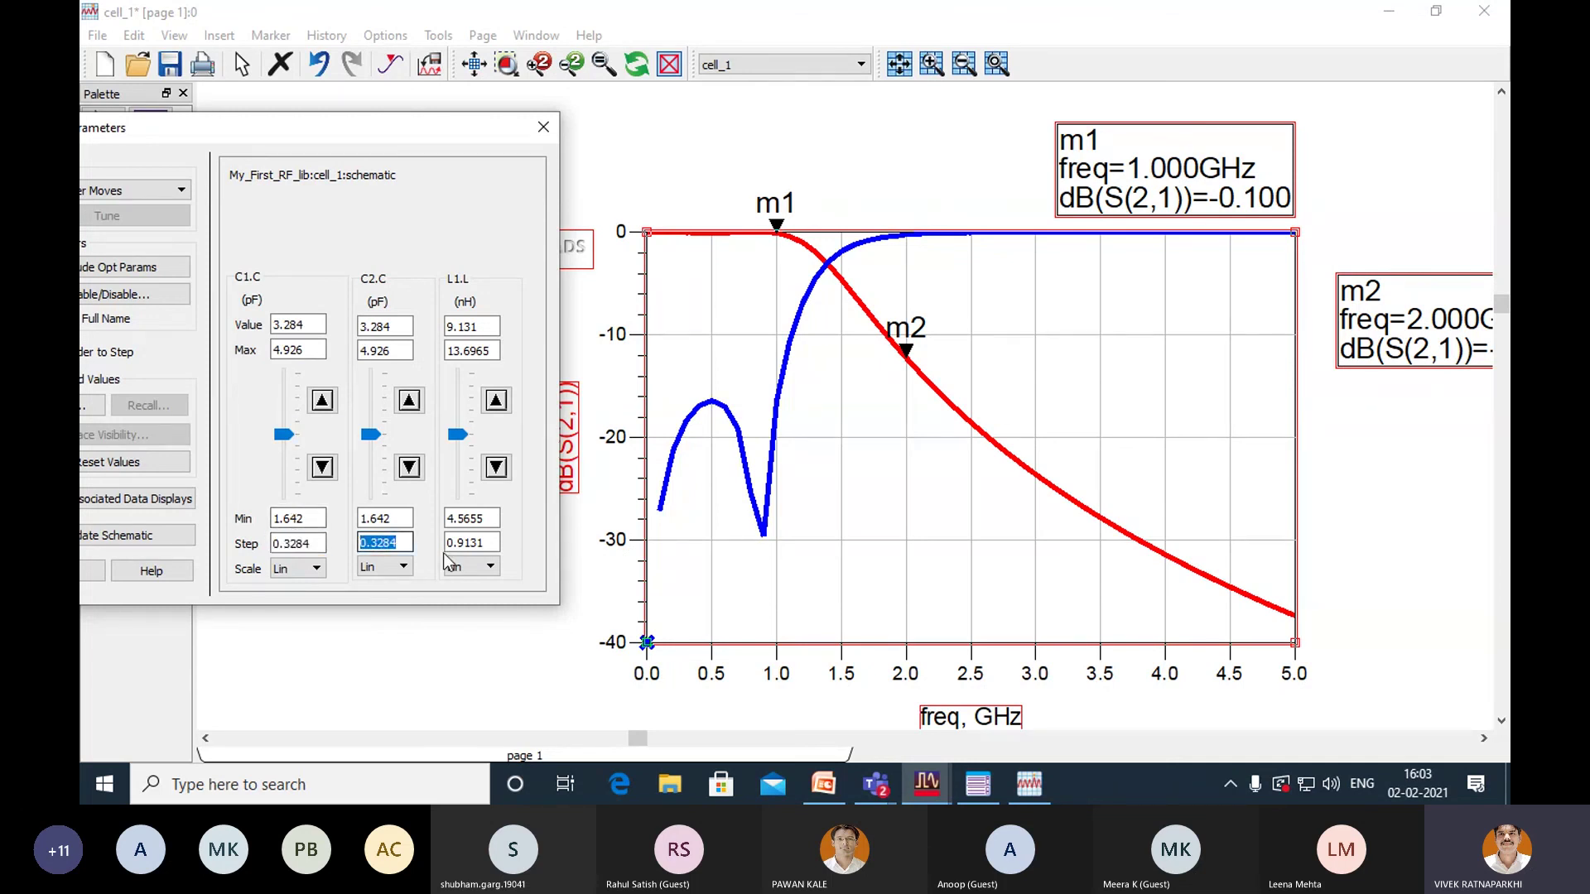
{"action": "left_click_drag", "start_coordinate": [496, 543], "coordinate": [441, 543]}
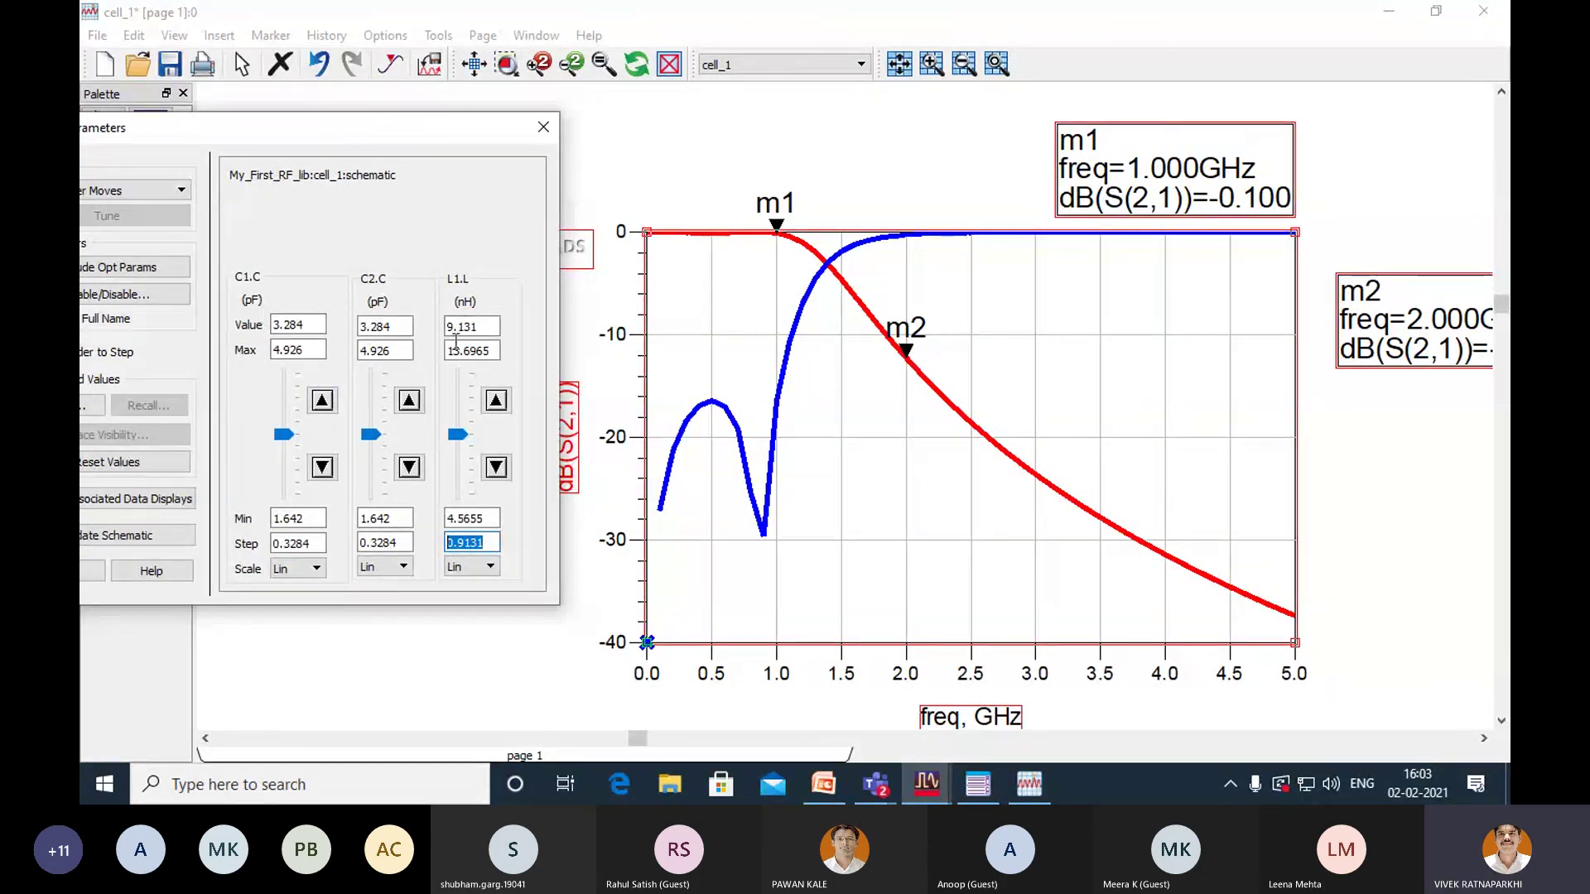
Raise the tuned capacitance of C1 step by step to 4.5976 pF.
{"action": "left_click", "coordinate": [322, 400]}
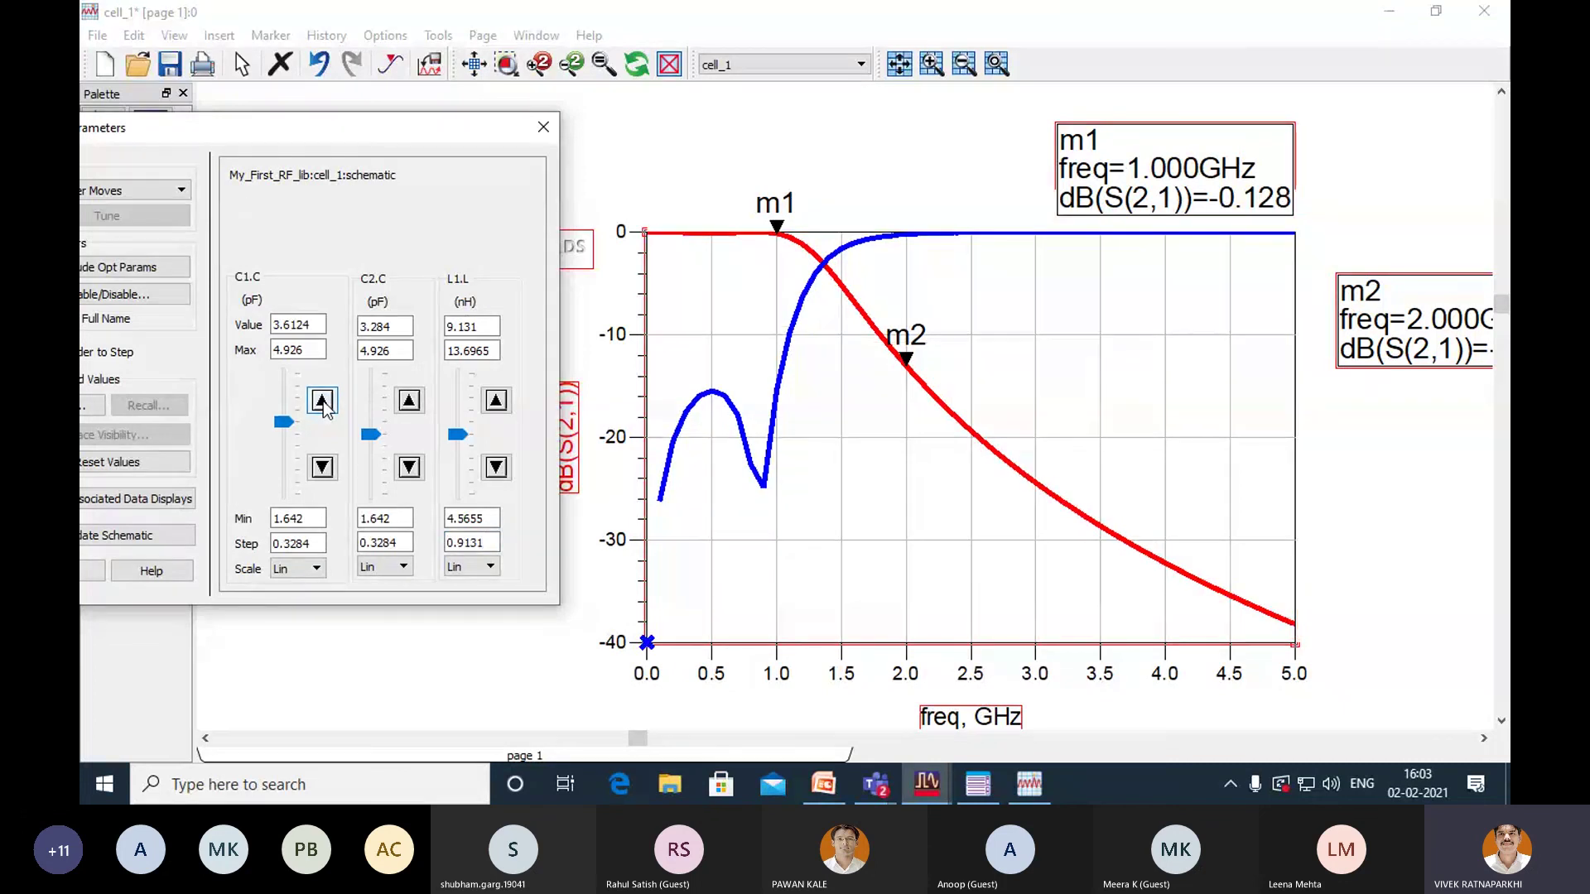
{"action": "left_click", "coordinate": [322, 400]}
{"action": "left_click", "coordinate": [322, 400]}
{"action": "left_click", "coordinate": [322, 401]}
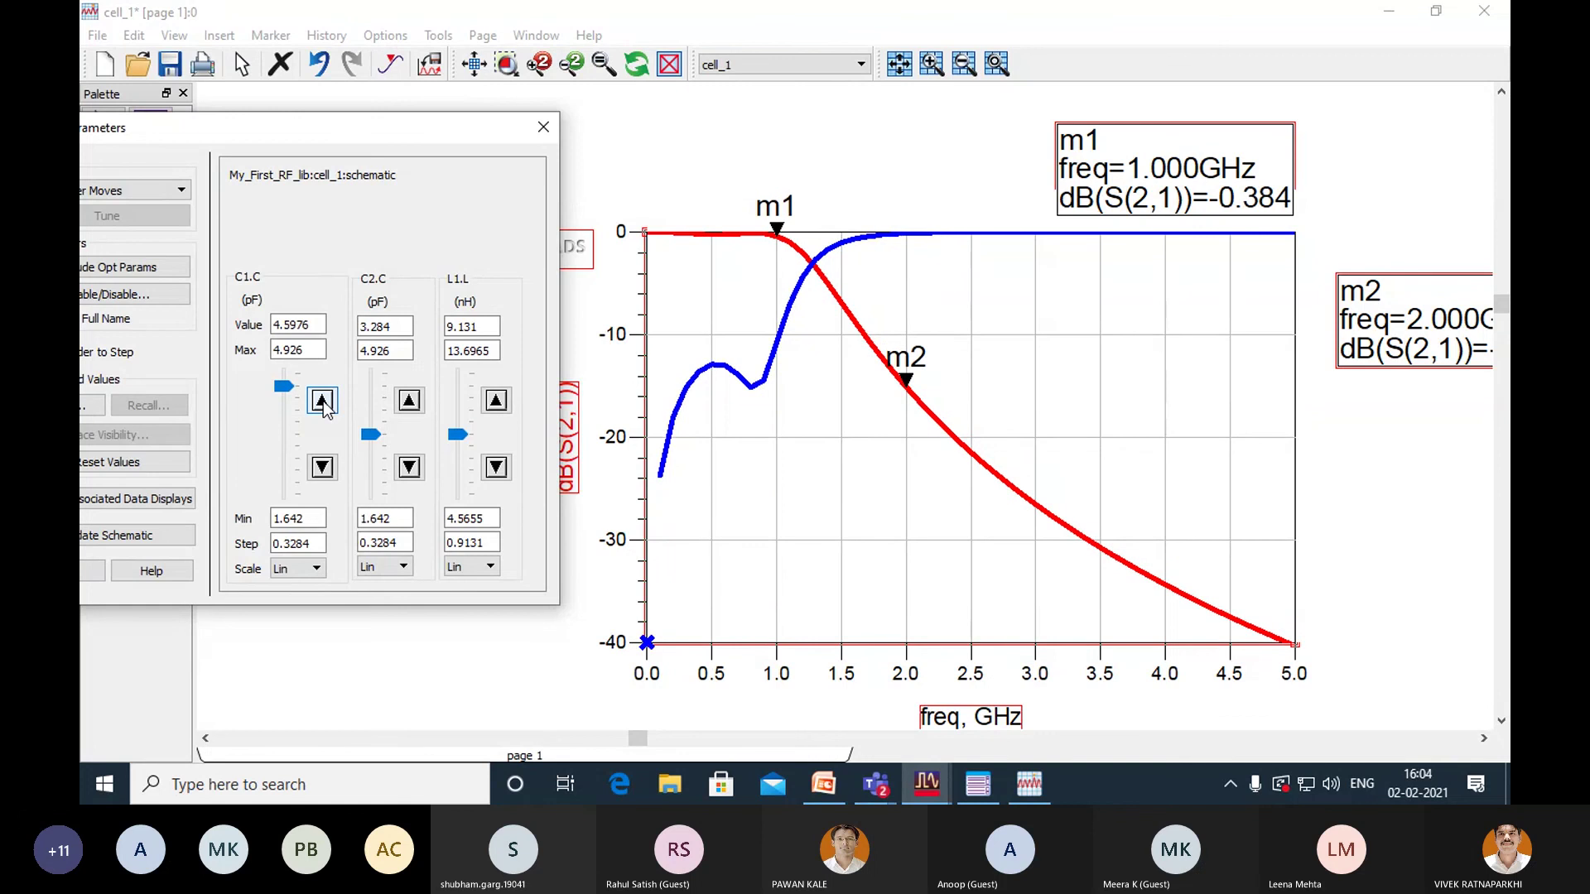
Step the tuned capacitance of C2 down and back up to 4.926 pF, and raise C1 to 4.926 pF as well.
{"action": "left_click", "coordinate": [409, 467]}
{"action": "left_click", "coordinate": [409, 468]}
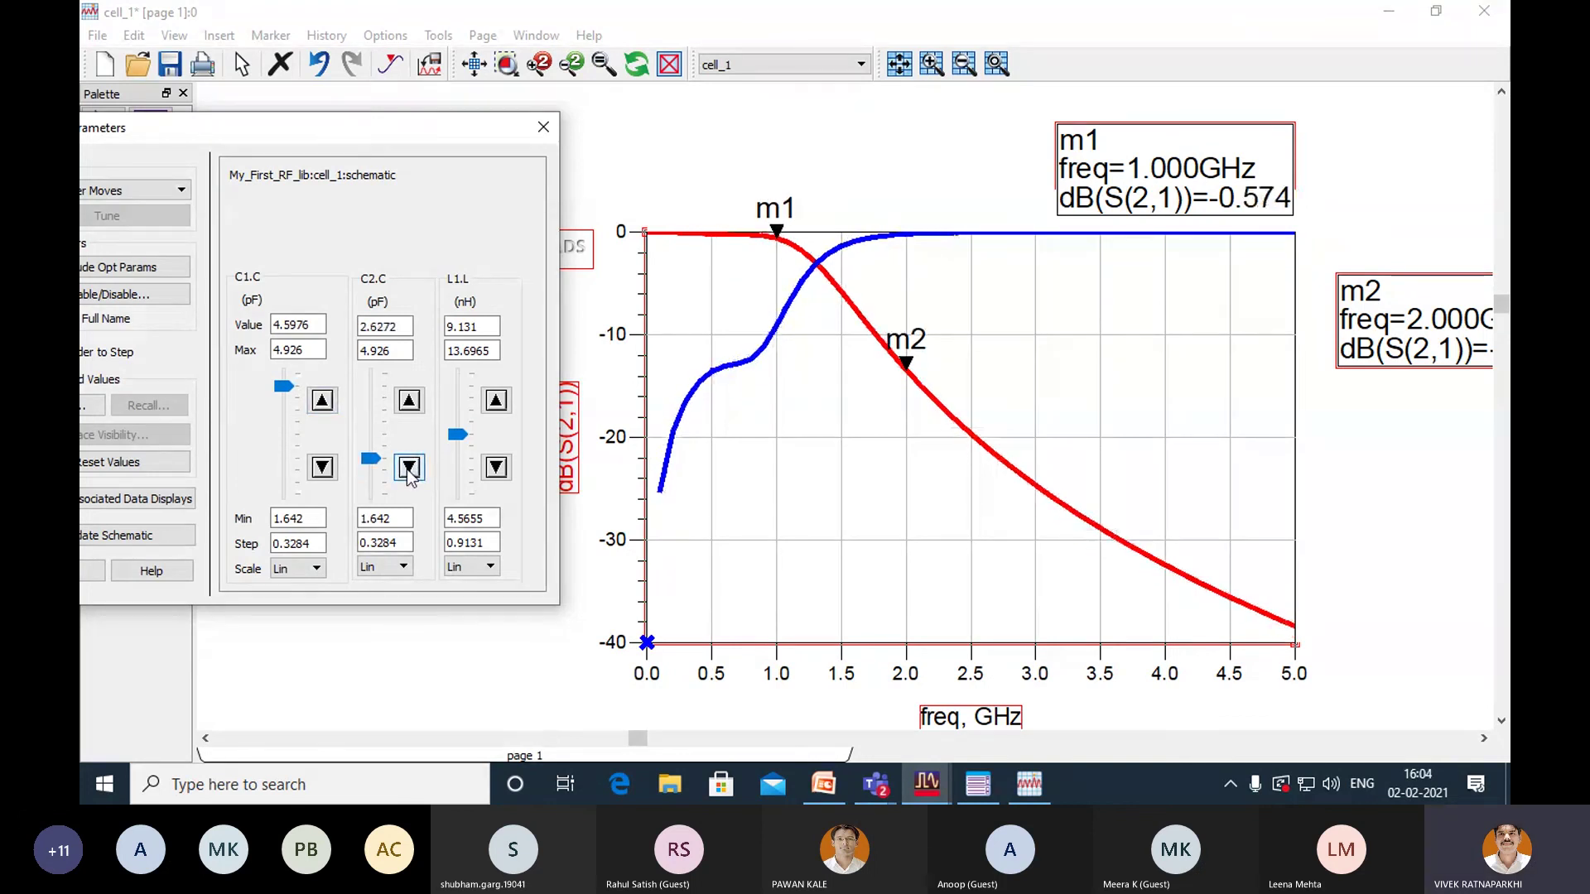
{"action": "left_click", "coordinate": [409, 468]}
{"action": "left_click", "coordinate": [408, 468]}
{"action": "left_click", "coordinate": [409, 401]}
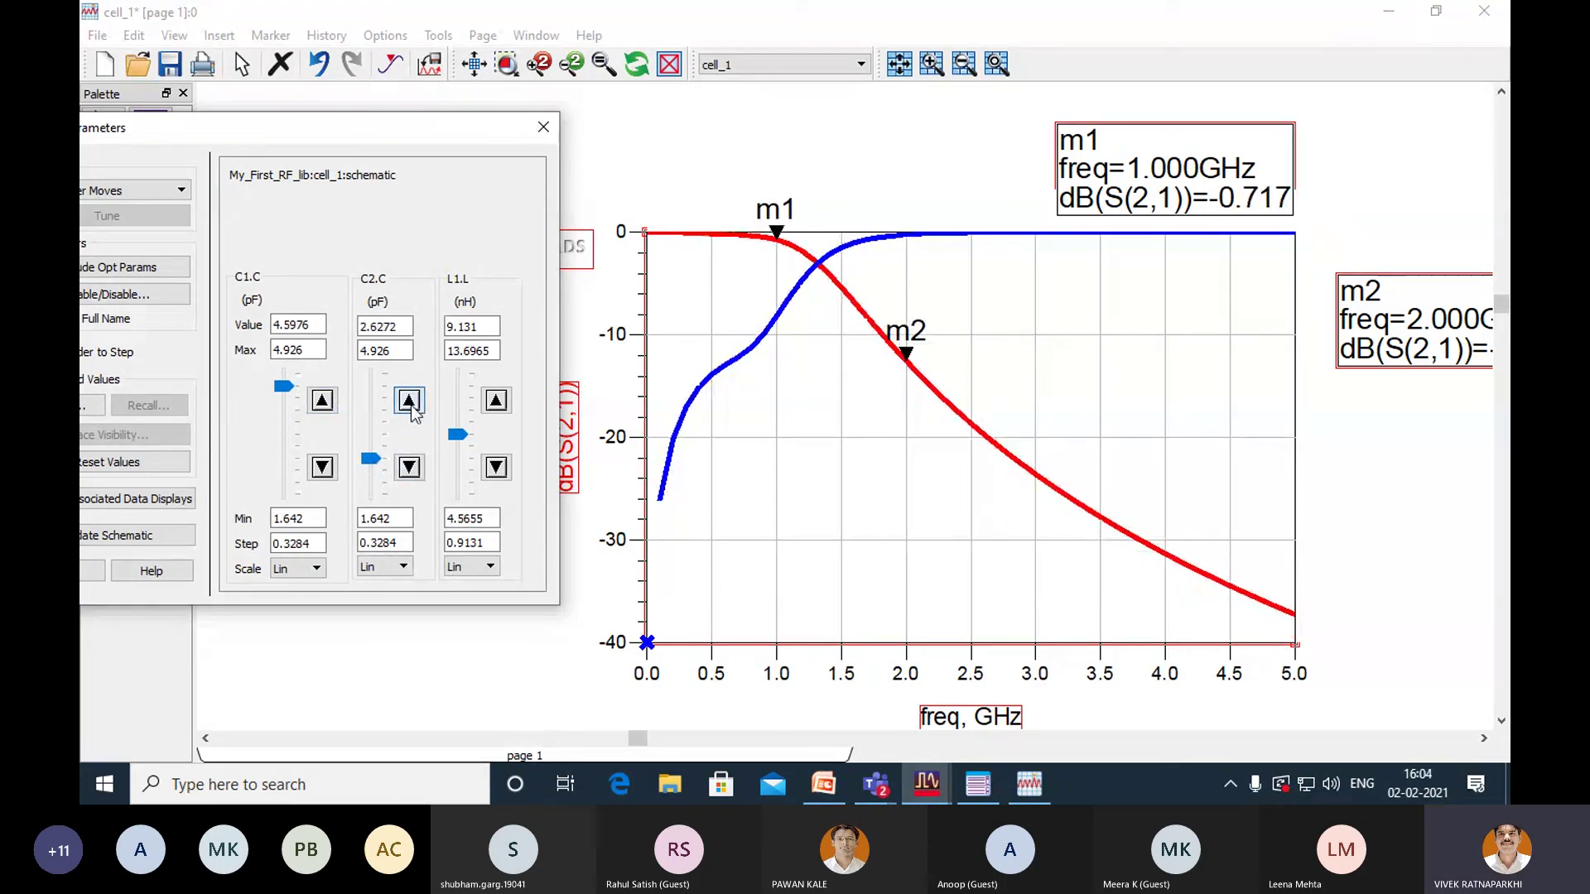
{"action": "left_click", "coordinate": [409, 401]}
{"action": "left_click", "coordinate": [409, 401]}
{"action": "left_click", "coordinate": [409, 401]}
{"action": "left_click", "coordinate": [409, 401]}
{"action": "left_click", "coordinate": [409, 400]}
{"action": "left_click", "coordinate": [409, 400]}
{"action": "left_click", "coordinate": [409, 401]}
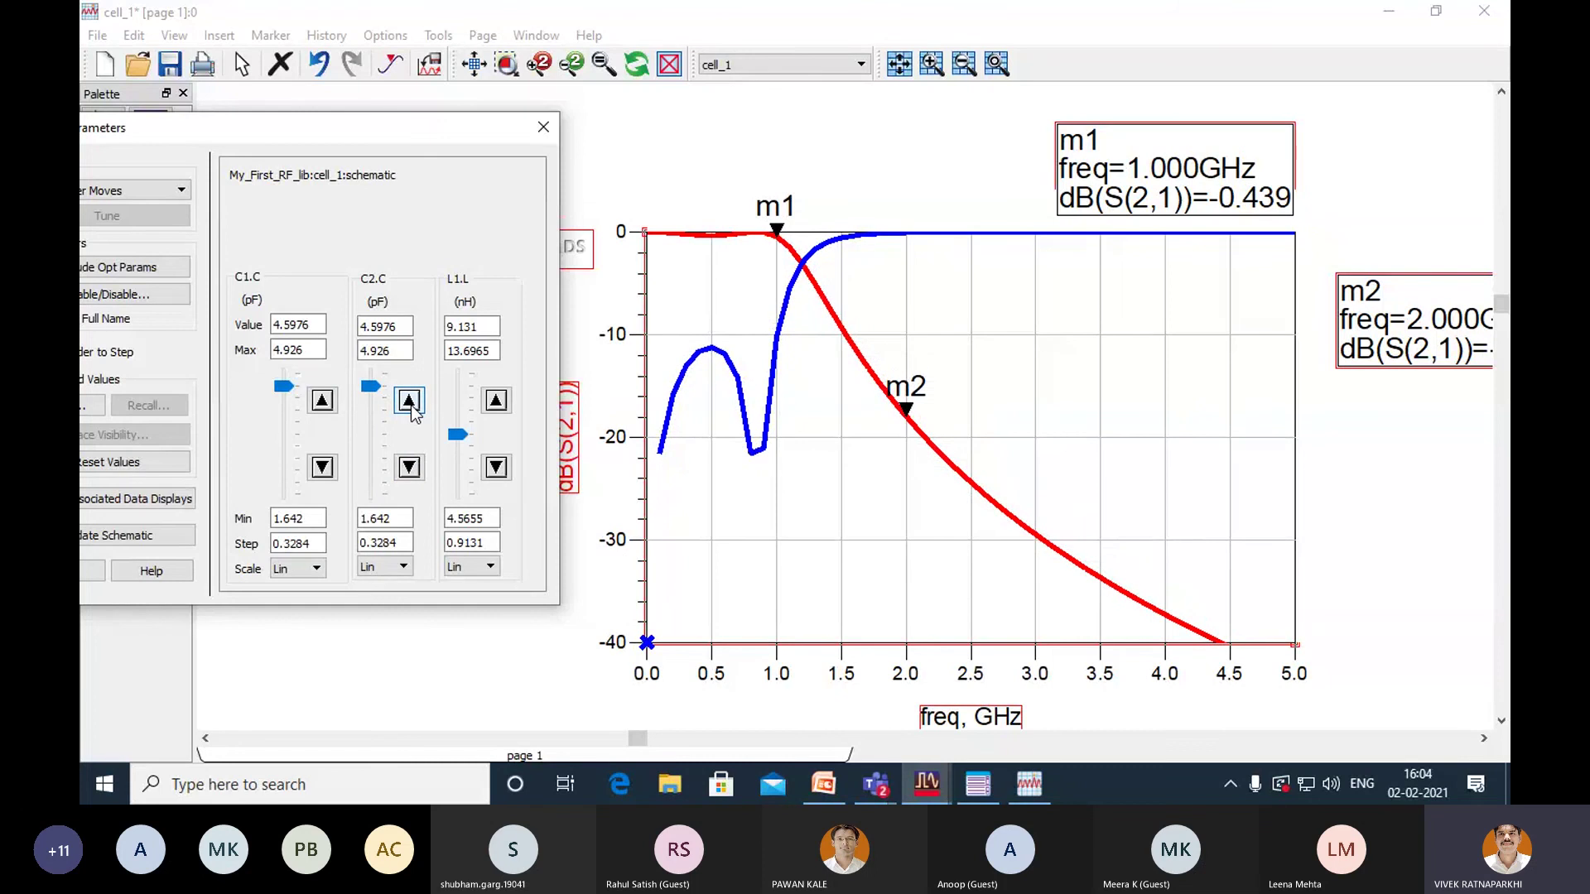
{"action": "left_click", "coordinate": [409, 401]}
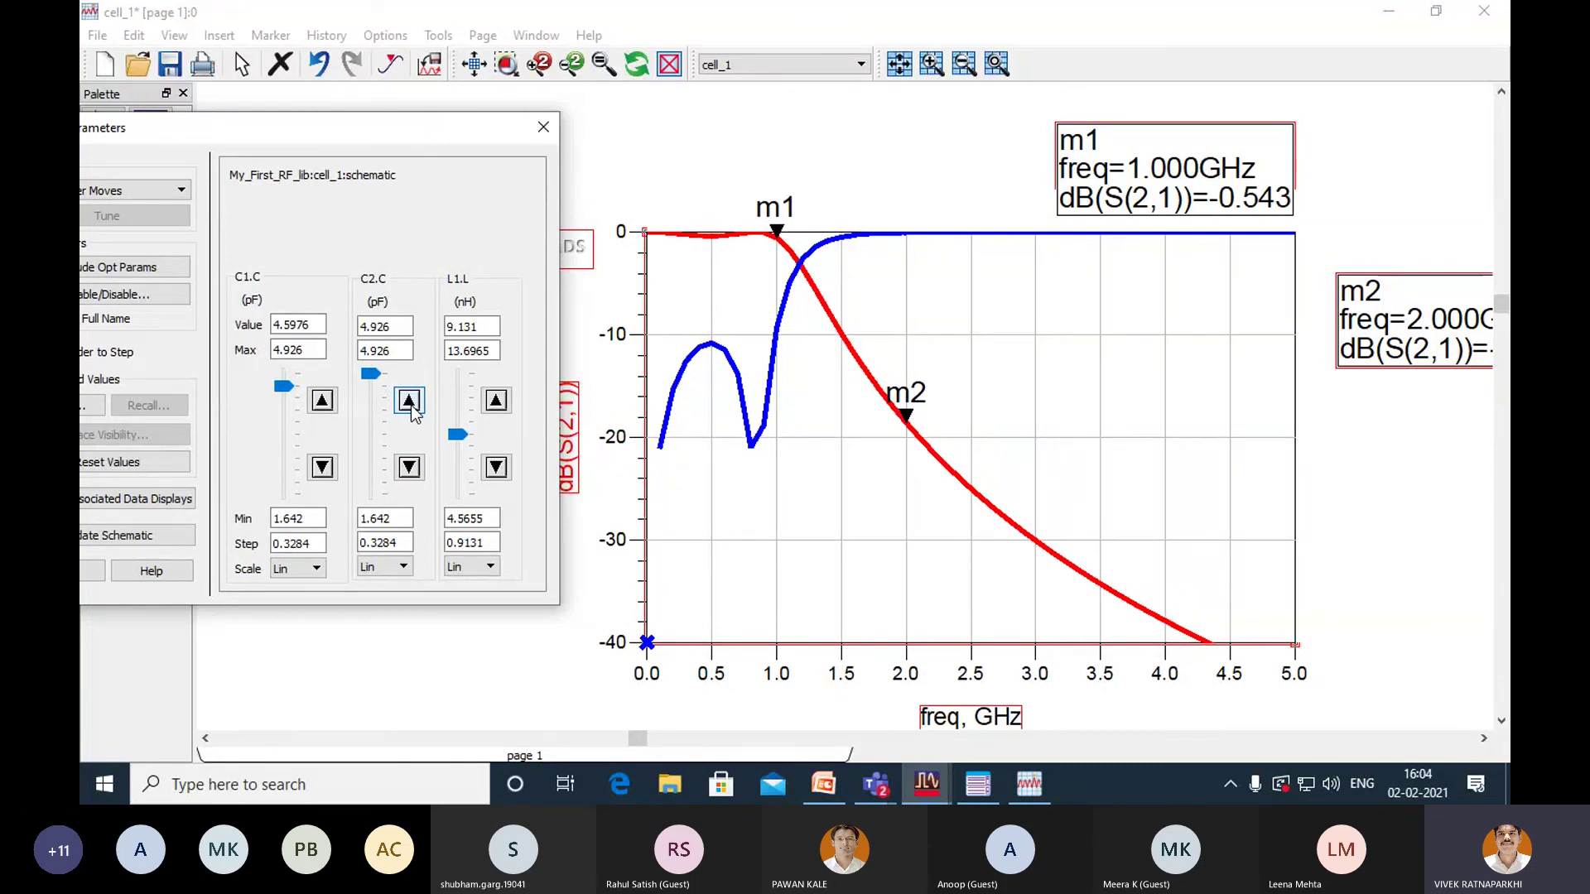
{"action": "left_click", "coordinate": [322, 401]}
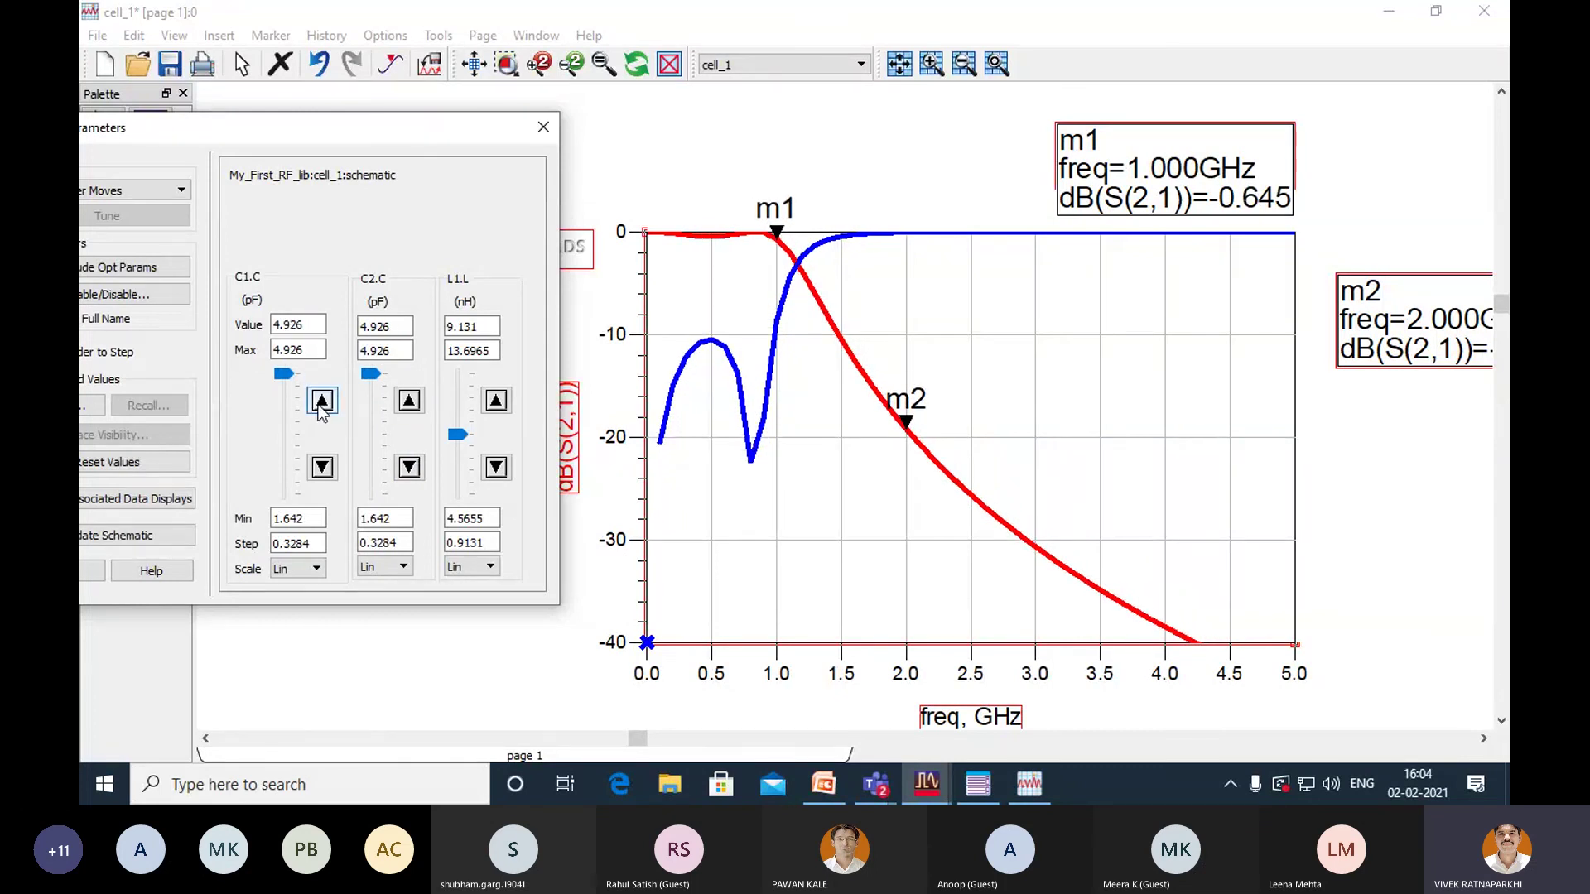
Move the m2 readout fully into view over the plot's right edge and return to the Tune Parameters dialog above the data display.
{"action": "left_click_drag", "start_coordinate": [1381, 360], "coordinate": [1272, 381]}
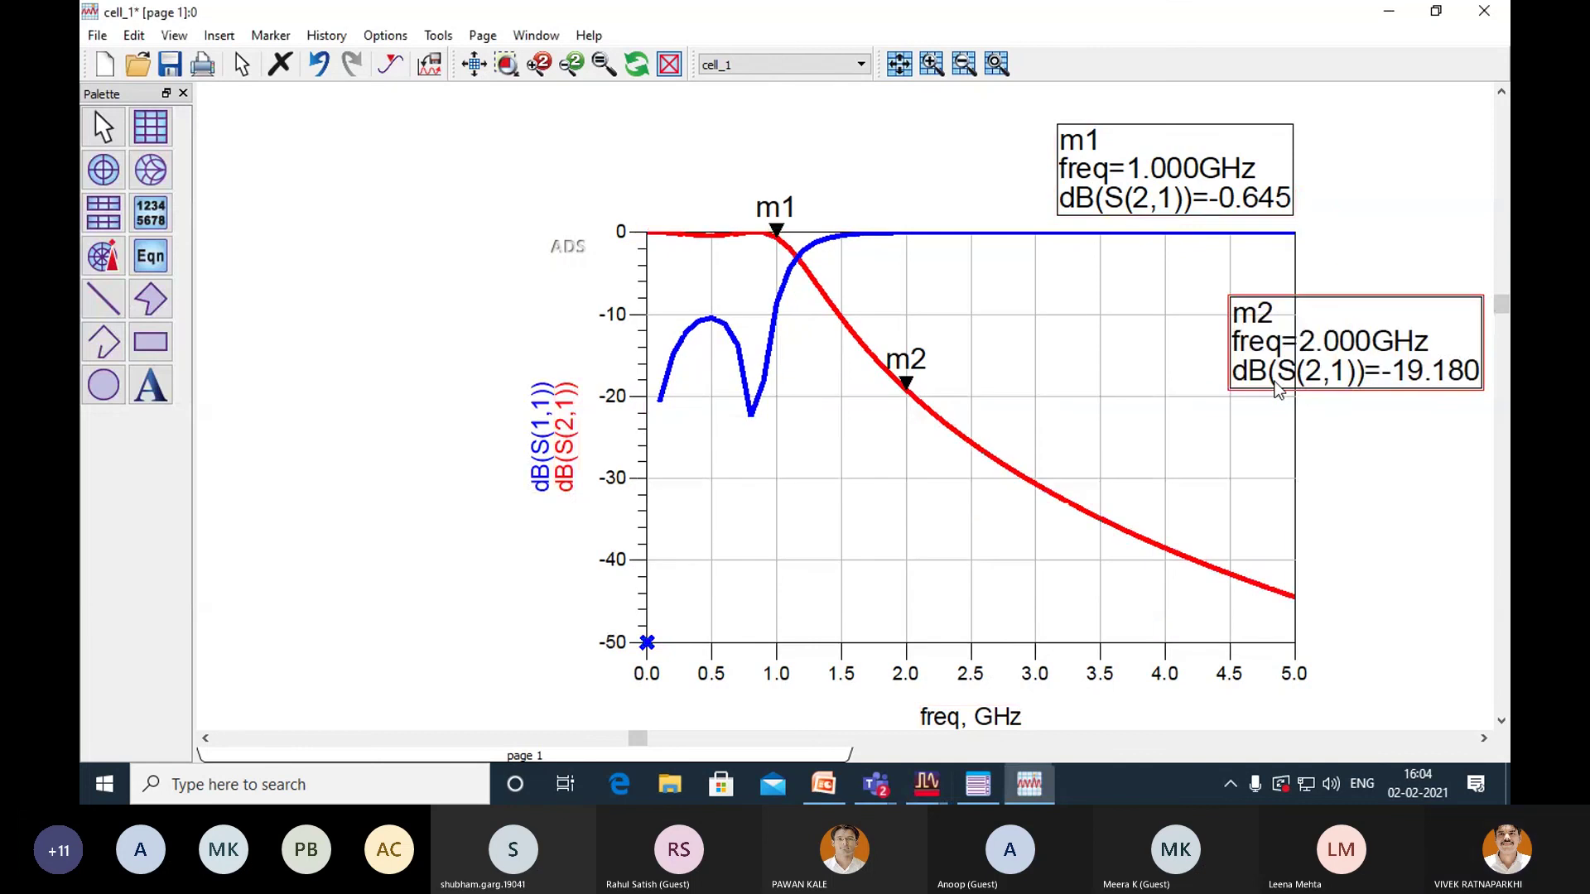
{"action": "left_click", "coordinate": [993, 790]}
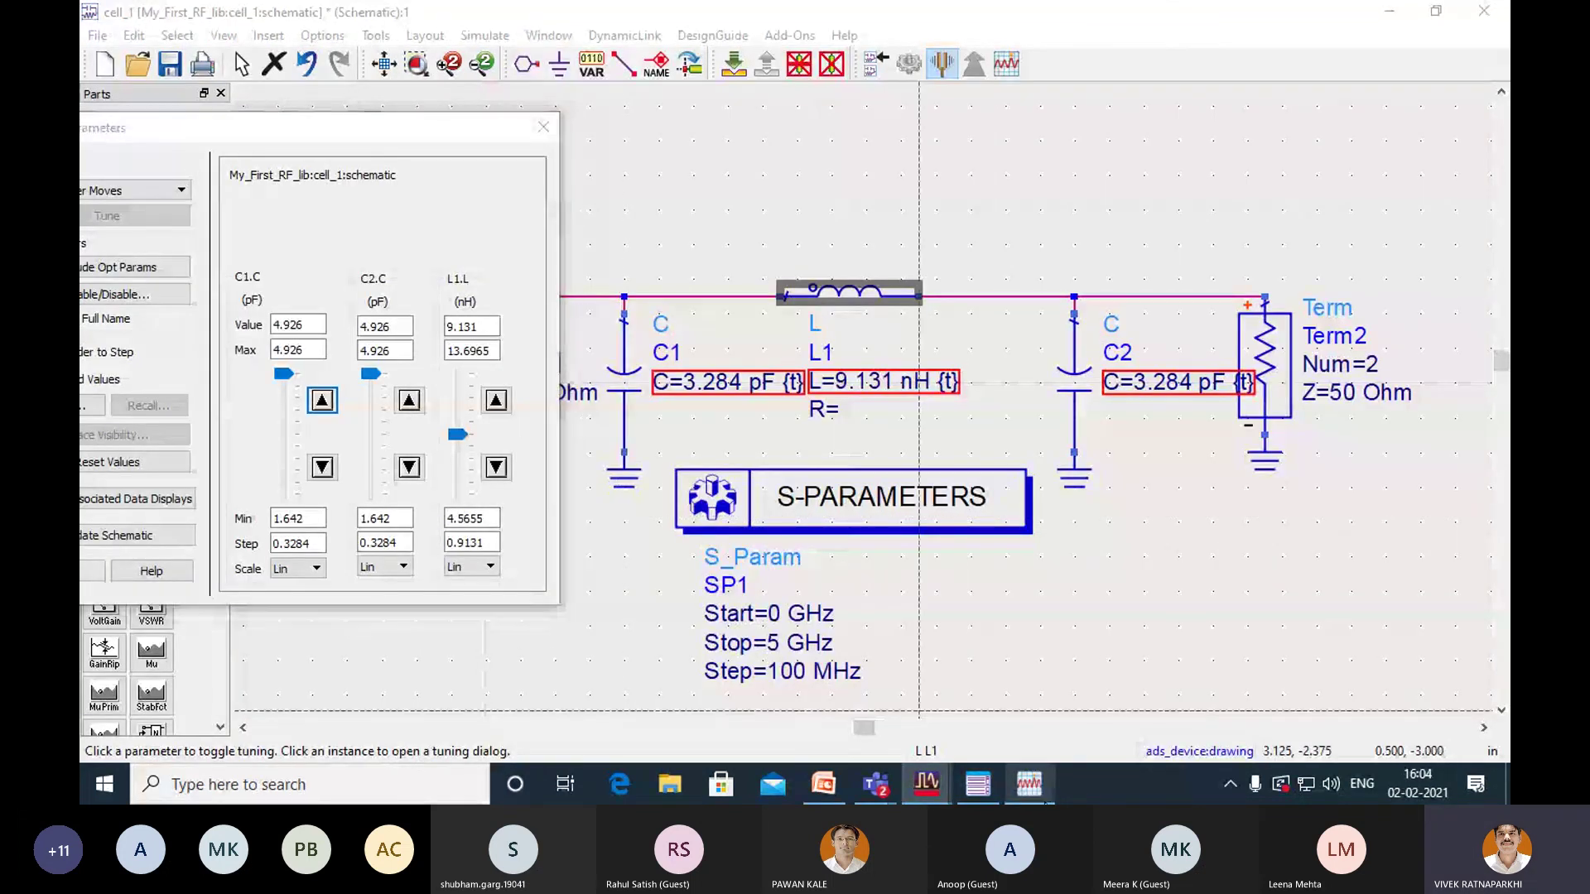
{"action": "left_click", "coordinate": [1029, 783]}
{"action": "mouse_move", "coordinate": [948, 783]}
{"action": "left_click", "coordinate": [1154, 699]}
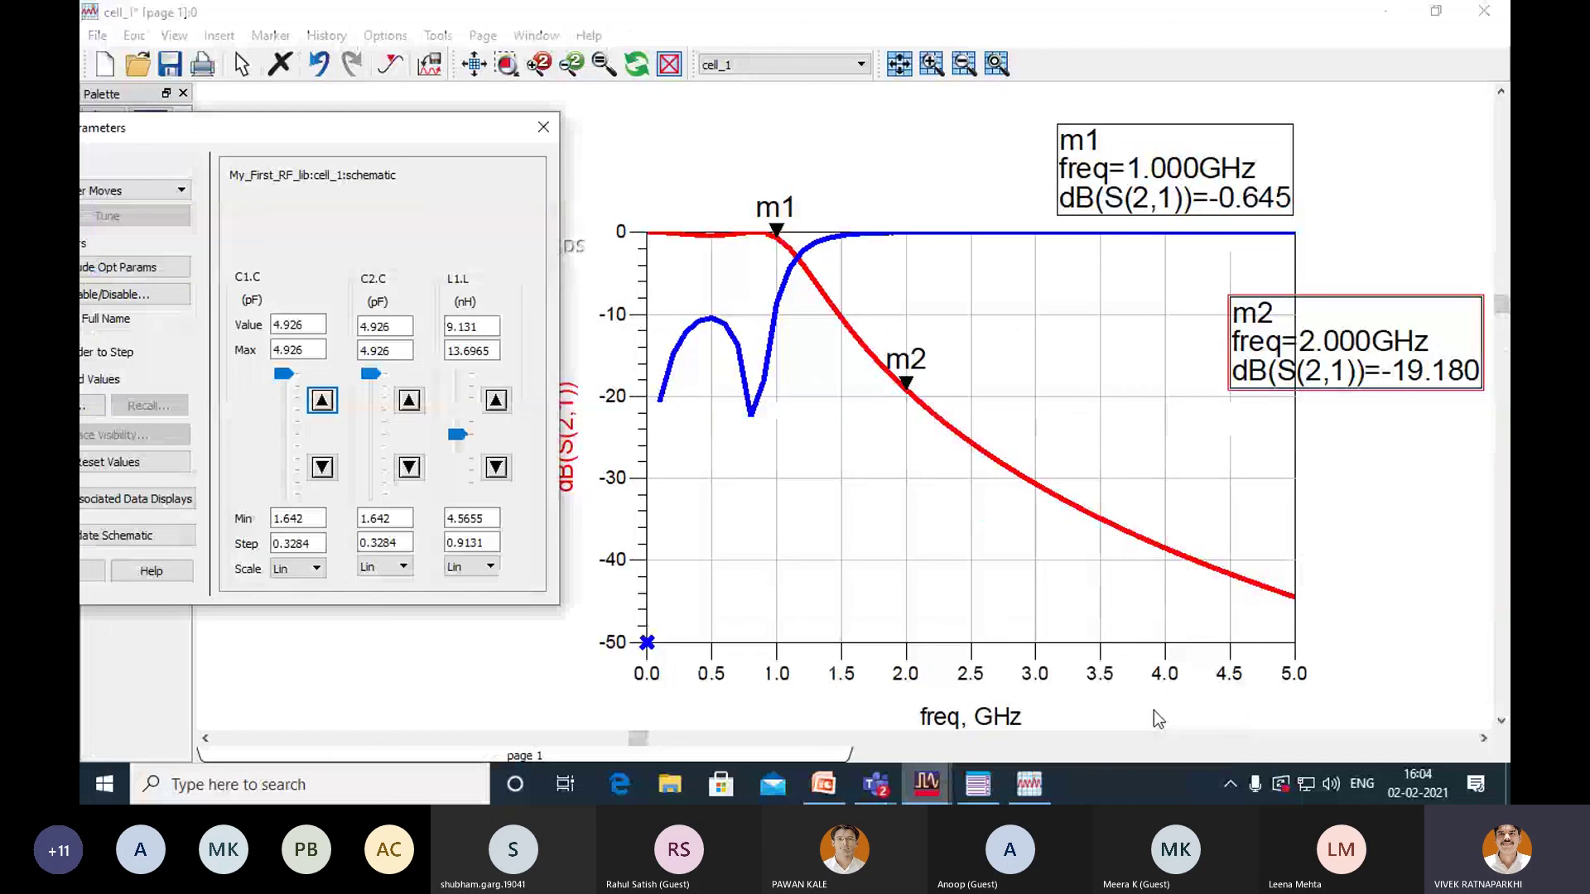
Raise the tuned inductance of L1 step by step to 11.8703 nH.
{"action": "left_click", "coordinate": [495, 400]}
{"action": "left_click", "coordinate": [495, 401]}
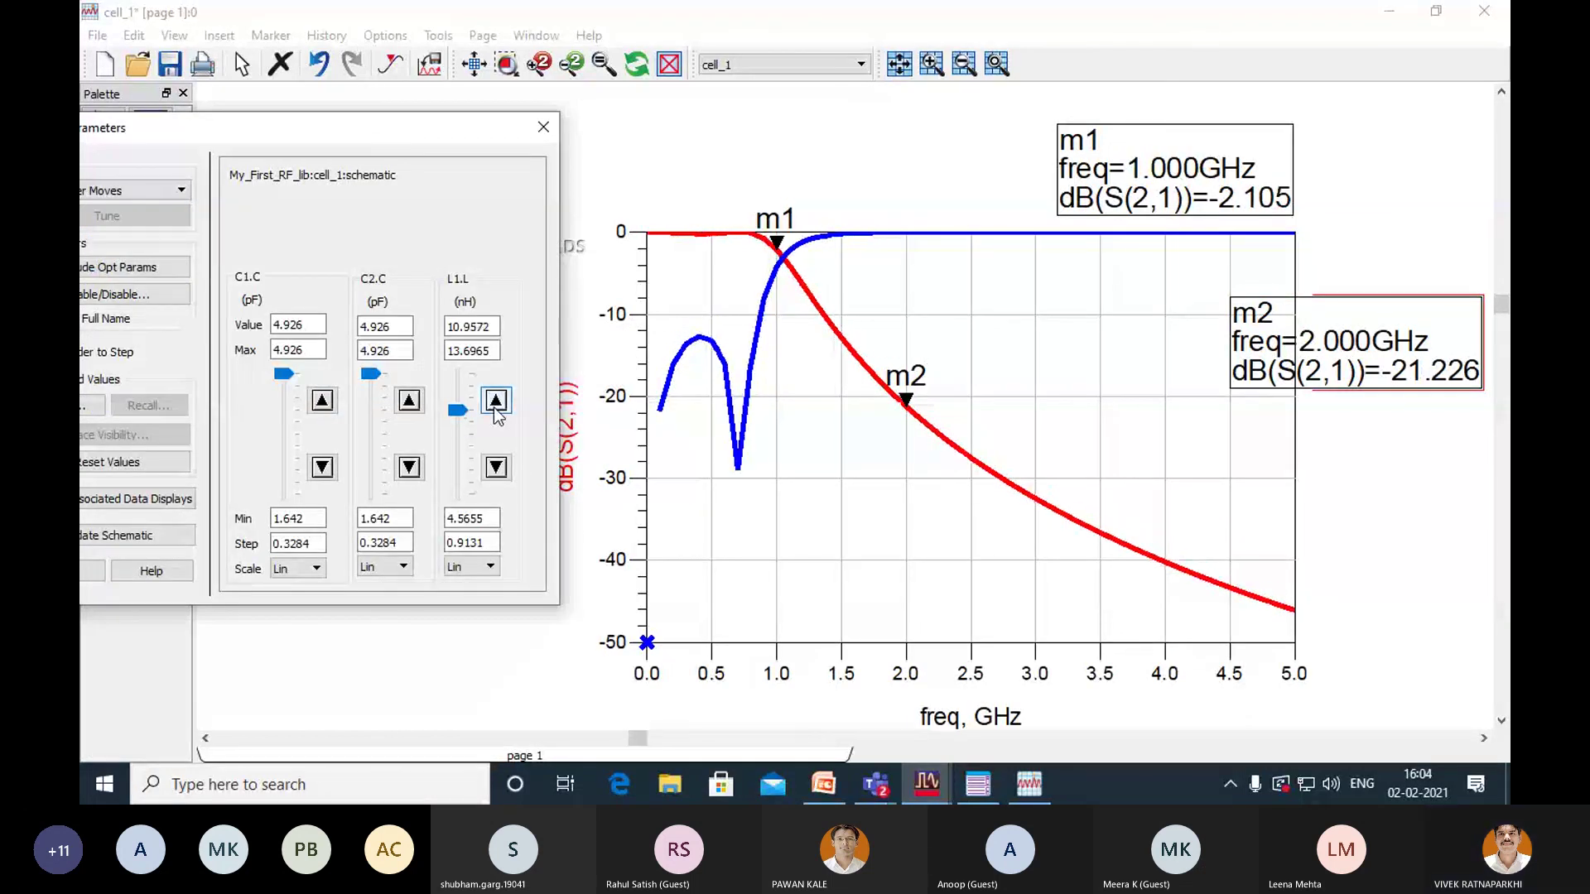
{"action": "left_click", "coordinate": [495, 401]}
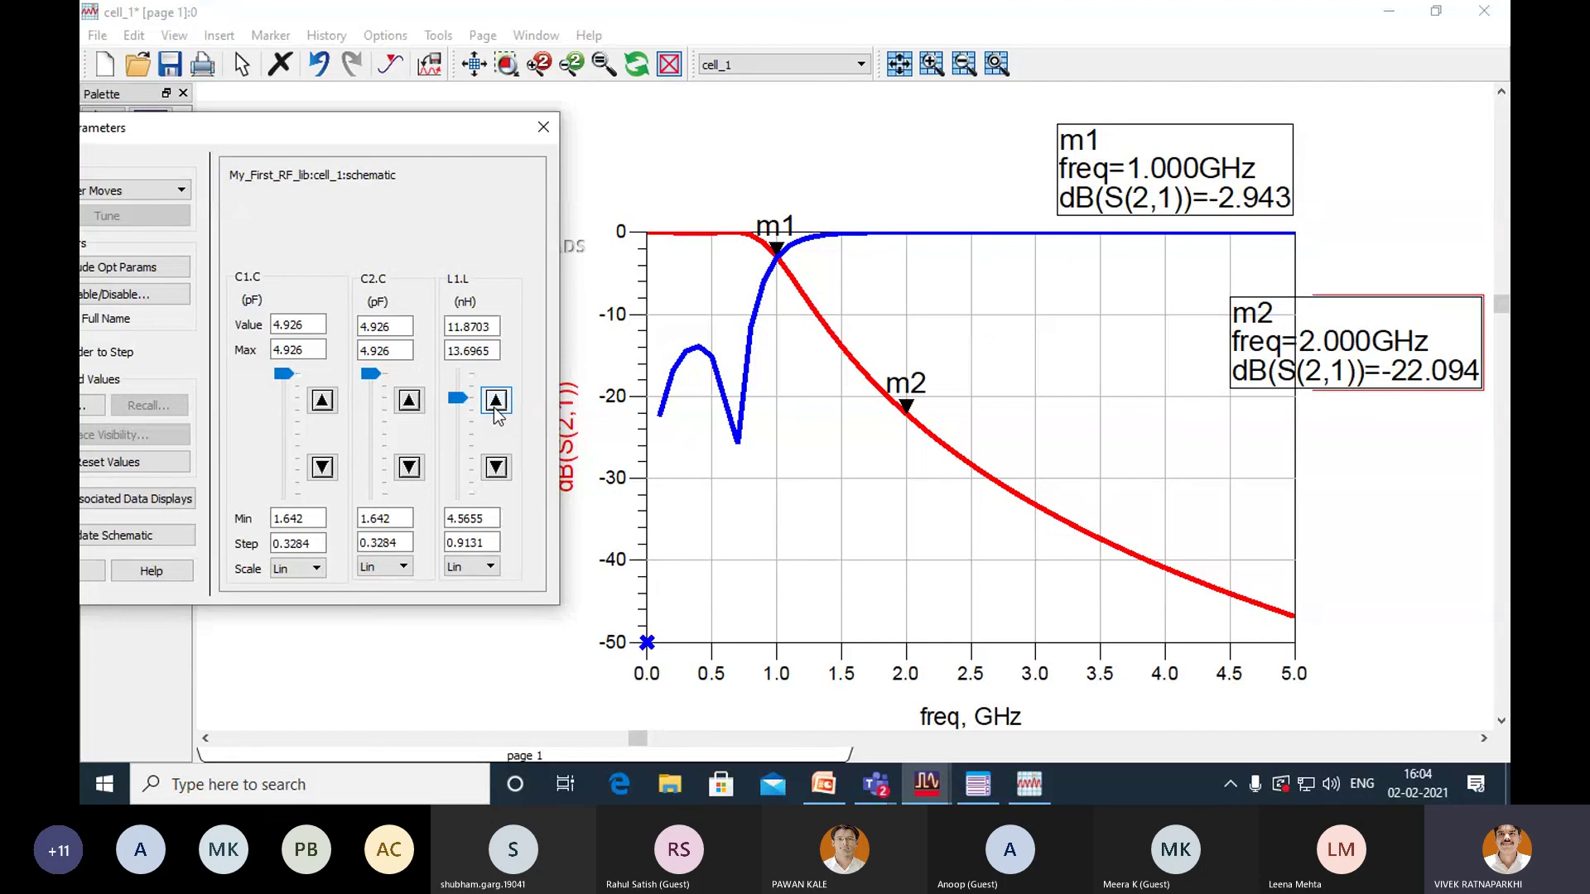
Close the tuning session with the tuned values saved back to the schematic, and close the cell_1 data display, saving its changes.
{"action": "left_click", "coordinate": [541, 129]}
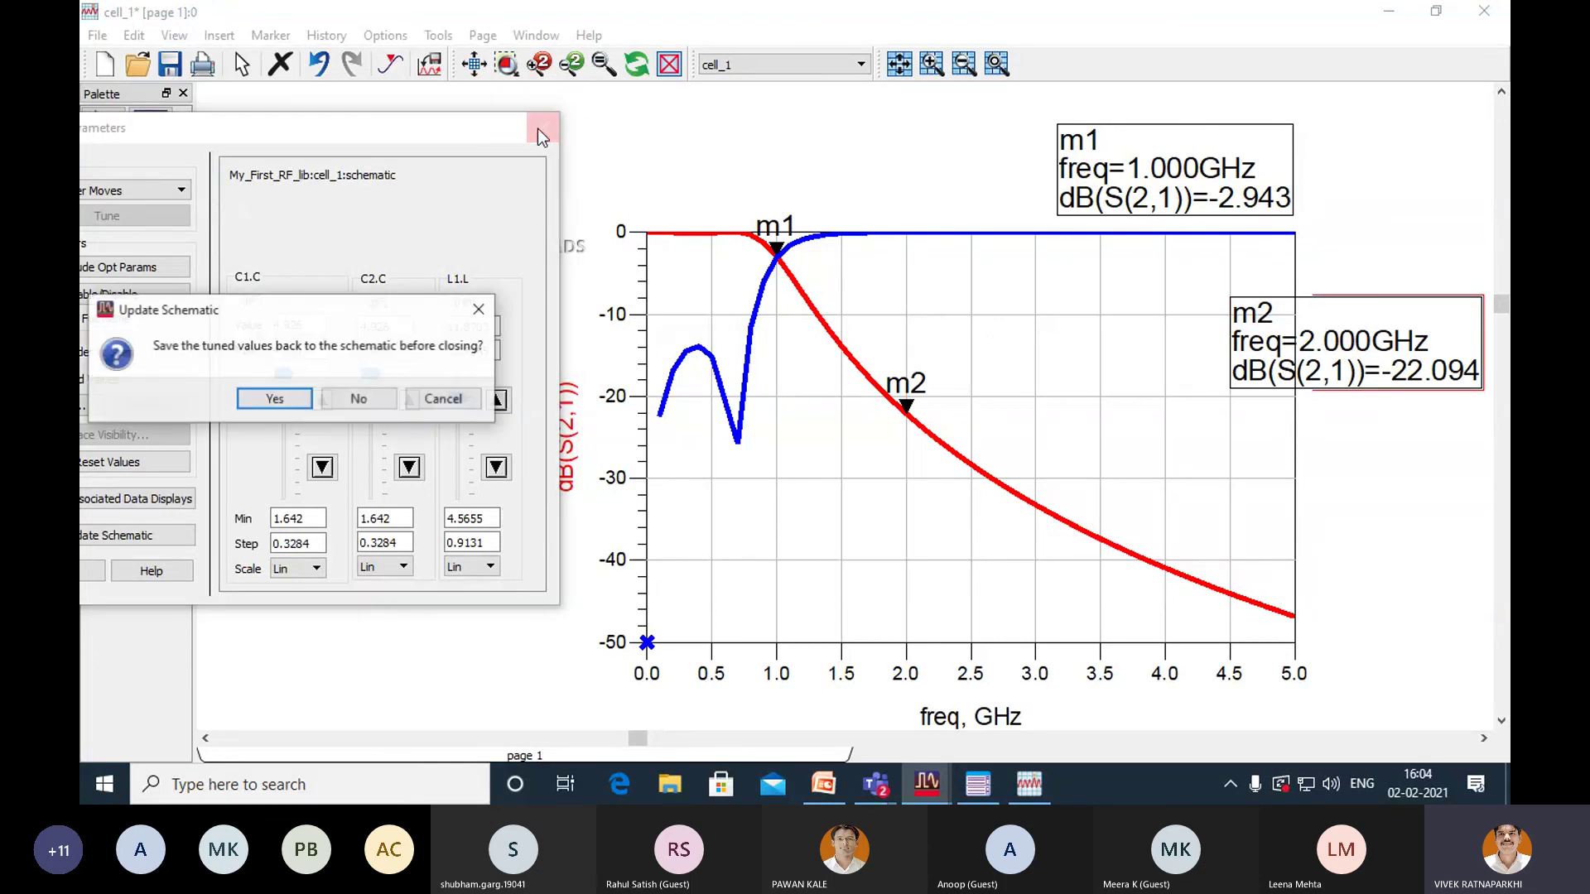
{"action": "left_click", "coordinate": [281, 400]}
{"action": "left_click", "coordinate": [607, 311]}
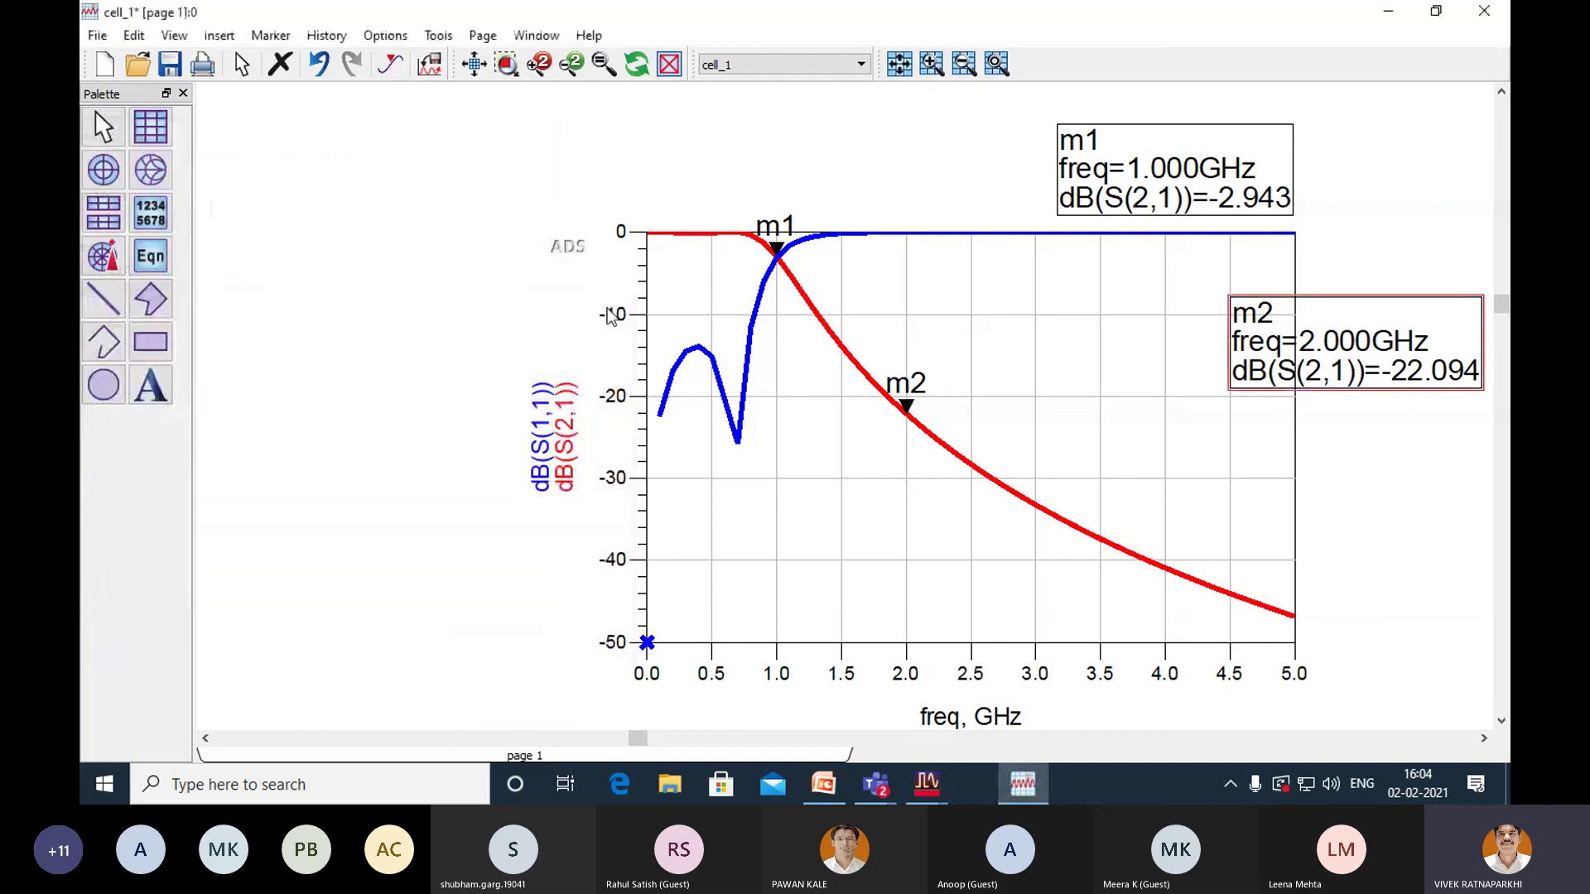
{"action": "left_click", "coordinate": [1484, 10]}
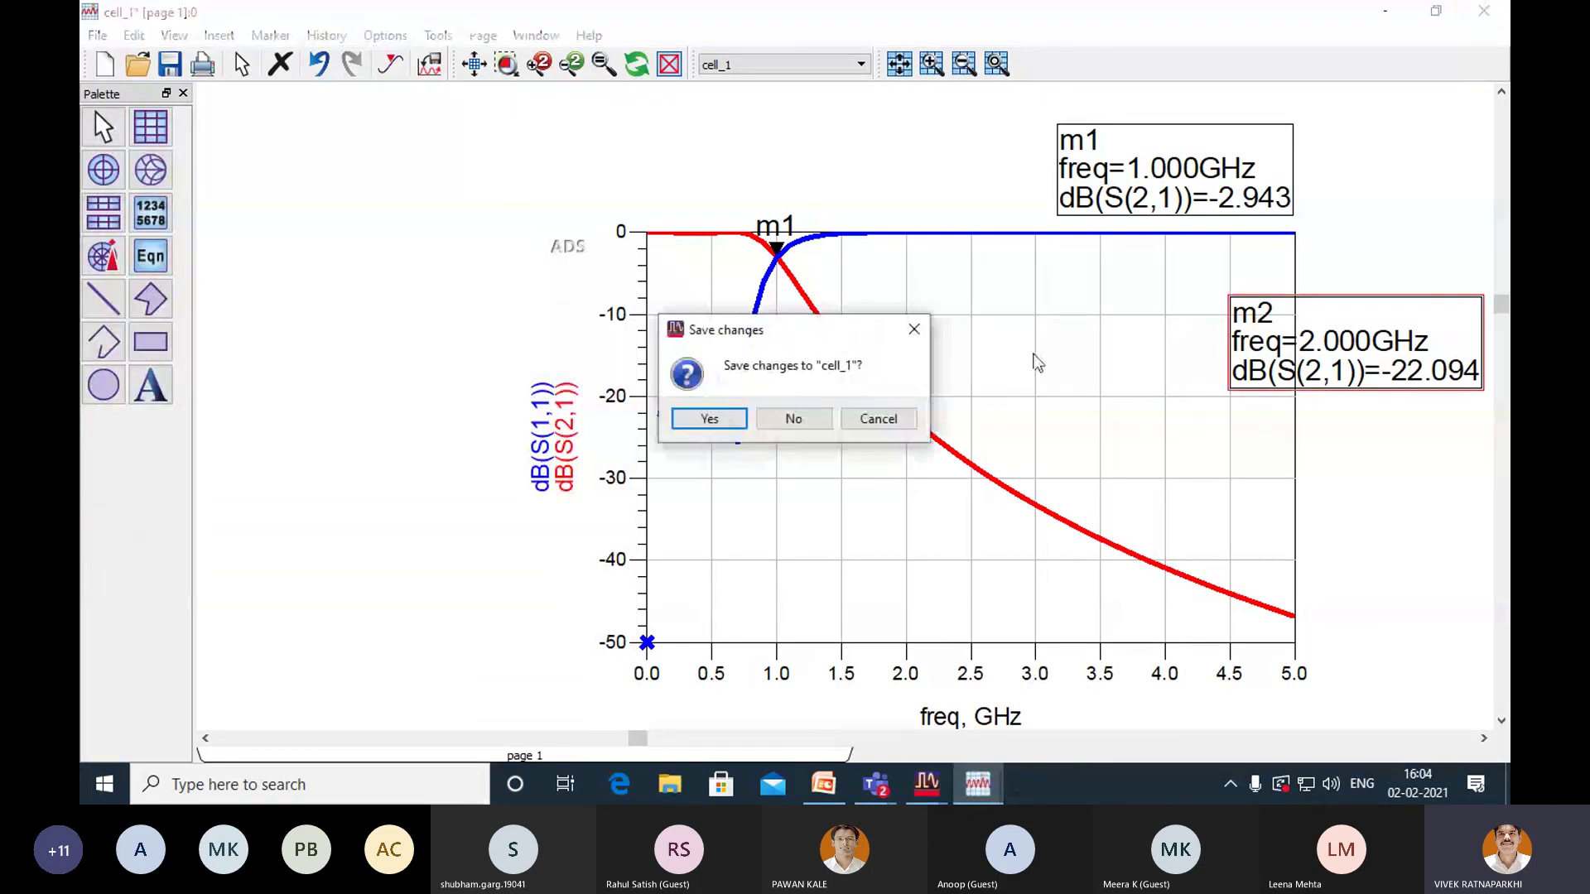
{"action": "left_click", "coordinate": [709, 418]}
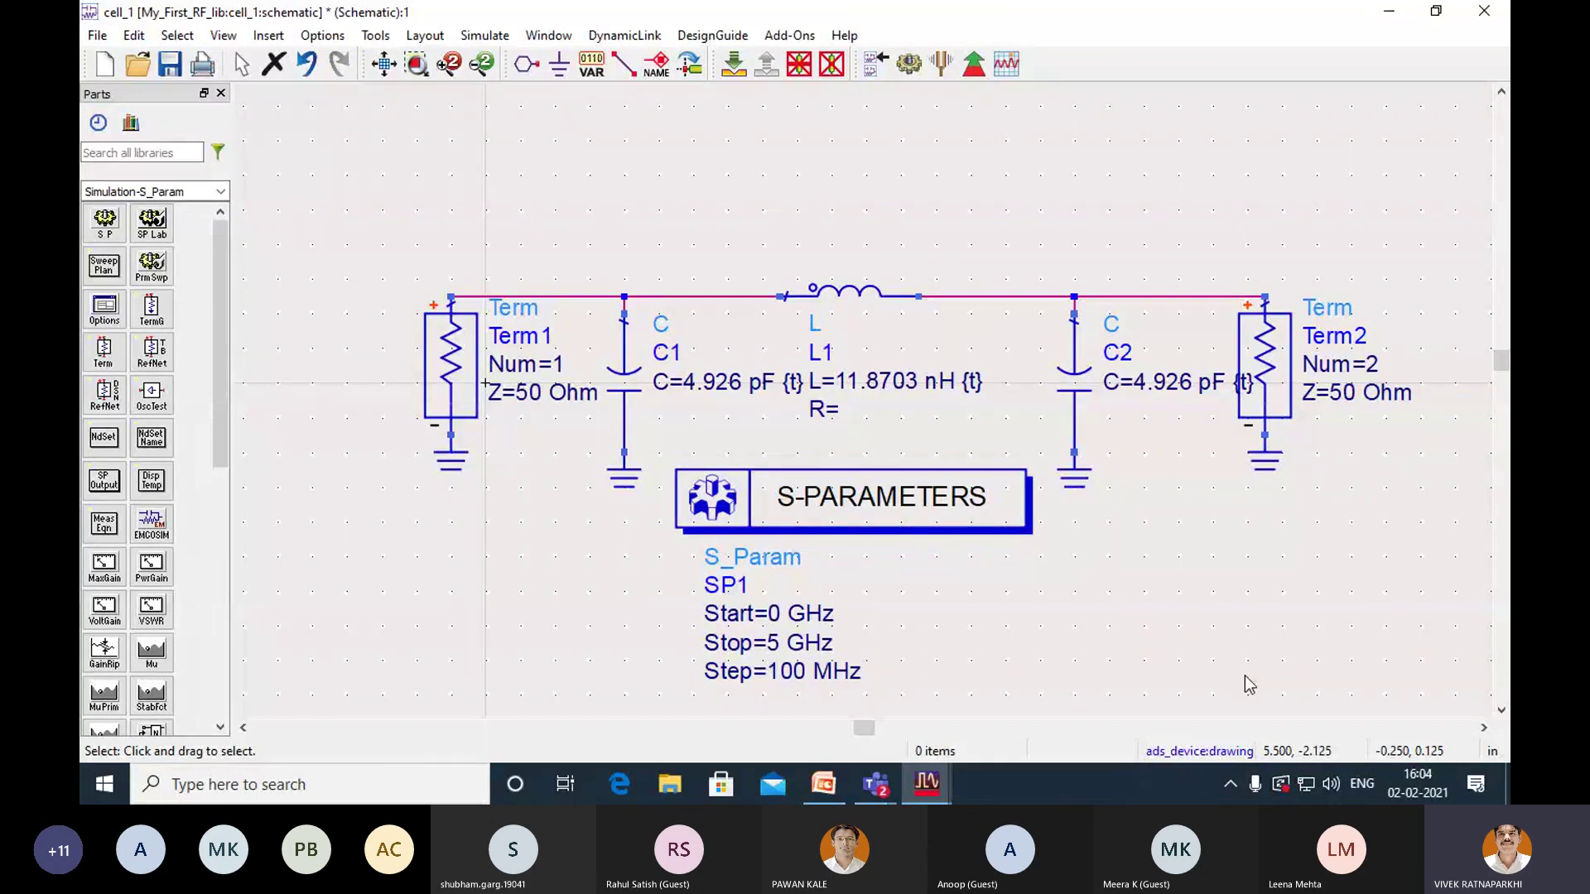
Switch to the 02_Intro_ADS presentation in PowerPoint, present the LPF circuit and Expected Results slides through the break slide, and end the slide show.
{"action": "left_click", "coordinate": [836, 784]}
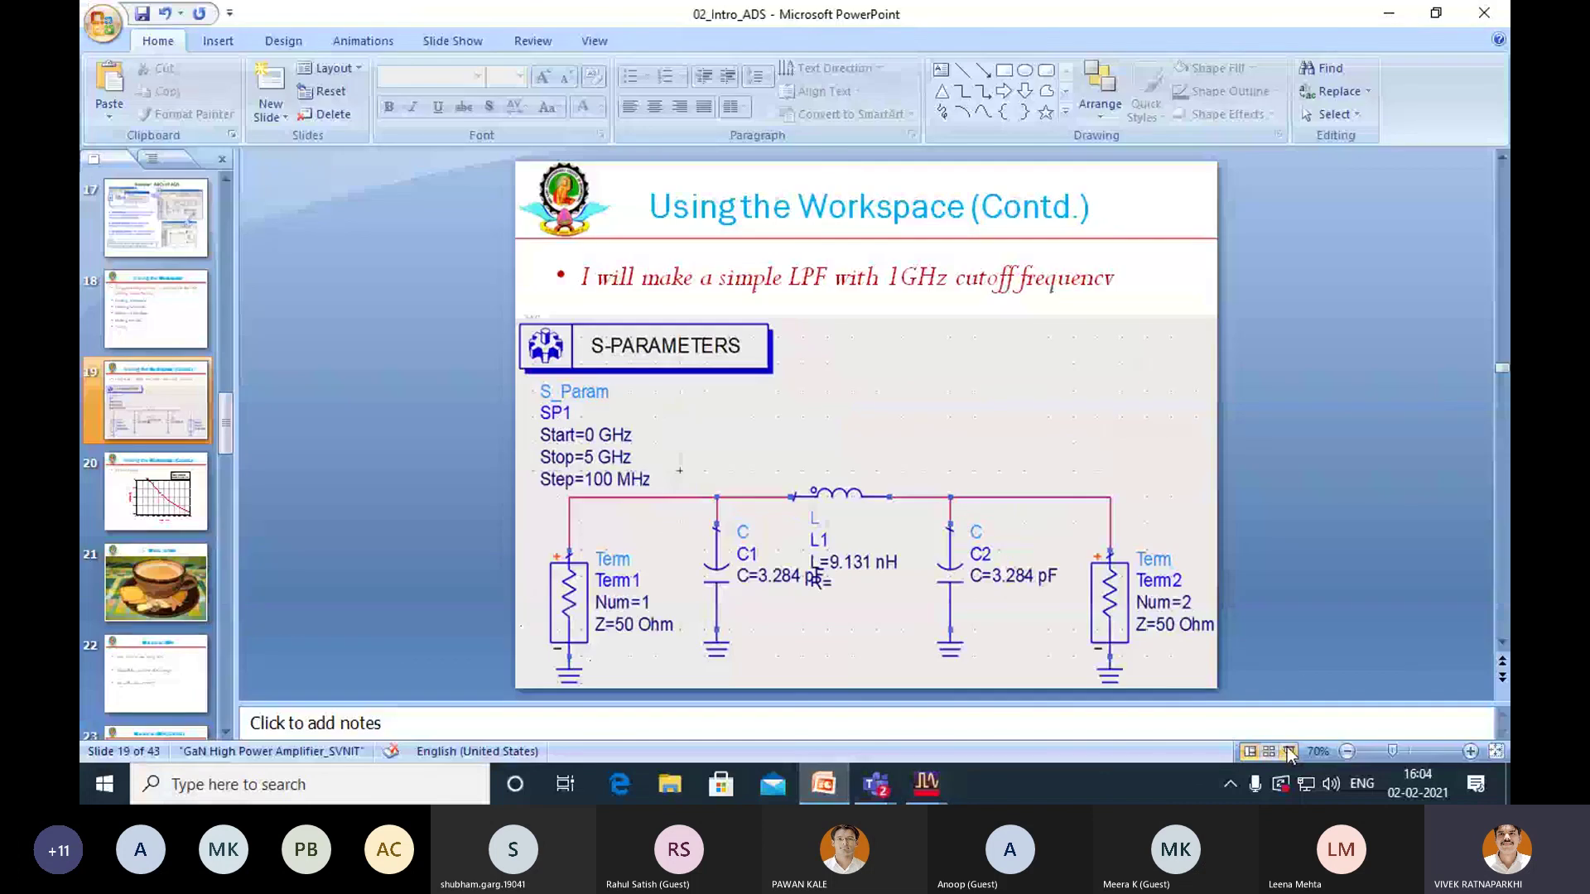
{"action": "left_click", "coordinate": [1289, 753]}
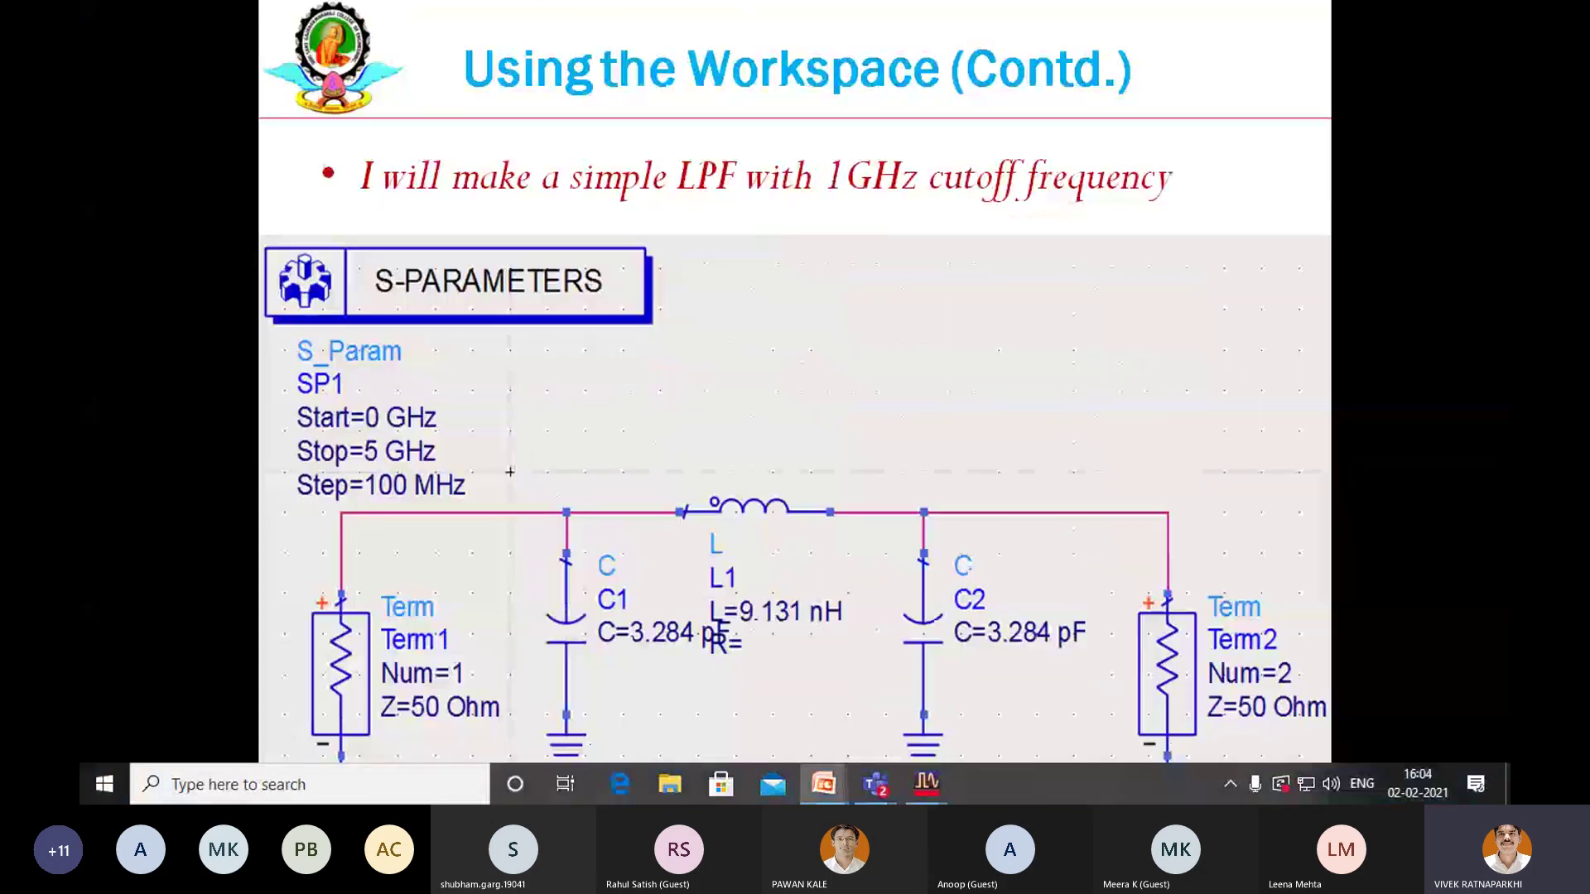
{"action": "key", "text": "Right"}
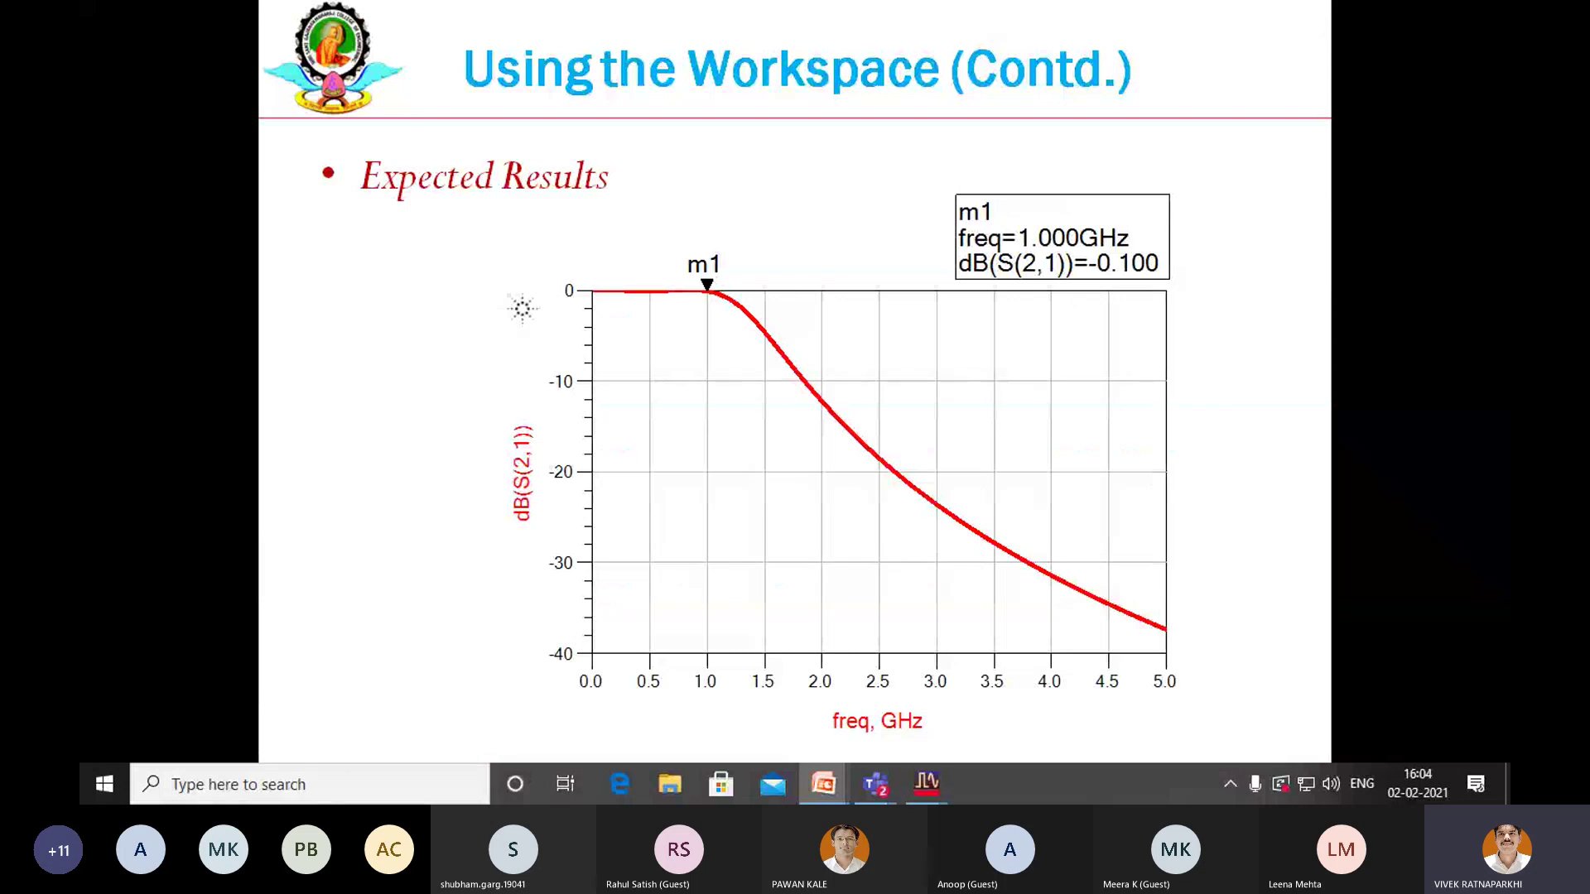
{"action": "key", "text": "Left"}
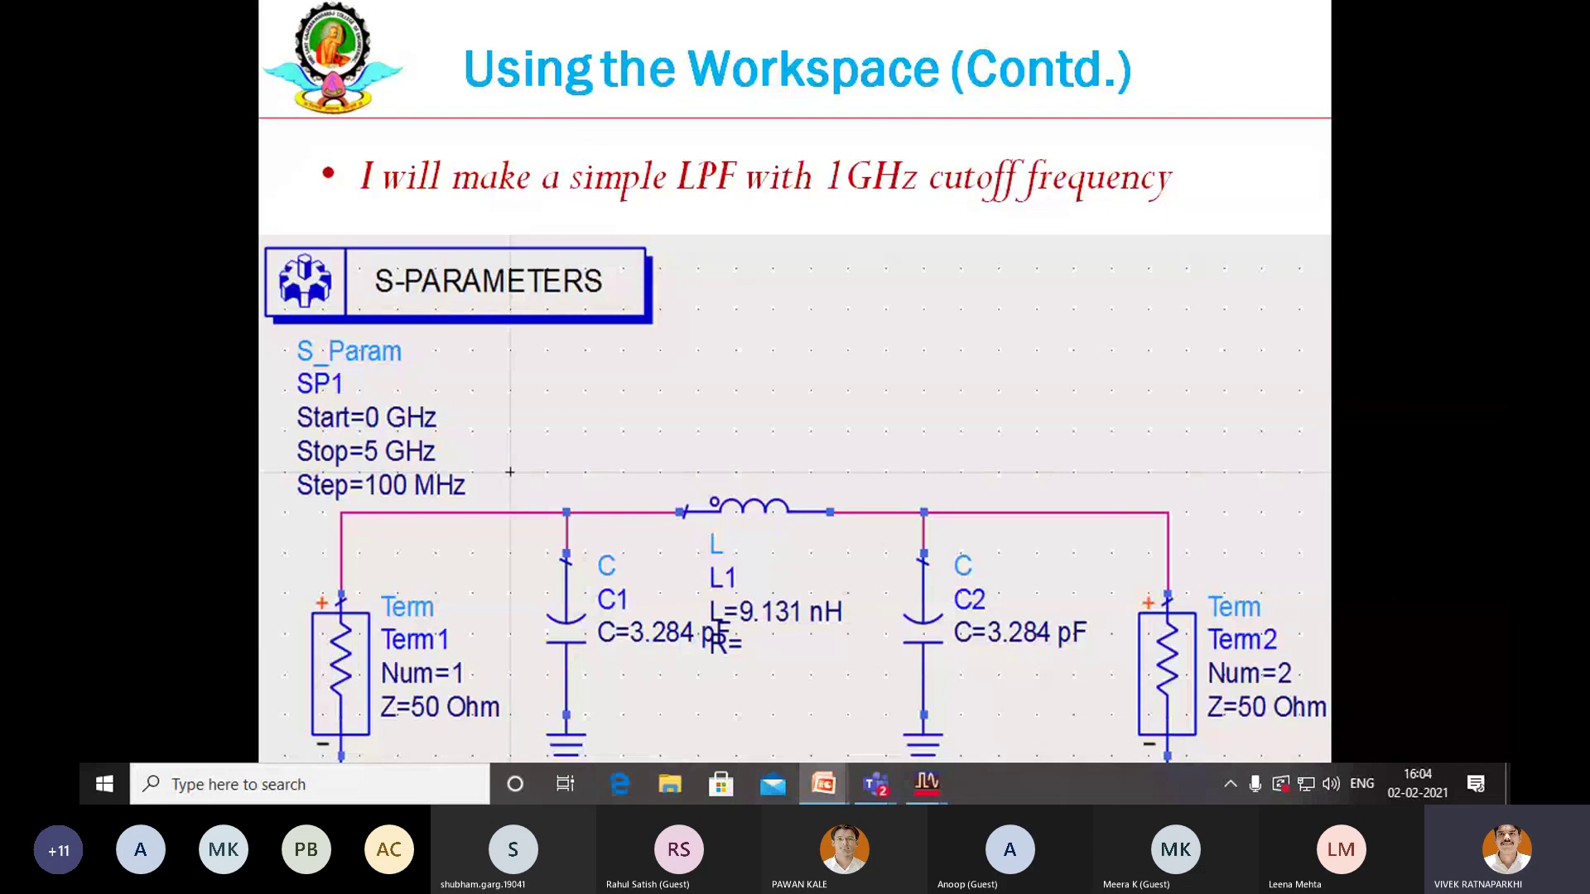
{"action": "key", "text": "Right"}
{"action": "key", "text": "Right"}
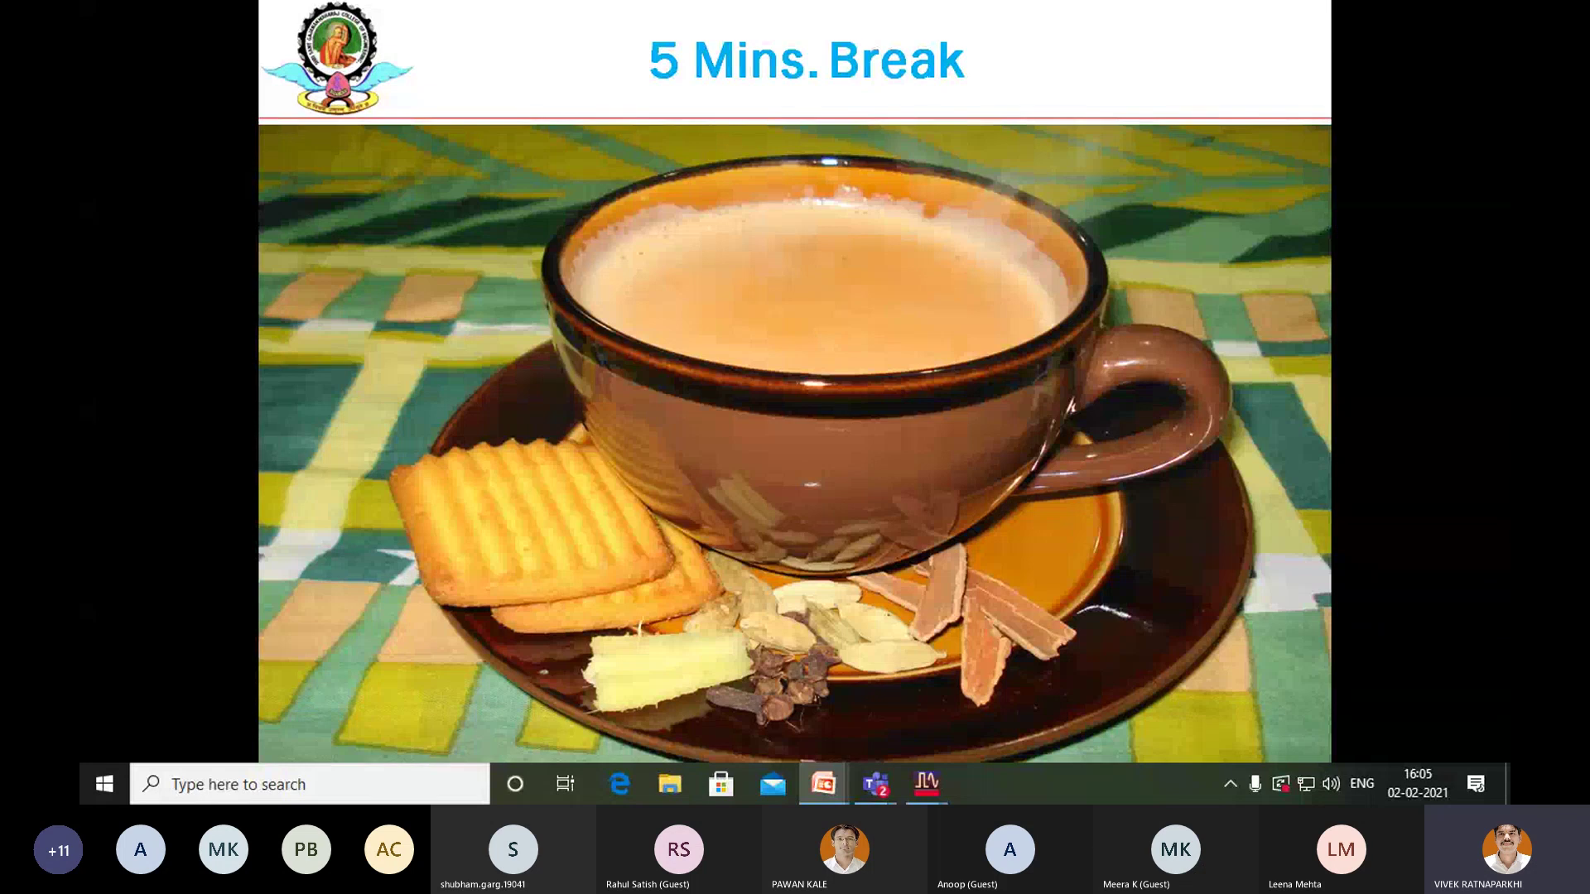
{"action": "key", "text": "Escape"}
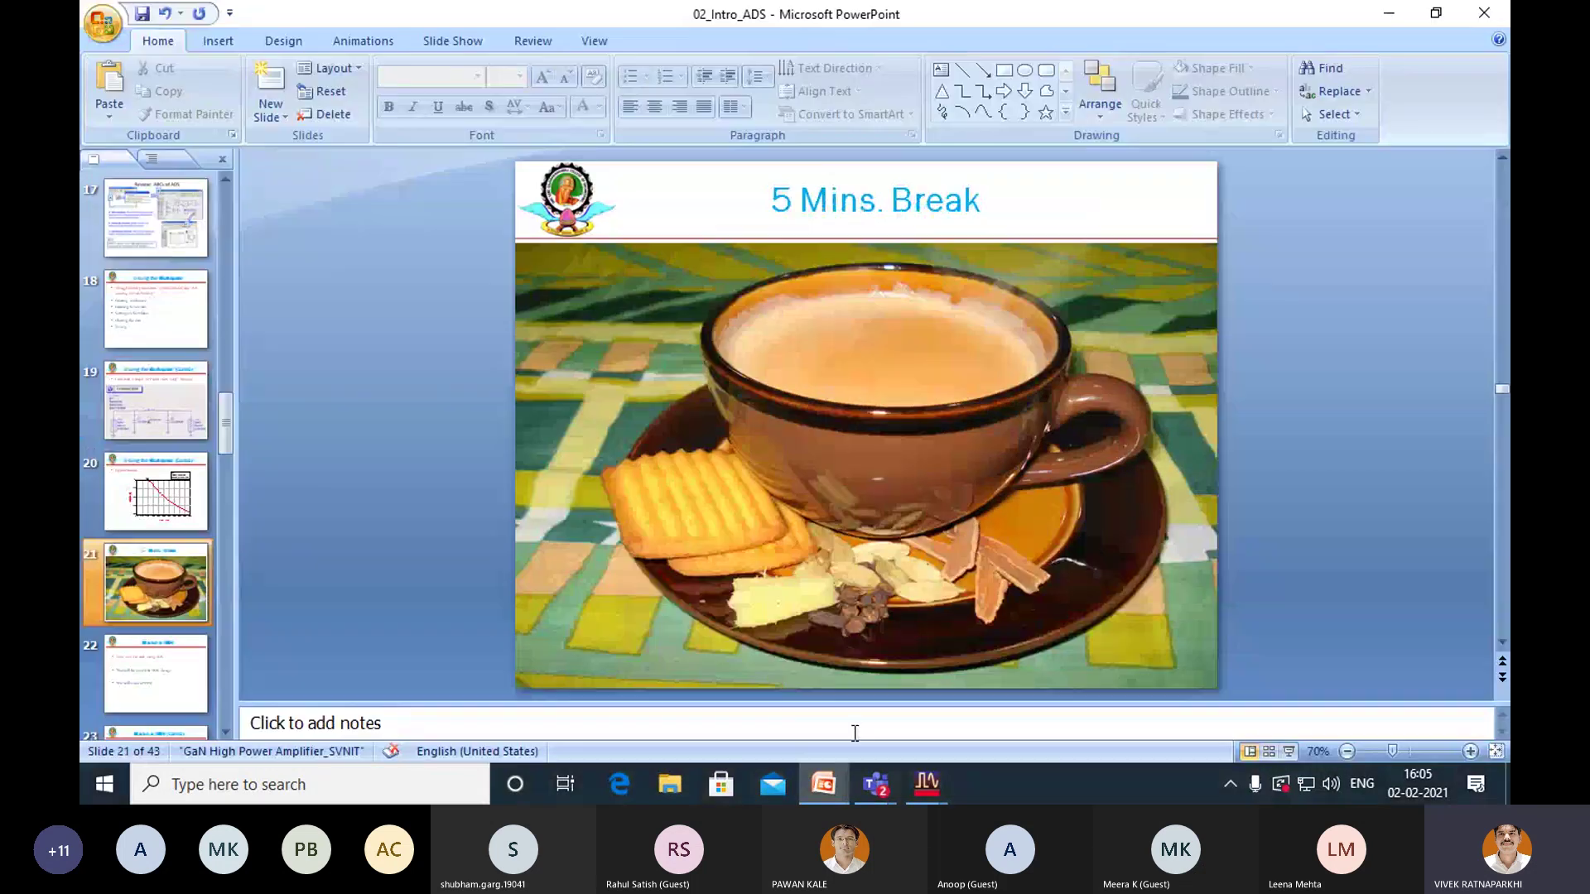
Switch to the Microsoft Teams meeting window and open its additional meeting actions.
{"action": "mouse_move", "coordinate": [875, 783]}
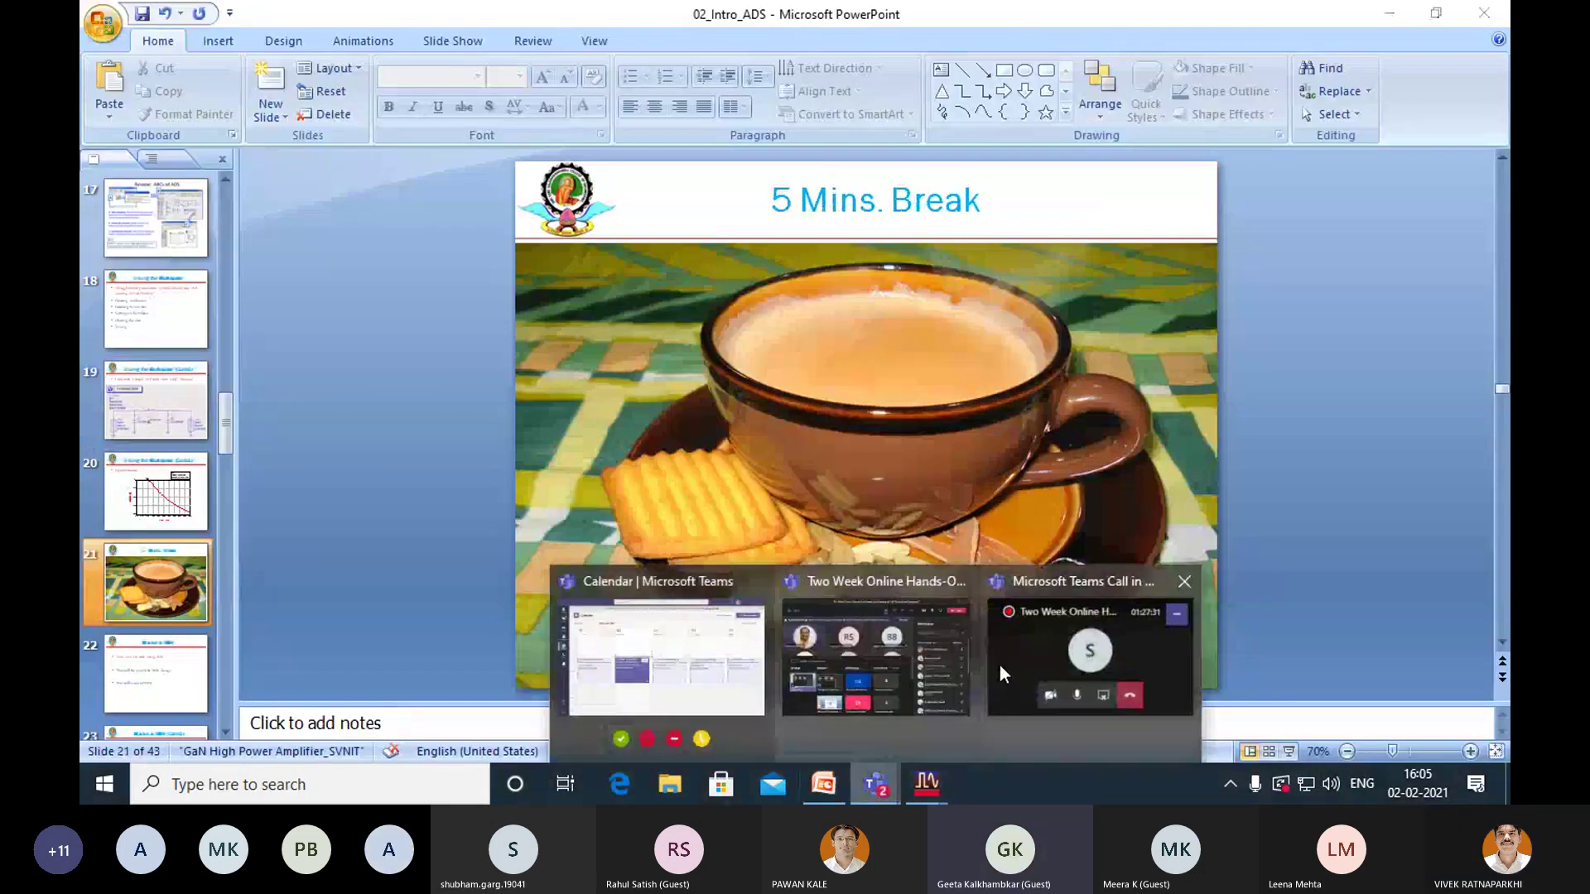
{"action": "left_click", "coordinate": [936, 657]}
{"action": "left_click", "coordinate": [1004, 94]}
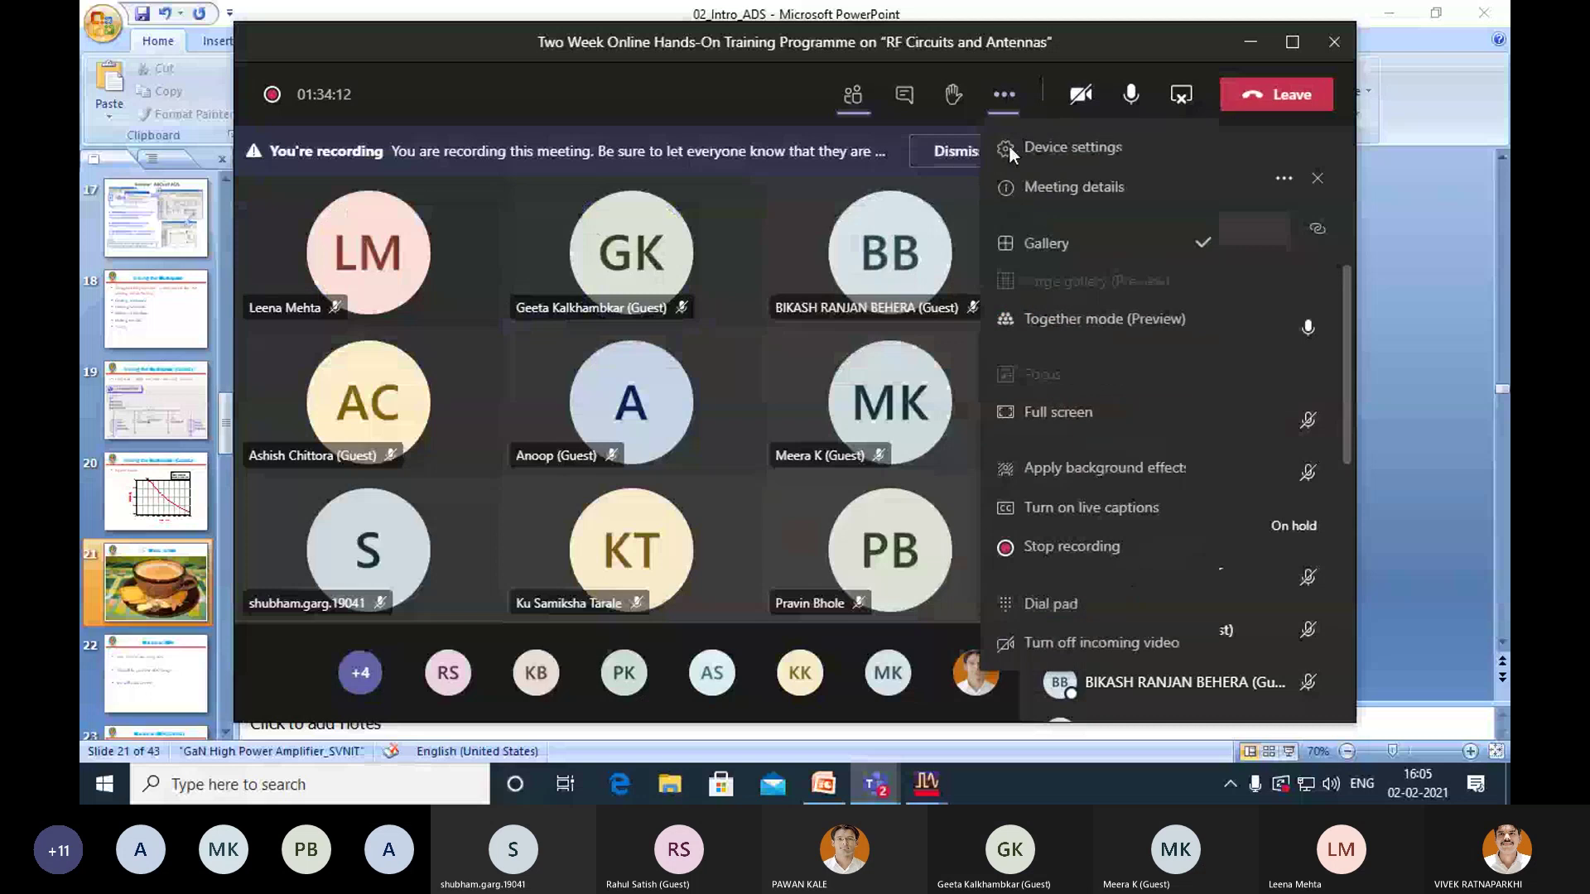